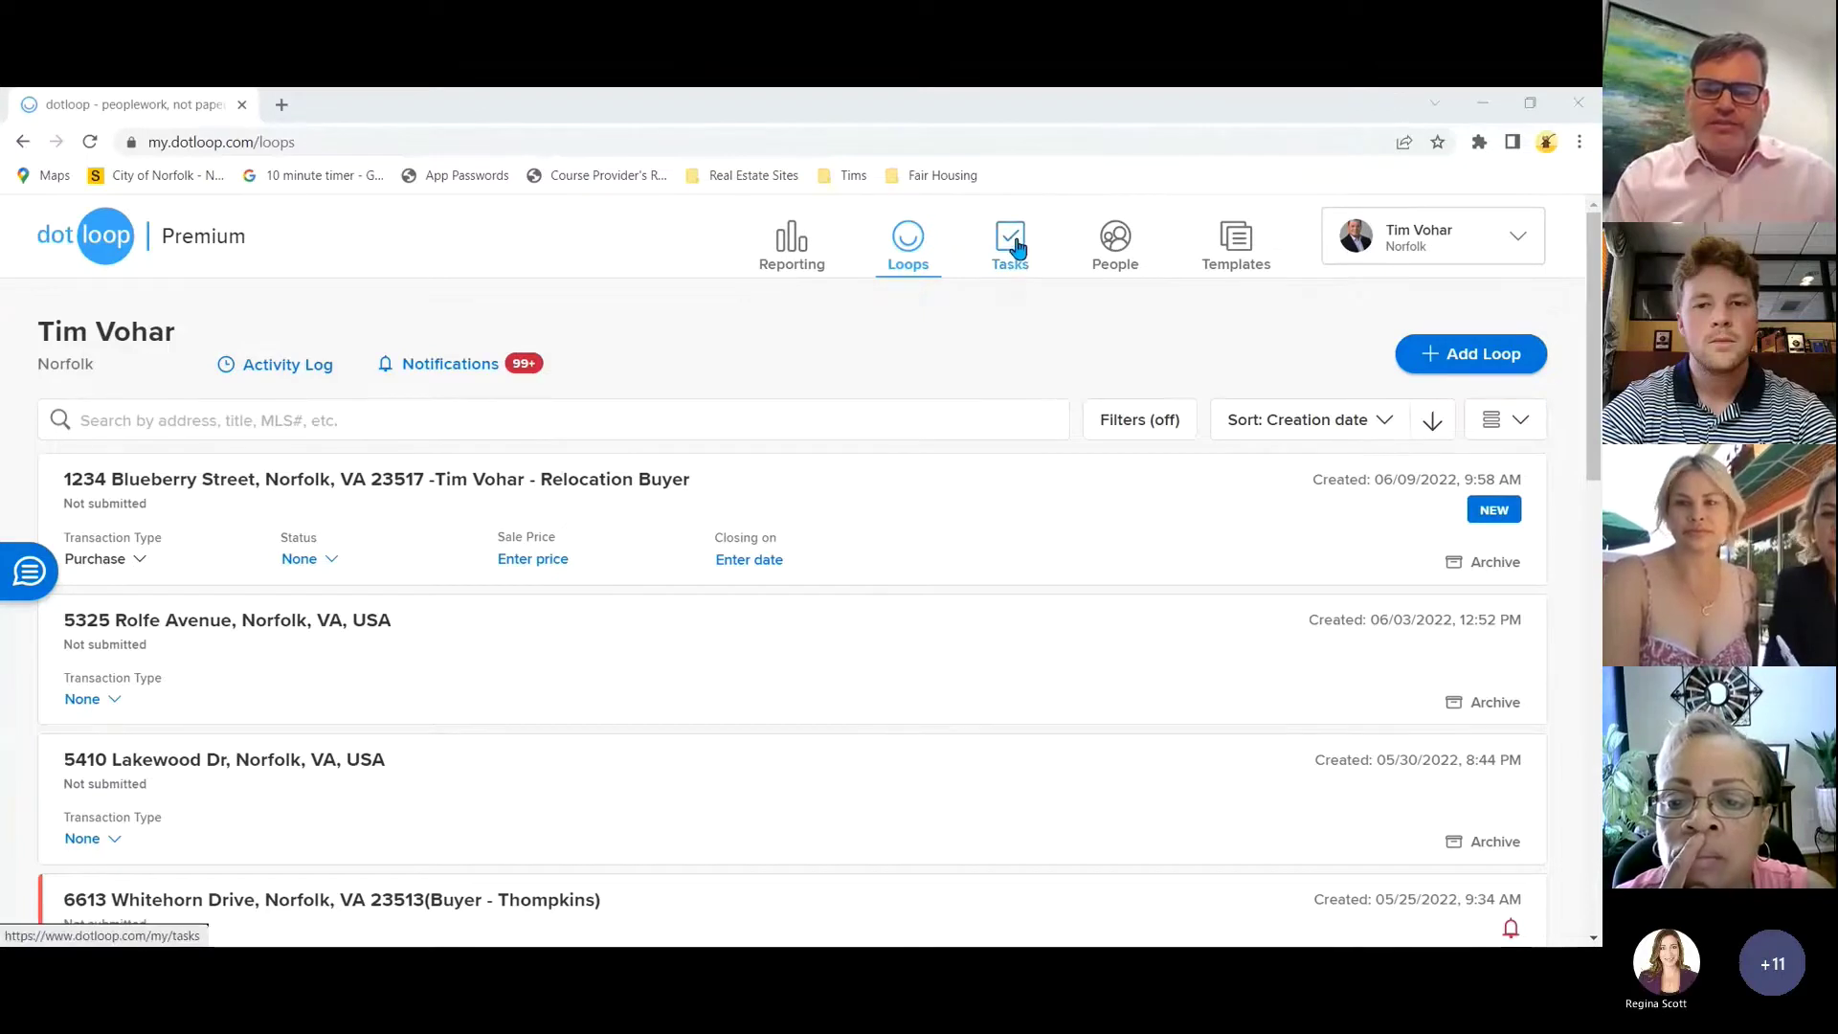
# Step: On the Tasks page, filter personal tasks to Overdue, then Completed, then All Tasks
pyautogui.click(1013, 245)
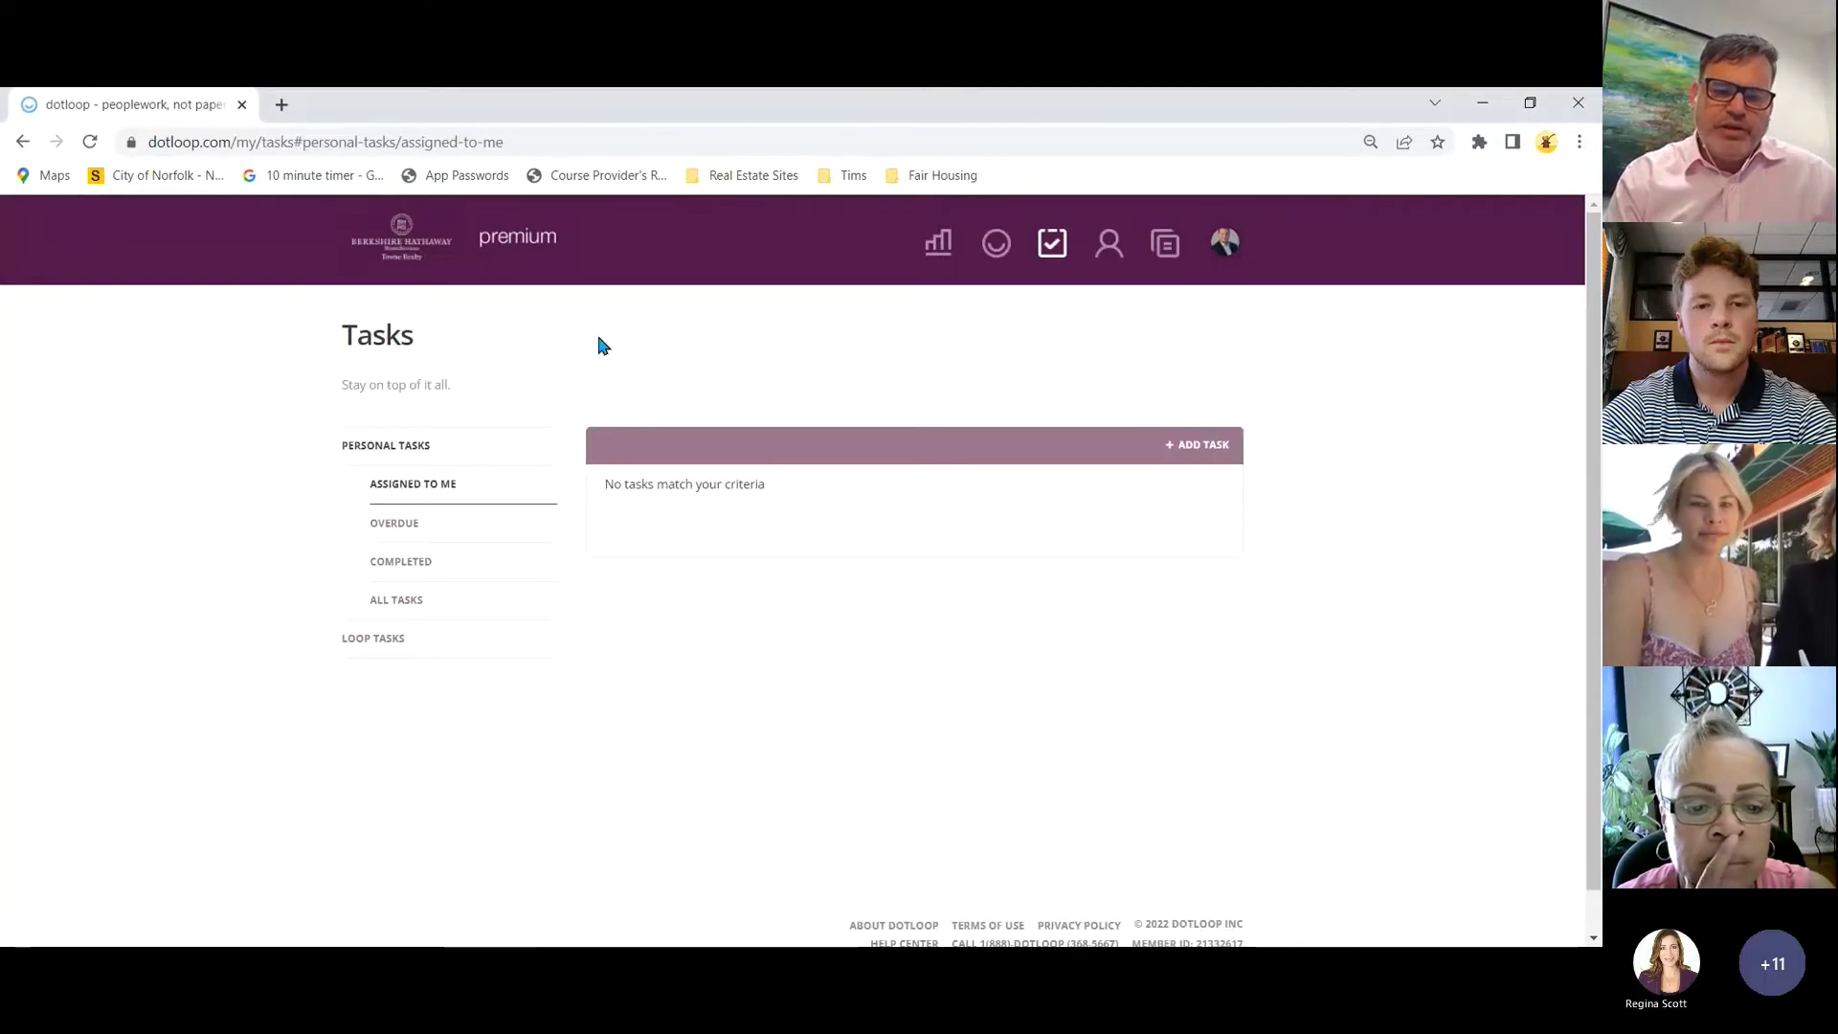
pyautogui.click(425, 534)
pyautogui.click(448, 563)
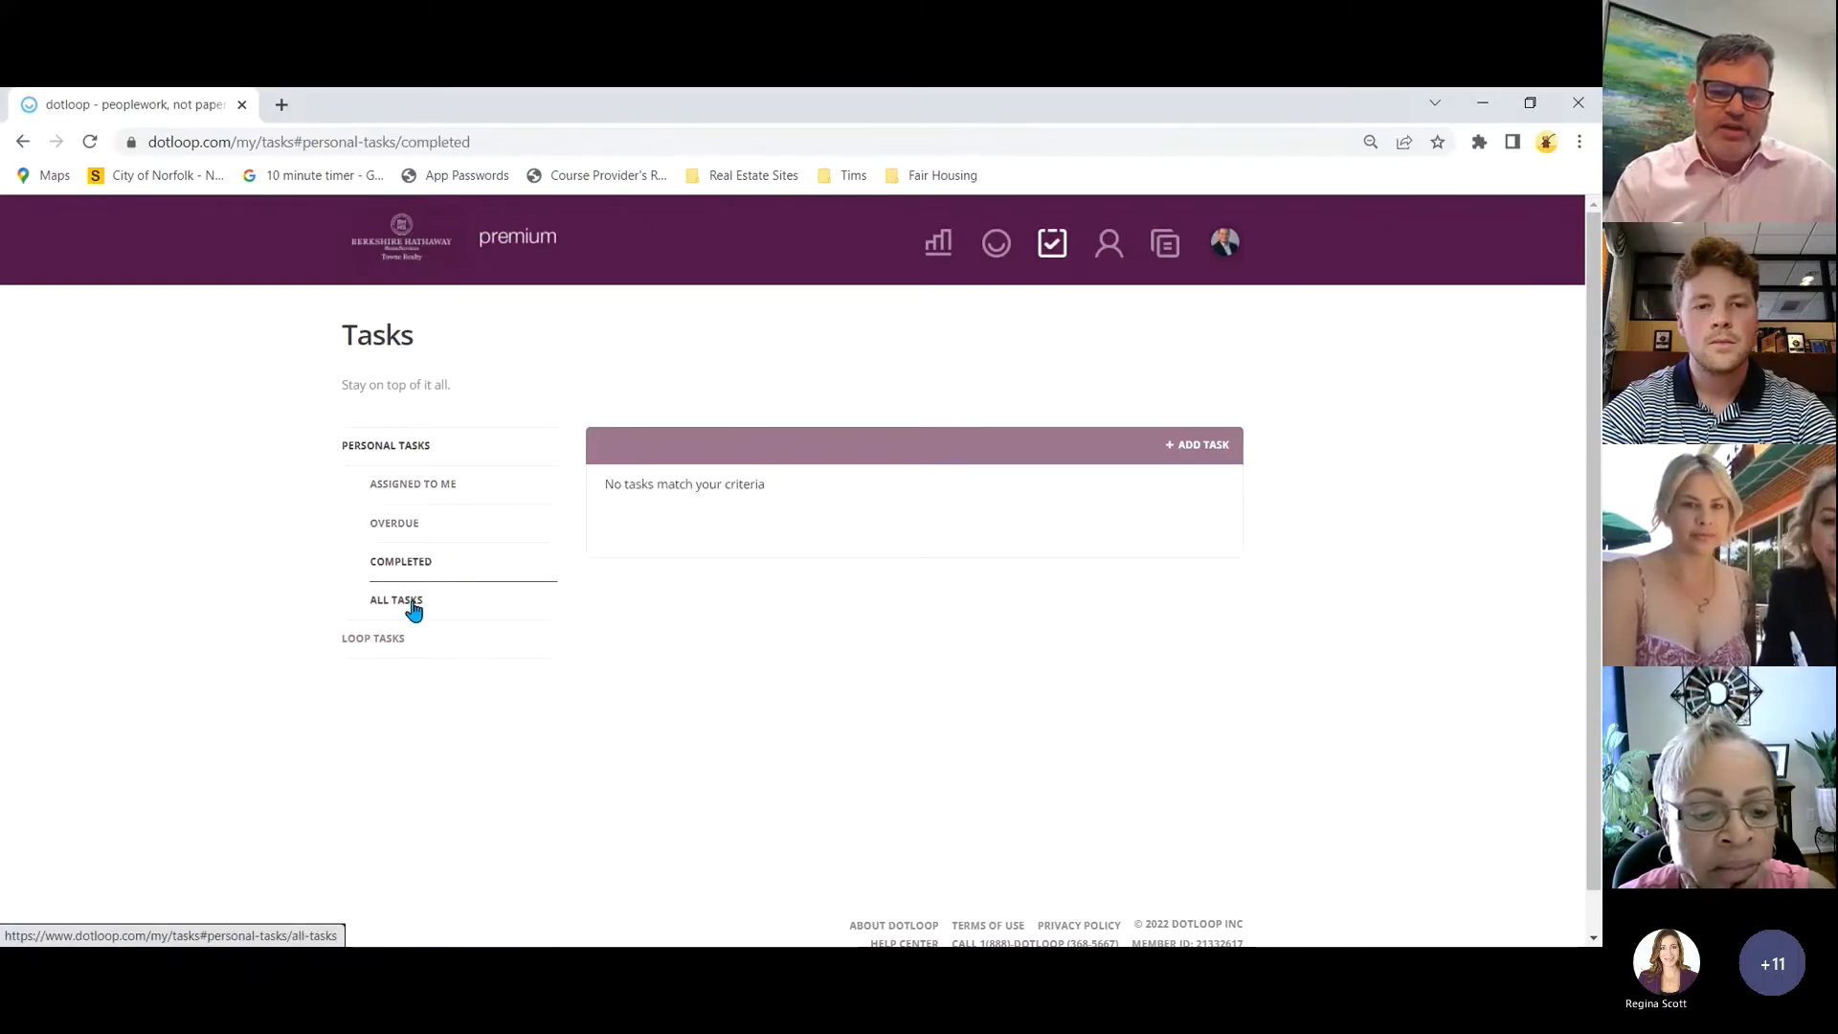
pyautogui.click(414, 605)
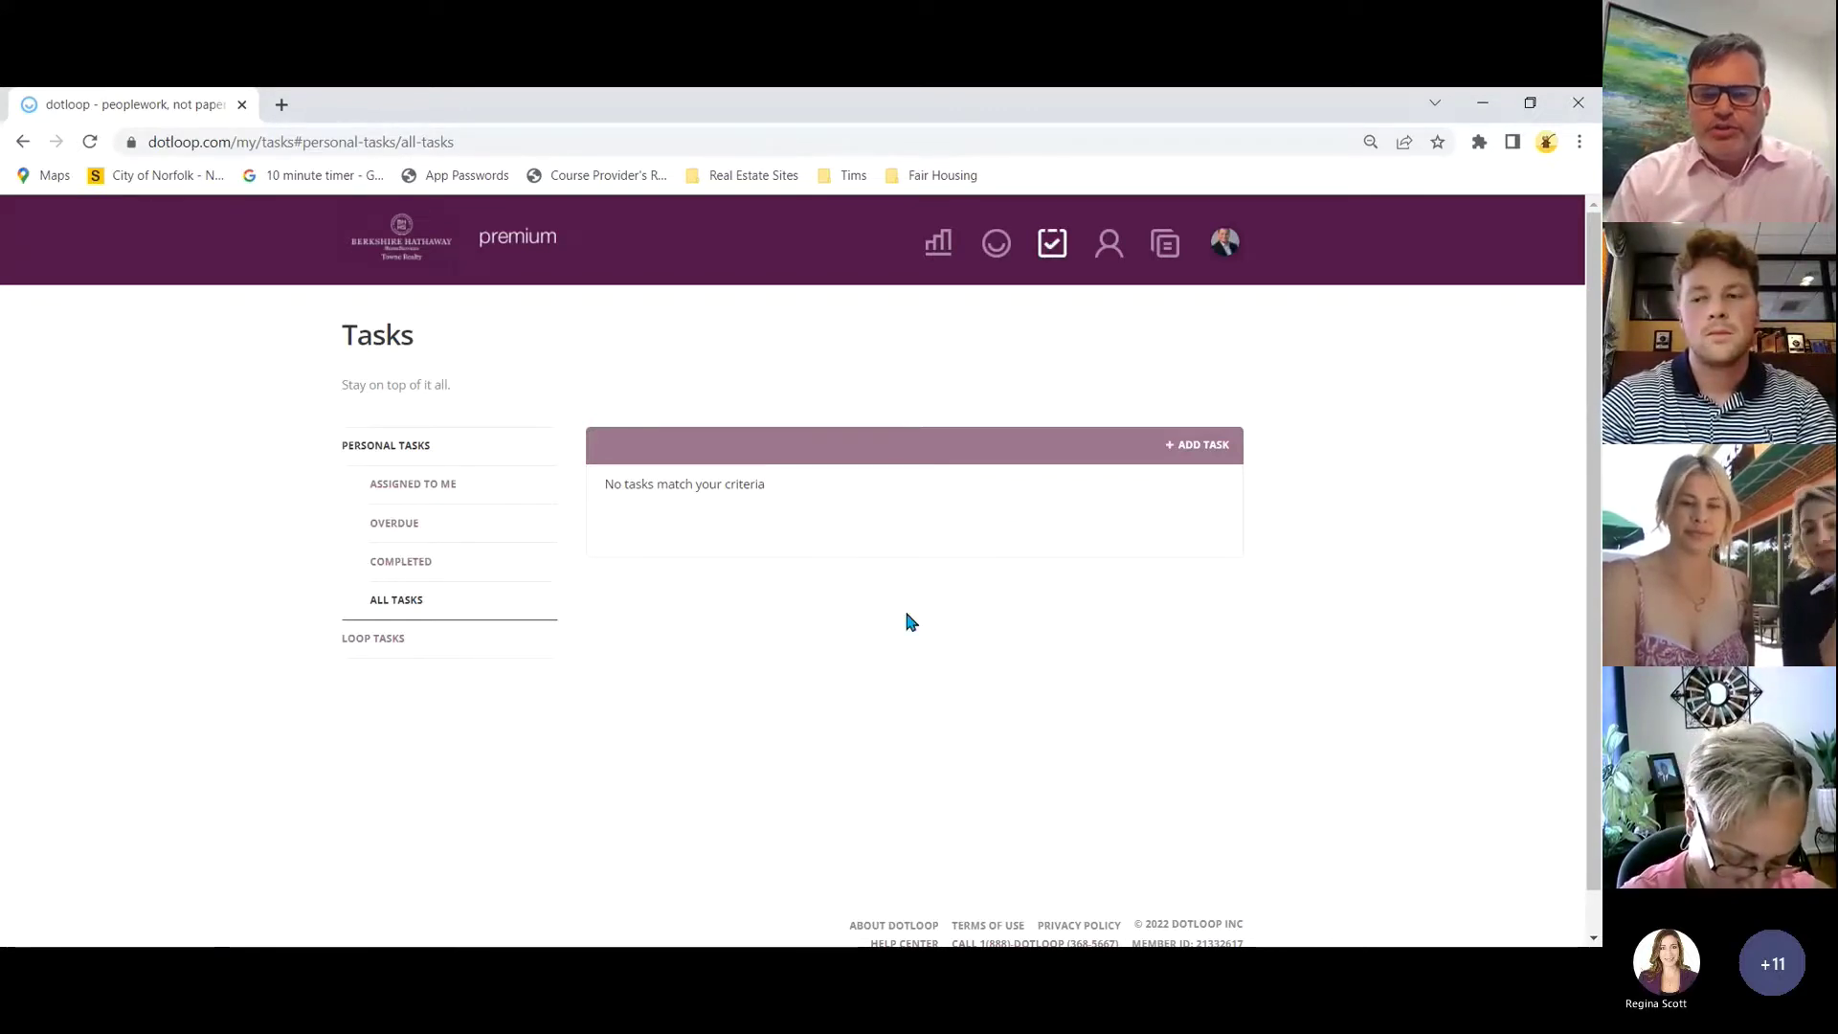
# Step: Open the TASKS templates and review the sales task list's seven tasks, including Turn in EMD
pyautogui.click(1168, 255)
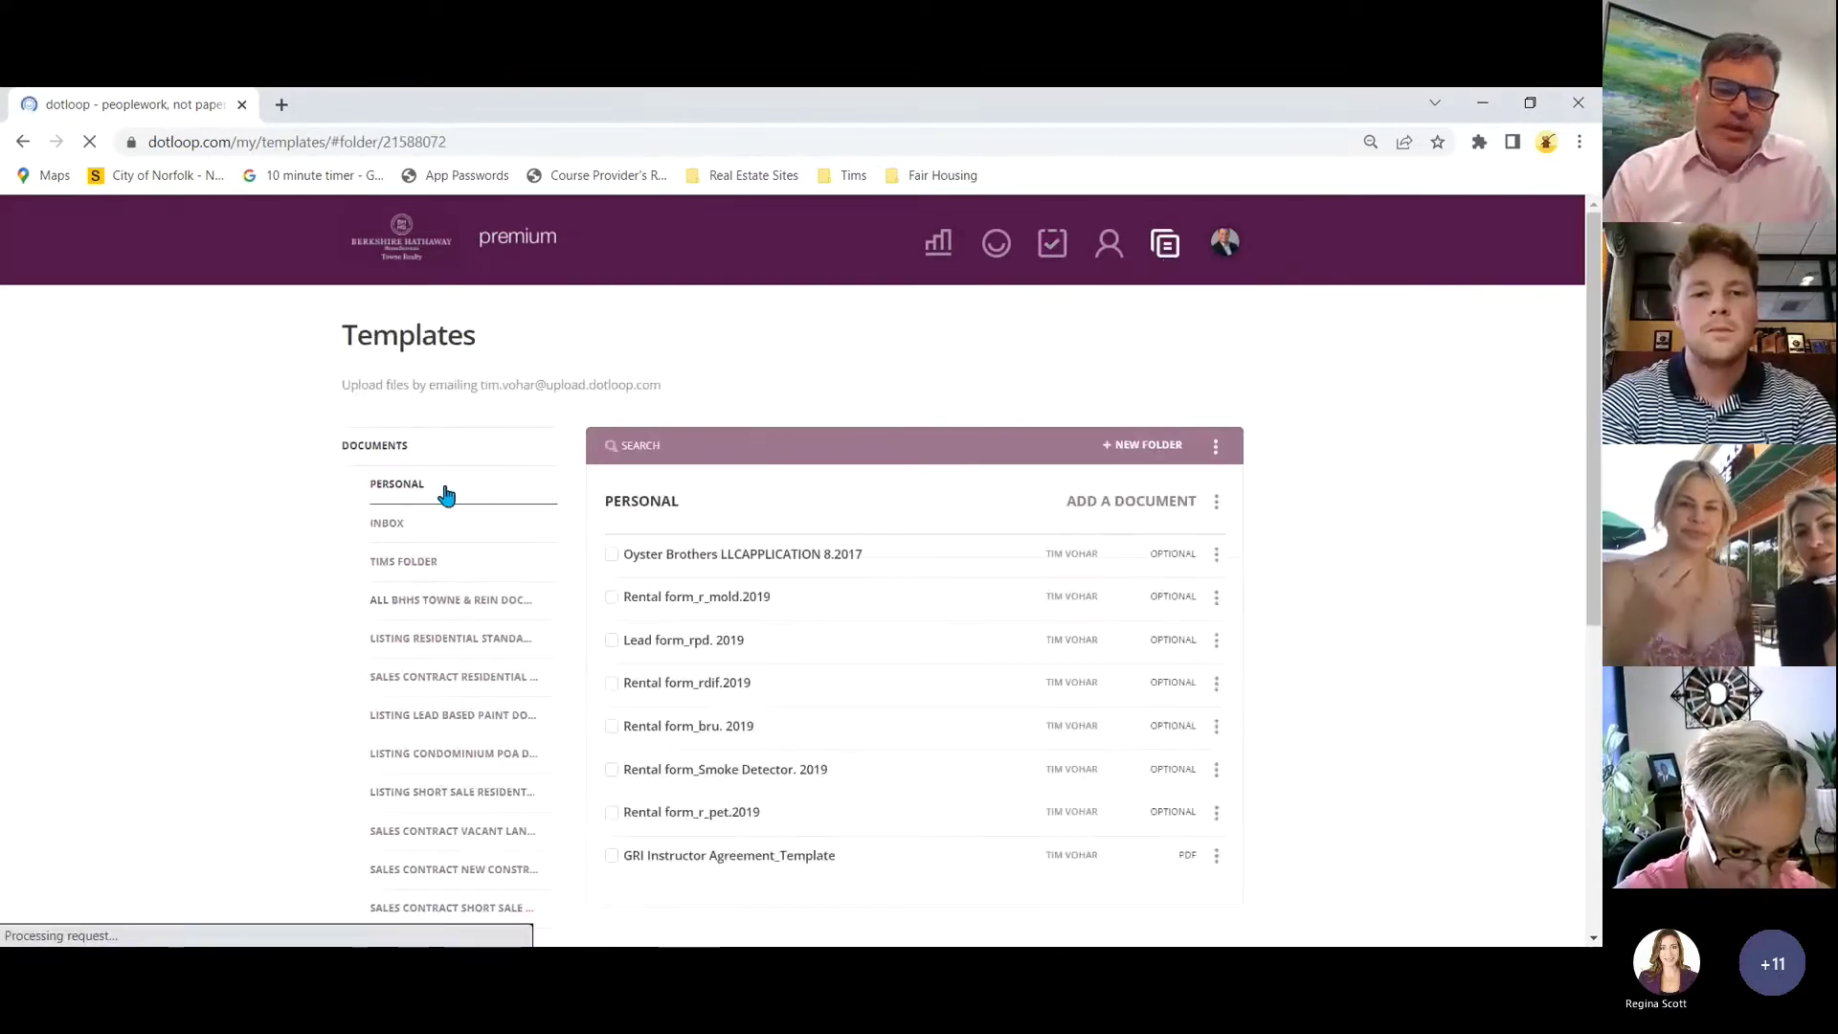
pyautogui.scroll(-1, 441, 492)
pyautogui.scroll(-3, 441, 492)
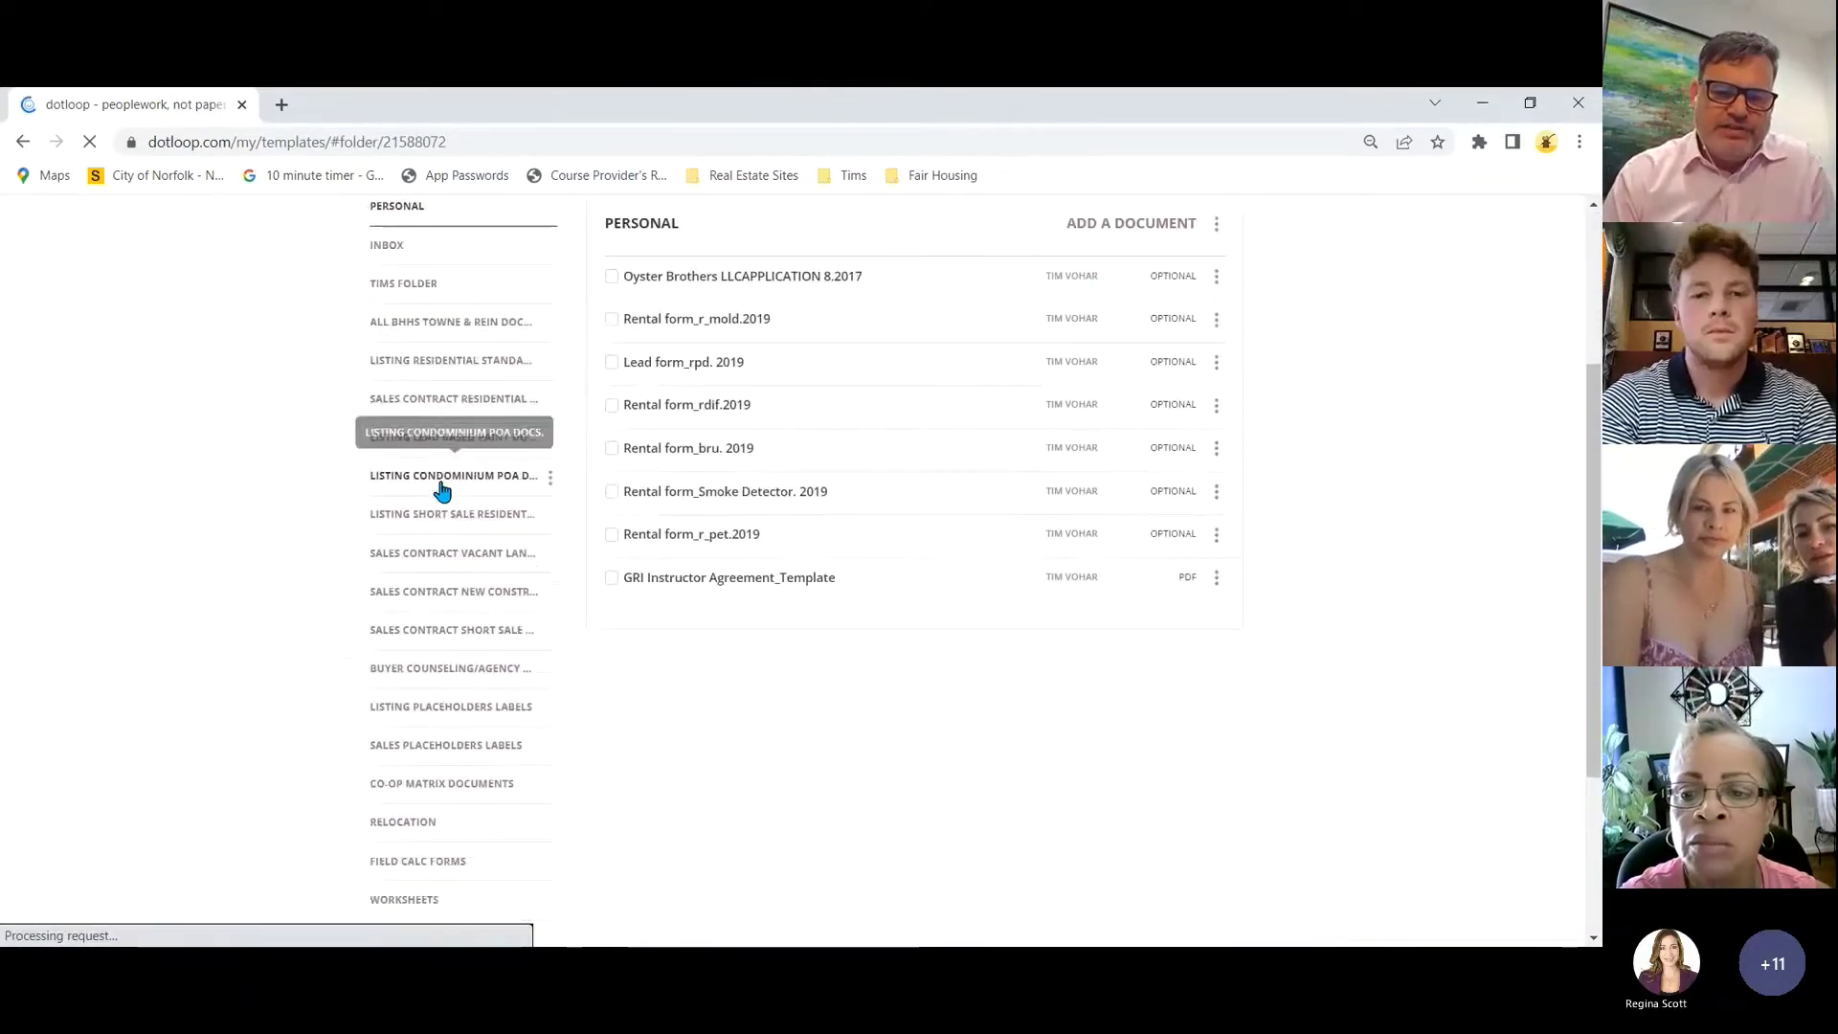
pyautogui.scroll(-3, 441, 492)
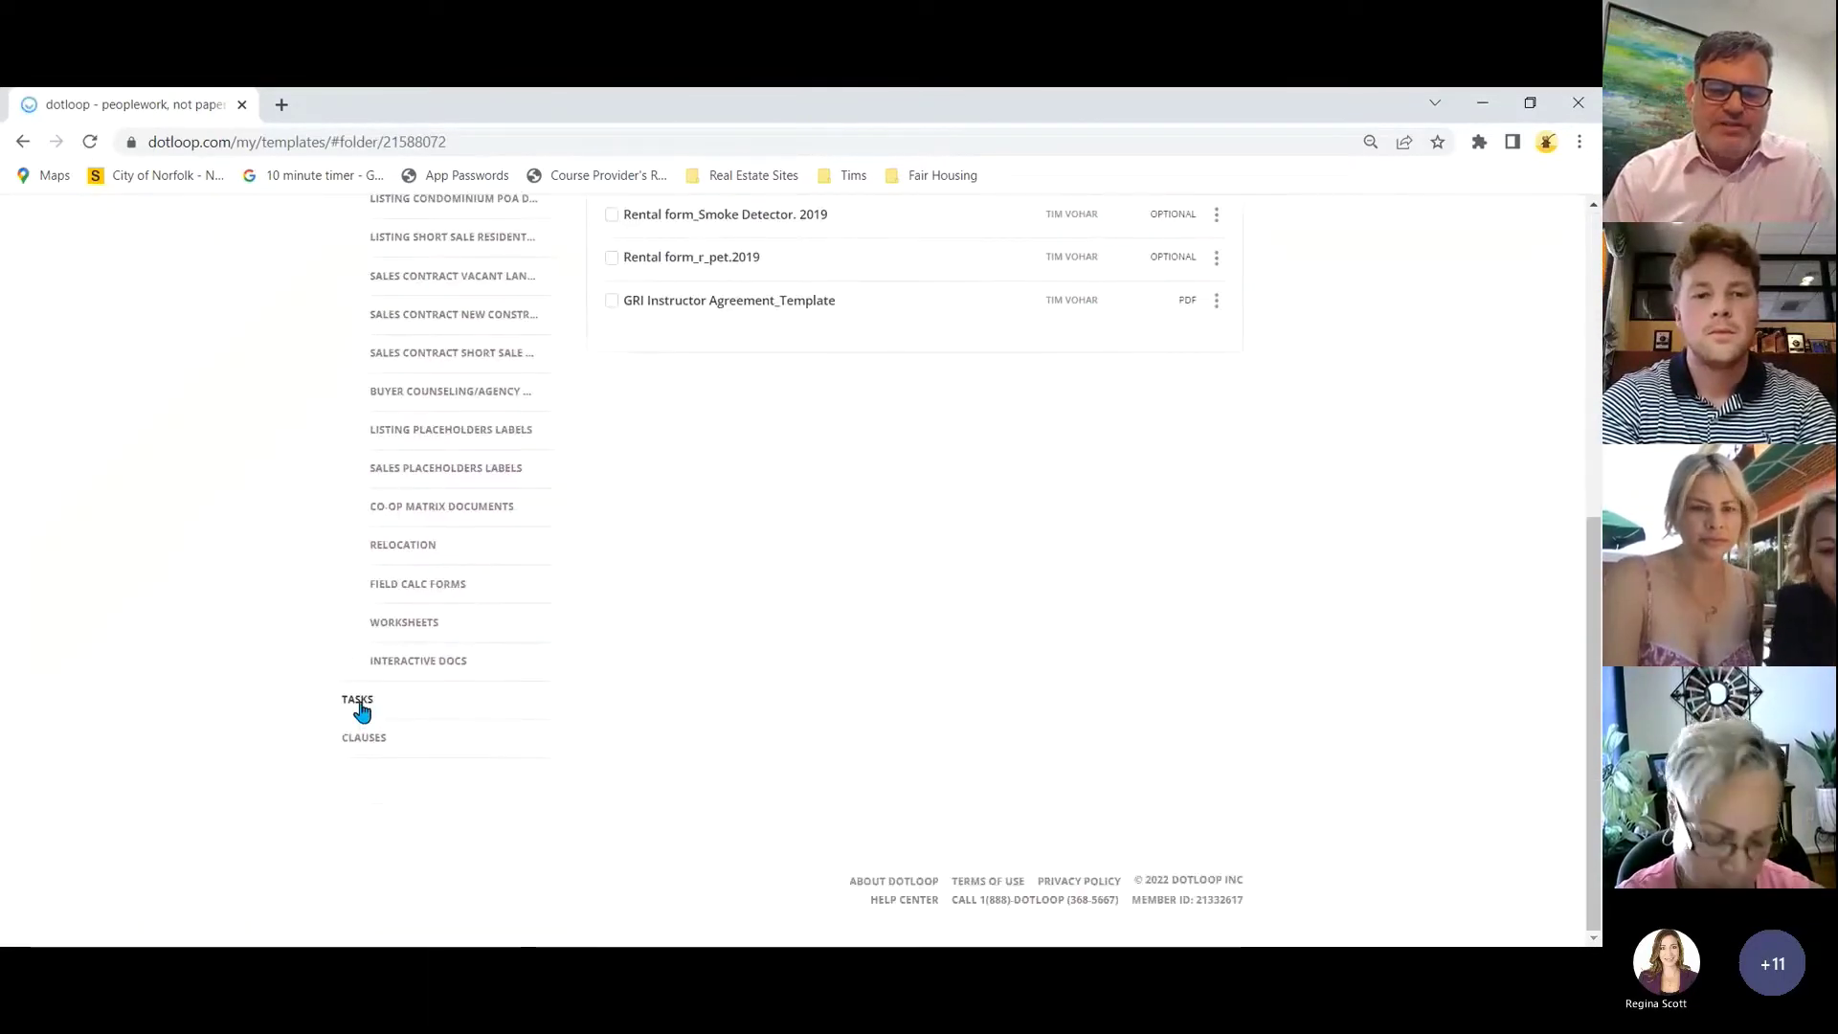
pyautogui.click(359, 699)
pyautogui.scroll(3, 718, 687)
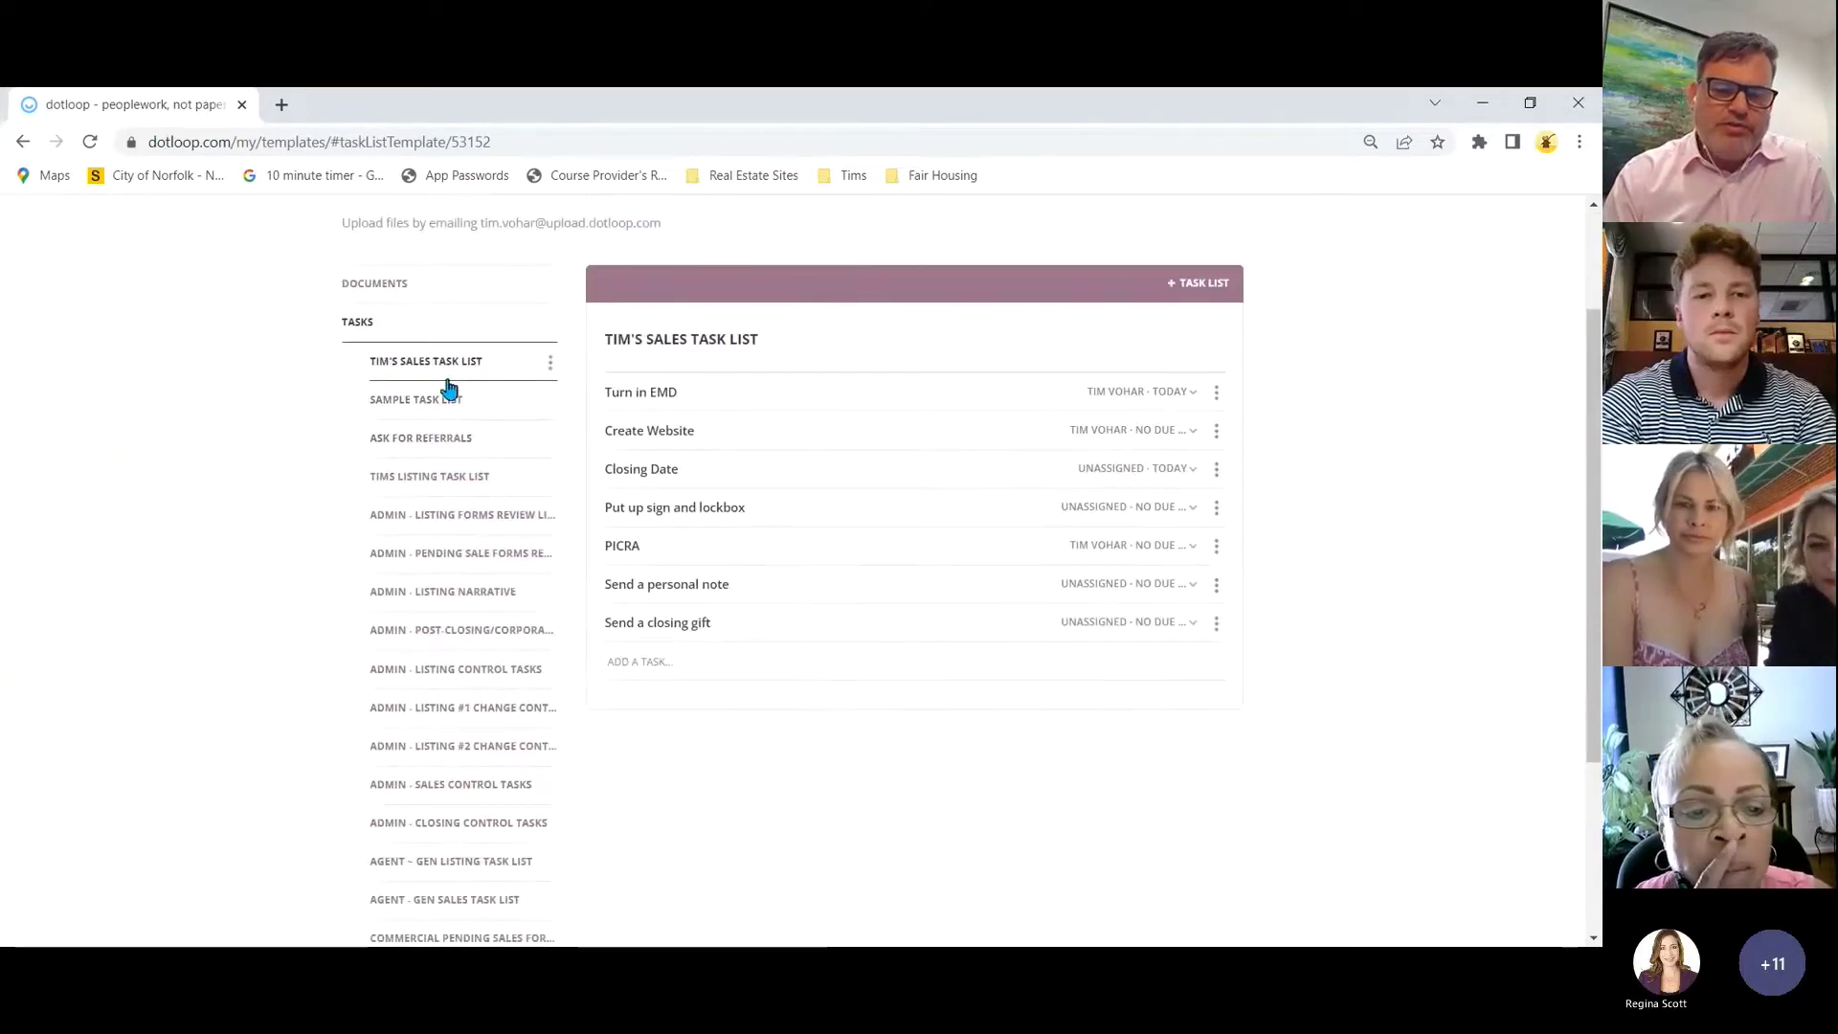
pyautogui.scroll(-1, 447, 389)
pyautogui.scroll(-2, 451, 534)
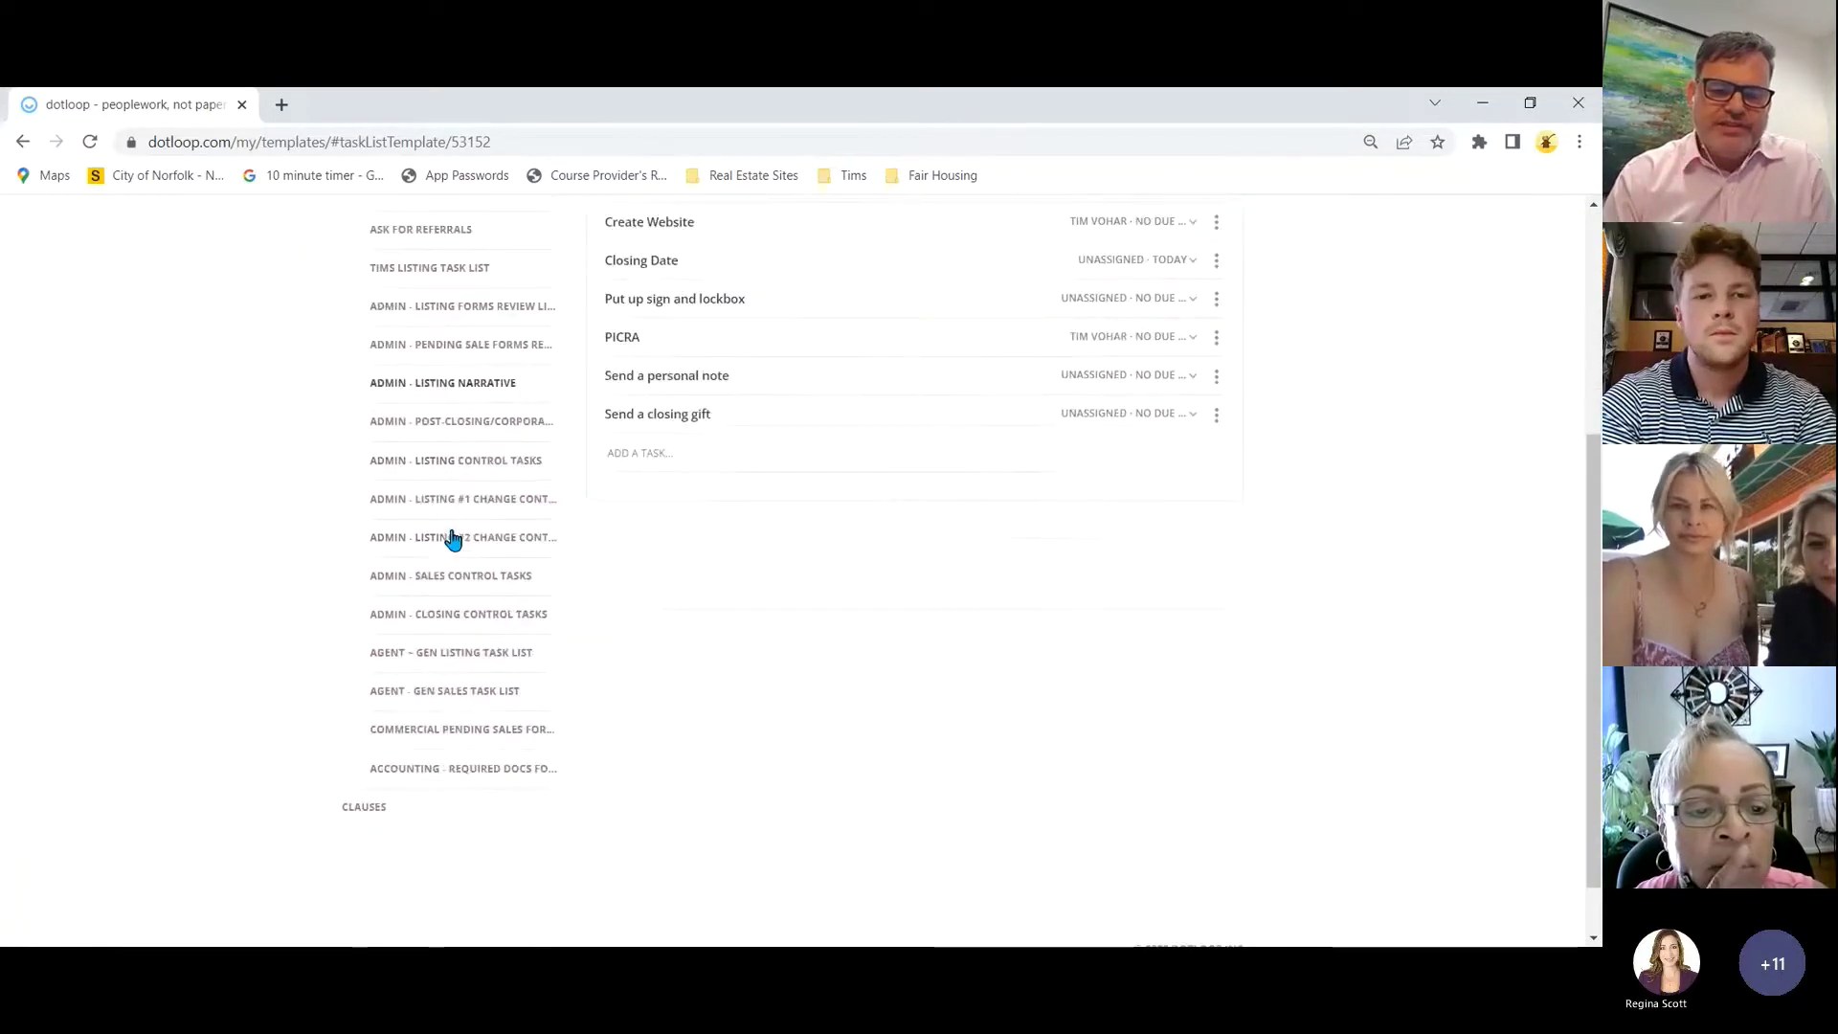
pyautogui.scroll(3, 452, 539)
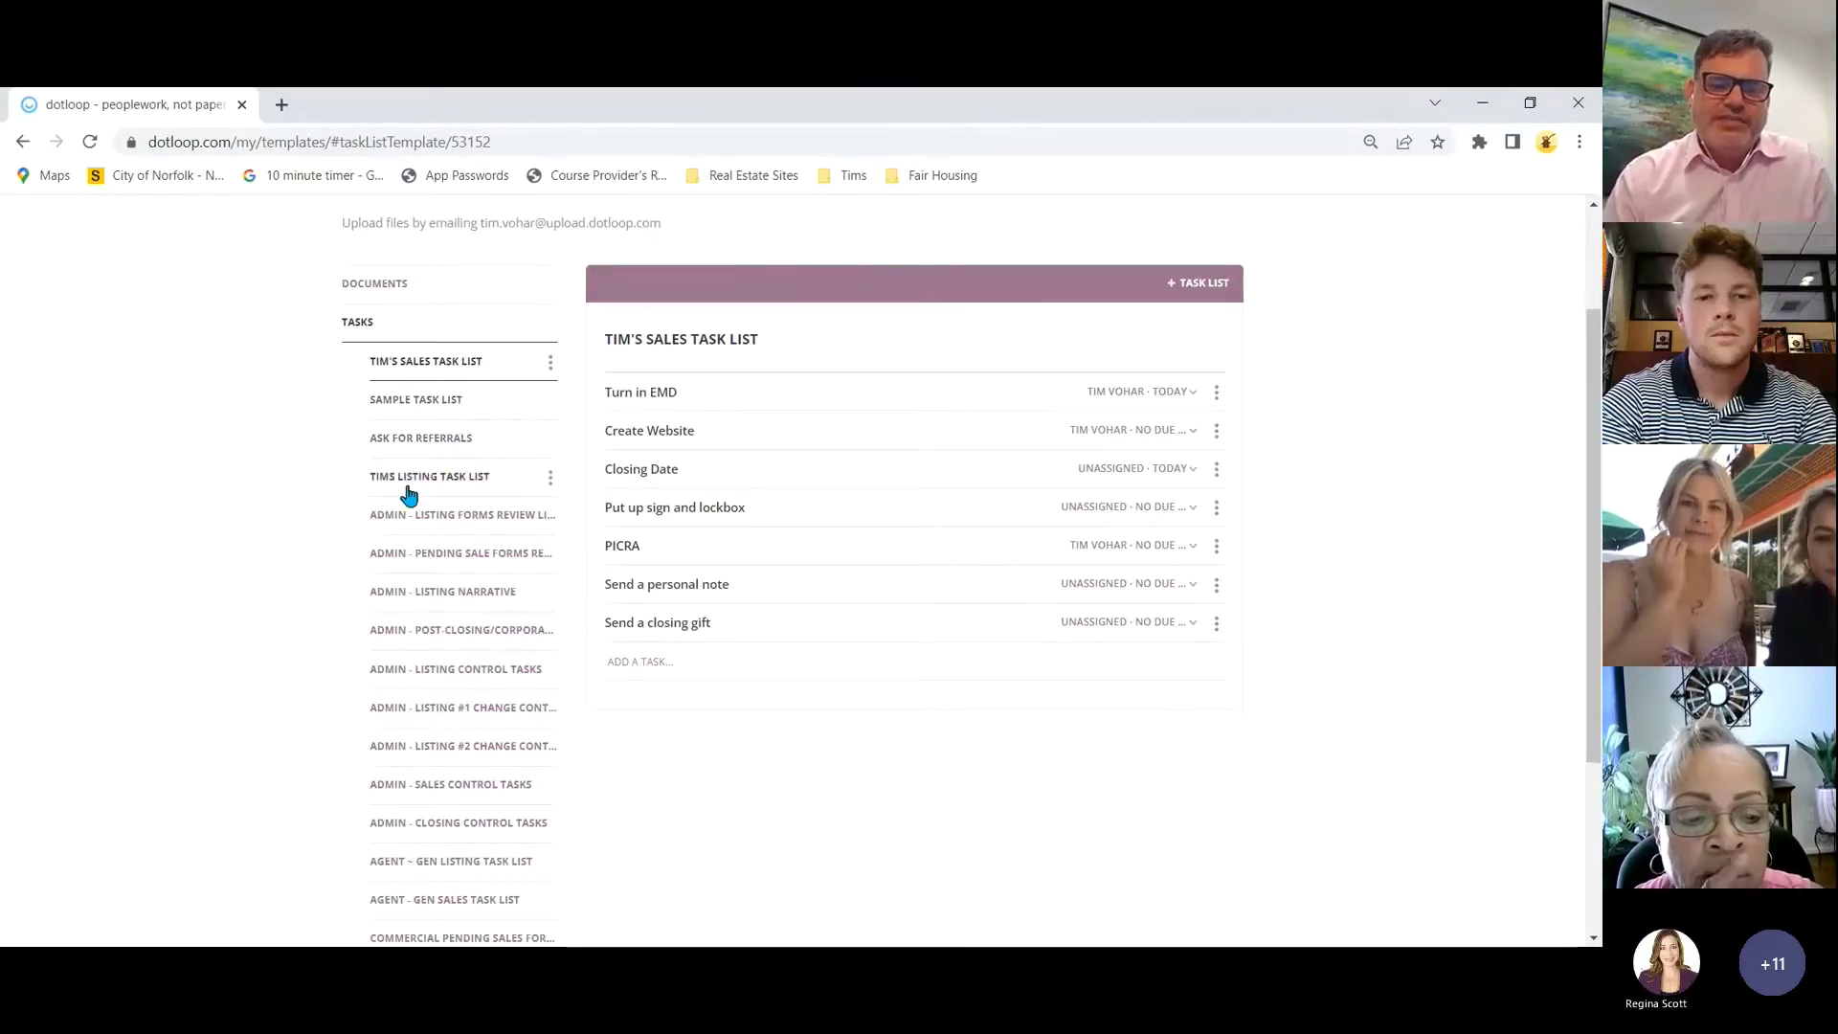
pyautogui.scroll(-2, 481, 487)
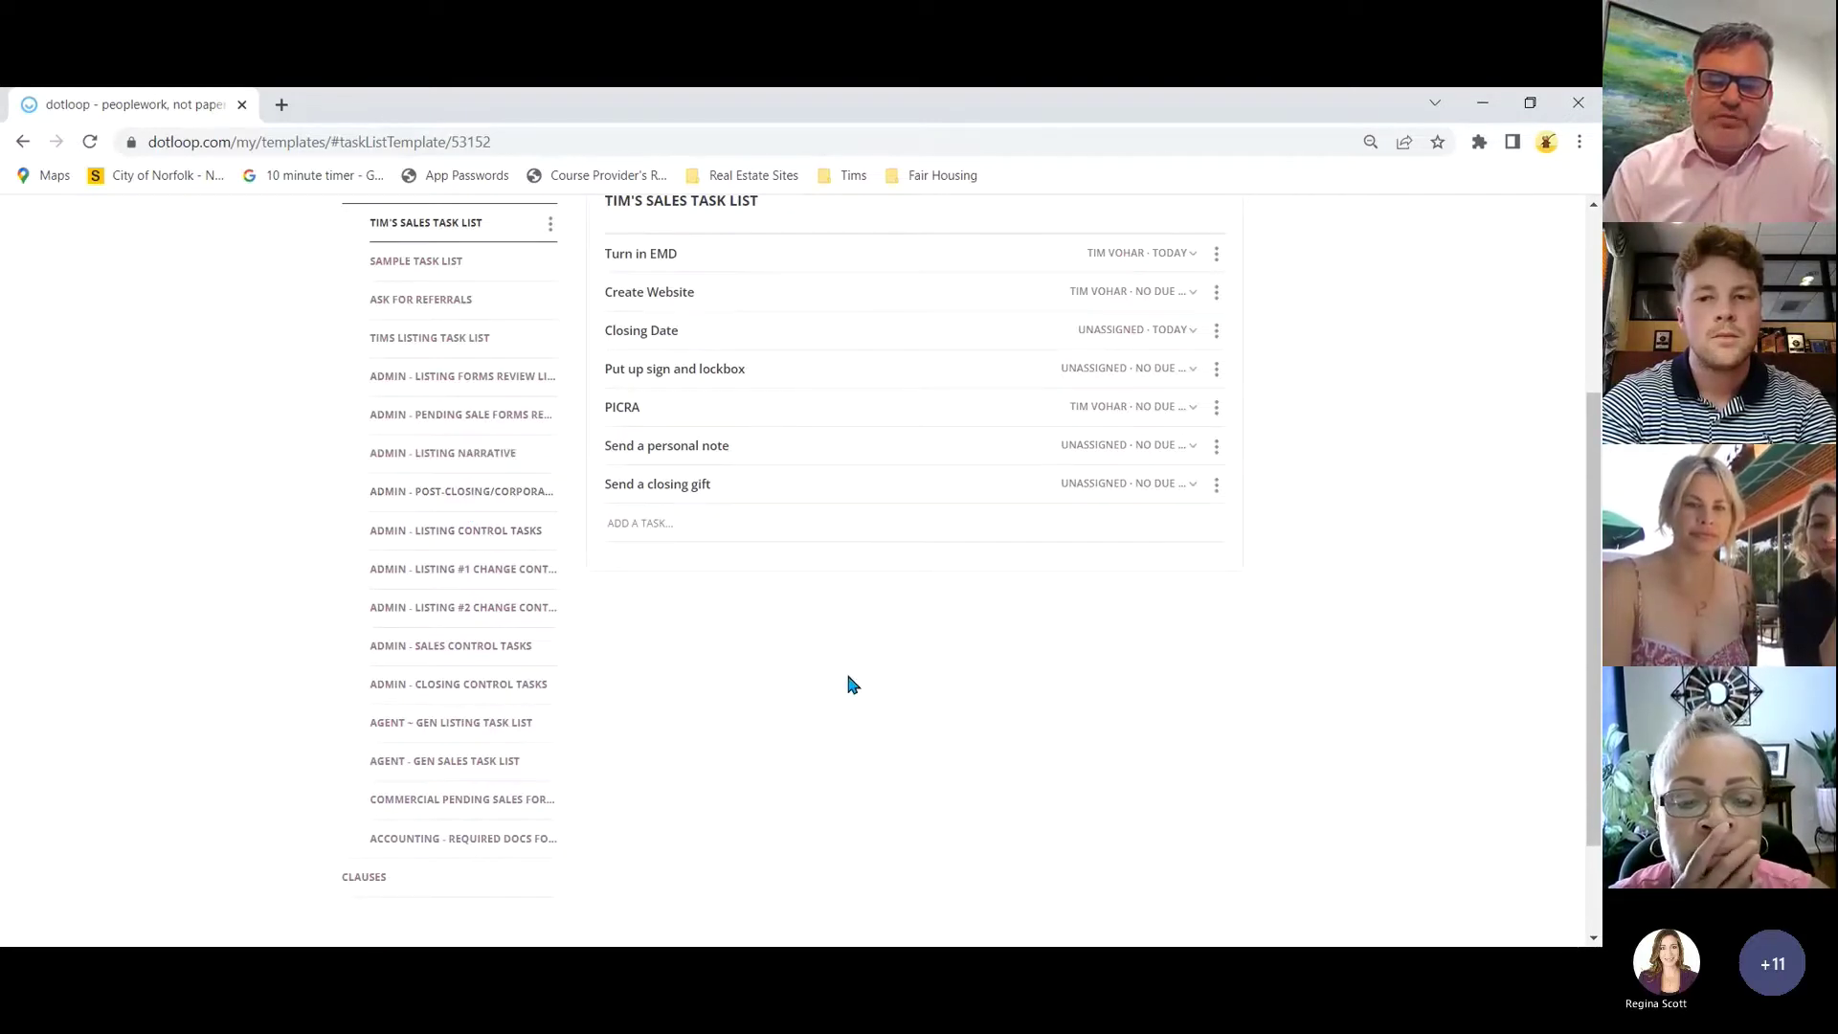
pyautogui.scroll(2, 849, 677)
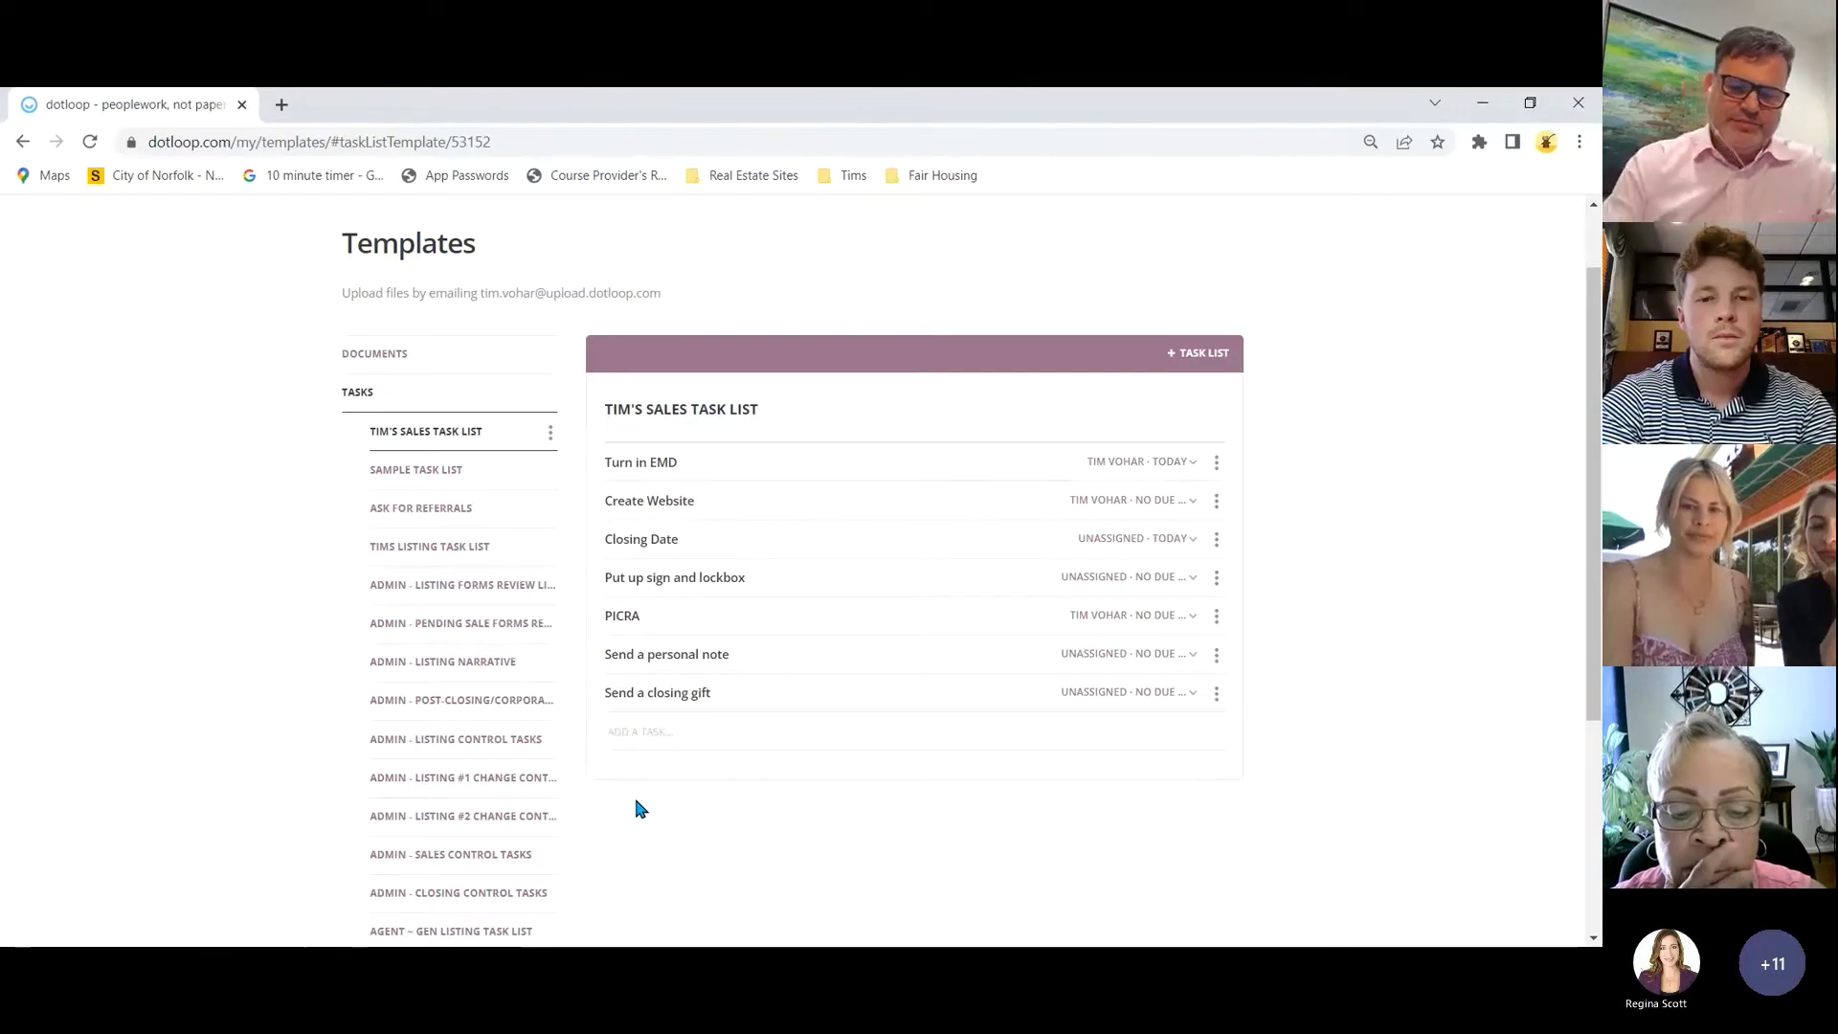
# Step: Add the task 'Add The NExt Item' to the sales list, leaving it unassigned with no due date
pyautogui.write('Add')
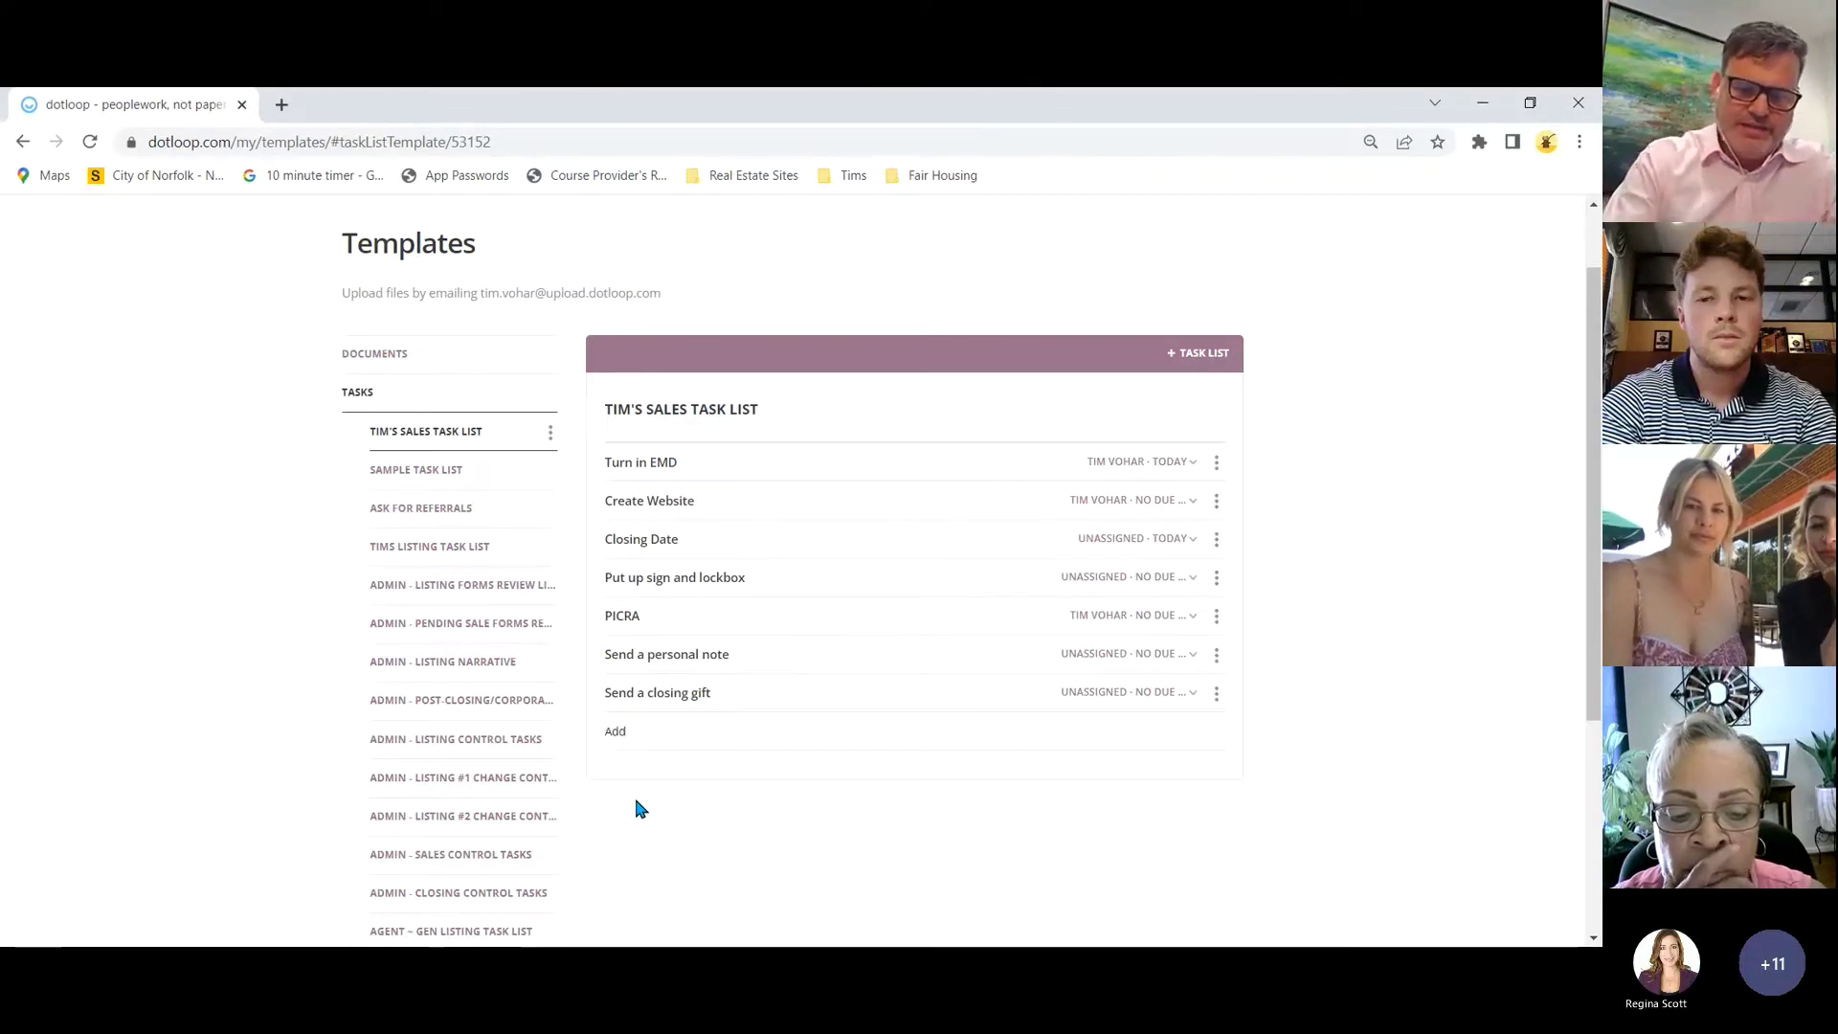
pyautogui.write(' The NExt ')
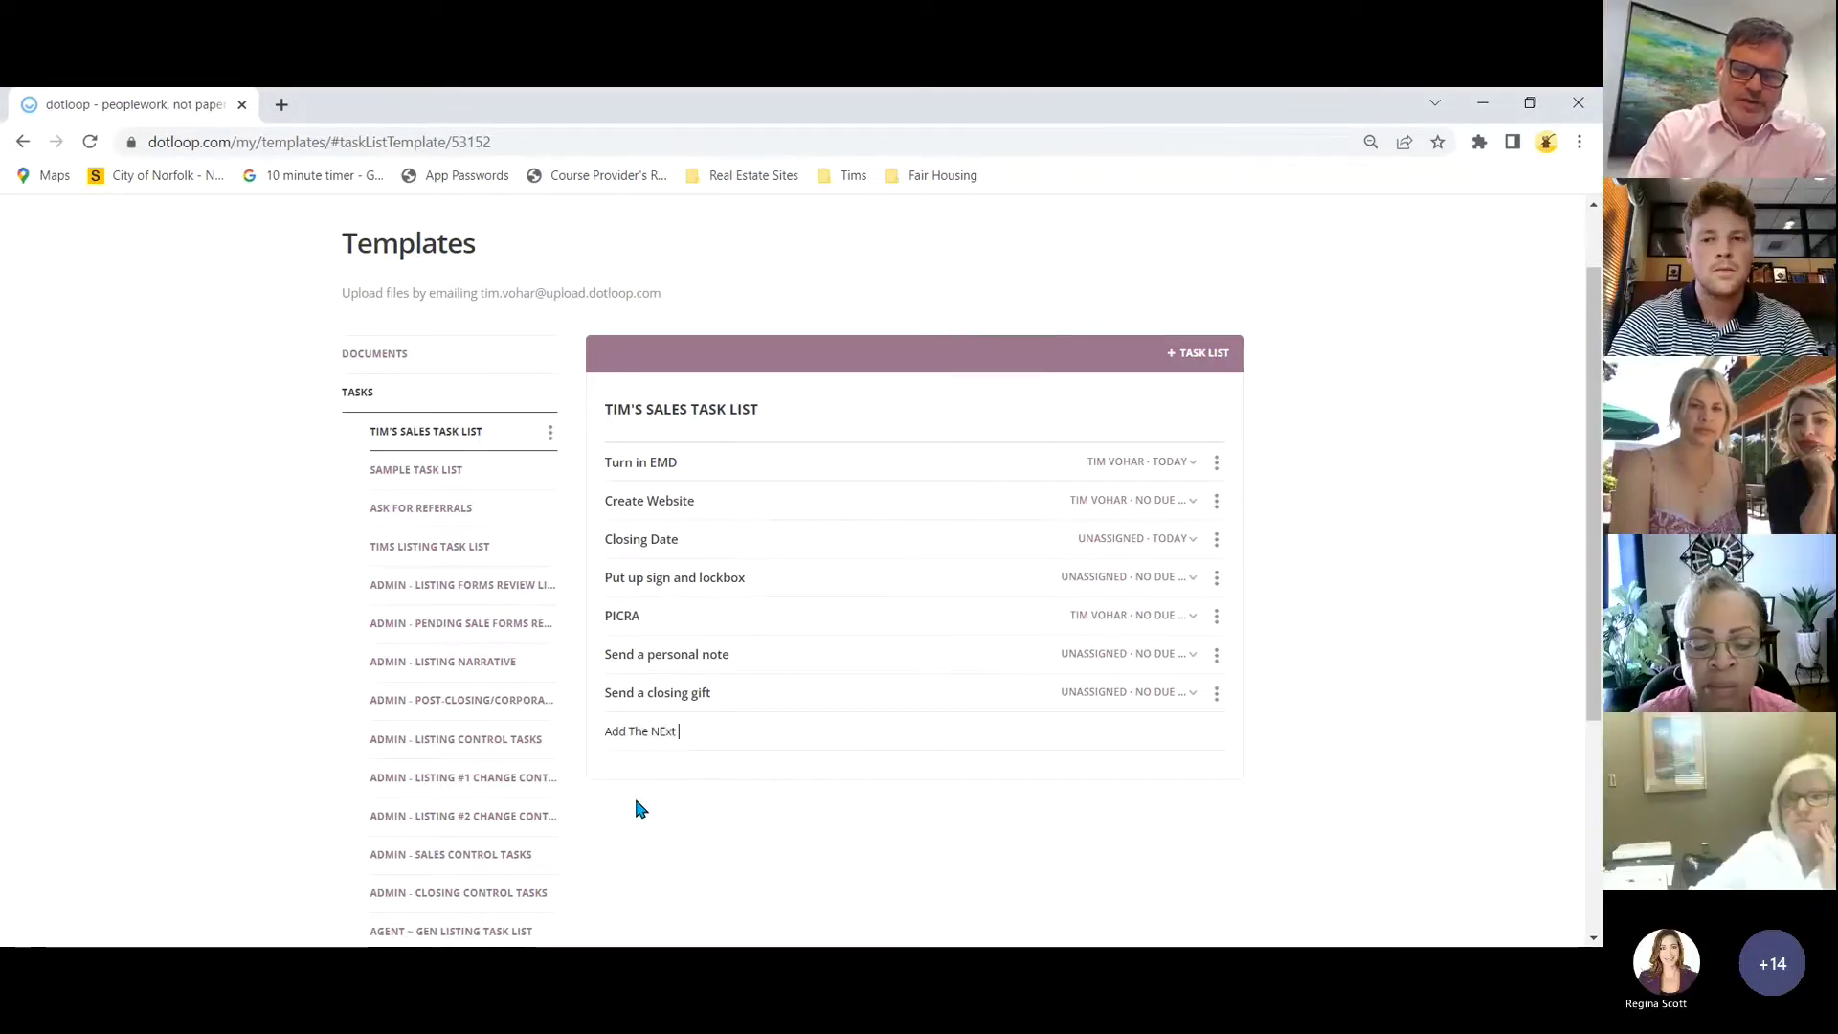
pyautogui.write('Item')
pyautogui.press('Return')
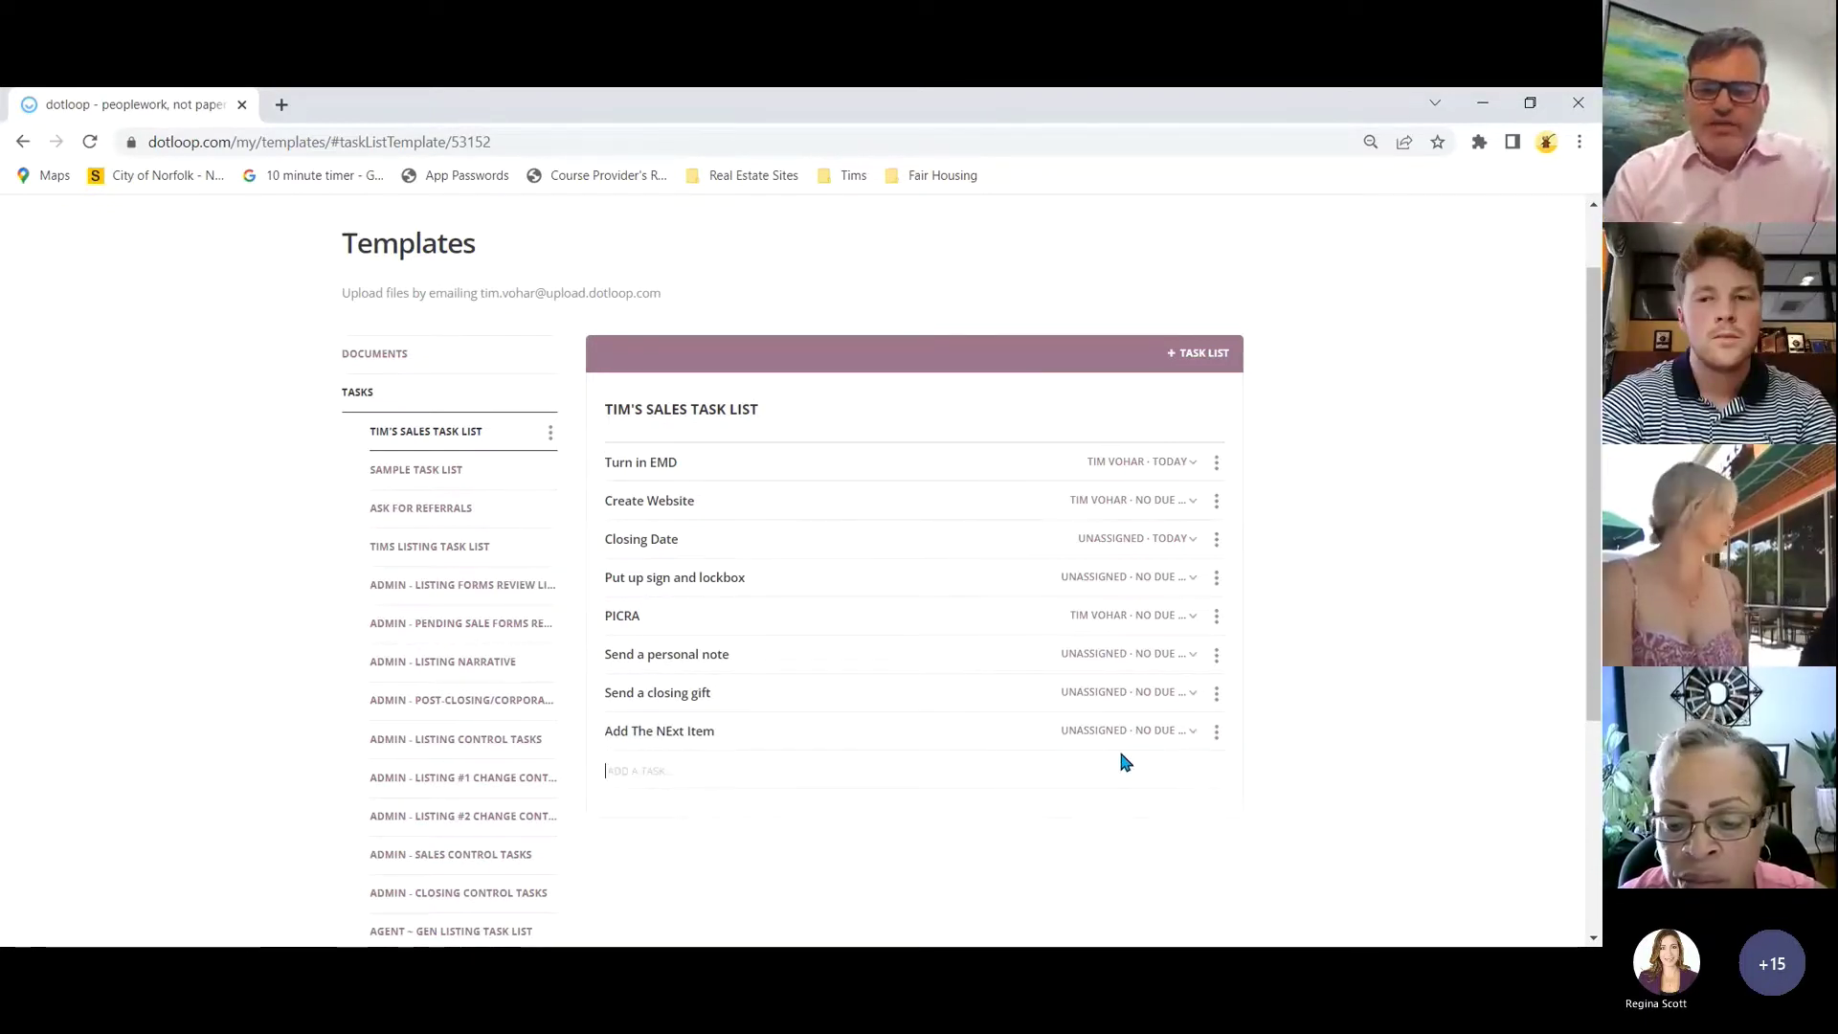
pyautogui.click(1194, 735)
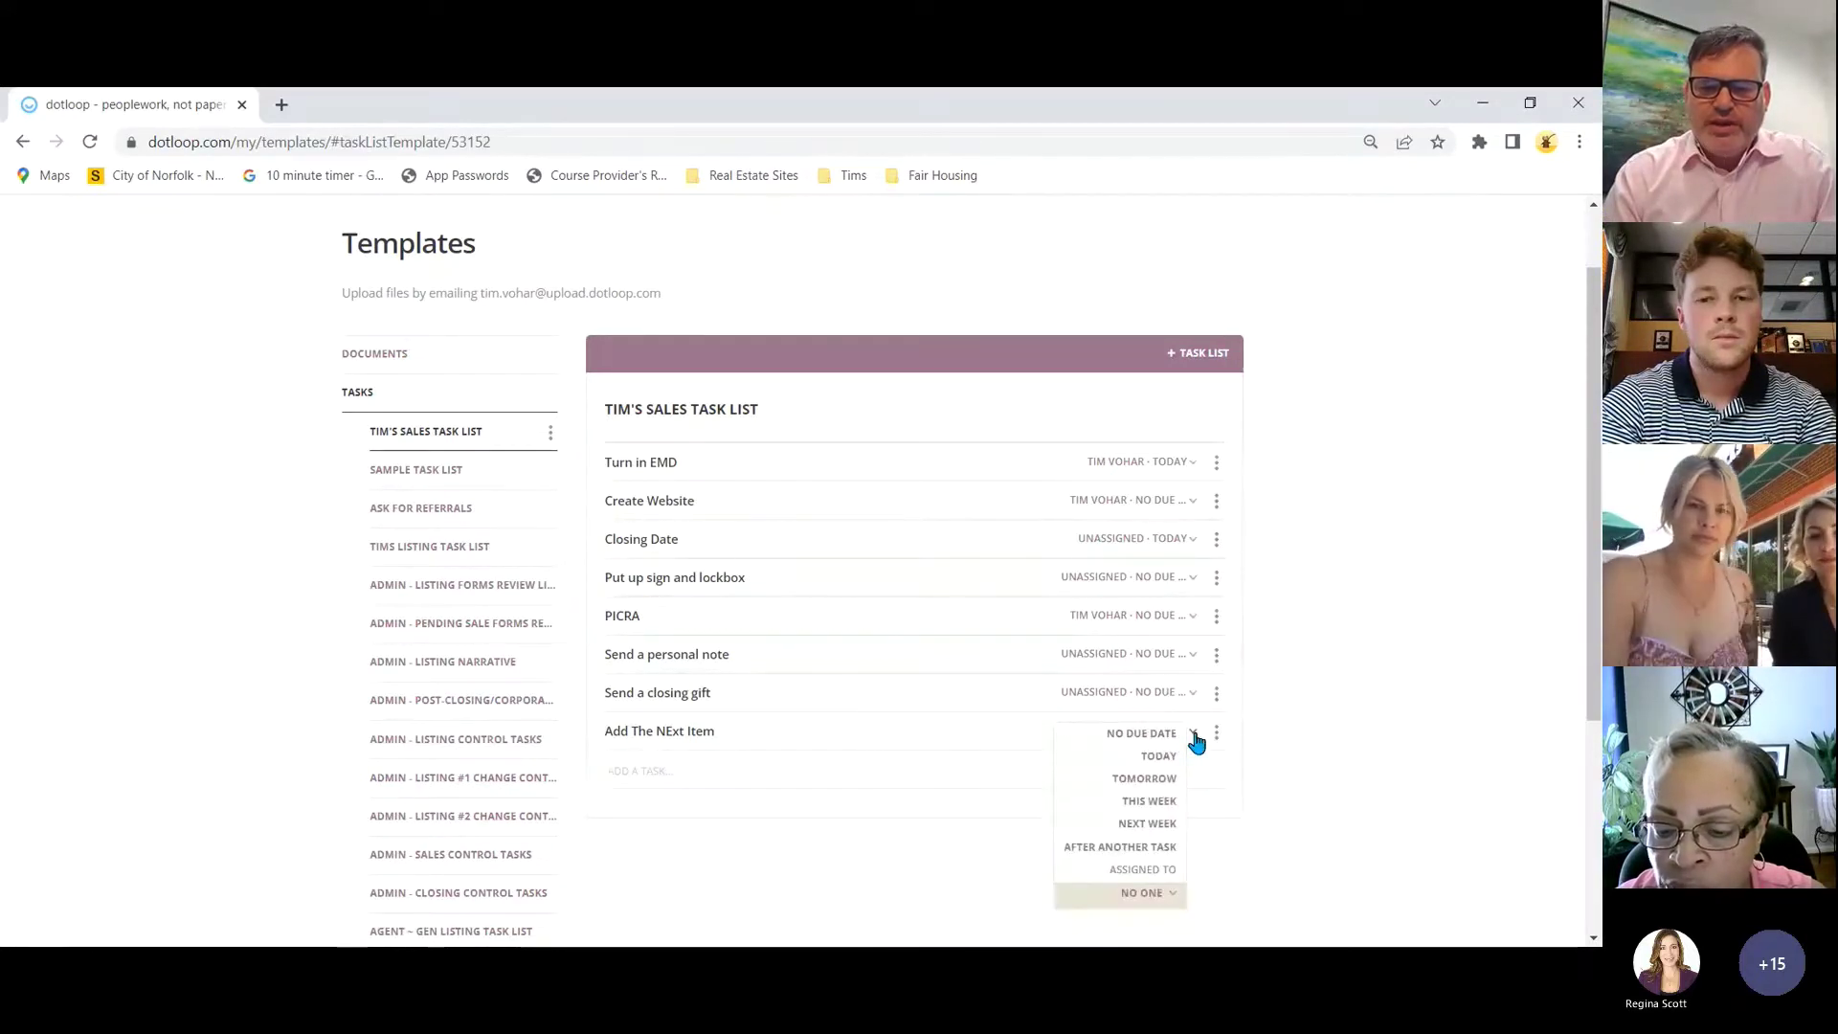
pyautogui.click(1194, 464)
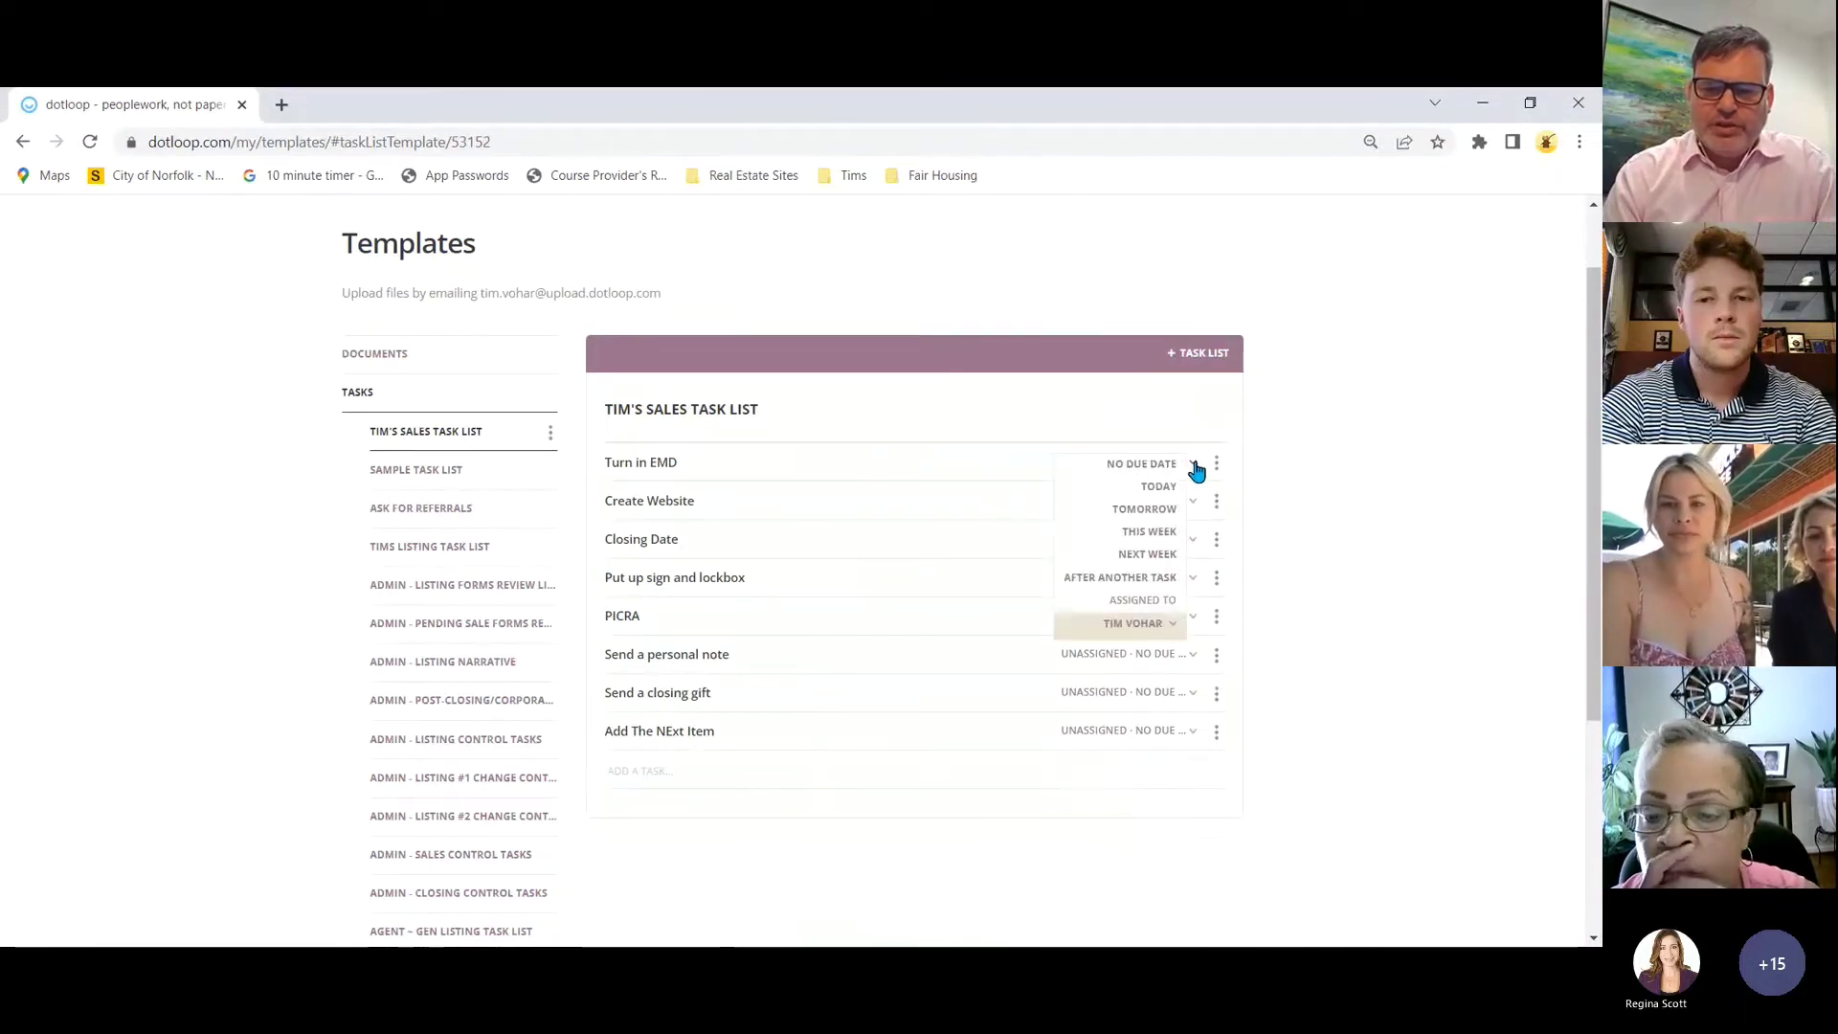
pyautogui.click(1174, 628)
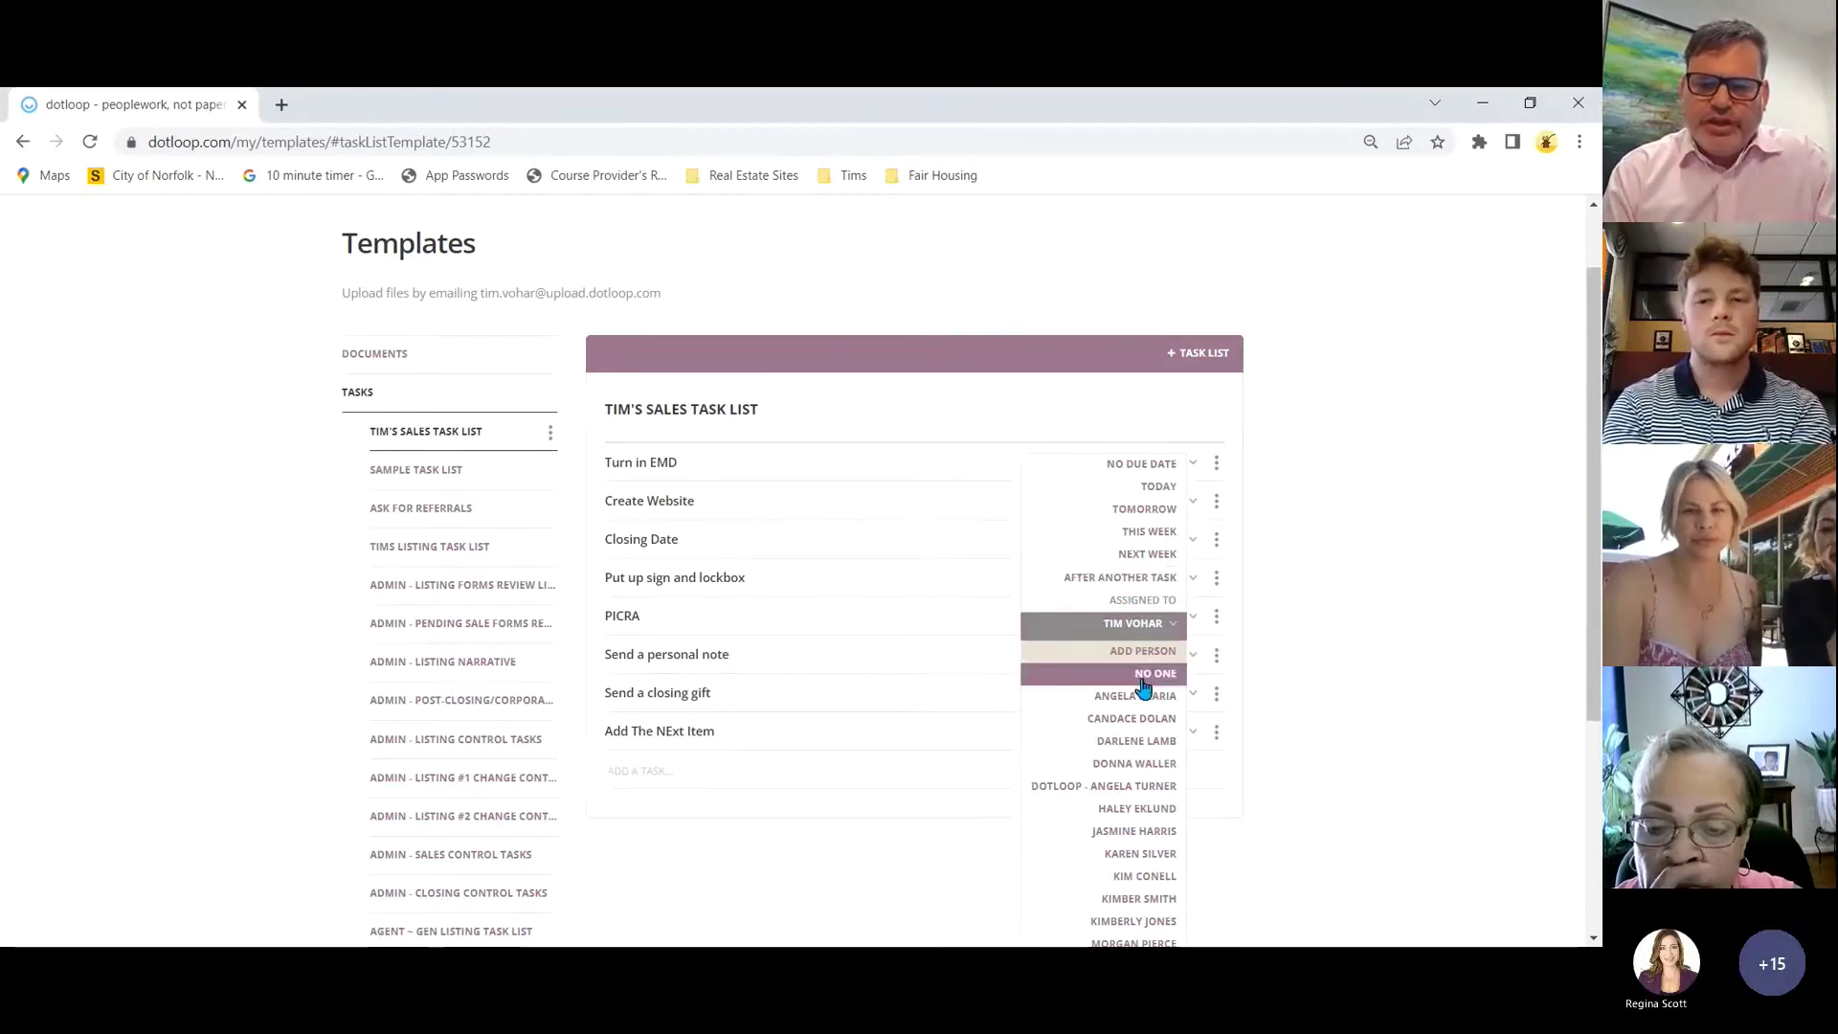
pyautogui.click(1420, 617)
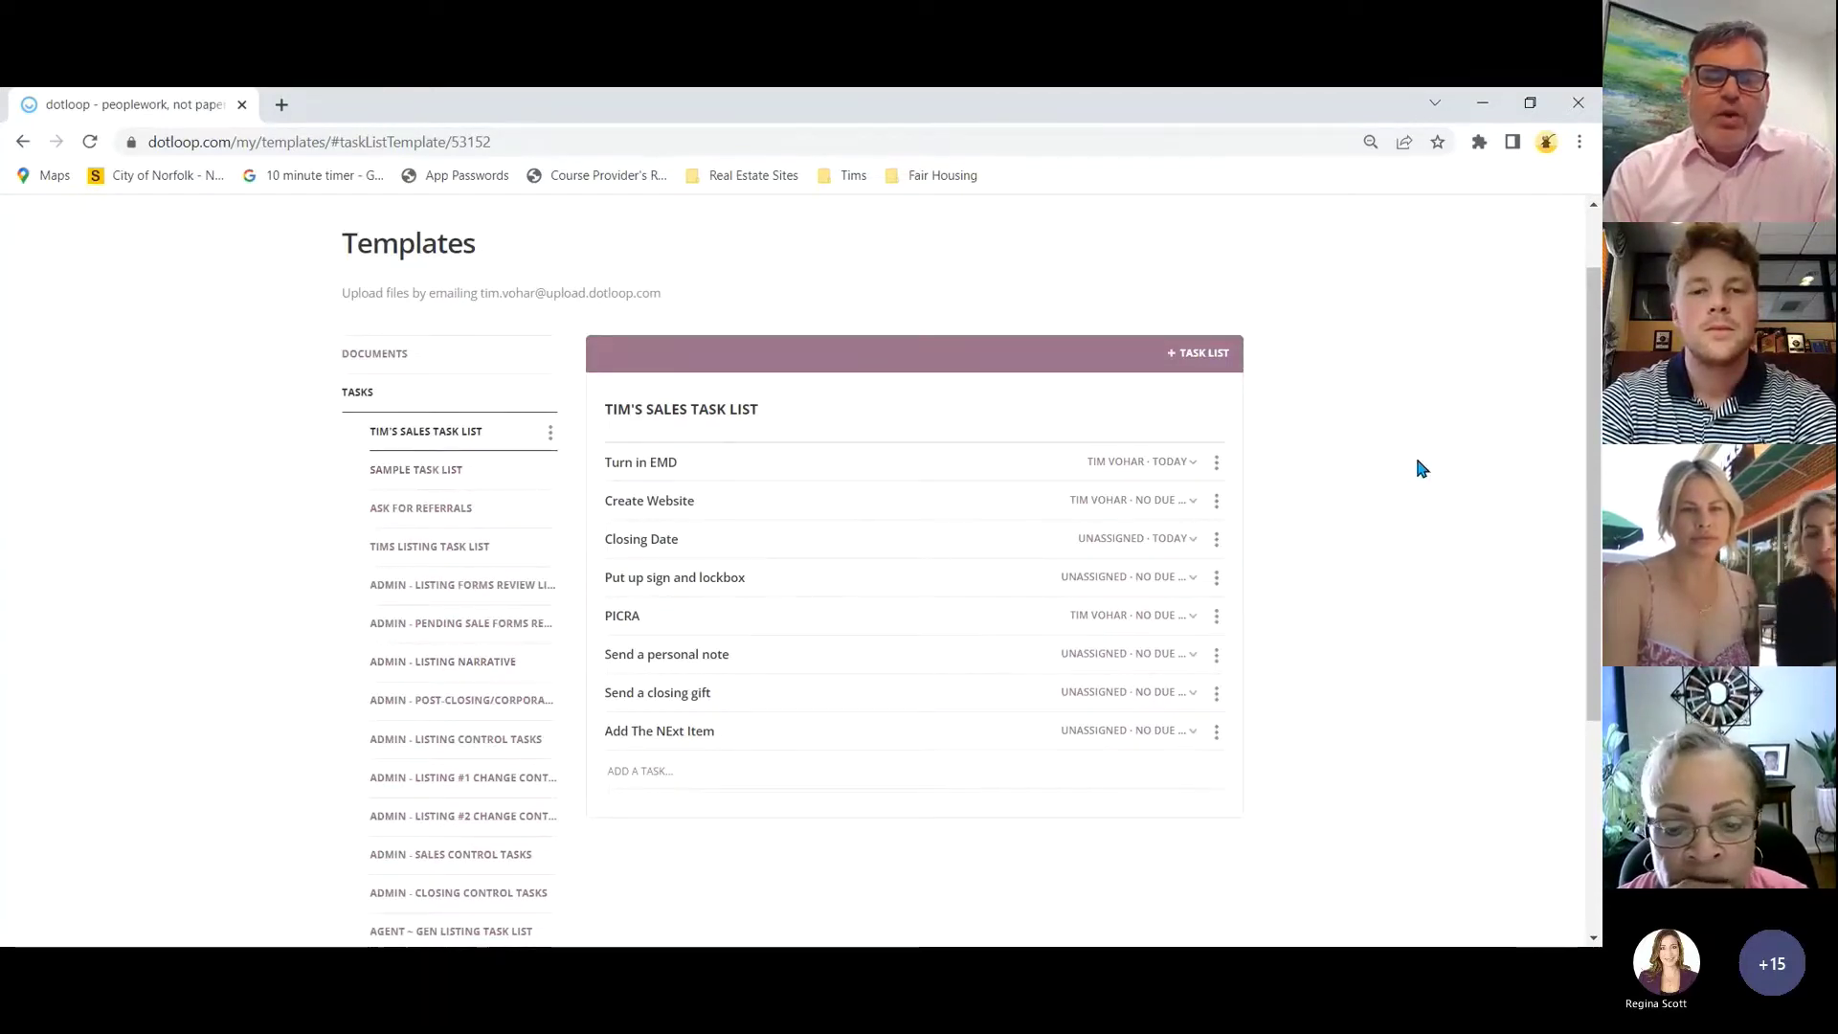
pyautogui.click(1198, 352)
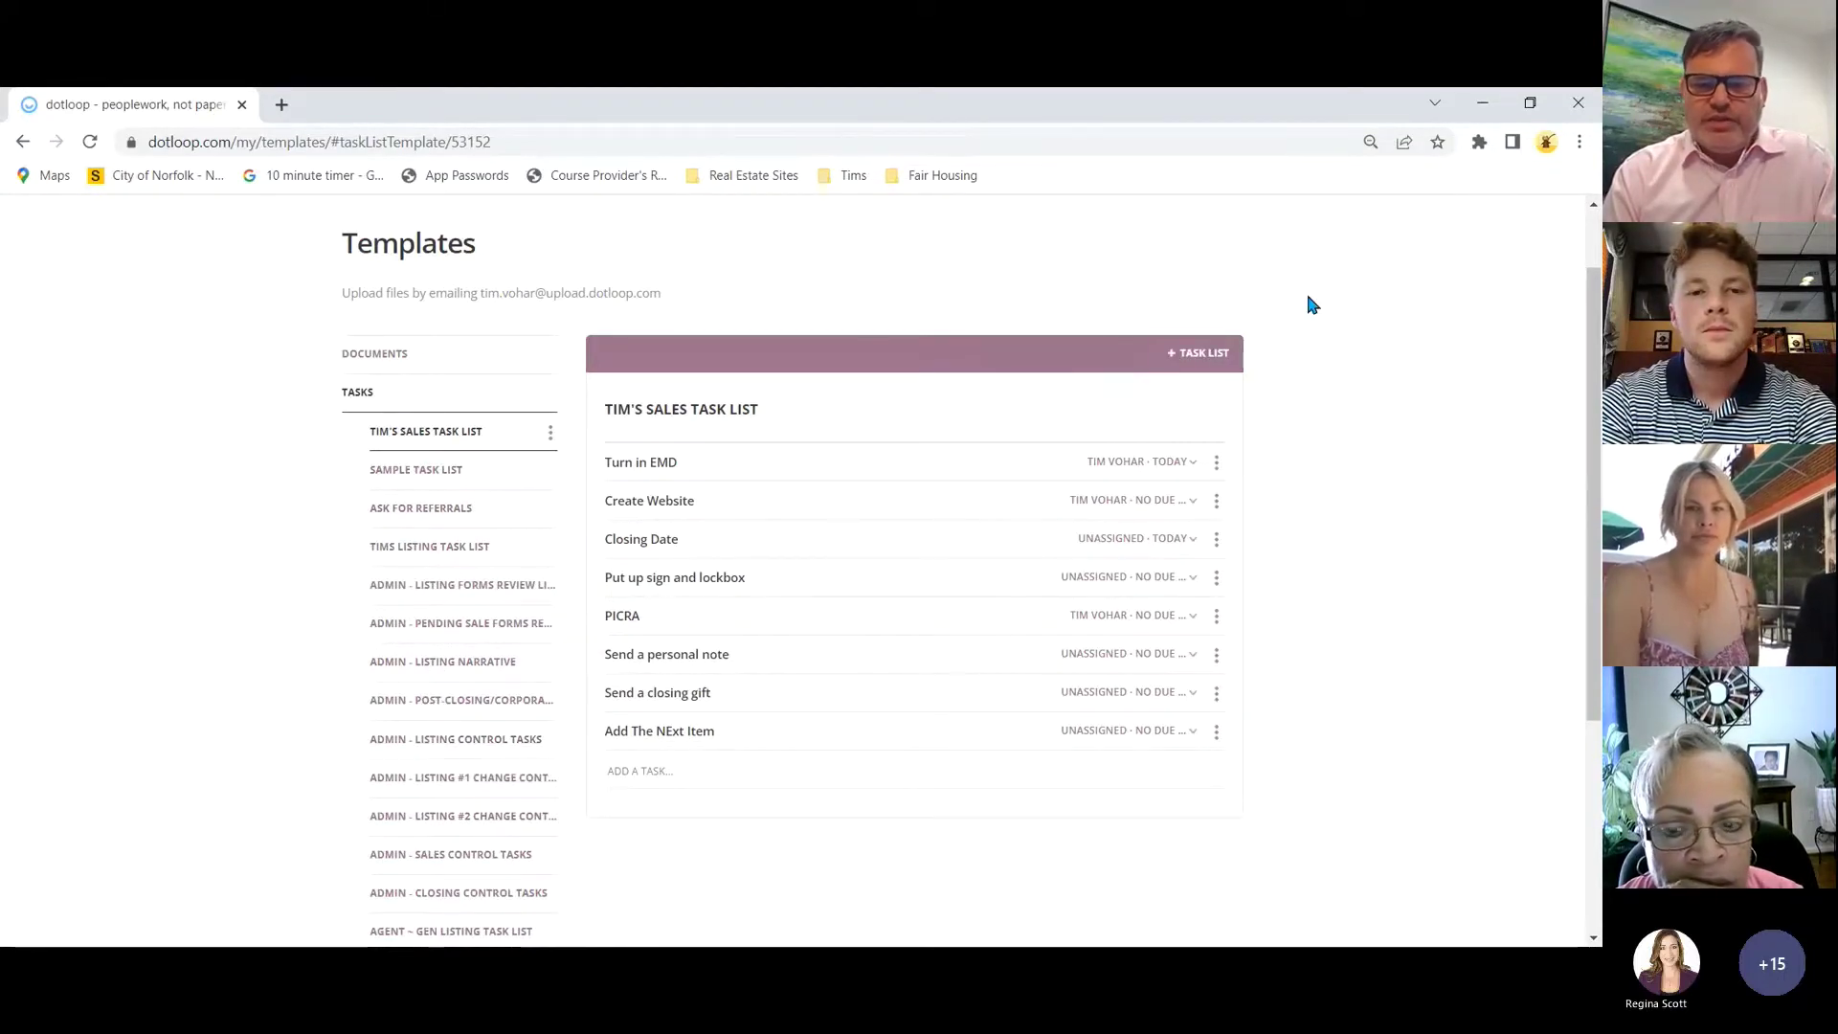
# Step: Create an empty task list template named after the user, ending in 'New Task List'
pyautogui.click(1202, 354)
pyautogui.click(839, 580)
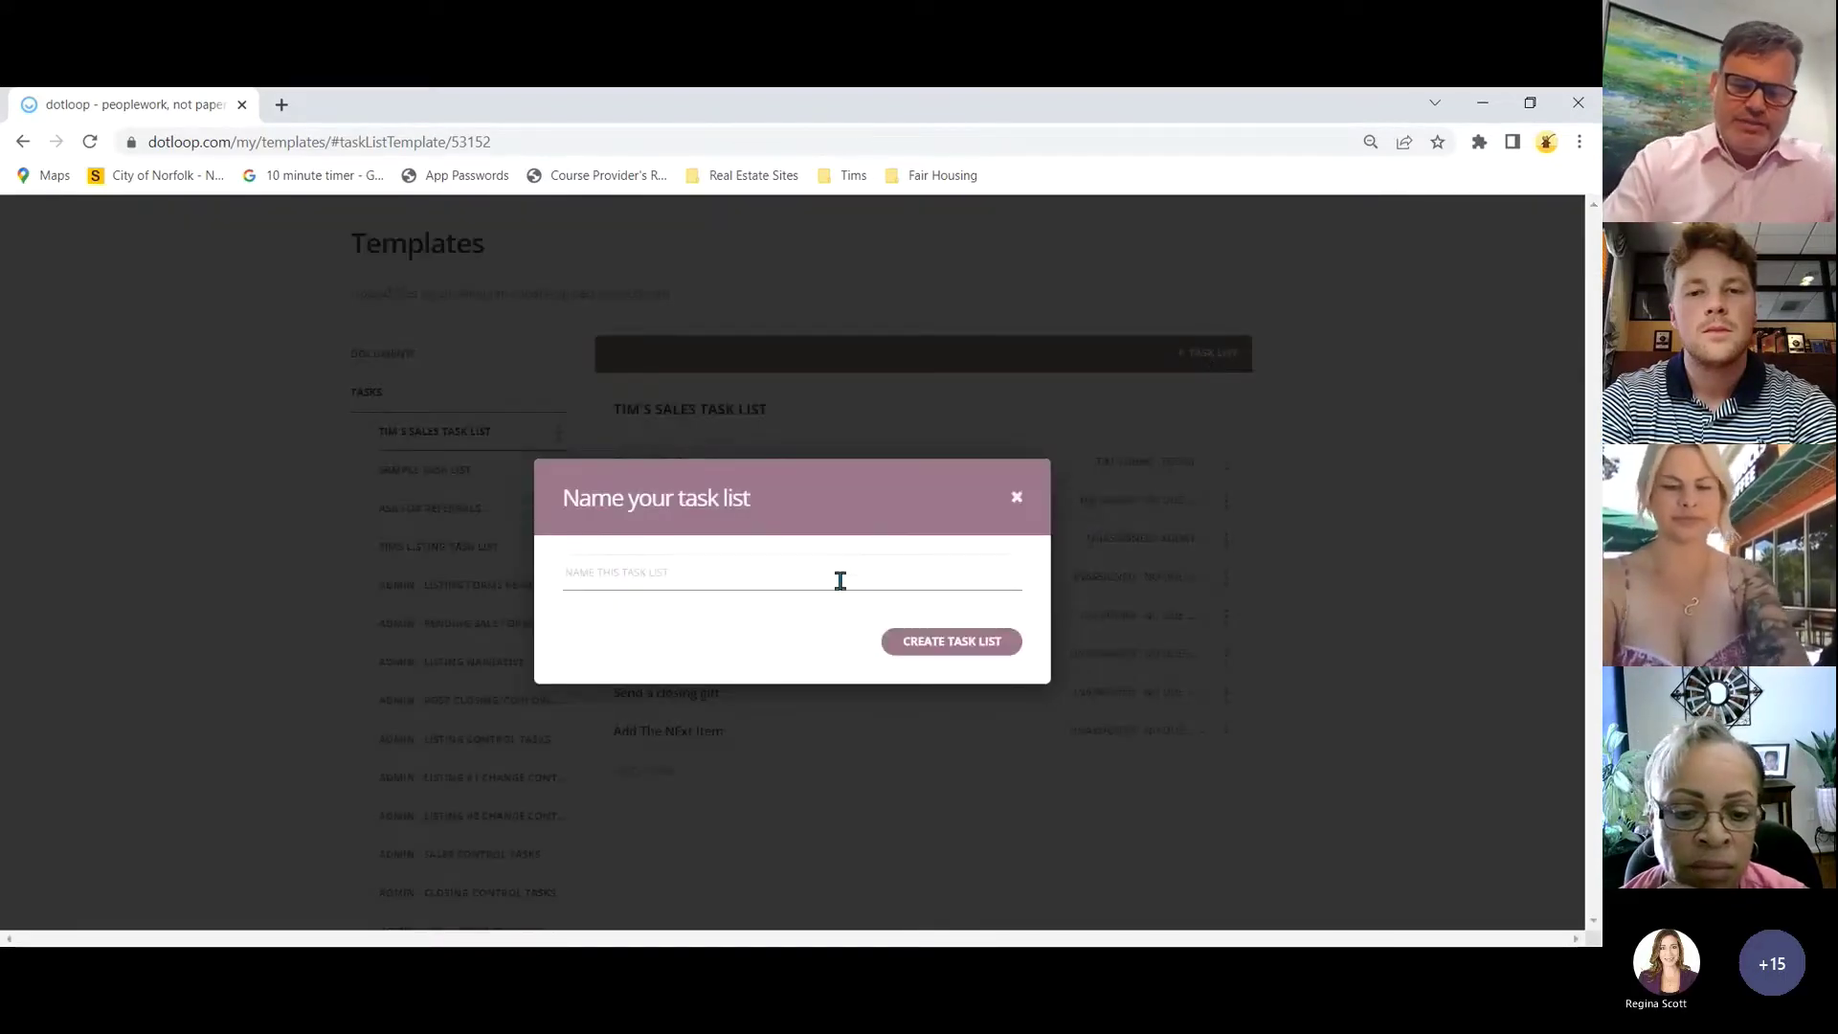
pyautogui.write('Tim')
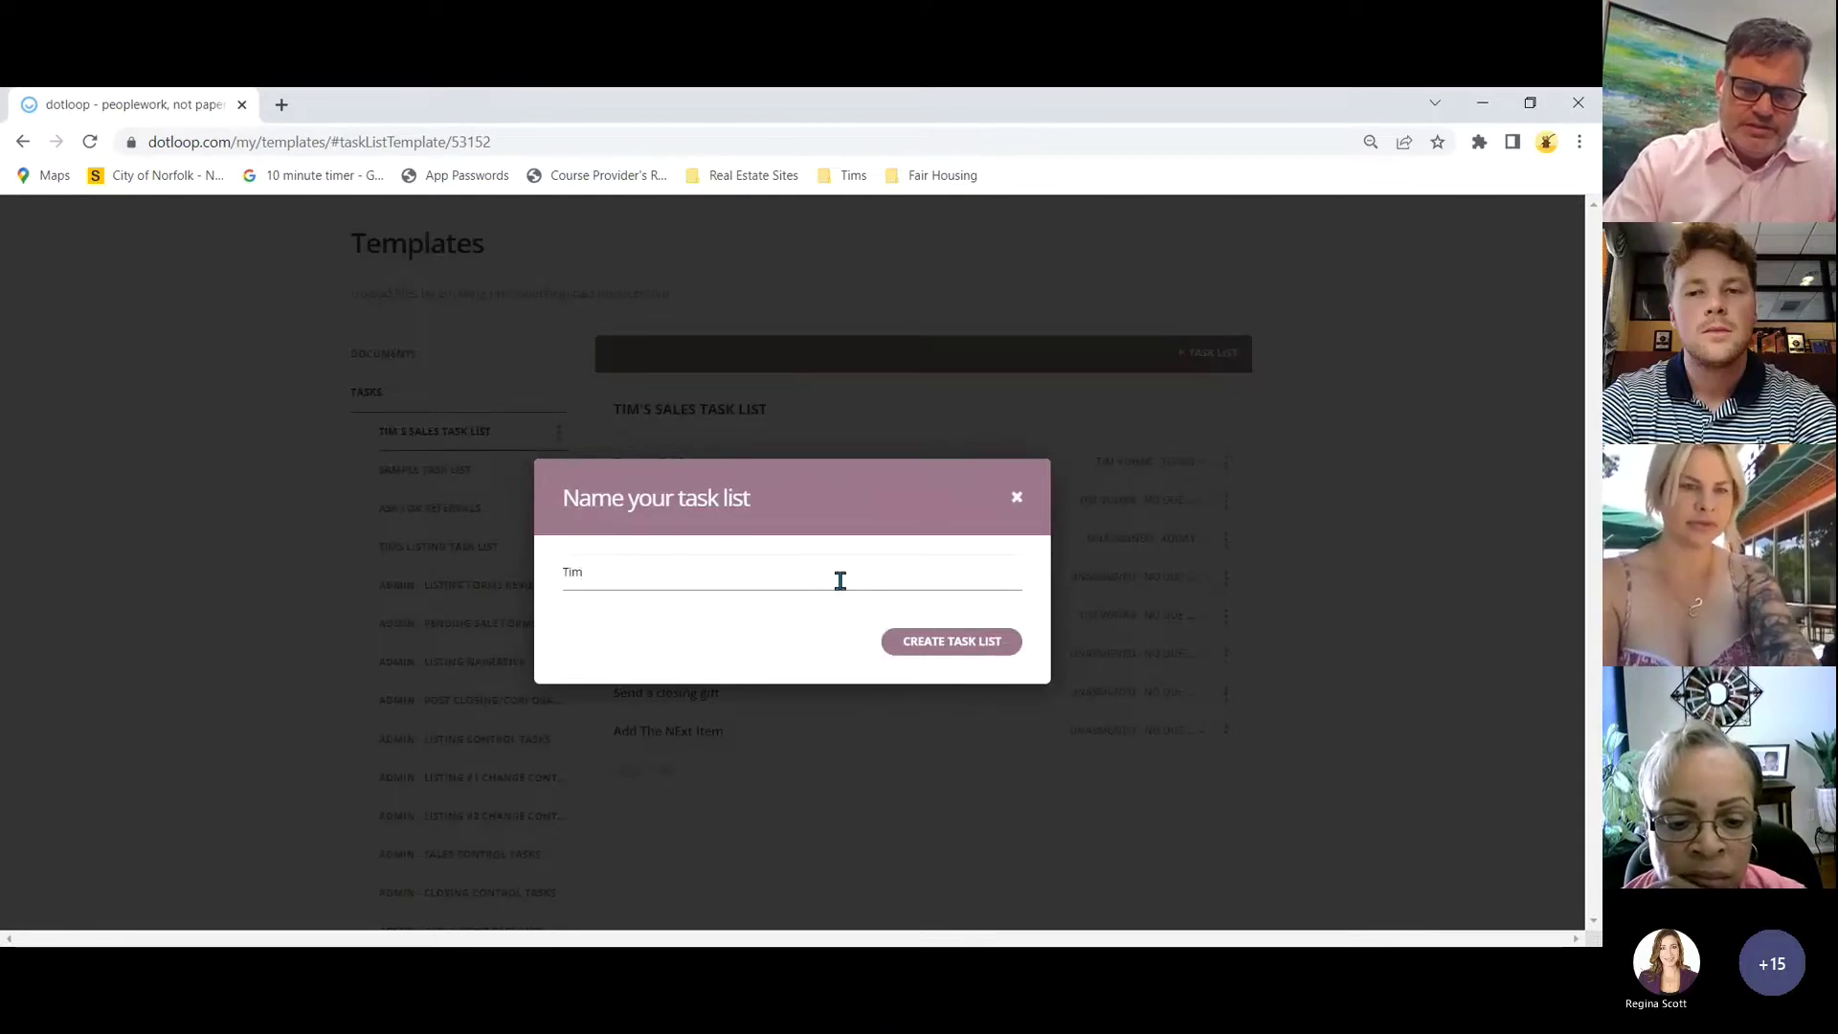
pyautogui.write("'s ")
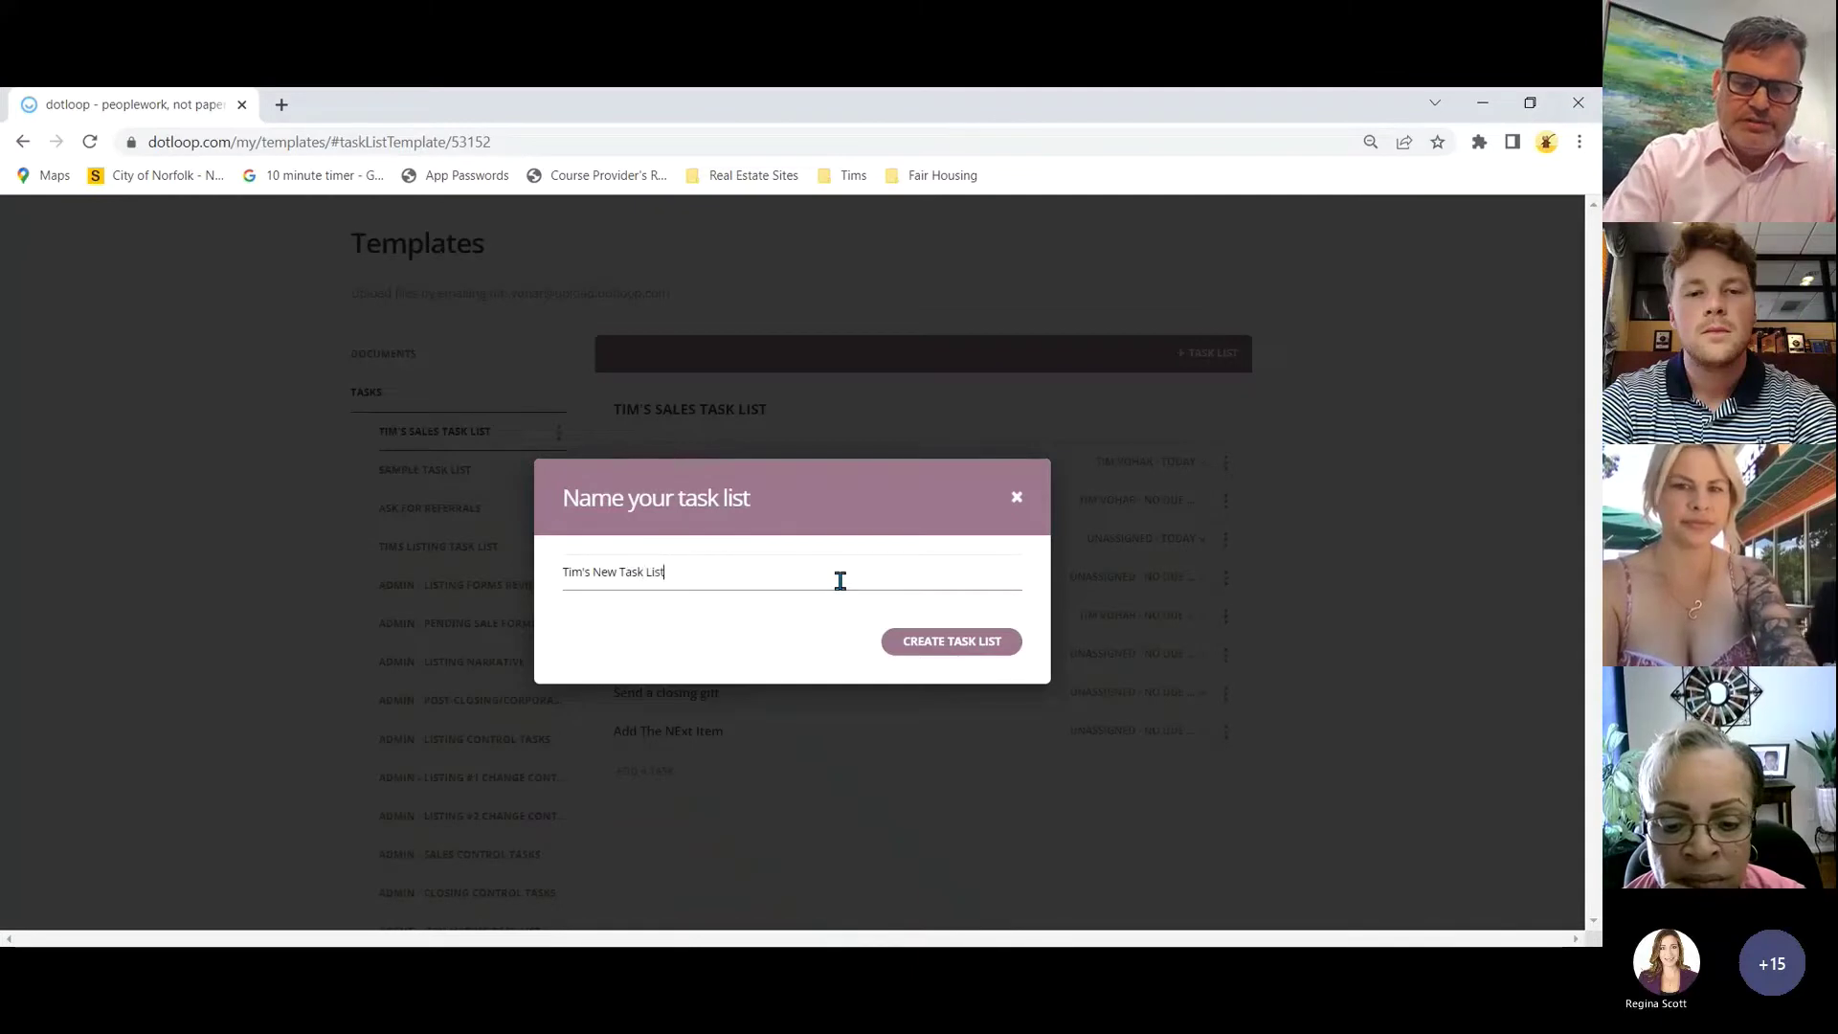
pyautogui.write('New Task List')
pyautogui.press('Return')
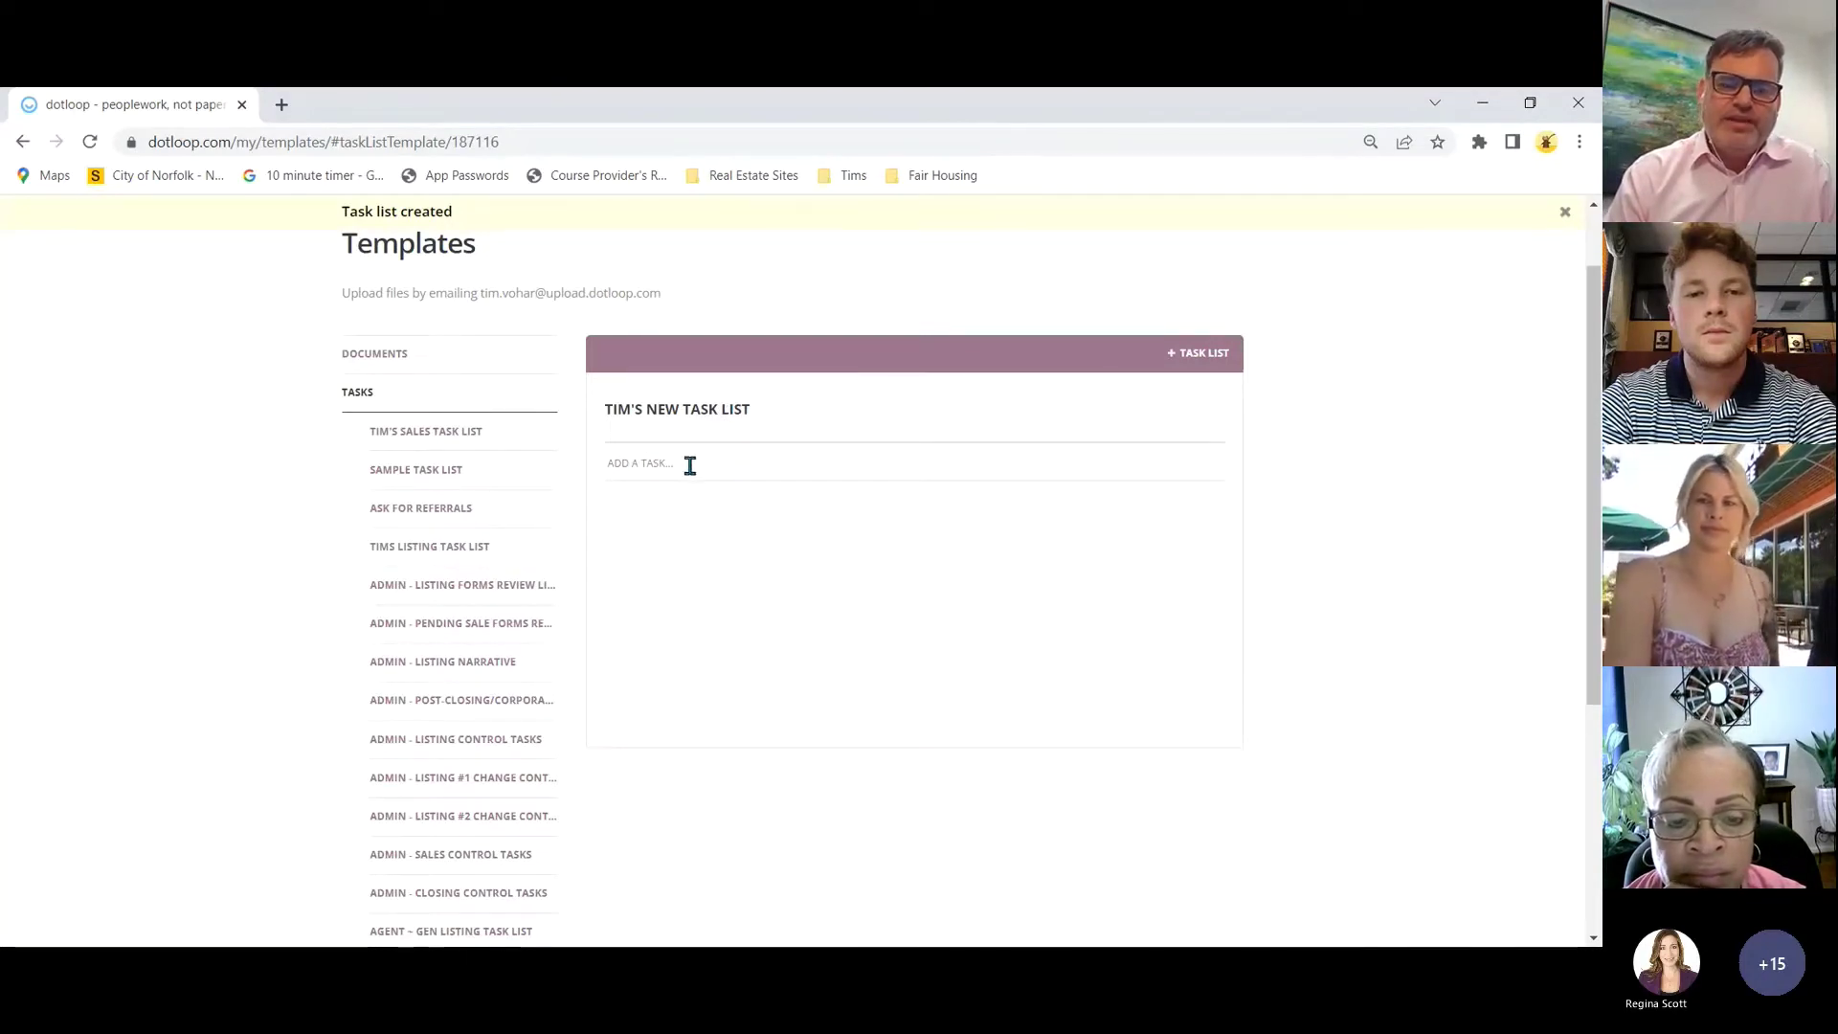
# Step: Show the sales task list's rename, delete, hide-from-team and lock options
pyautogui.click(552, 438)
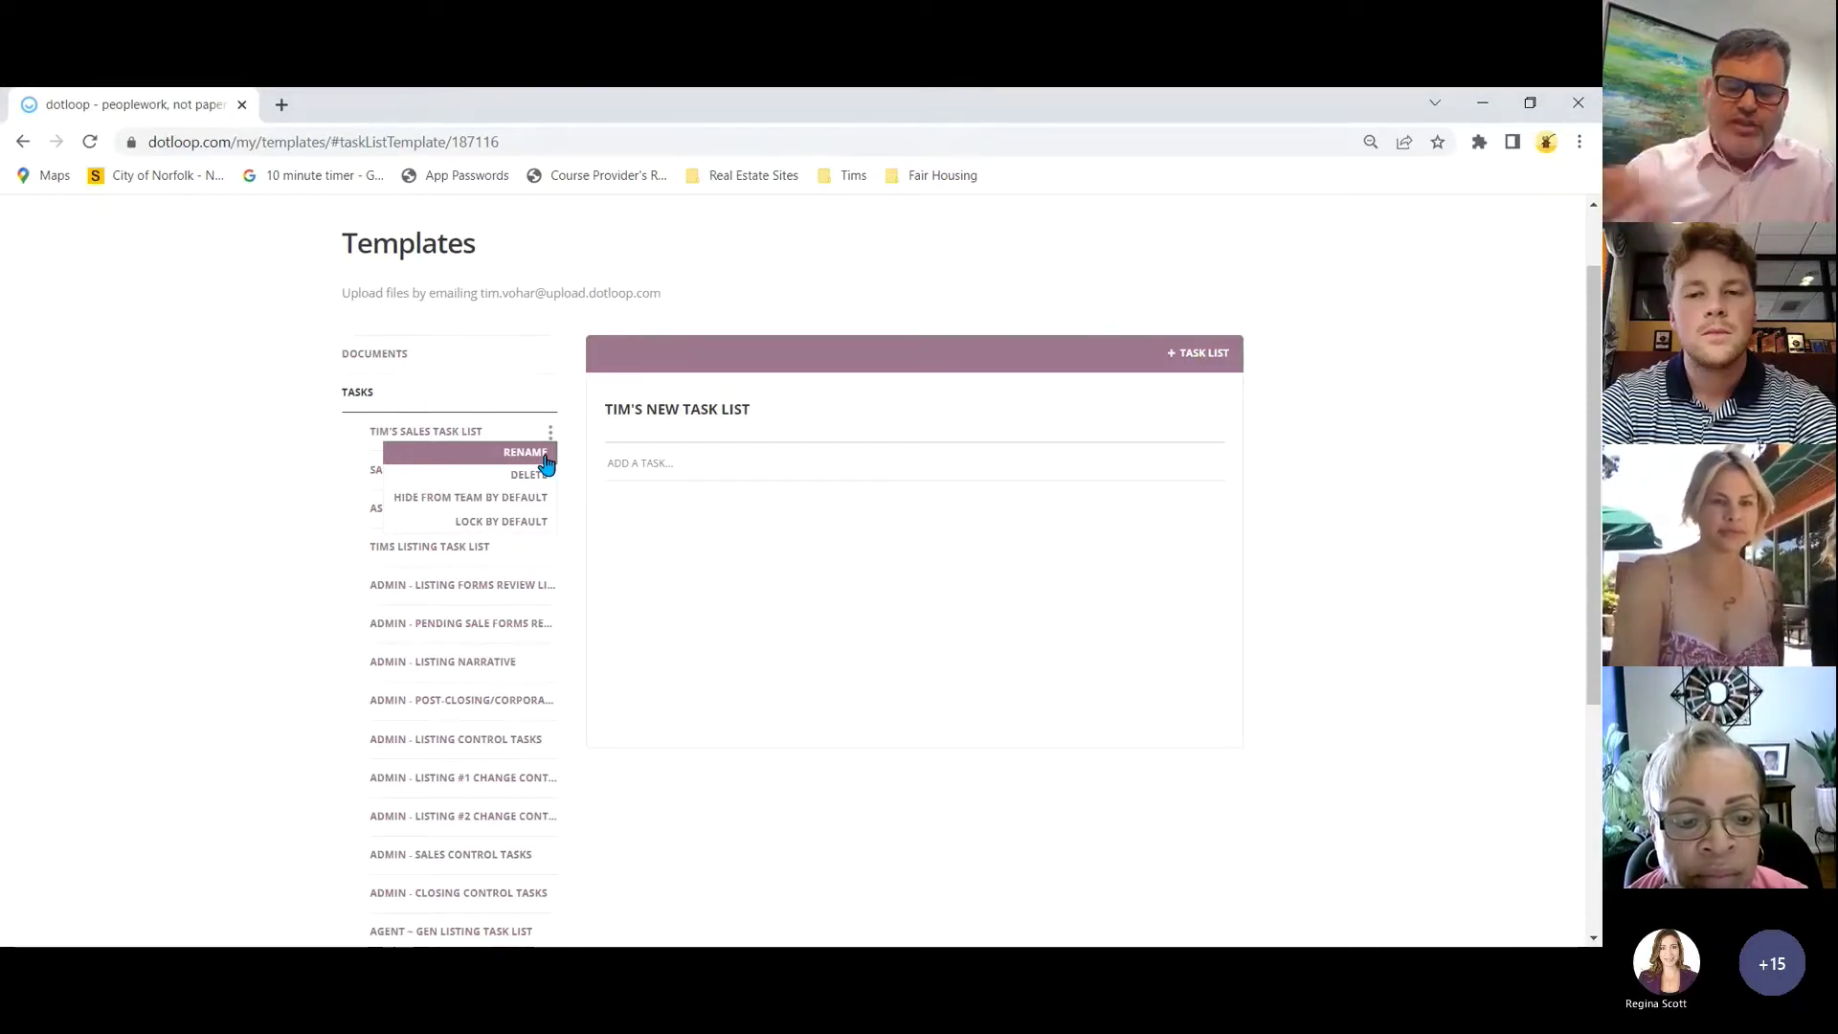
# Step: Reopen the sales task list template and scroll through its eight tasks
pyautogui.click(452, 438)
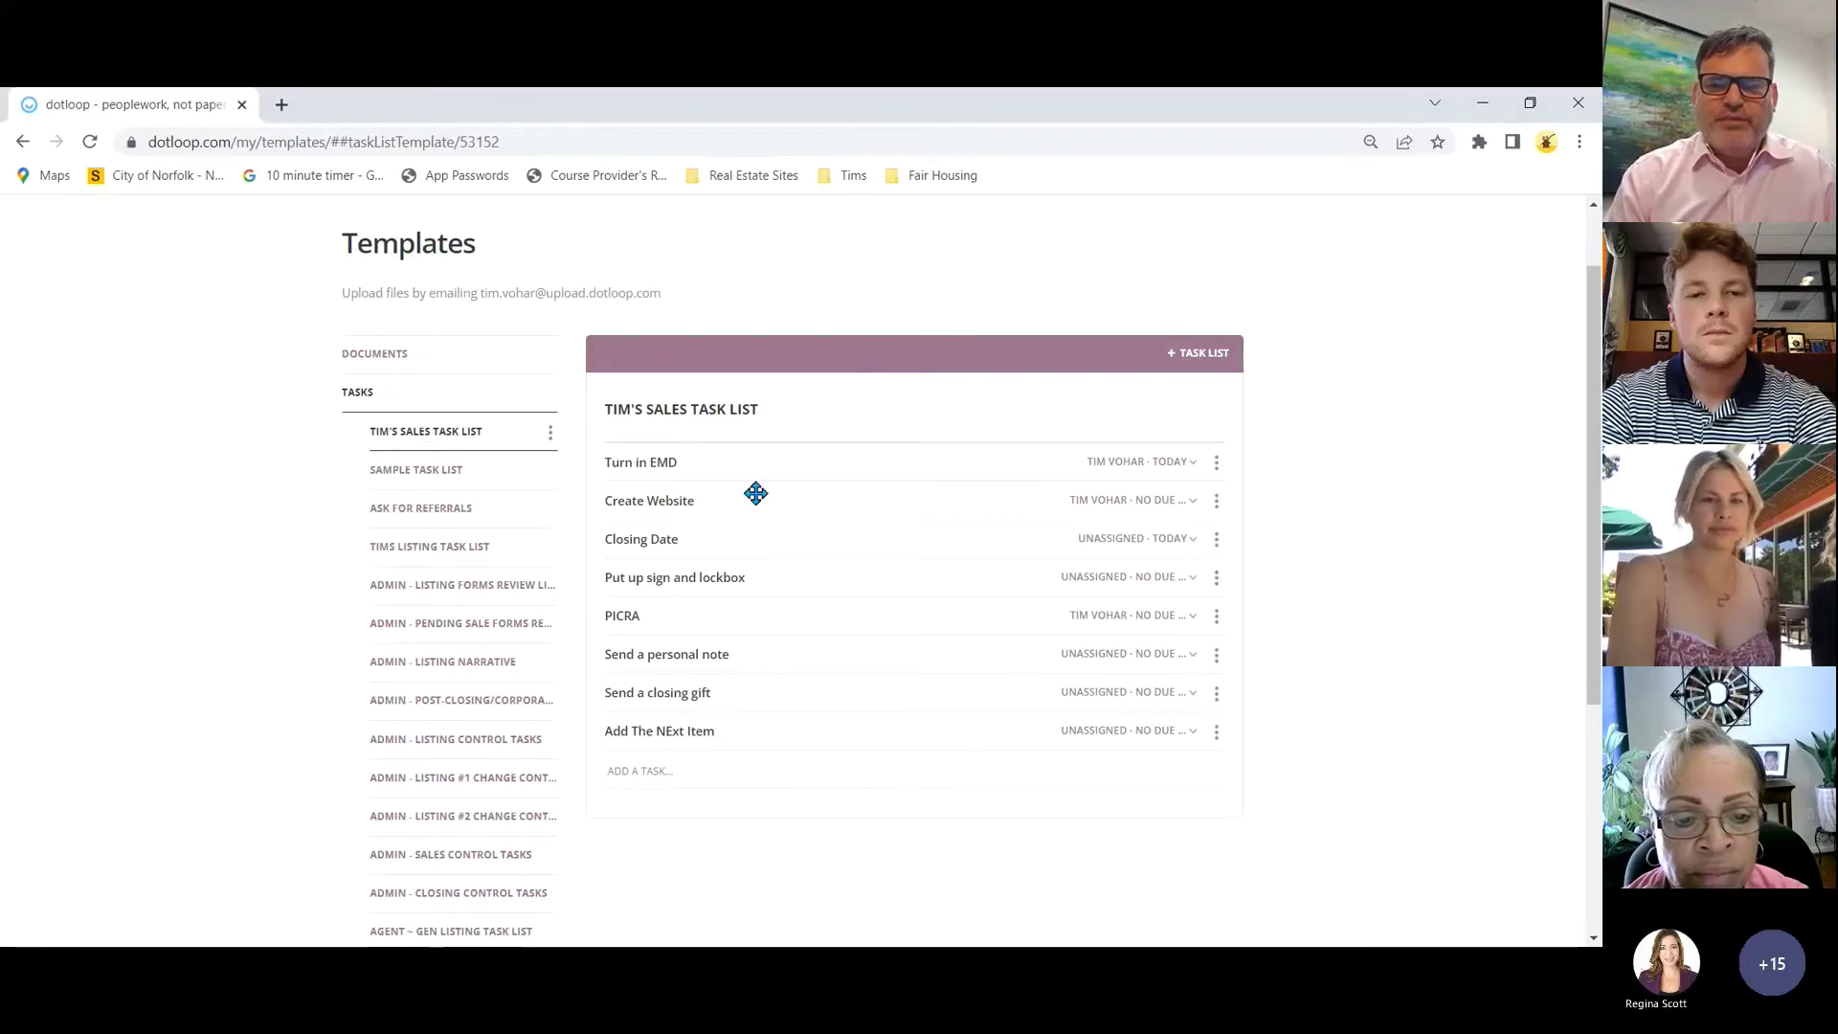
pyautogui.scroll(1, 730, 481)
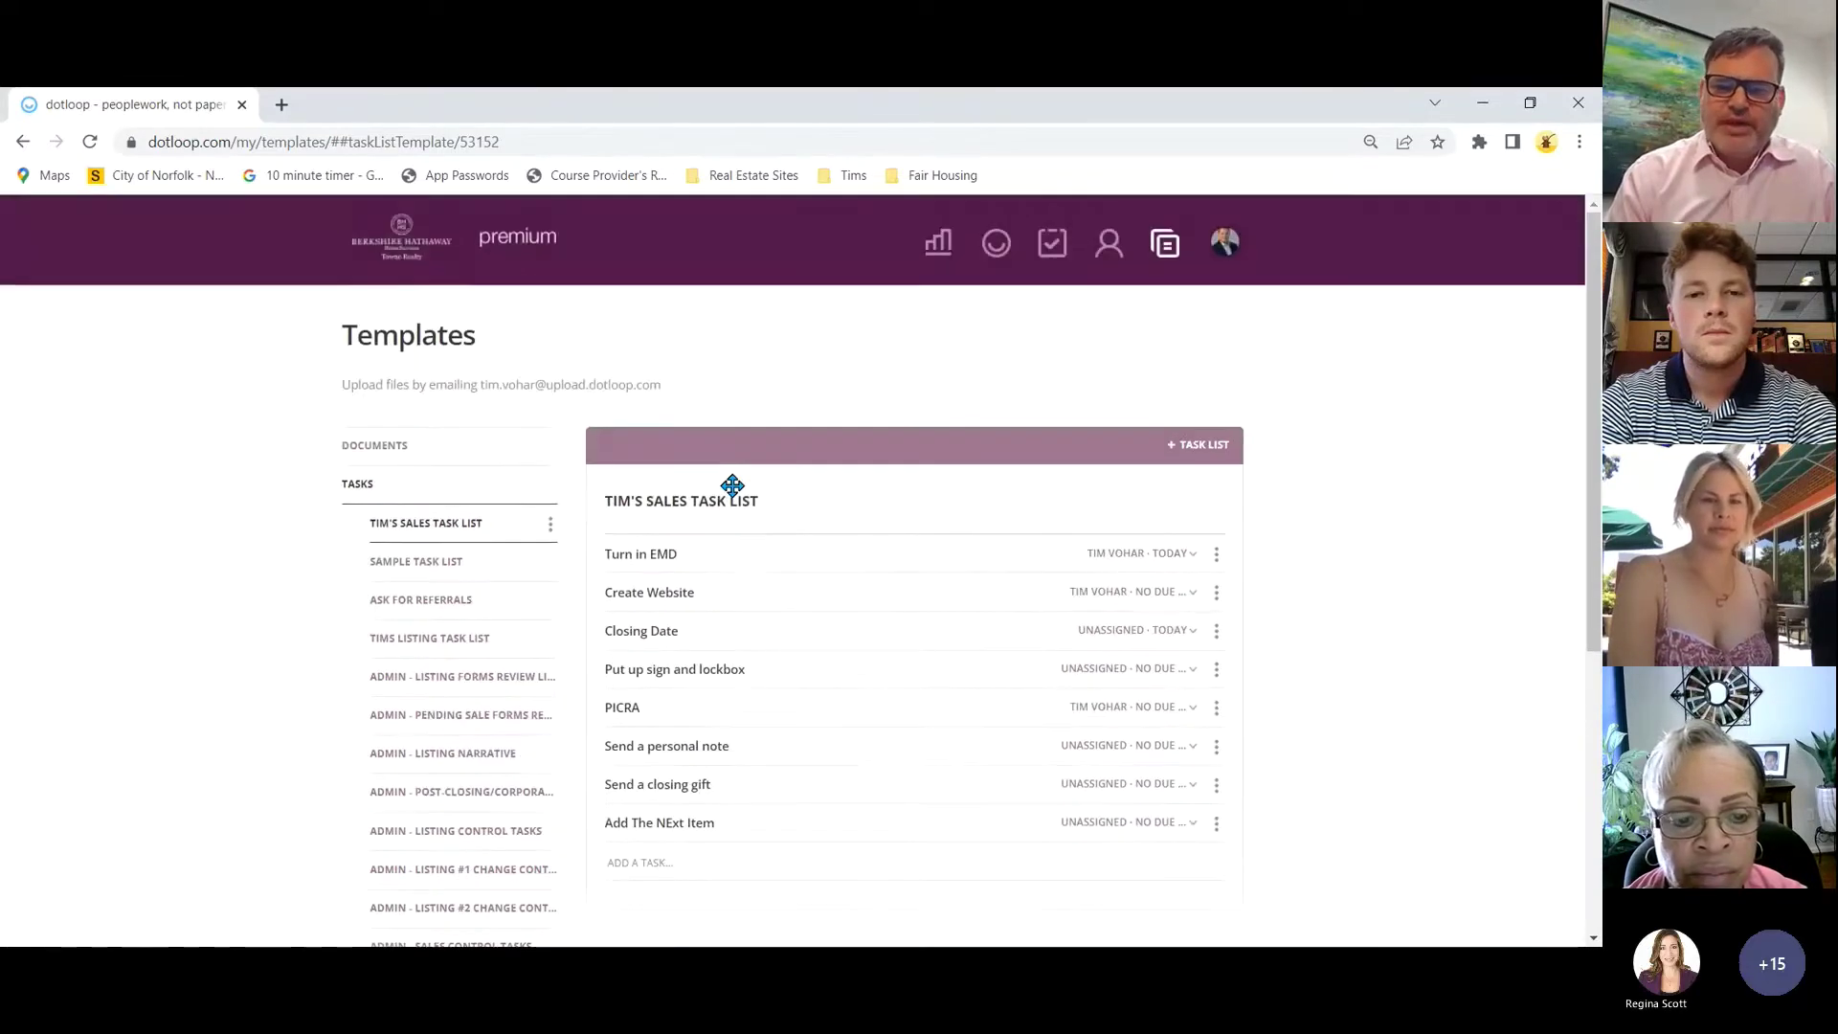
pyautogui.scroll(-2, 728, 479)
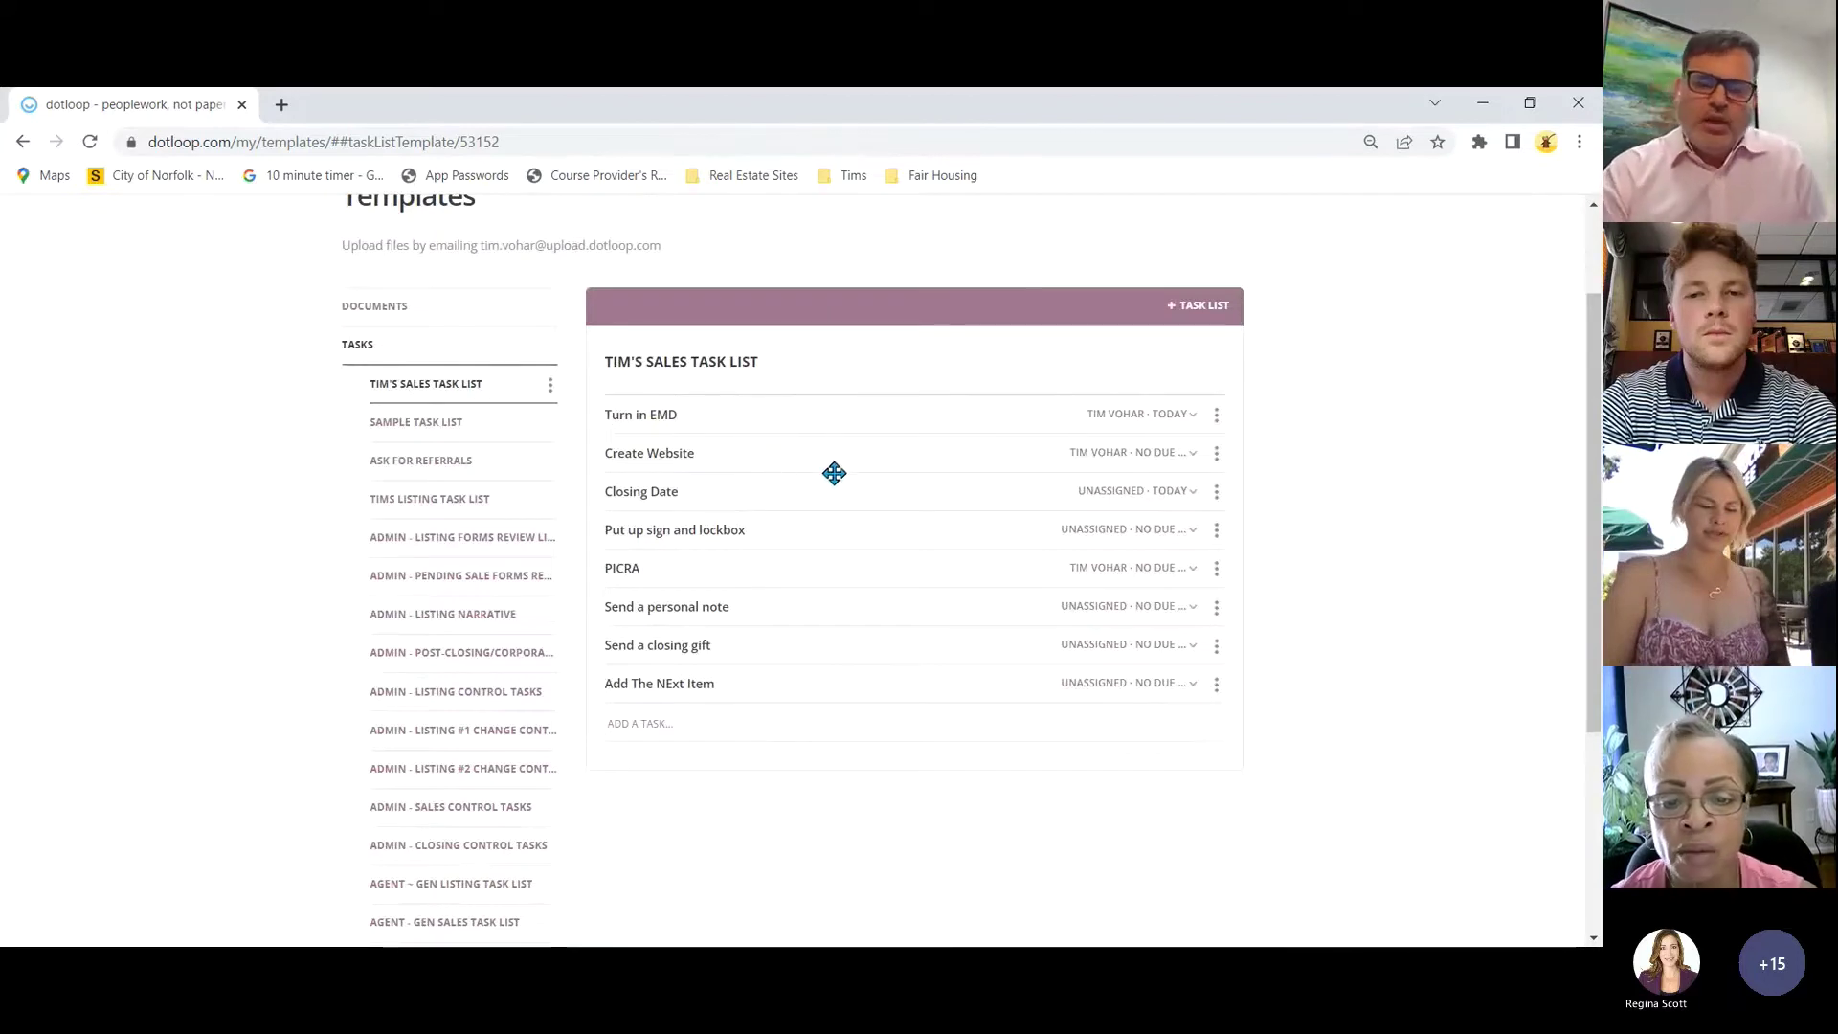
pyautogui.scroll(2, 832, 472)
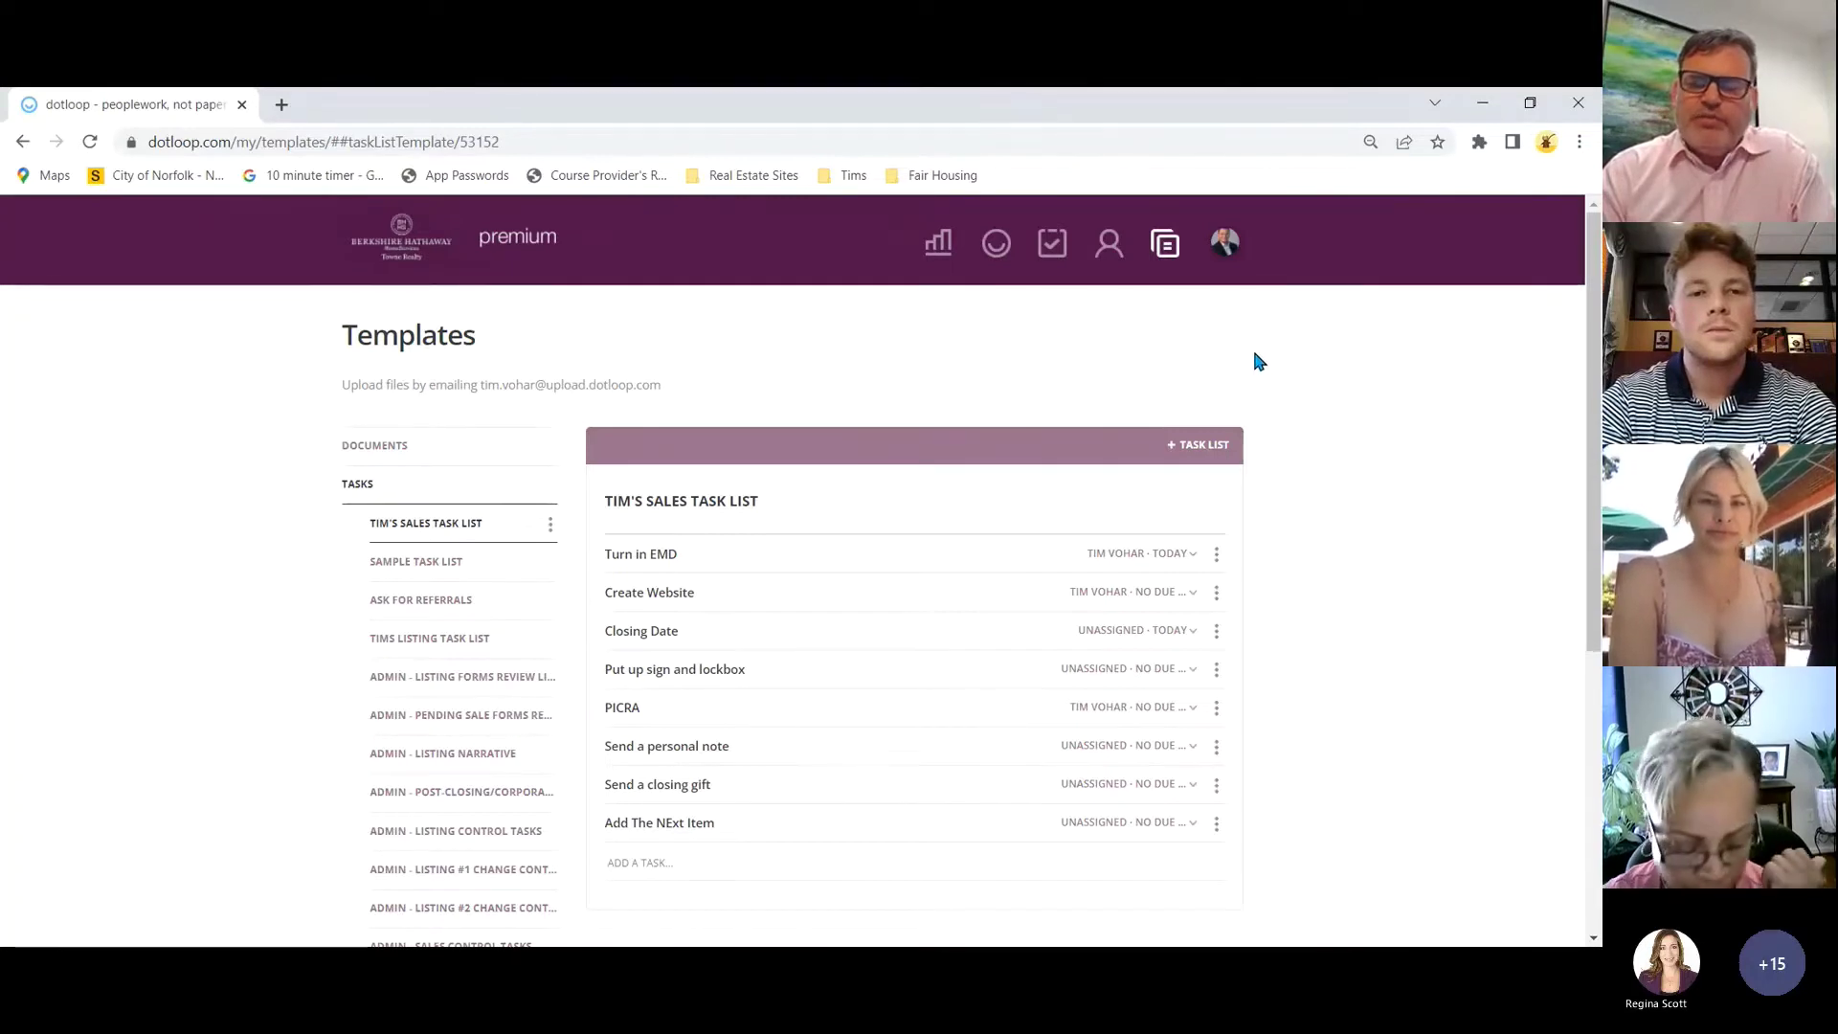
# Step: Go to My Account from the avatar menu and look over the personal information form
pyautogui.click(1226, 250)
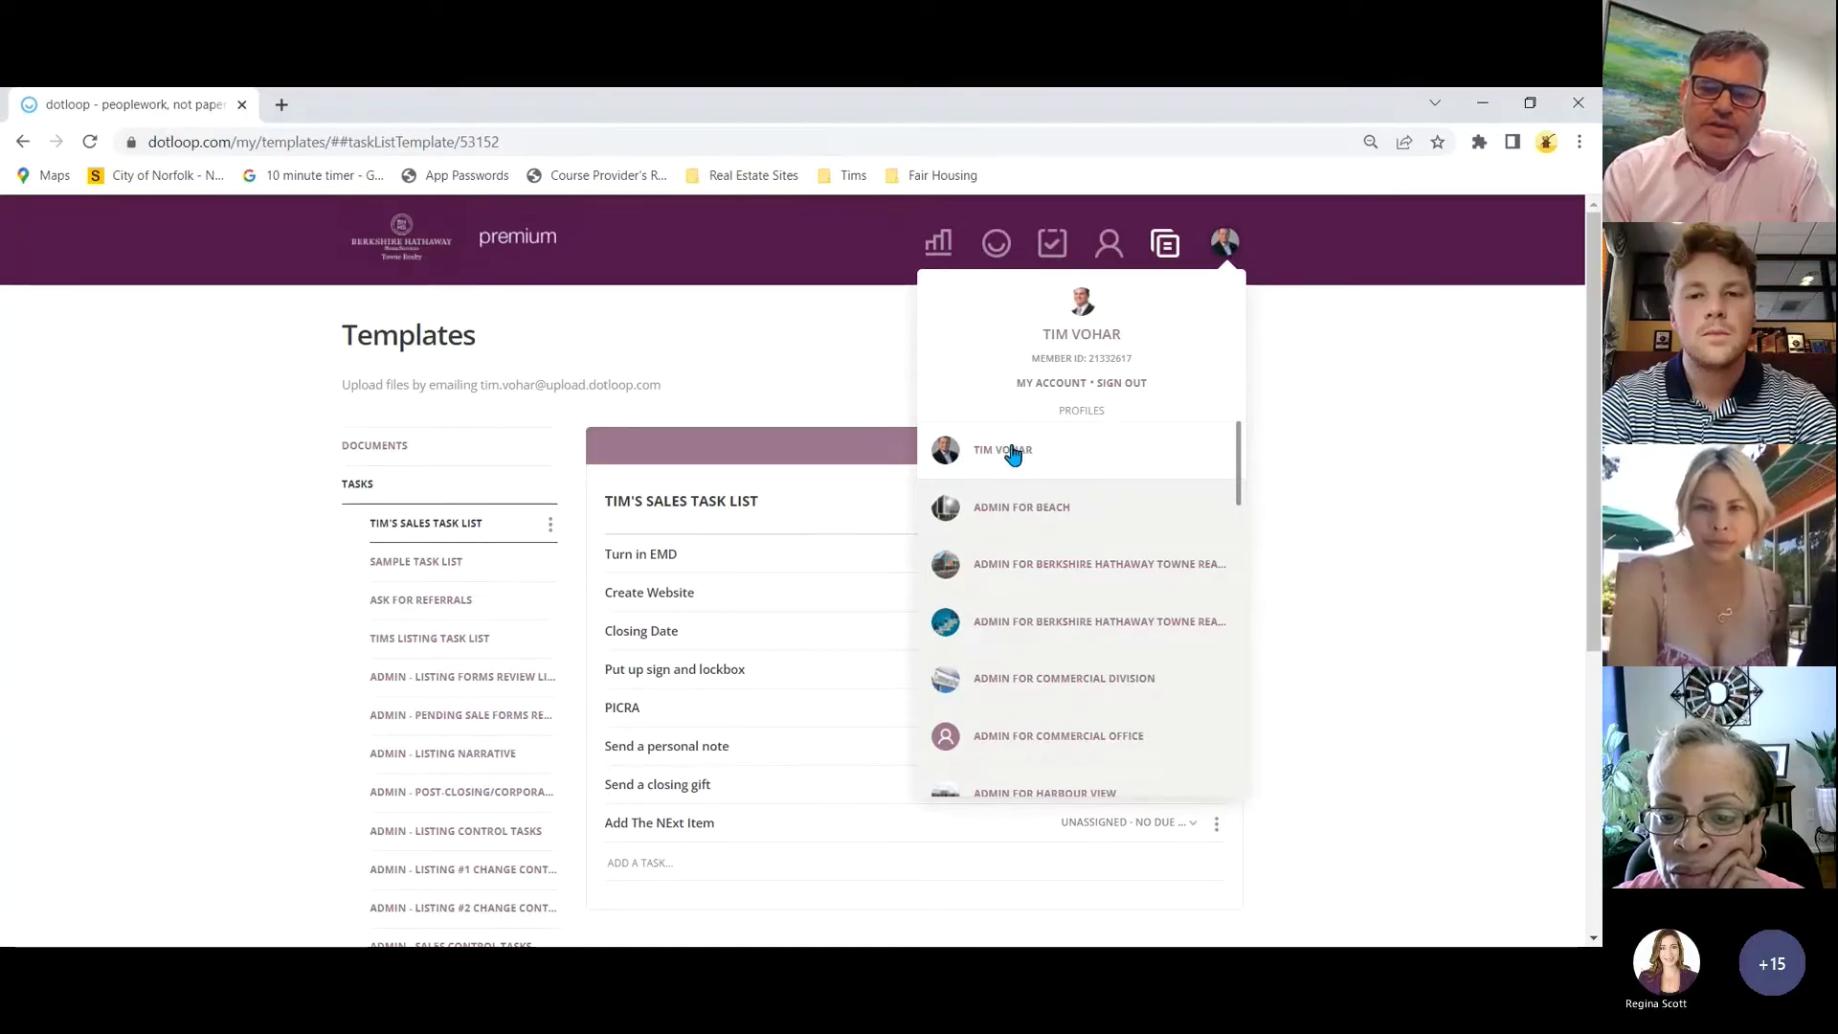
pyautogui.click(1048, 387)
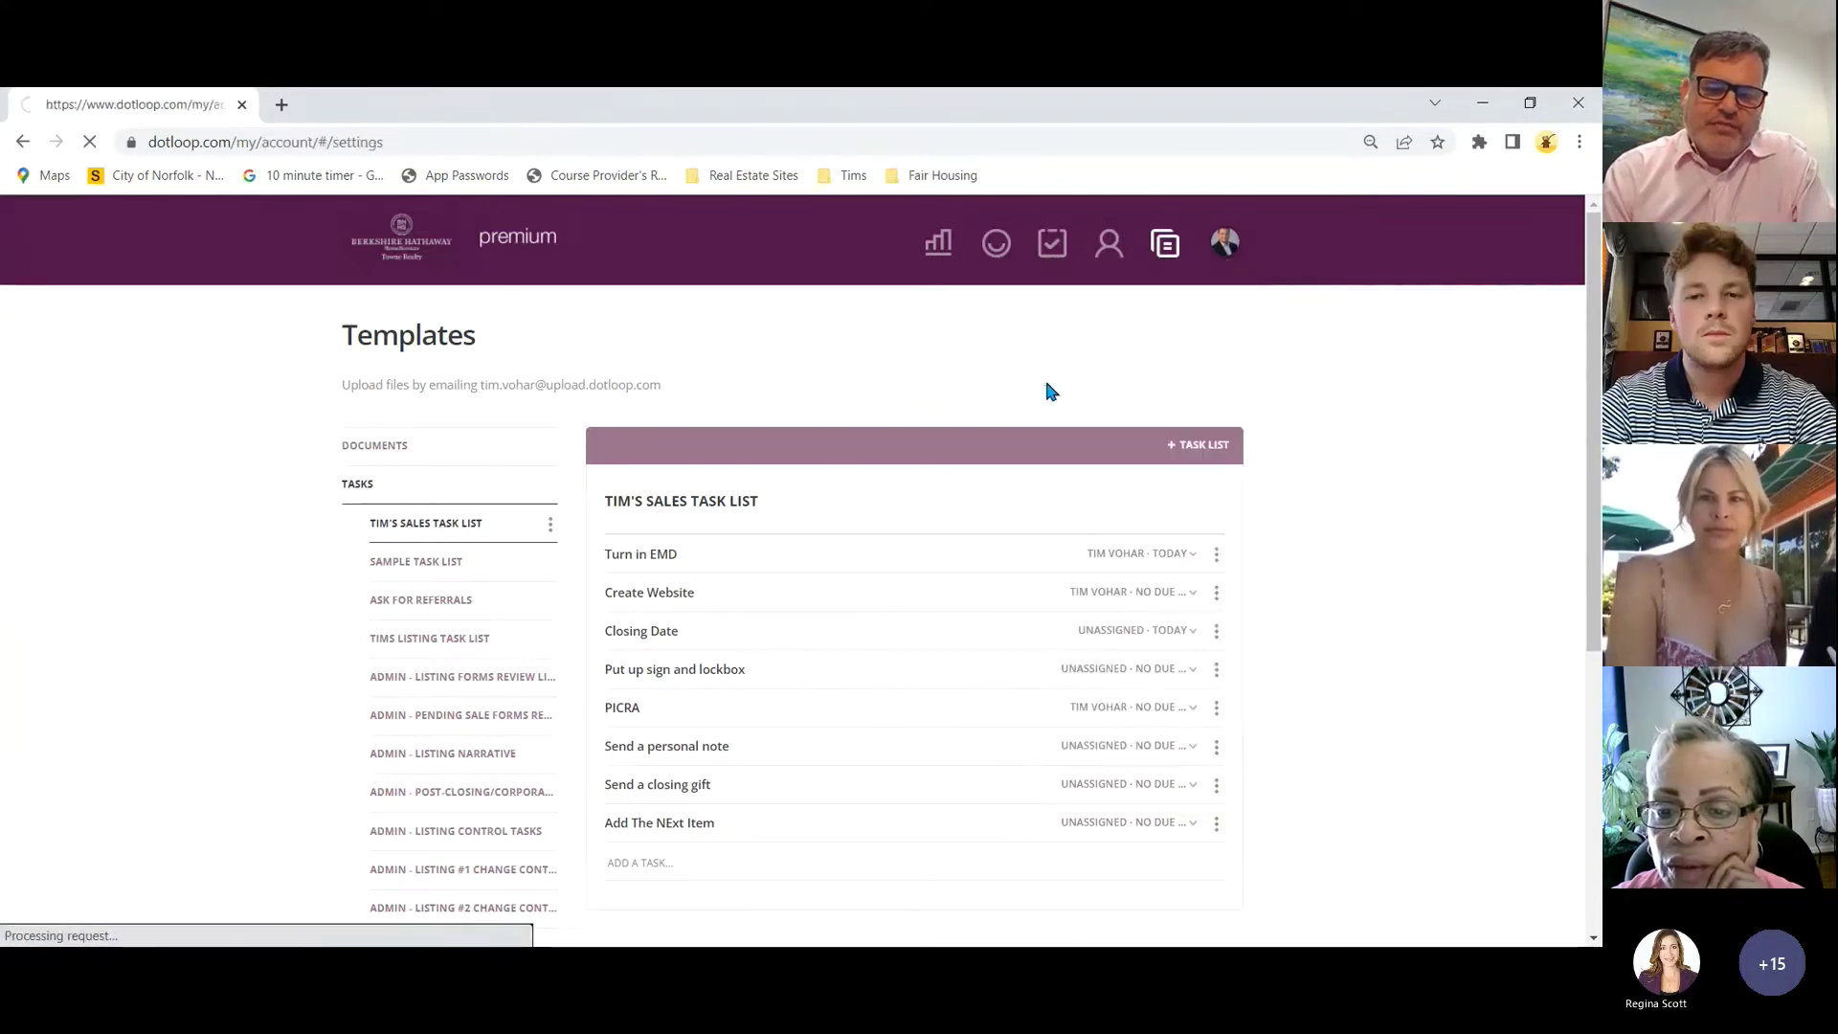
pyautogui.scroll(-1, 531, 380)
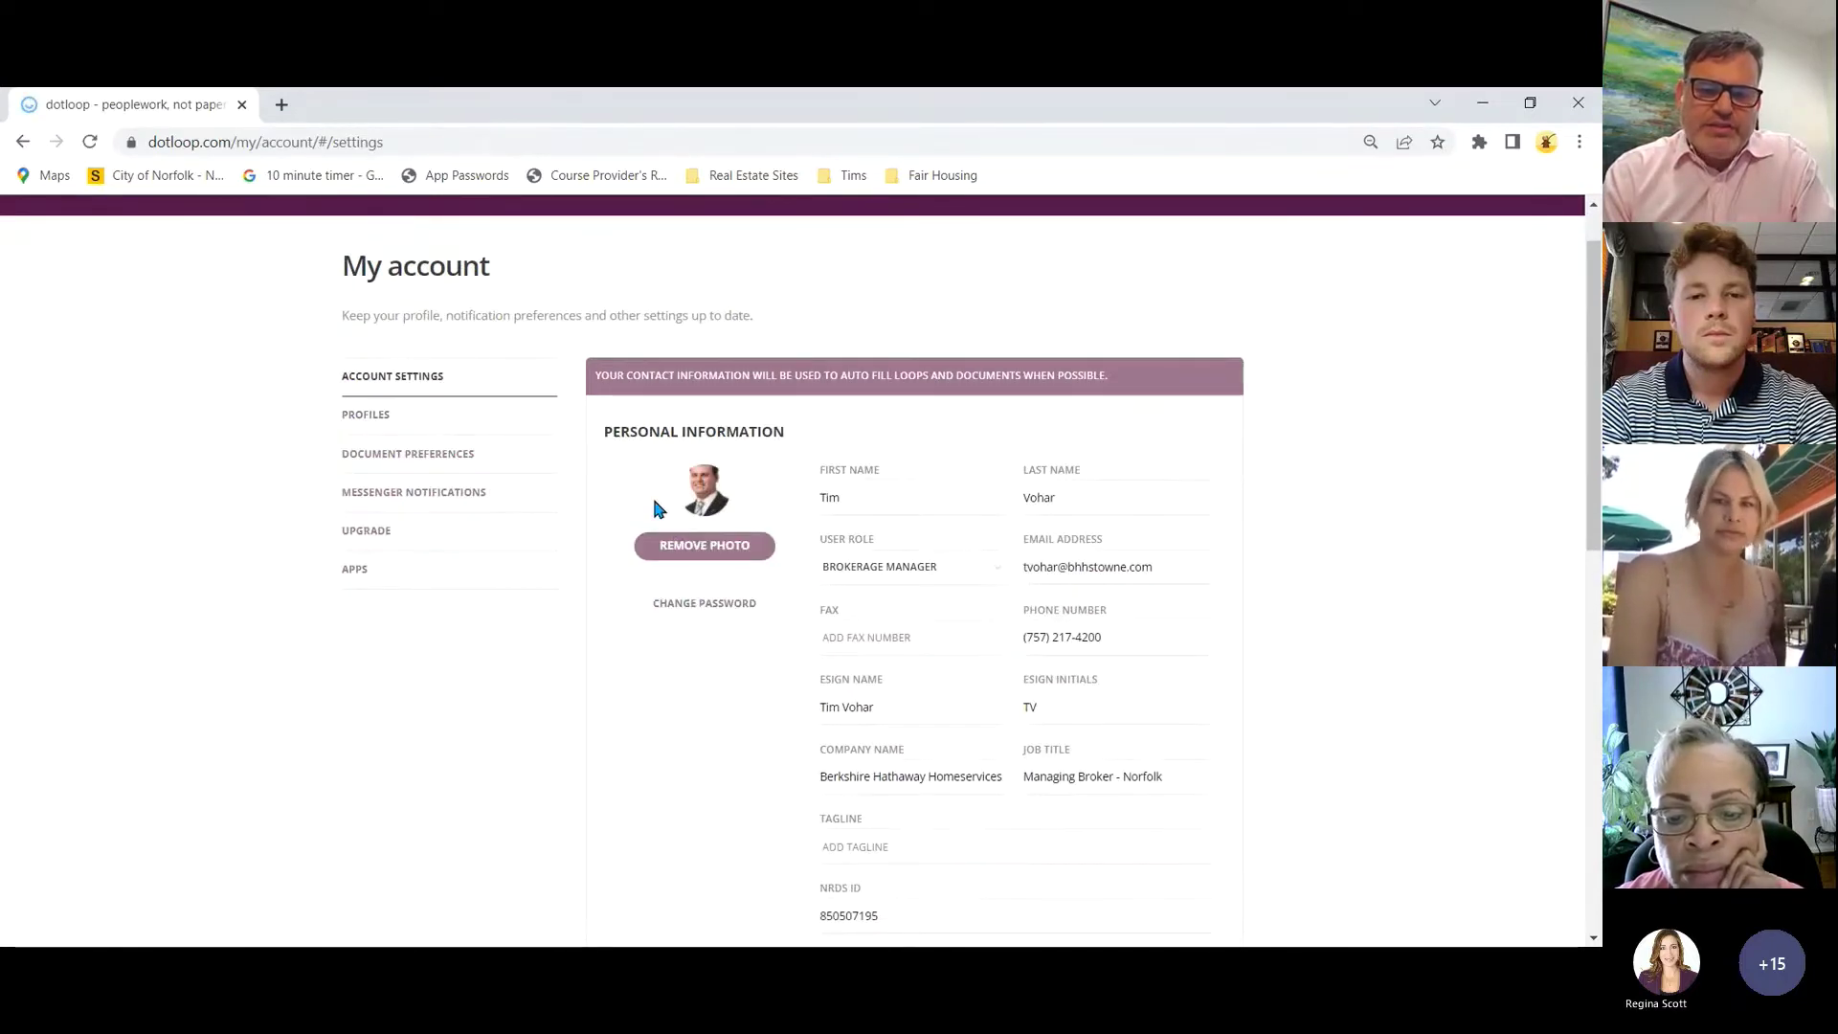
pyautogui.scroll(1, 655, 505)
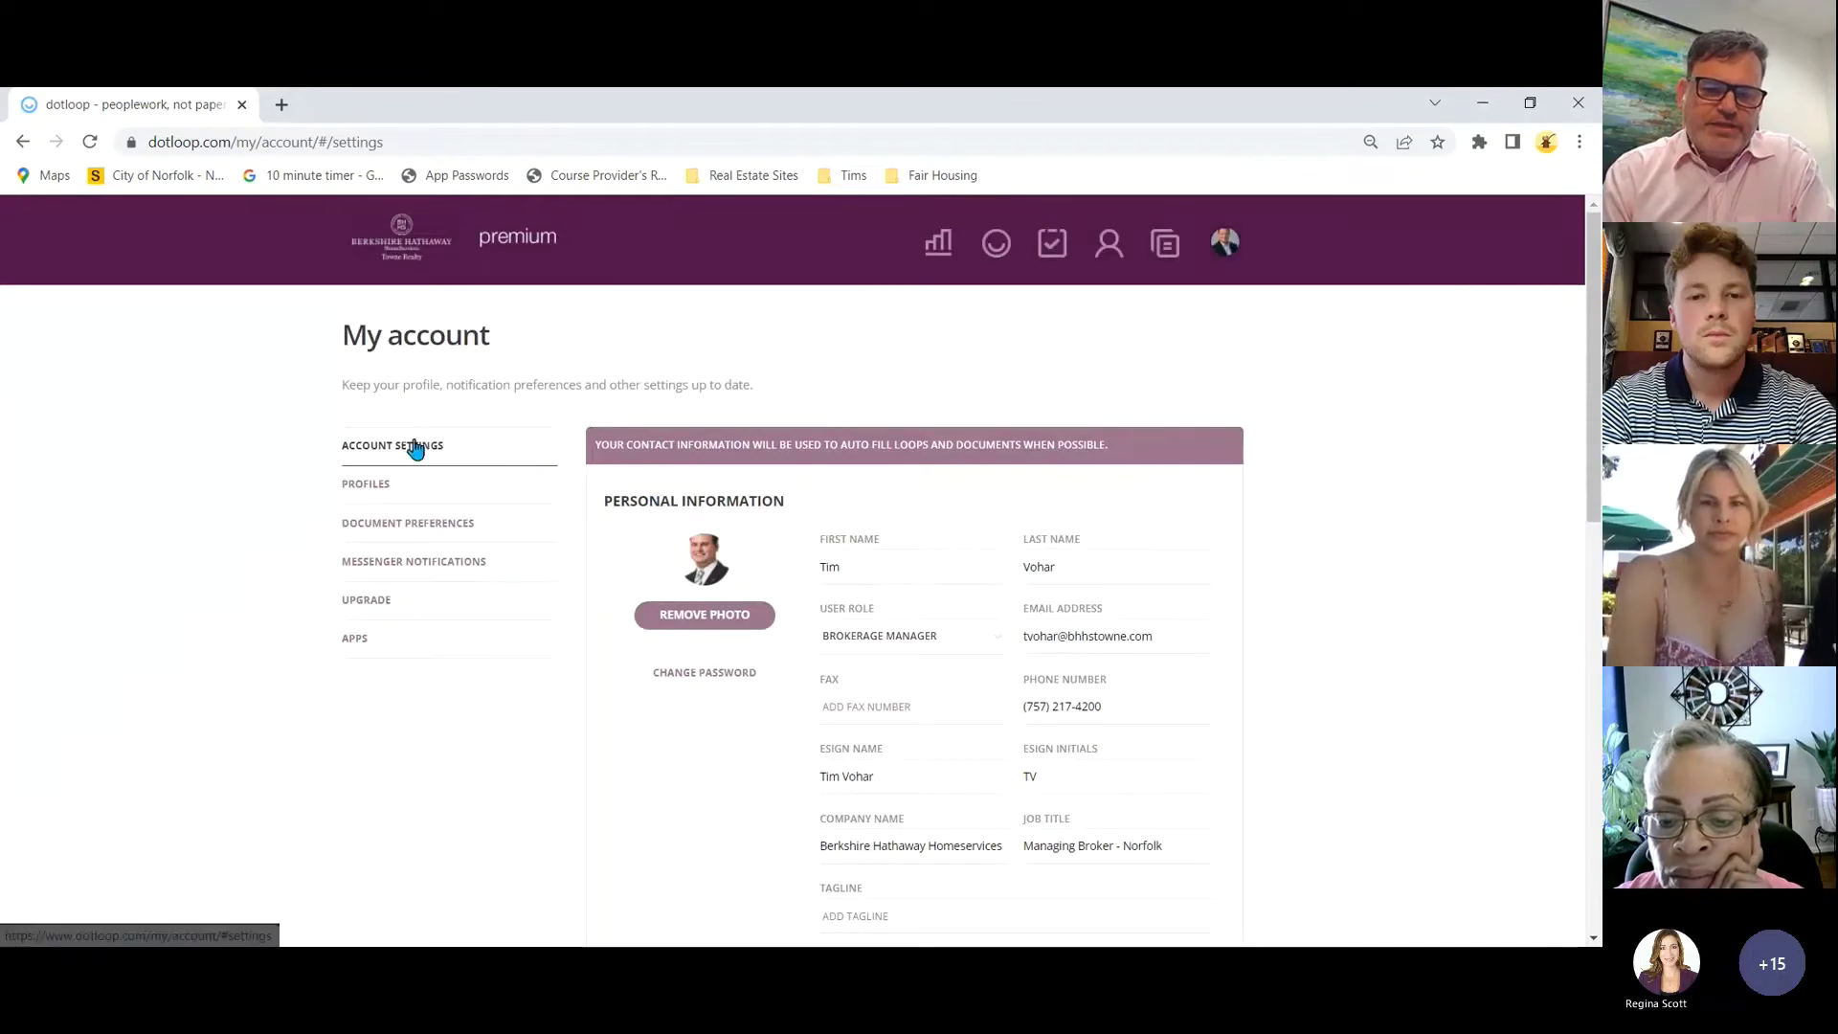
# Step: Open the Profiles section and highlight the Broker License Number under Profile Details
pyautogui.click(387, 486)
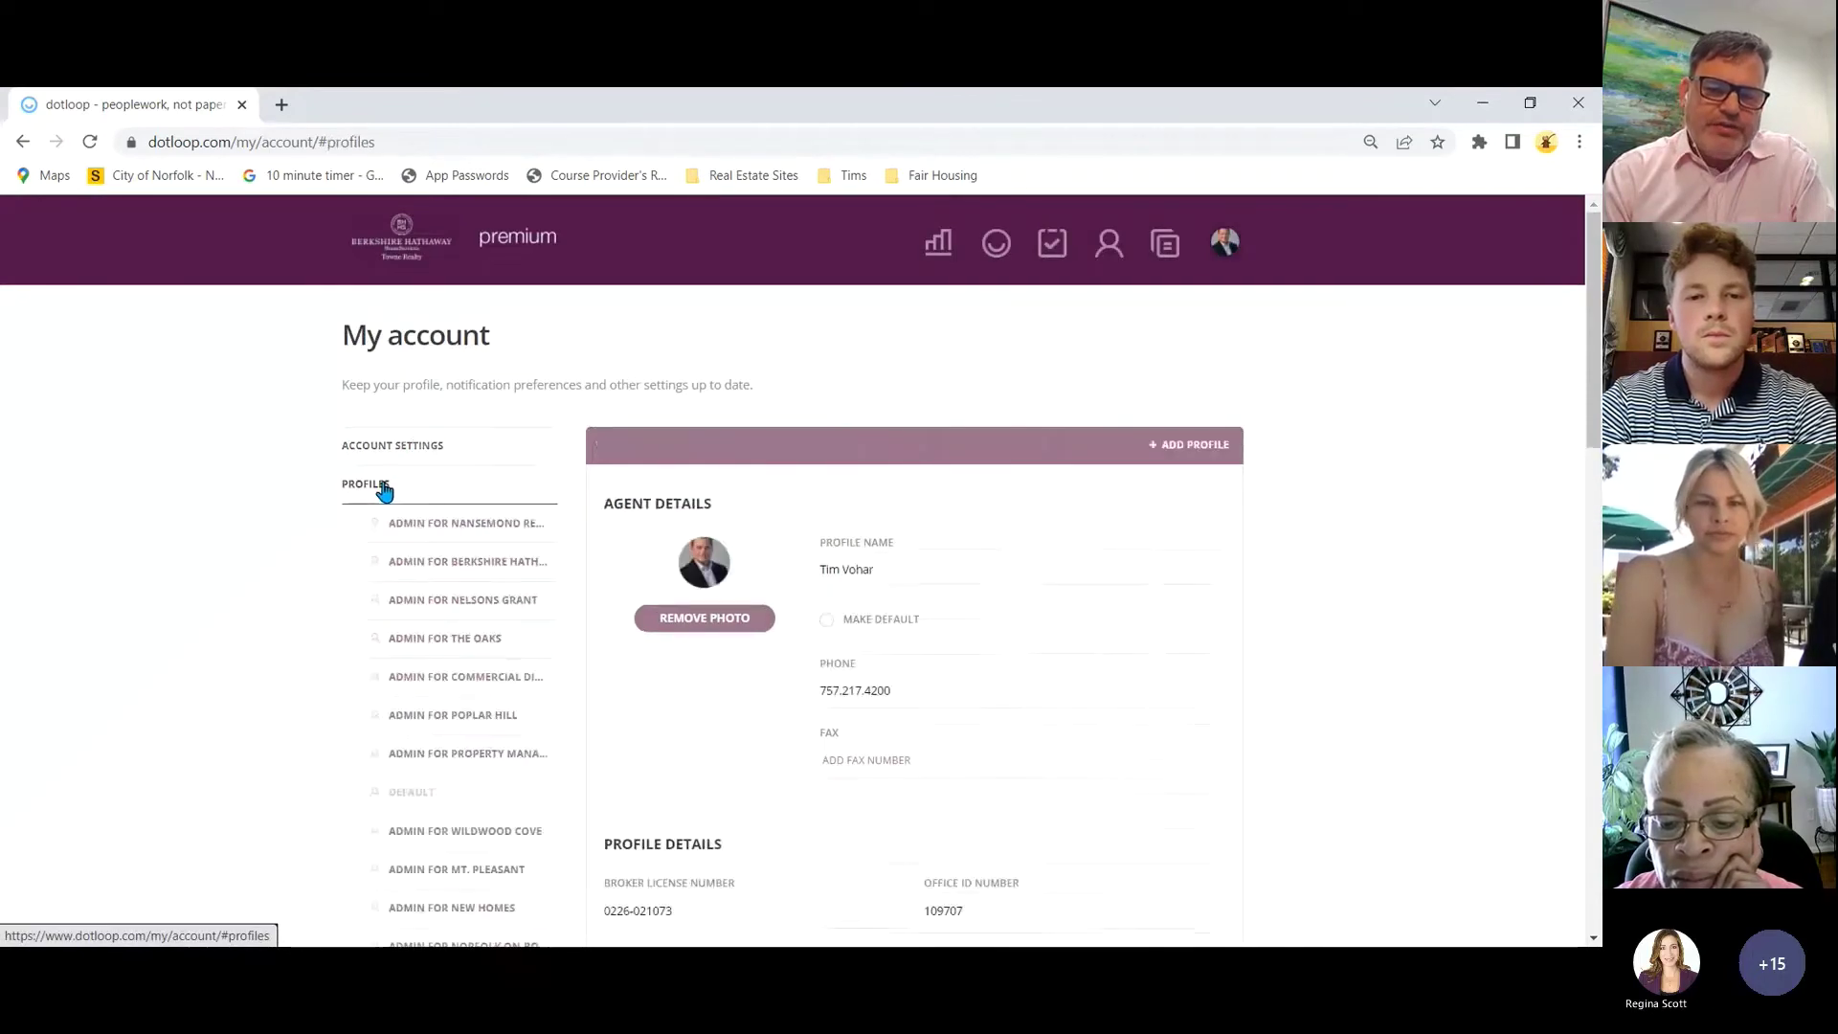
pyautogui.scroll(-2, 409, 536)
pyautogui.scroll(-8, 409, 536)
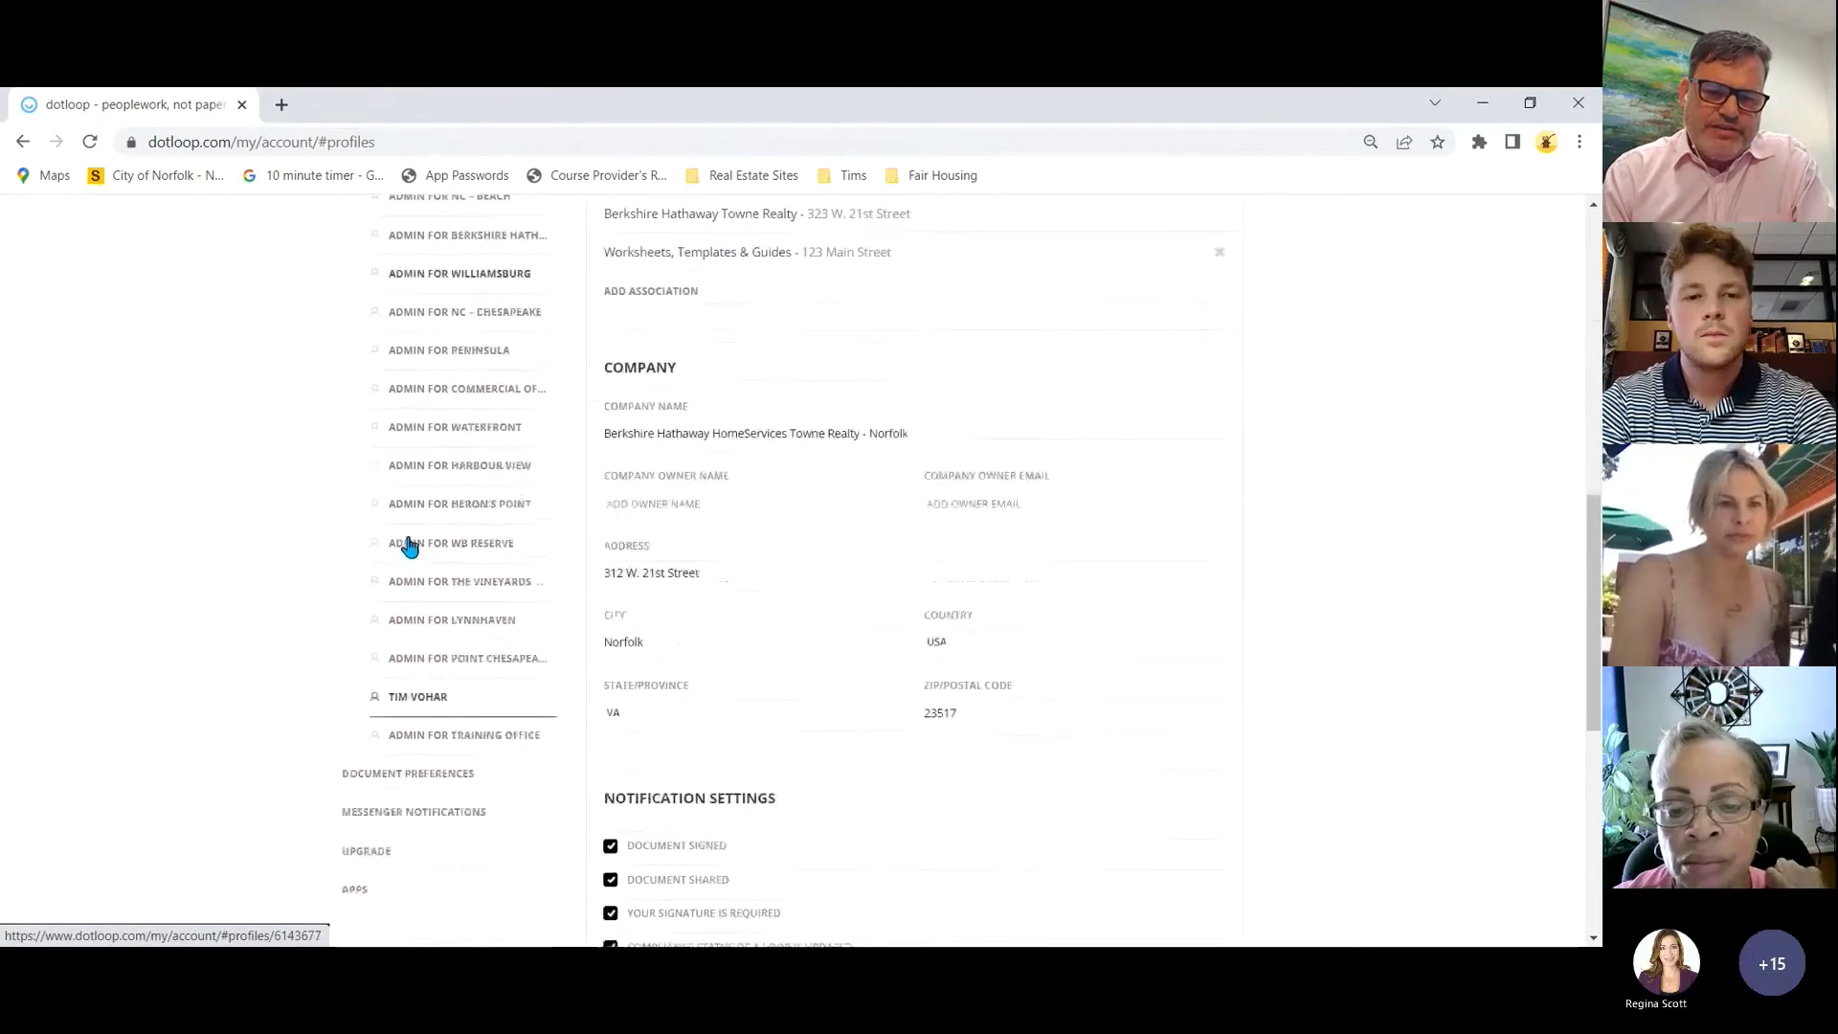
pyautogui.scroll(10, 845, 530)
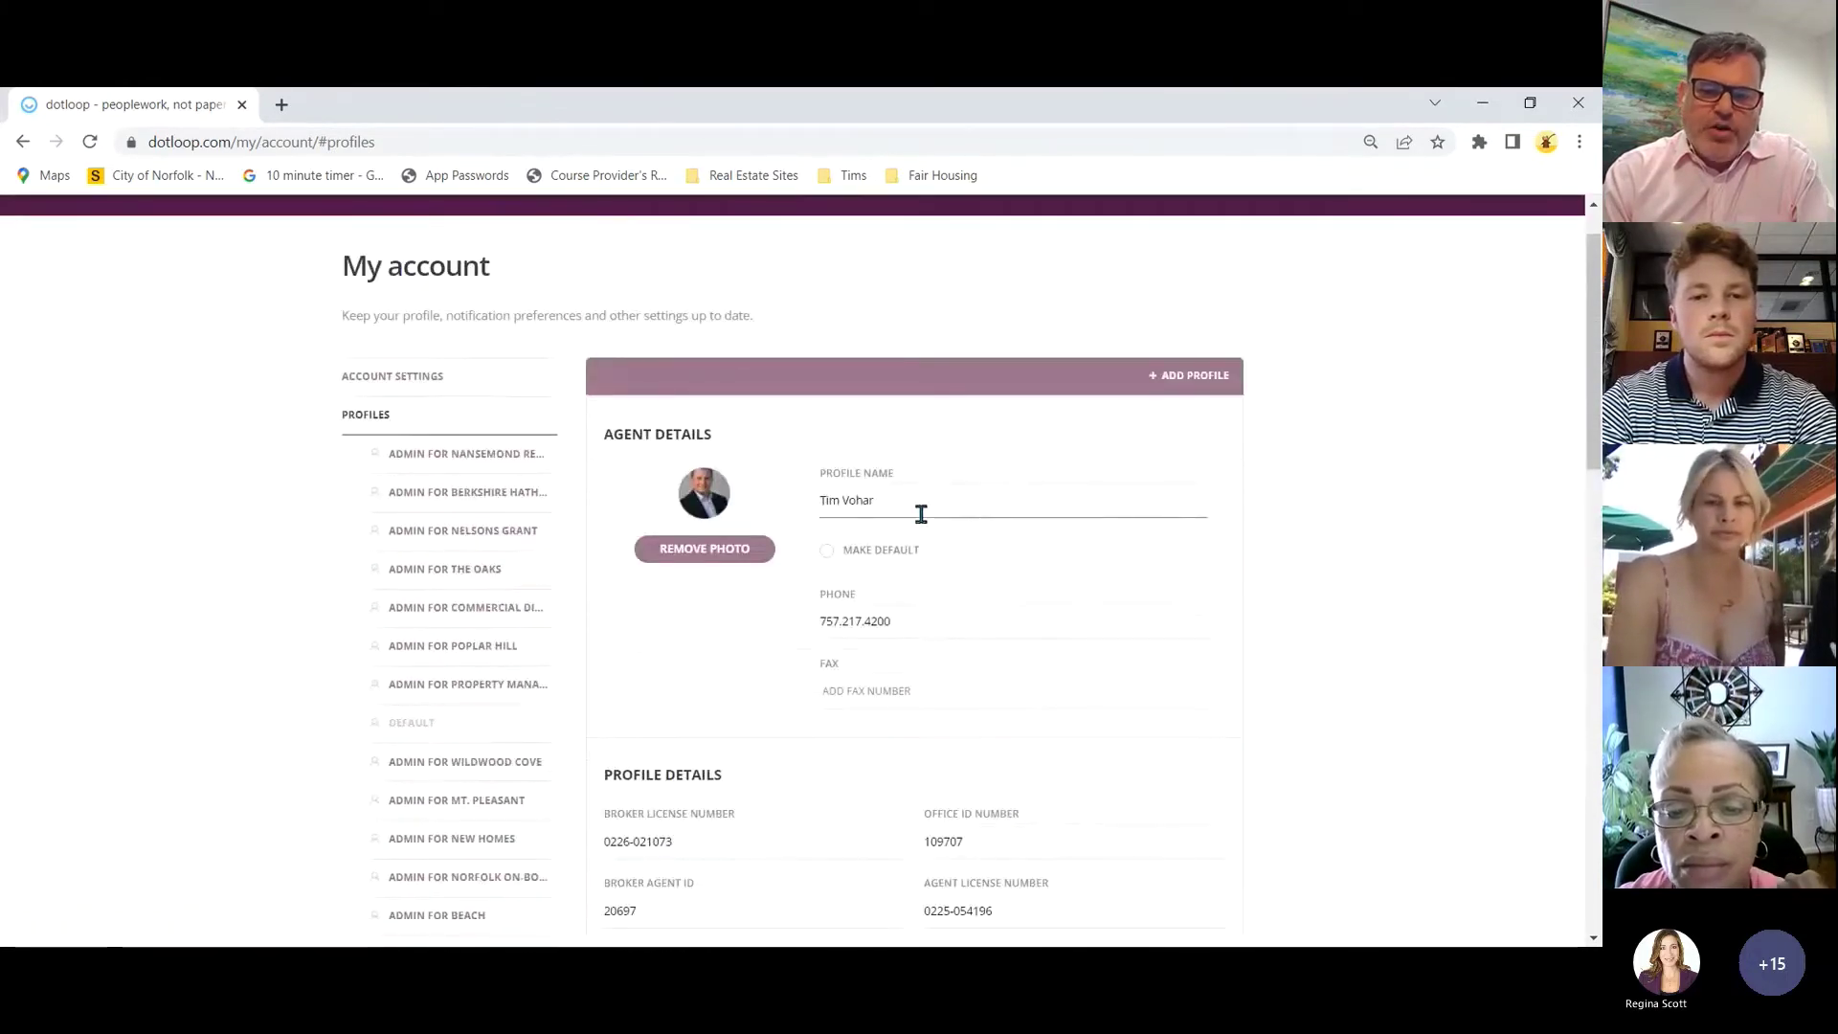
pyautogui.scroll(-2, 962, 598)
pyautogui.scroll(-1, 969, 553)
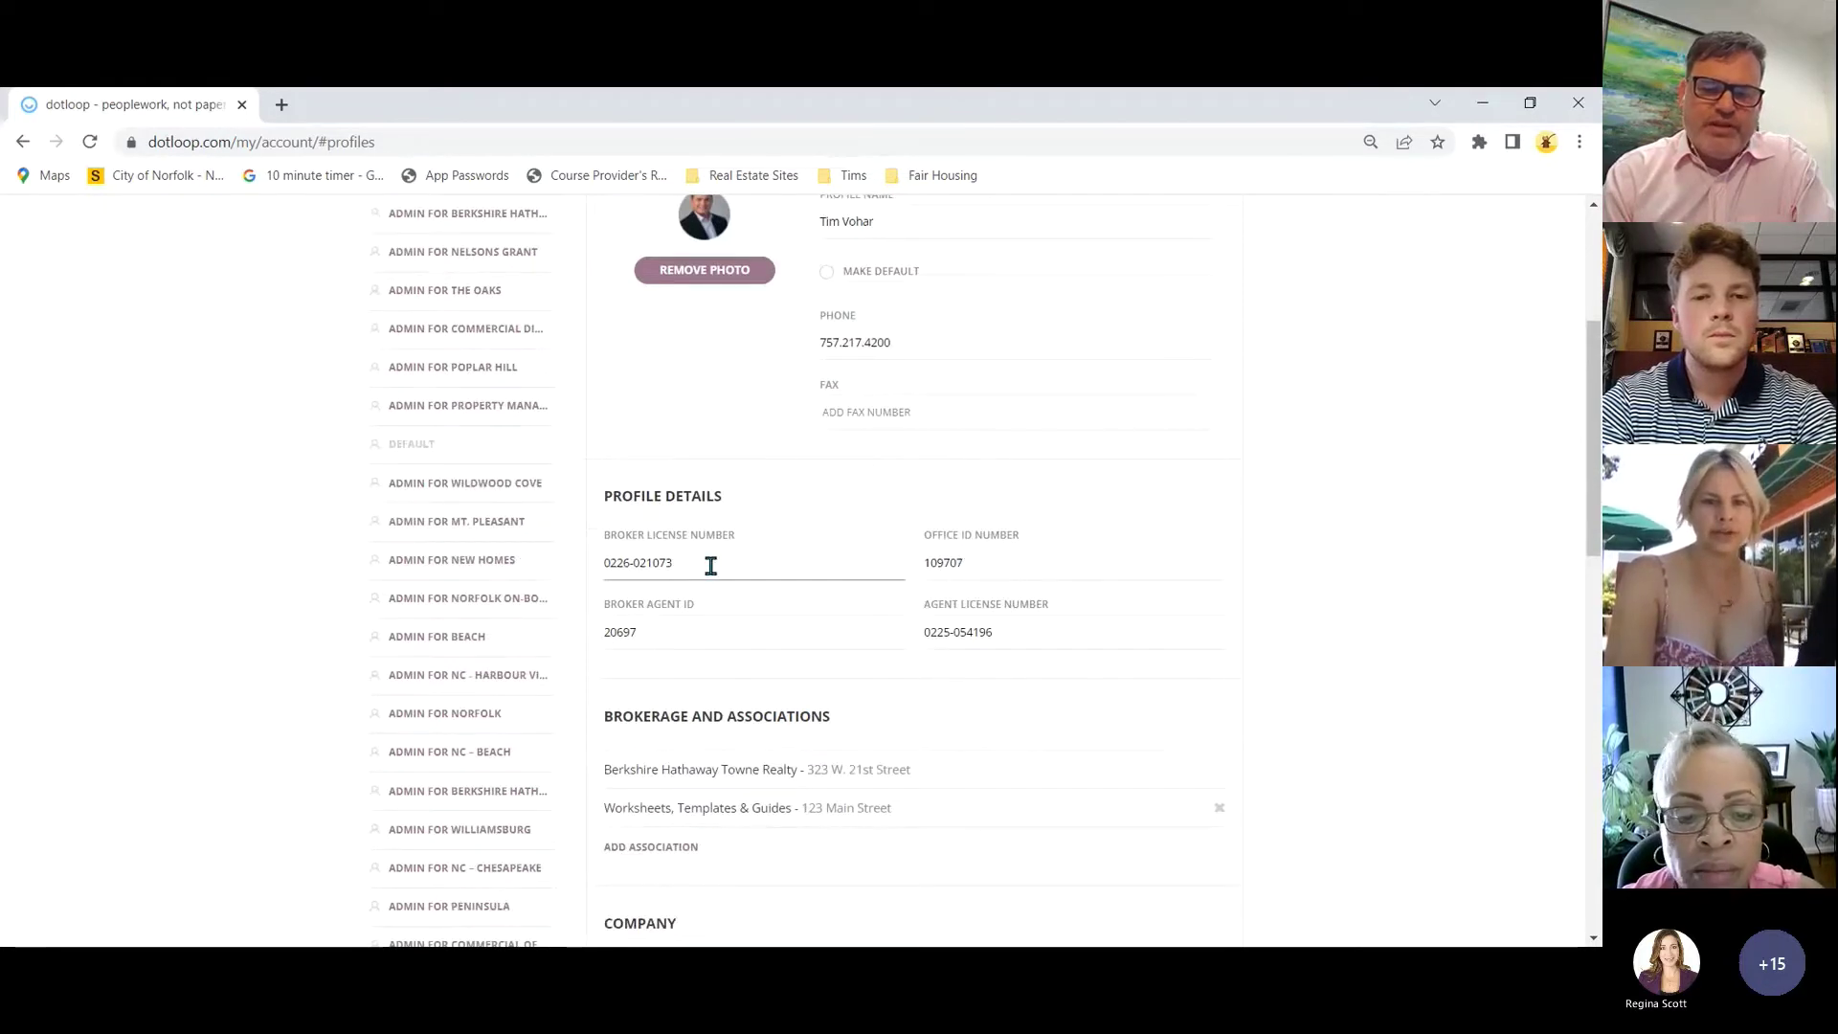
pyautogui.moveTo(710, 565); pyautogui.dragTo(606, 563)
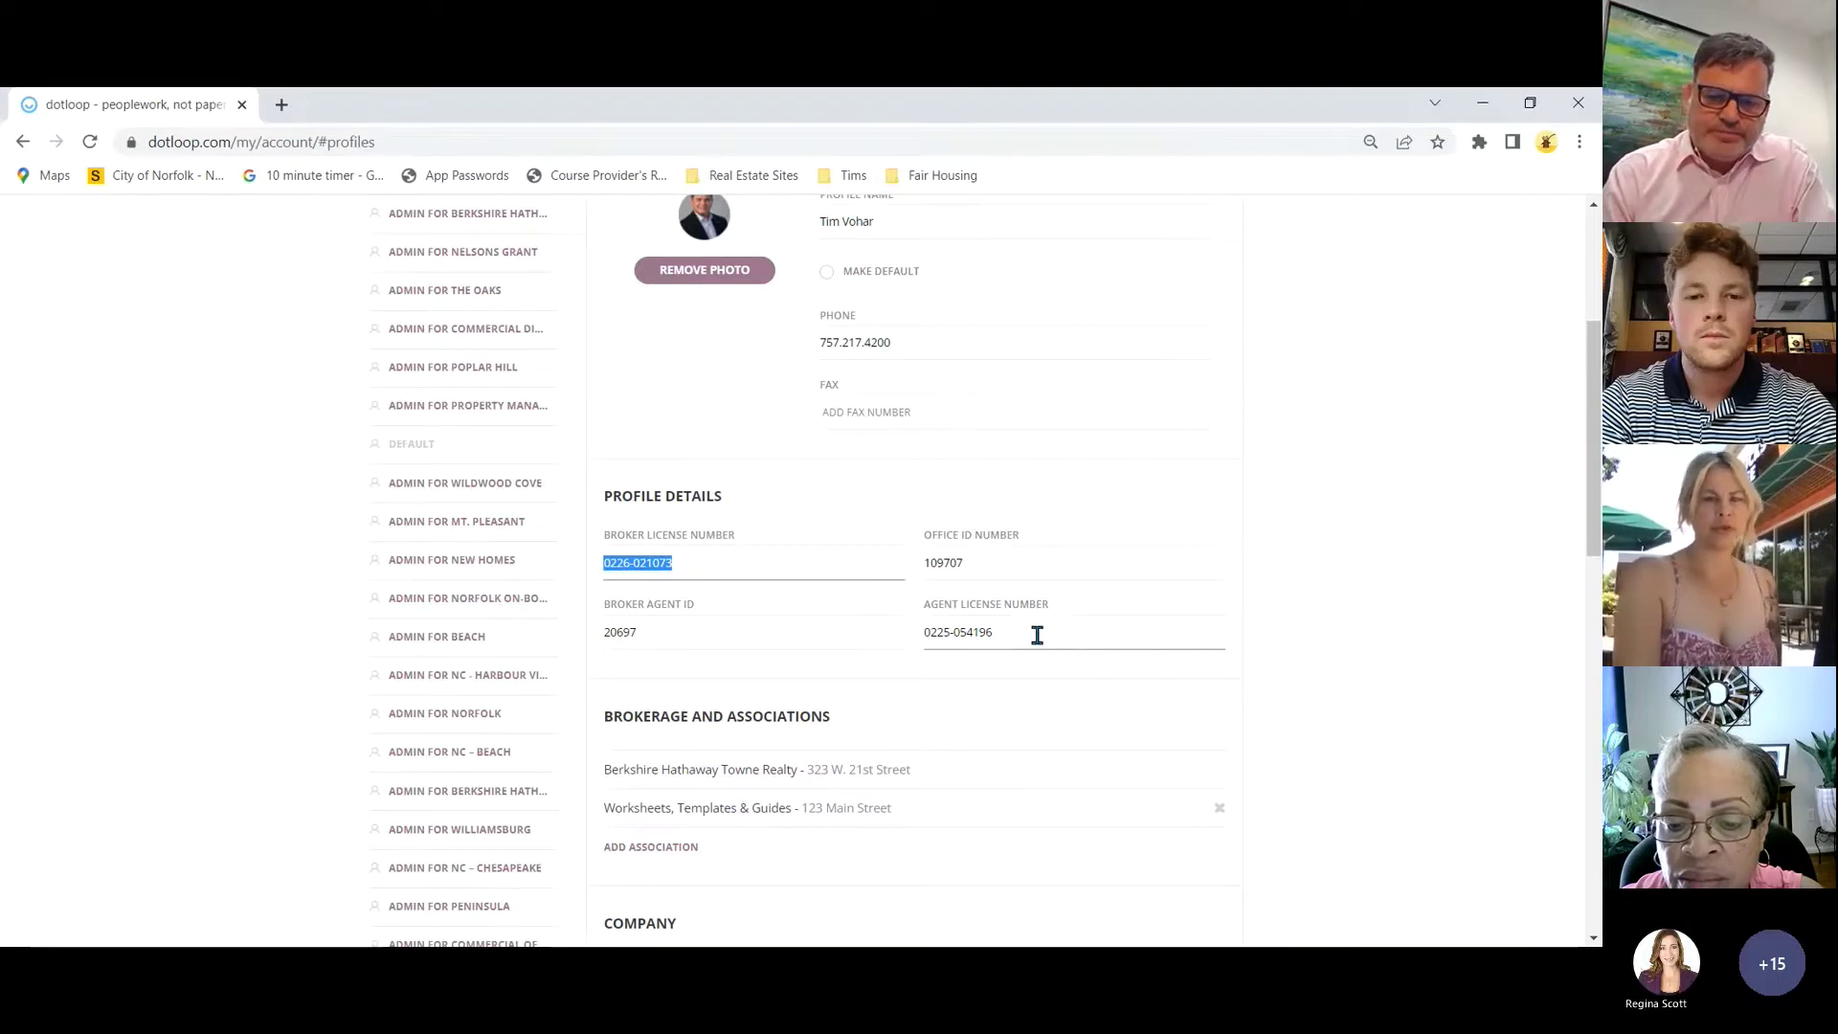
# Step: Scroll past Company details to the all-checked notification and email alert options and Save button
pyautogui.scroll(-2, 1044, 622)
pyautogui.scroll(-1, 1049, 597)
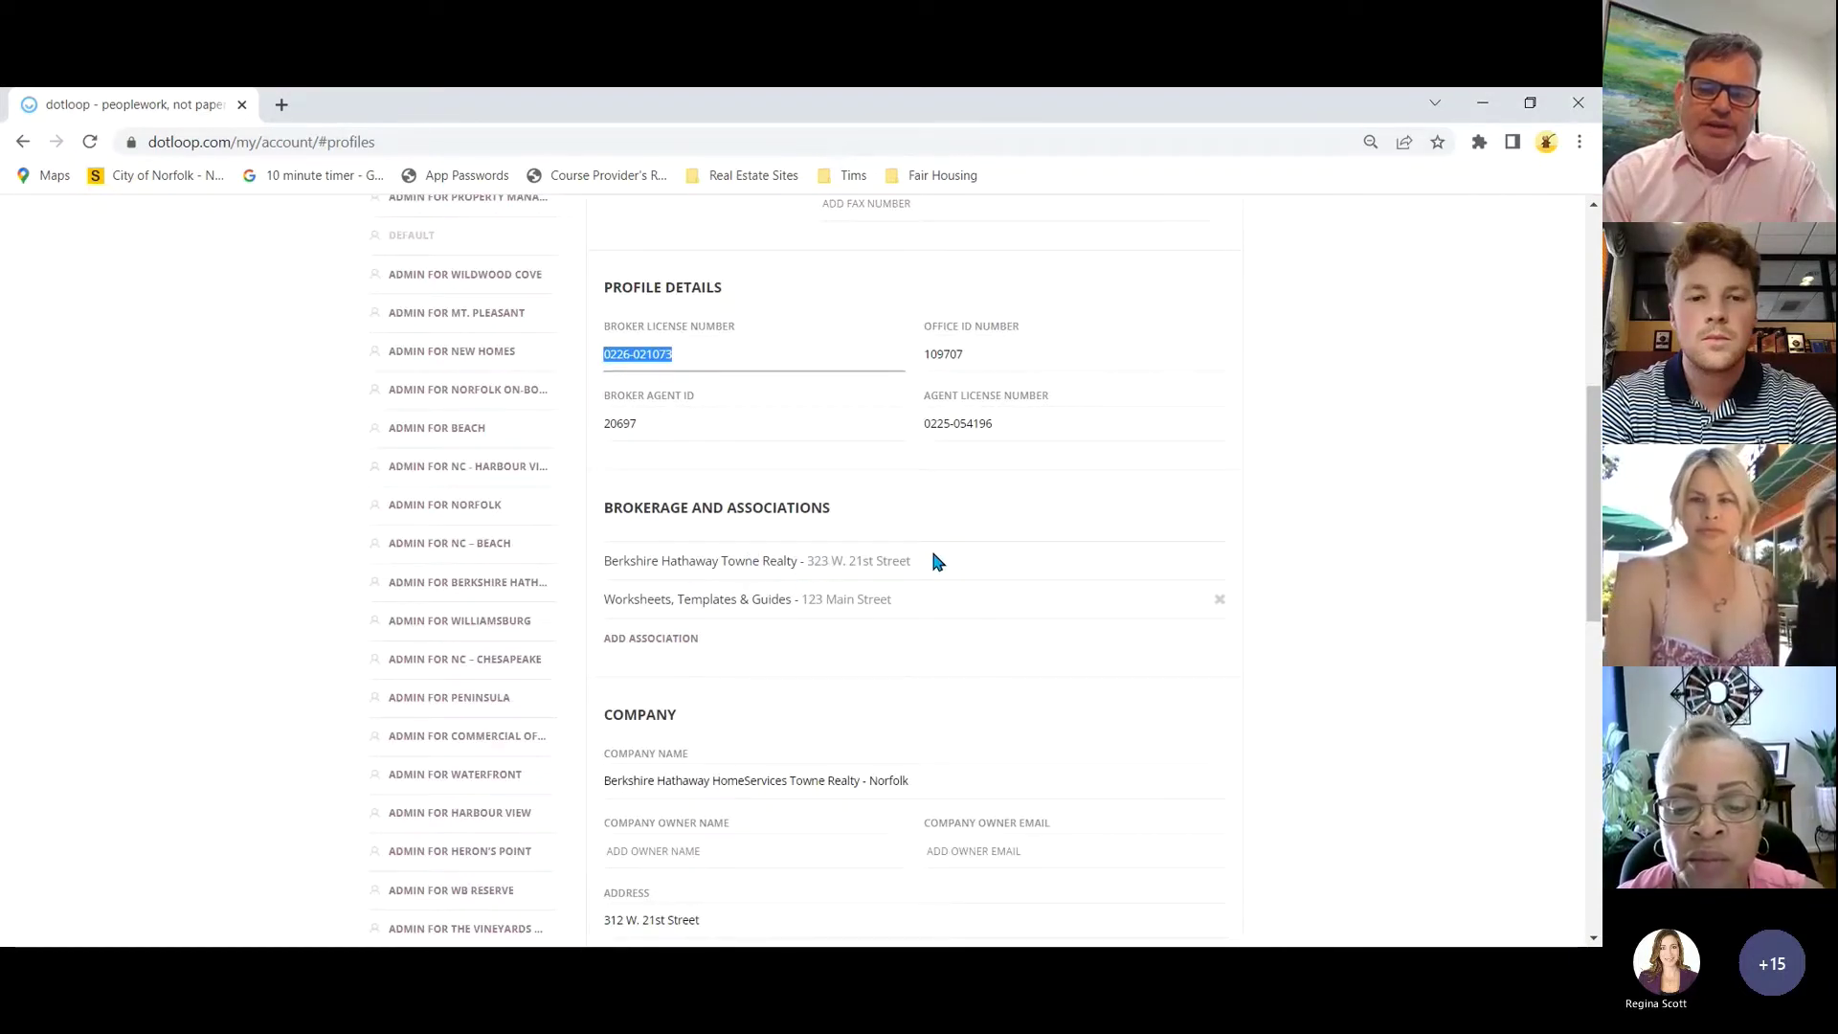
pyautogui.scroll(-3, 938, 554)
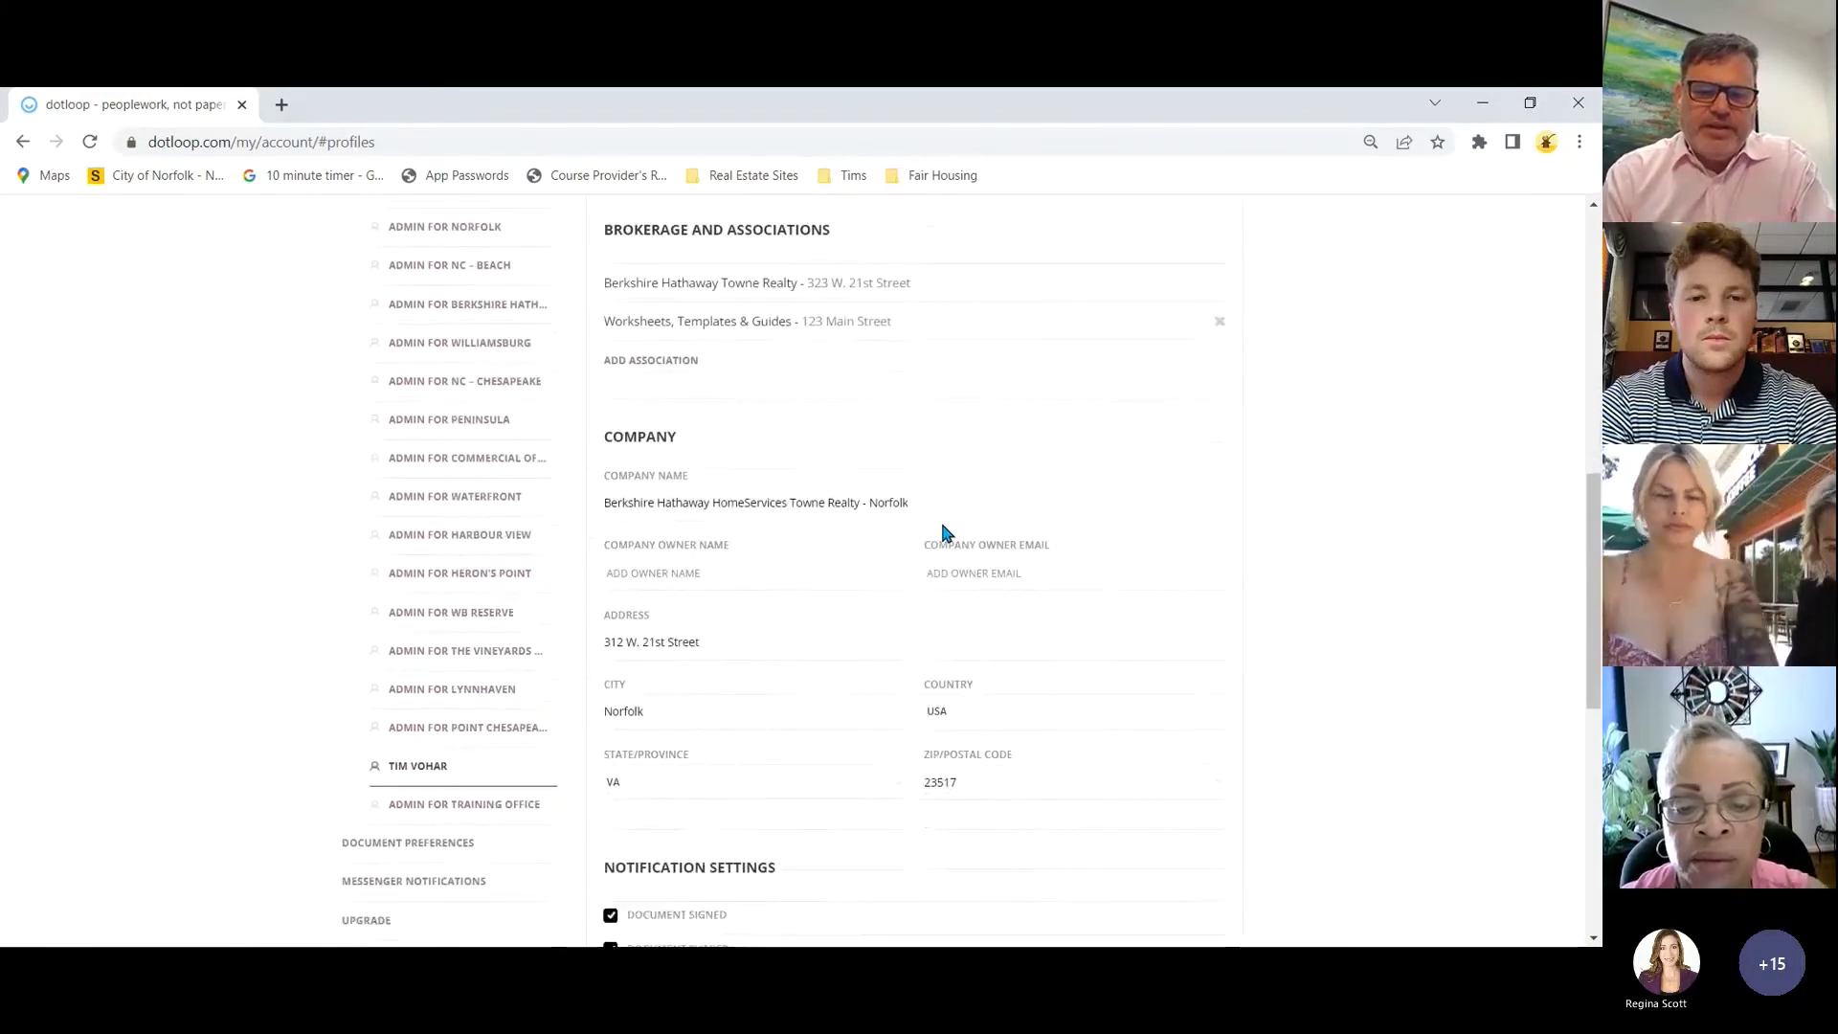
pyautogui.scroll(-1, 731, 451)
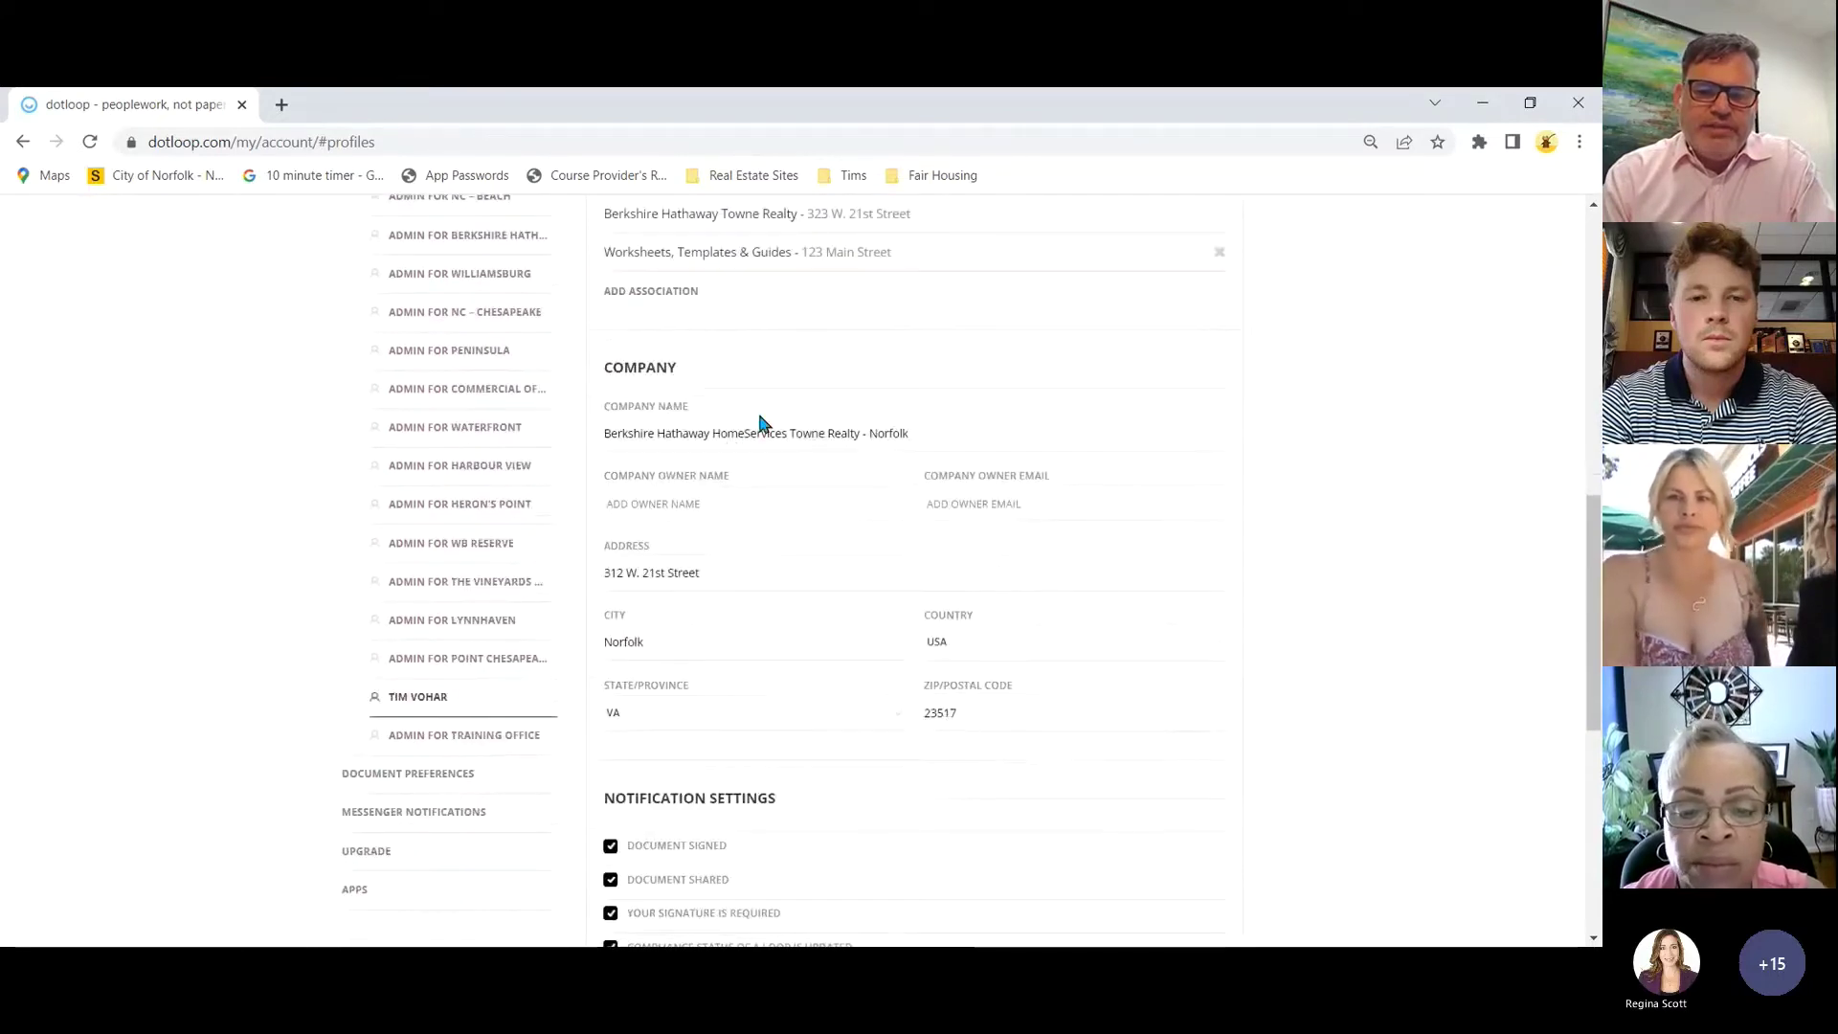
pyautogui.scroll(-1, 703, 553)
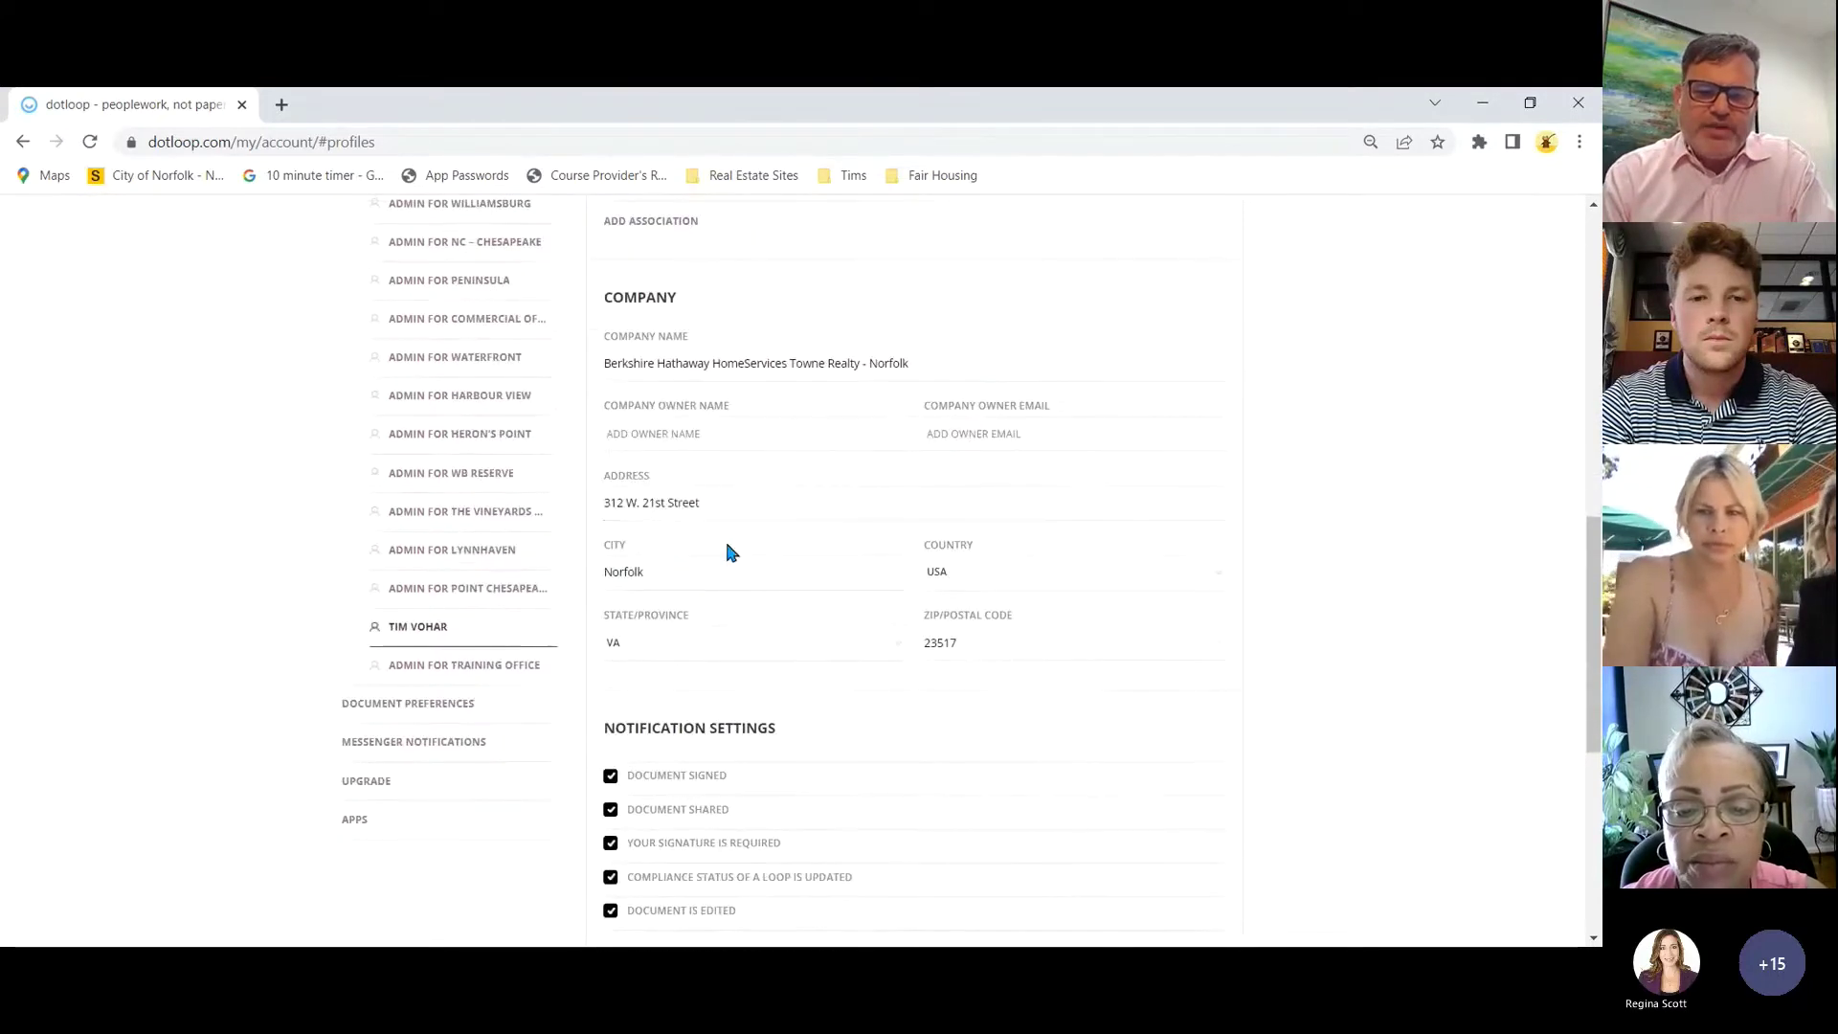
pyautogui.scroll(-1, 768, 538)
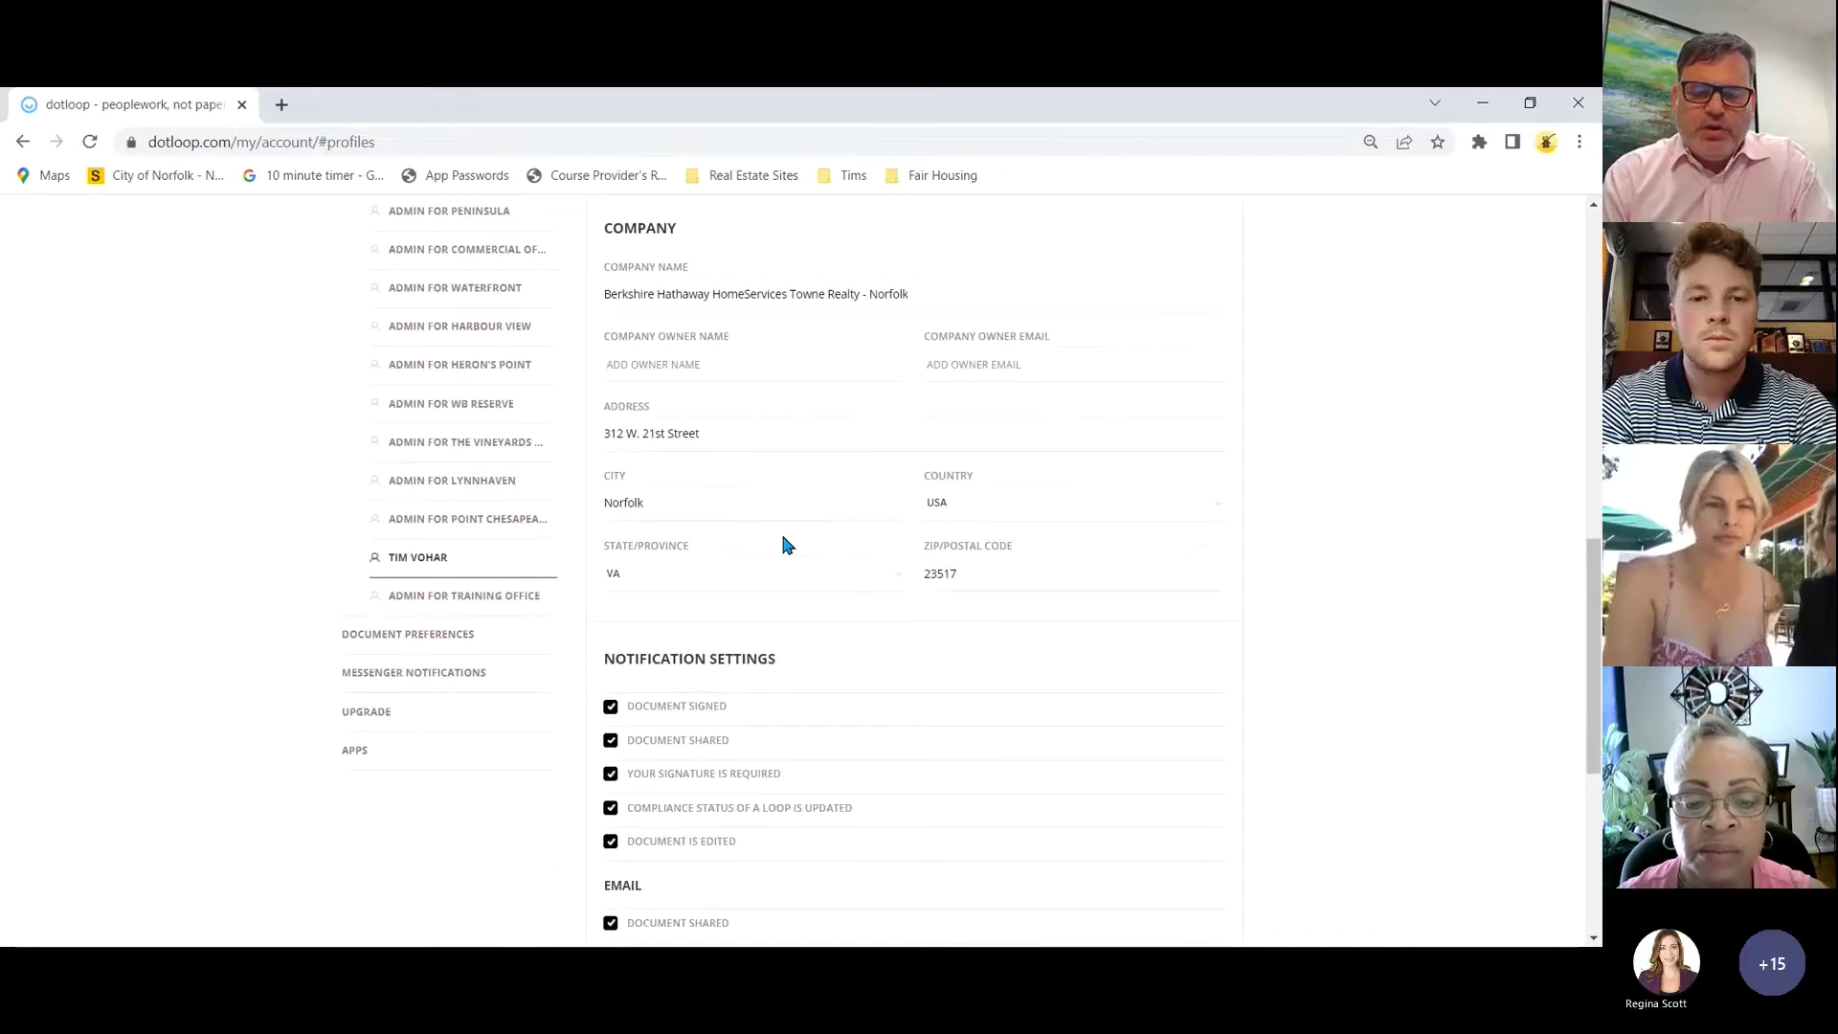
pyautogui.scroll(-5, 783, 542)
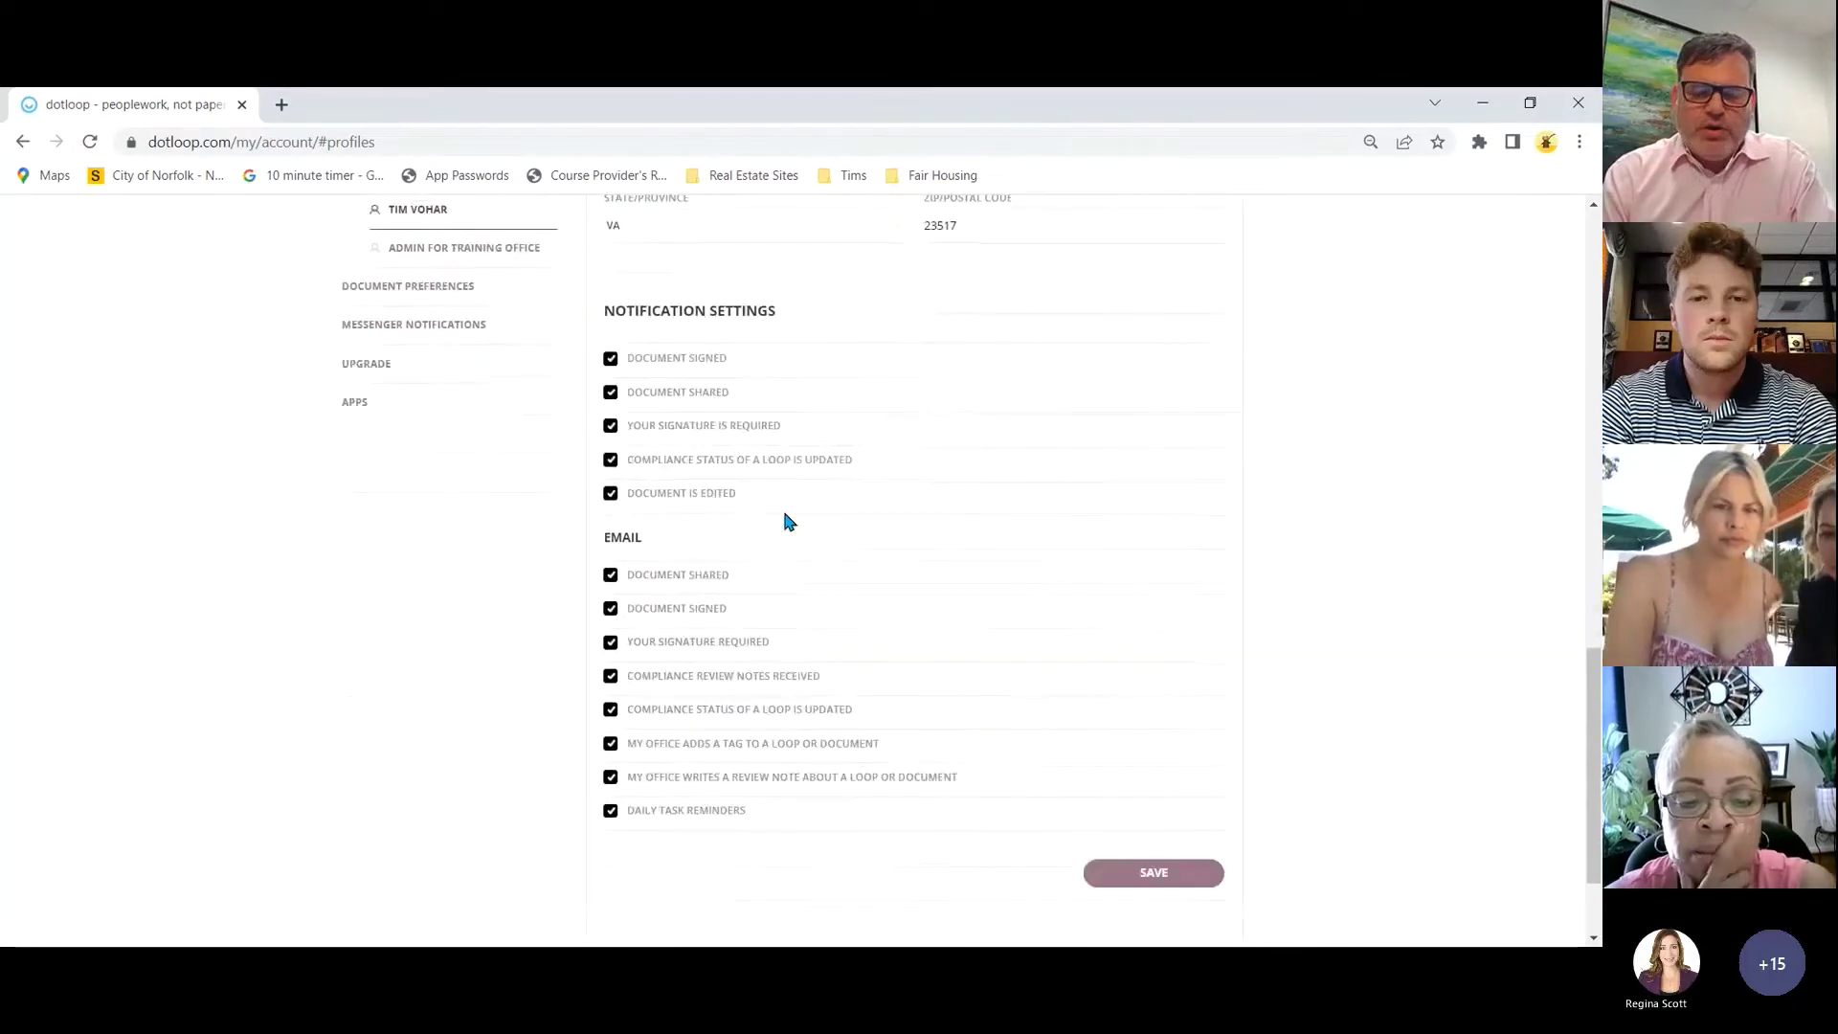
pyautogui.scroll(-1, 787, 521)
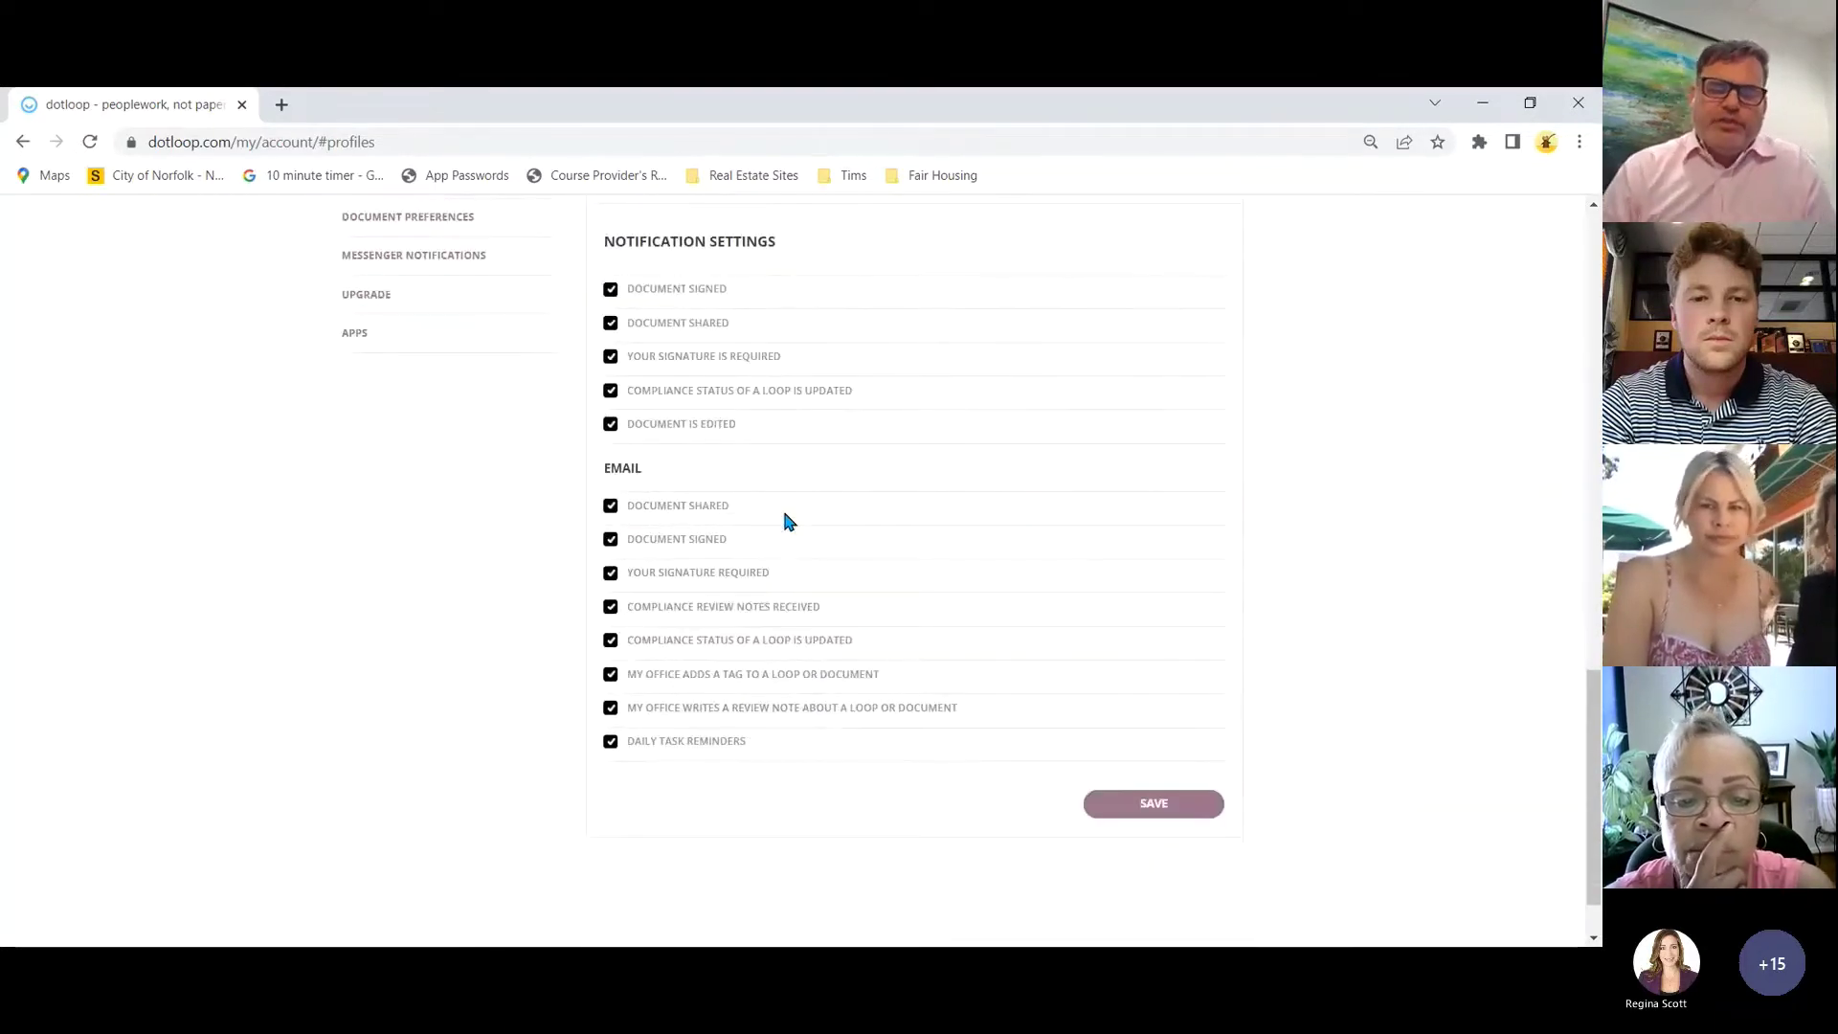
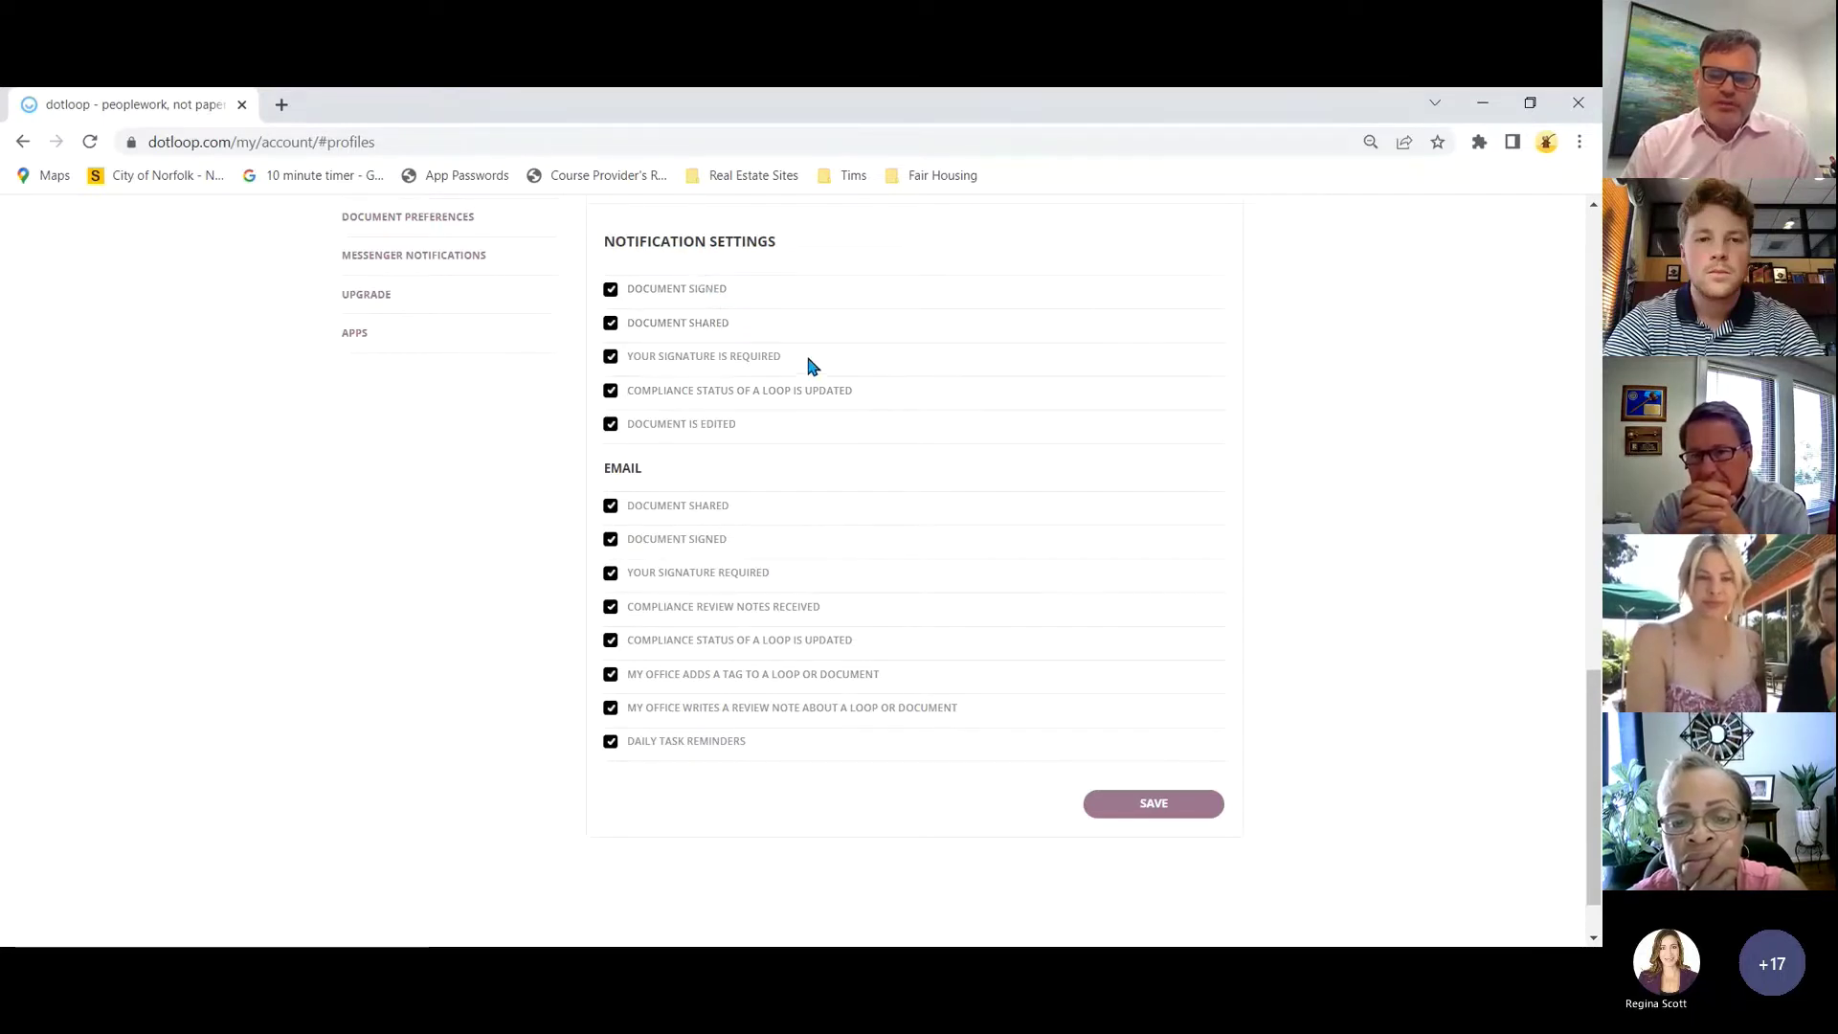
# Step: Go through Loops to My Account and display its Profiles section with the profile list
pyautogui.scroll(15, 790, 335)
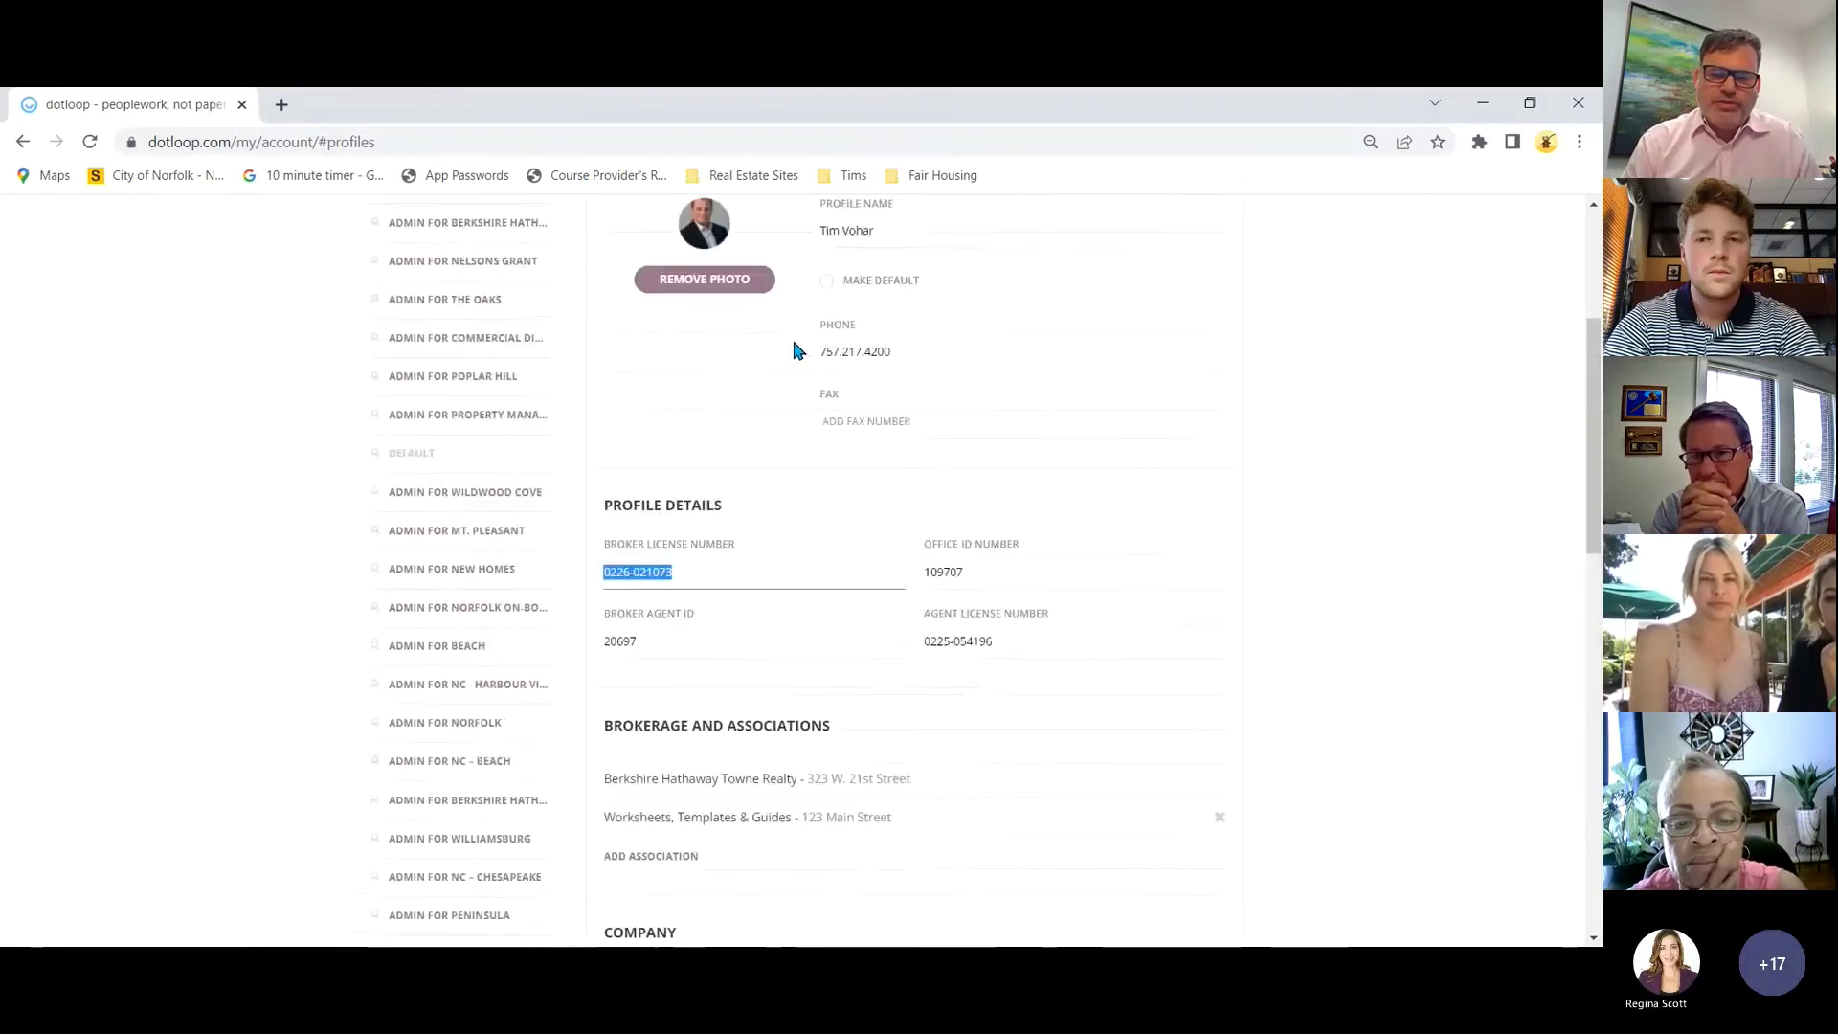
pyautogui.scroll(4, 794, 351)
pyautogui.click(999, 251)
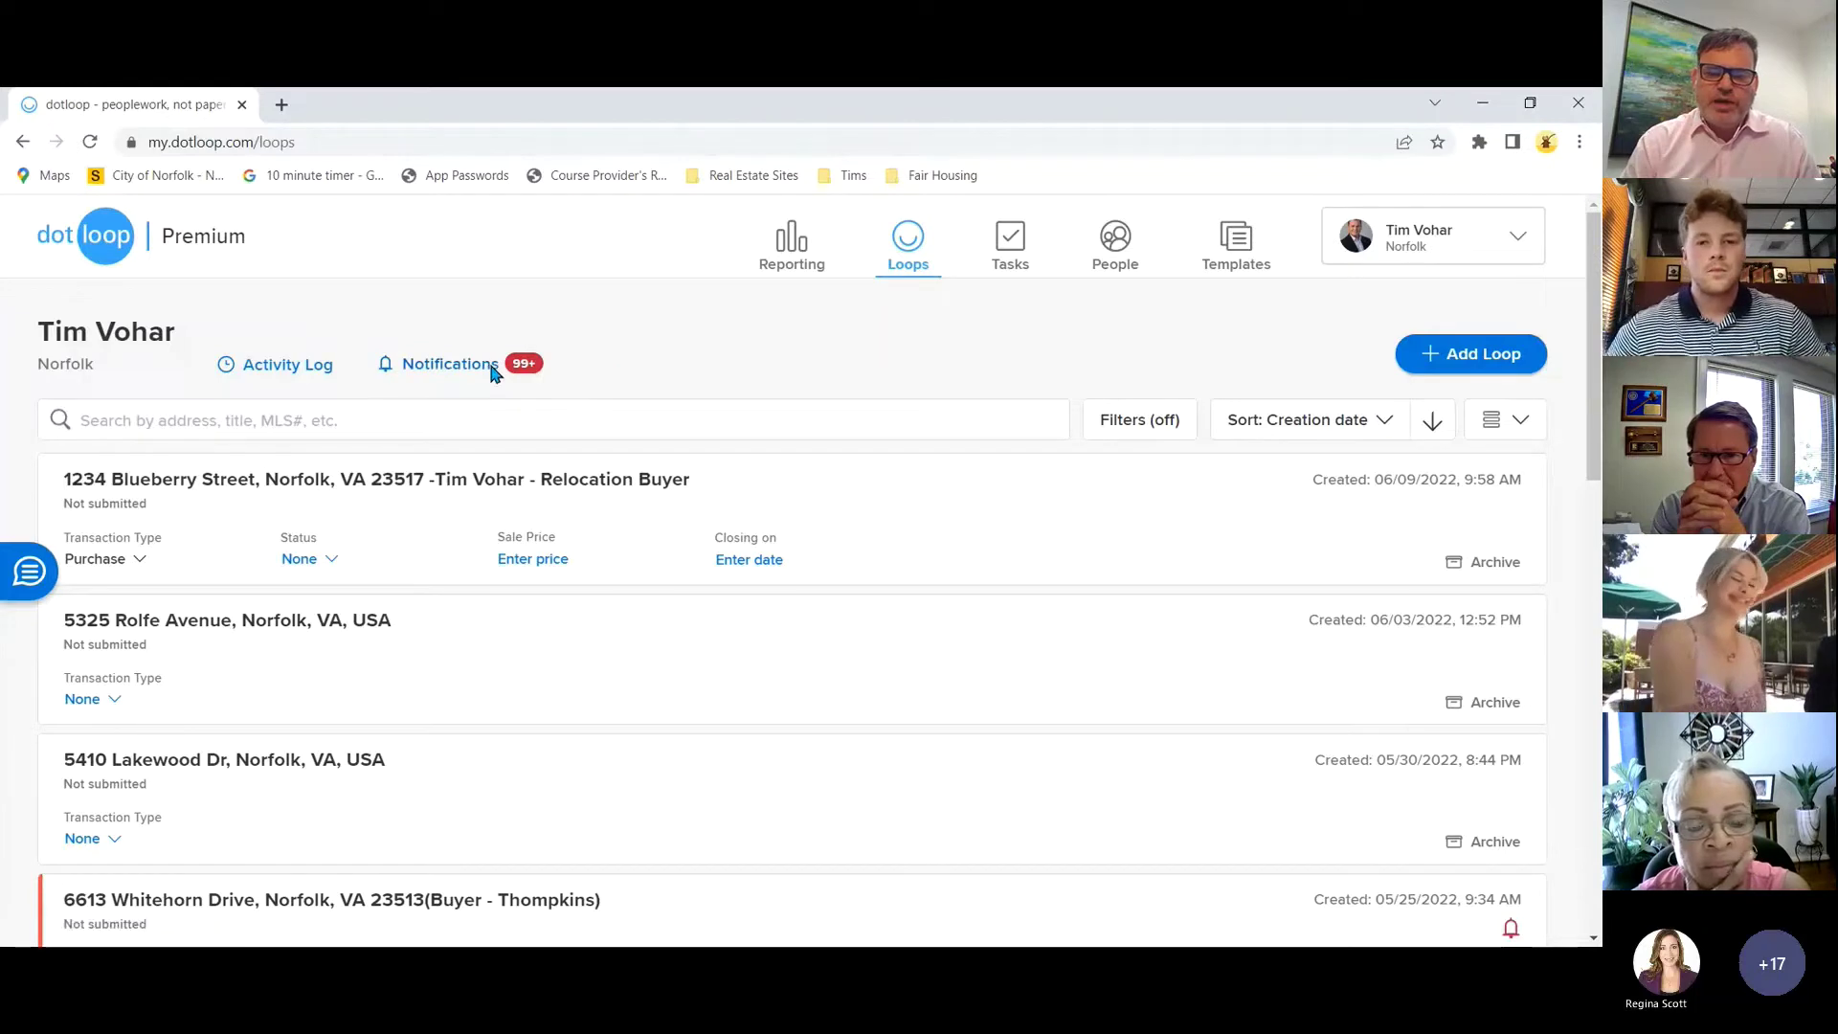
pyautogui.click(1454, 247)
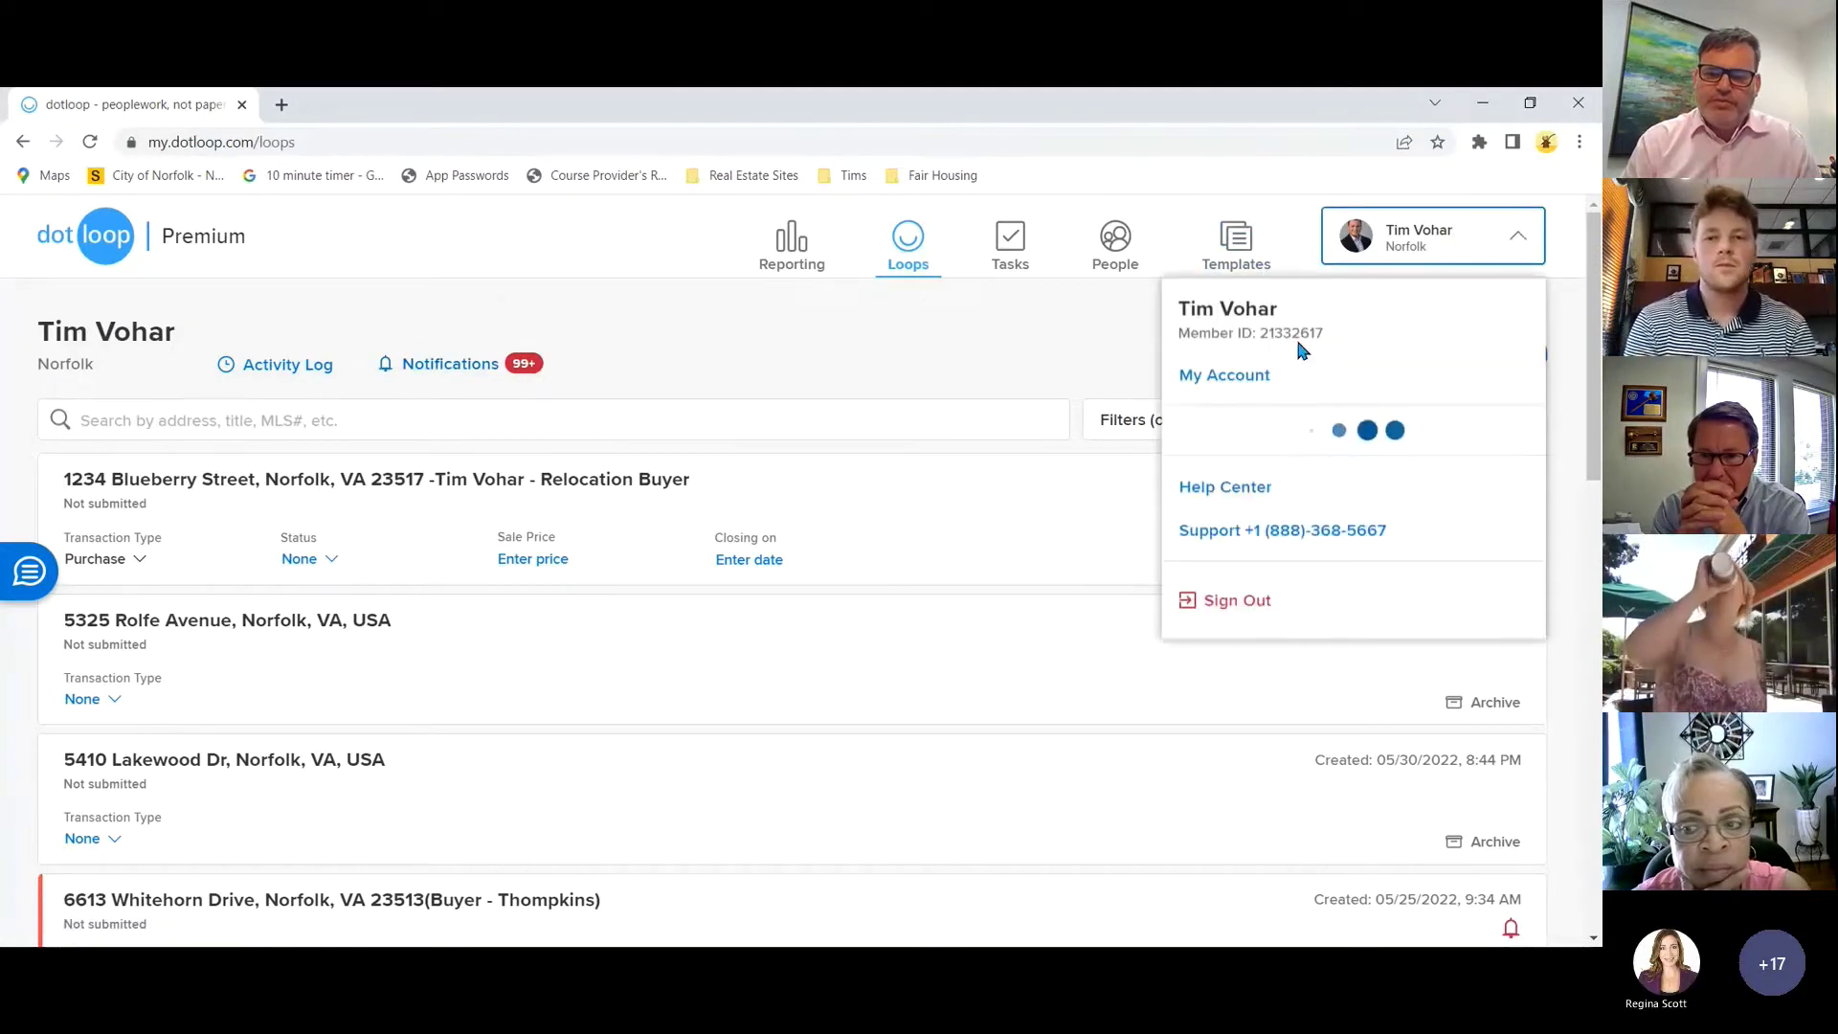
pyautogui.click(1227, 379)
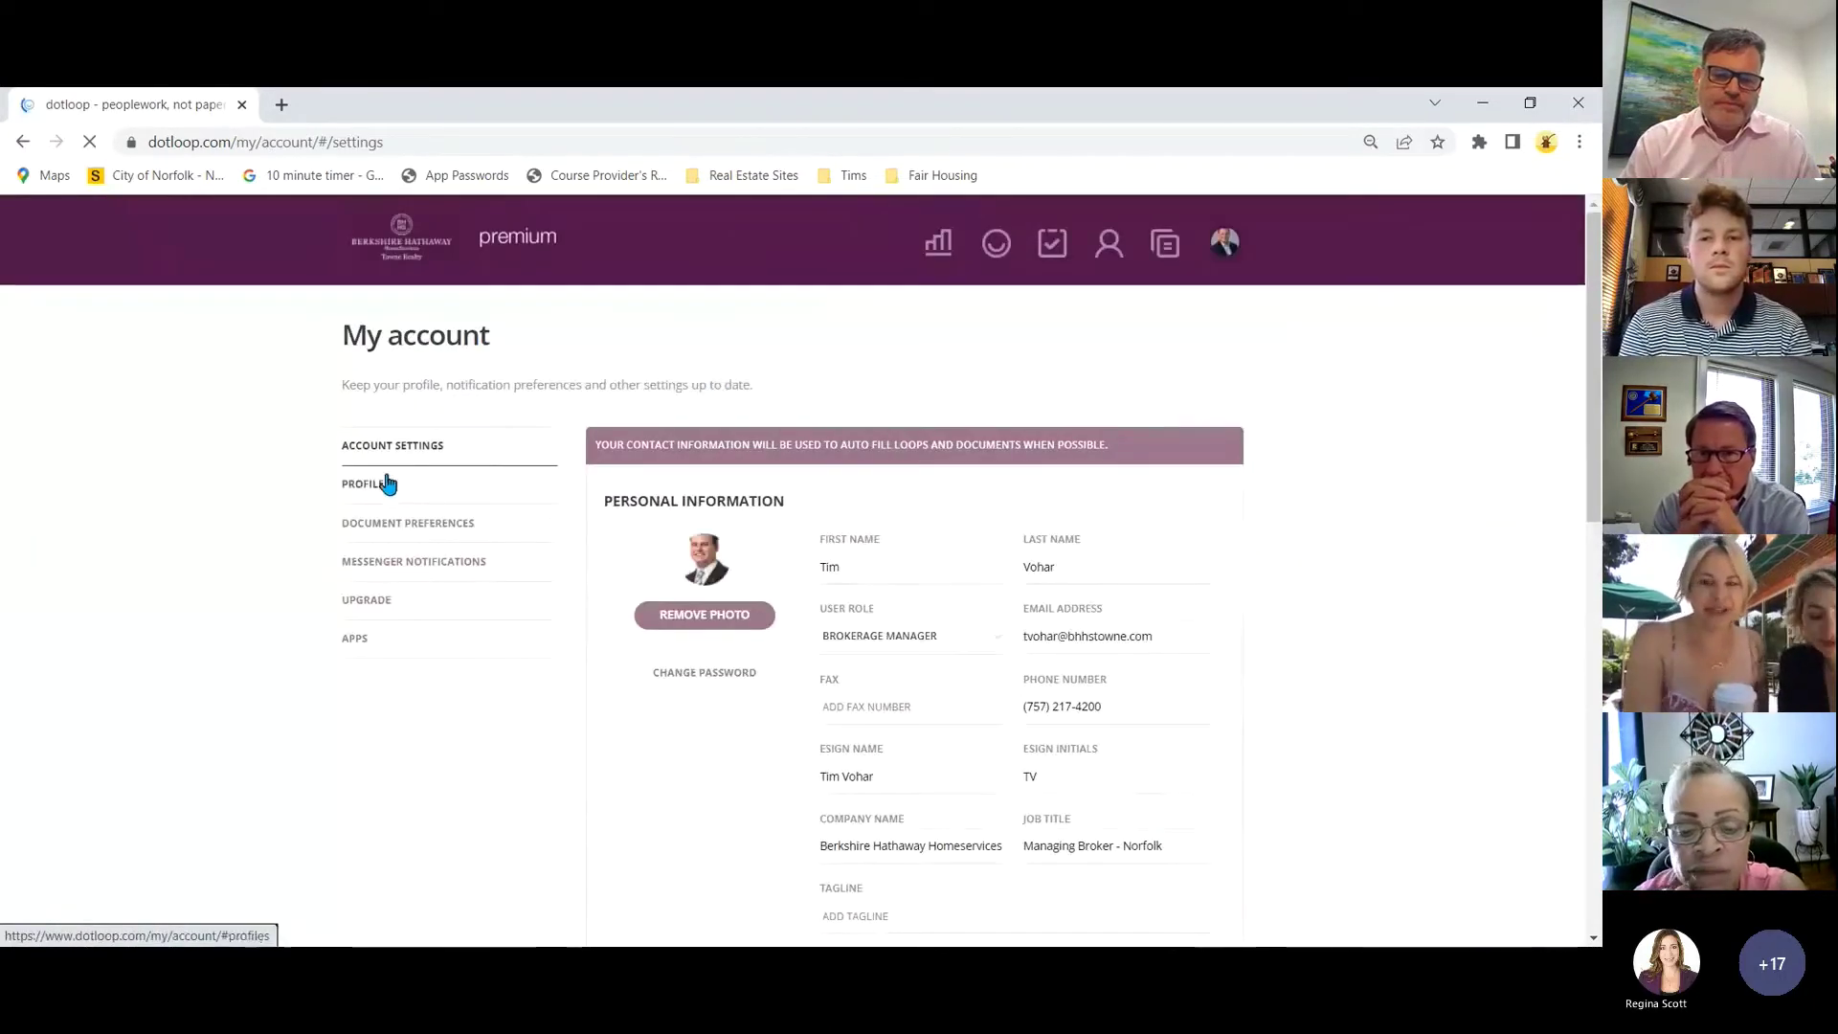
pyautogui.scroll(-3, 1029, 541)
pyautogui.scroll(-8, 1029, 545)
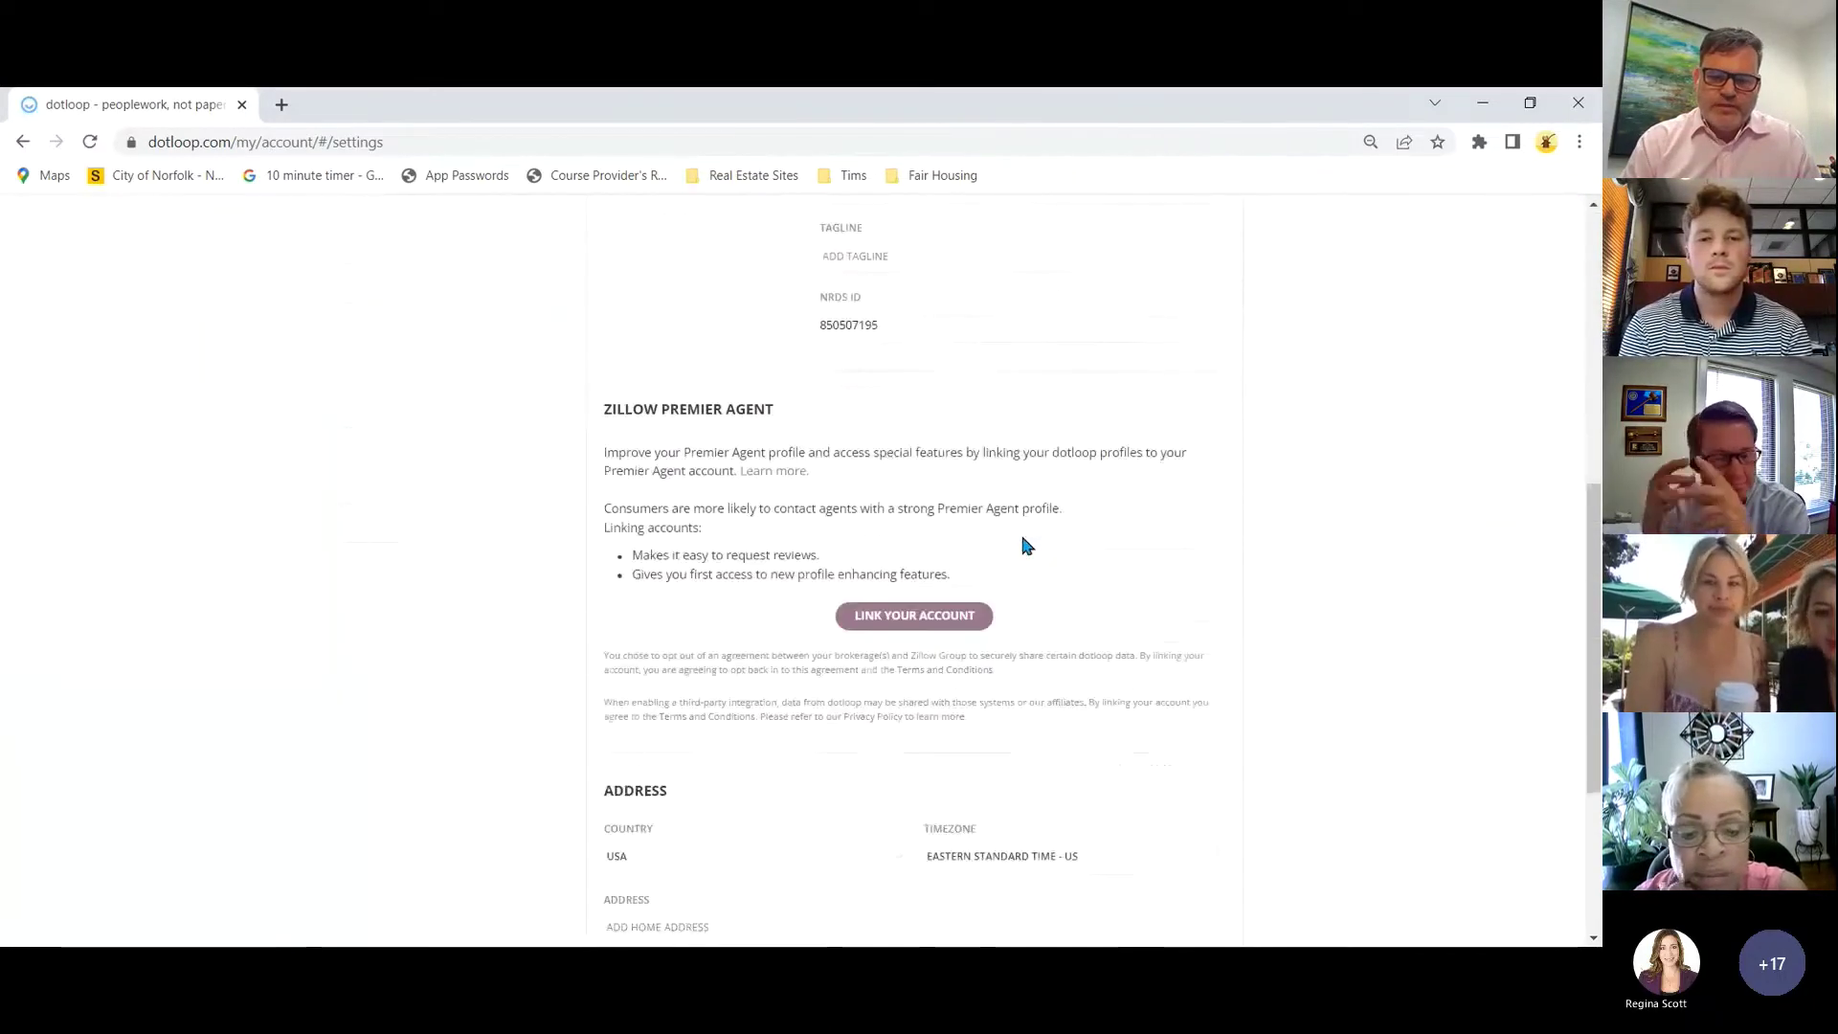
pyautogui.scroll(9, 1020, 532)
pyautogui.scroll(2, 1017, 530)
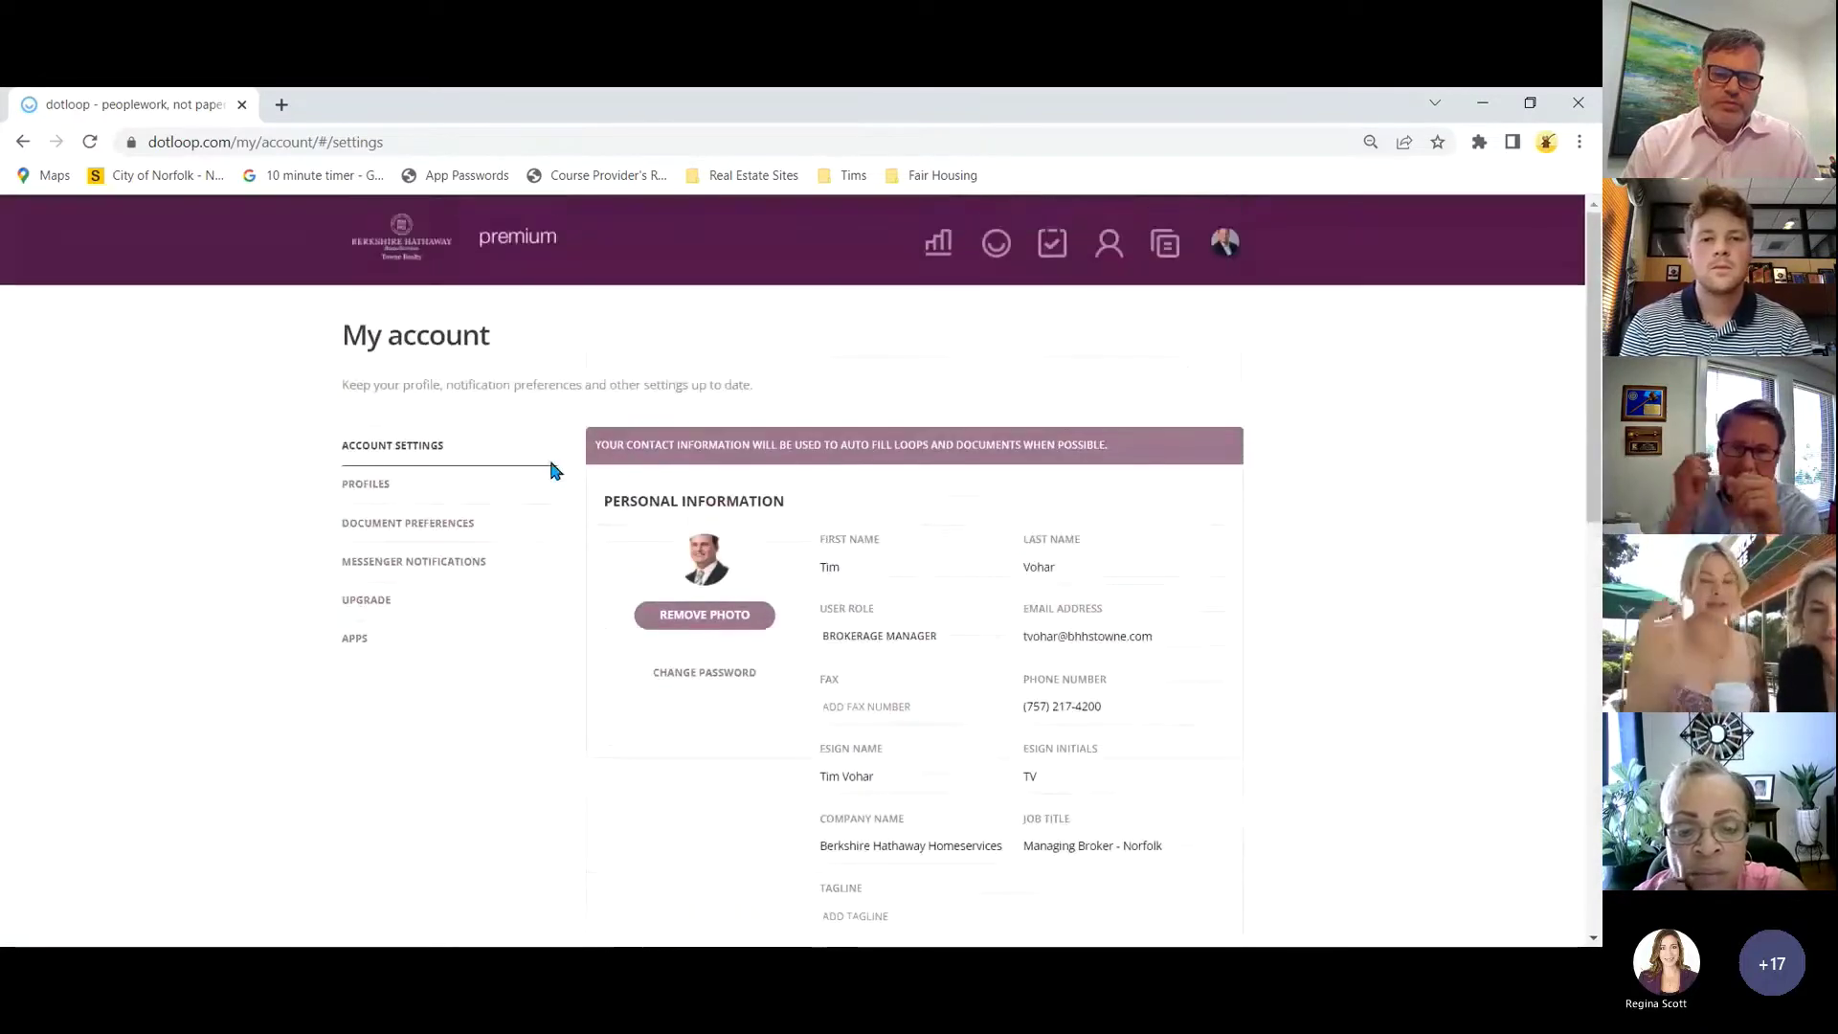
pyautogui.click(411, 487)
# Step: Open the agent's own profile and review its brokerage details, company address and notification settings
pyautogui.scroll(-12, 438, 490)
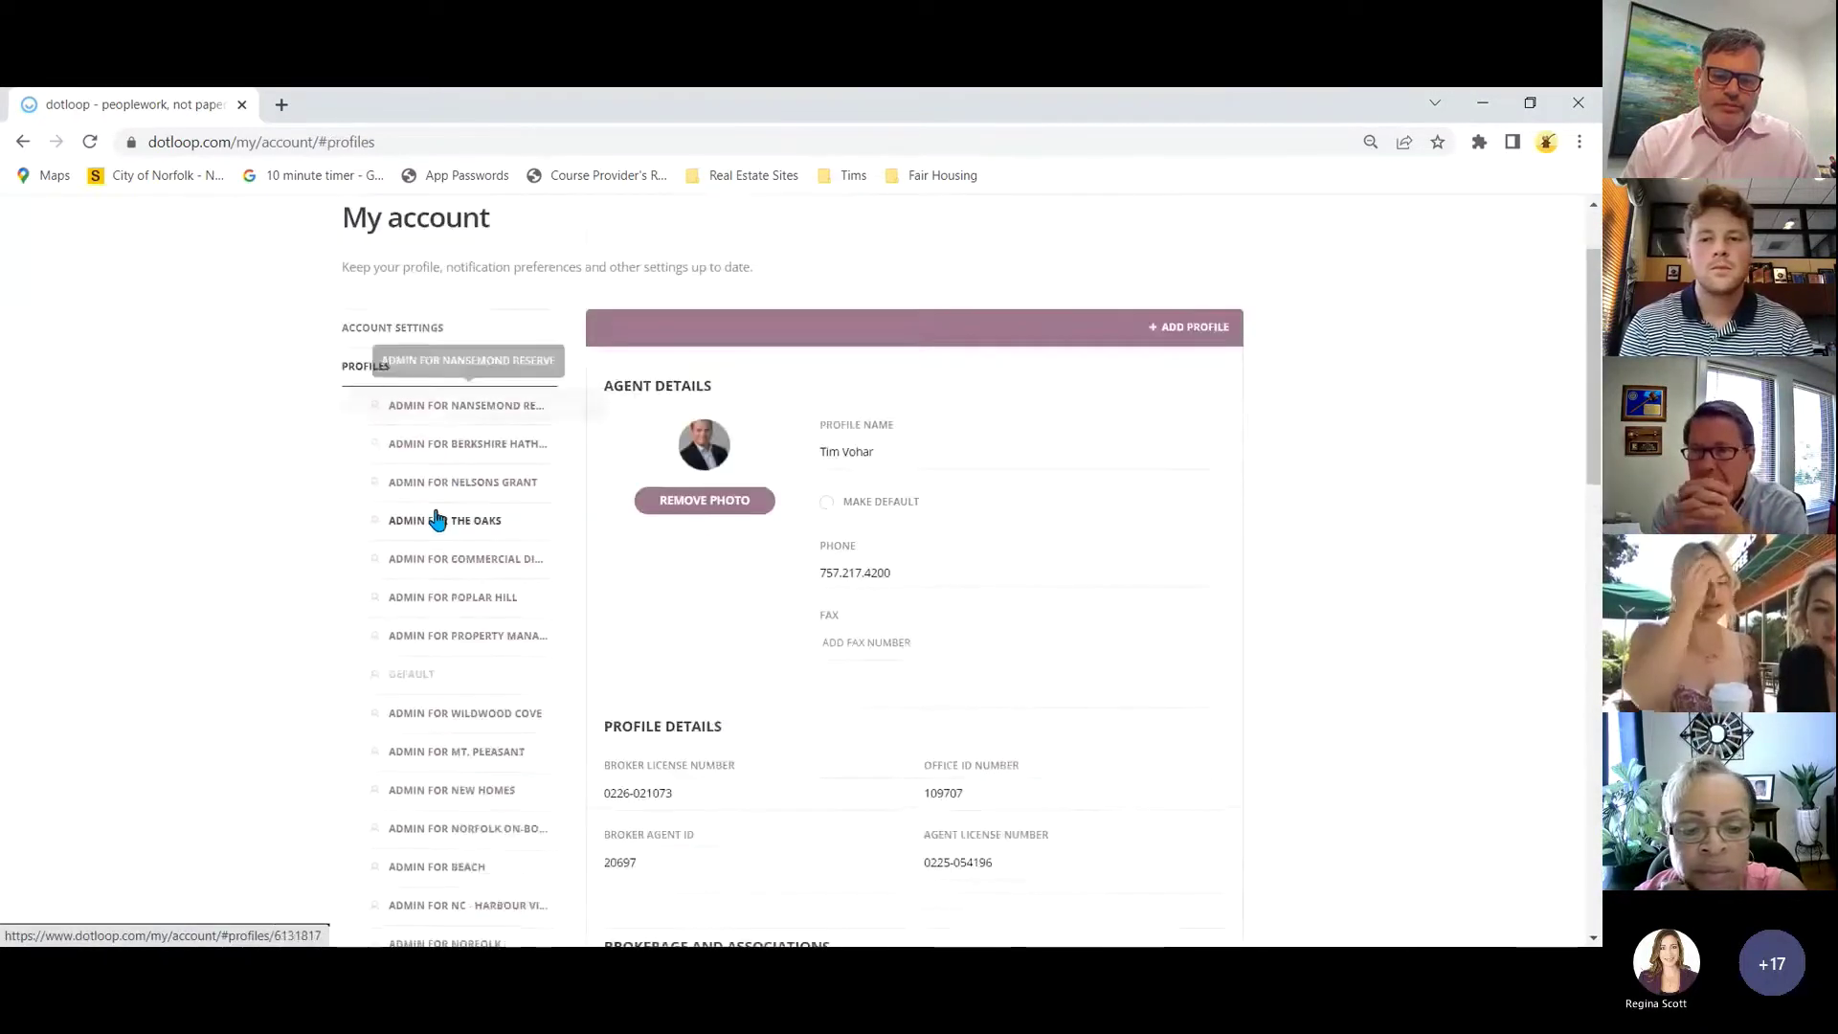
pyautogui.click(437, 555)
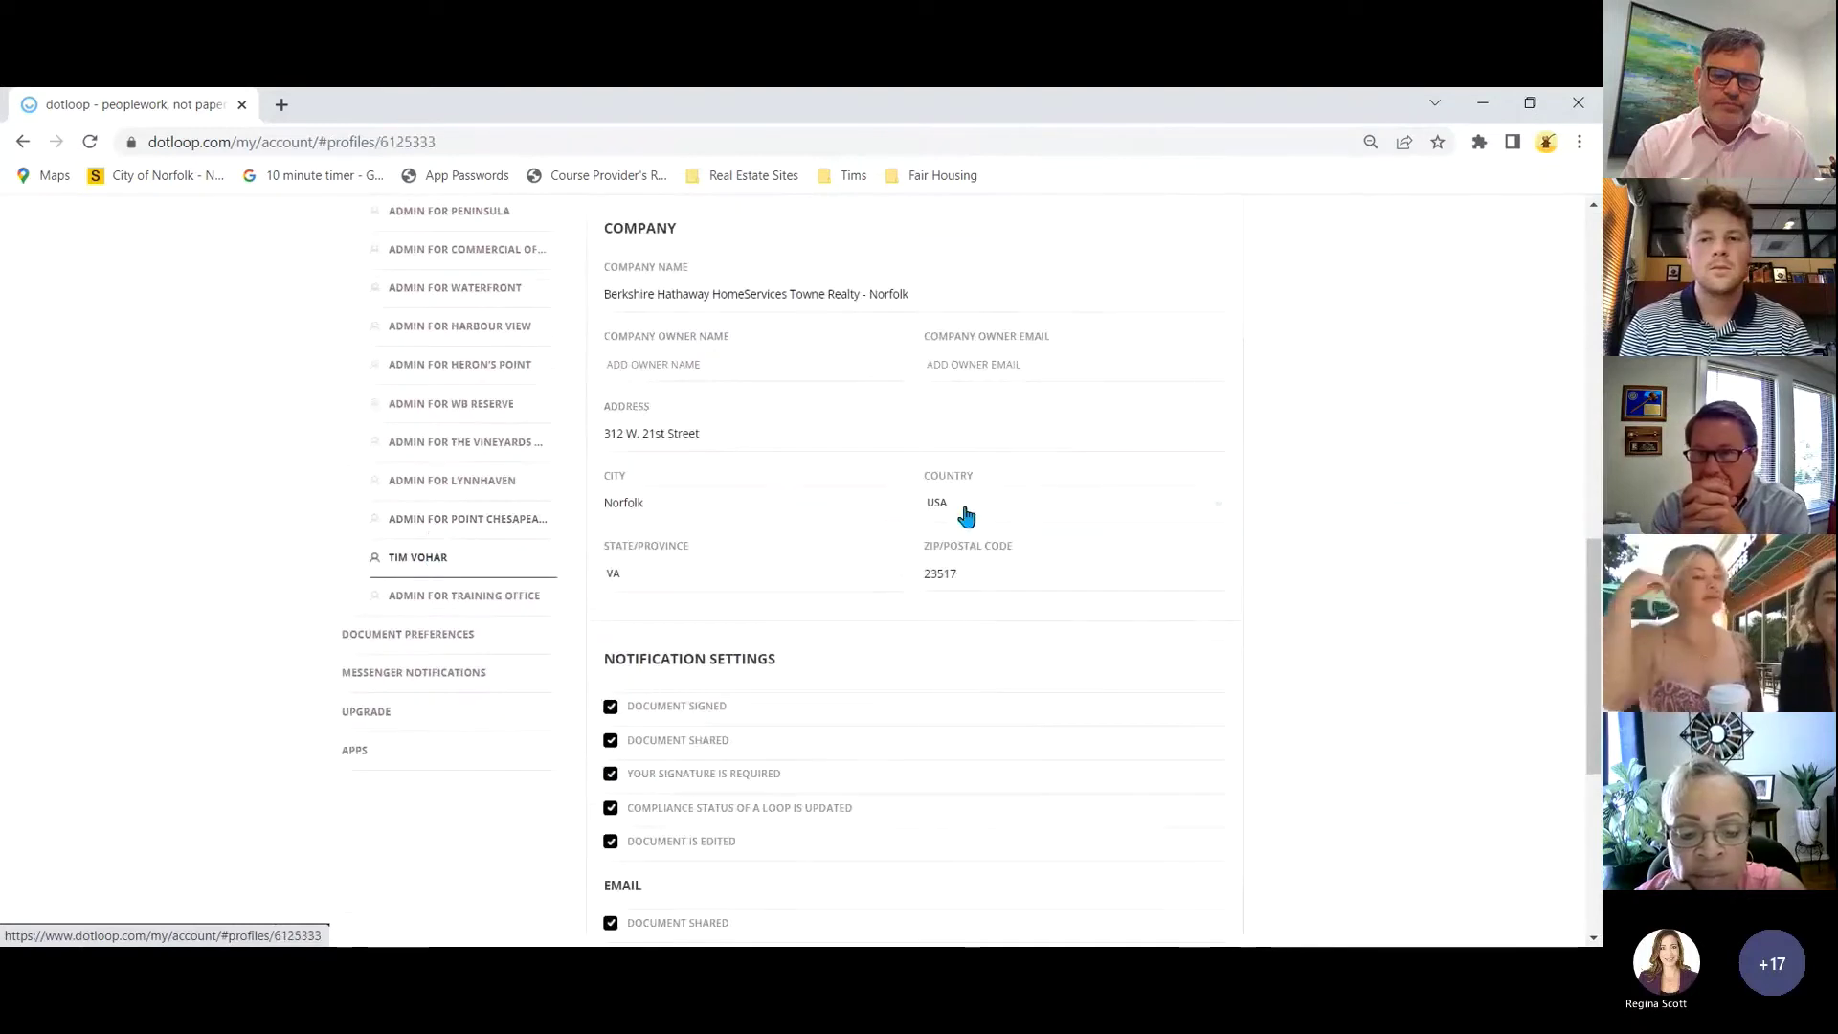
pyautogui.scroll(-3, 985, 505)
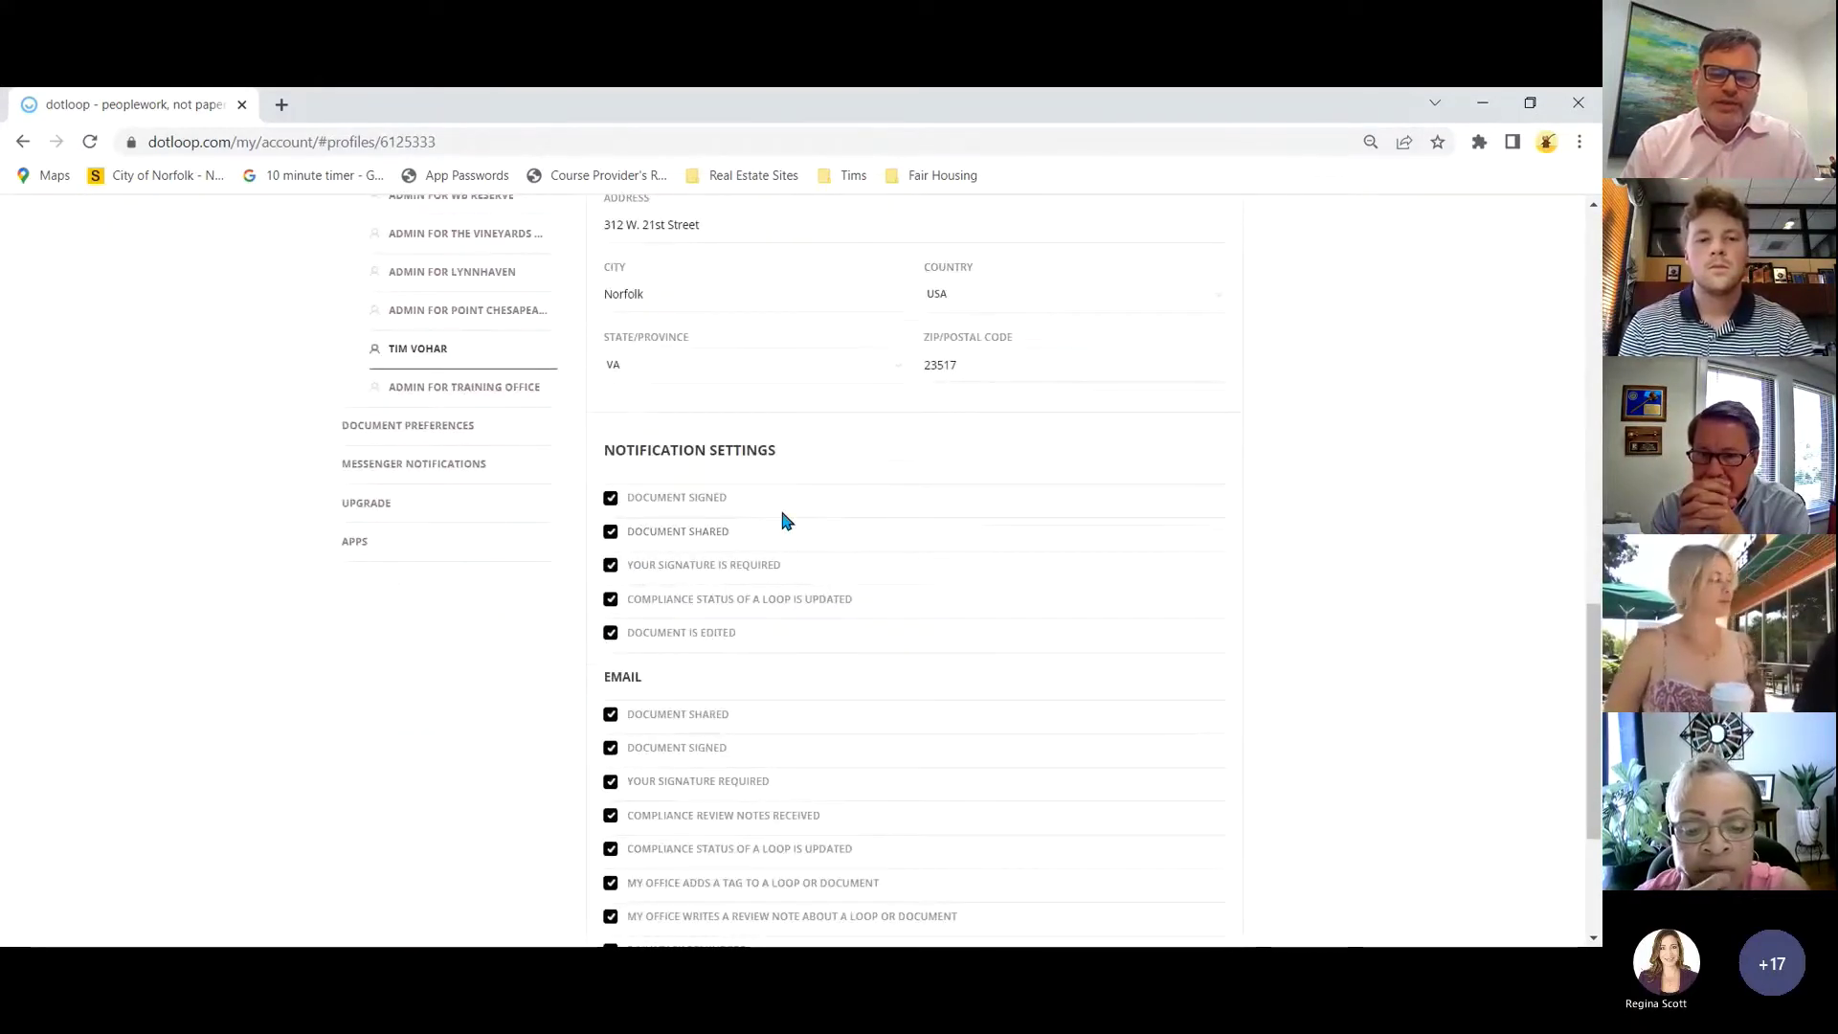
pyautogui.scroll(-3, 779, 512)
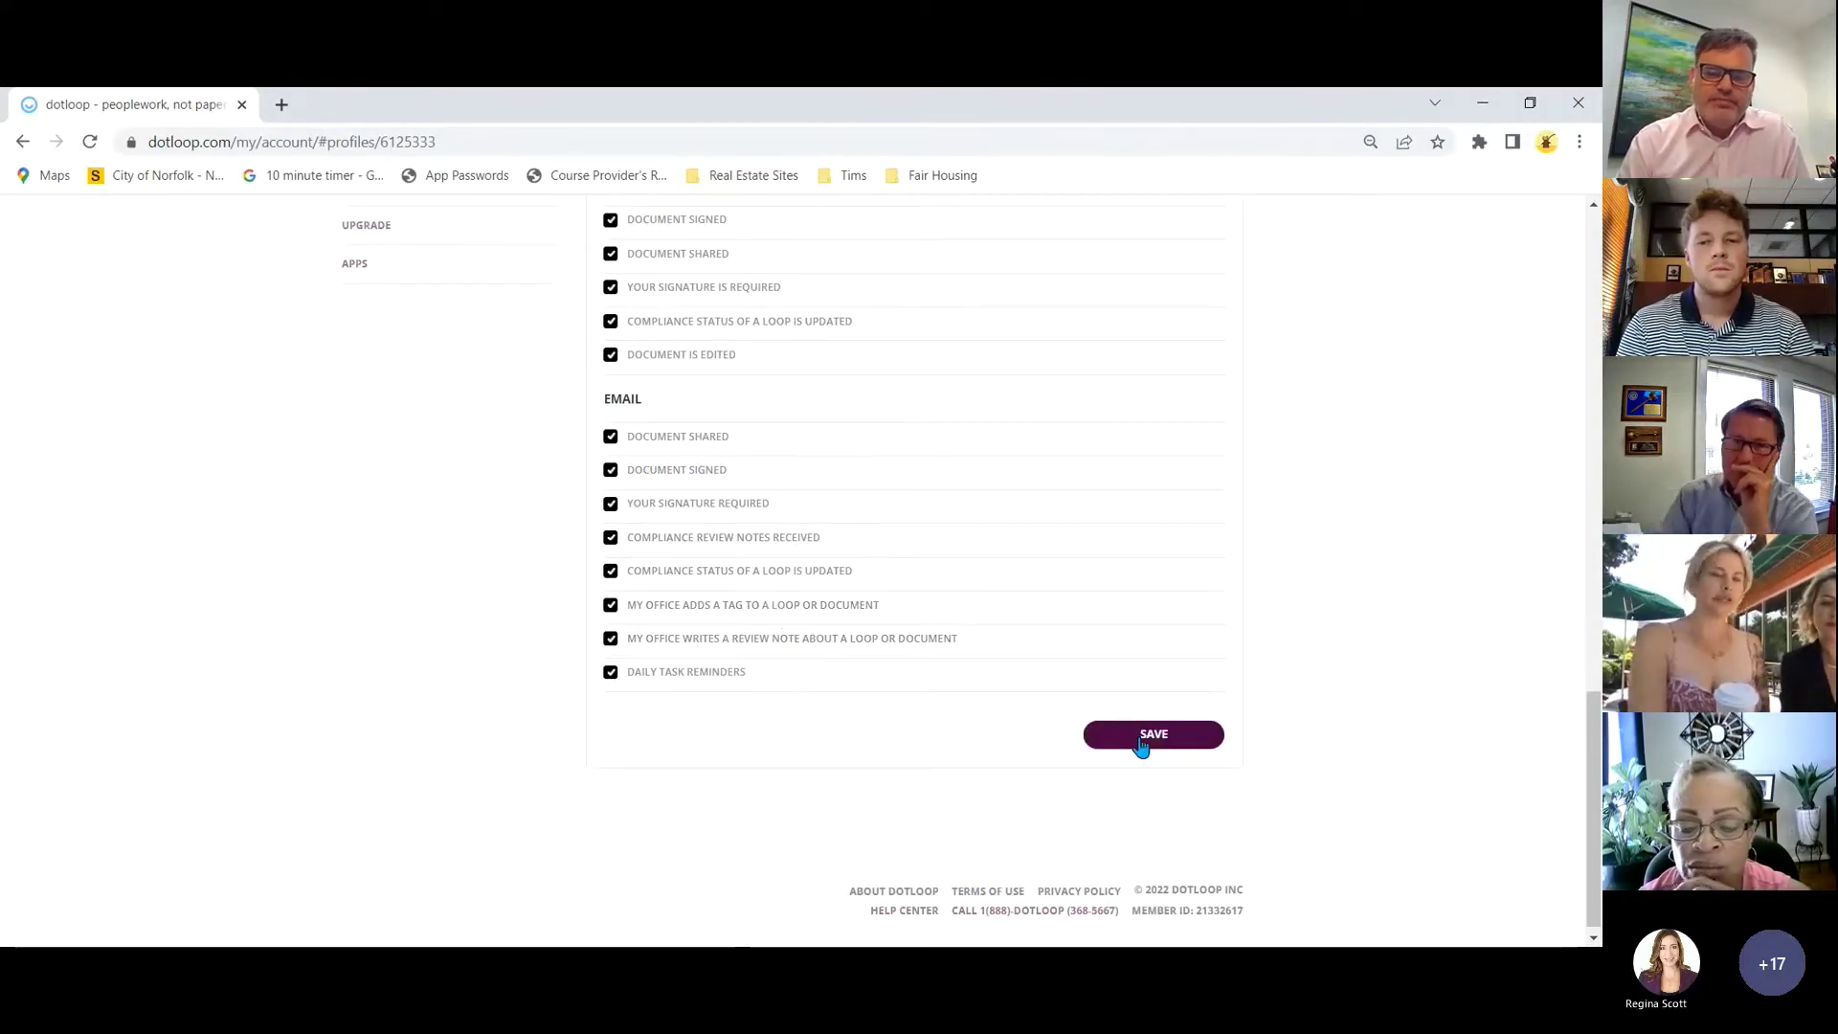
pyautogui.scroll(2, 1140, 743)
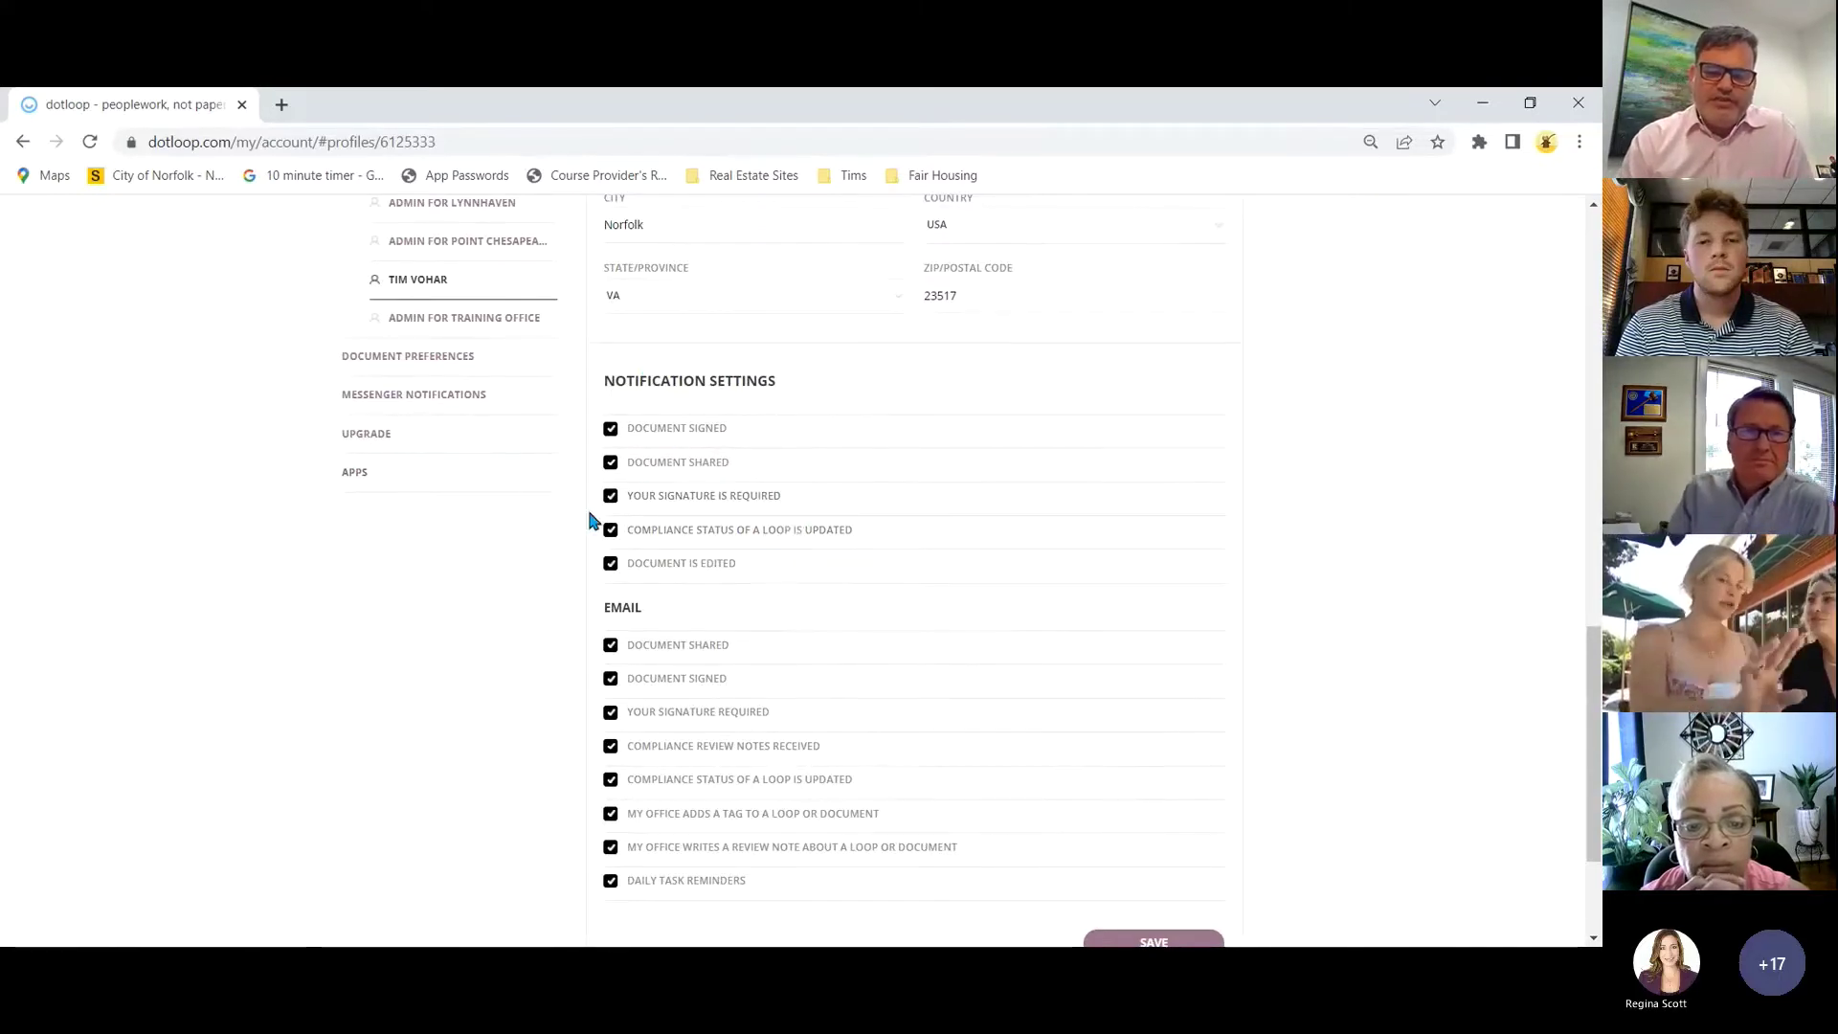
pyautogui.scroll(1, 913, 562)
pyautogui.scroll(1, 916, 566)
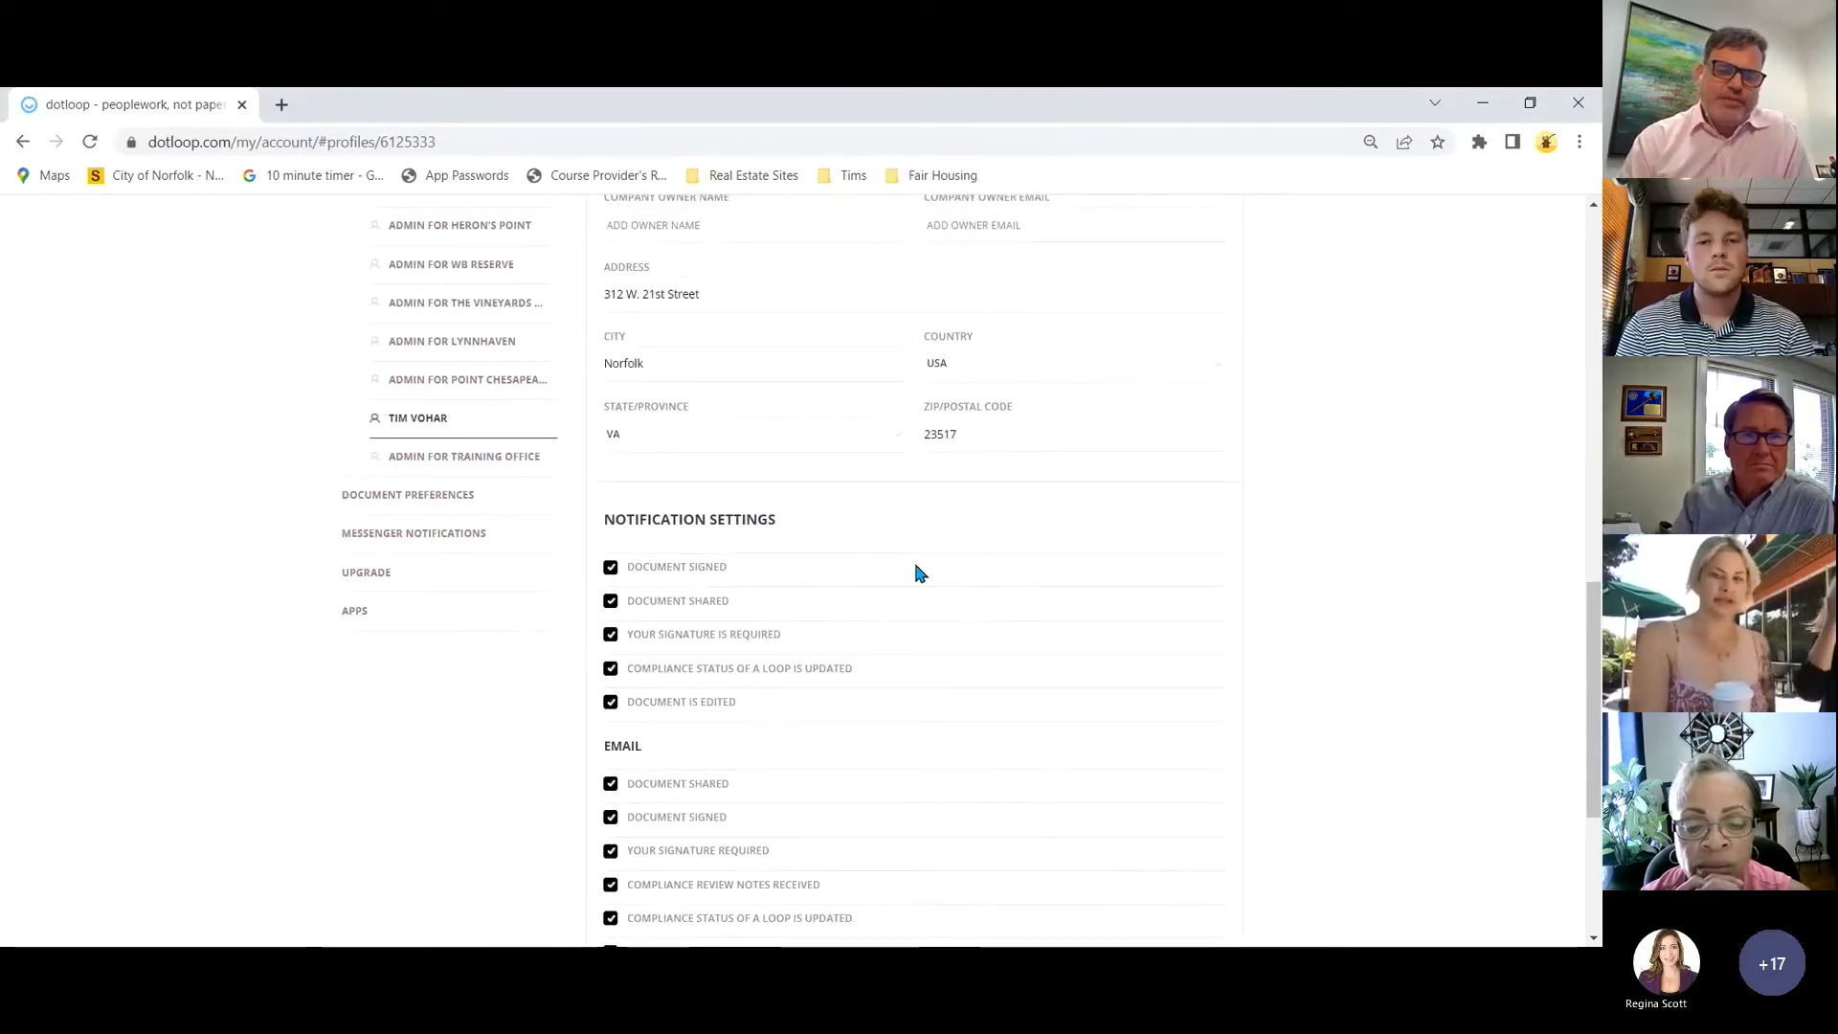
pyautogui.scroll(1, 953, 566)
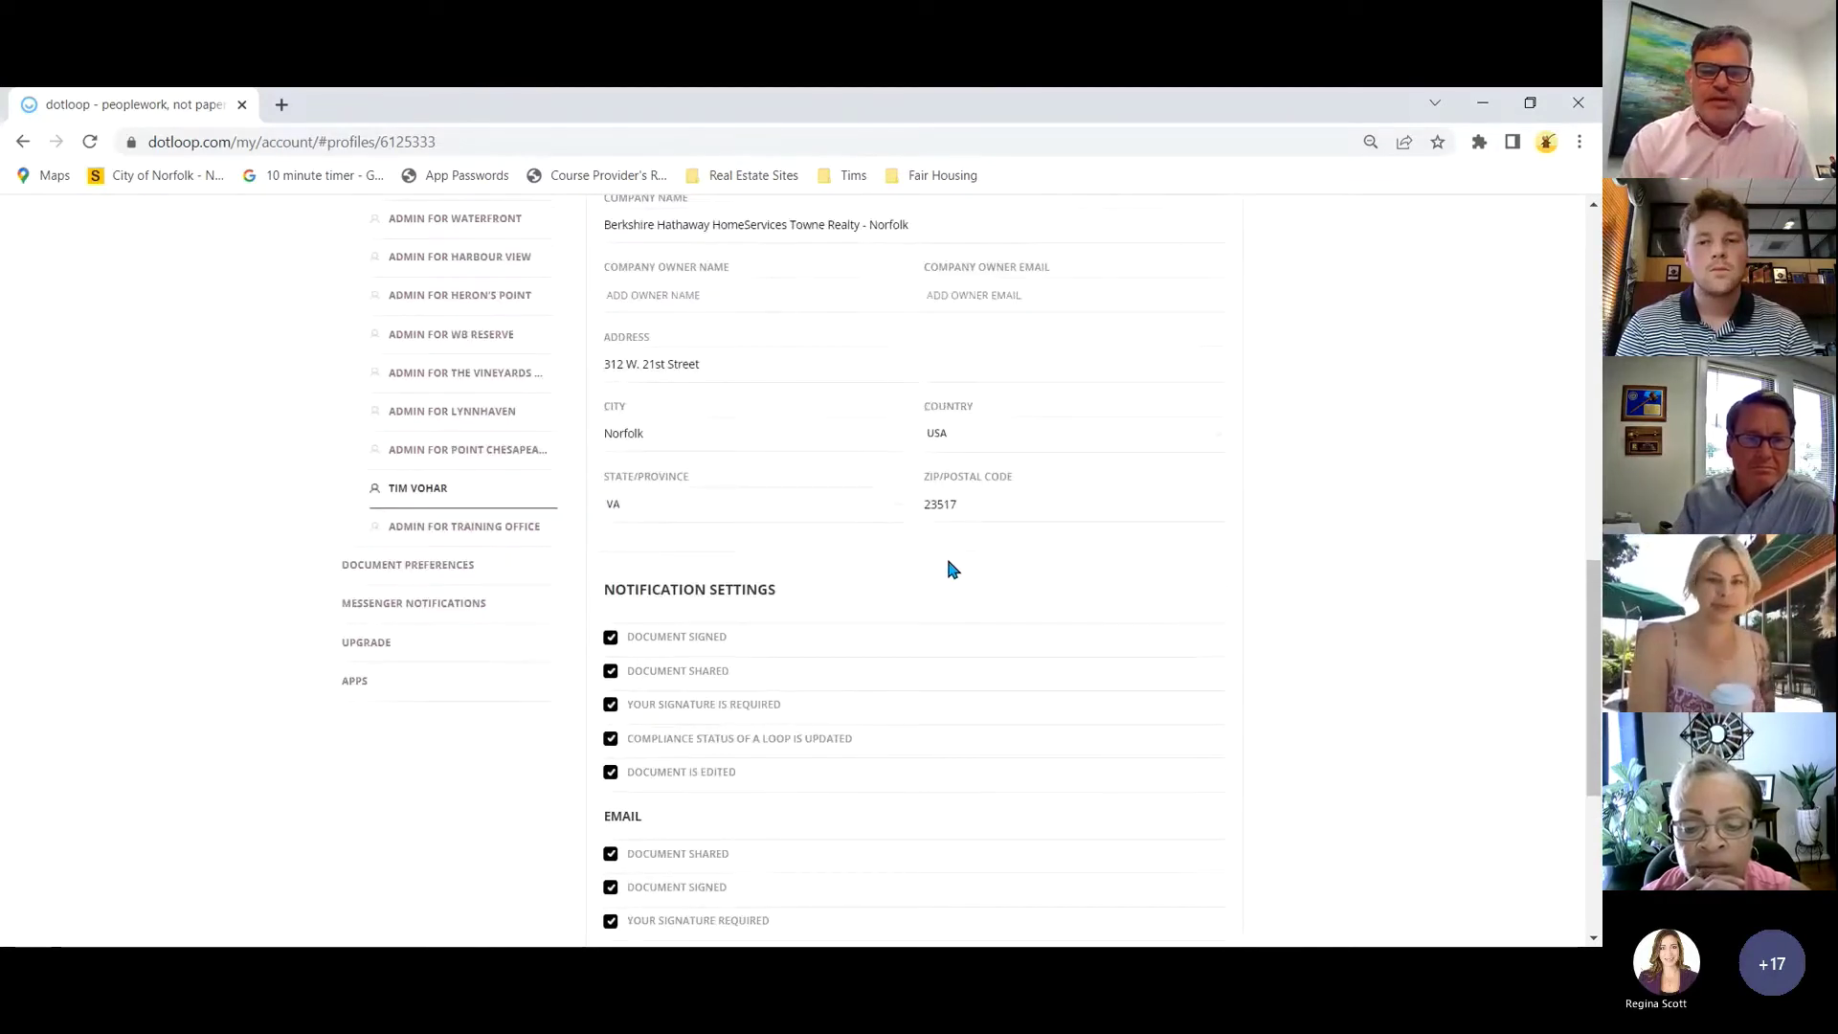
pyautogui.scroll(3, 948, 564)
pyautogui.scroll(7, 948, 567)
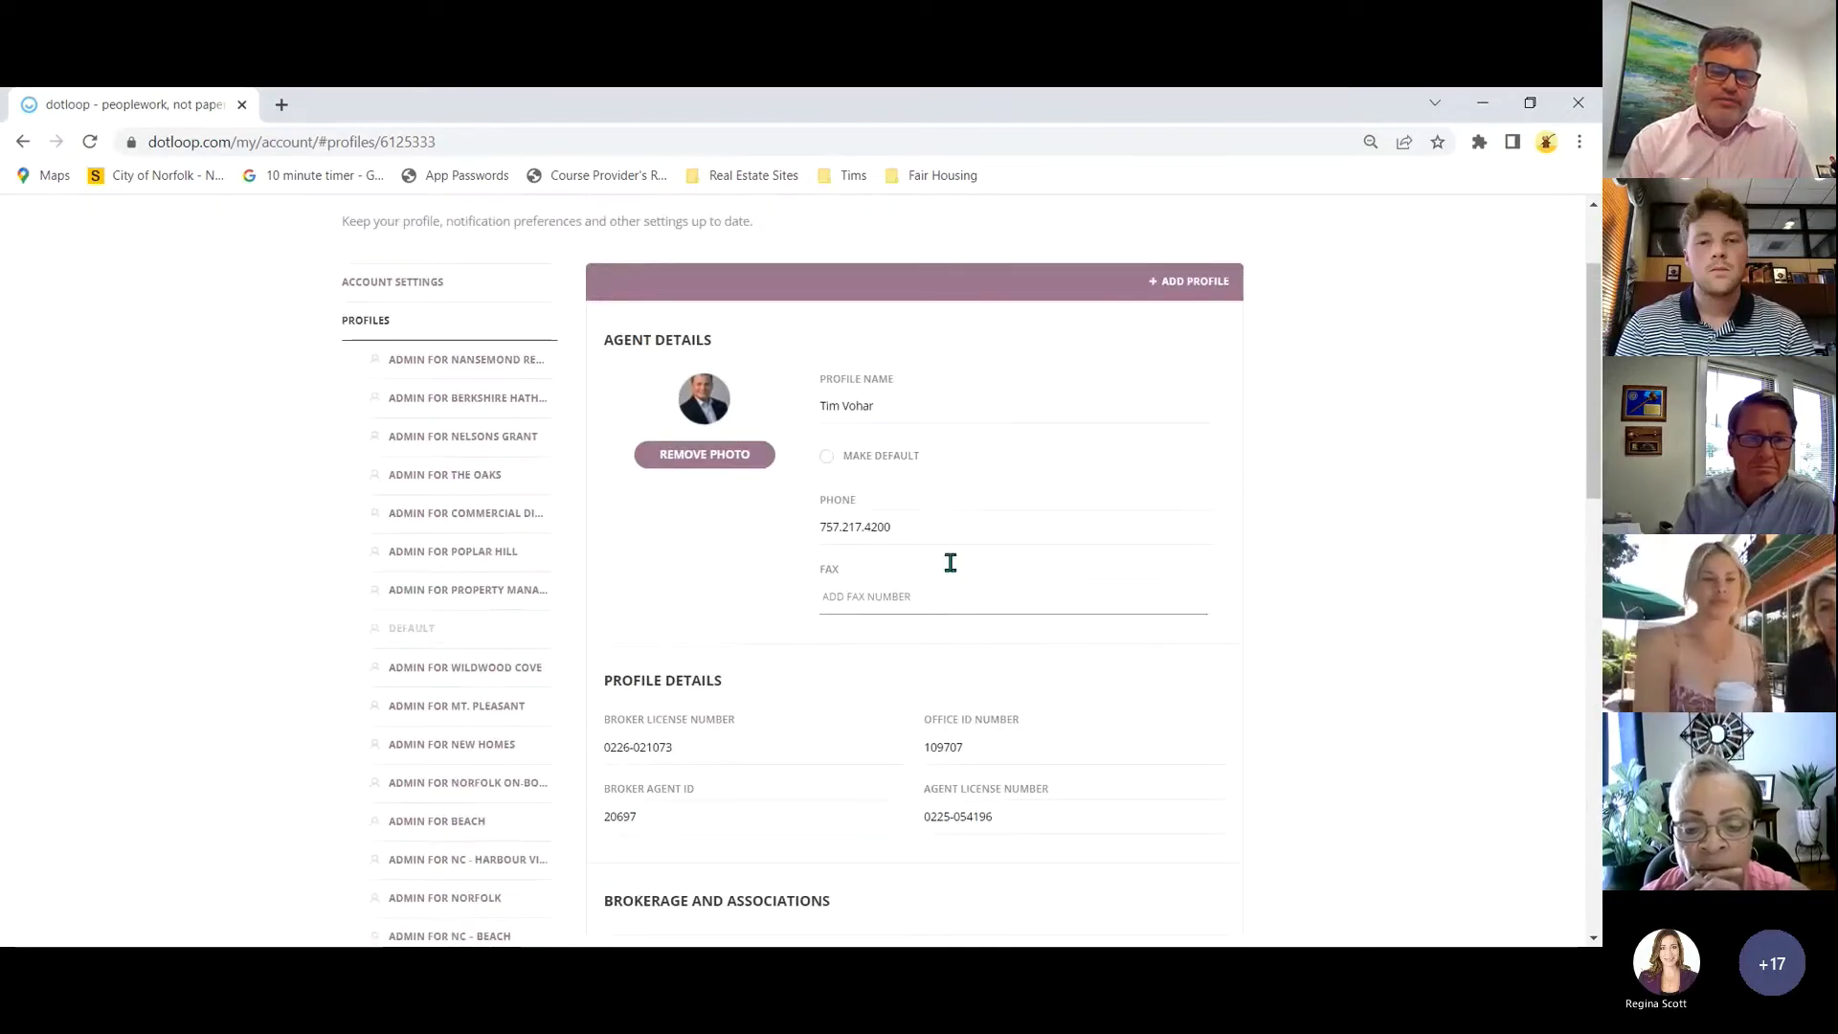
pyautogui.scroll(1, 951, 563)
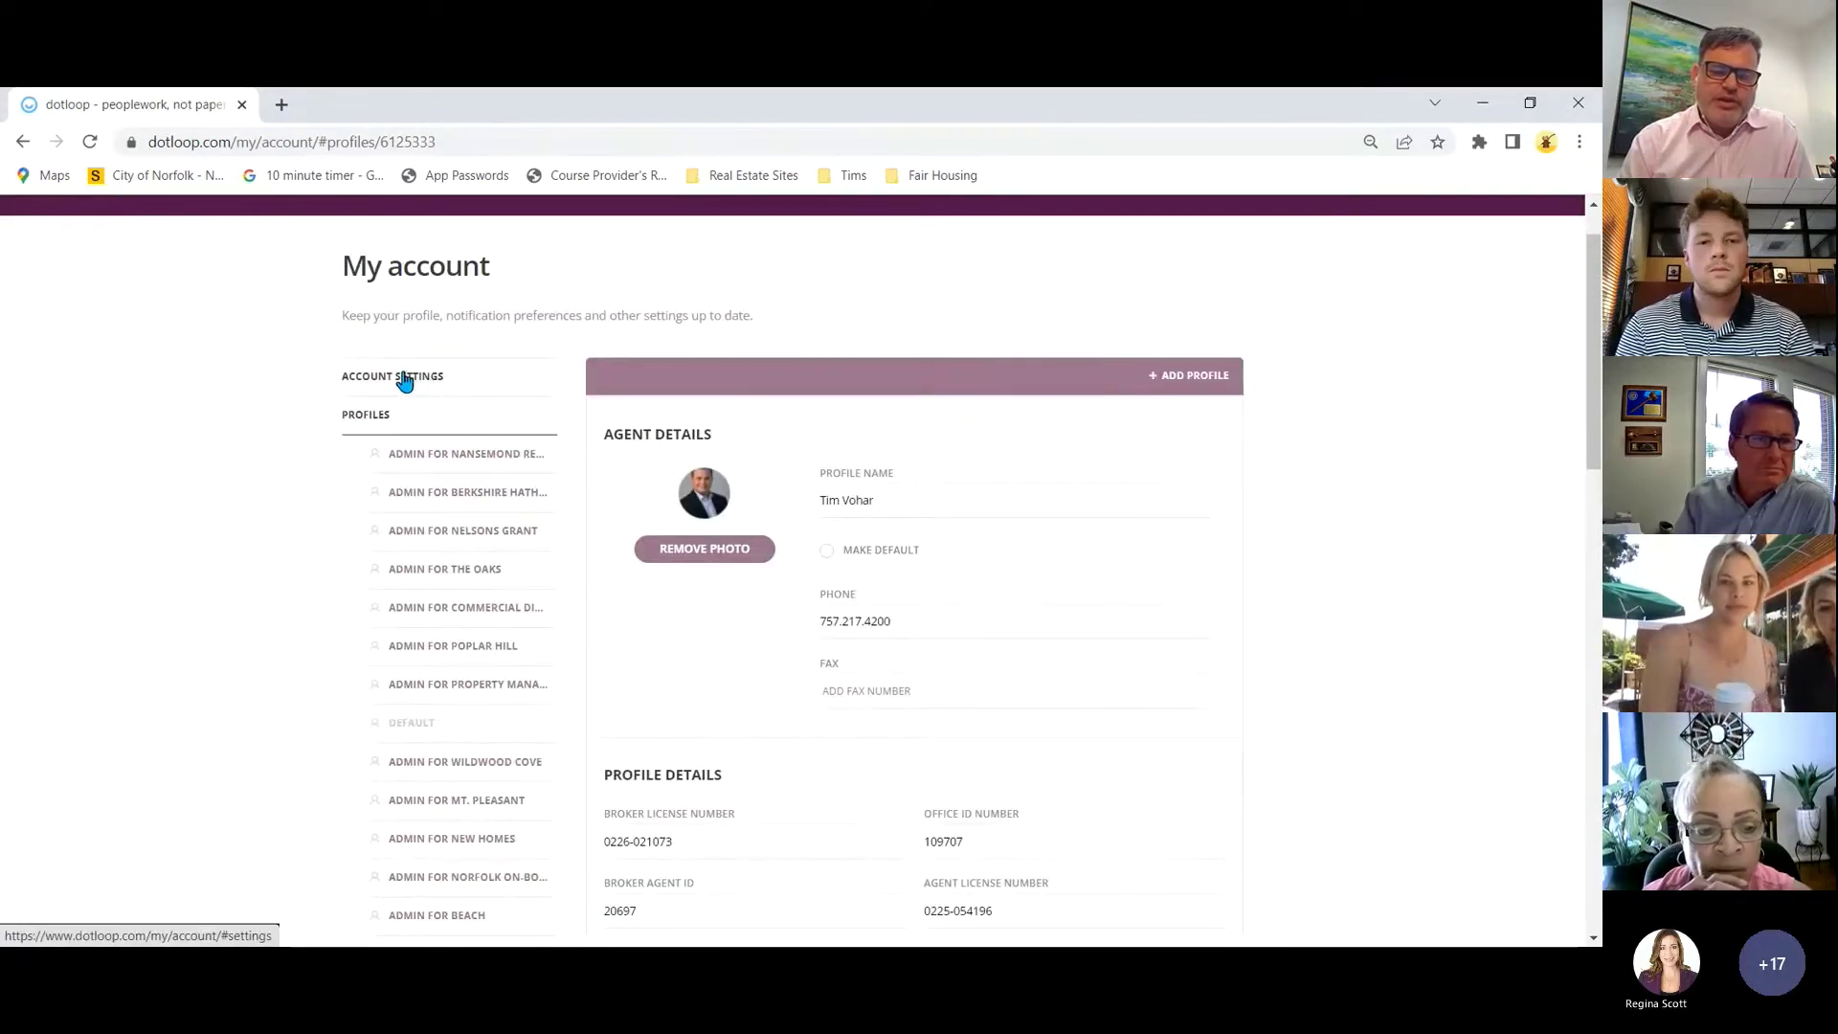
# Step: Show Account Settings and review the personal information, Zillow Premier Agent and address sections
pyautogui.click(404, 379)
pyautogui.scroll(-1, 1053, 340)
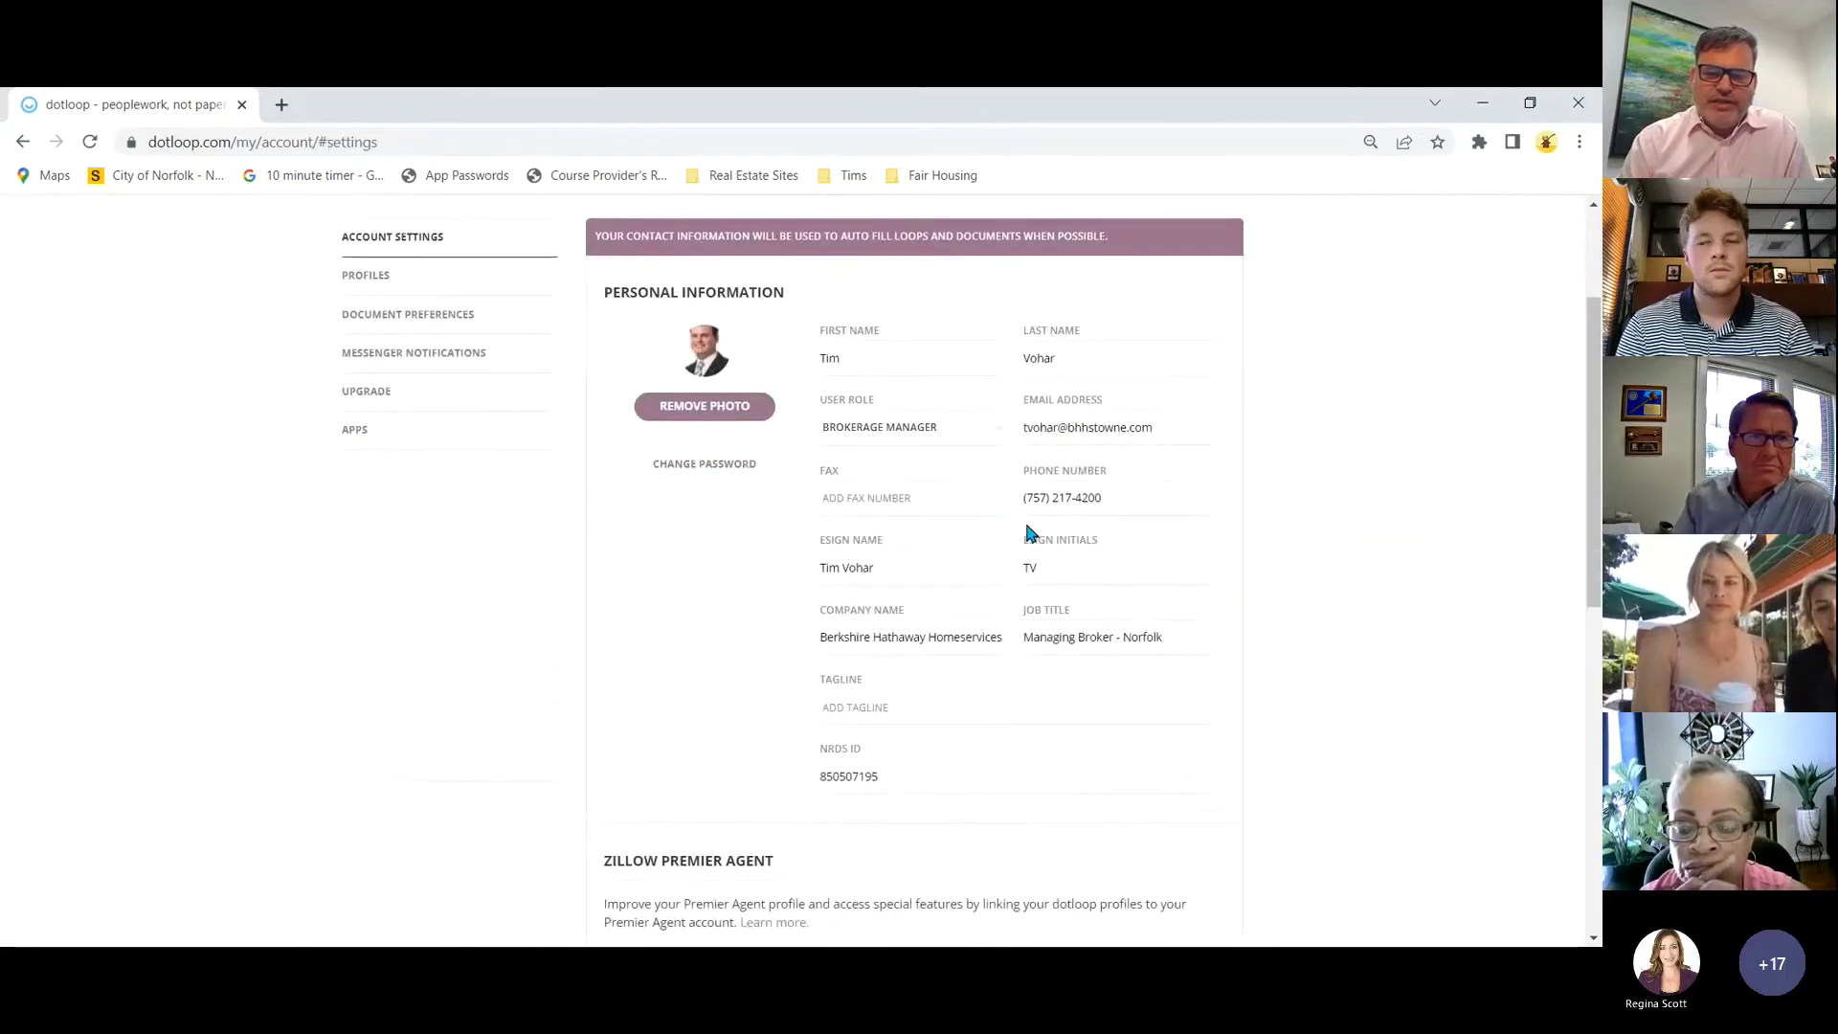
pyautogui.scroll(-1, 1029, 532)
pyautogui.scroll(-2, 957, 546)
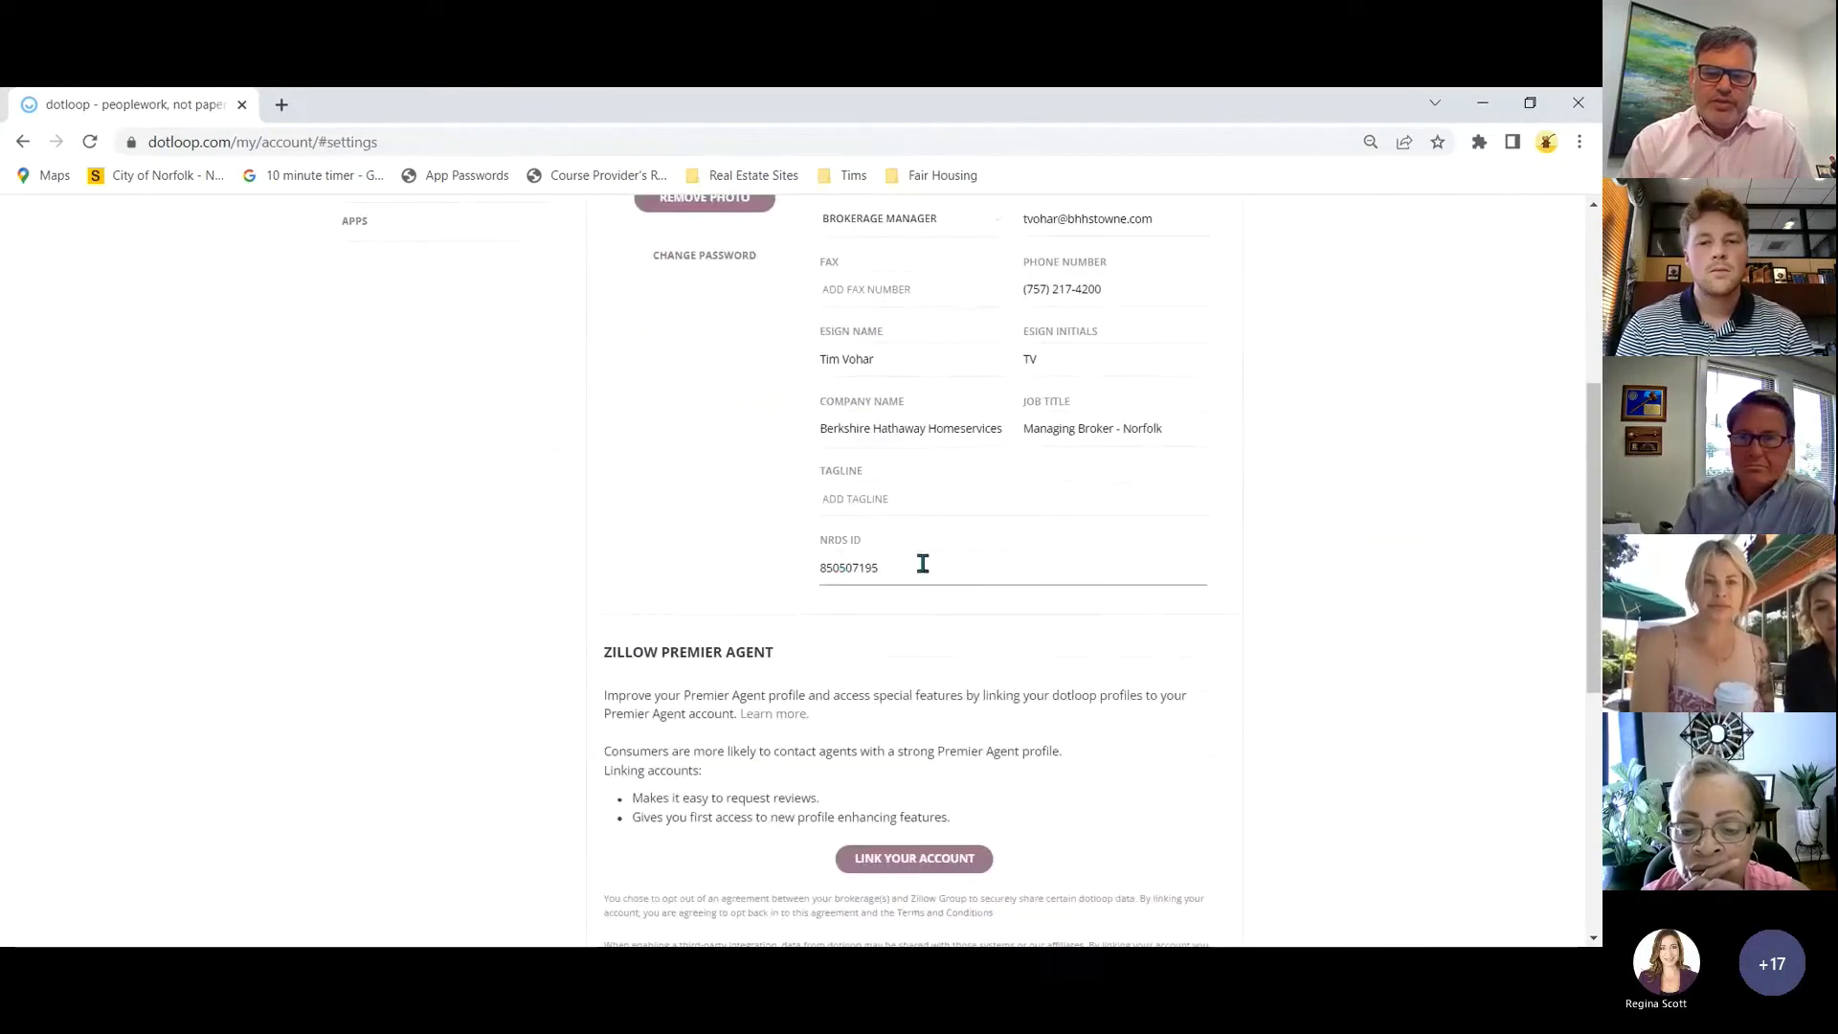
pyautogui.scroll(-1, 974, 546)
pyautogui.scroll(-3, 972, 526)
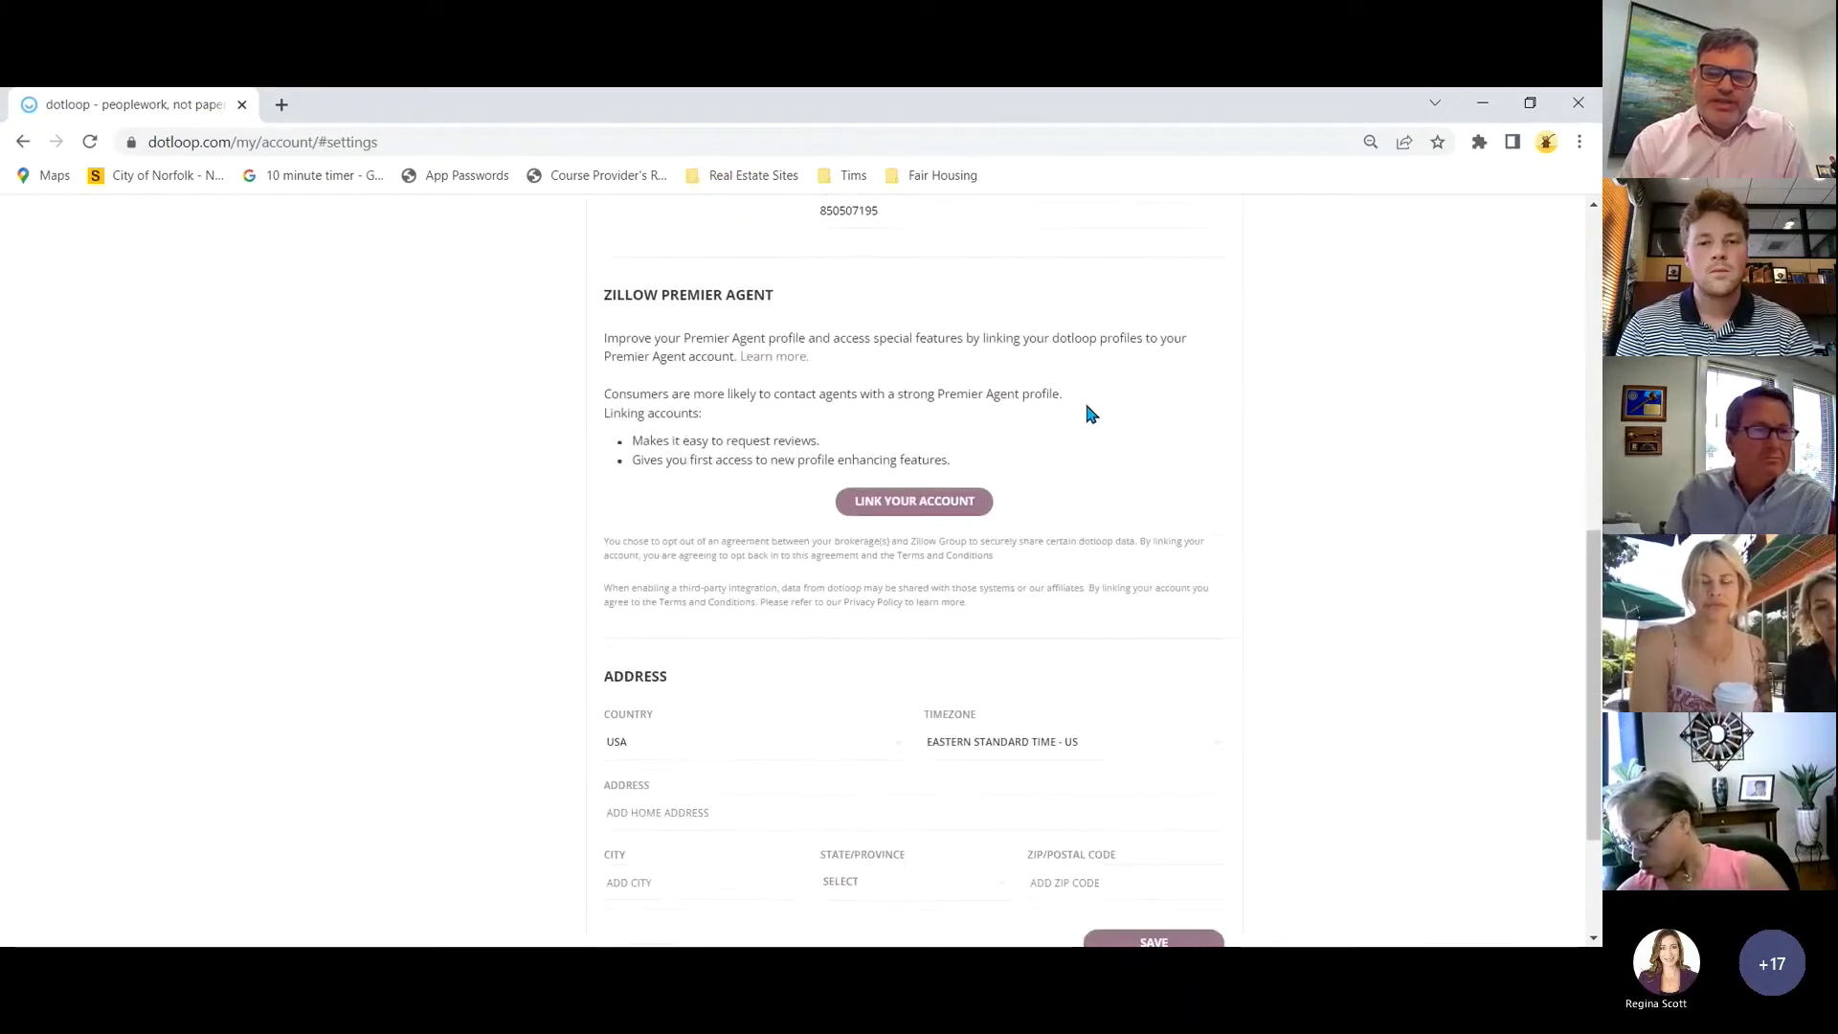
pyautogui.scroll(-2, 1091, 414)
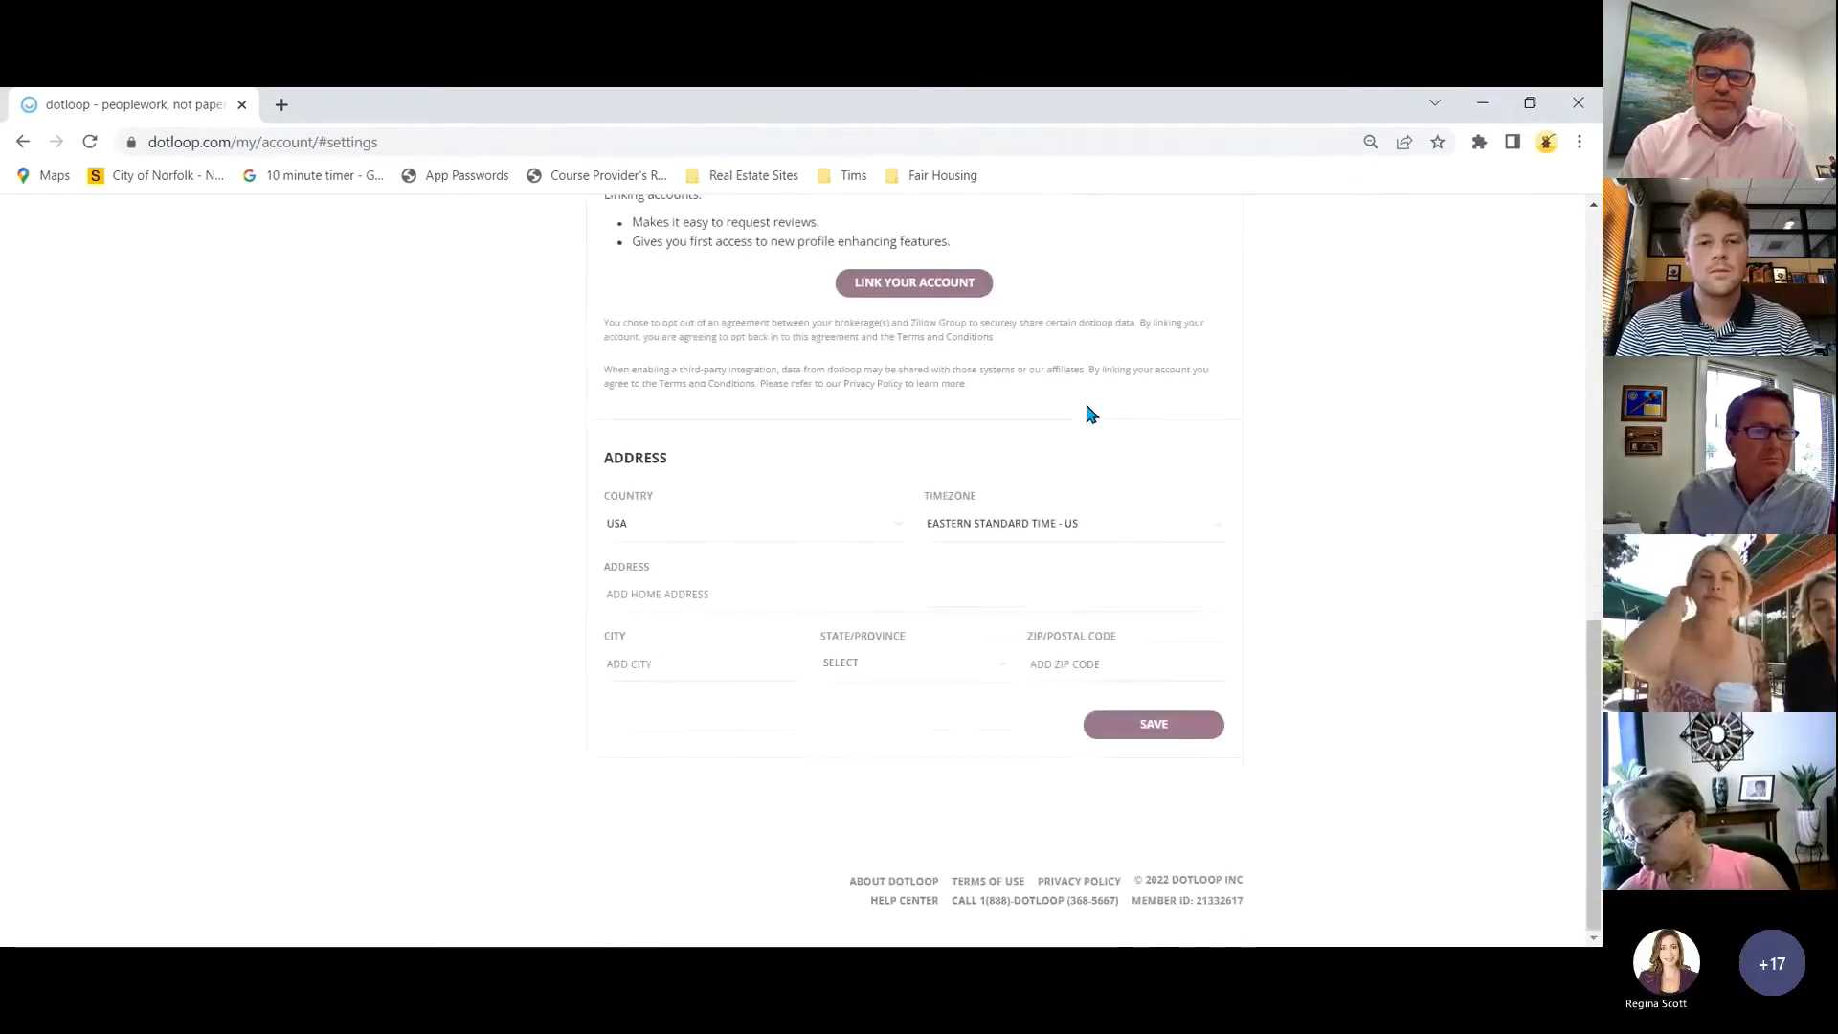
pyautogui.scroll(4, 1091, 413)
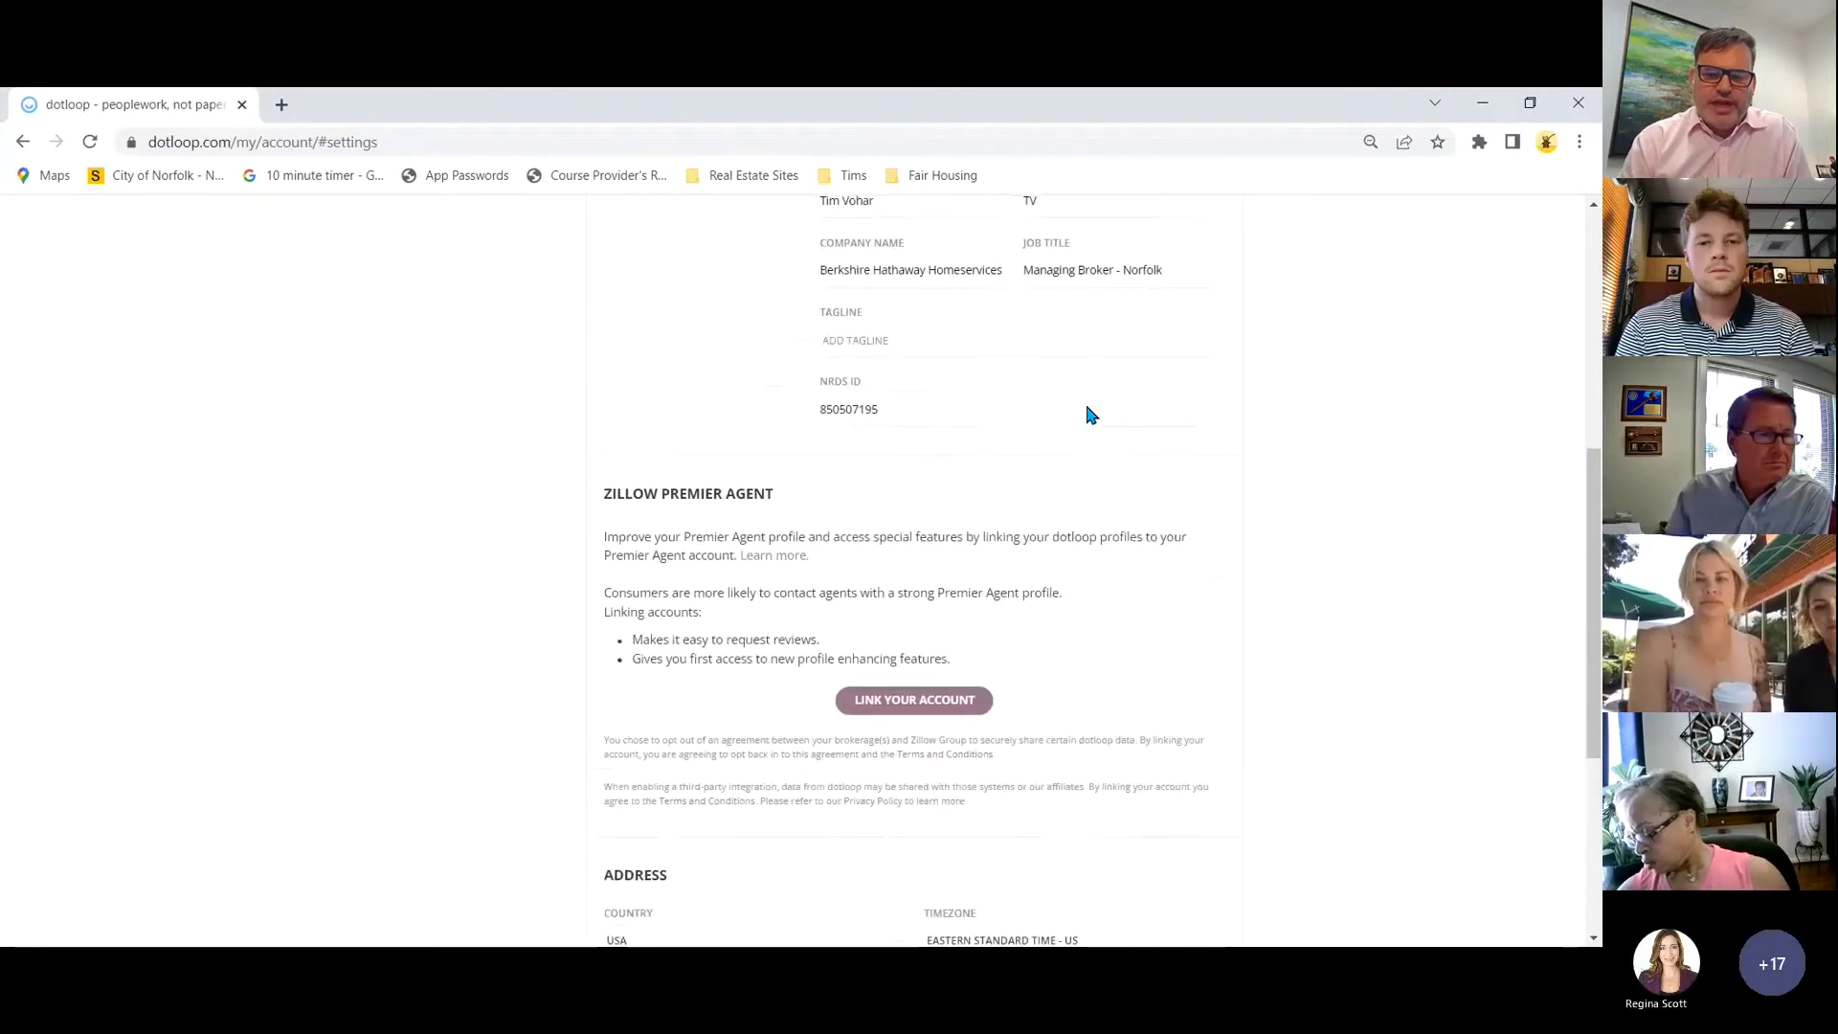
pyautogui.scroll(-1, 1091, 413)
pyautogui.scroll(-2, 1089, 413)
pyautogui.scroll(1, 1088, 414)
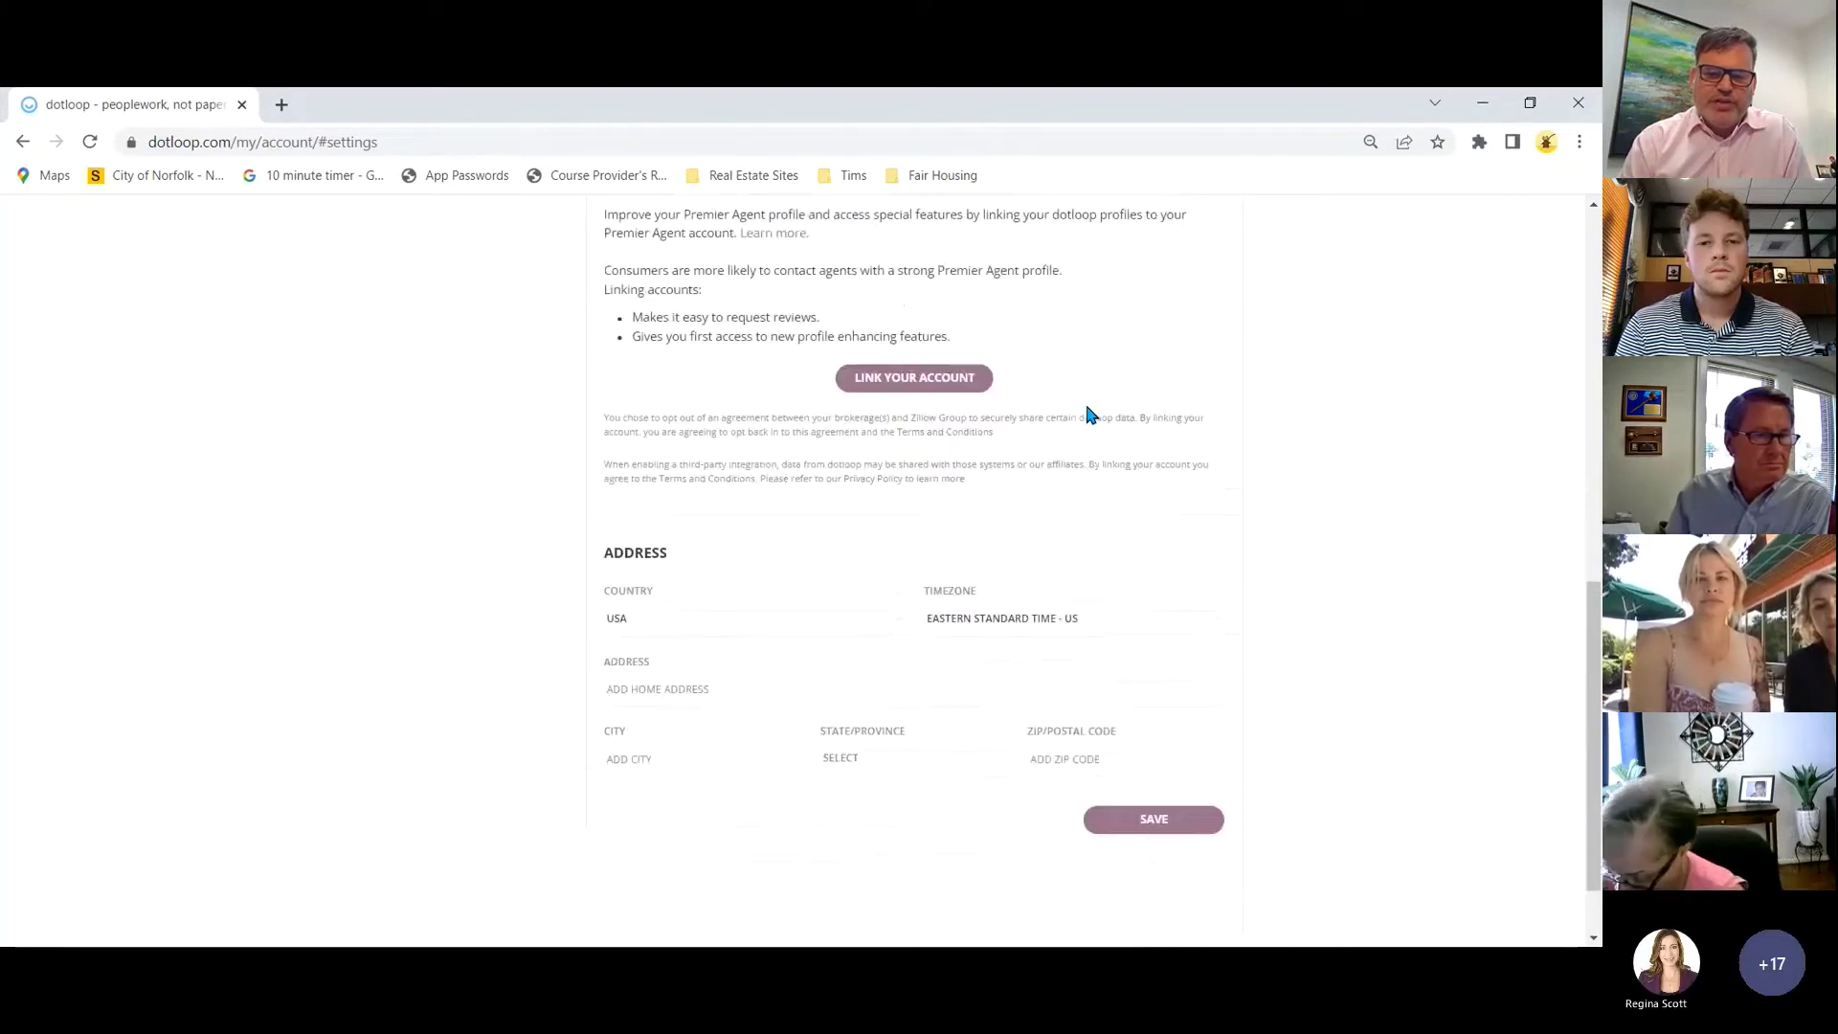
pyautogui.scroll(10, 1086, 413)
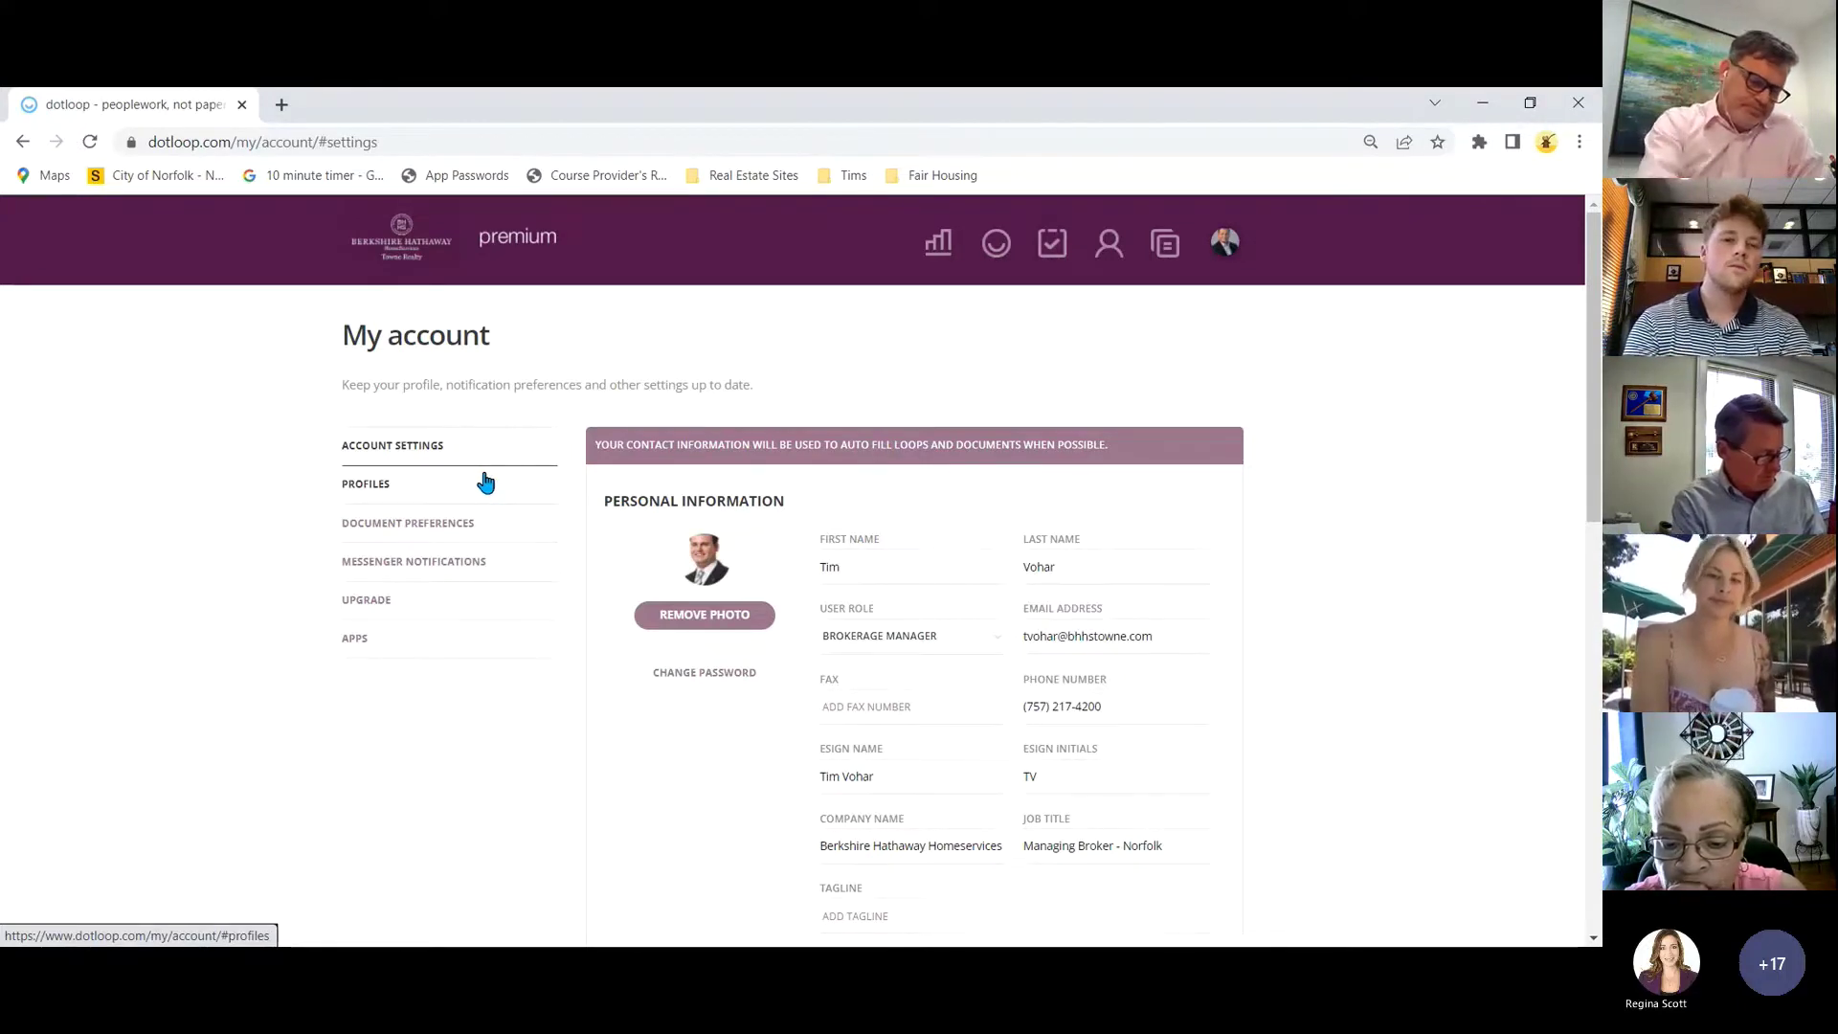
# Step: Check the profile switcher list, then return to the Loops list of transactions
pyautogui.click(1226, 245)
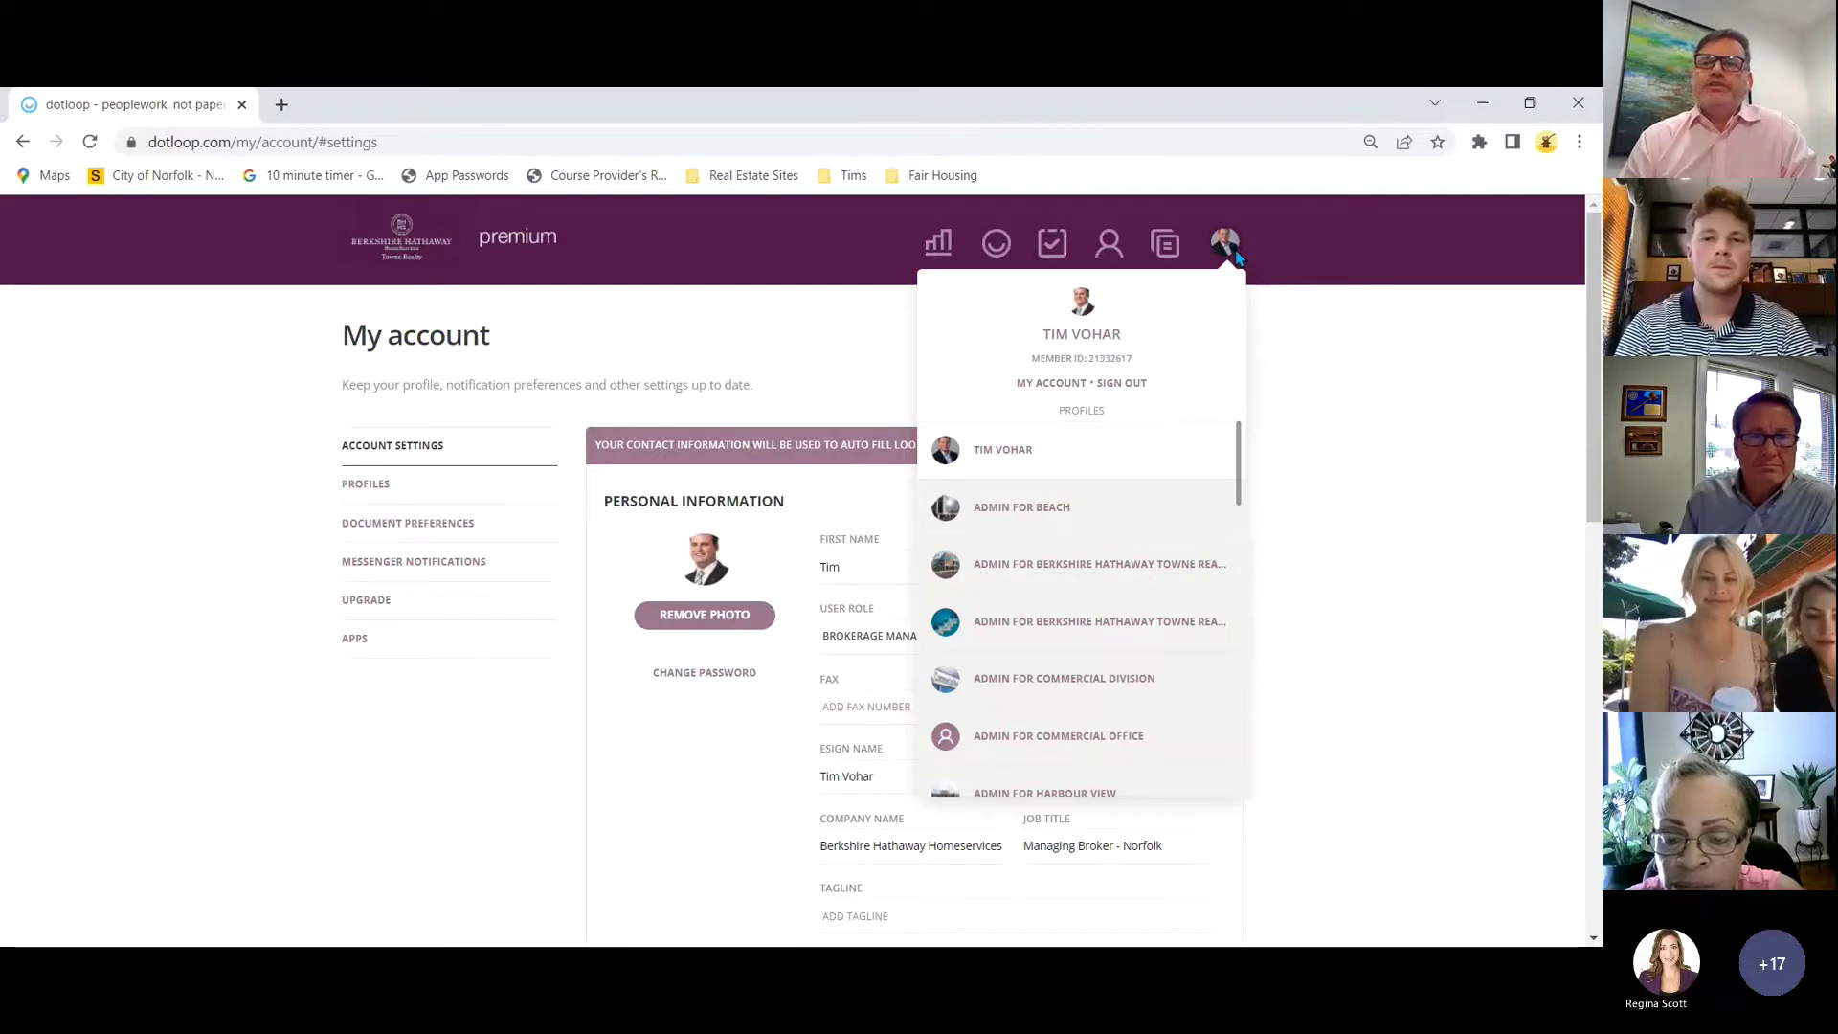
pyautogui.click(1301, 392)
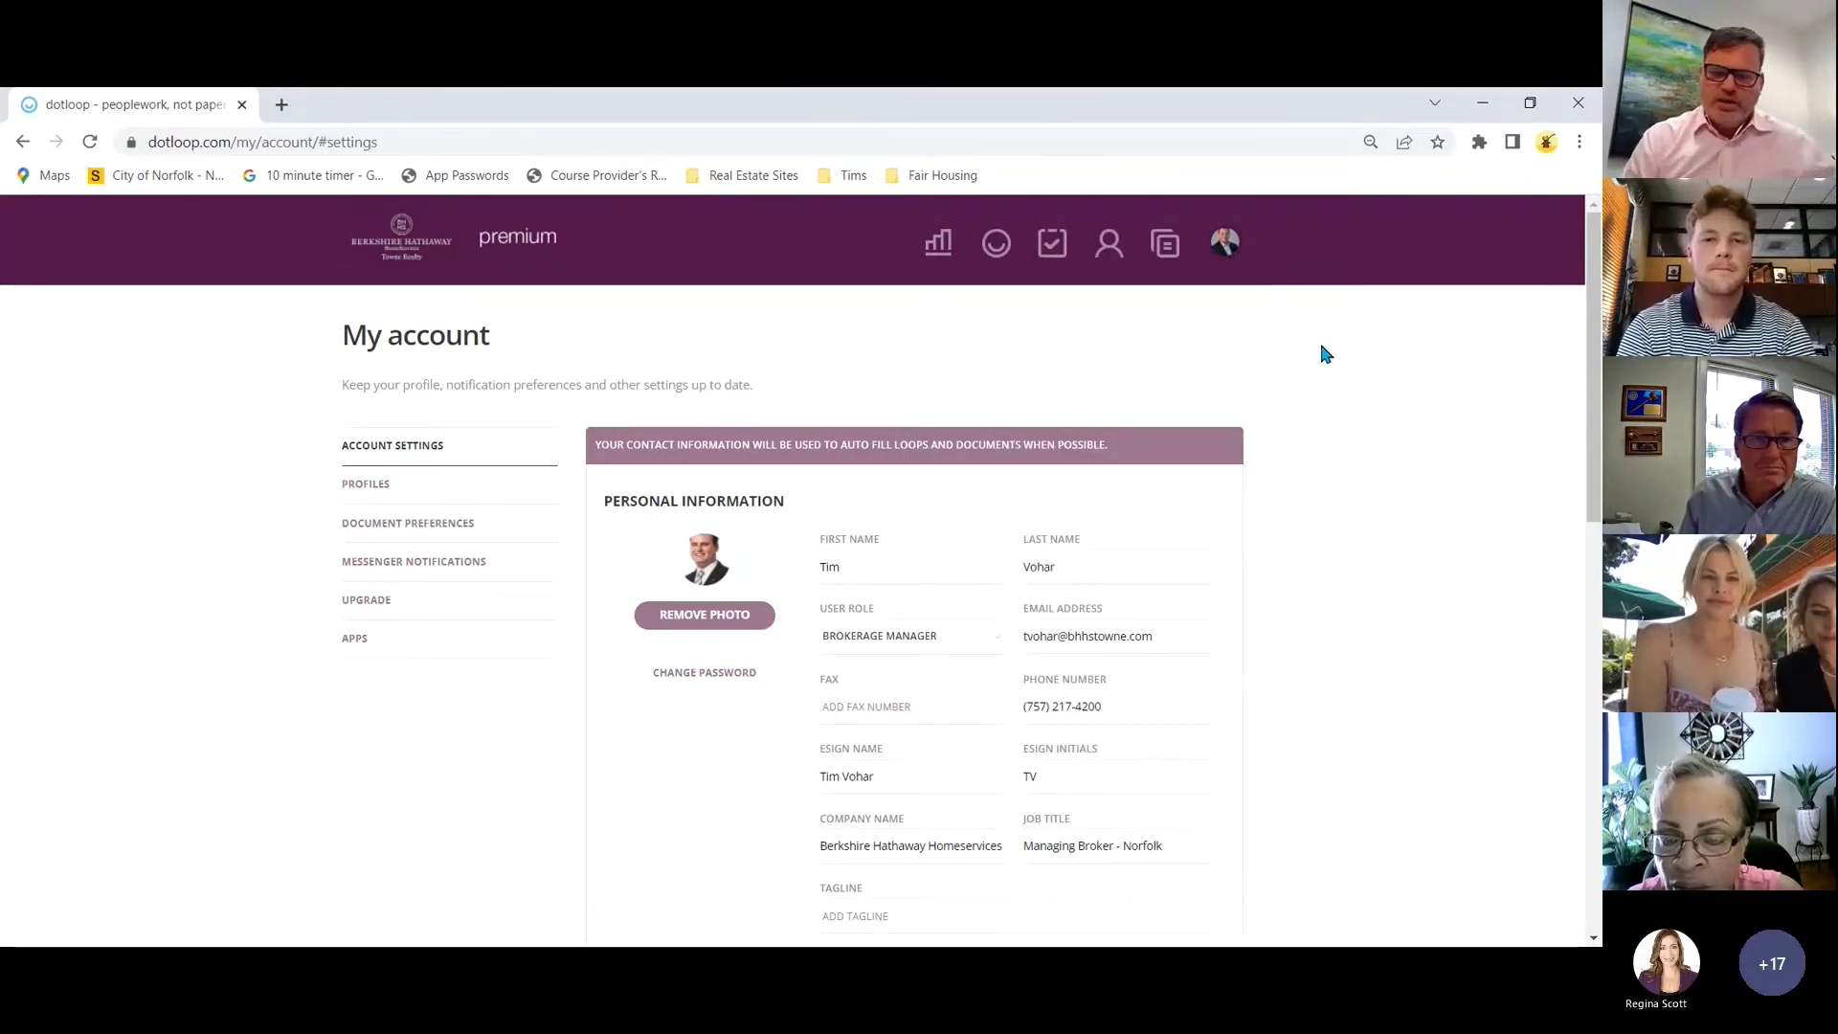
pyautogui.click(1226, 247)
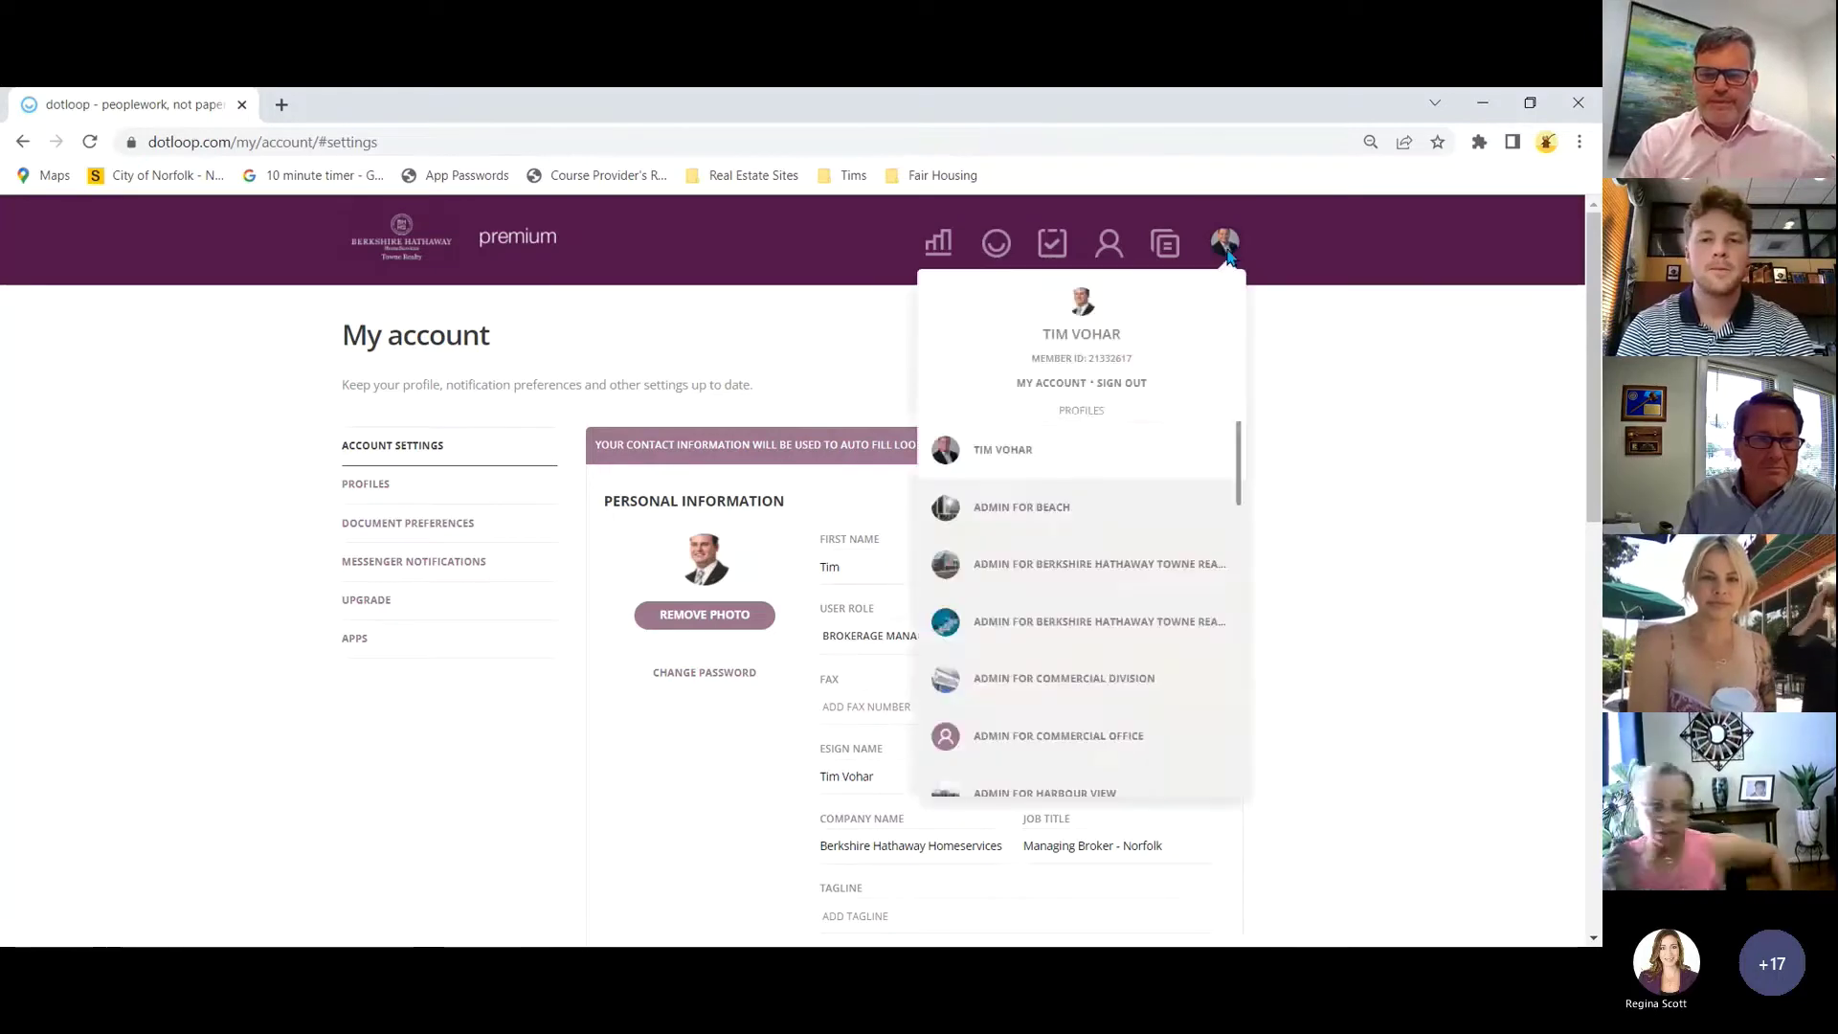
pyautogui.click(996, 246)
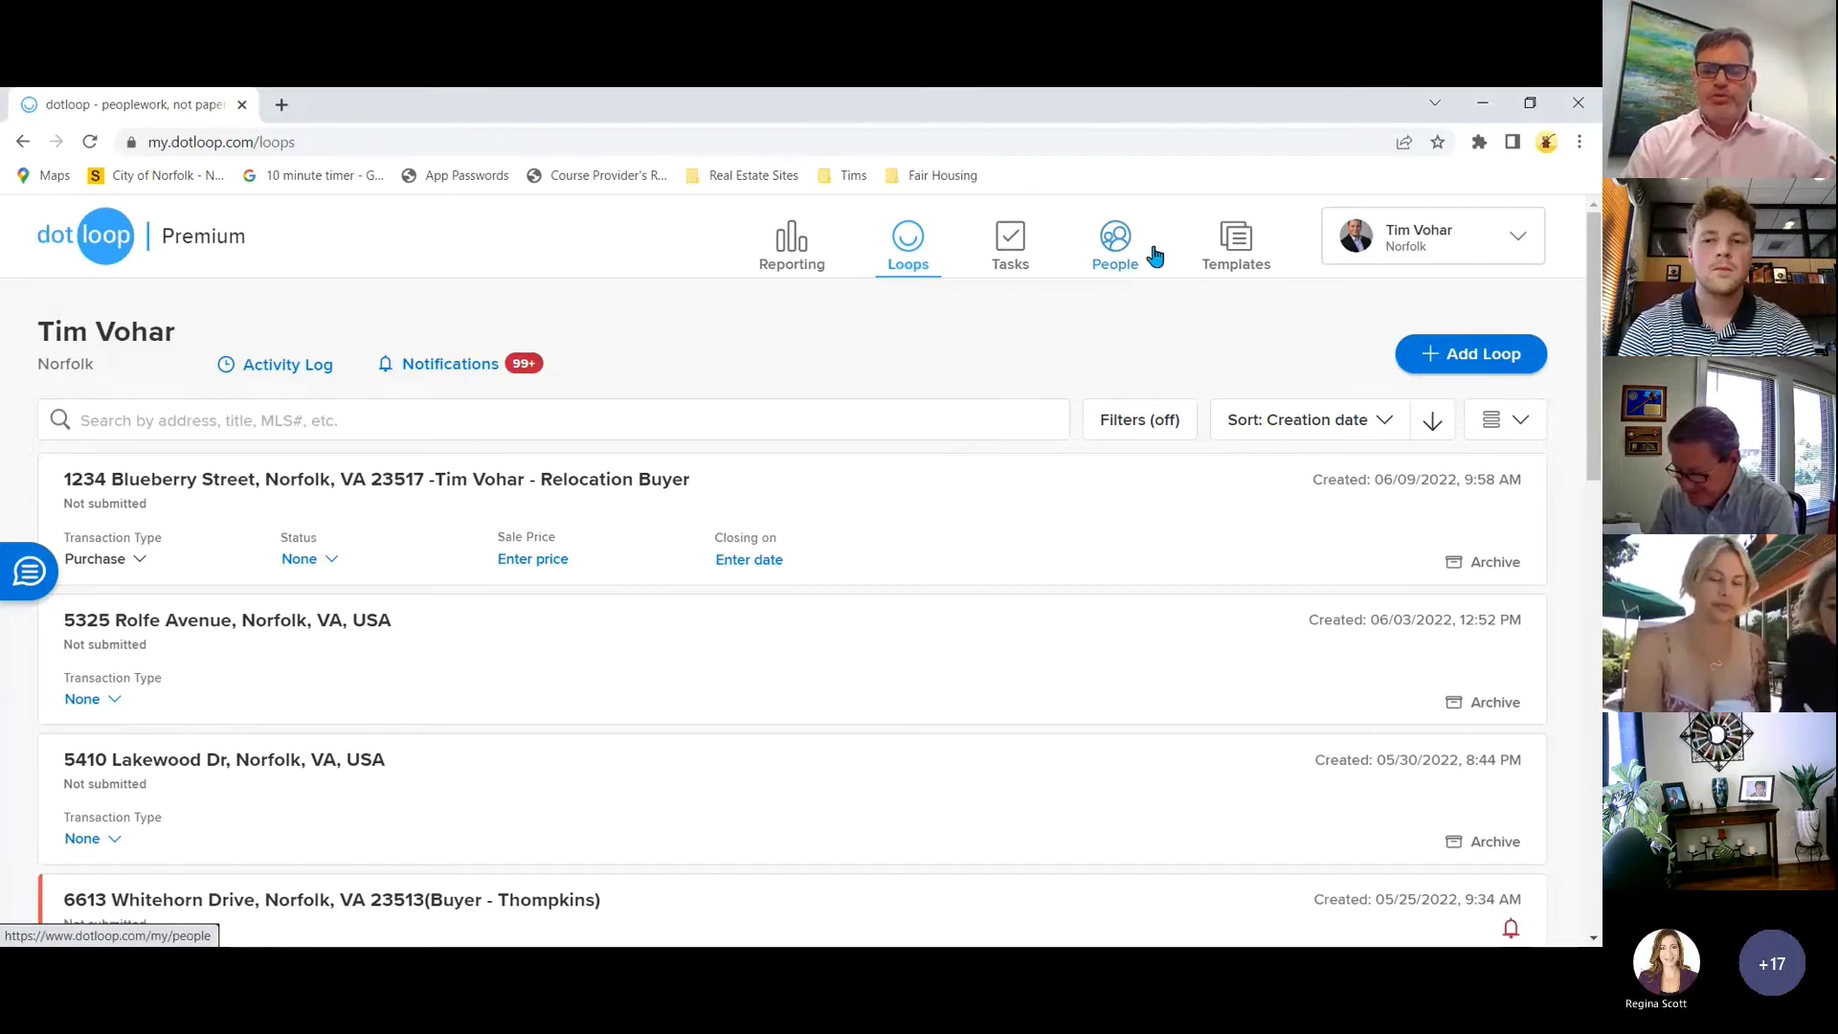
# Step: Filter People contacts by the agent's surname and bring up a contact's delete option
pyautogui.click(1119, 251)
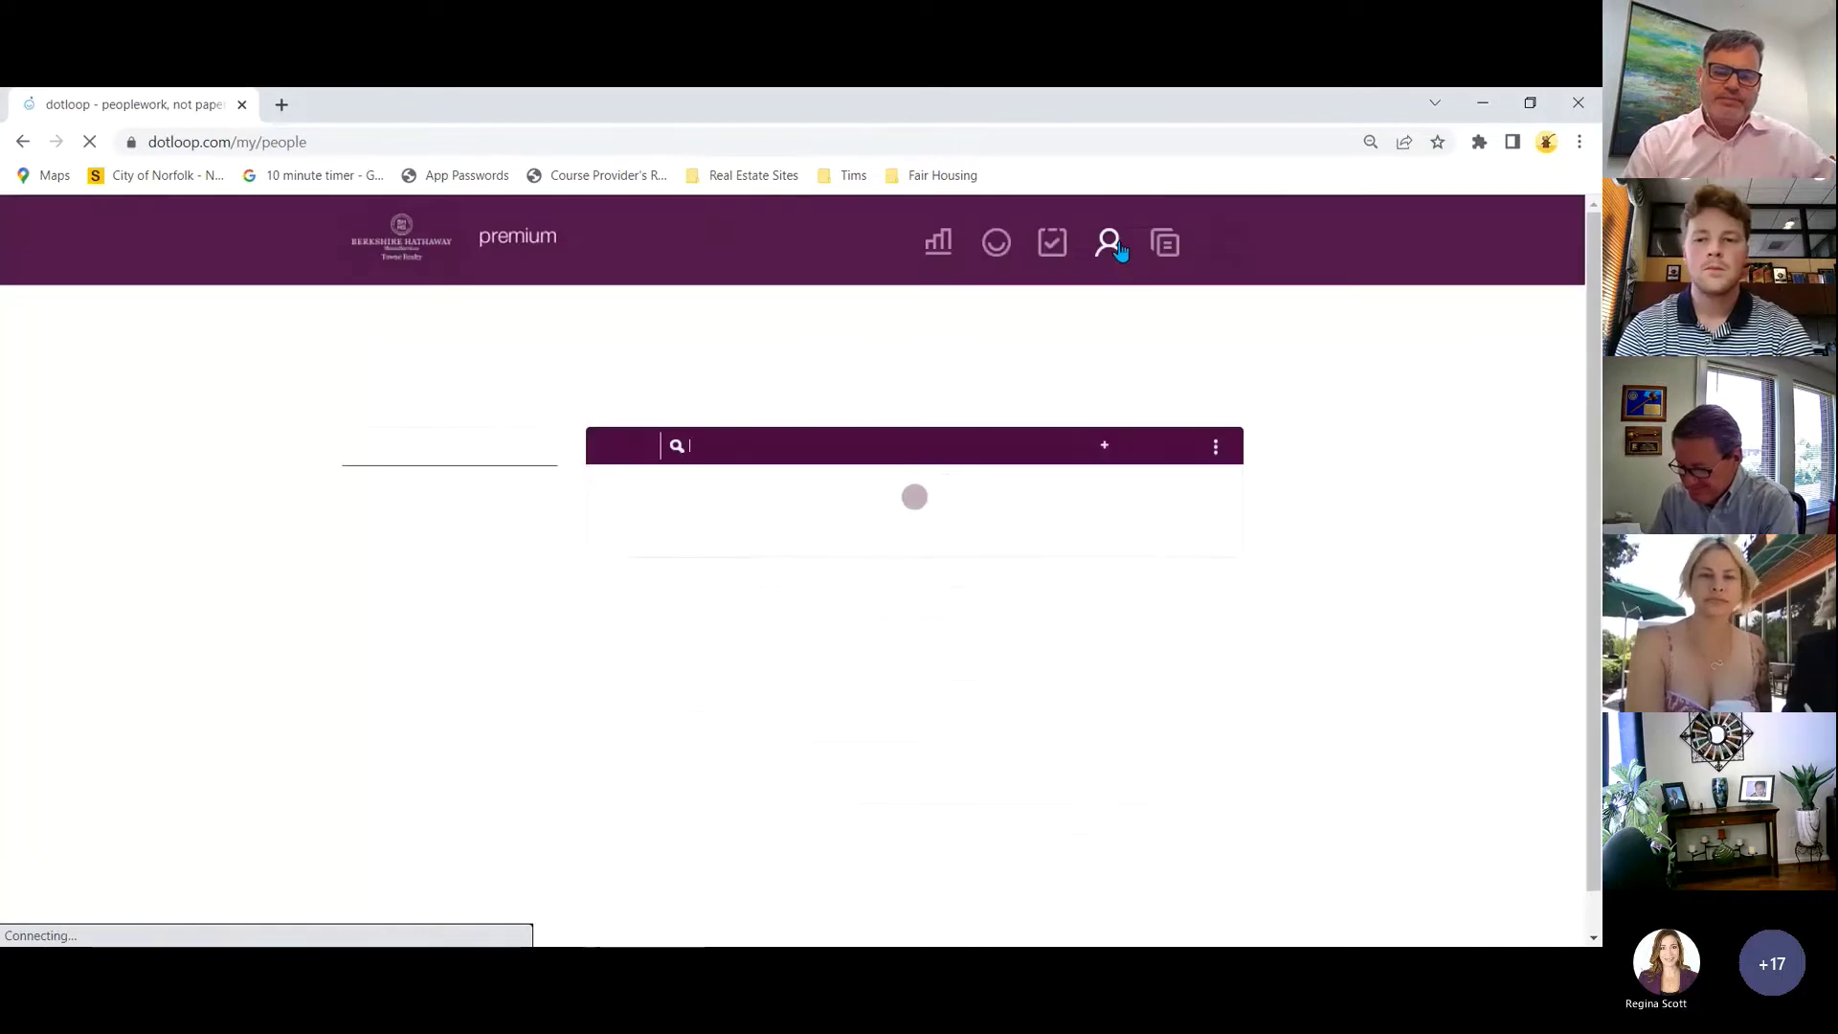
pyautogui.click(751, 447)
pyautogui.write('voh')
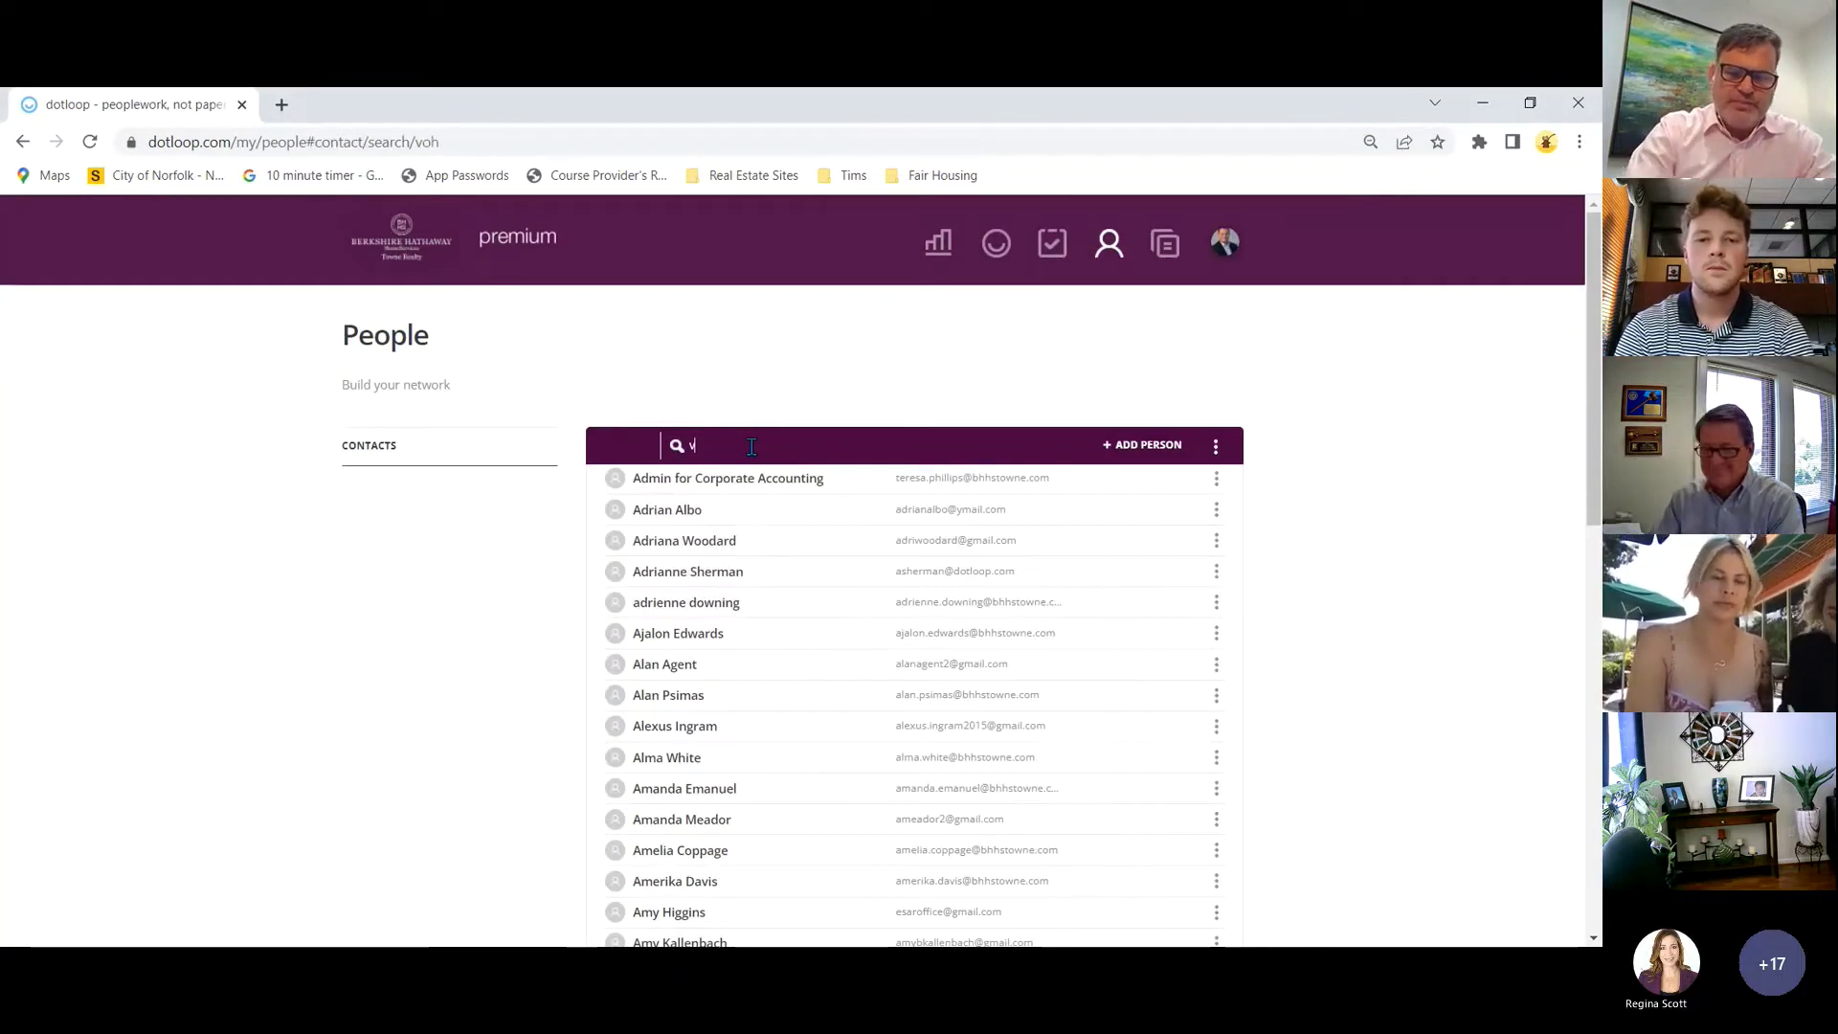
pyautogui.click(776, 520)
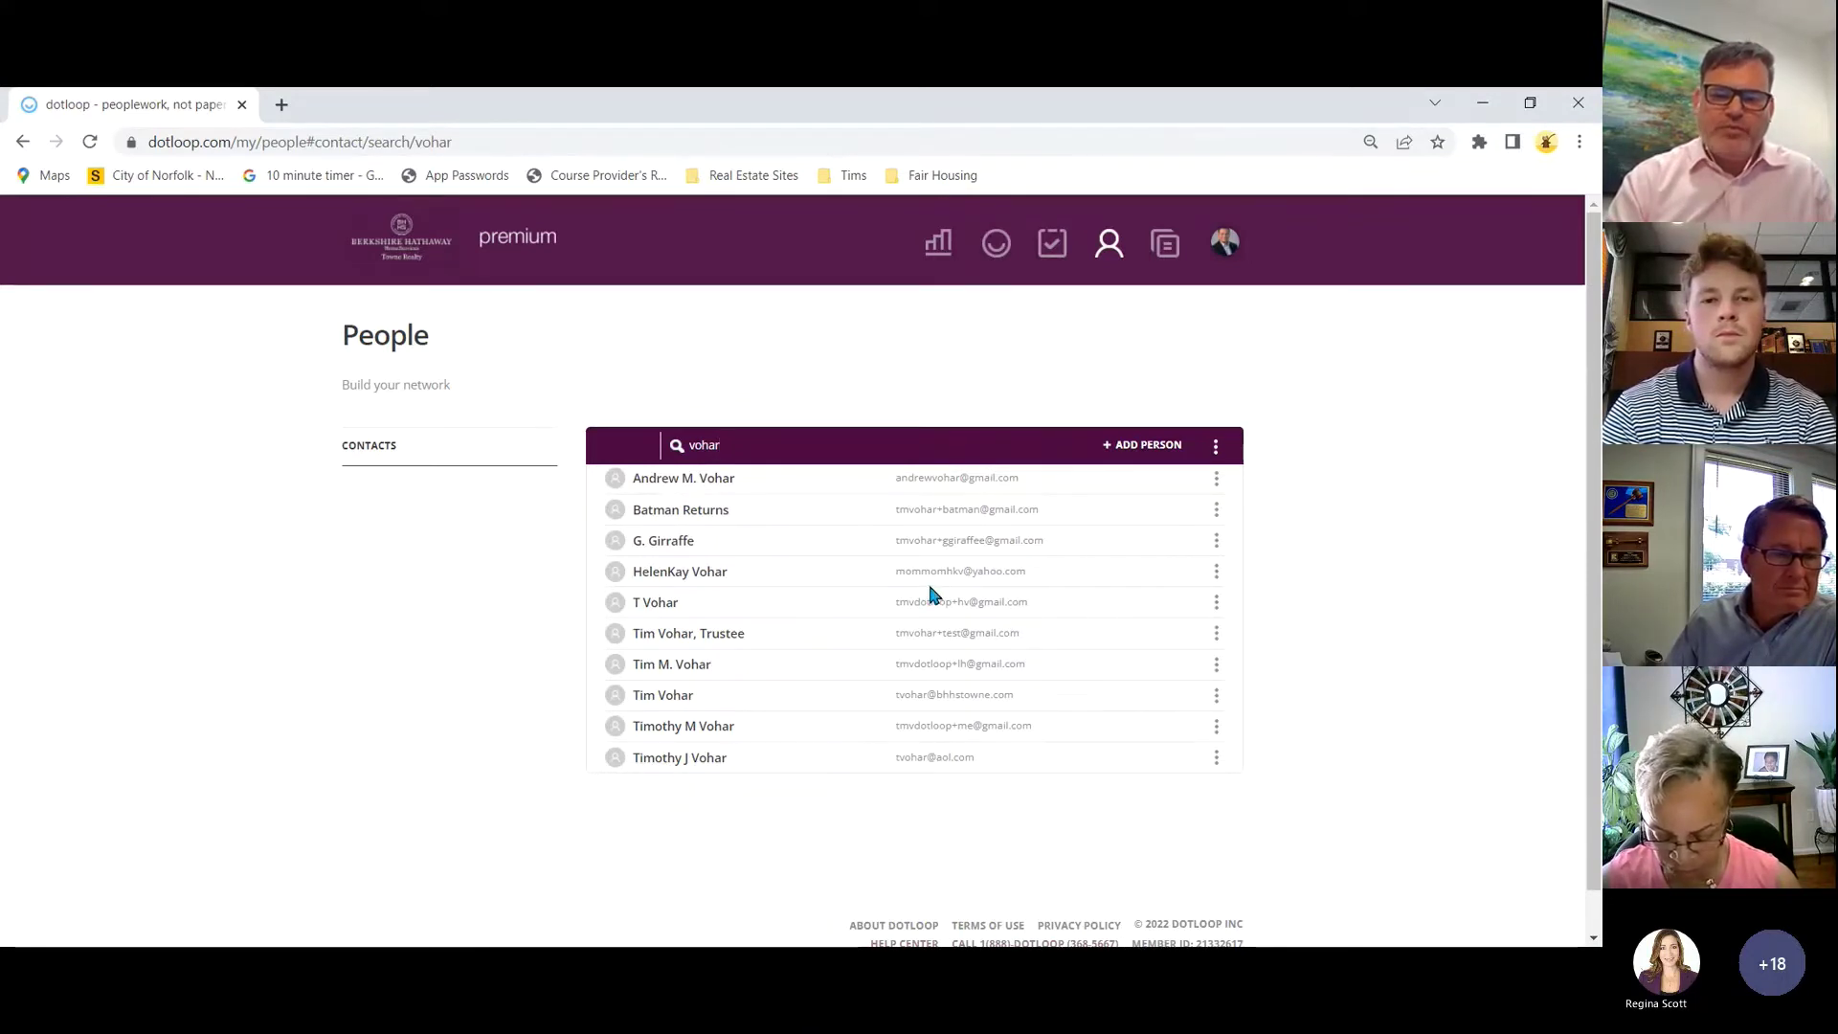
pyautogui.click(1217, 602)
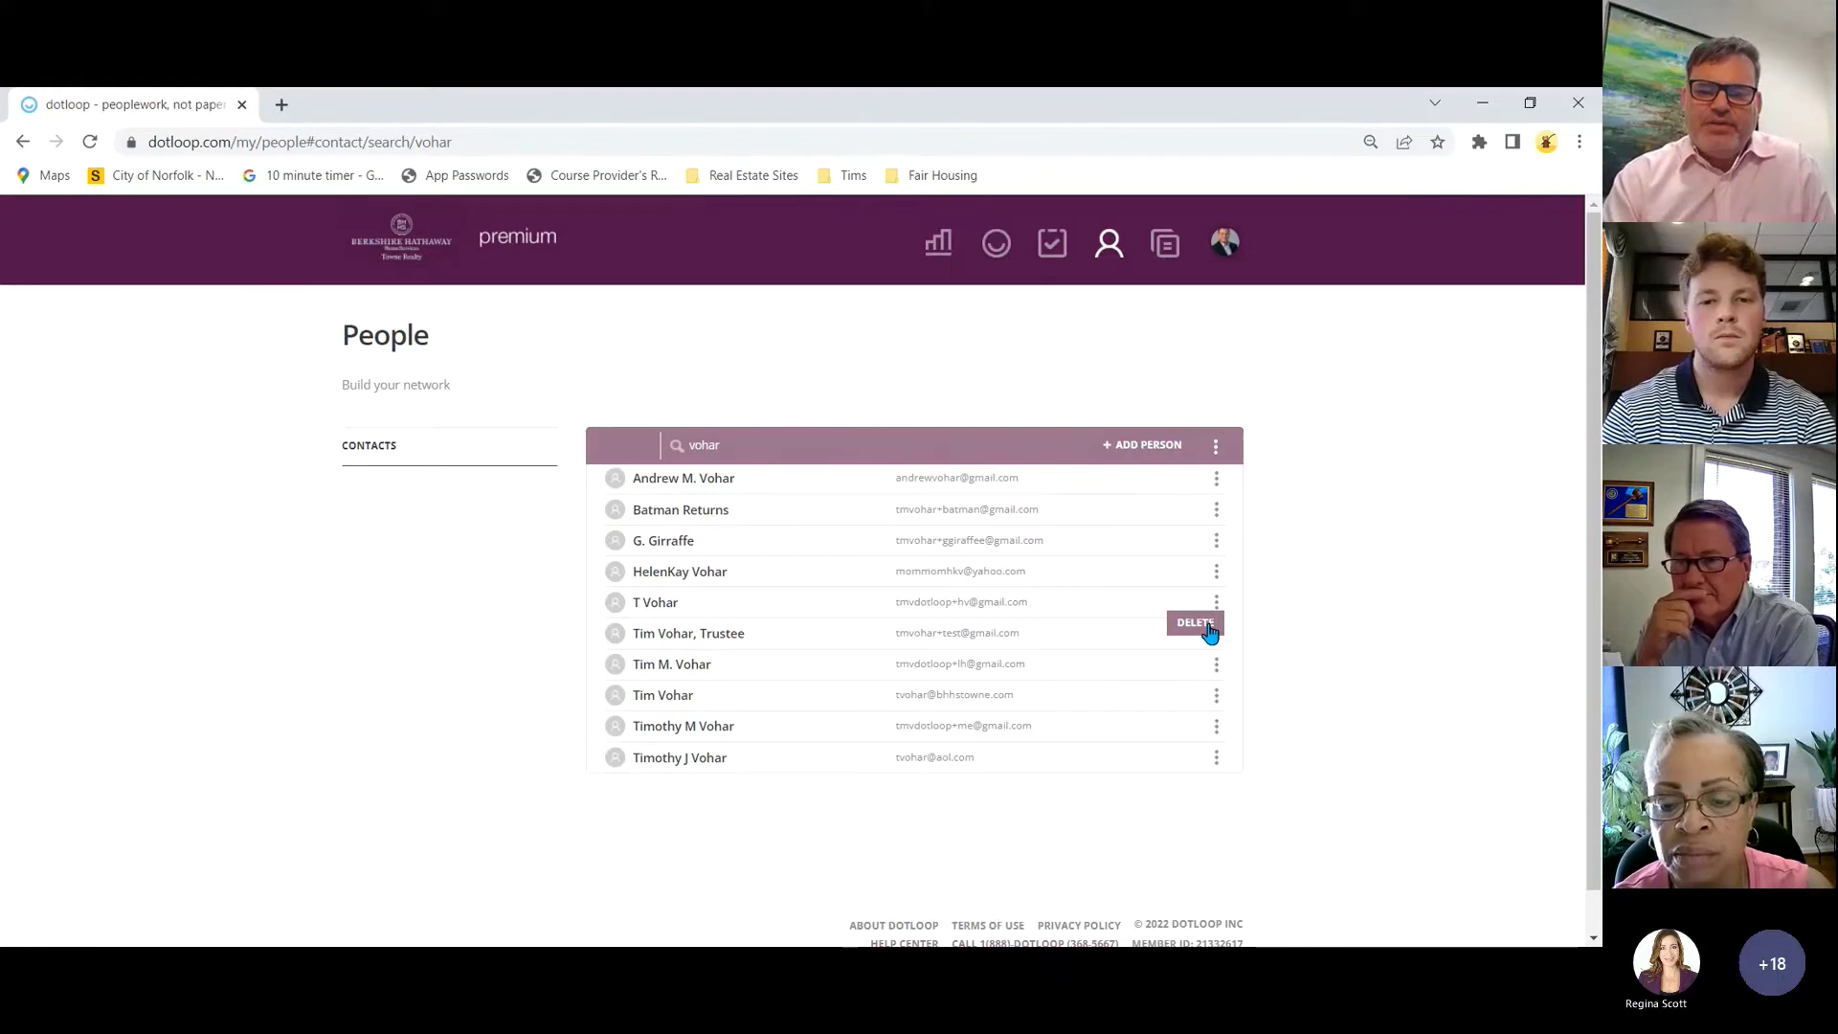
pyautogui.click(1150, 454)
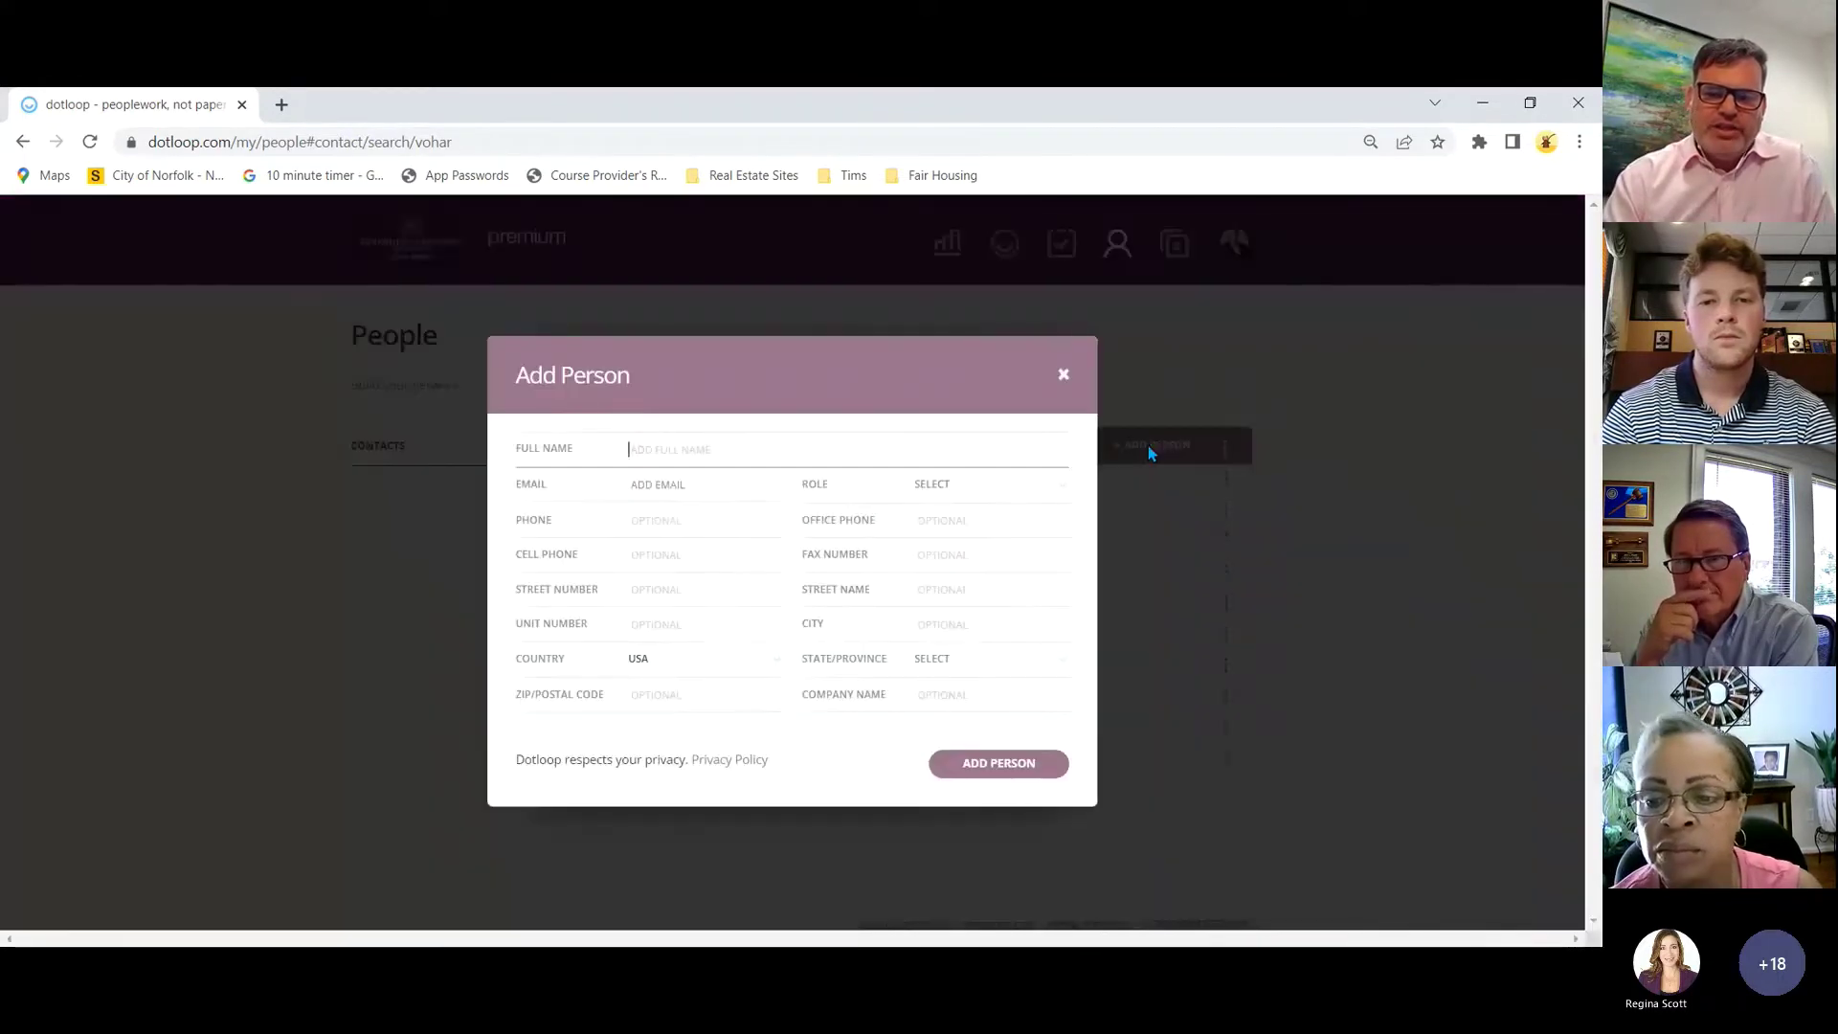
pyautogui.click(643, 443)
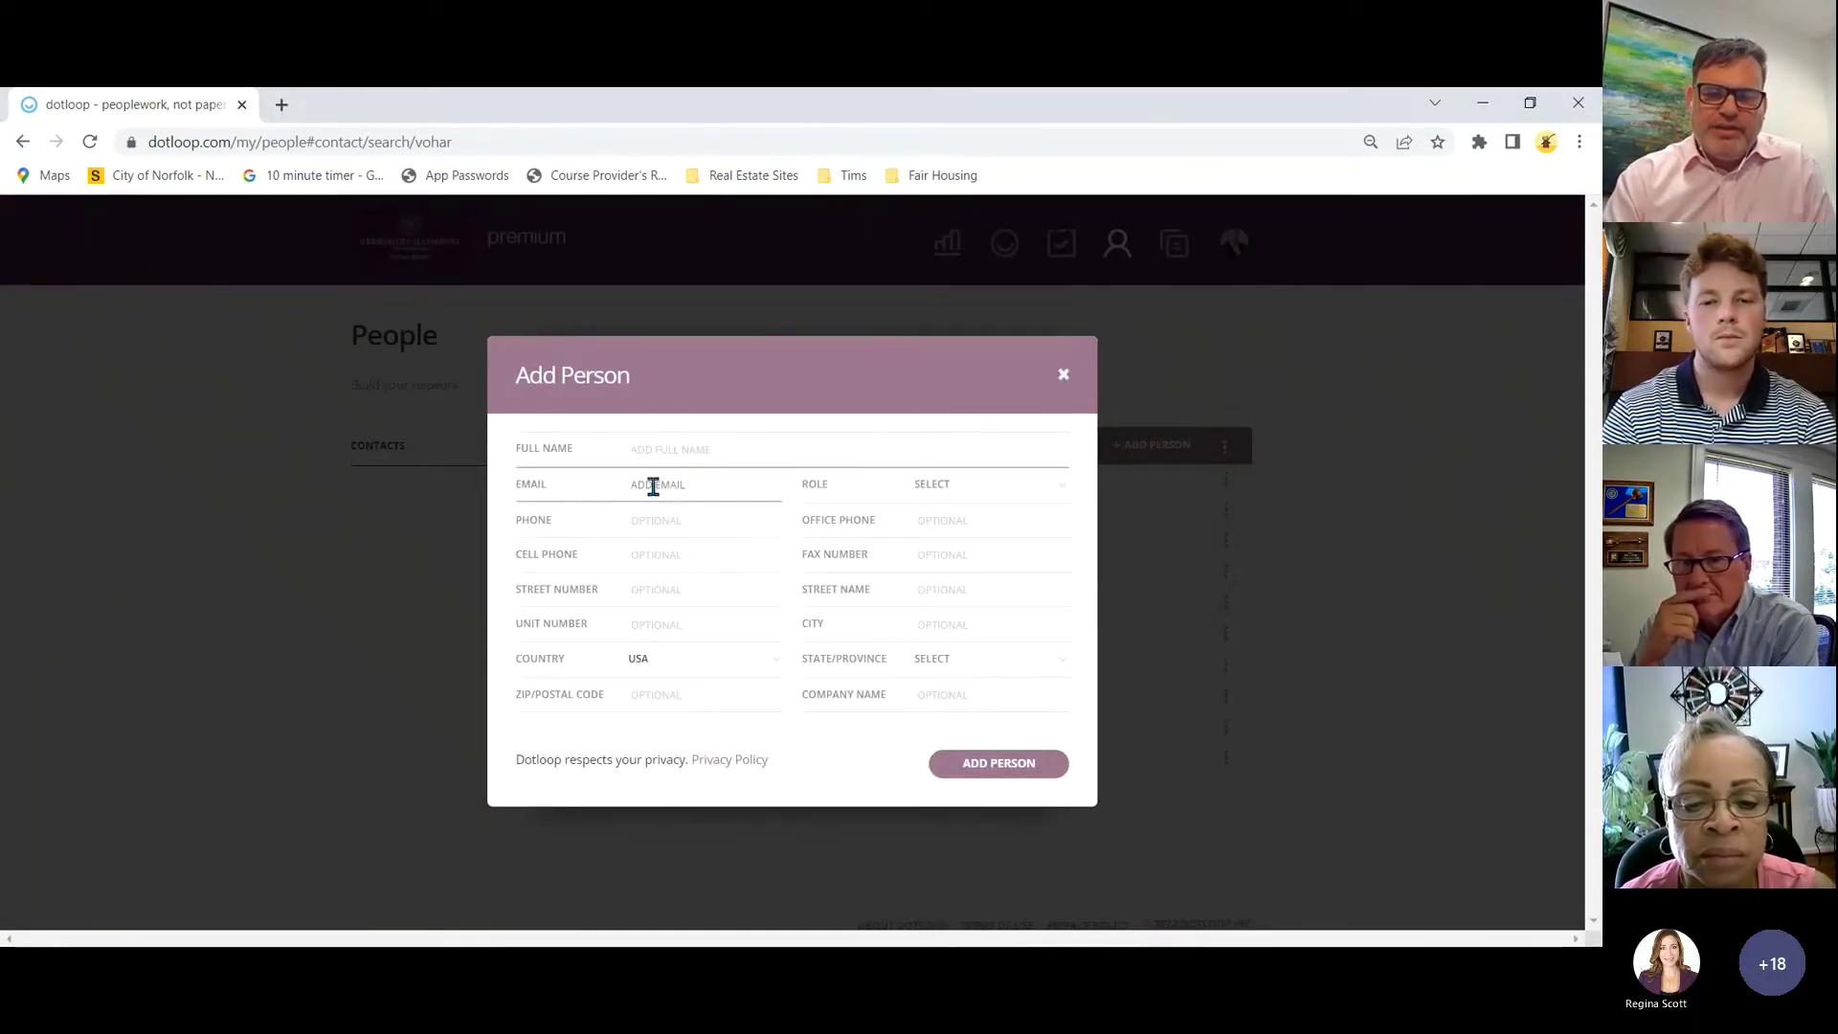
pyautogui.click(1063, 489)
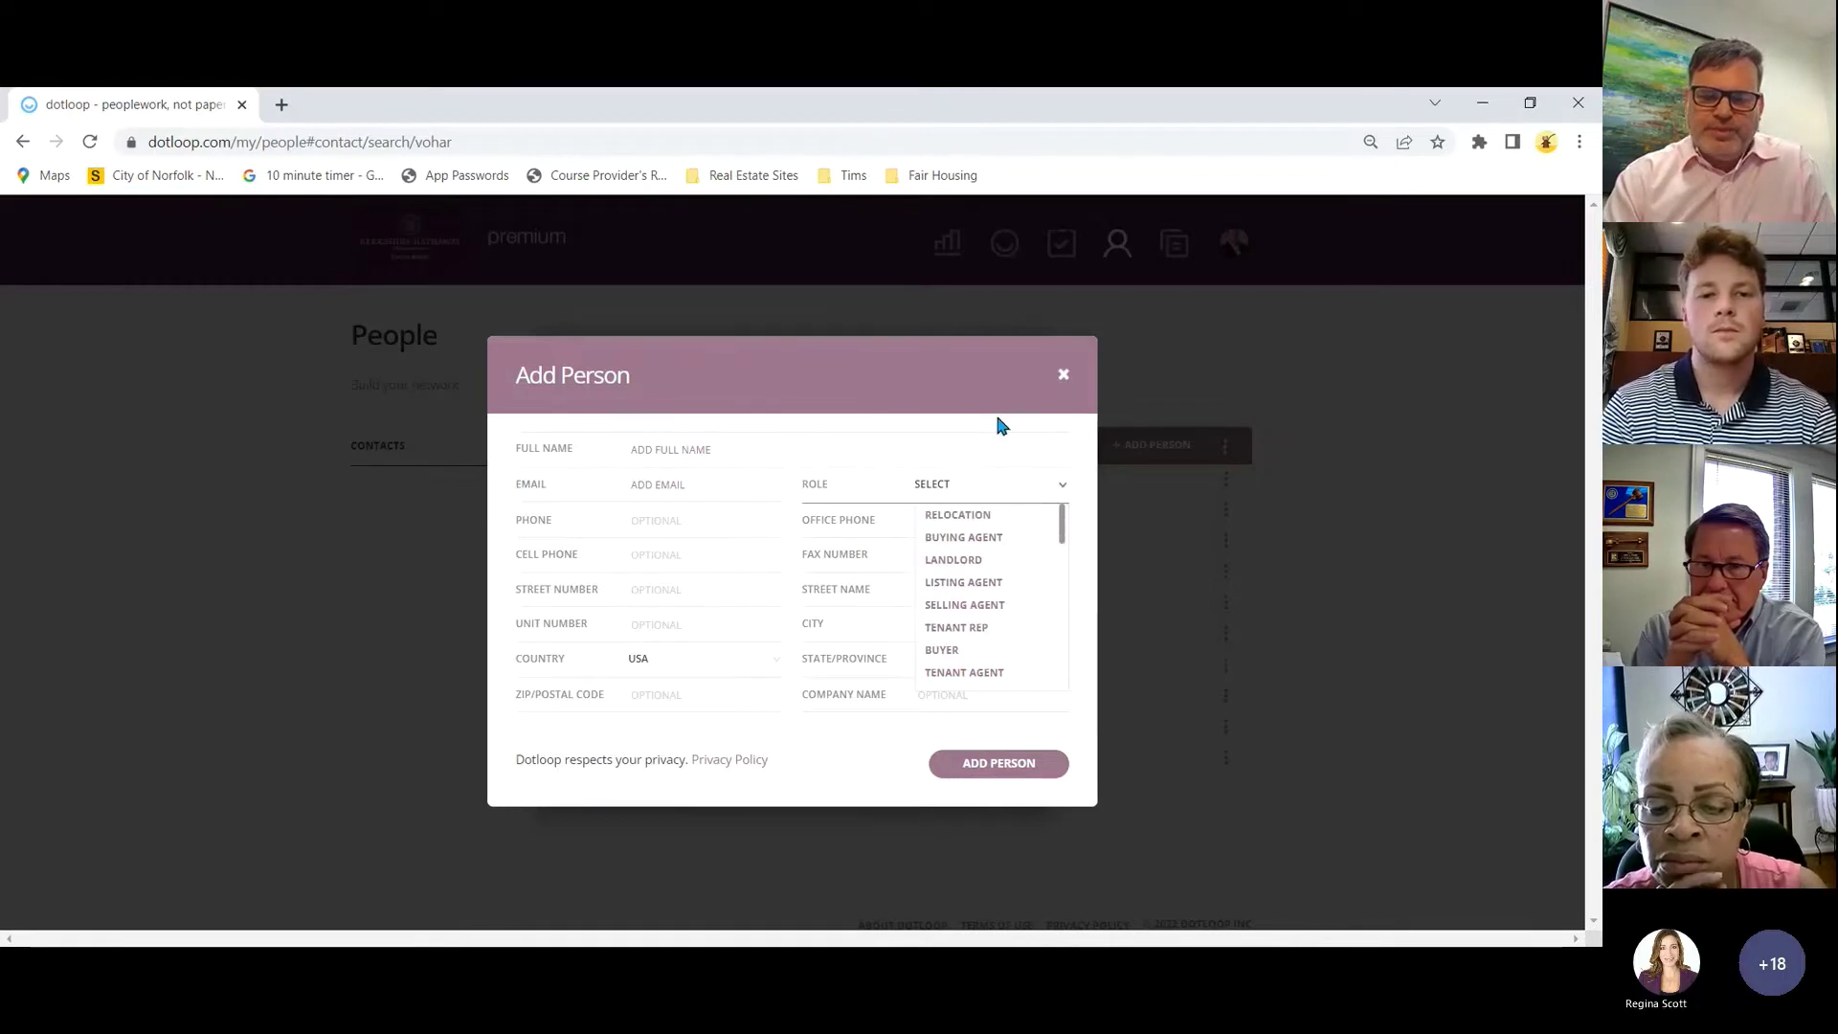
pyautogui.click(967, 372)
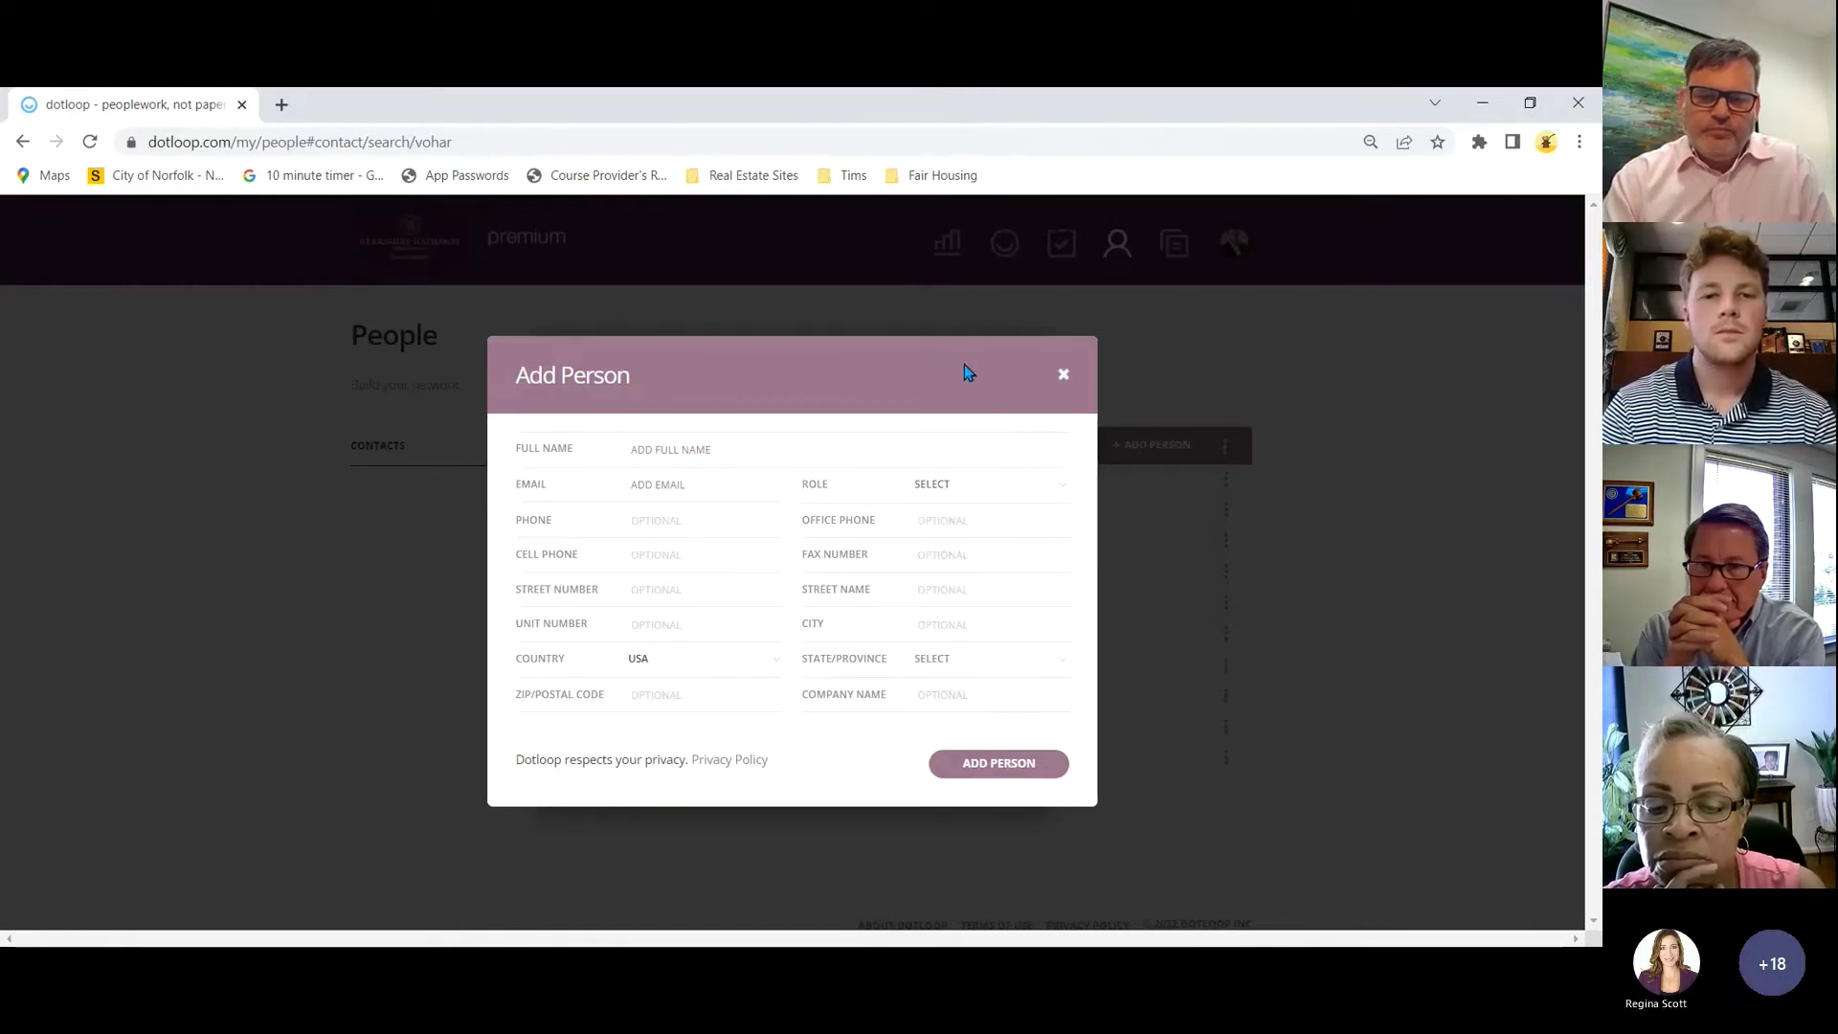
pyautogui.click(1063, 375)
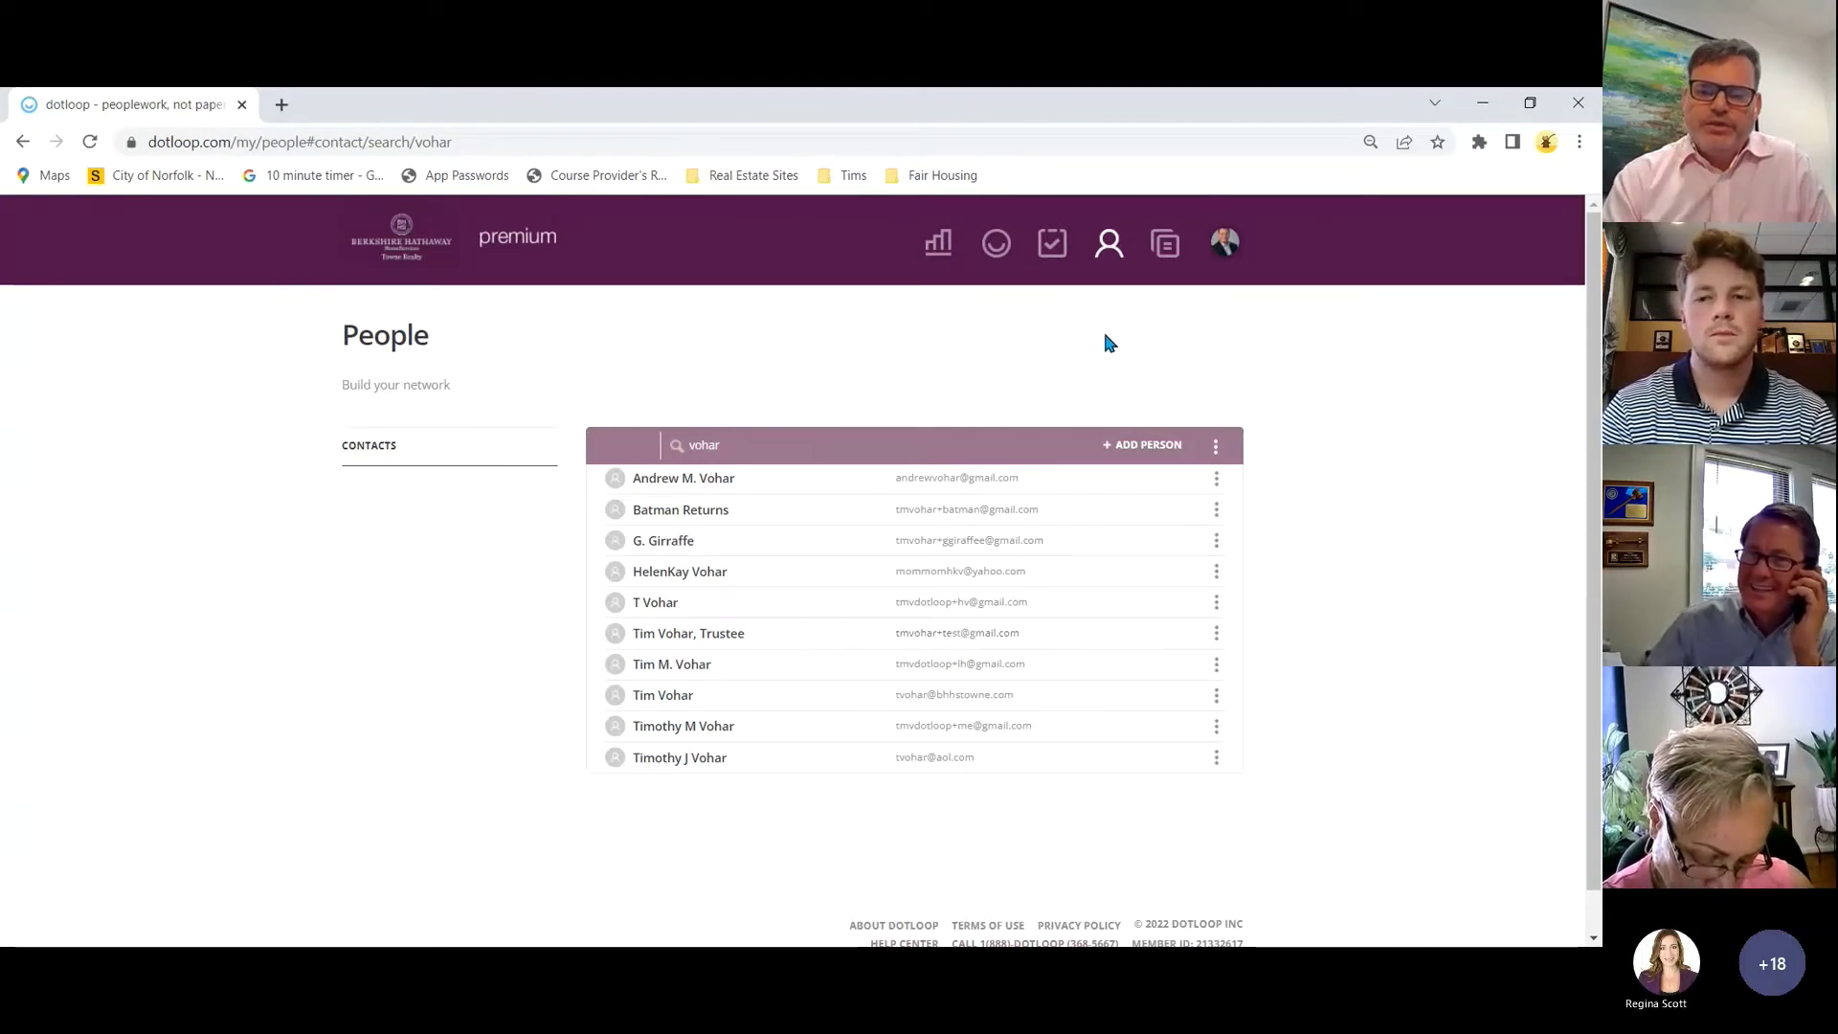
# Step: Open the 1234 Blueberry Street loop from Loops and scroll to its People section
pyautogui.click(1001, 245)
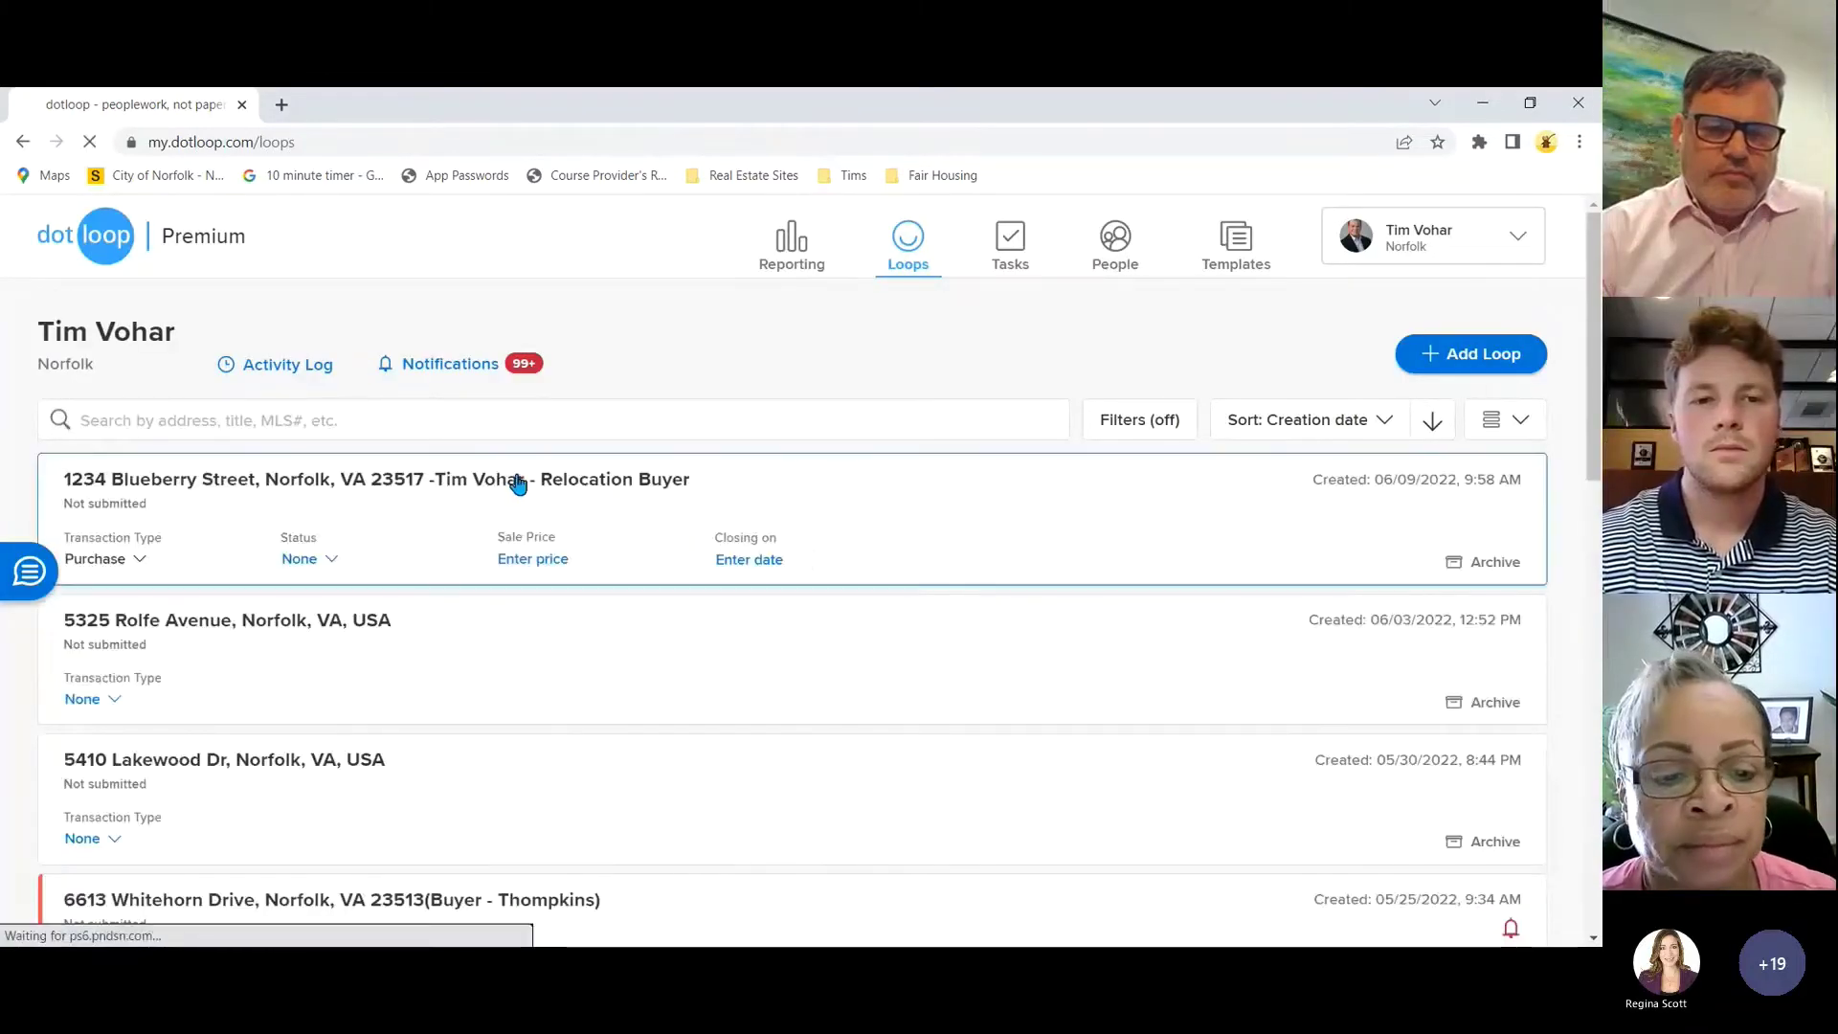
pyautogui.click(518, 484)
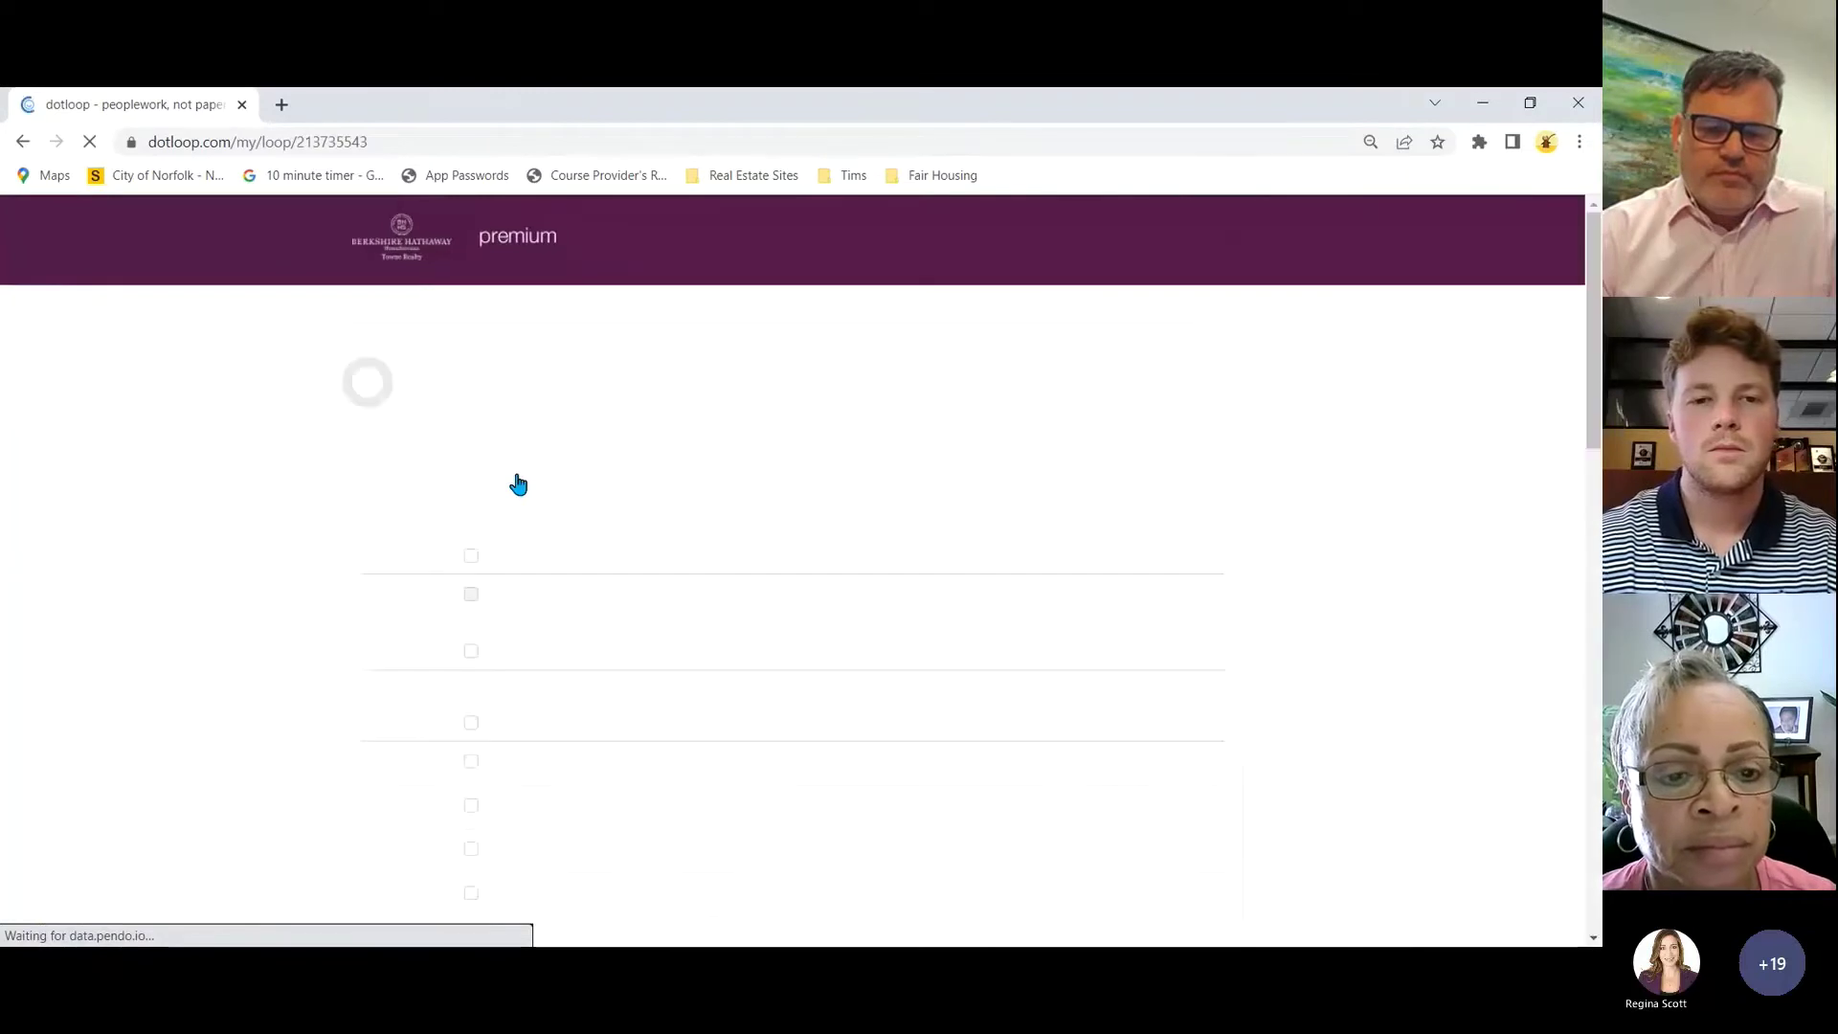
pyautogui.scroll(-15, 823, 557)
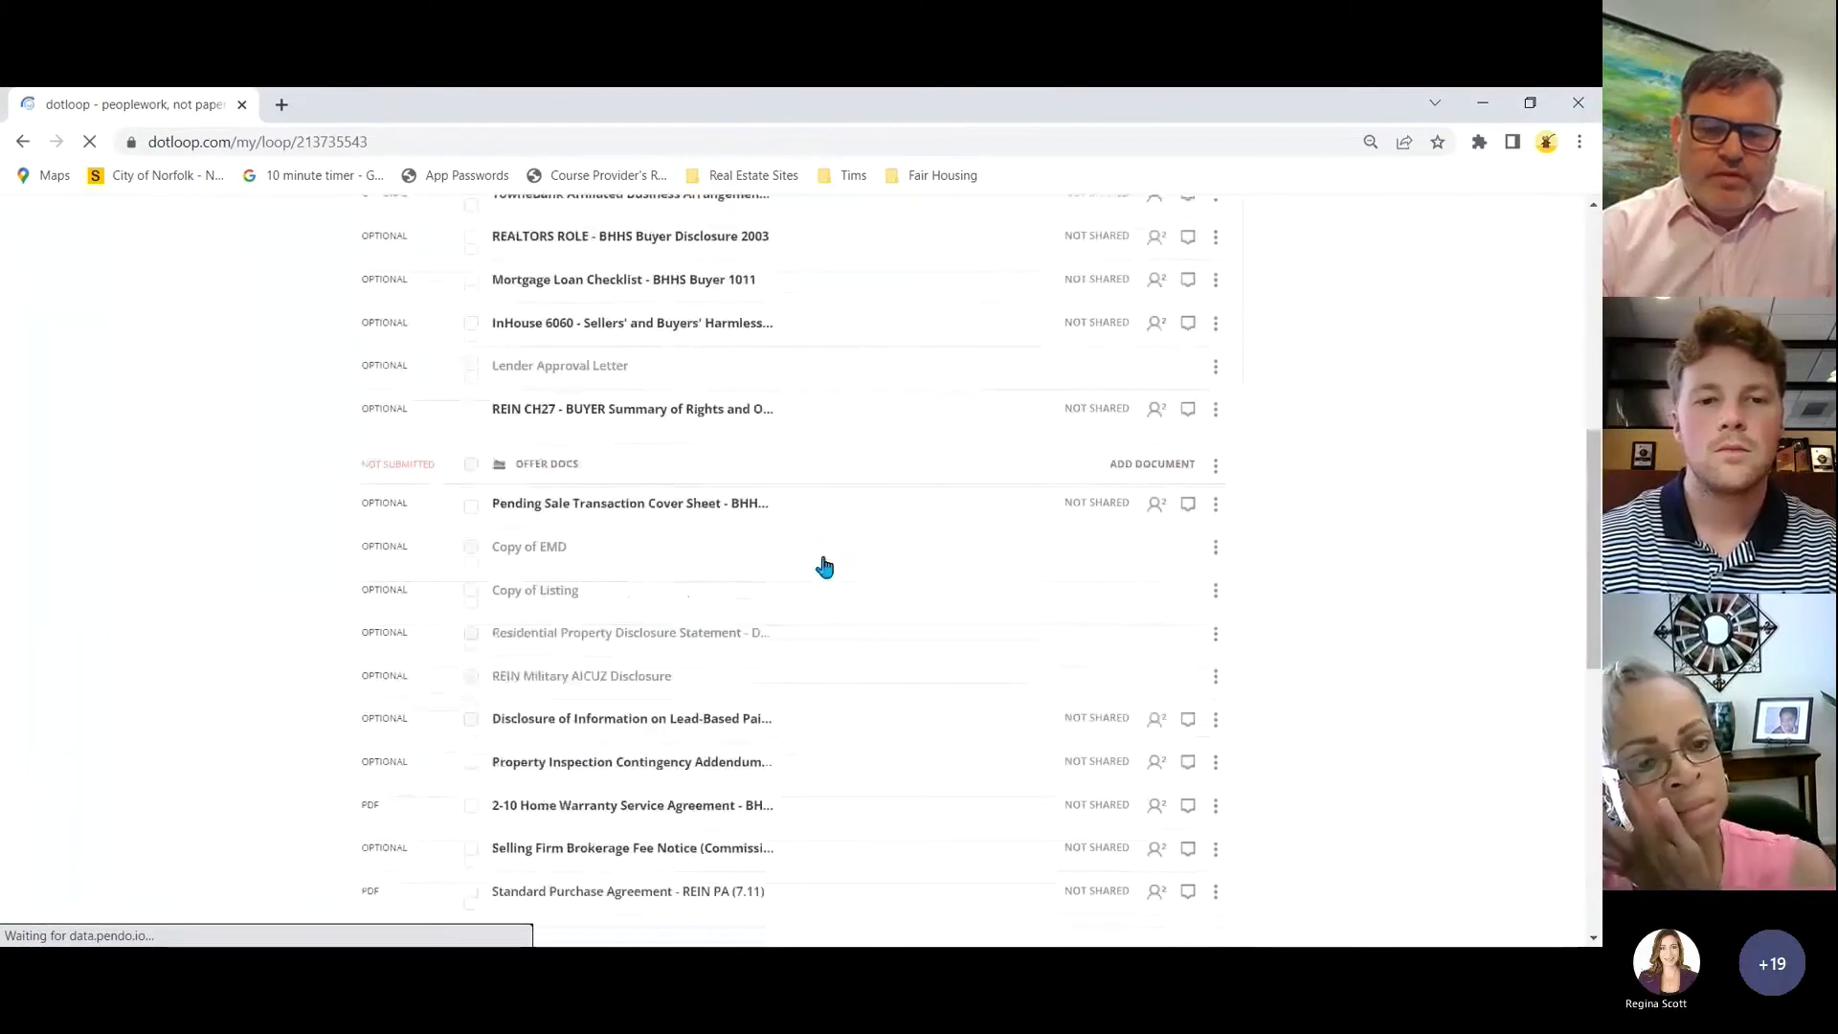
pyautogui.scroll(-5, 821, 555)
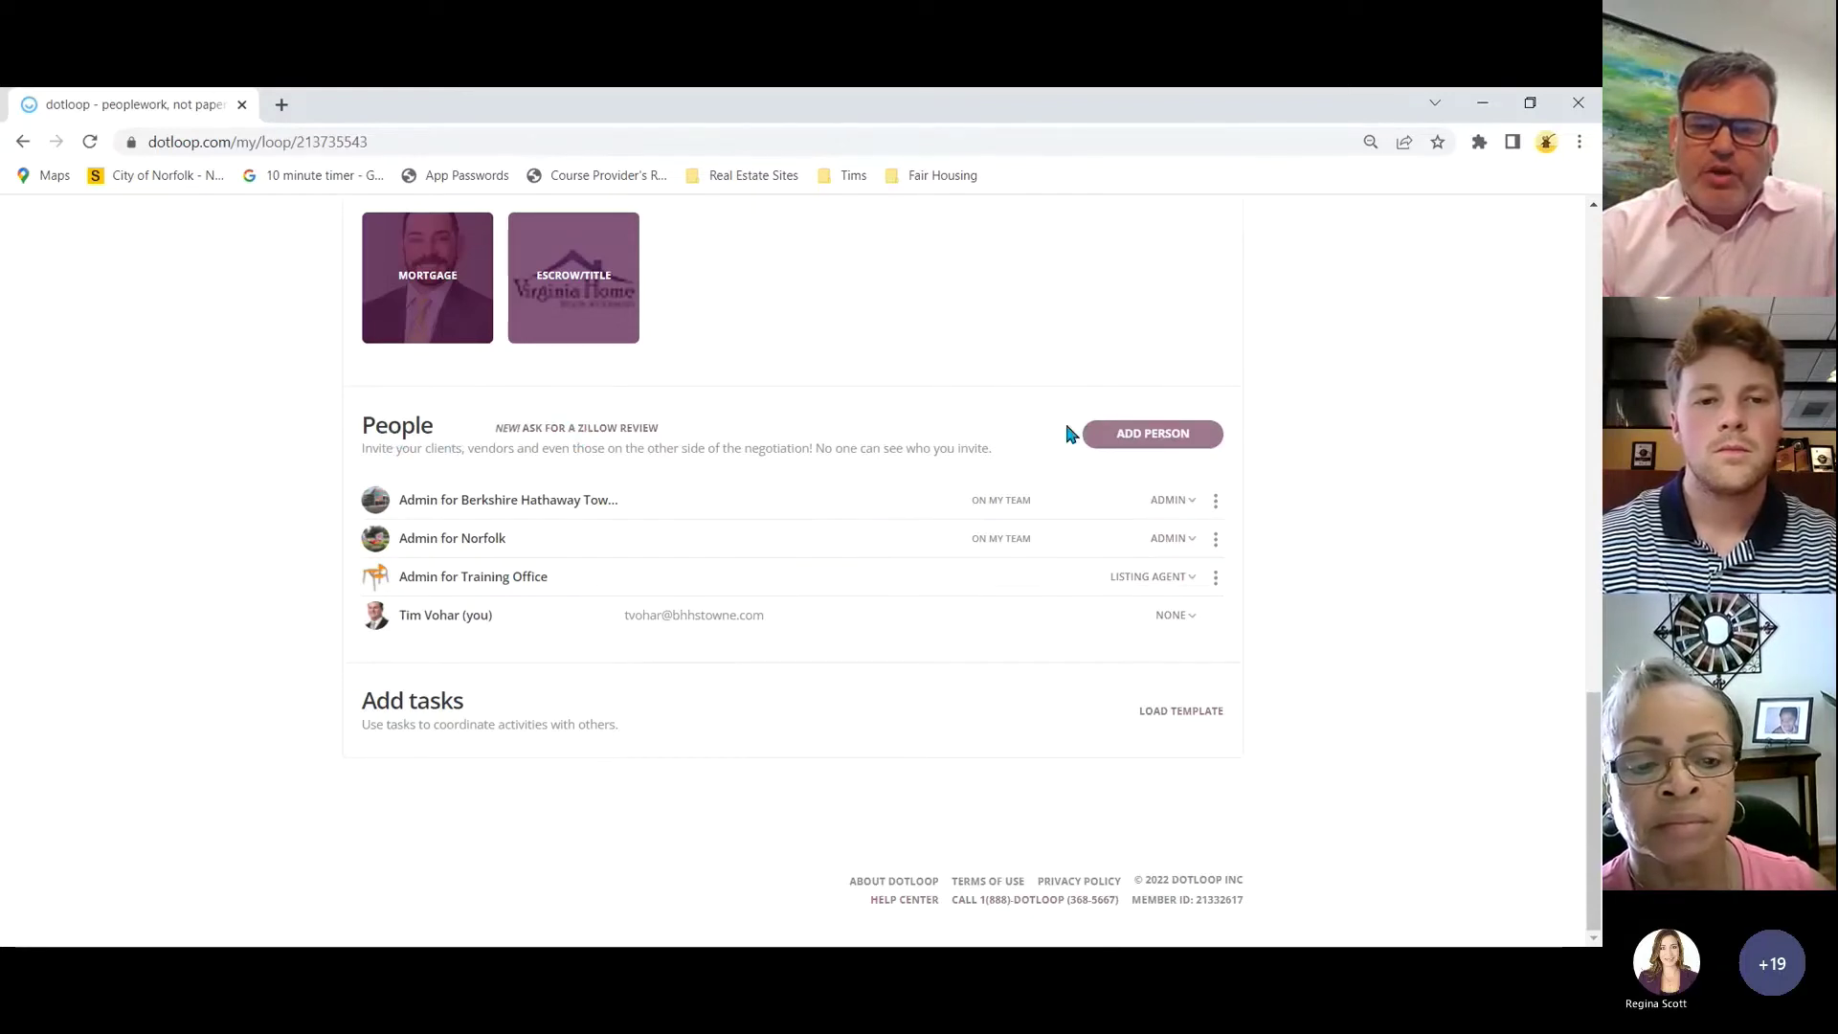
# Step: Add a person to the loop, filling name and e-mail from the matching saved contact
pyautogui.click(1174, 434)
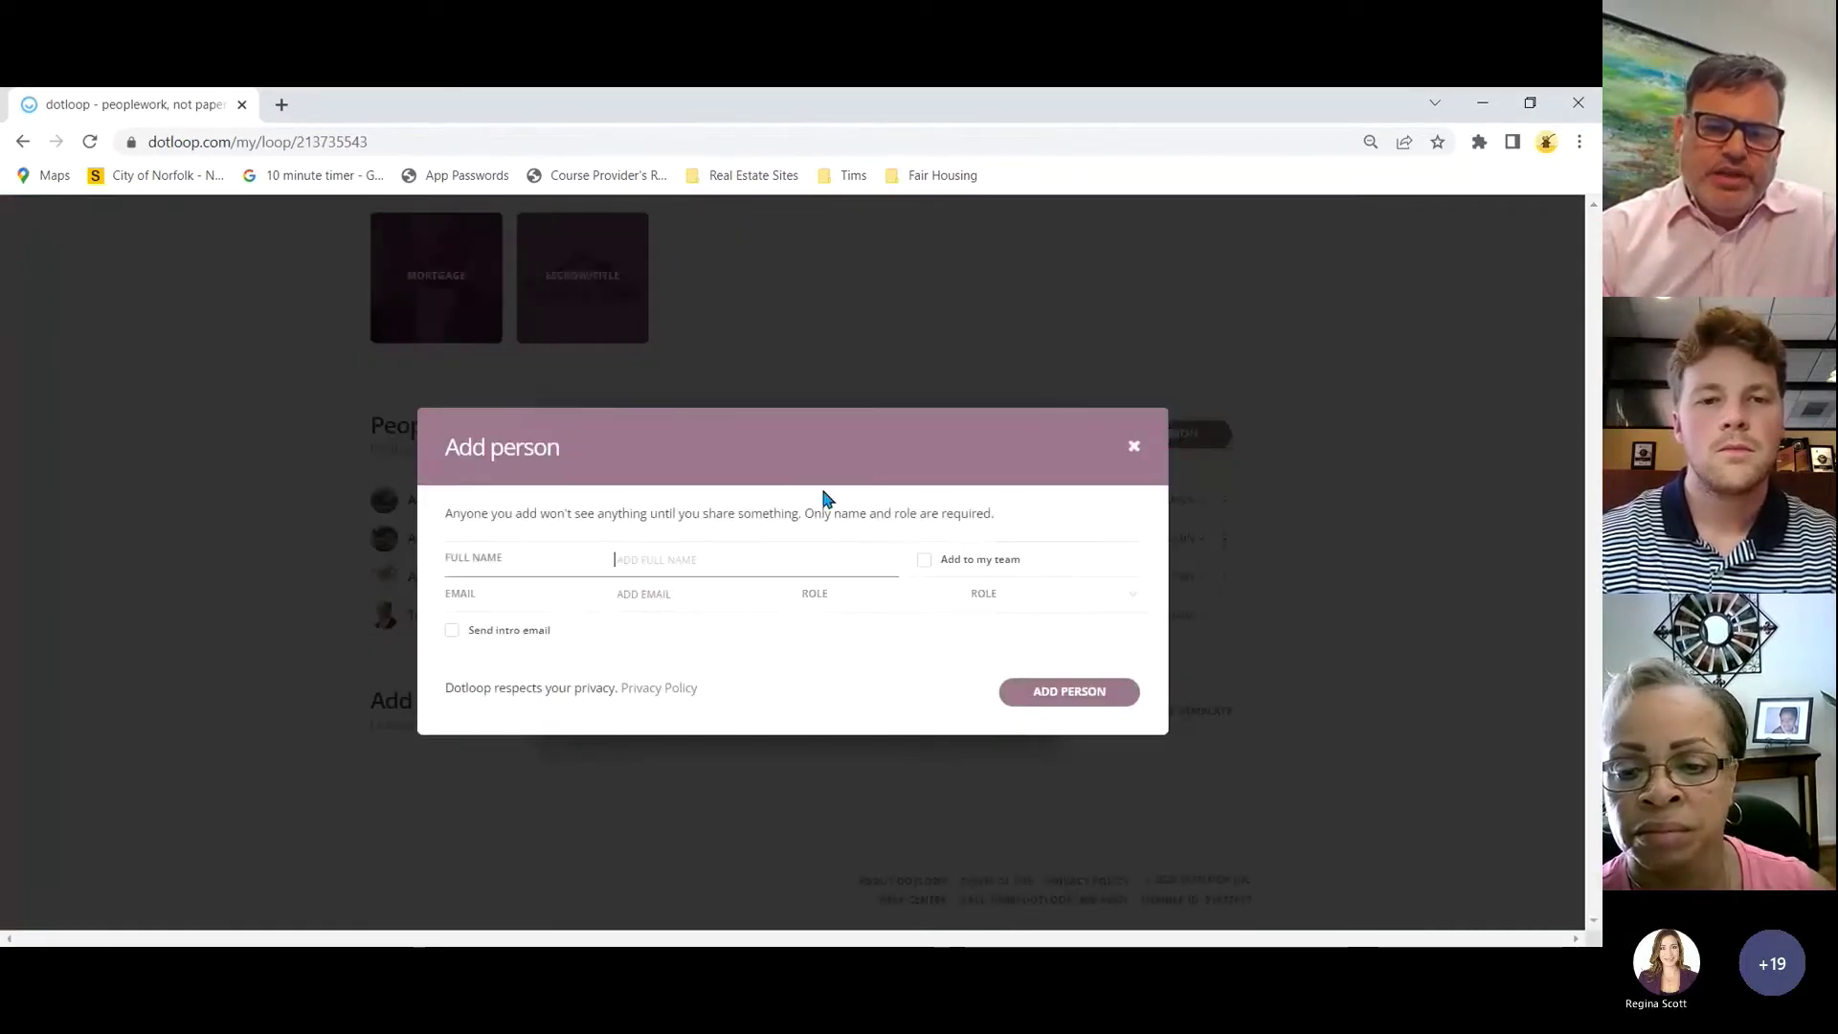
pyautogui.click(666, 557)
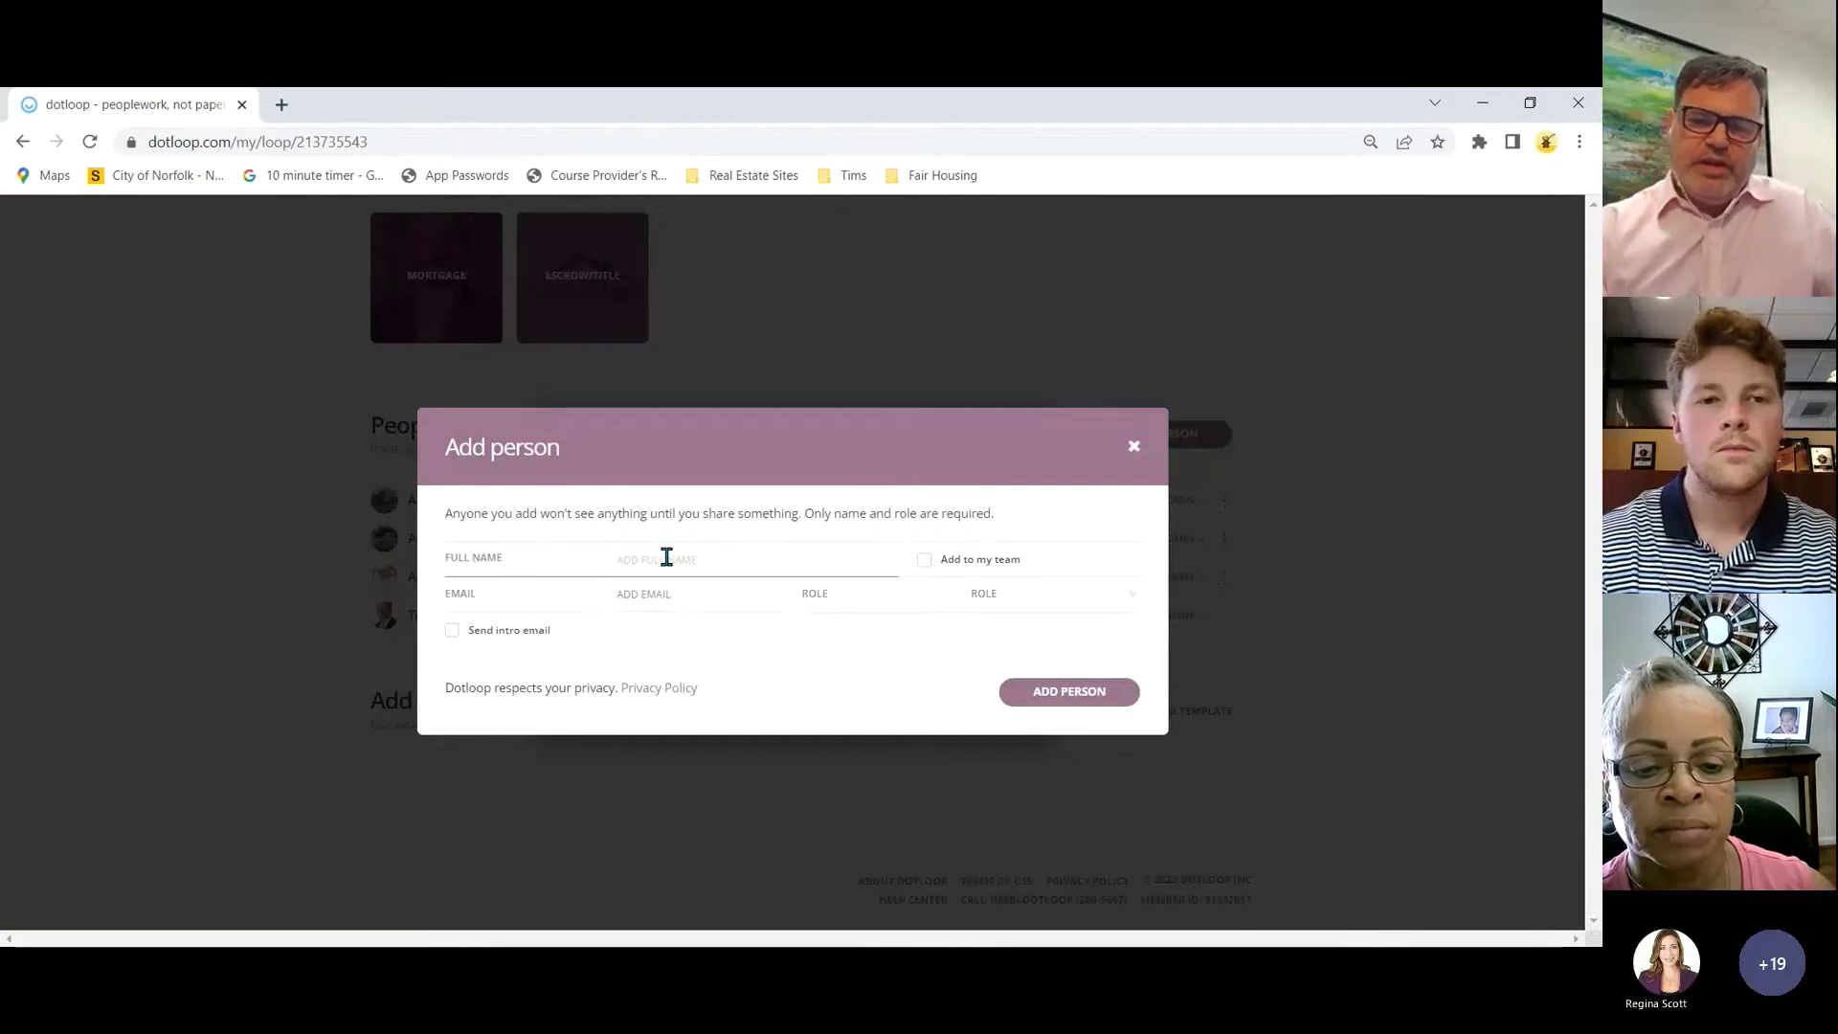
pyautogui.write('T')
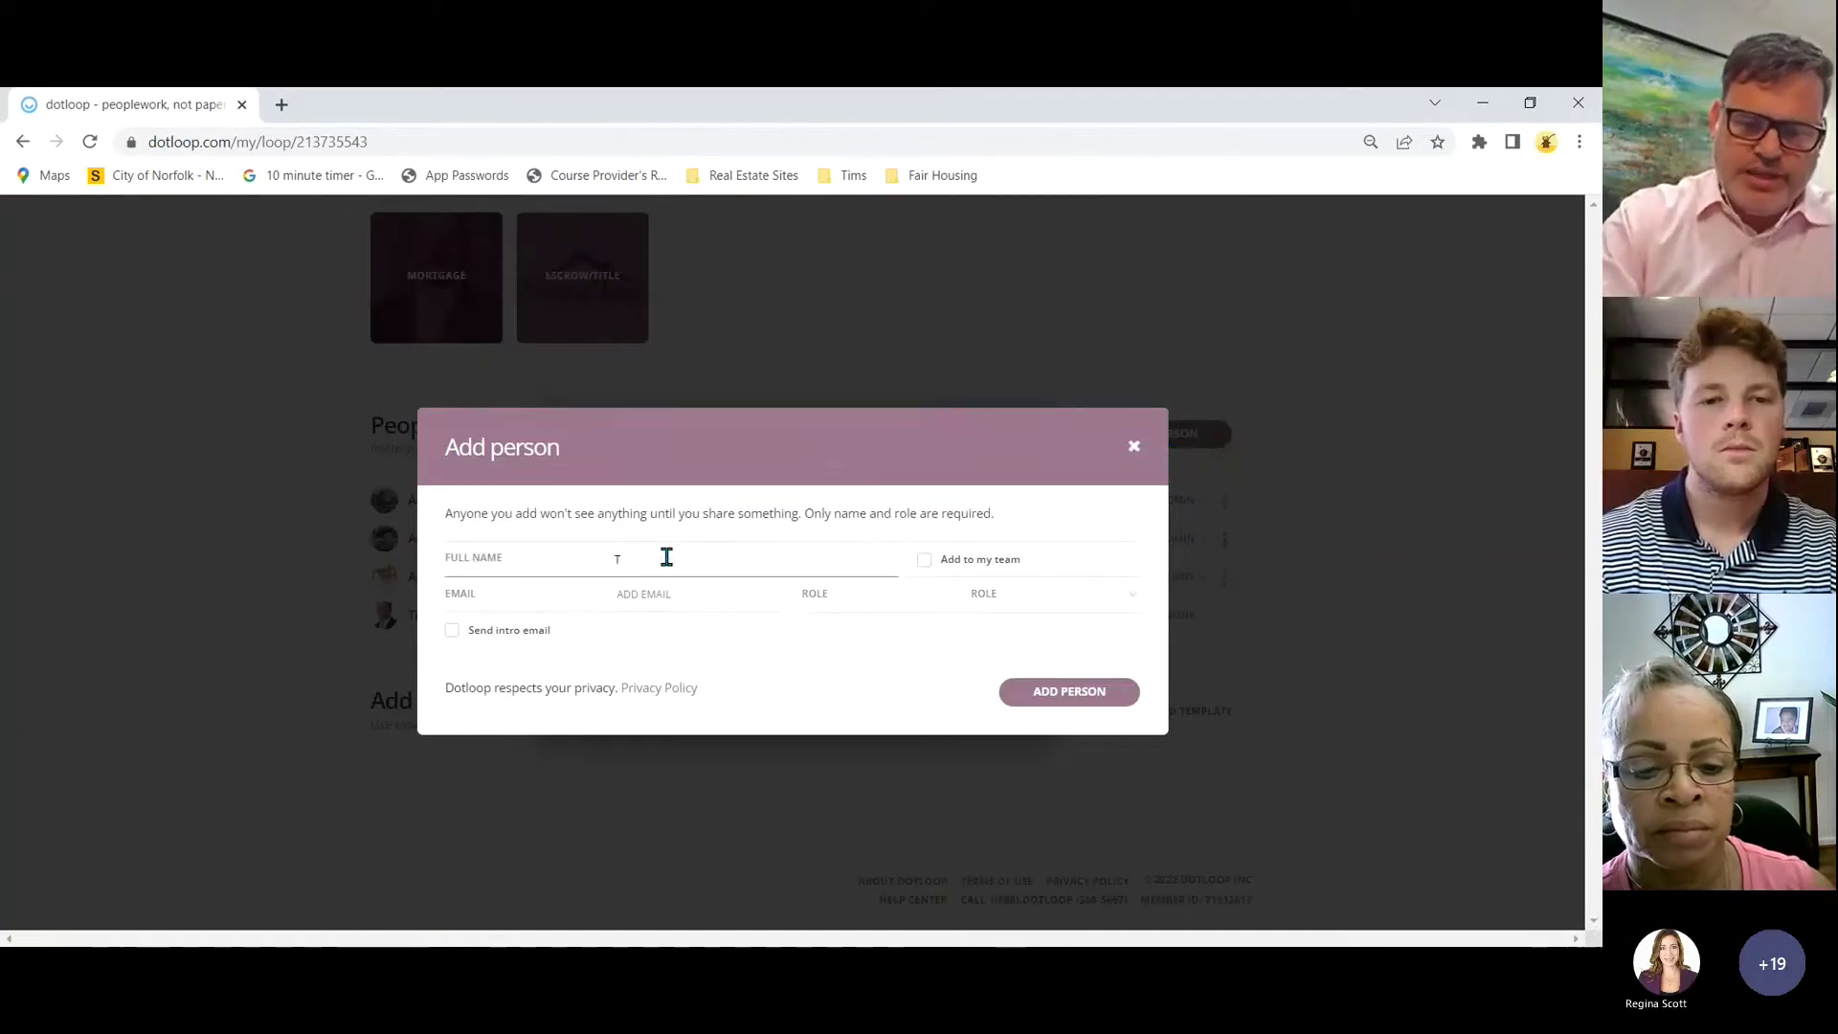
pyautogui.write('im')
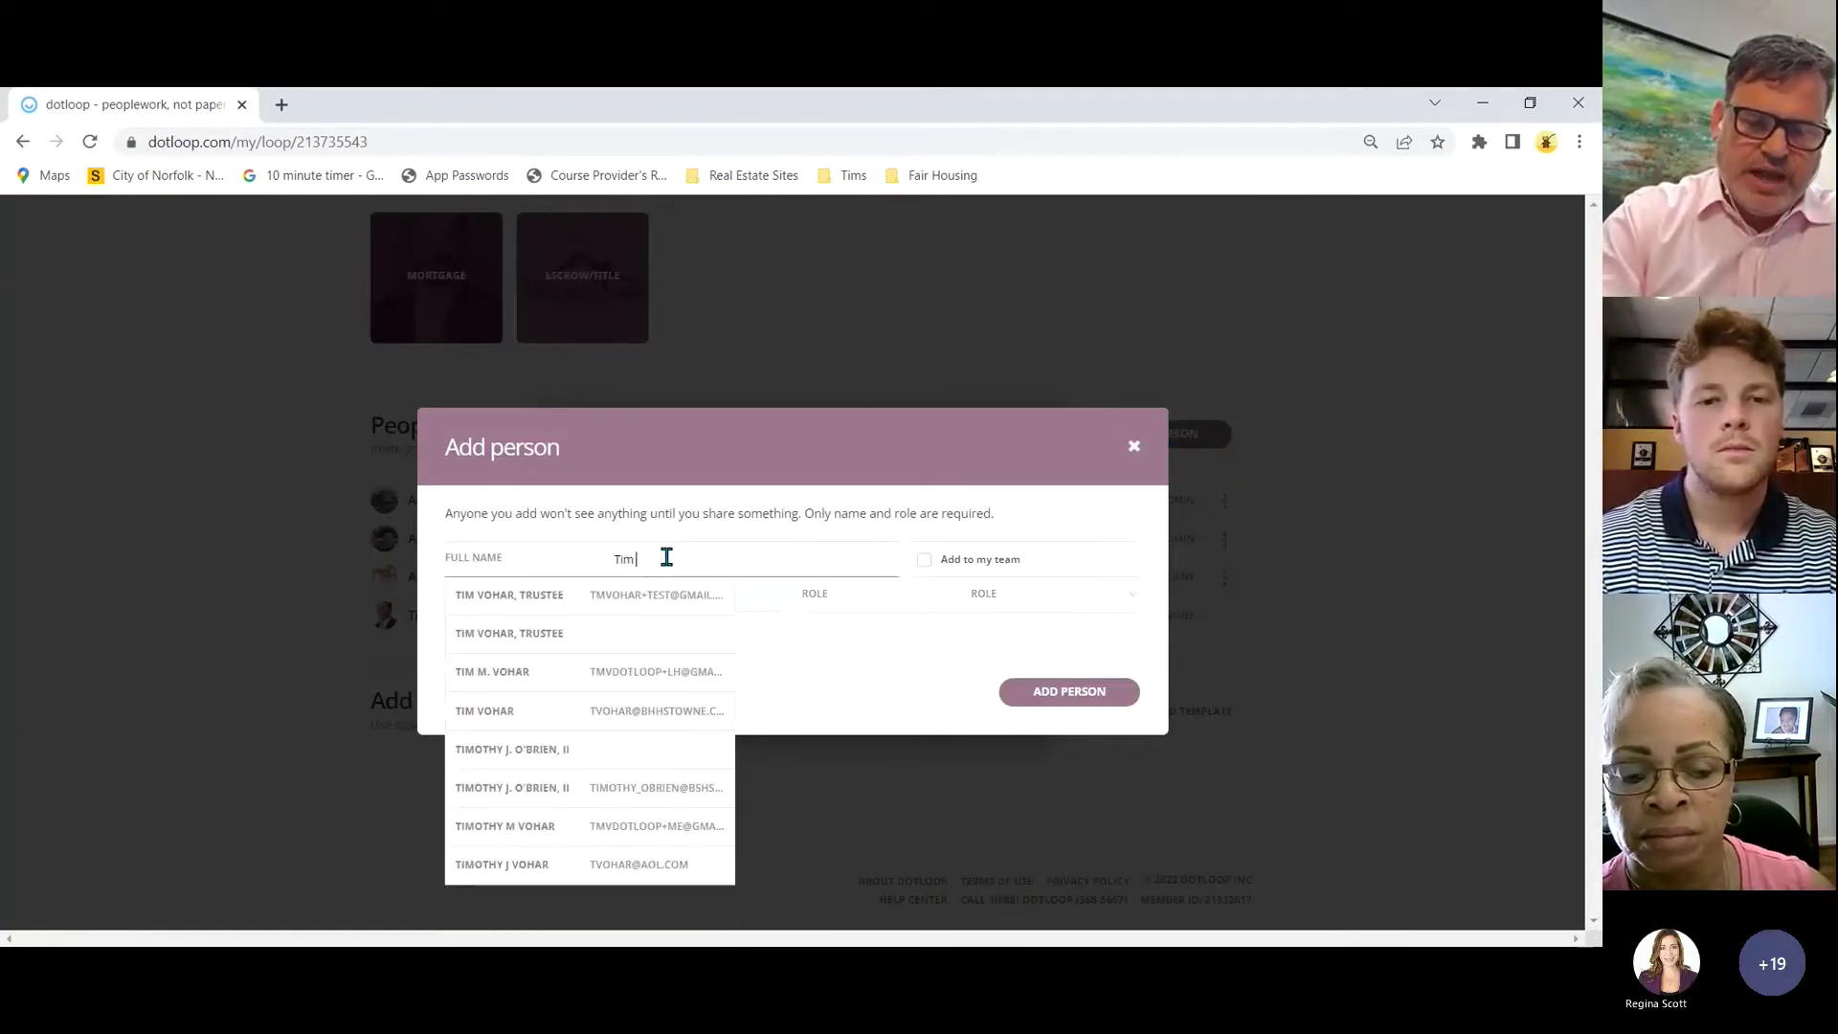
pyautogui.write(' Vohar')
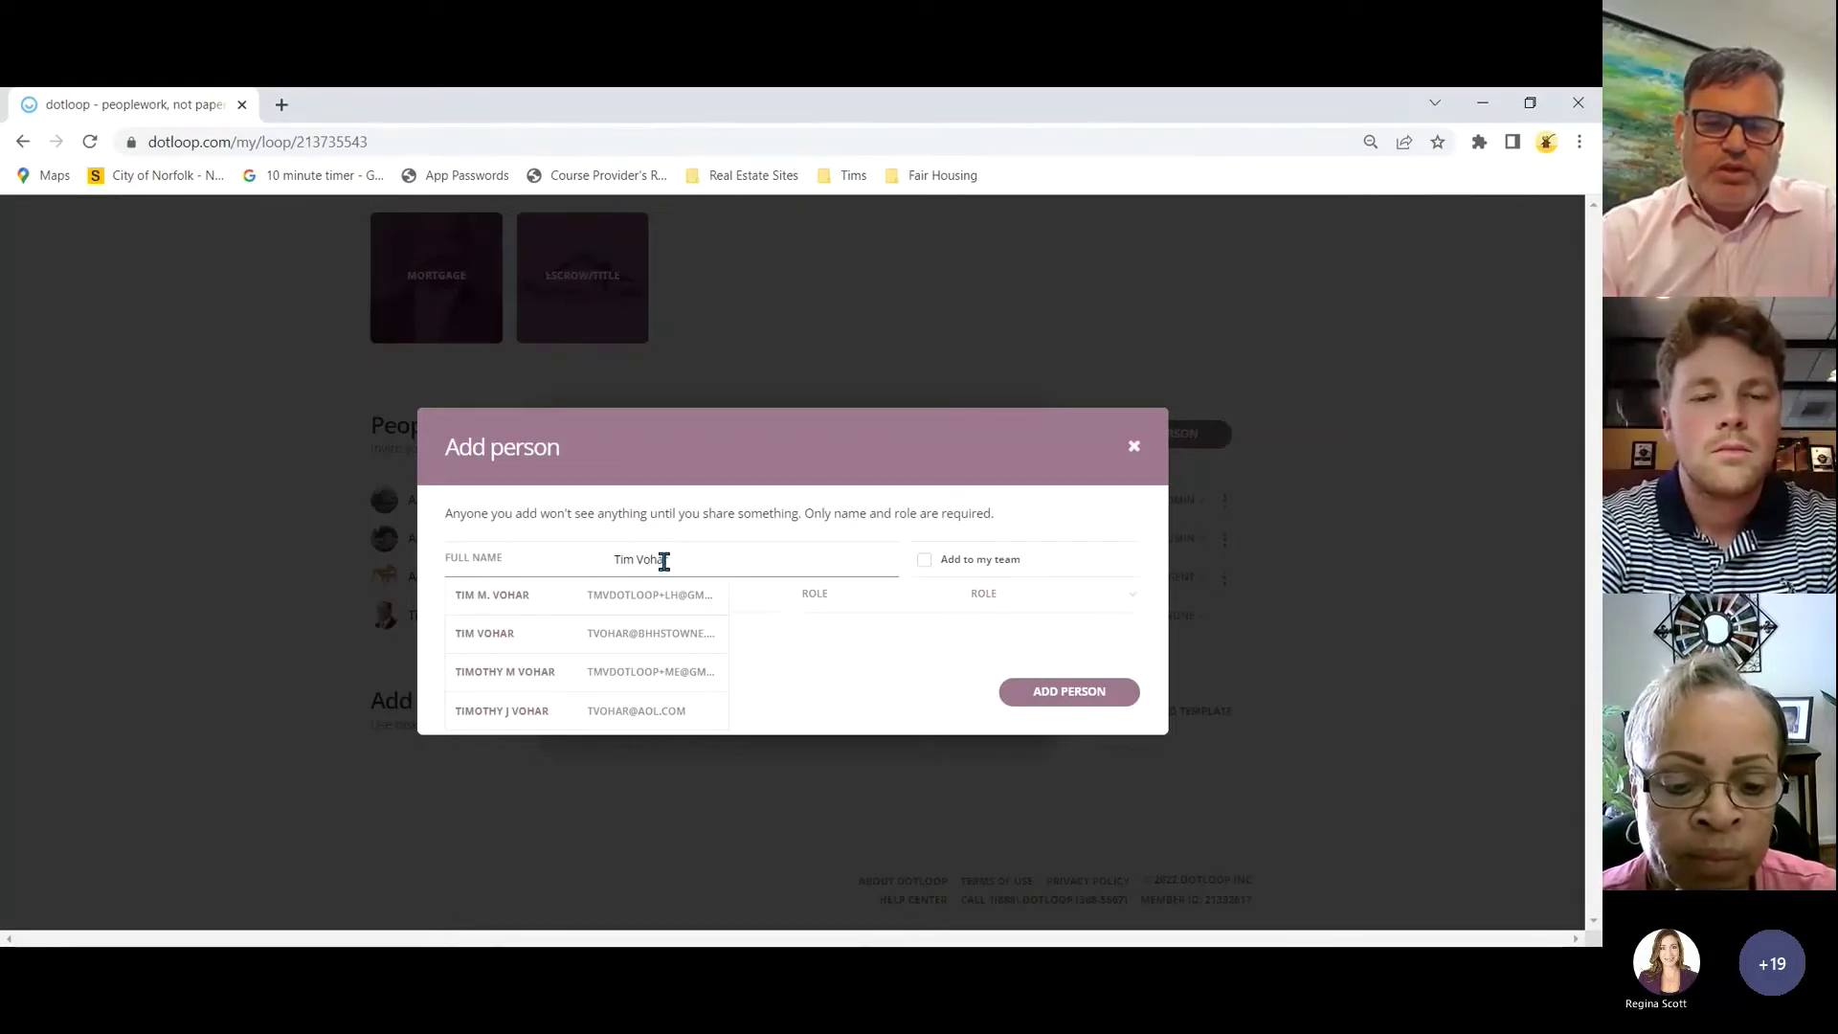
pyautogui.click(664, 678)
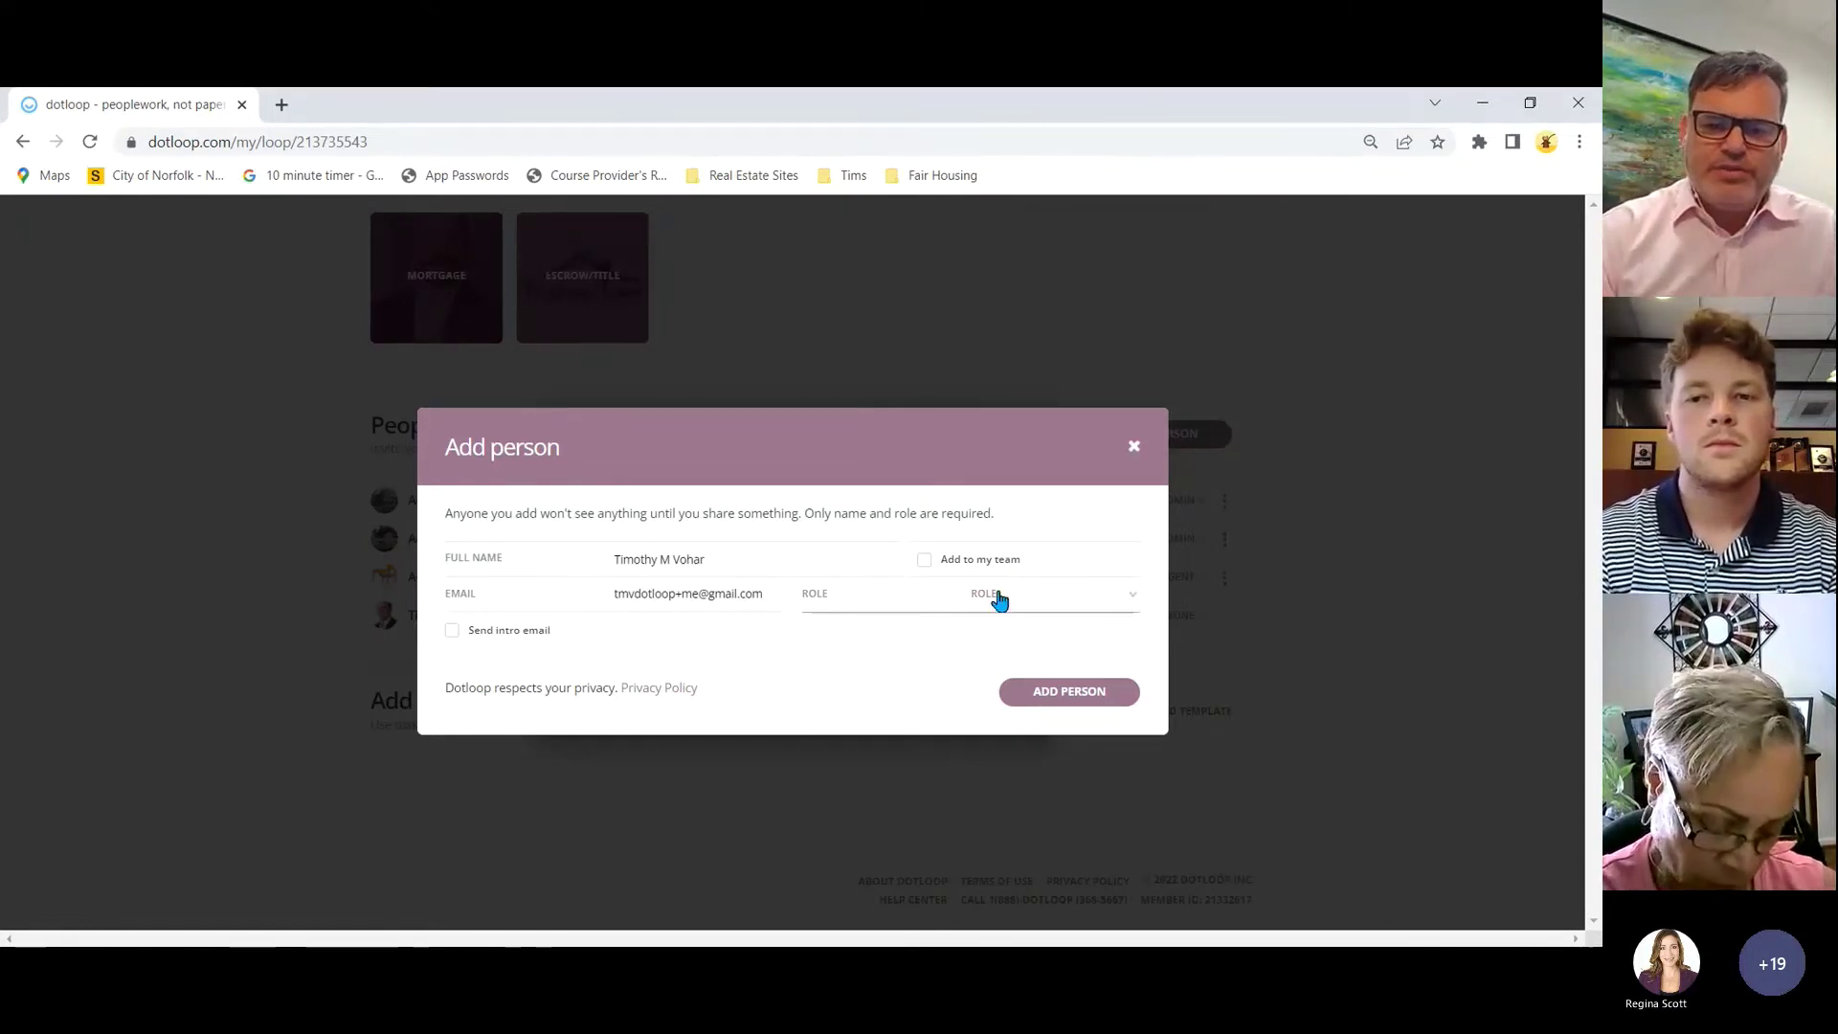
# Step: Set the new person's role to Listing Agent, leaving the ID field empty
pyautogui.click(1001, 596)
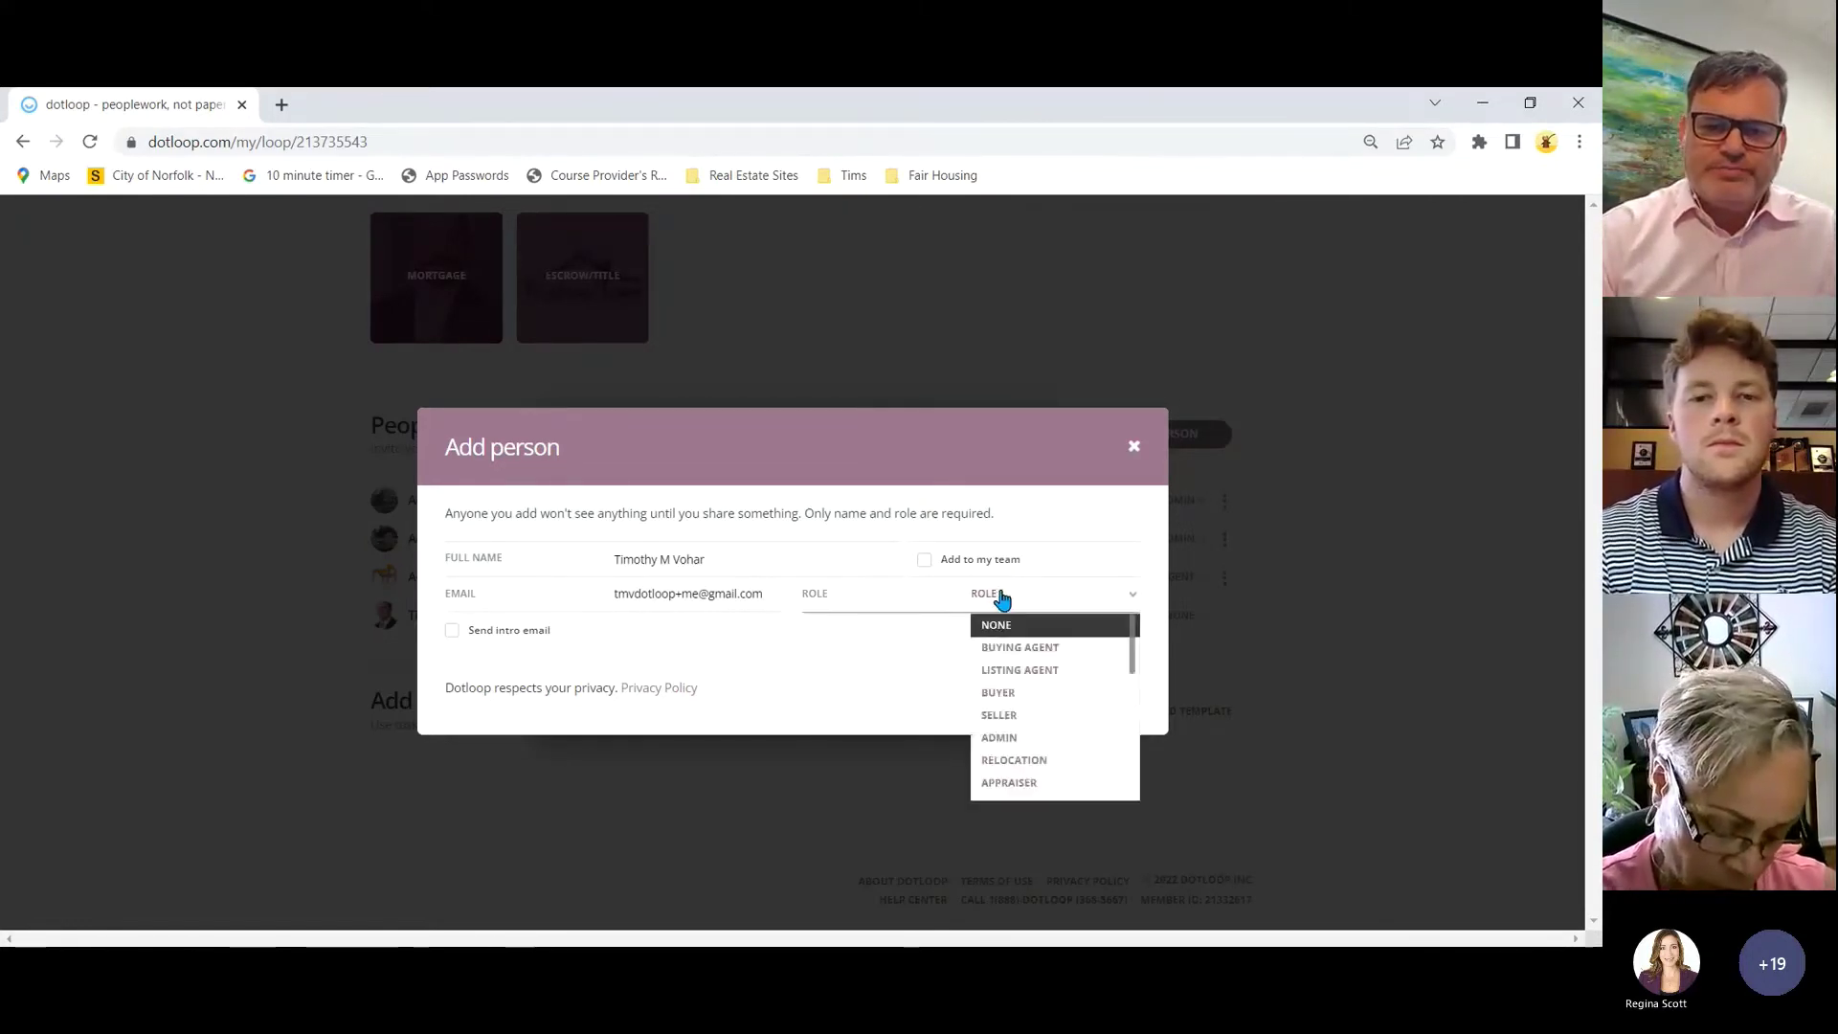
pyautogui.click(1050, 673)
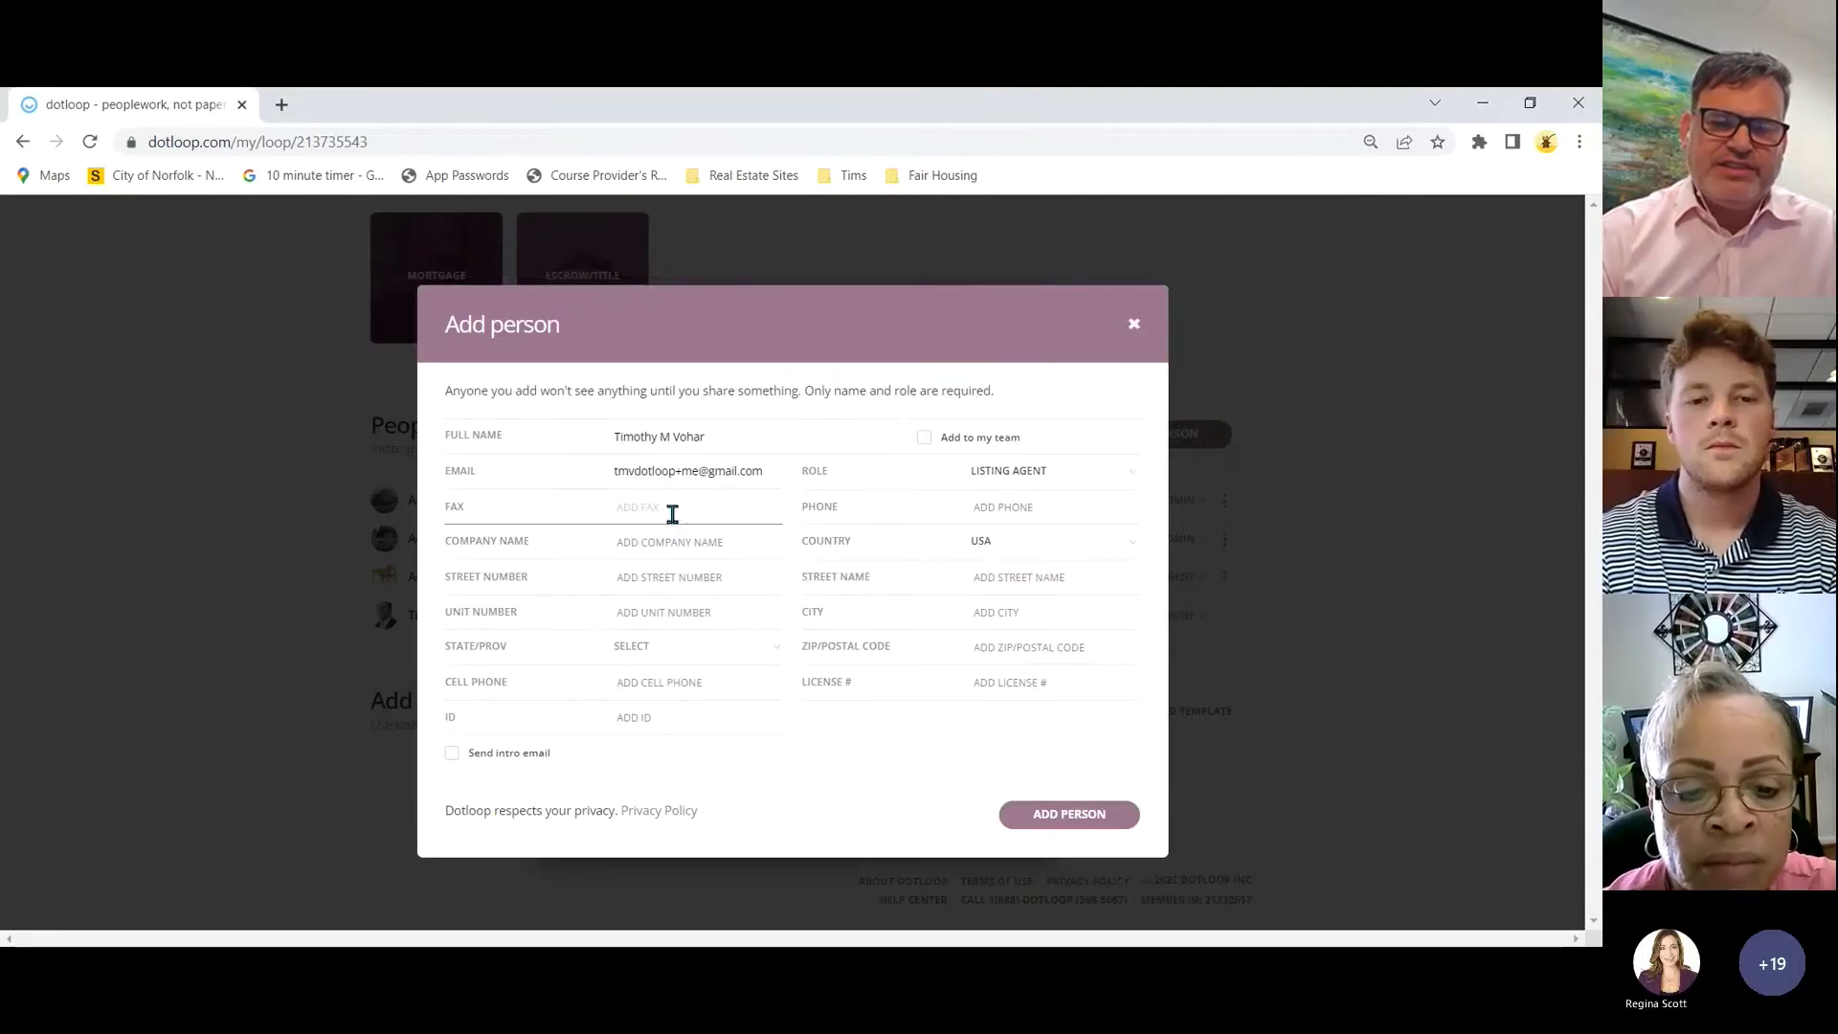
pyautogui.click(665, 724)
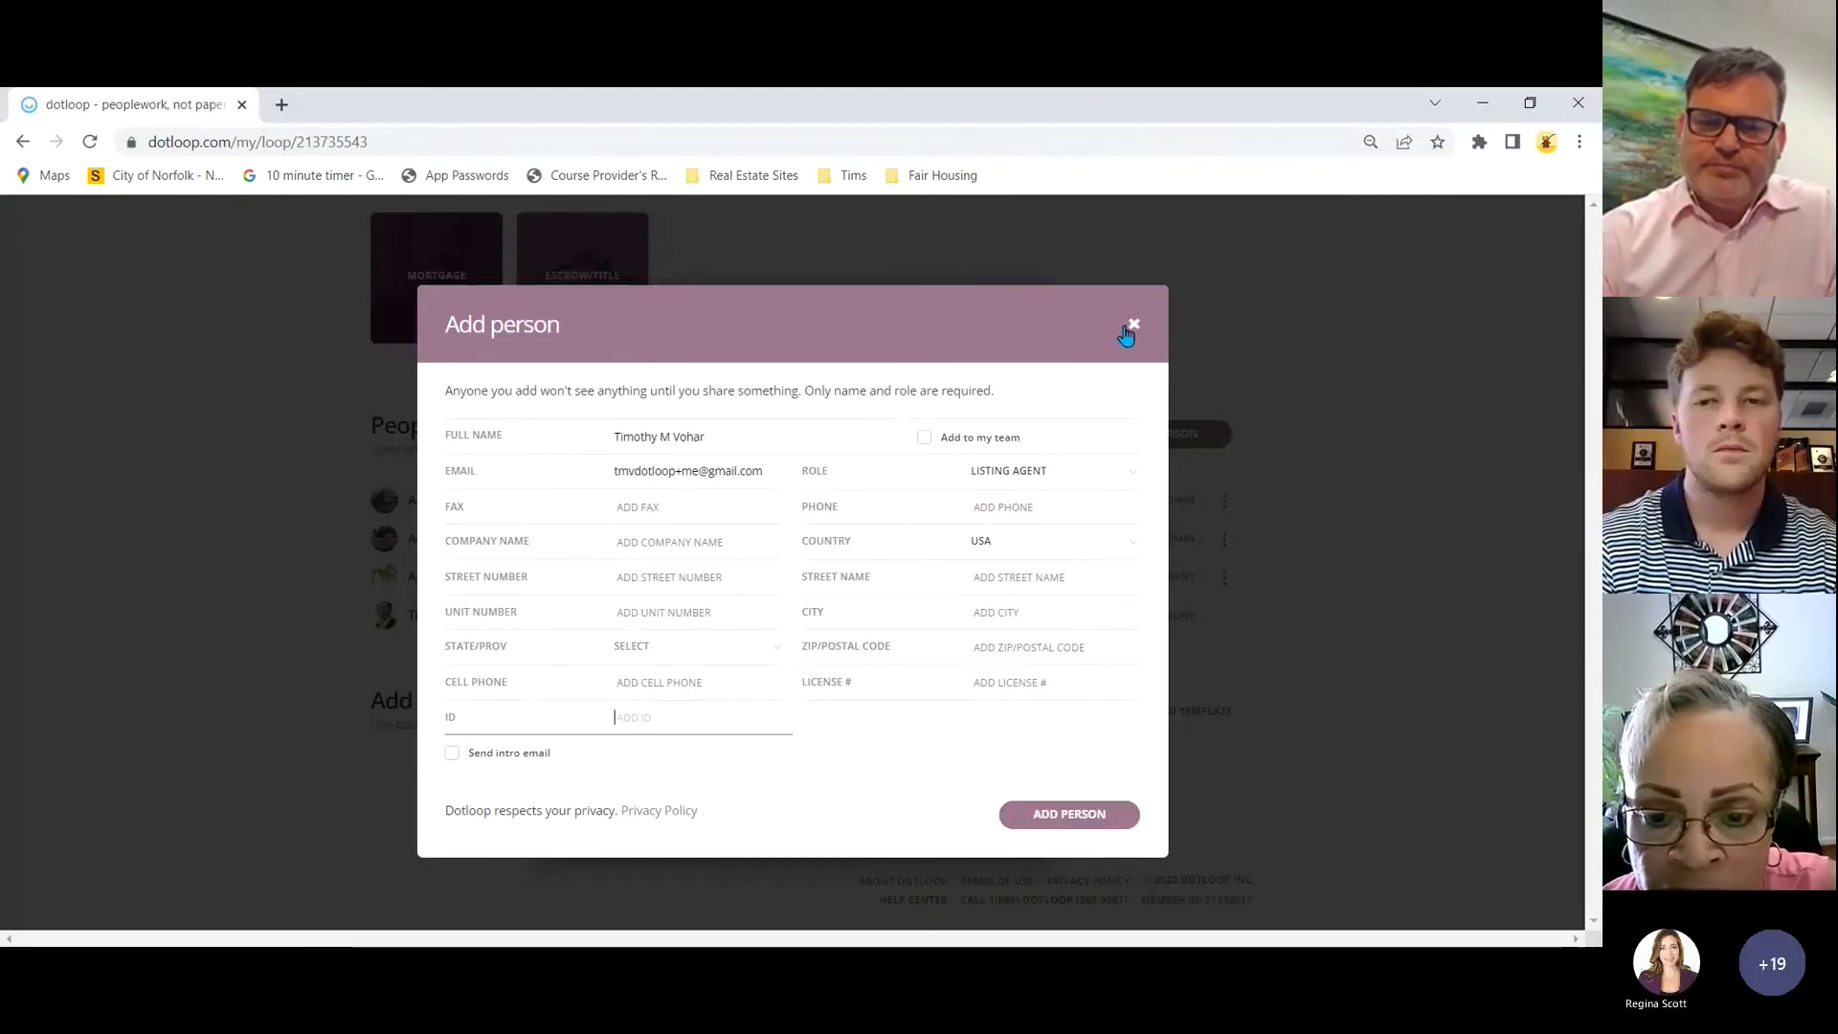
pyautogui.click(1139, 333)
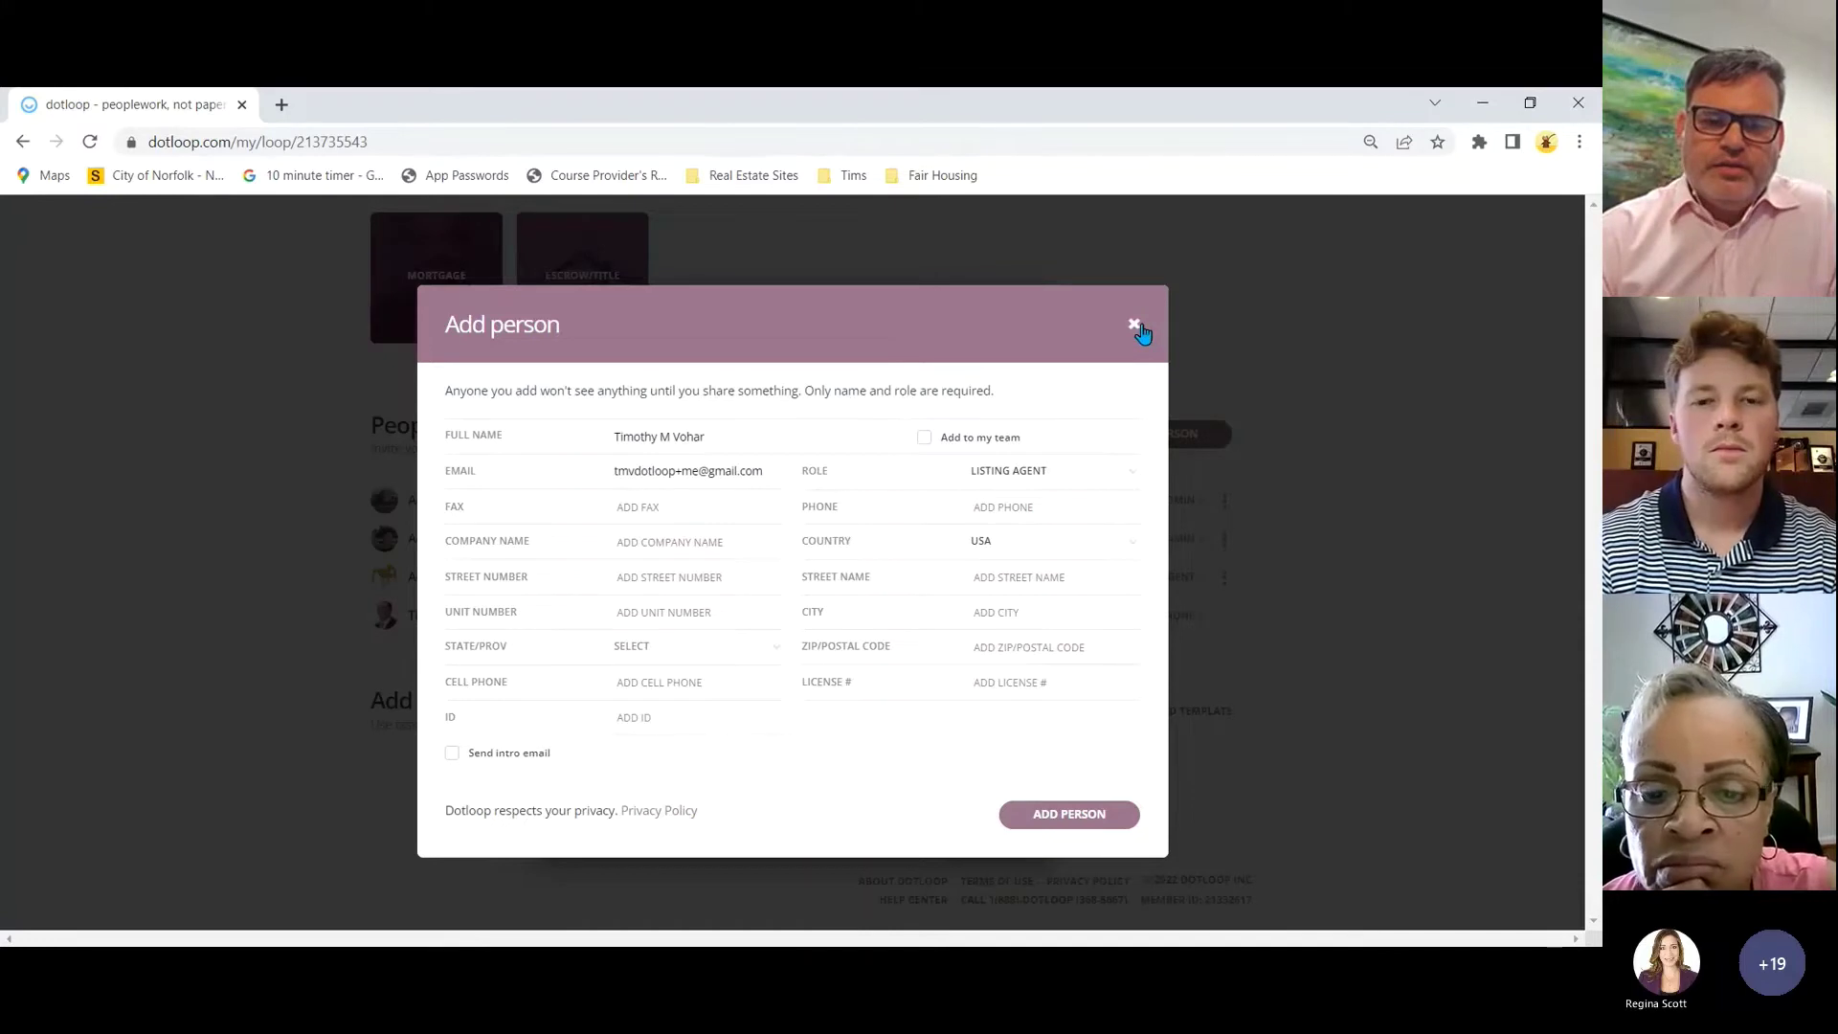
# Step: Close the Add person form without adding anyone and scroll back to the loop's top
pyautogui.click(1138, 326)
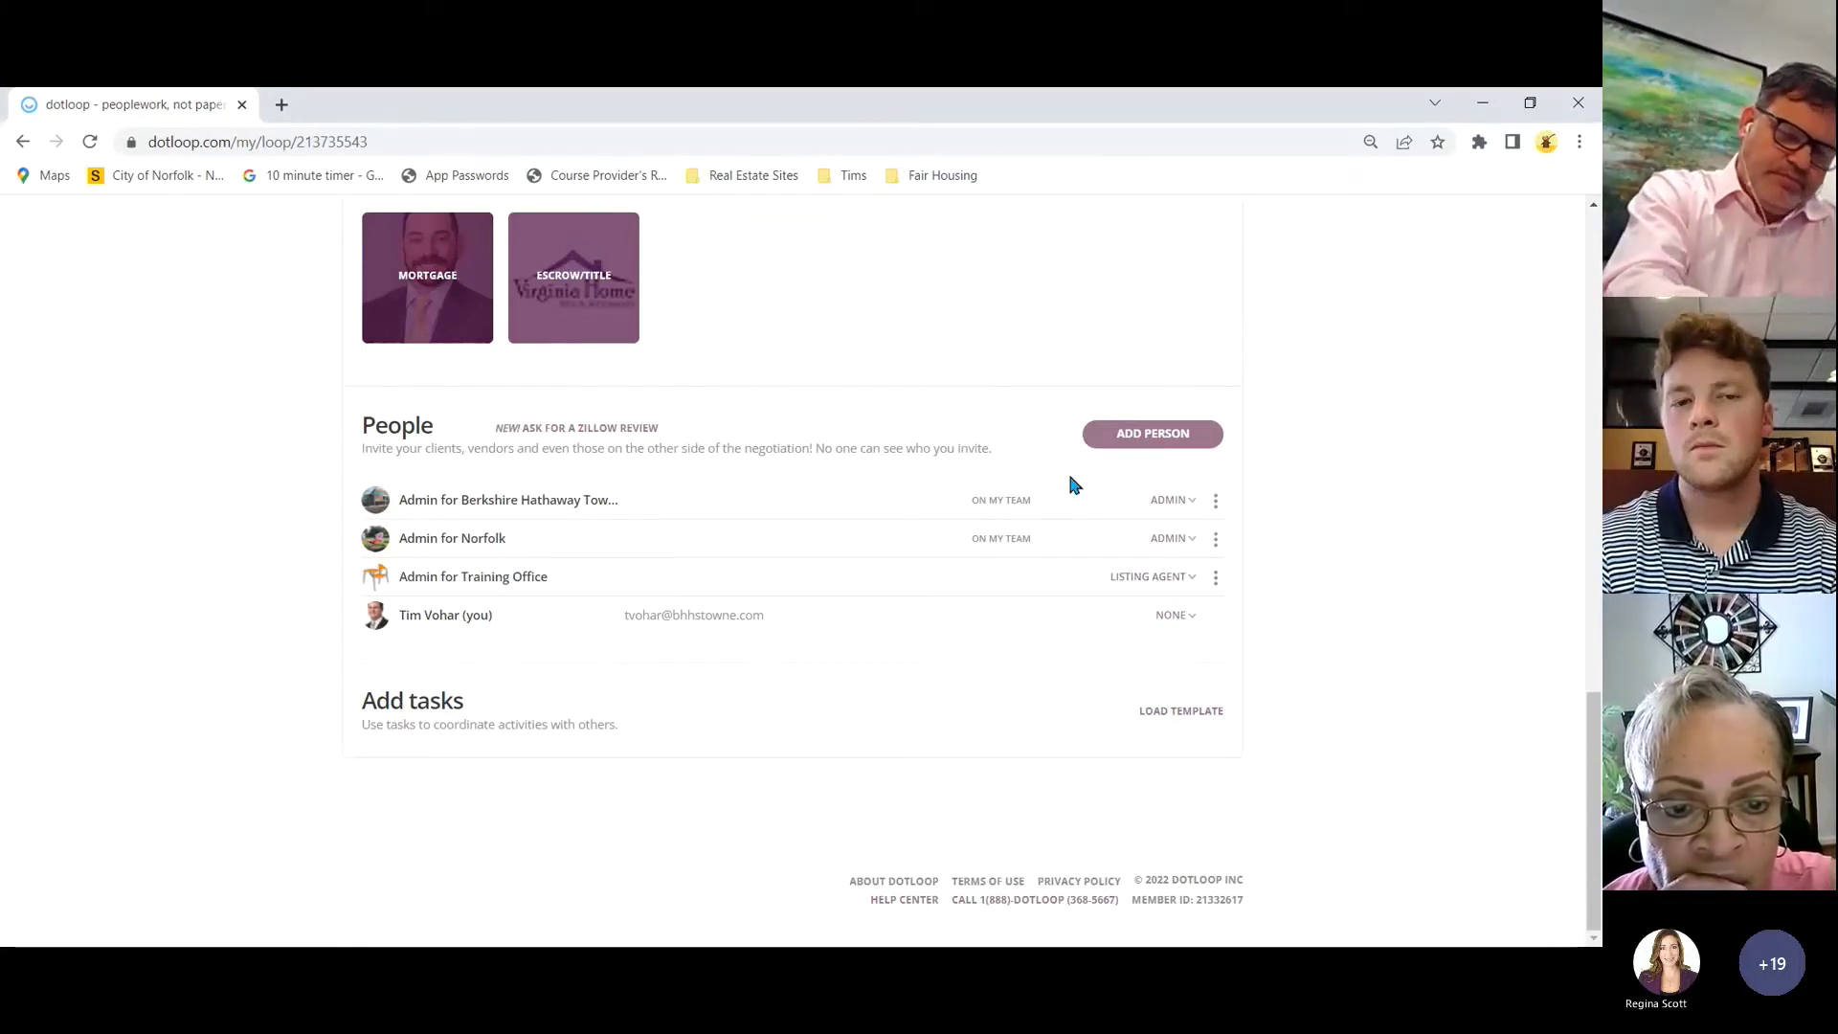
pyautogui.scroll(6, 1110, 287)
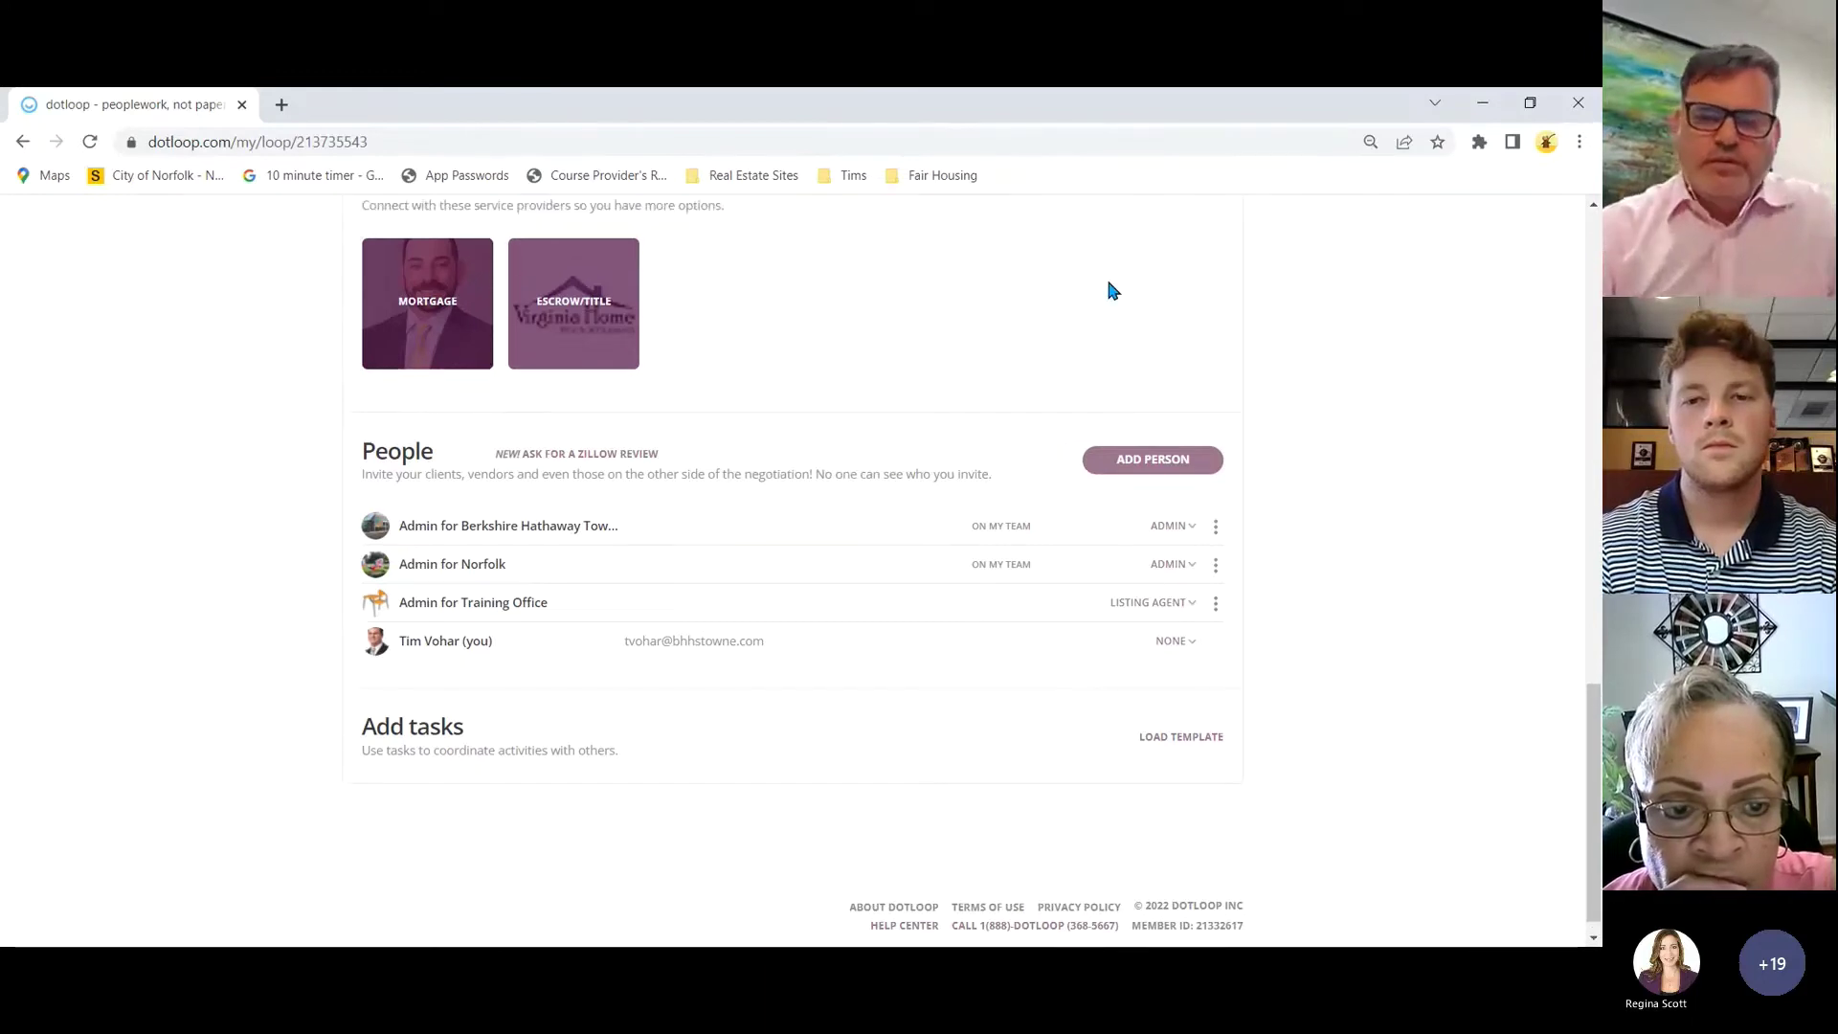
pyautogui.scroll(8, 1110, 383)
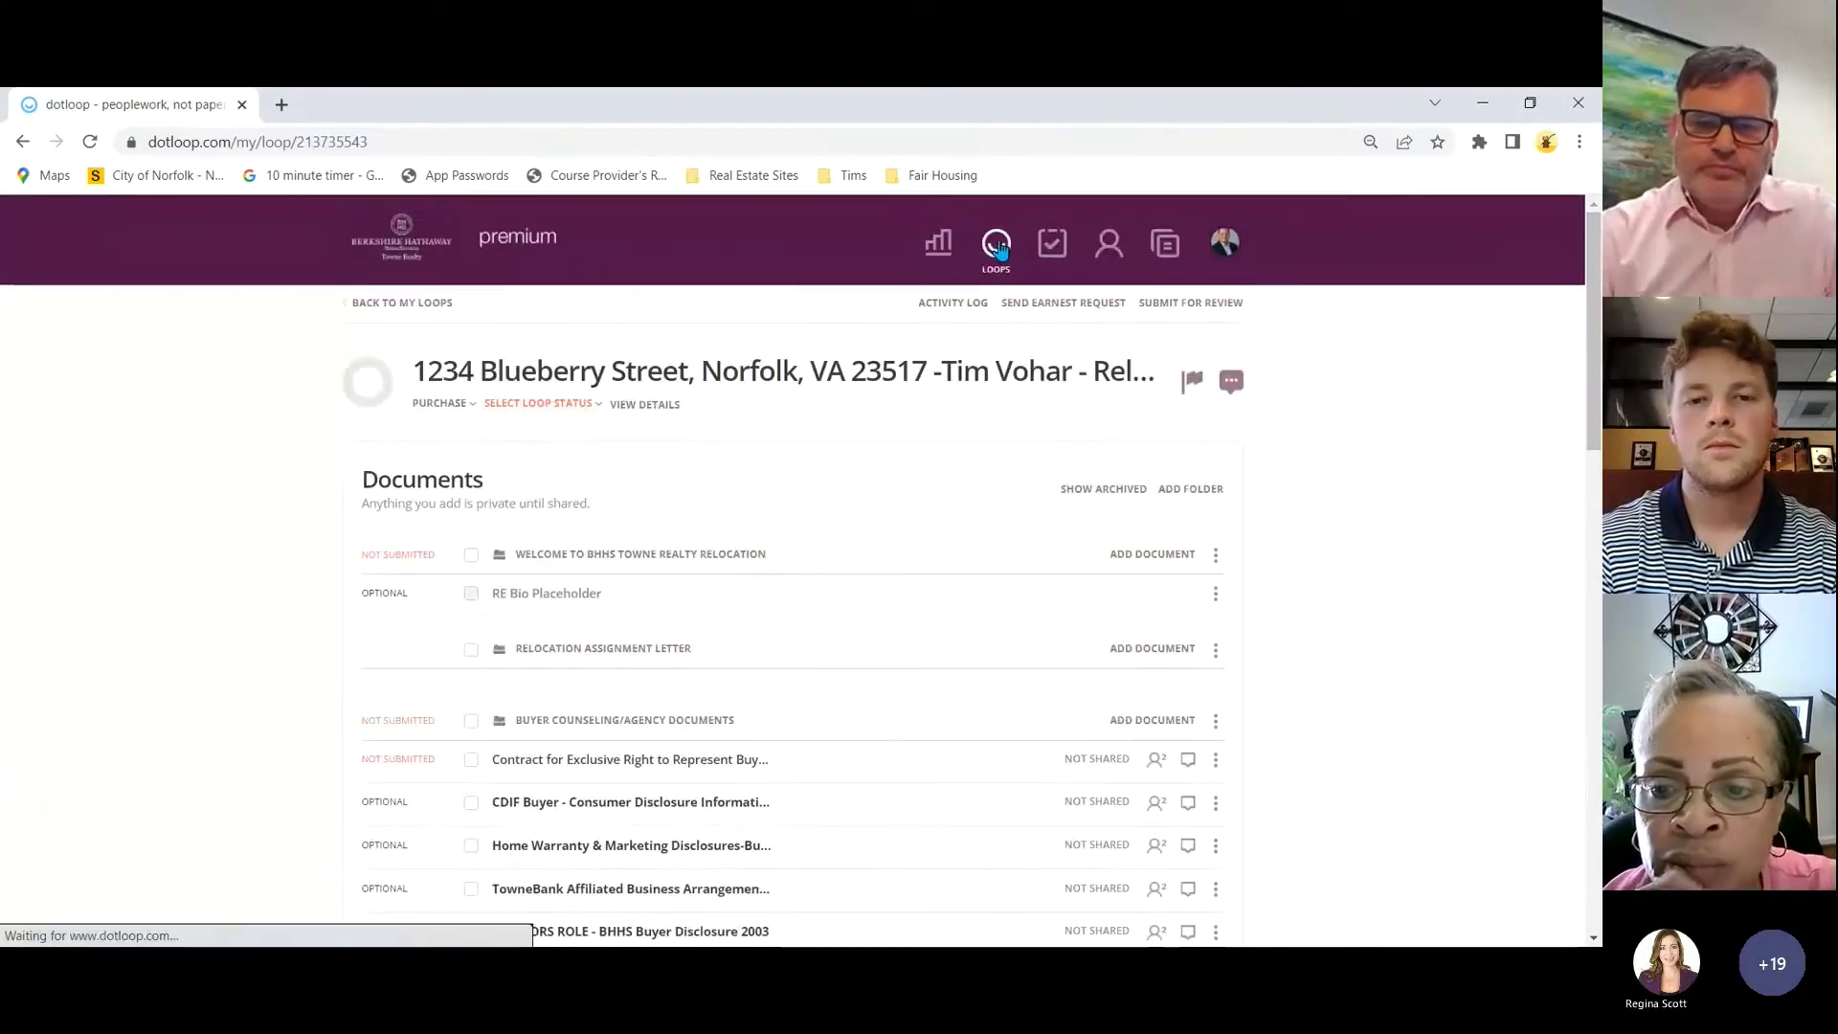
# Step: Review recent signed and modified document notifications, then return to the Loops list
pyautogui.click(996, 245)
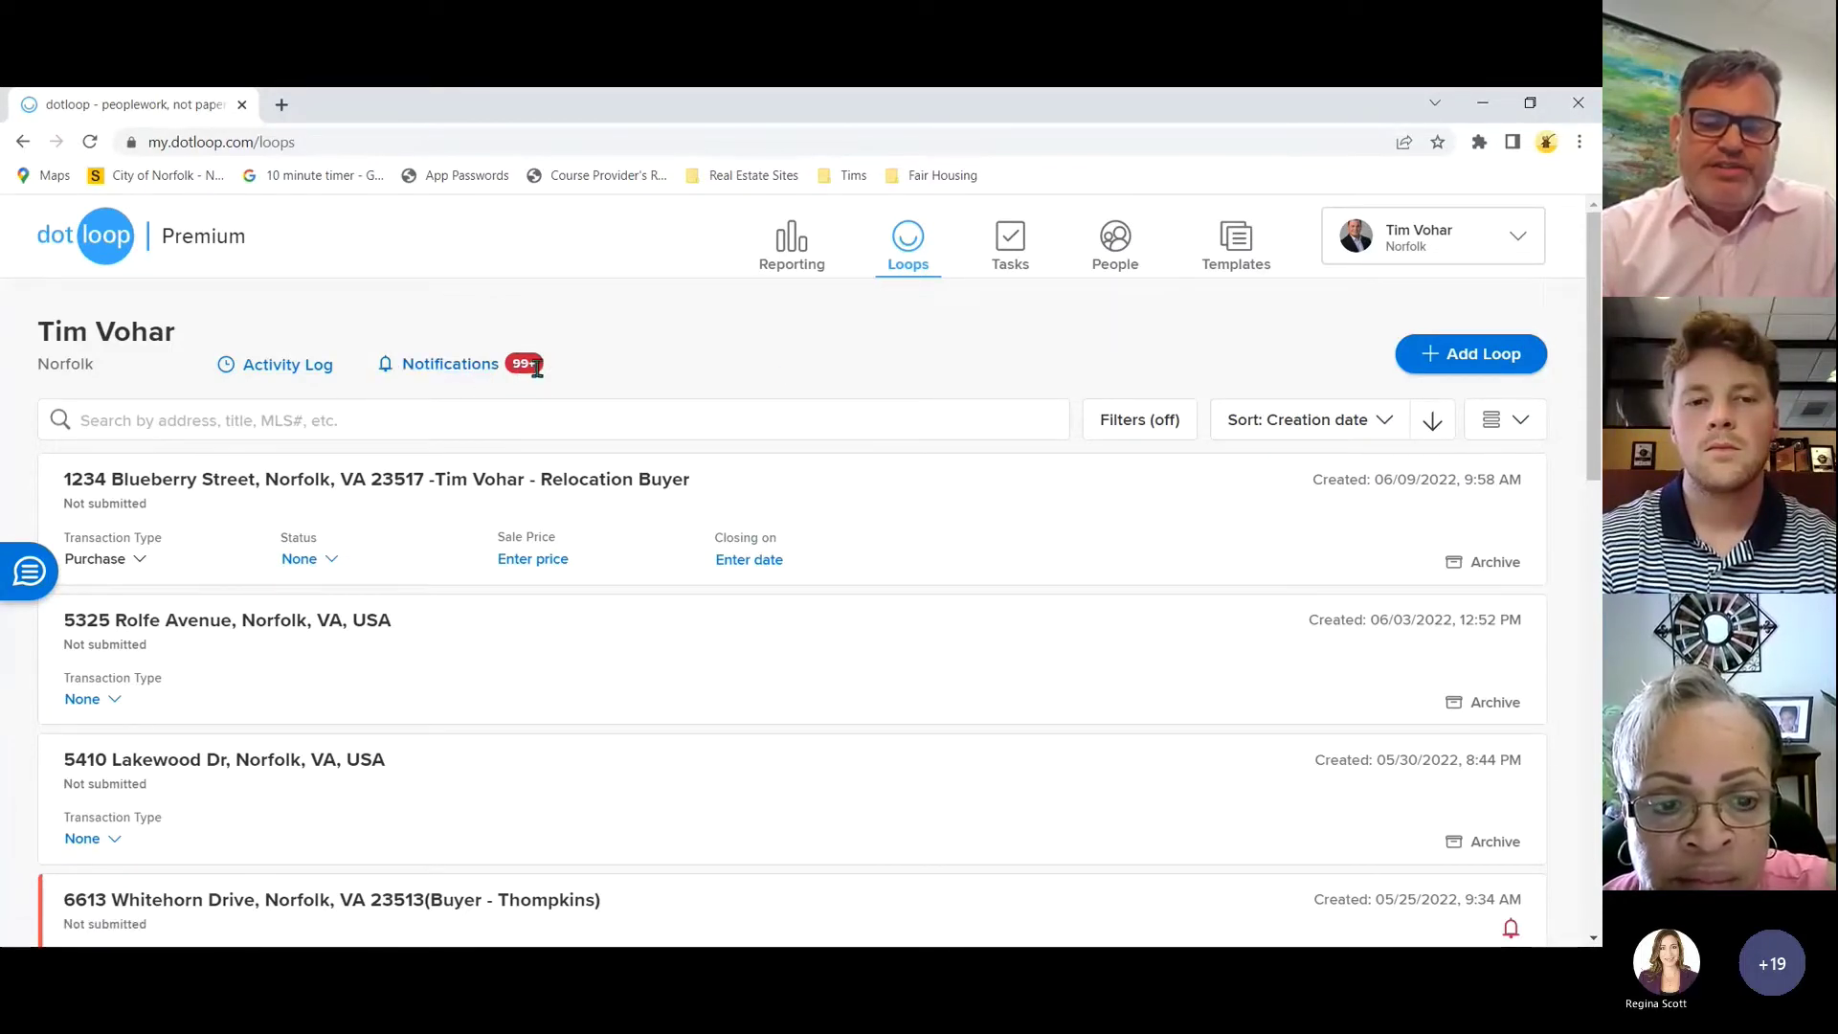
pyautogui.click(469, 375)
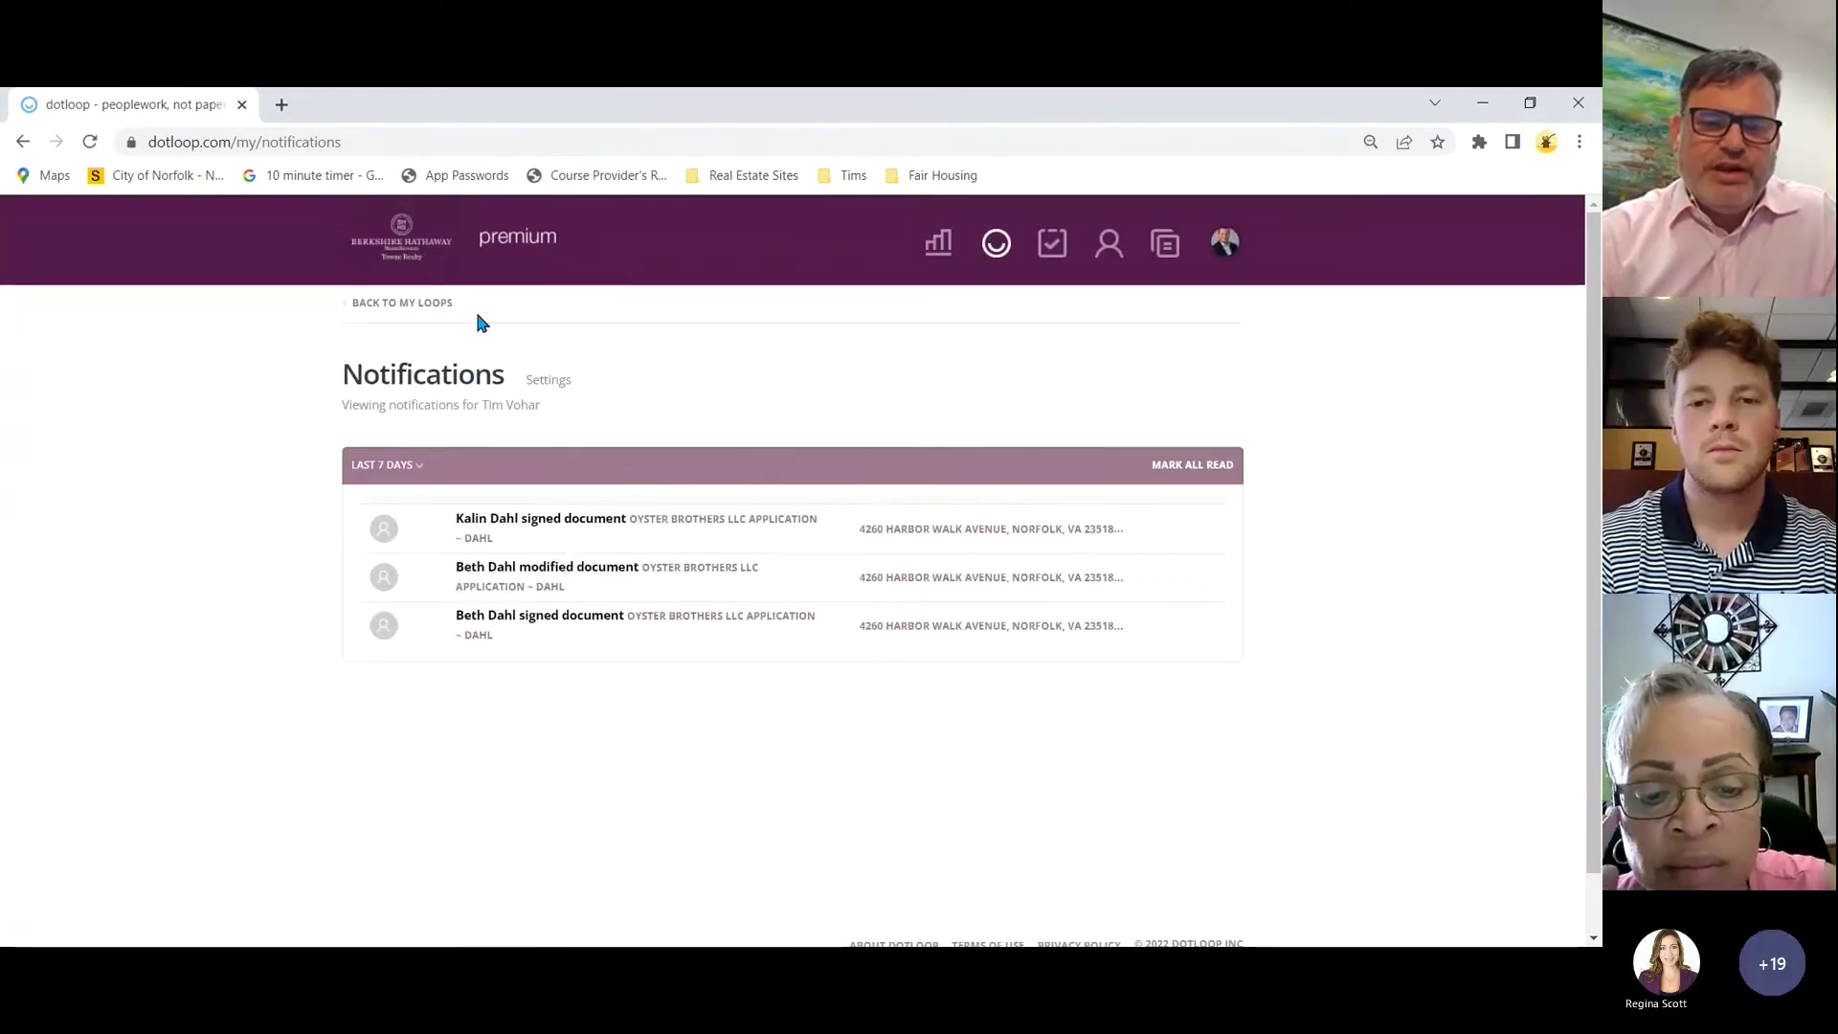
pyautogui.click(425, 304)
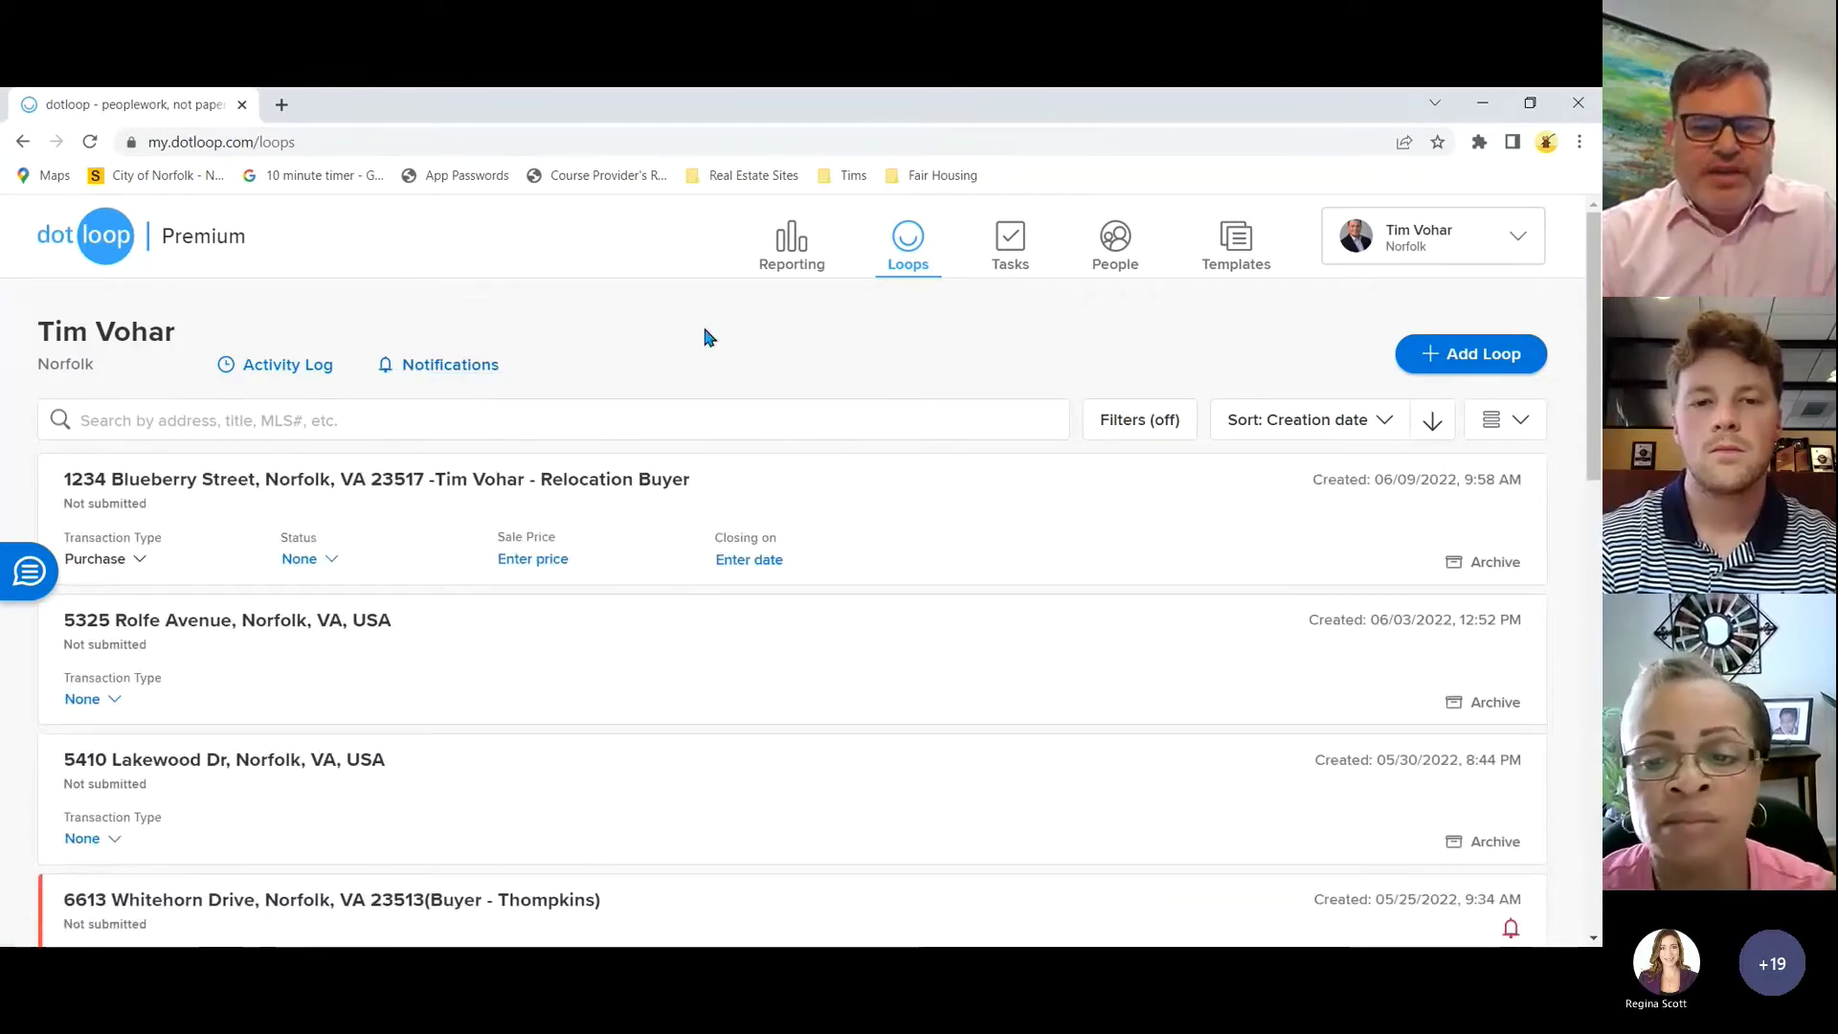
pyautogui.click(305, 369)
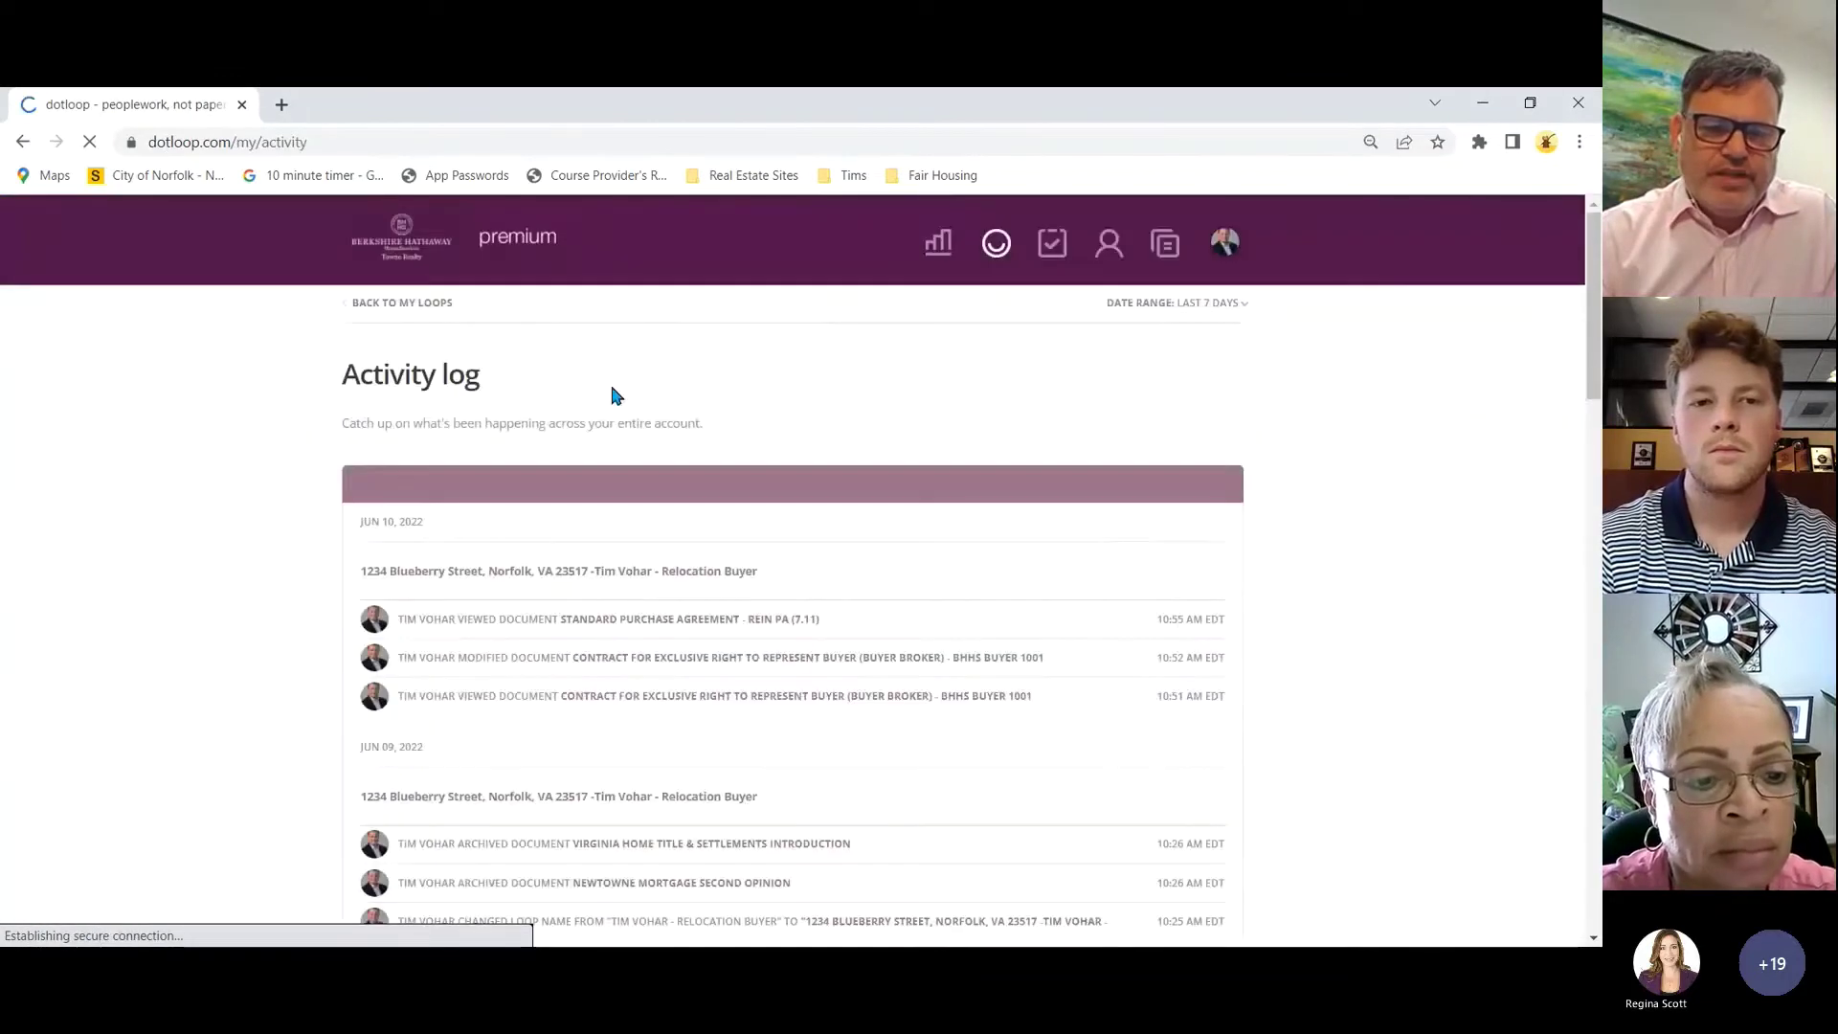
pyautogui.scroll(-2, 616, 389)
pyautogui.scroll(-10, 616, 389)
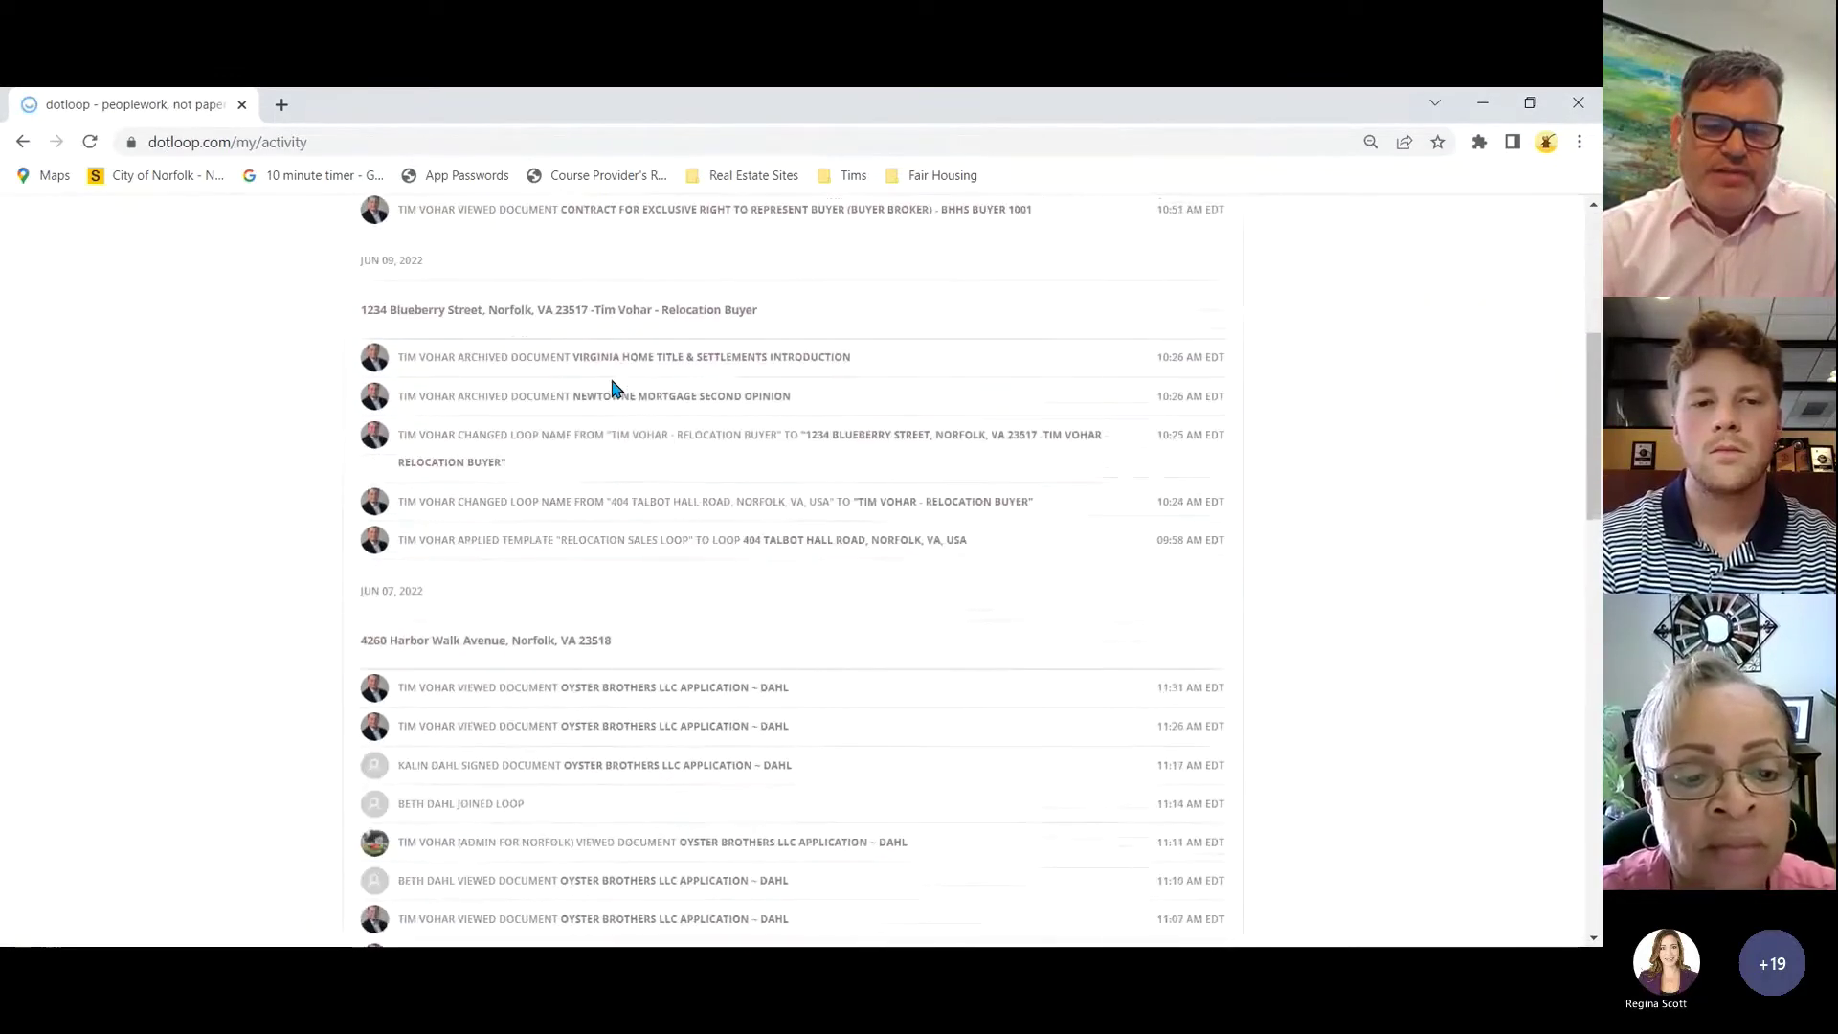
pyautogui.scroll(12, 614, 385)
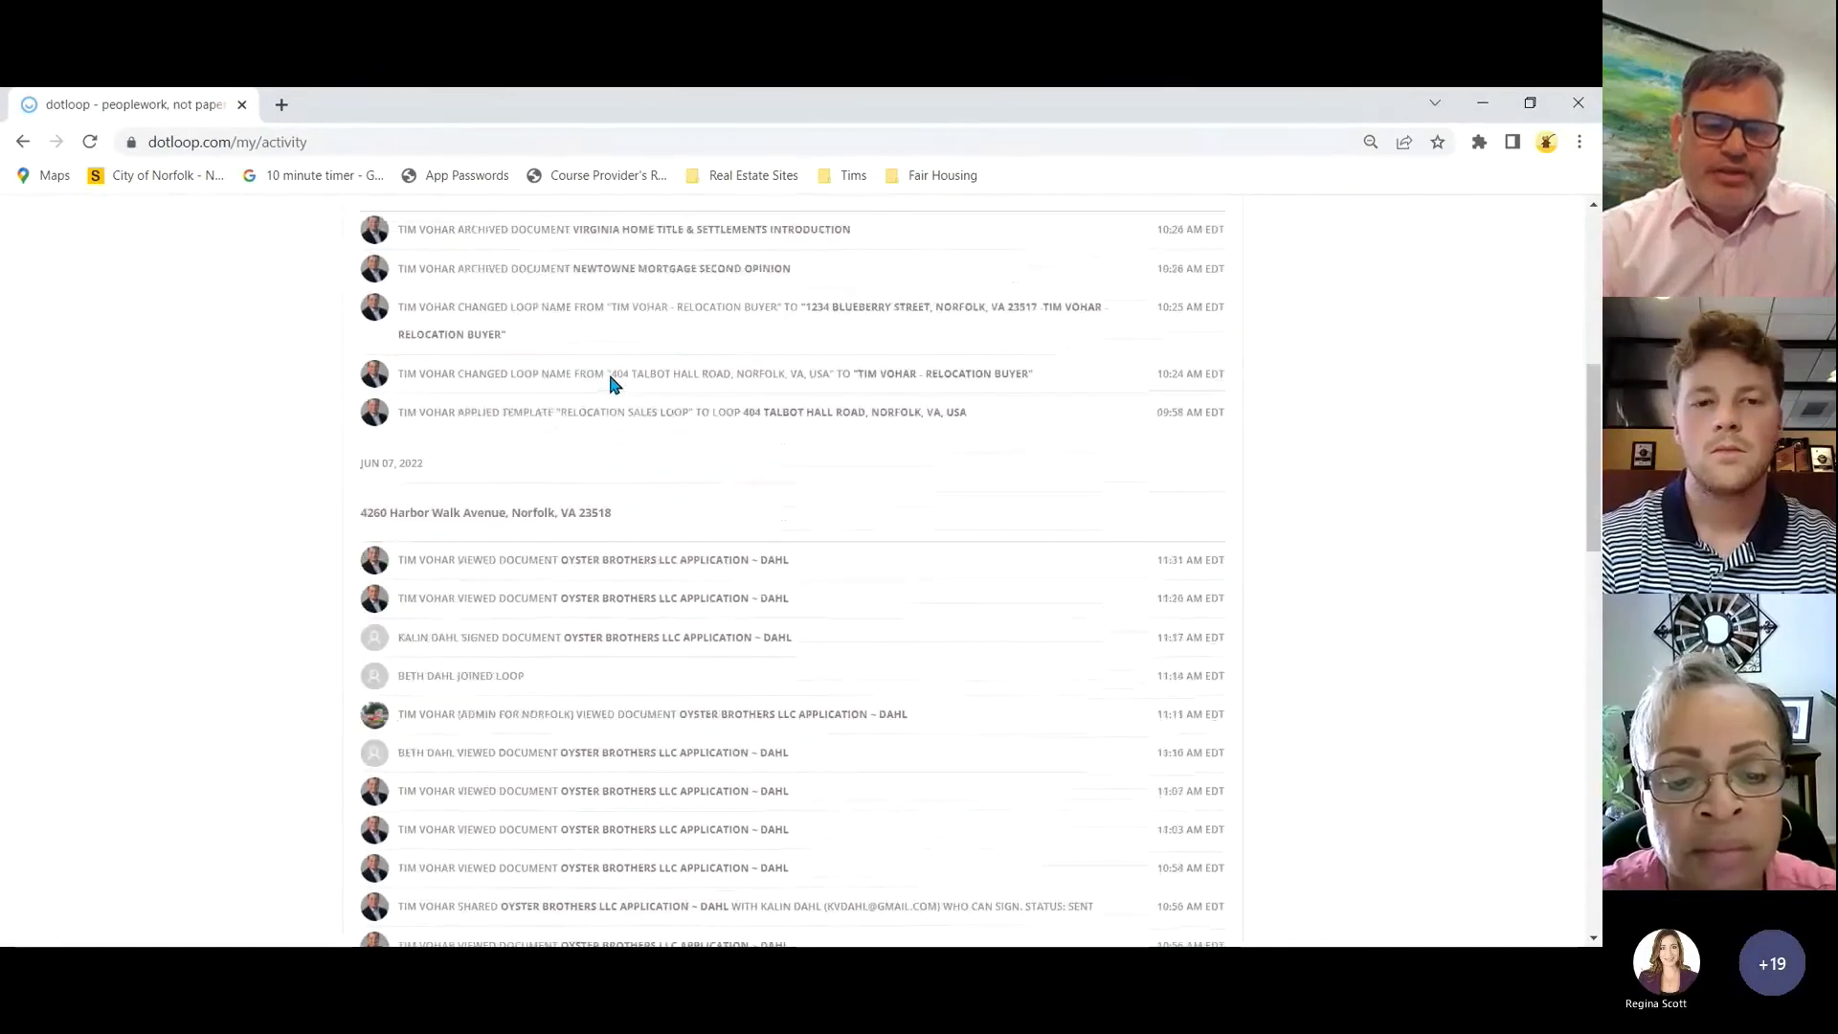
pyautogui.click(428, 304)
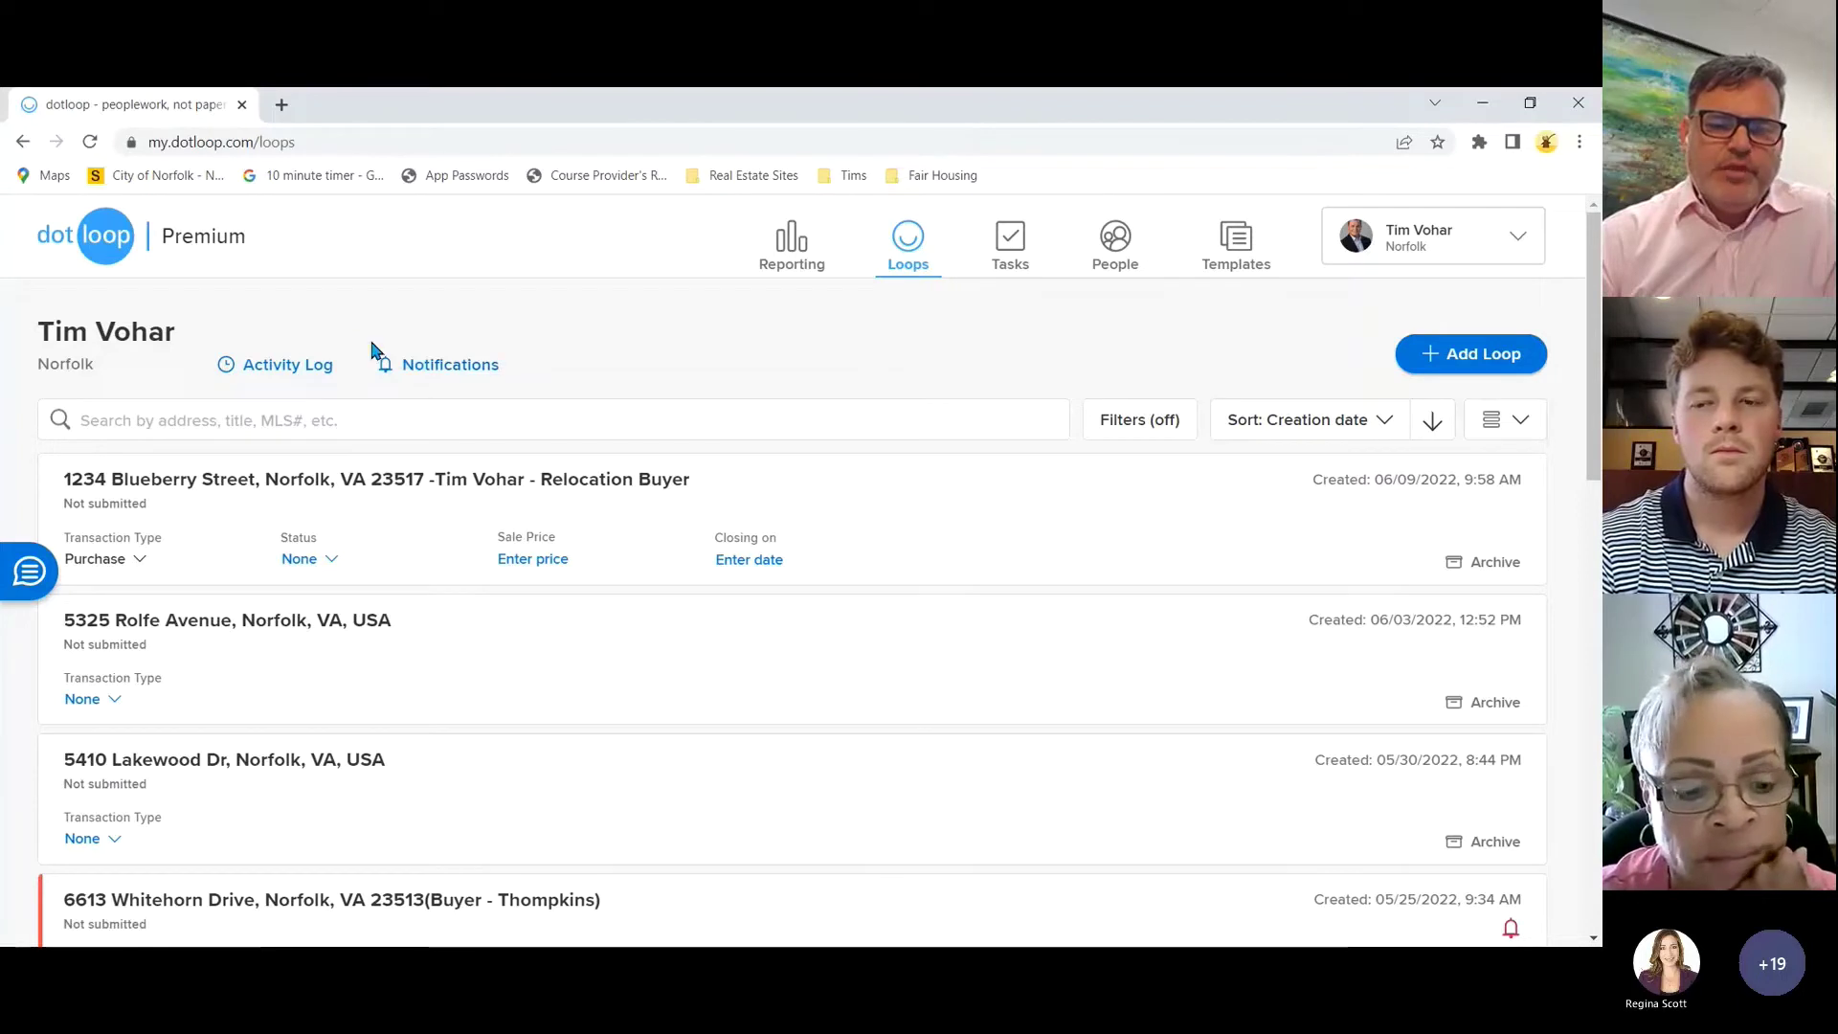
# Step: Reopen the 1234 Blueberry Street loop and bring up its empty Compliance review notes
pyautogui.click(425, 489)
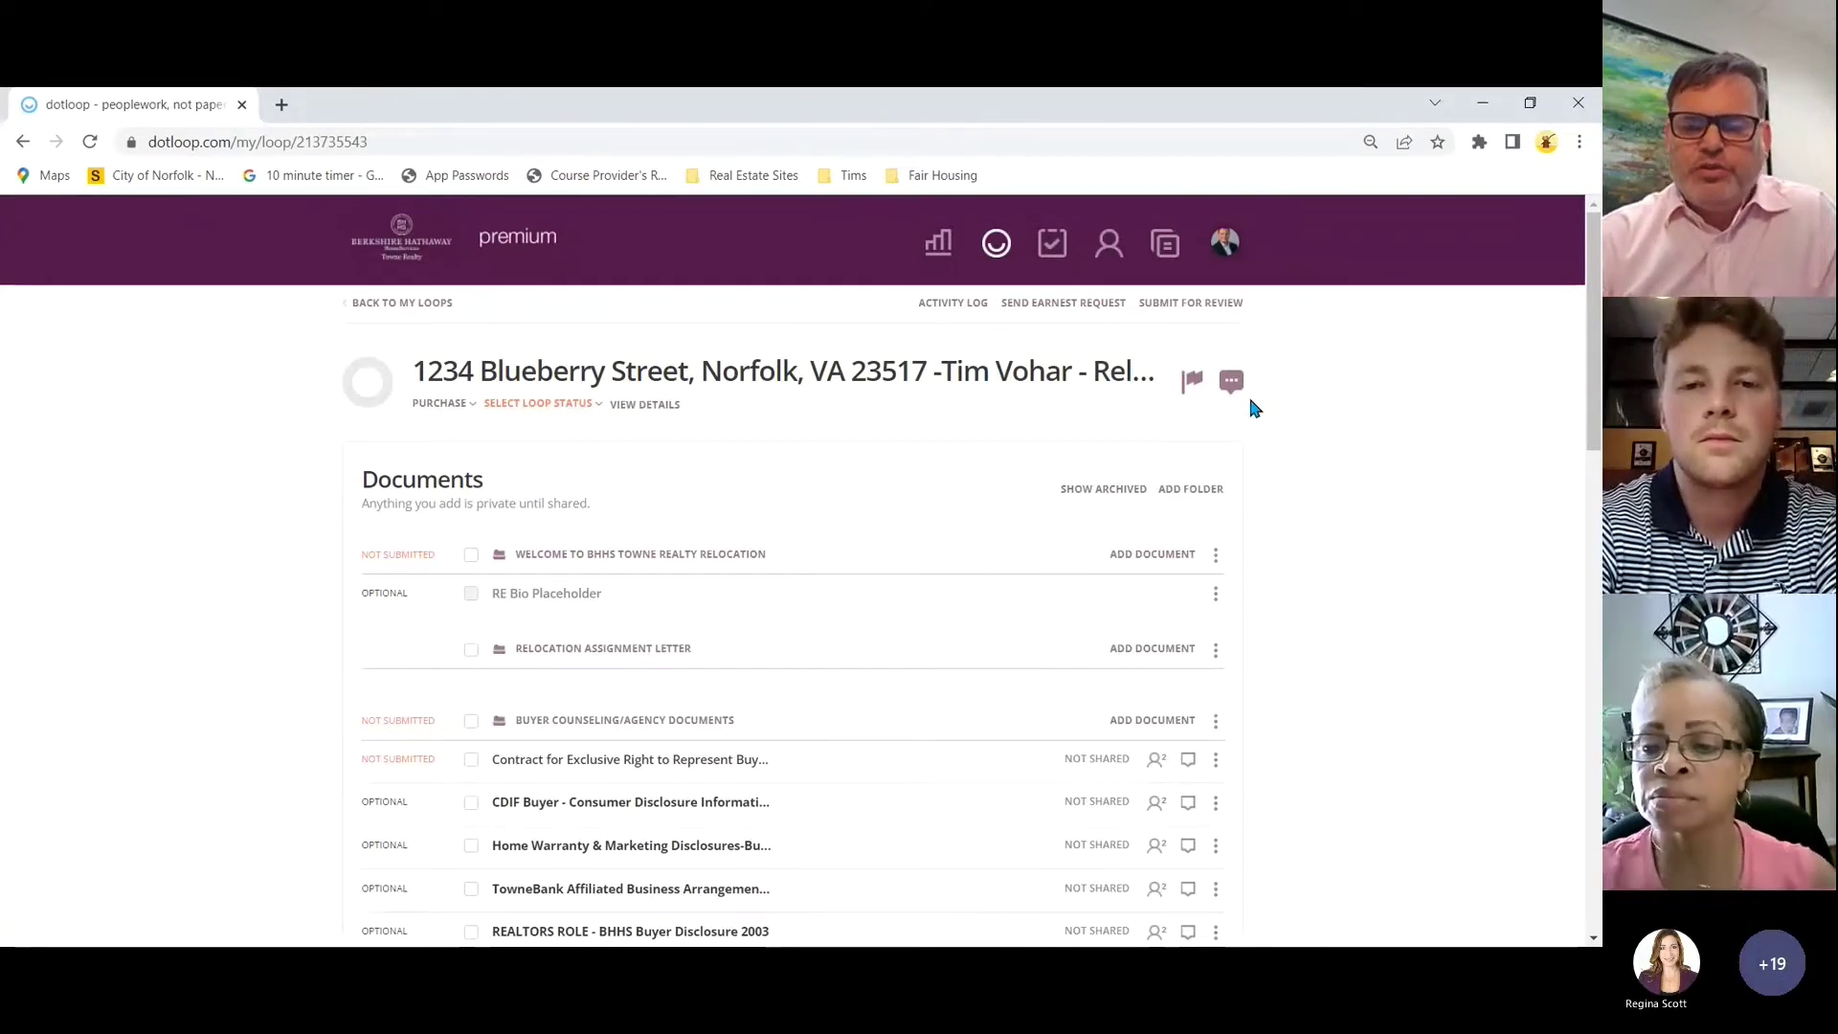
pyautogui.click(1192, 383)
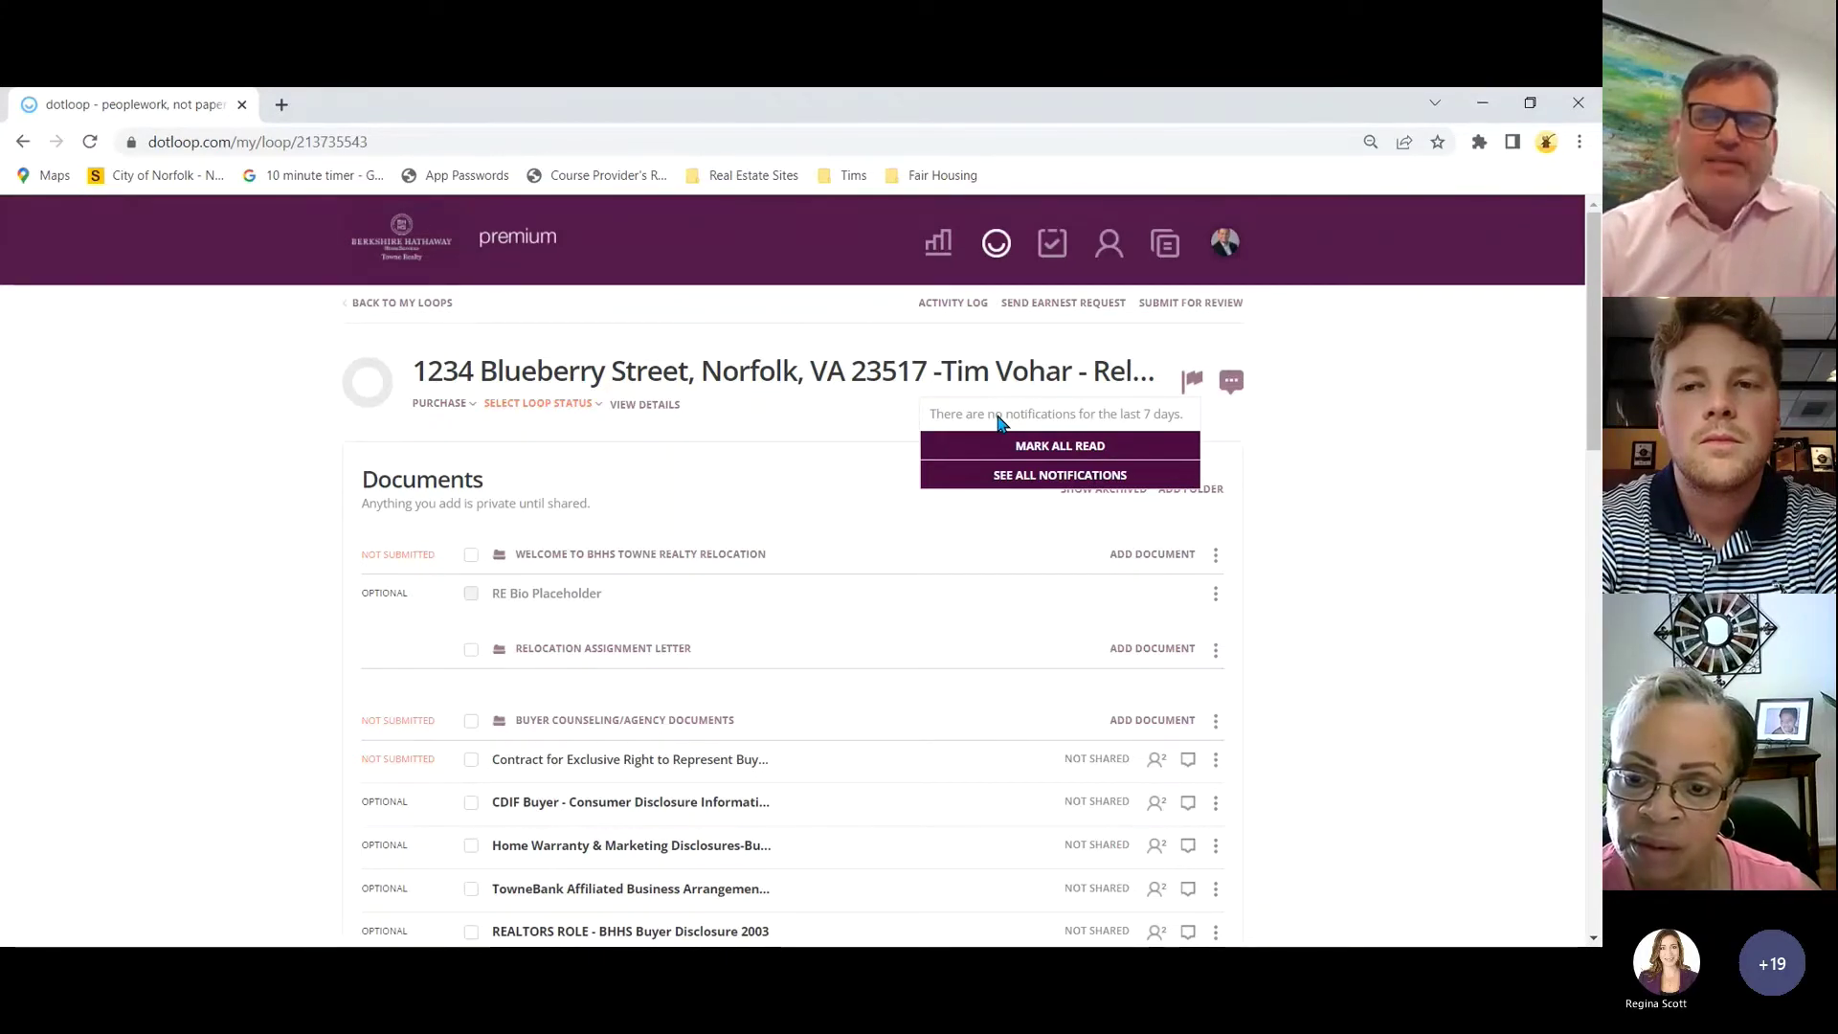
pyautogui.click(1258, 476)
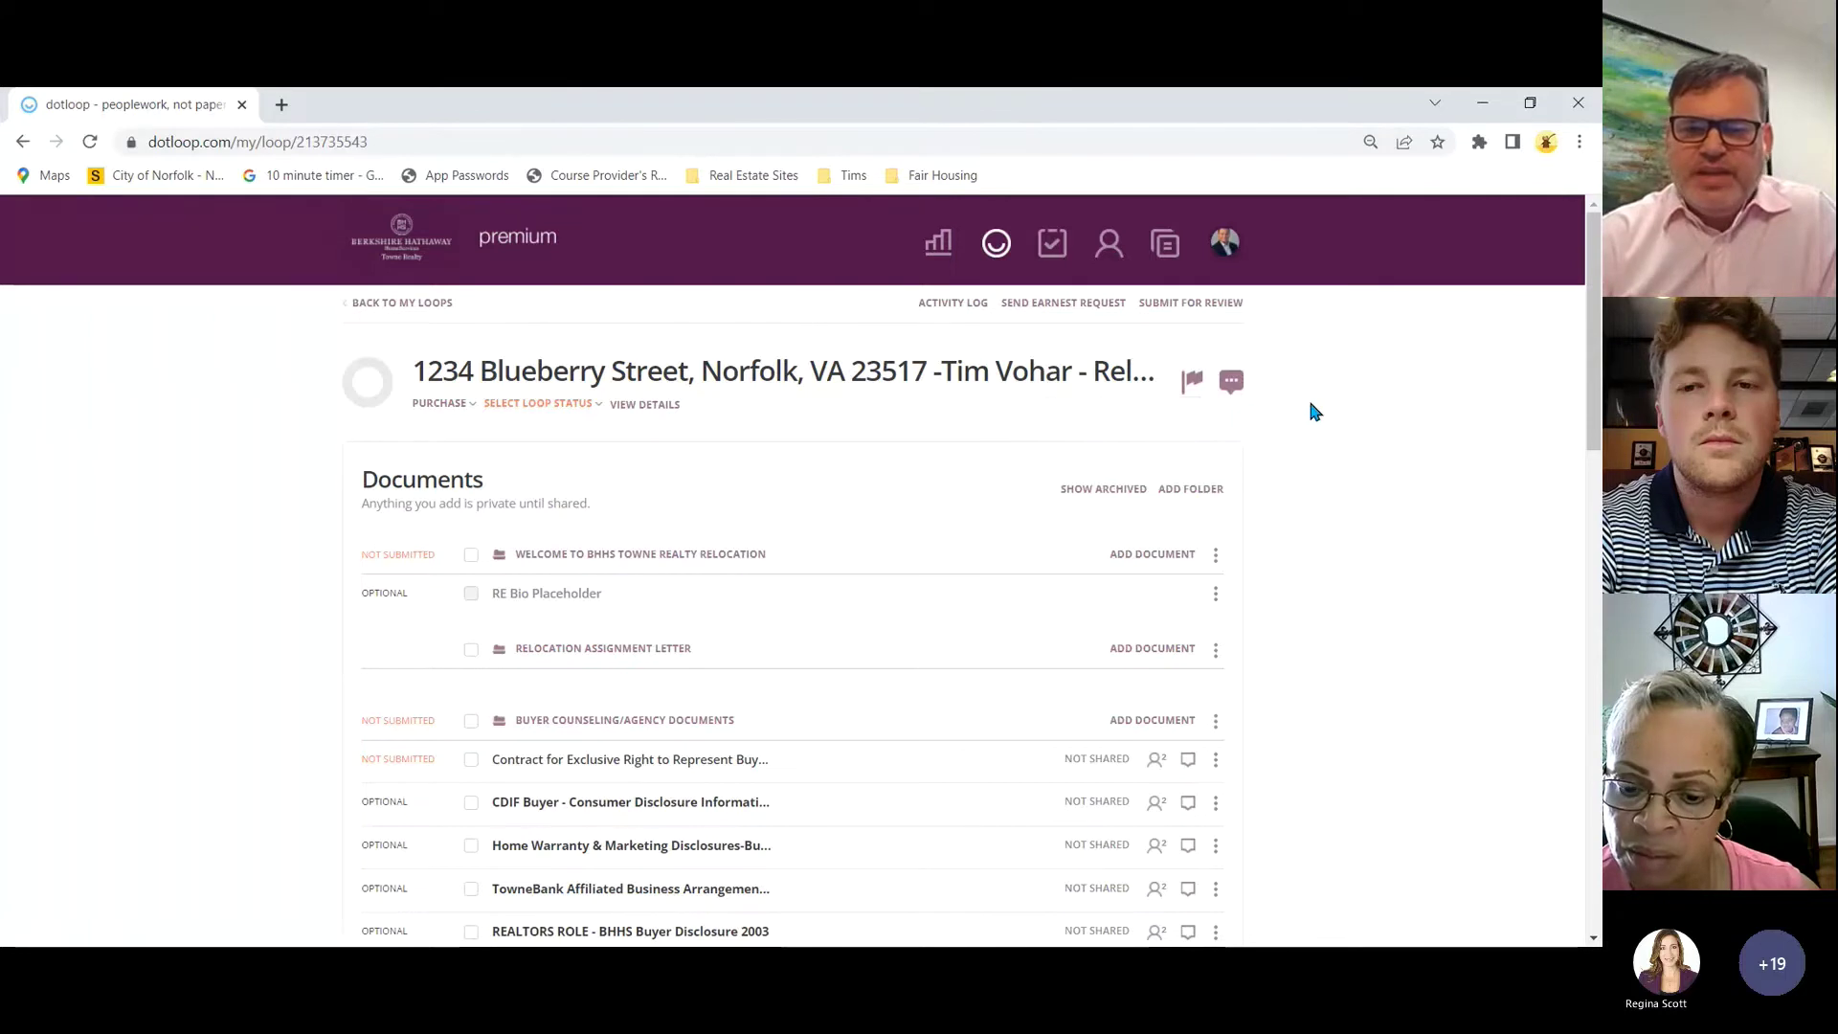
pyautogui.click(1231, 382)
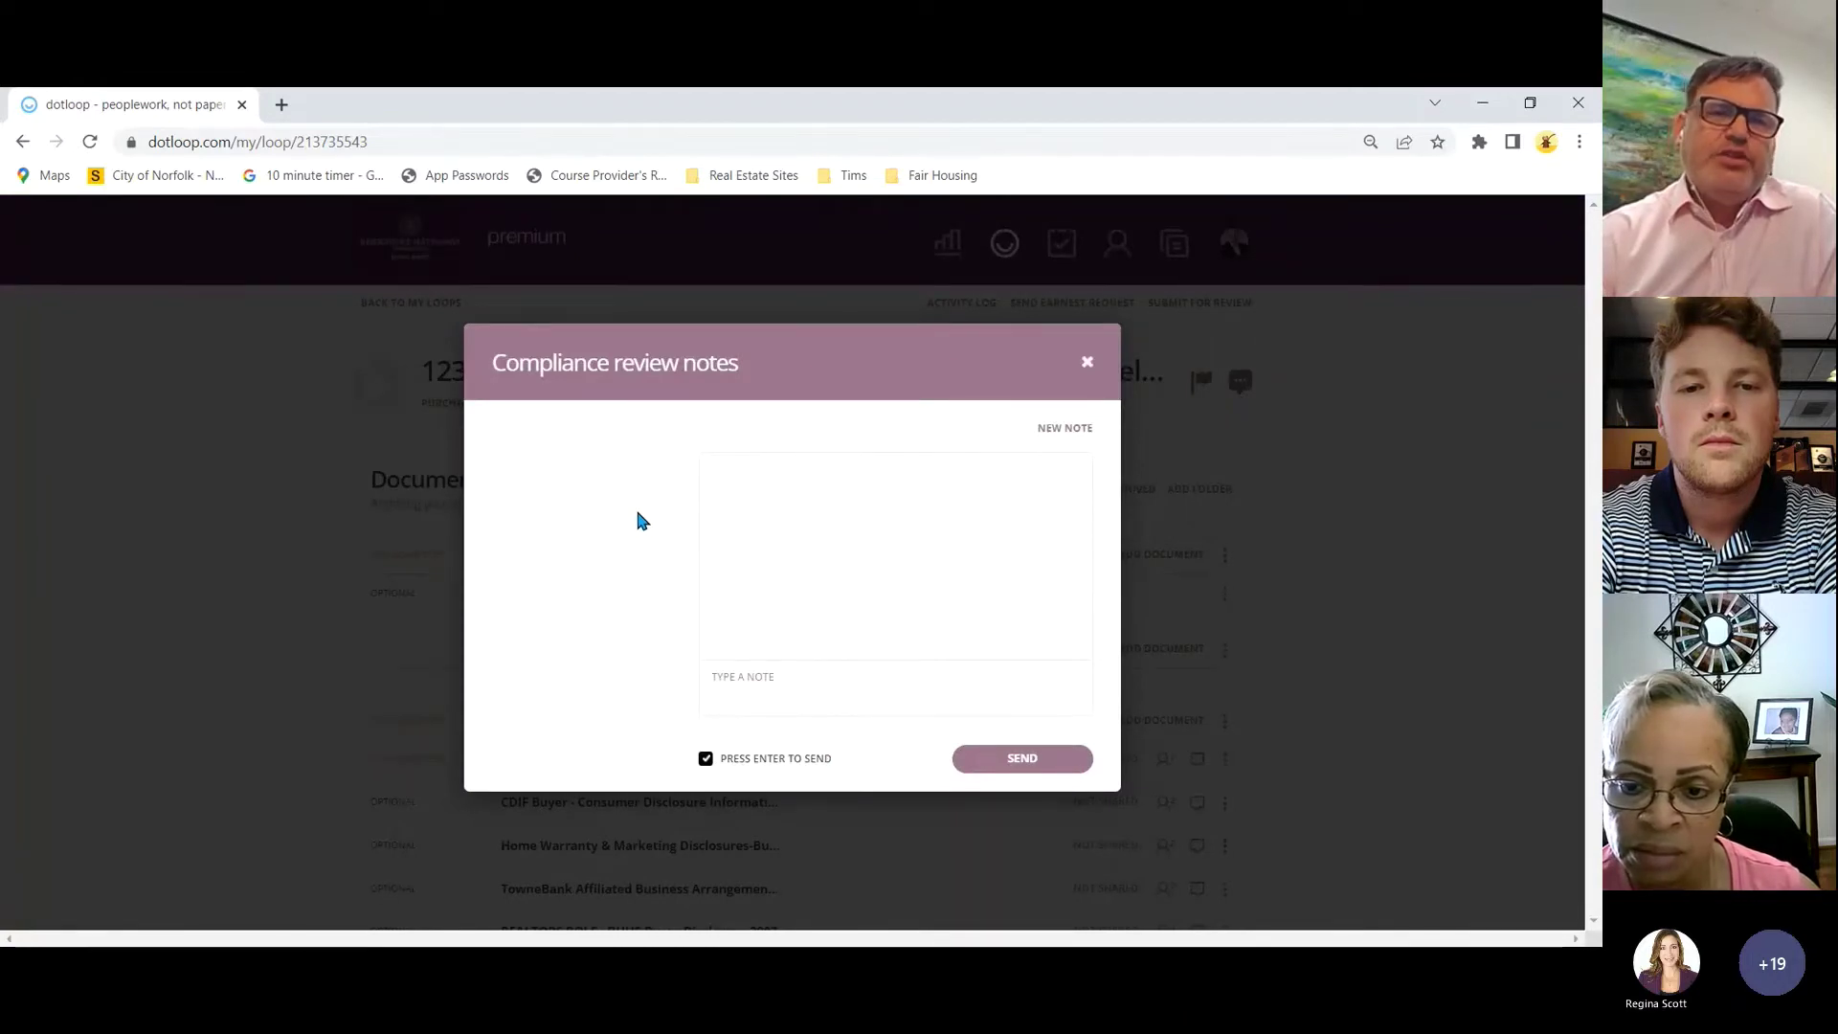
# Step: Send a new compliance note 'Hi just testing for dotloop today' to two admin recipients
pyautogui.click(1063, 428)
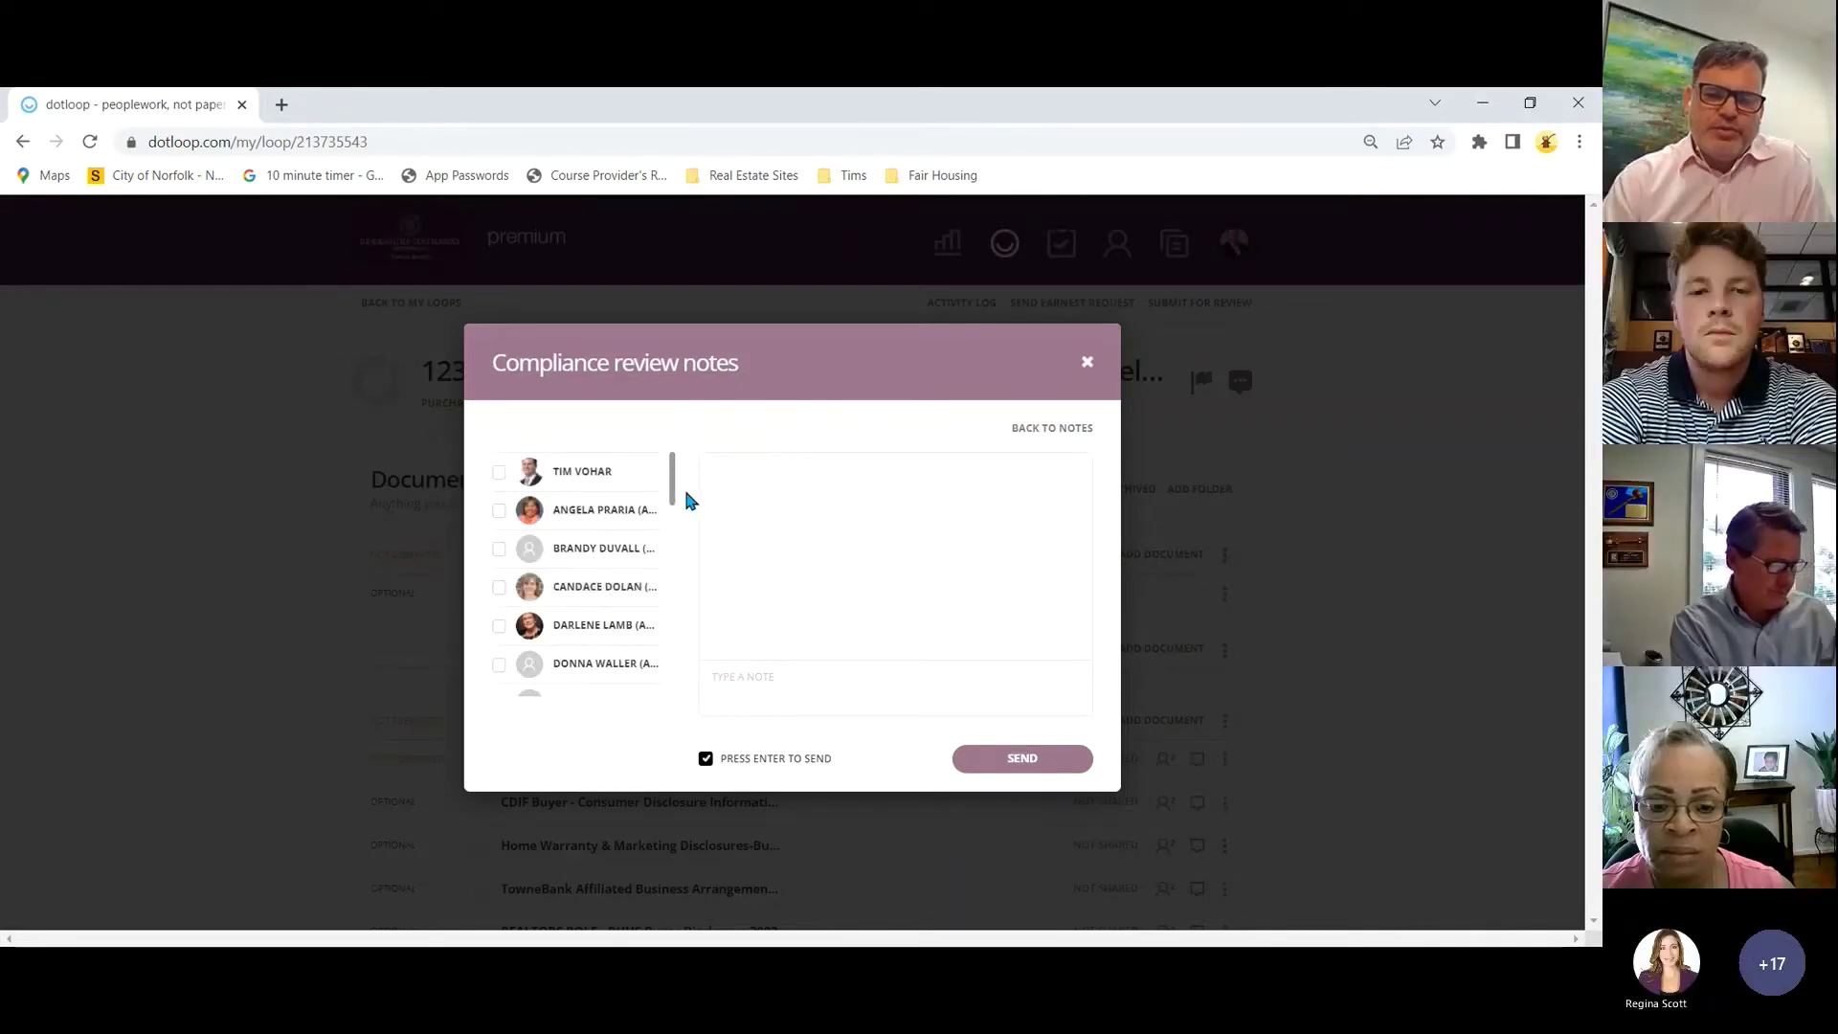
pyautogui.moveTo(674, 481); pyautogui.dragTo(677, 546)
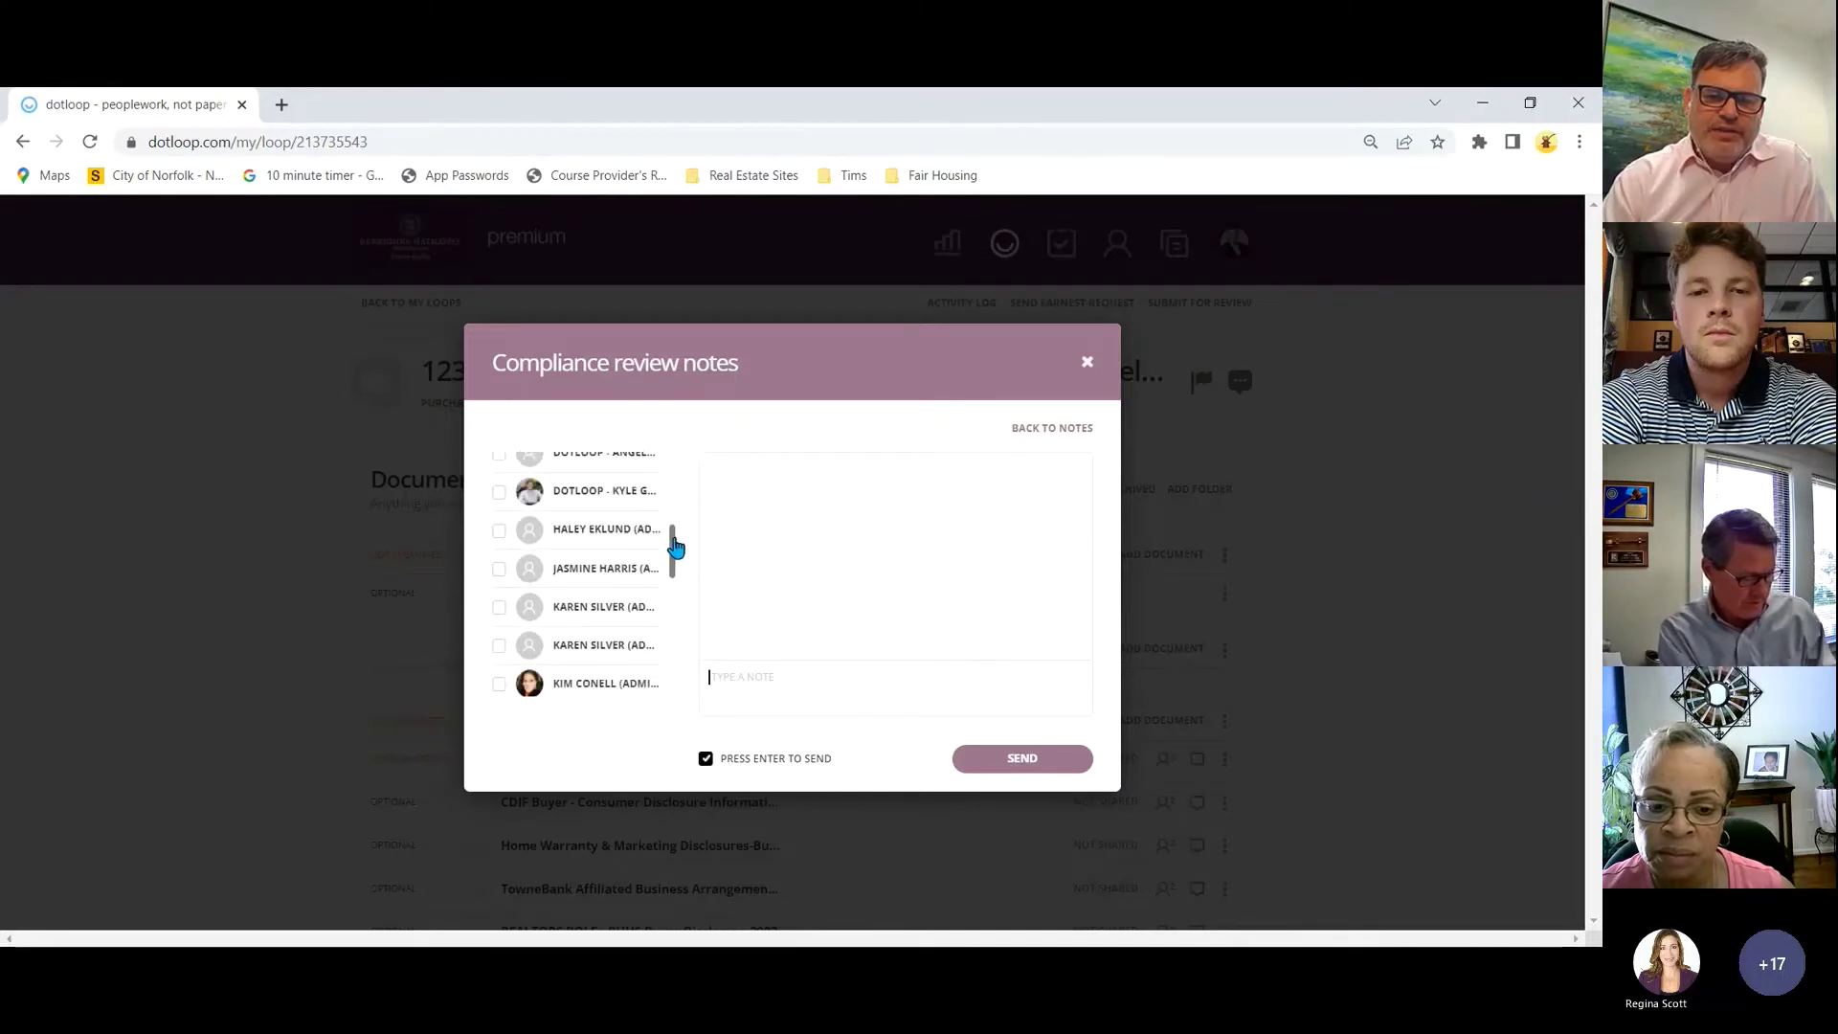
pyautogui.click(499, 530)
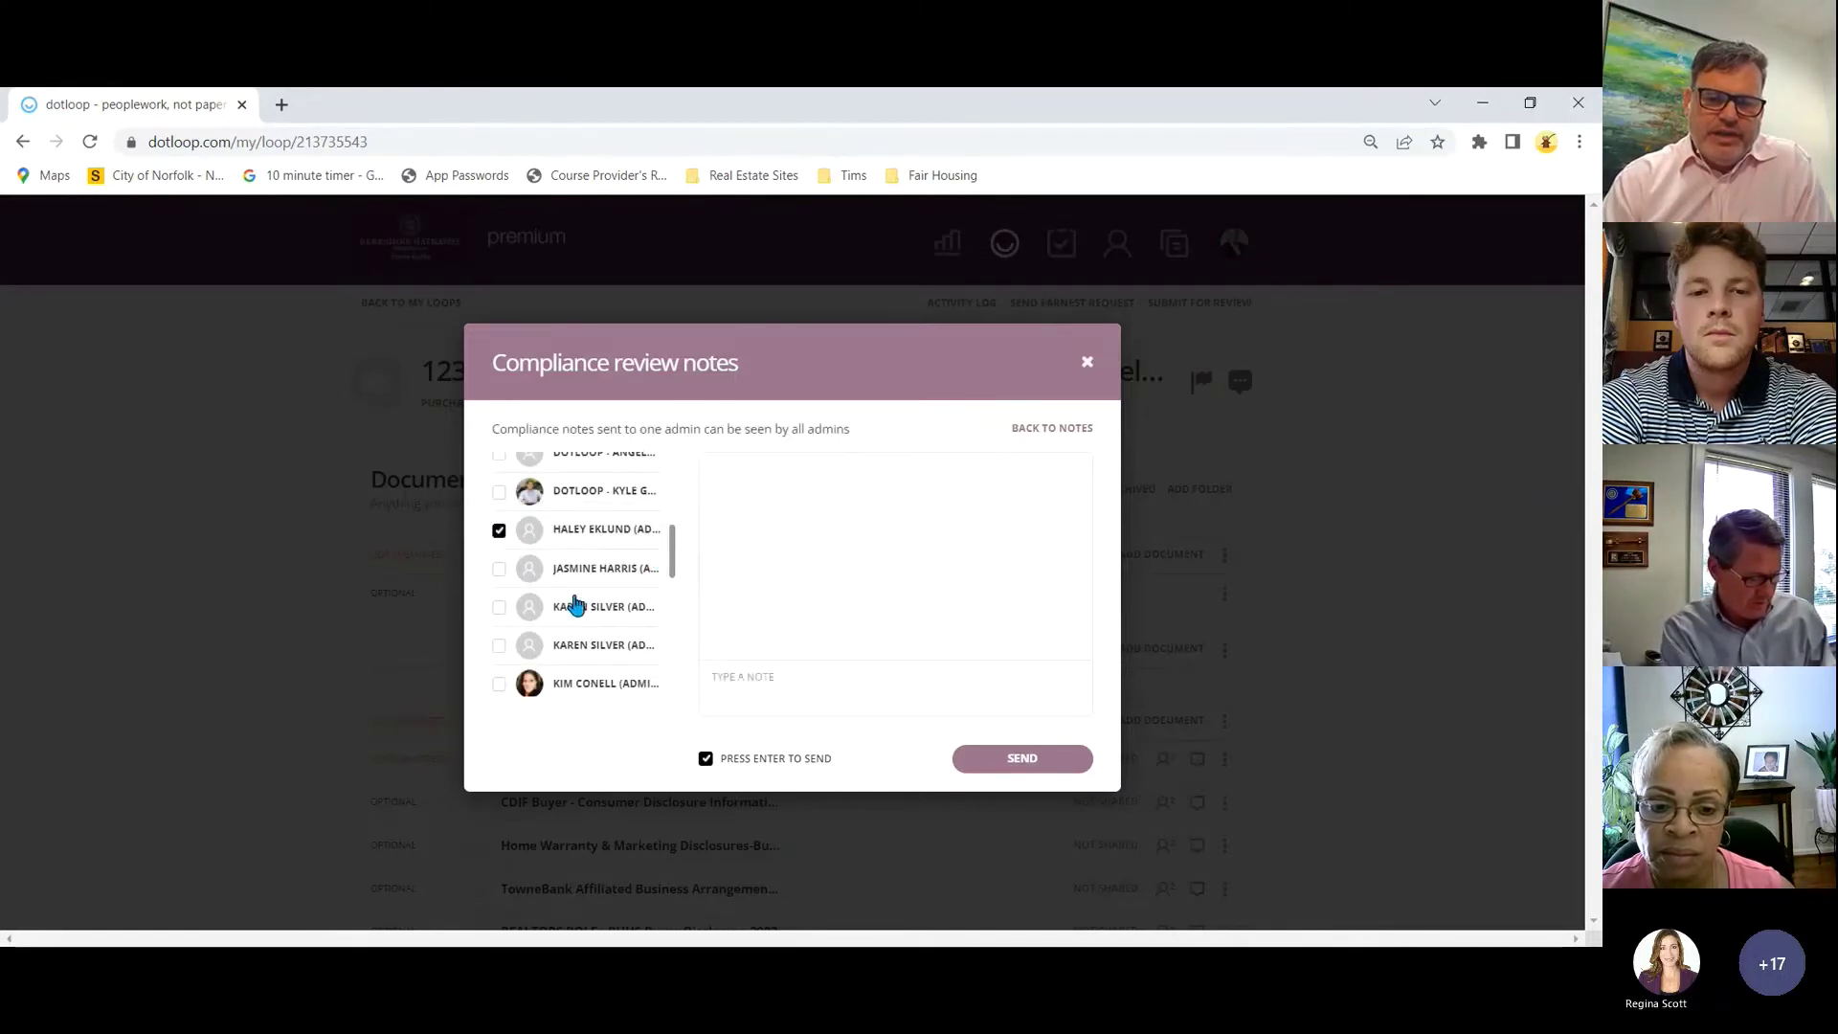
pyautogui.moveTo(674, 563); pyautogui.dragTo(635, 628)
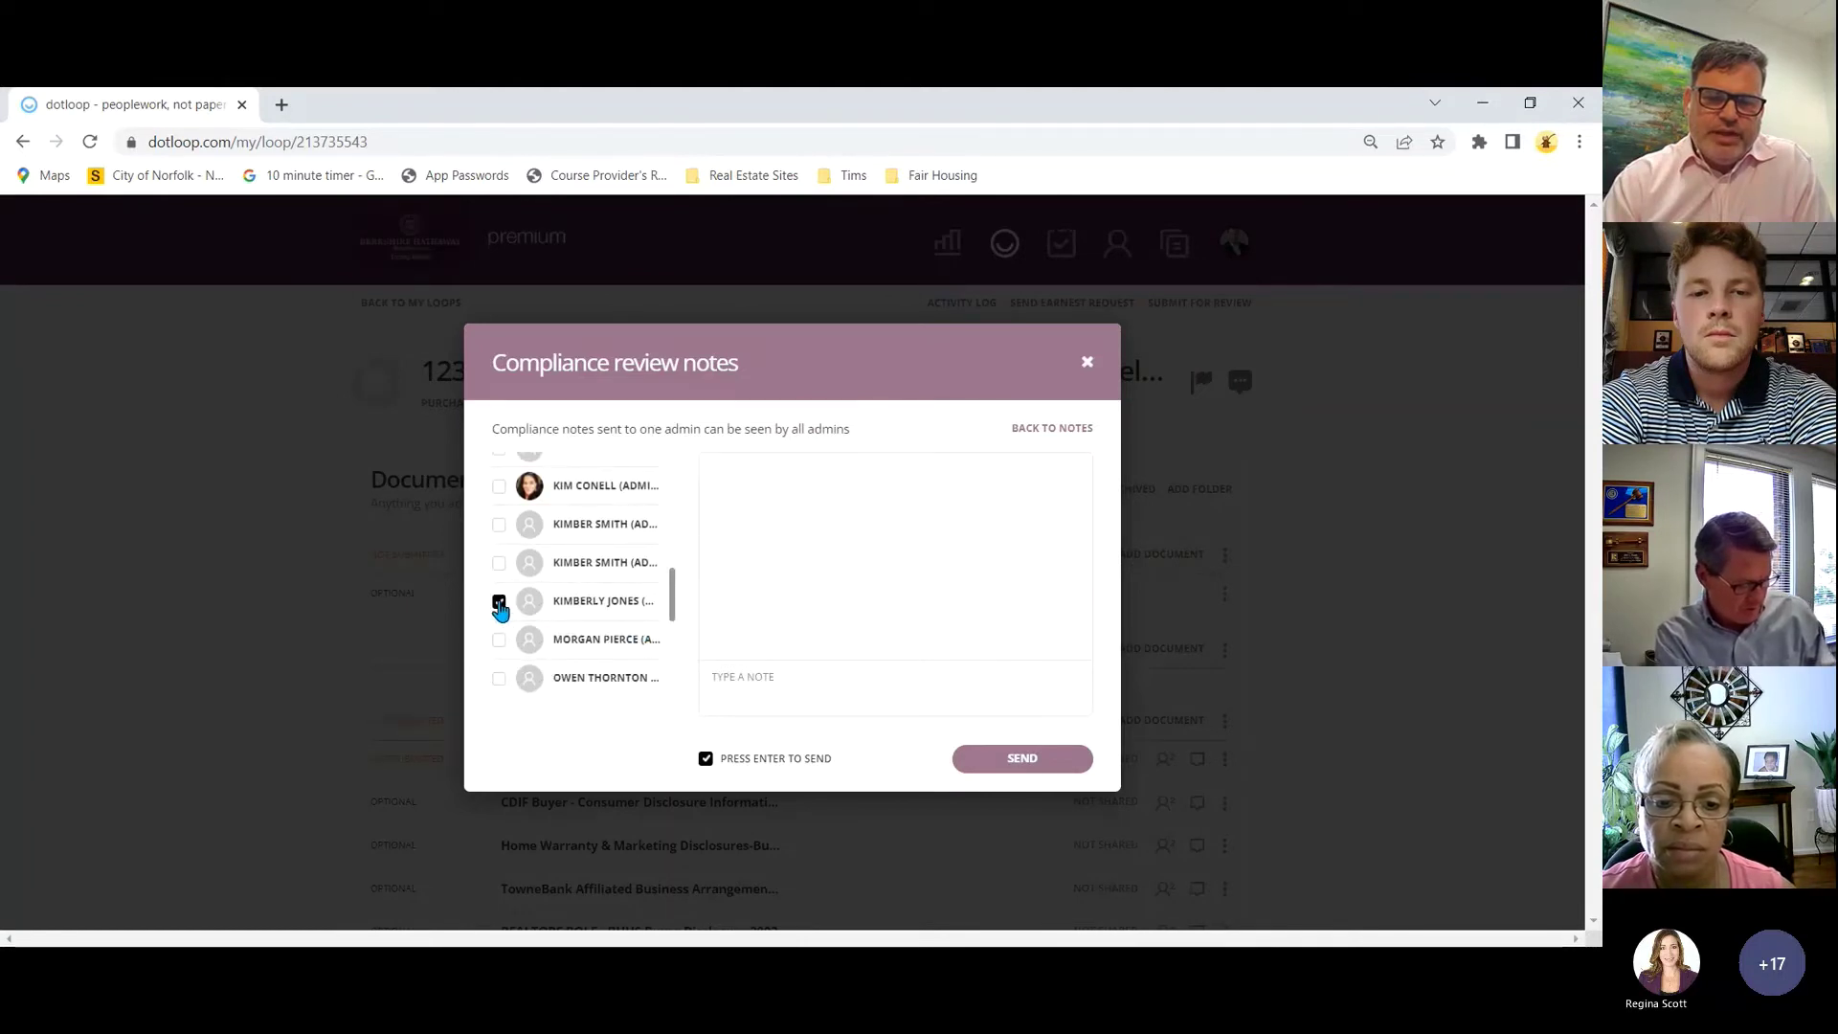
pyautogui.click(763, 673)
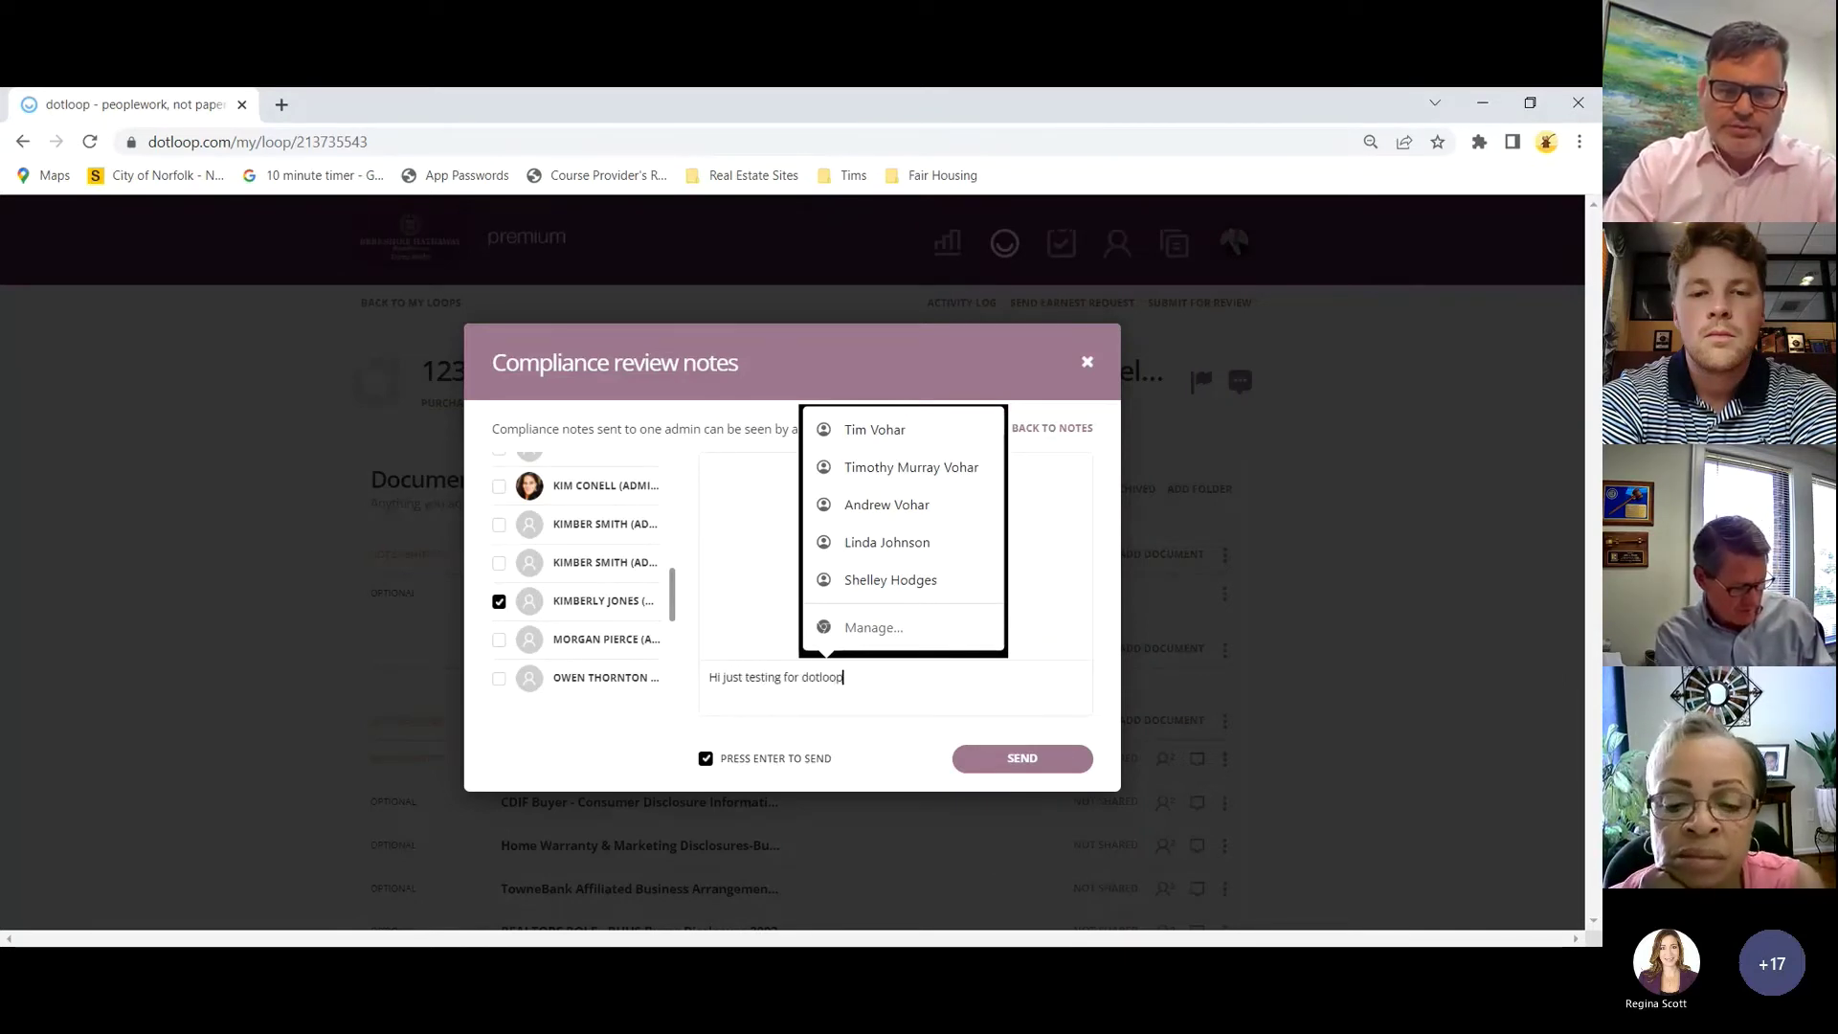
pyautogui.write('ay.')
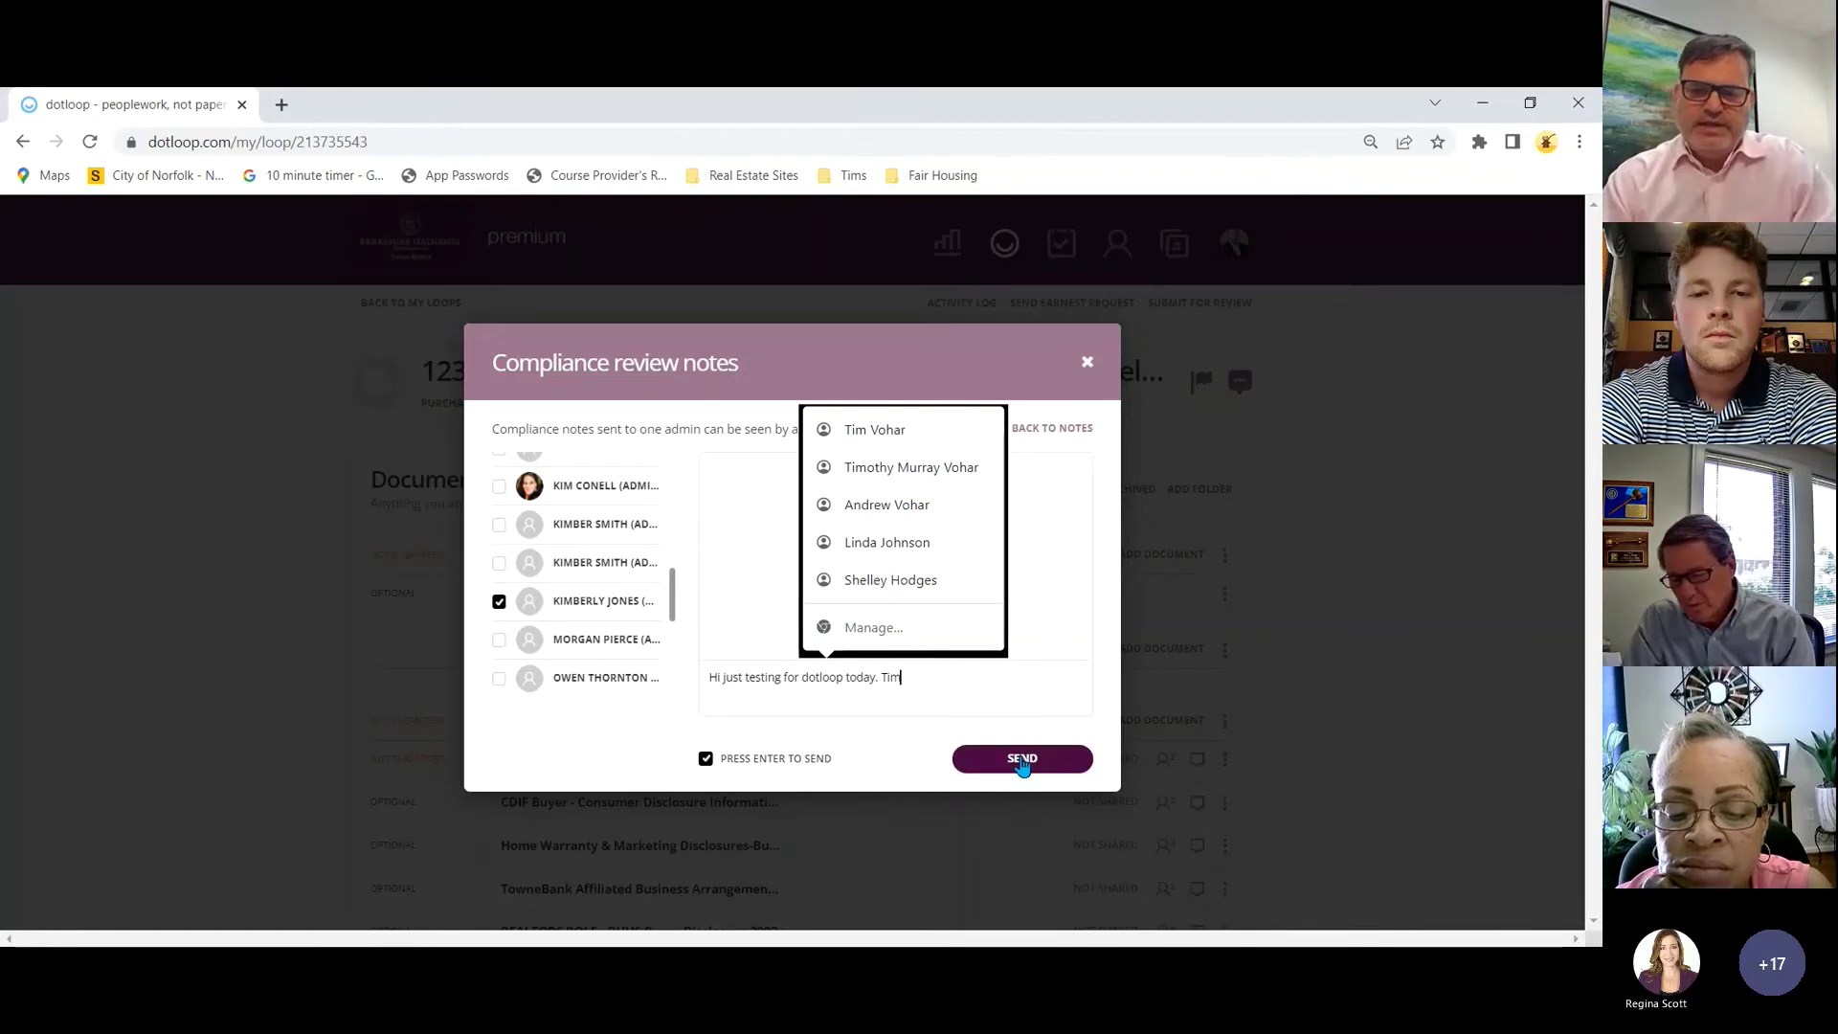
pyautogui.write(' Tim')
pyautogui.click(1022, 758)
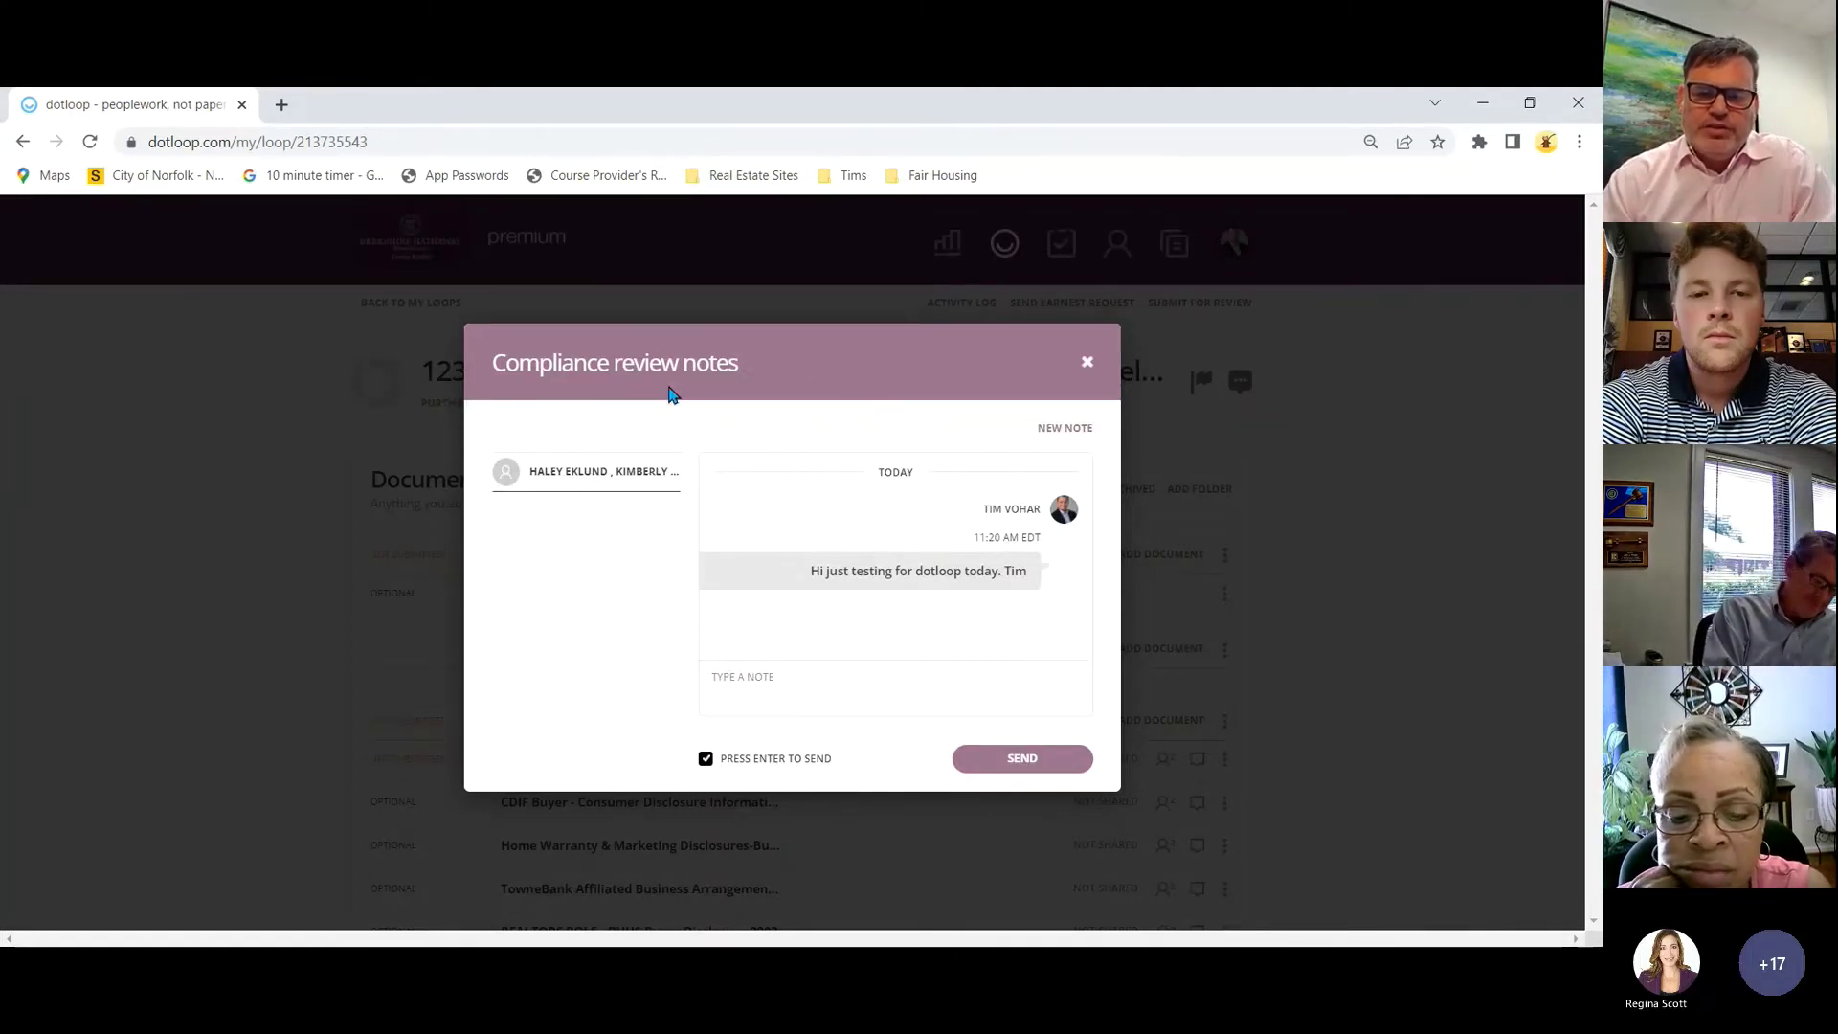
# Step: Send a teaching-purposes test note to two other admins, then return to the first thread to reply
pyautogui.click(1067, 431)
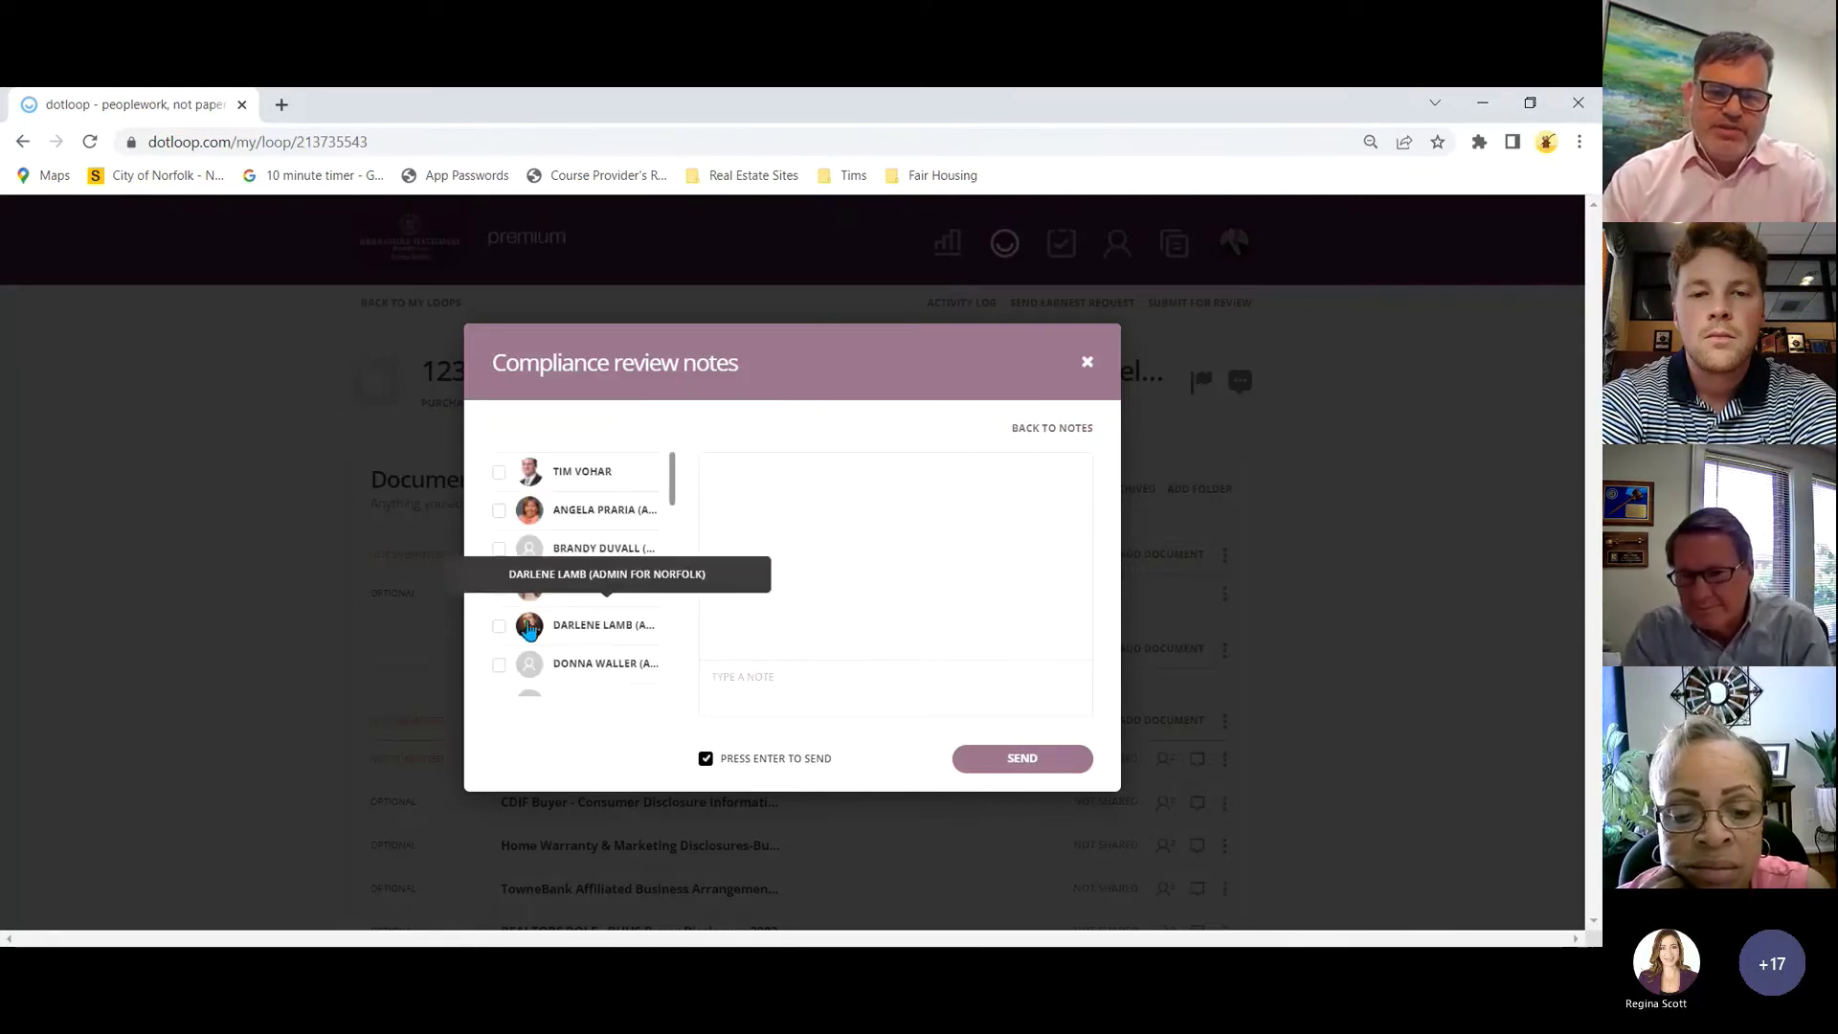
pyautogui.click(498, 589)
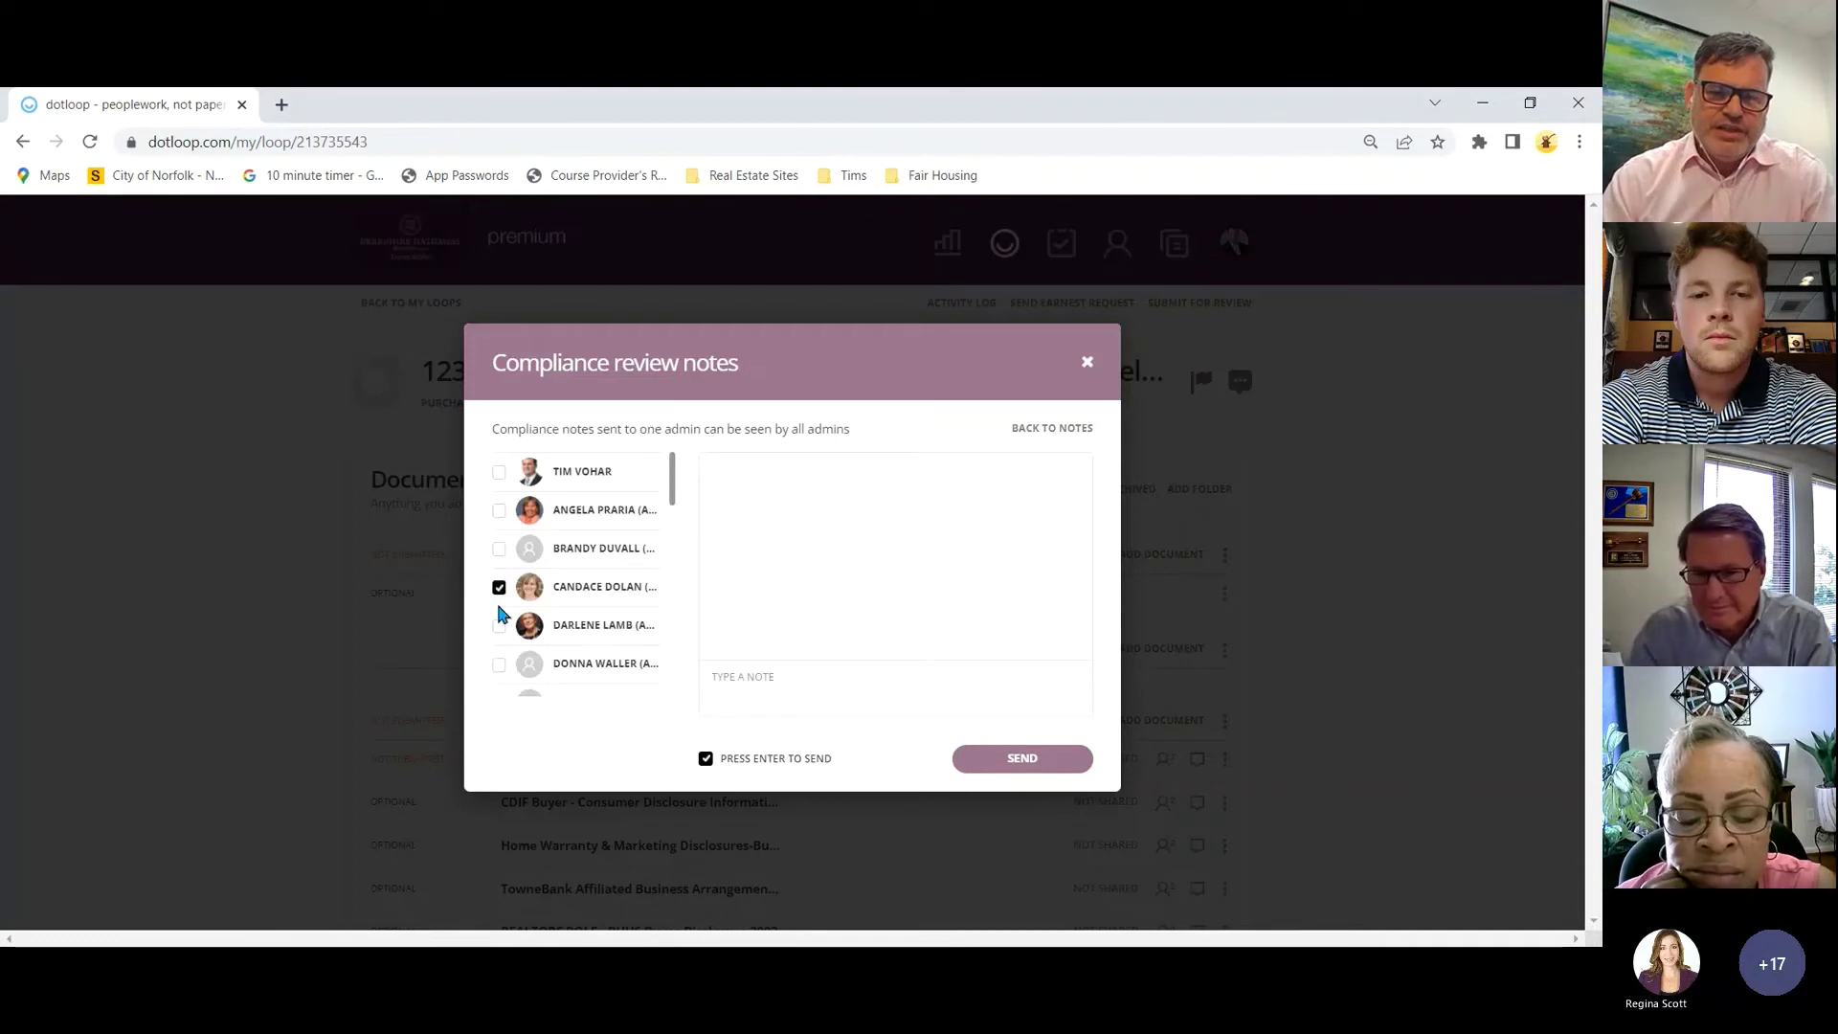
pyautogui.scroll(-2, 527, 627)
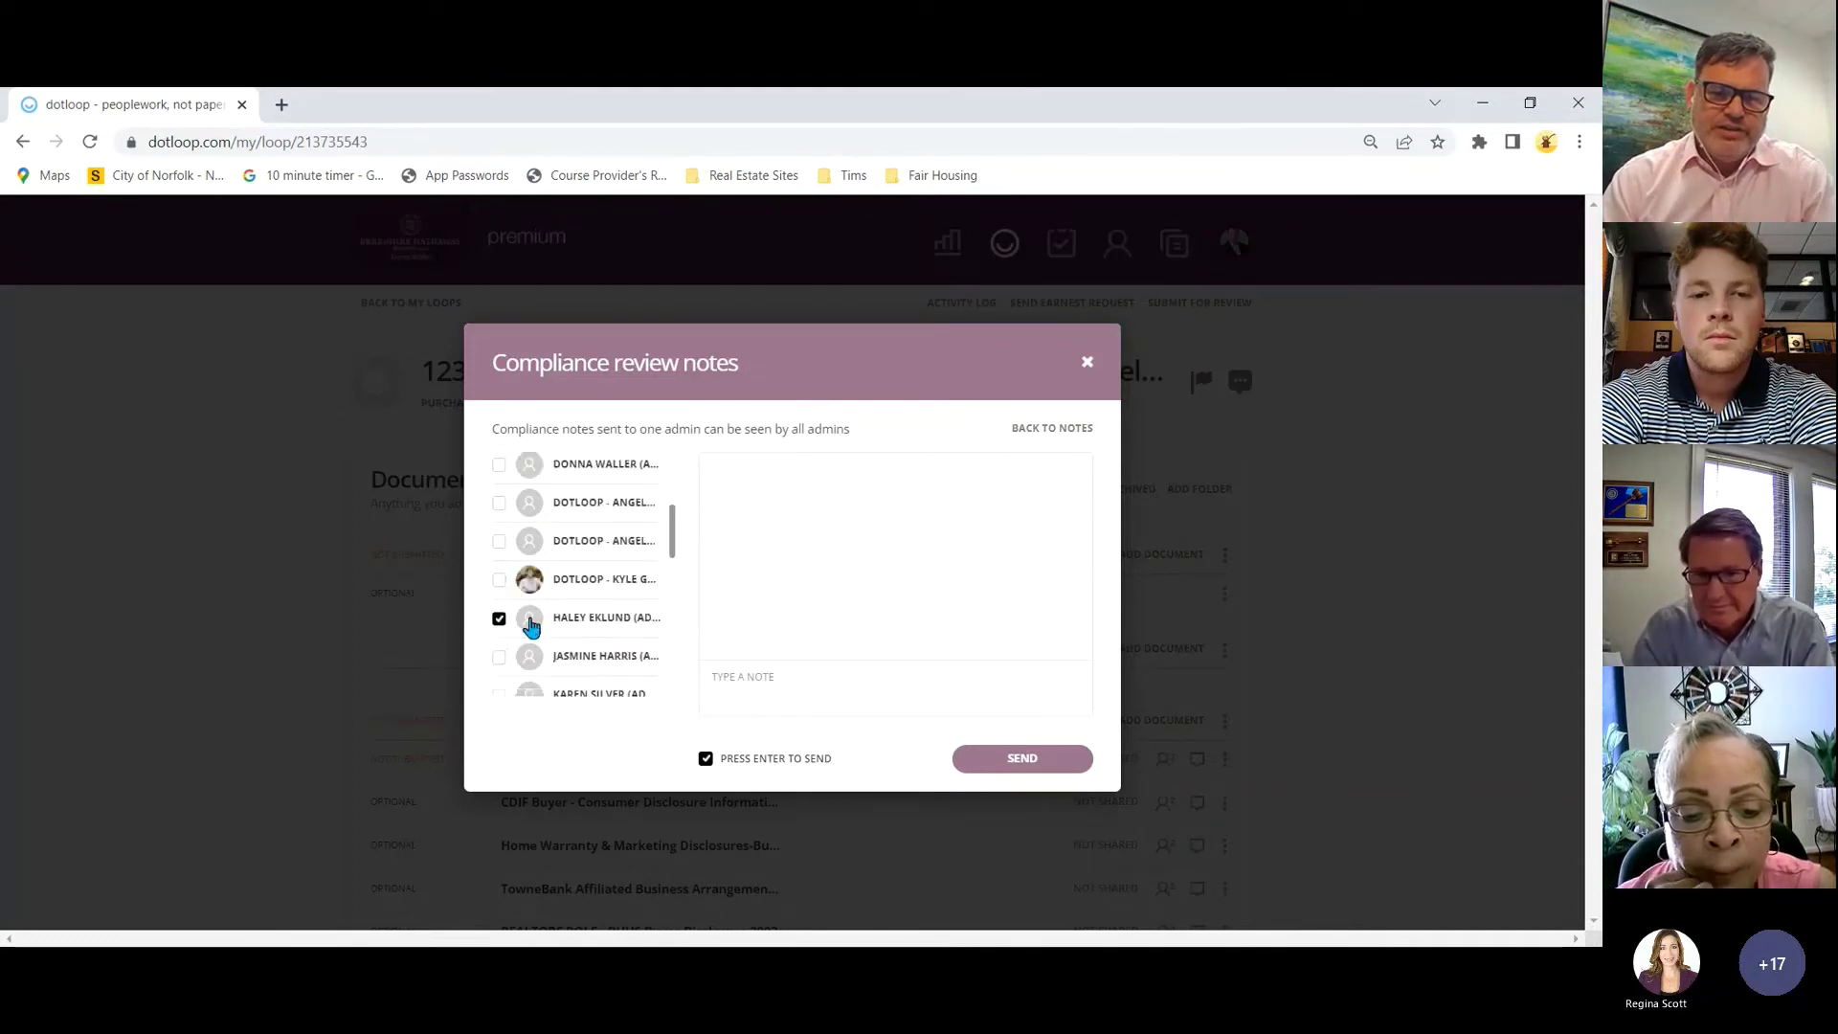
pyautogui.click(499, 657)
pyautogui.click(787, 690)
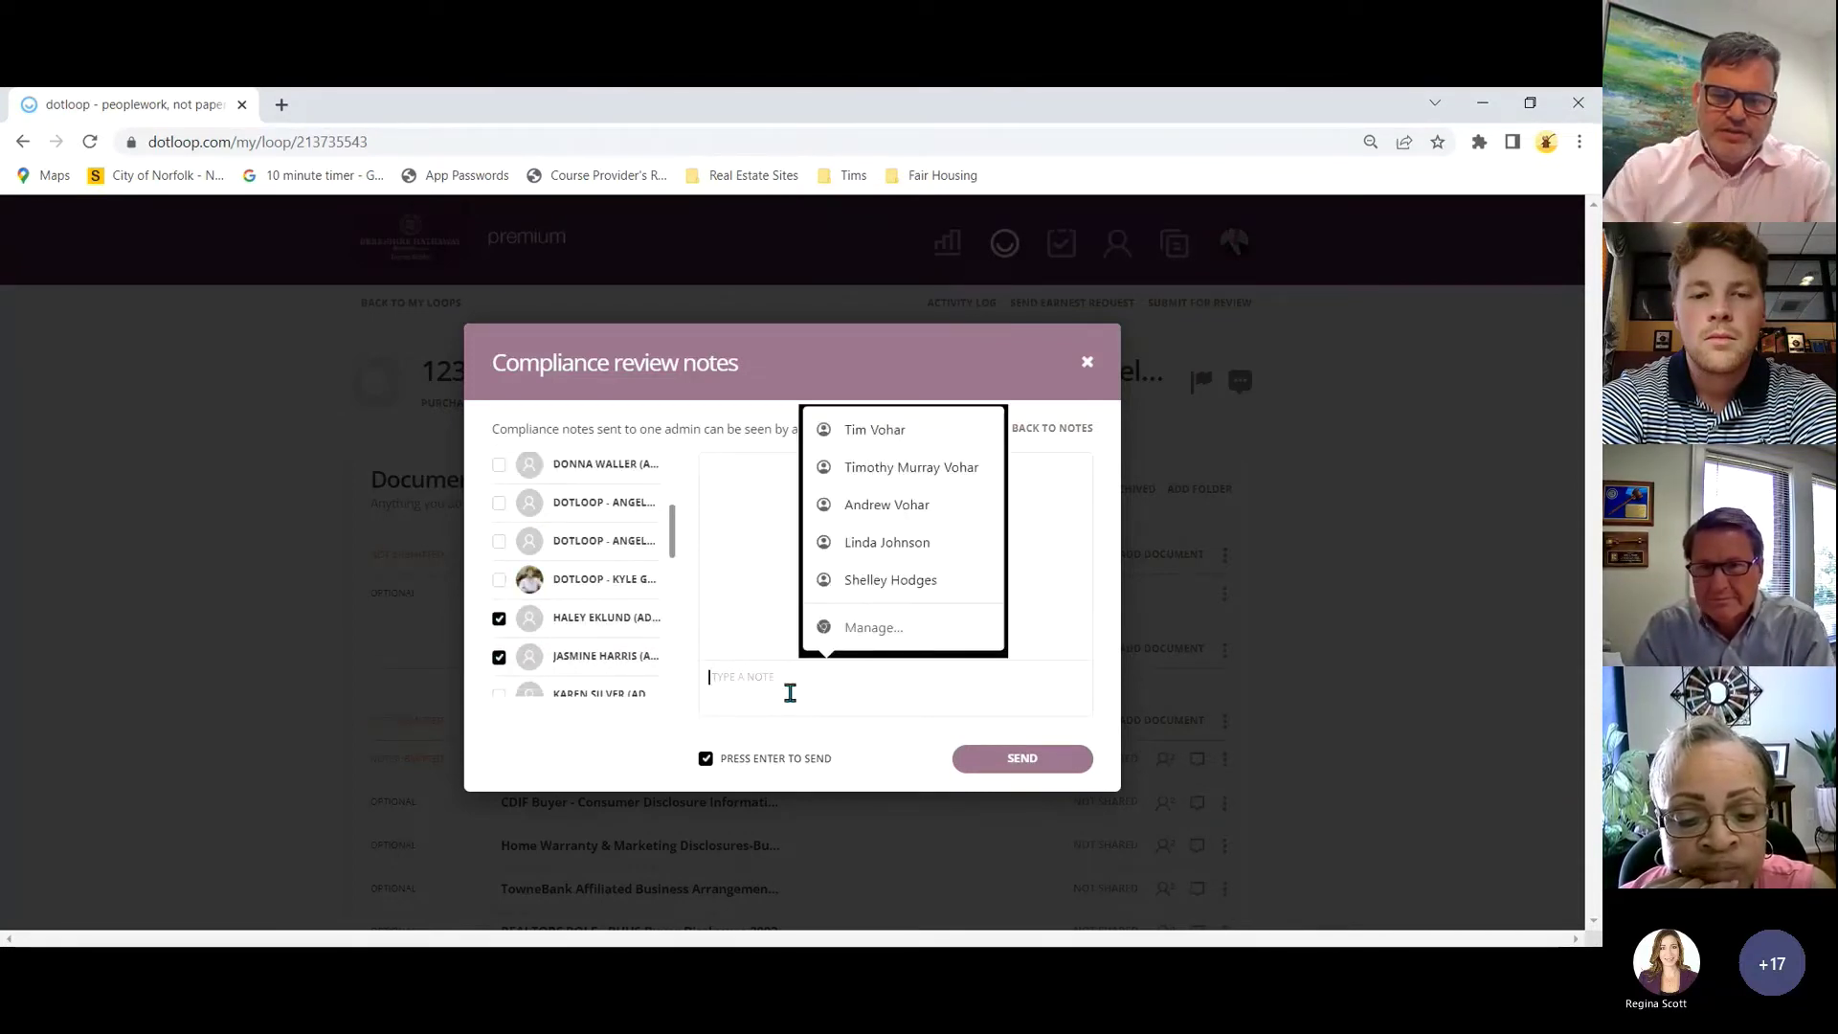
pyautogui.write('hi test ')
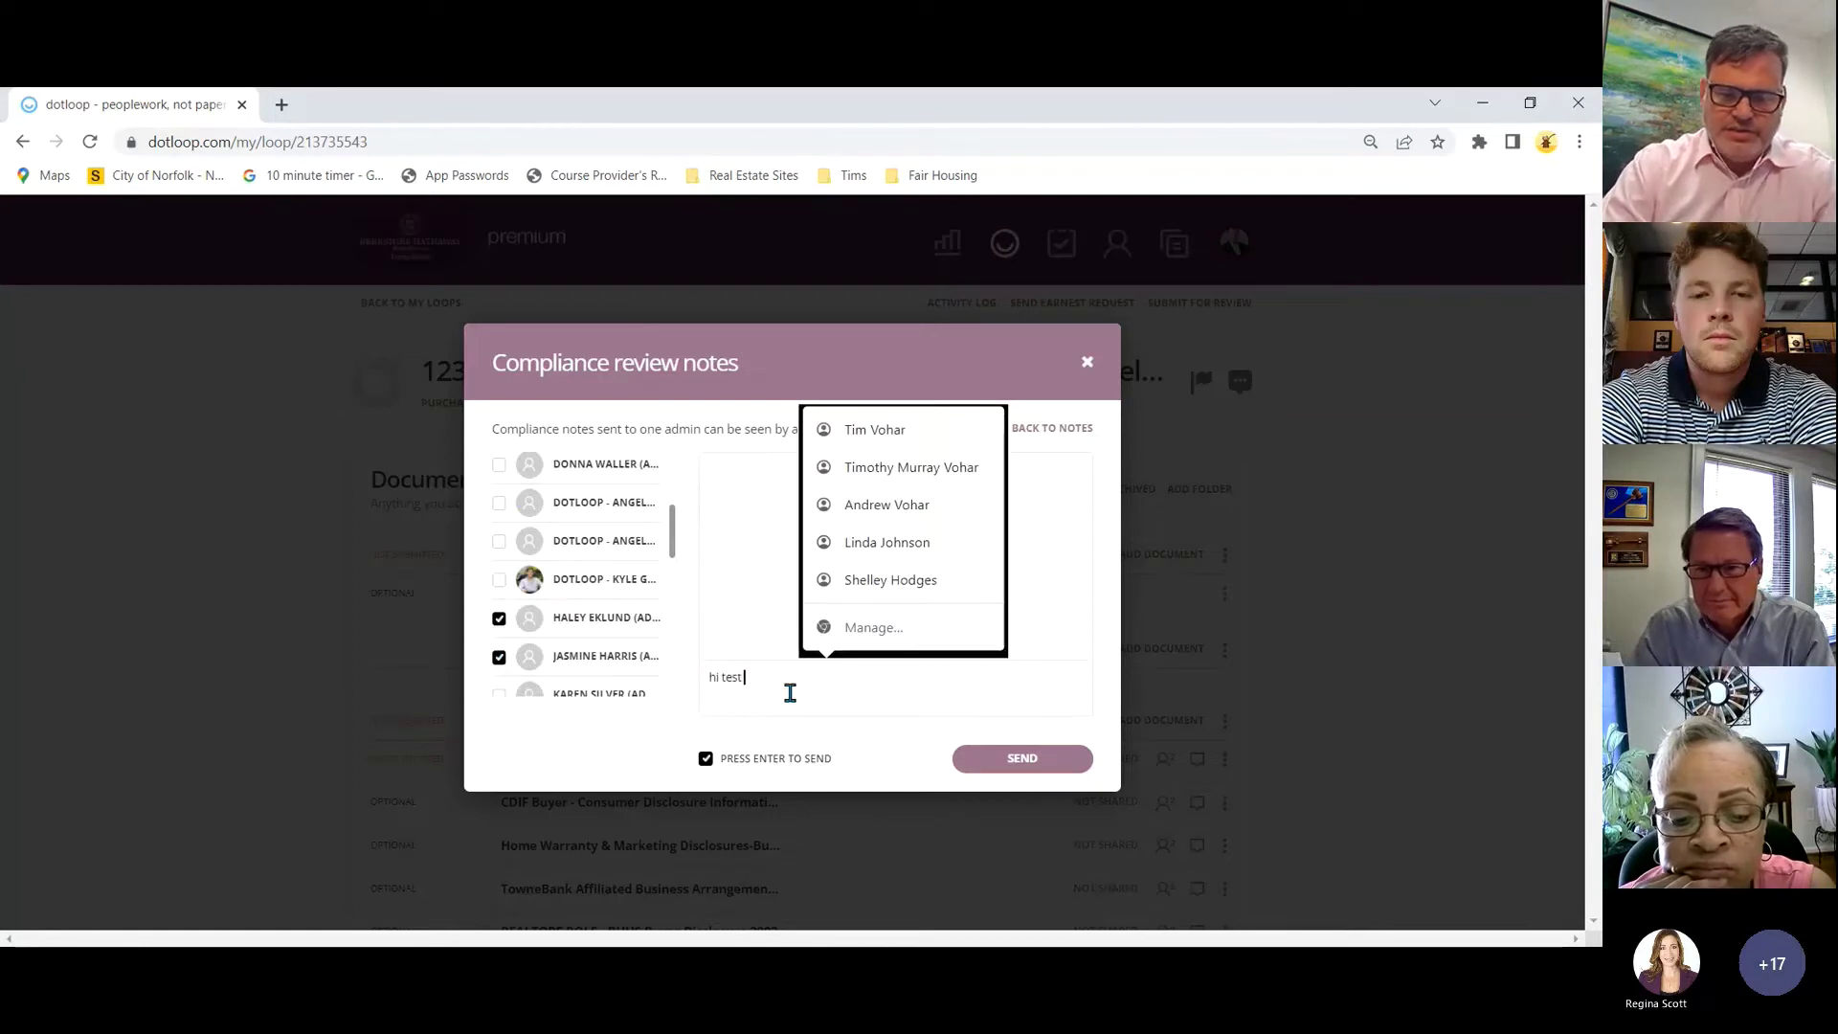
pyautogui.write('note from tim')
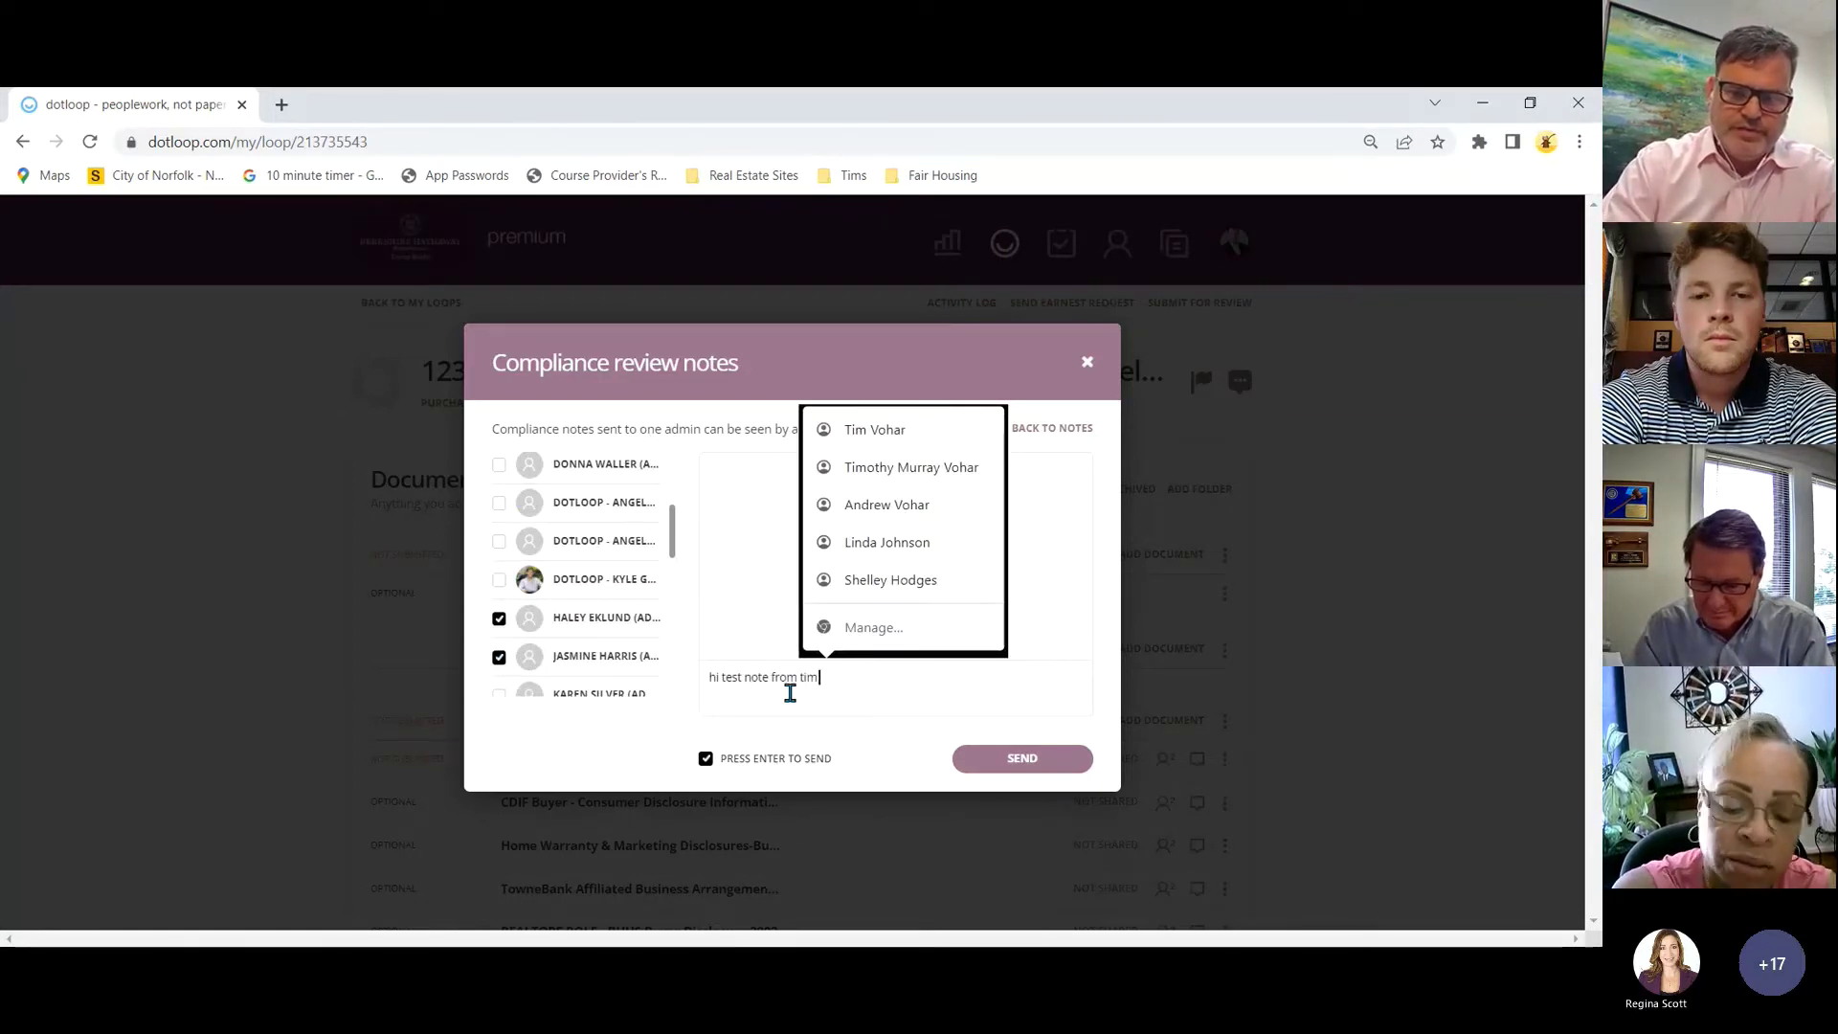
pyautogui.write(' for teaching purposes')
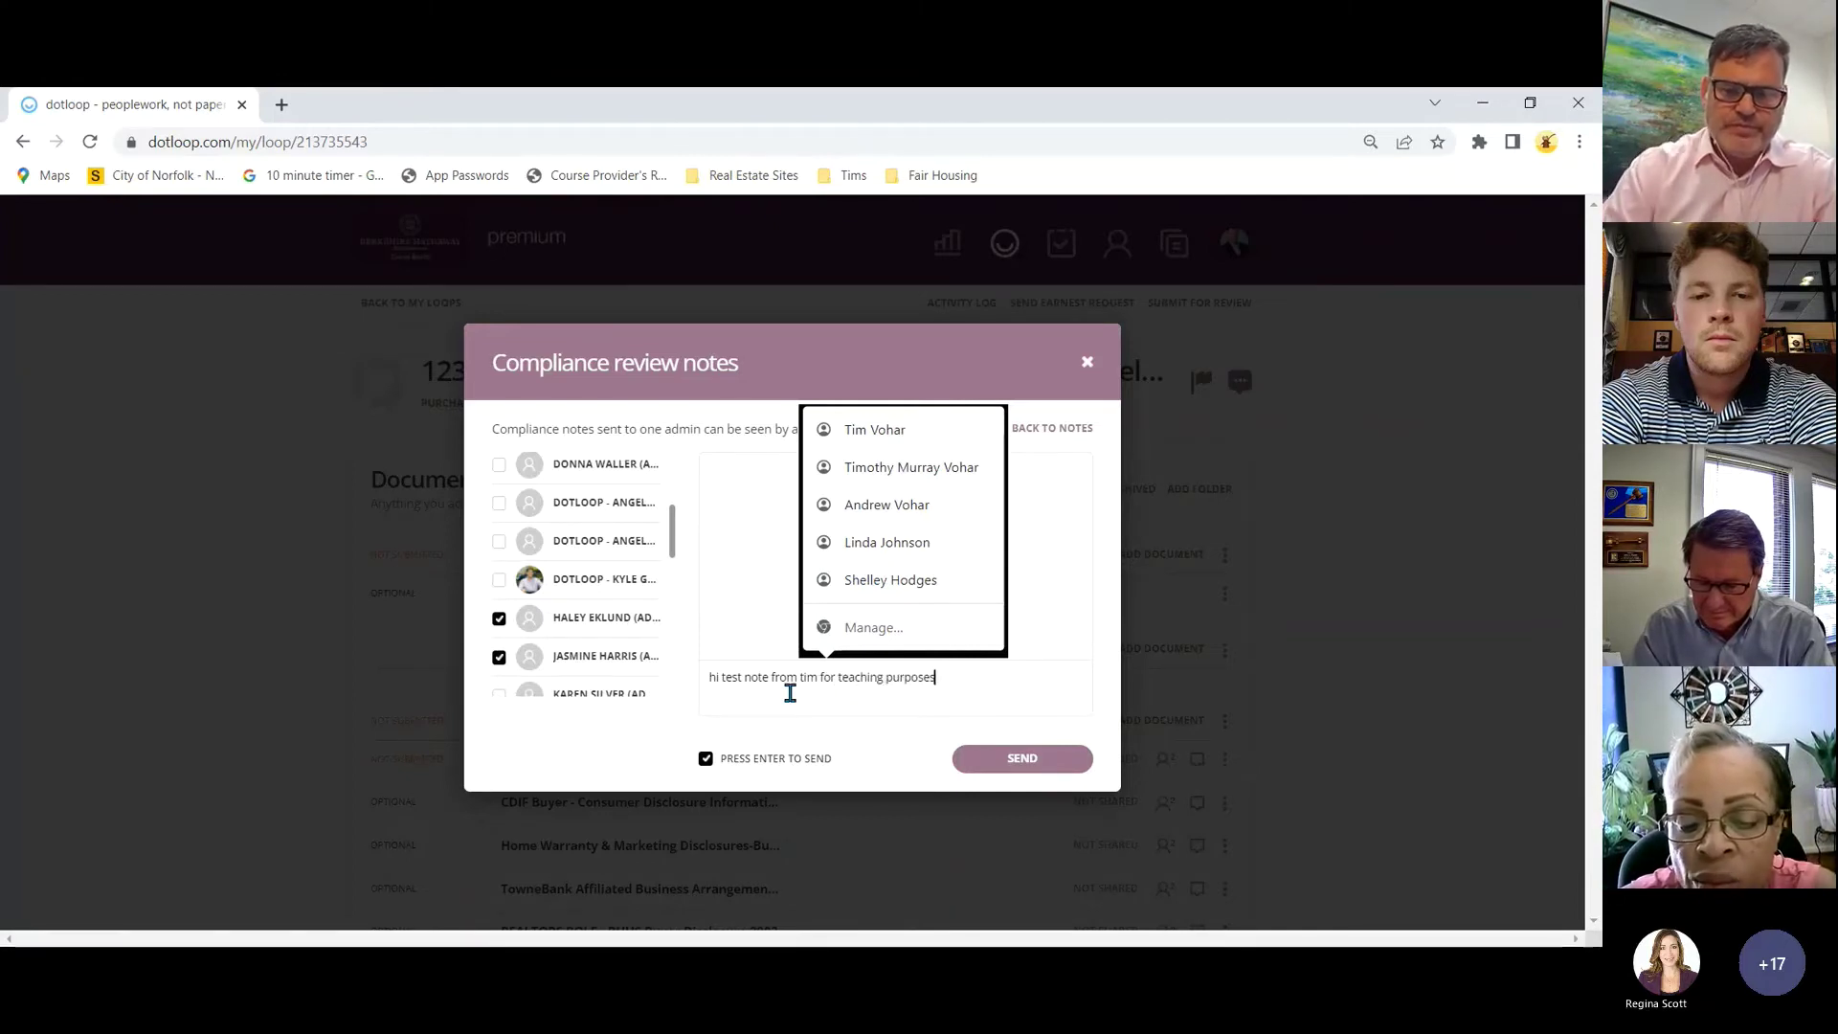
pyautogui.click(1020, 757)
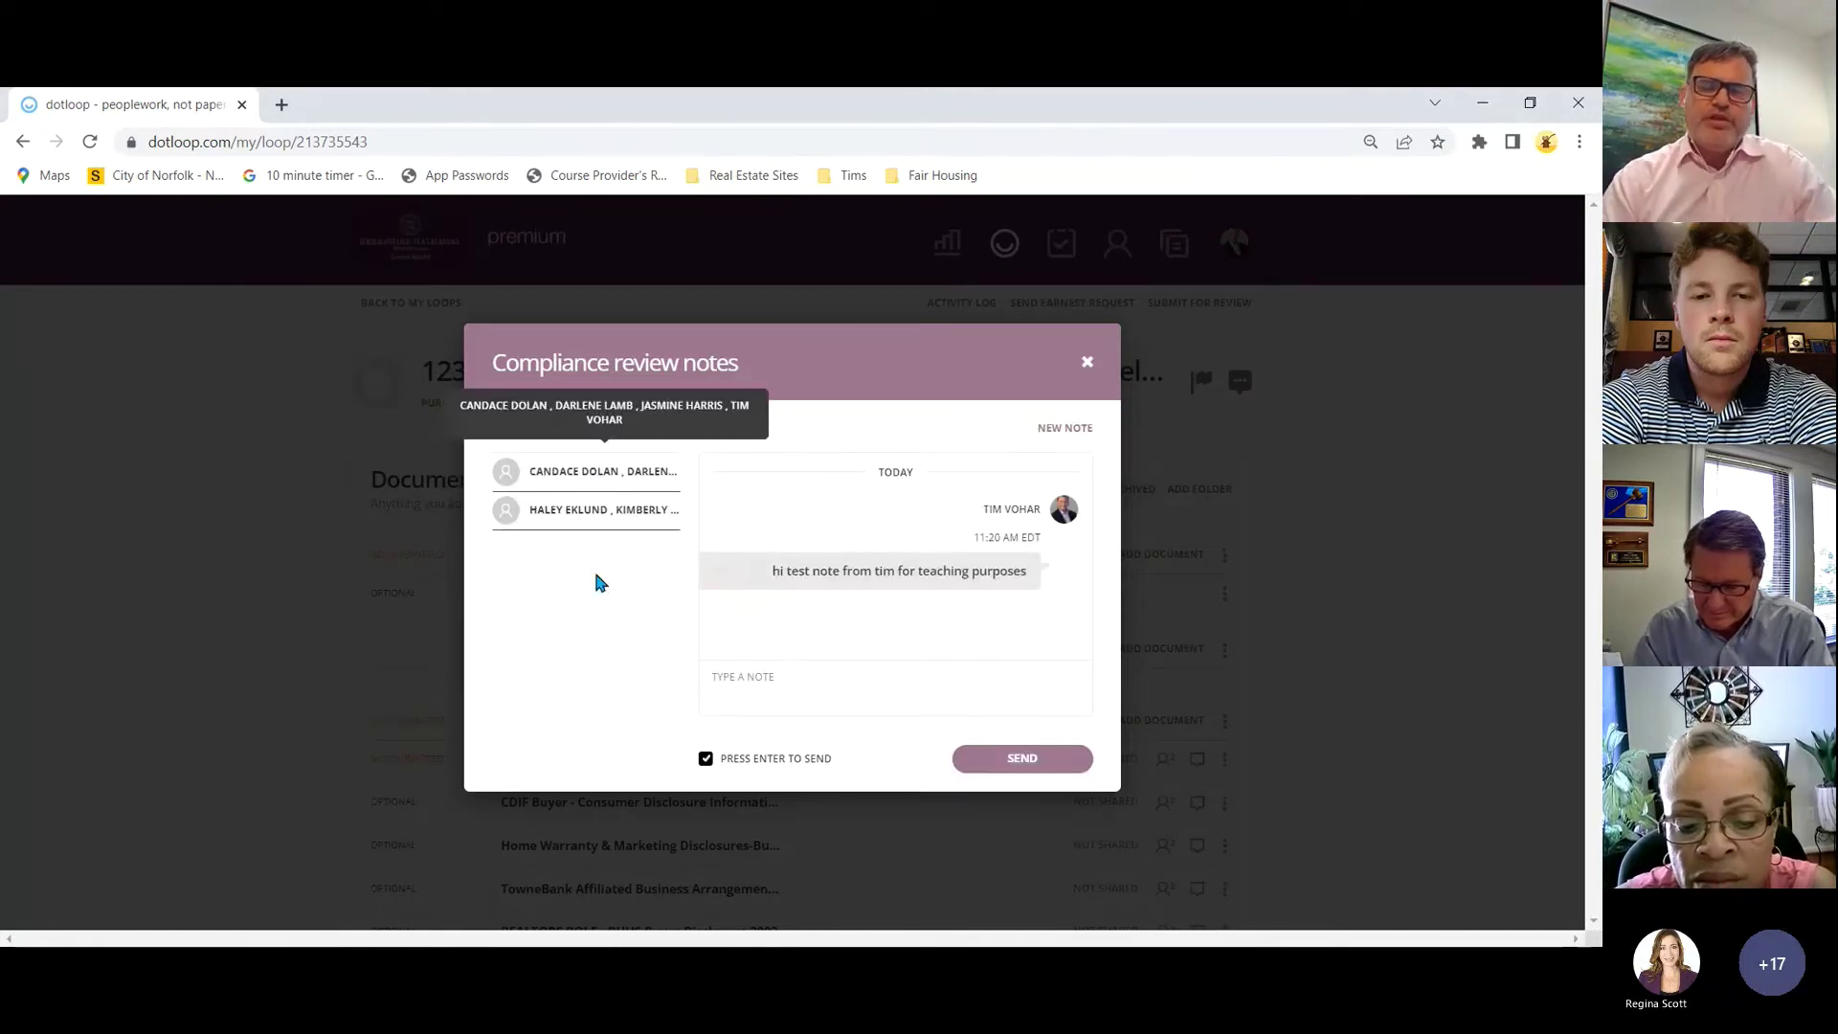
pyautogui.click(600, 512)
pyautogui.click(759, 685)
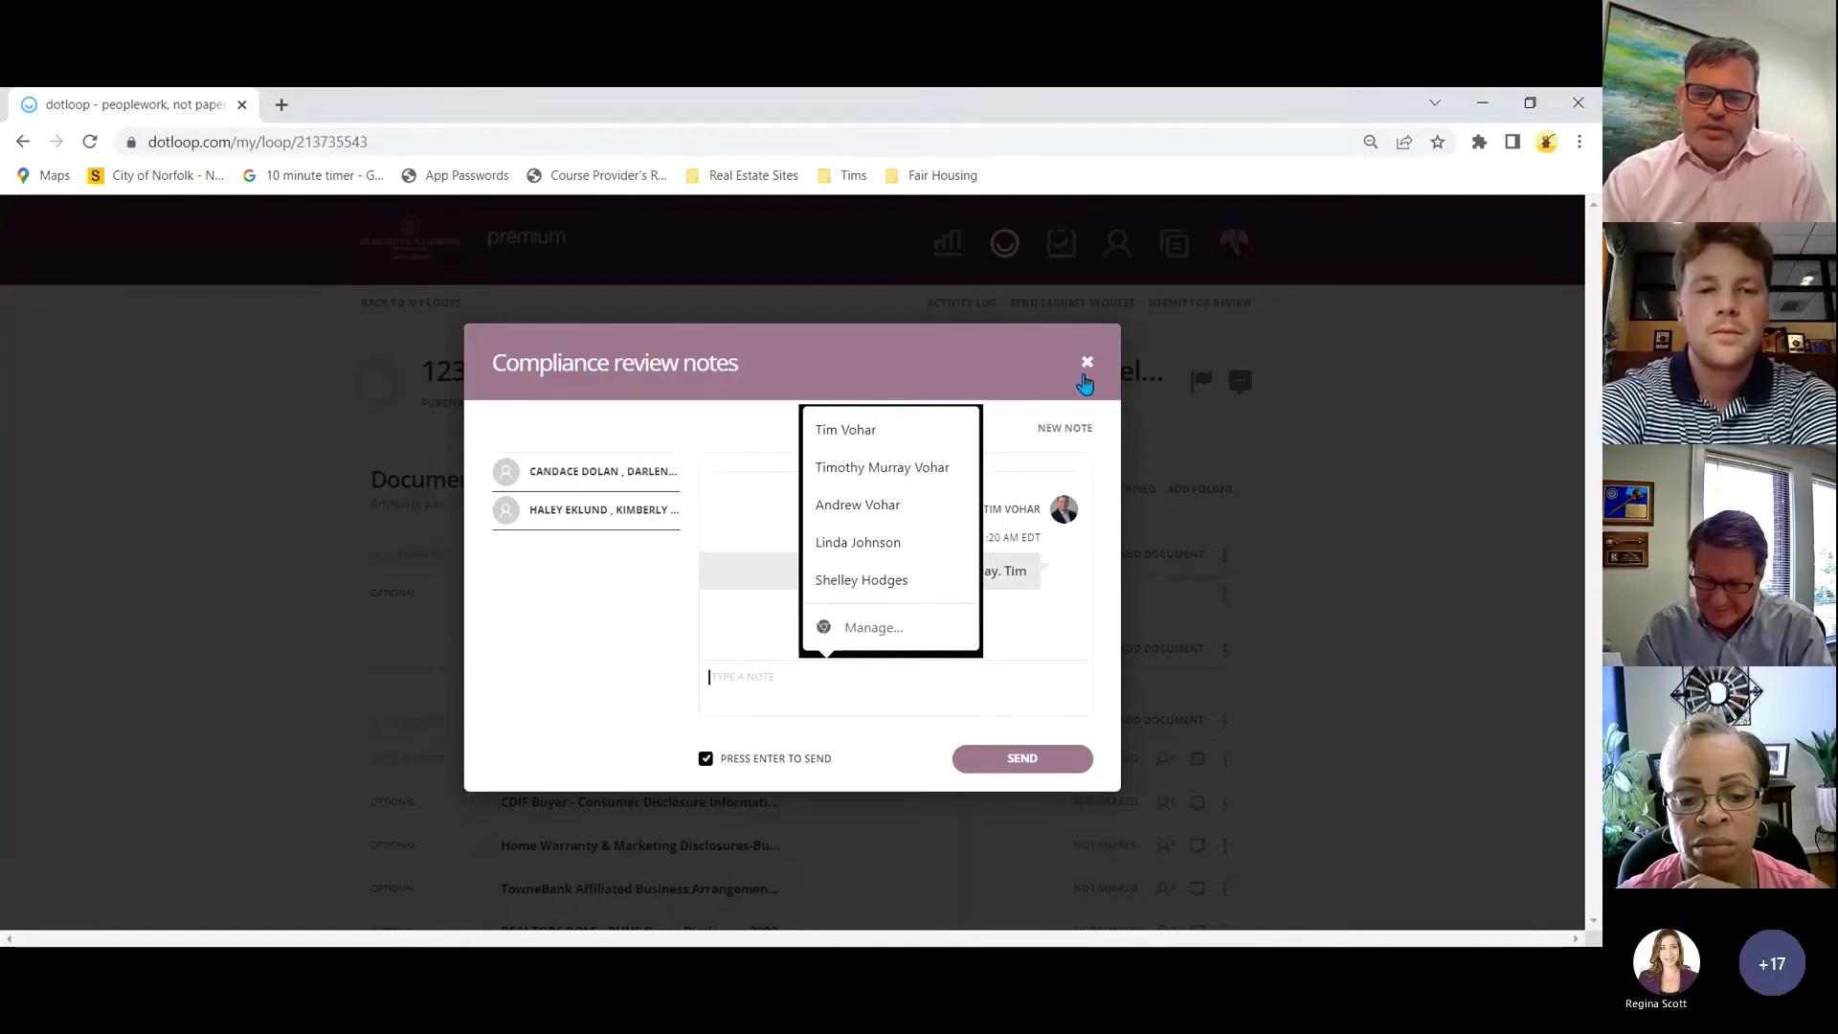
# Step: Close the compliance notes, reload the loop page and go back to My Loops
pyautogui.click(1088, 366)
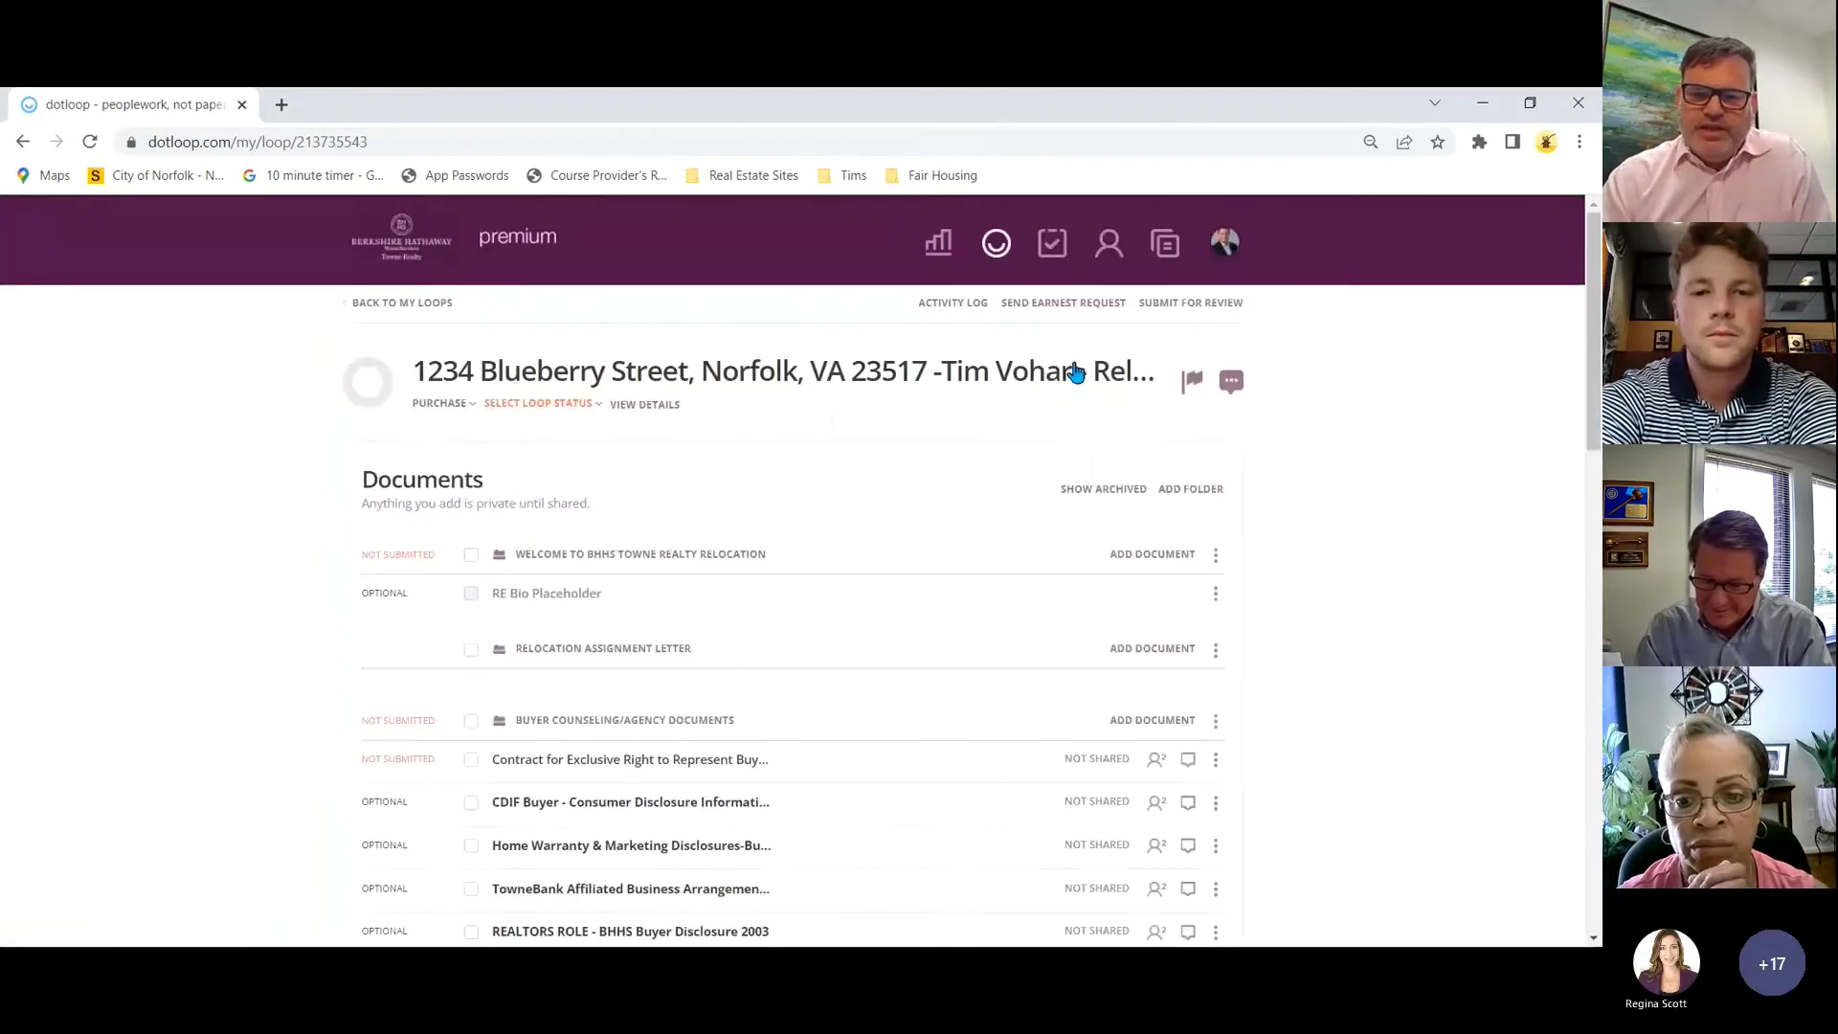
pyautogui.click(92, 142)
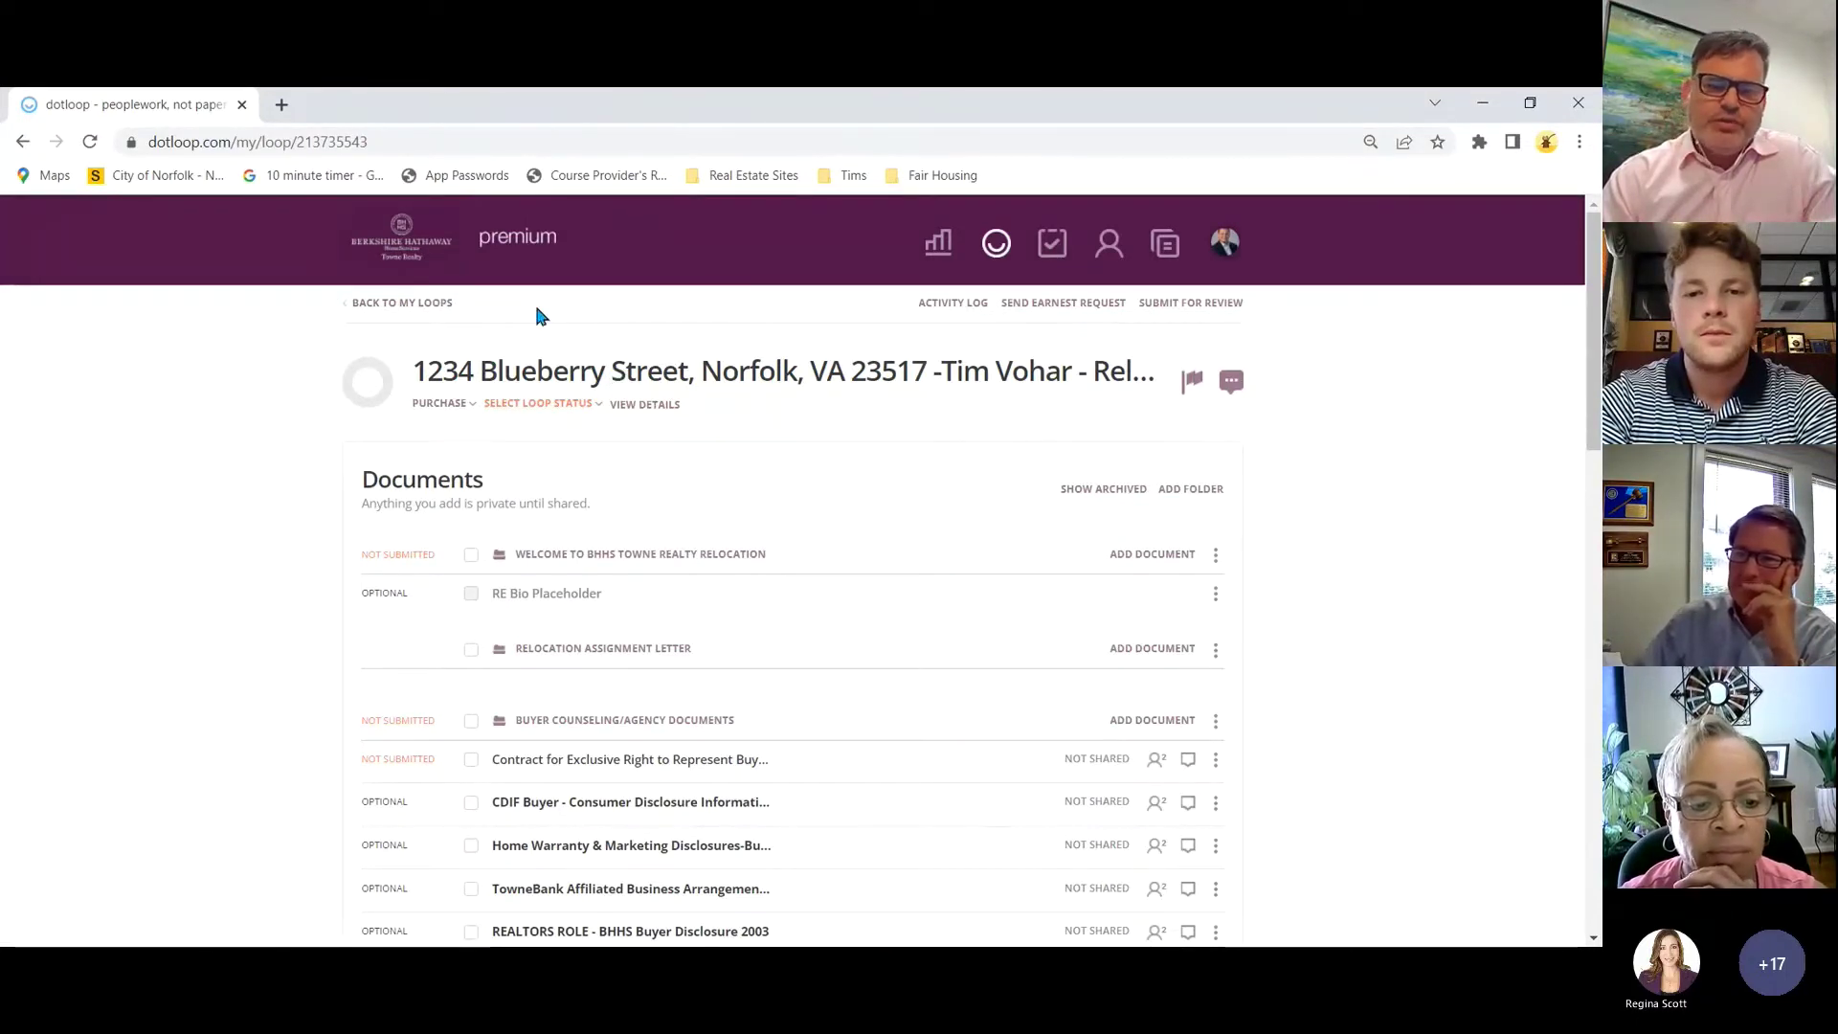
pyautogui.click(426, 304)
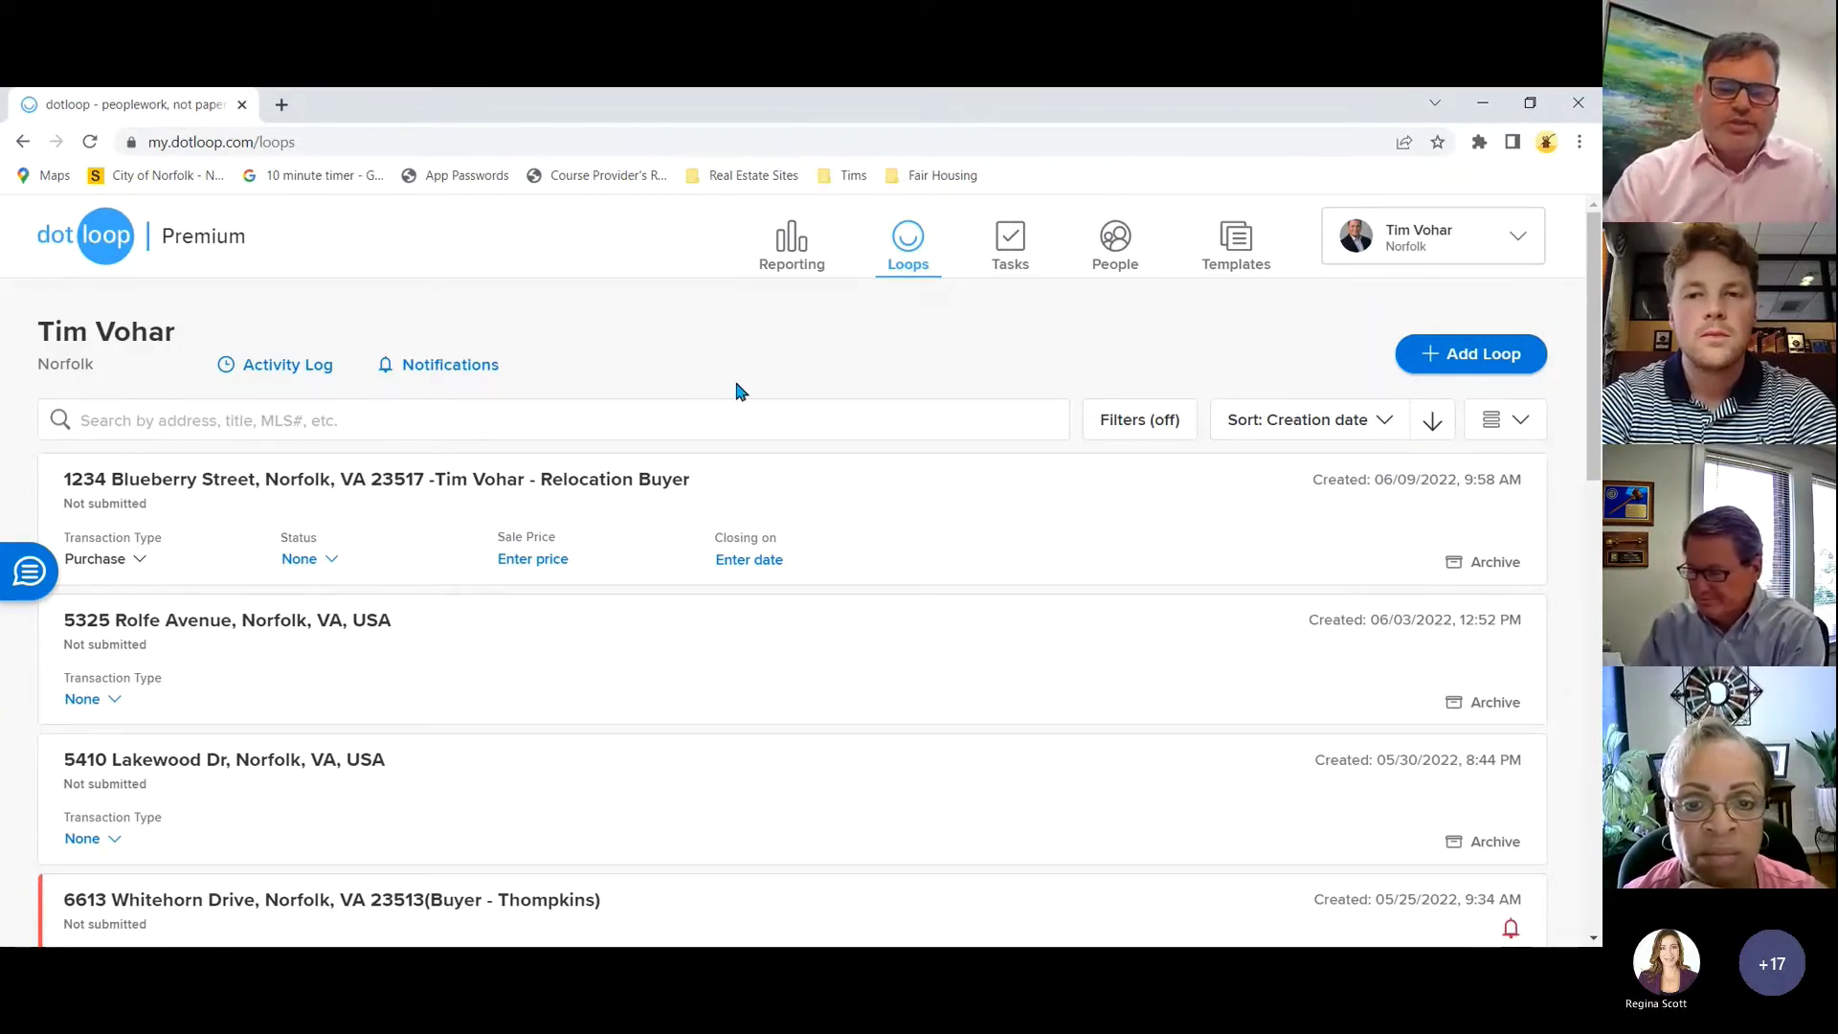
pyautogui.scroll(-12, 793, 356)
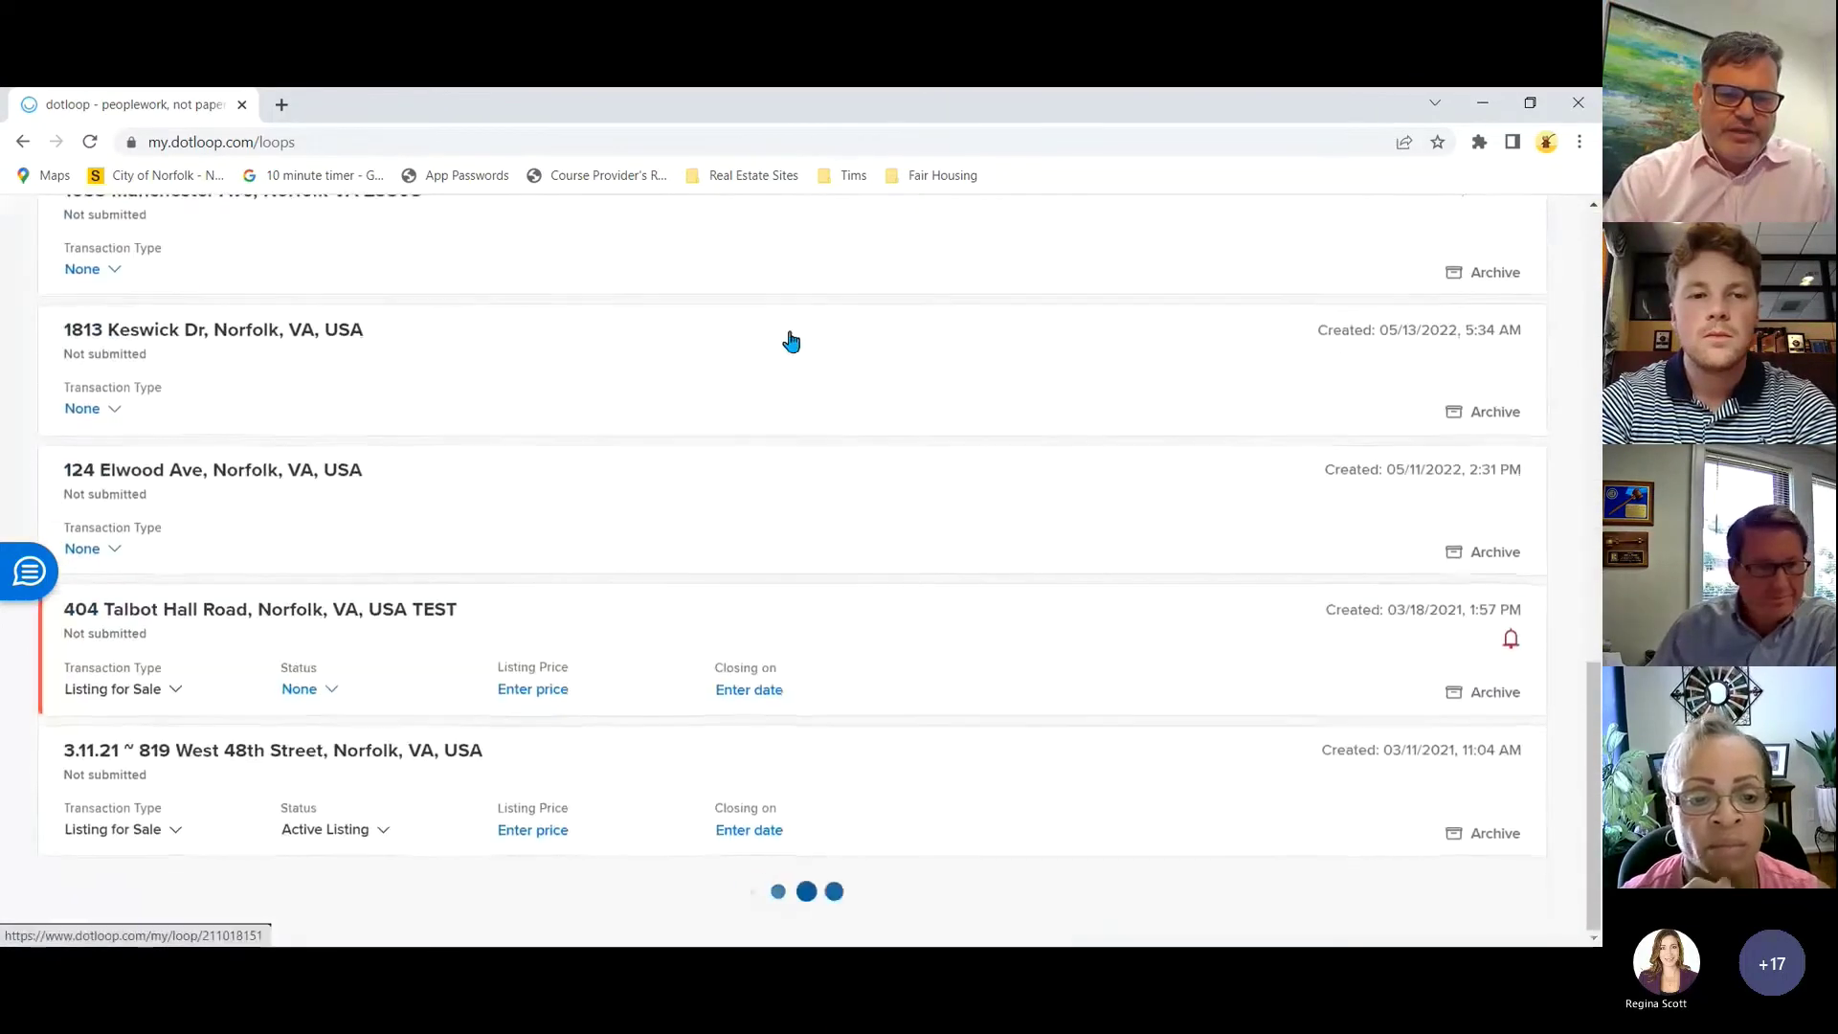
pyautogui.scroll(-3, 792, 339)
pyautogui.scroll(-6, 791, 340)
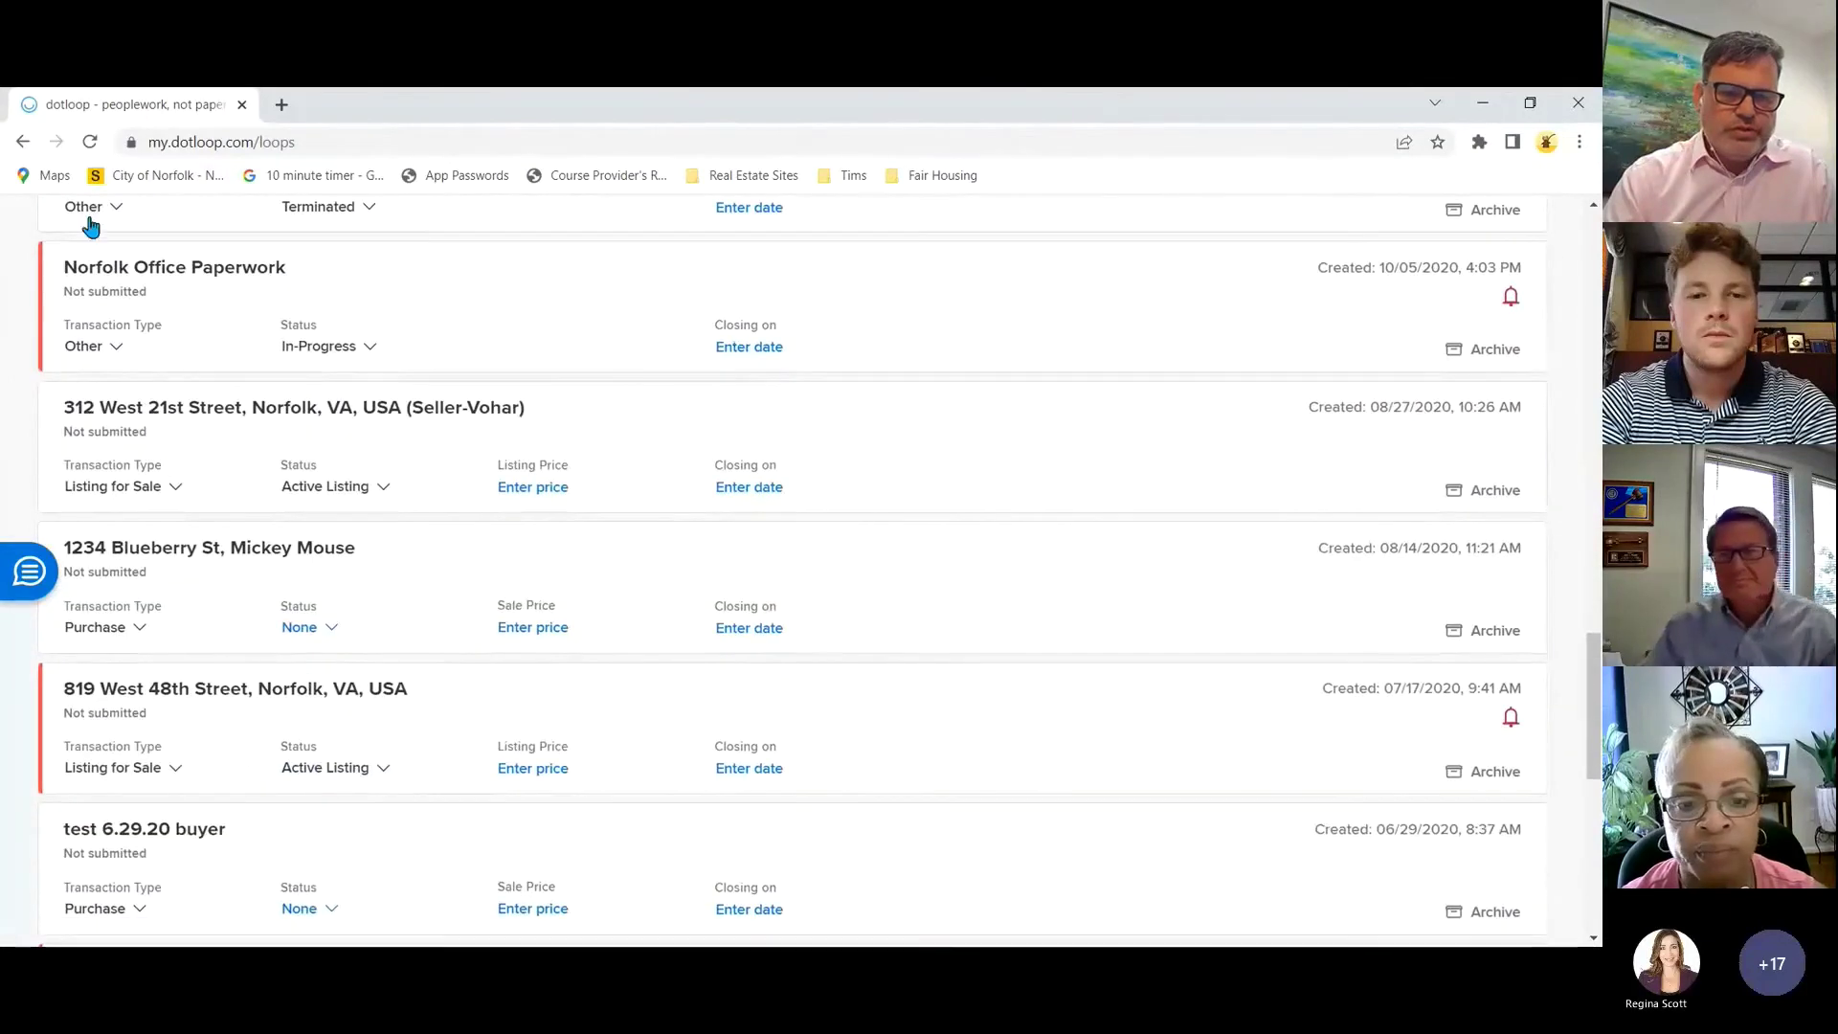
pyautogui.click(249, 271)
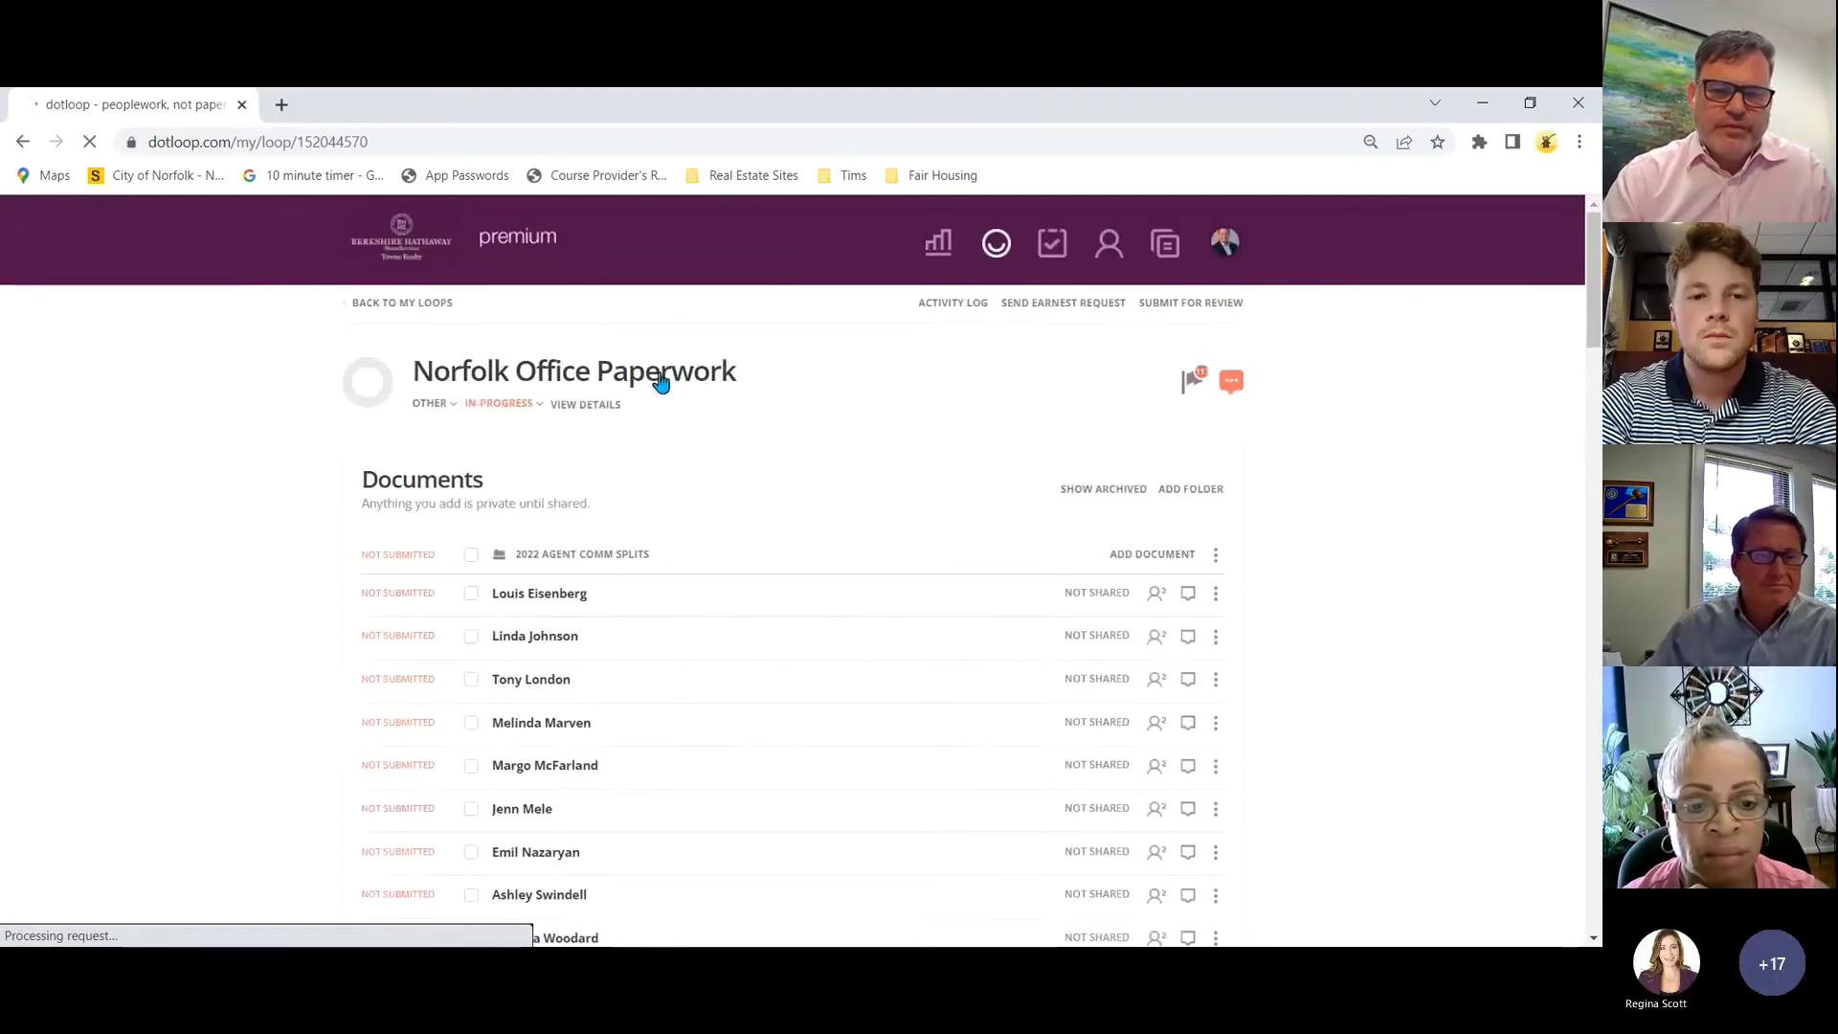
pyautogui.click(22, 142)
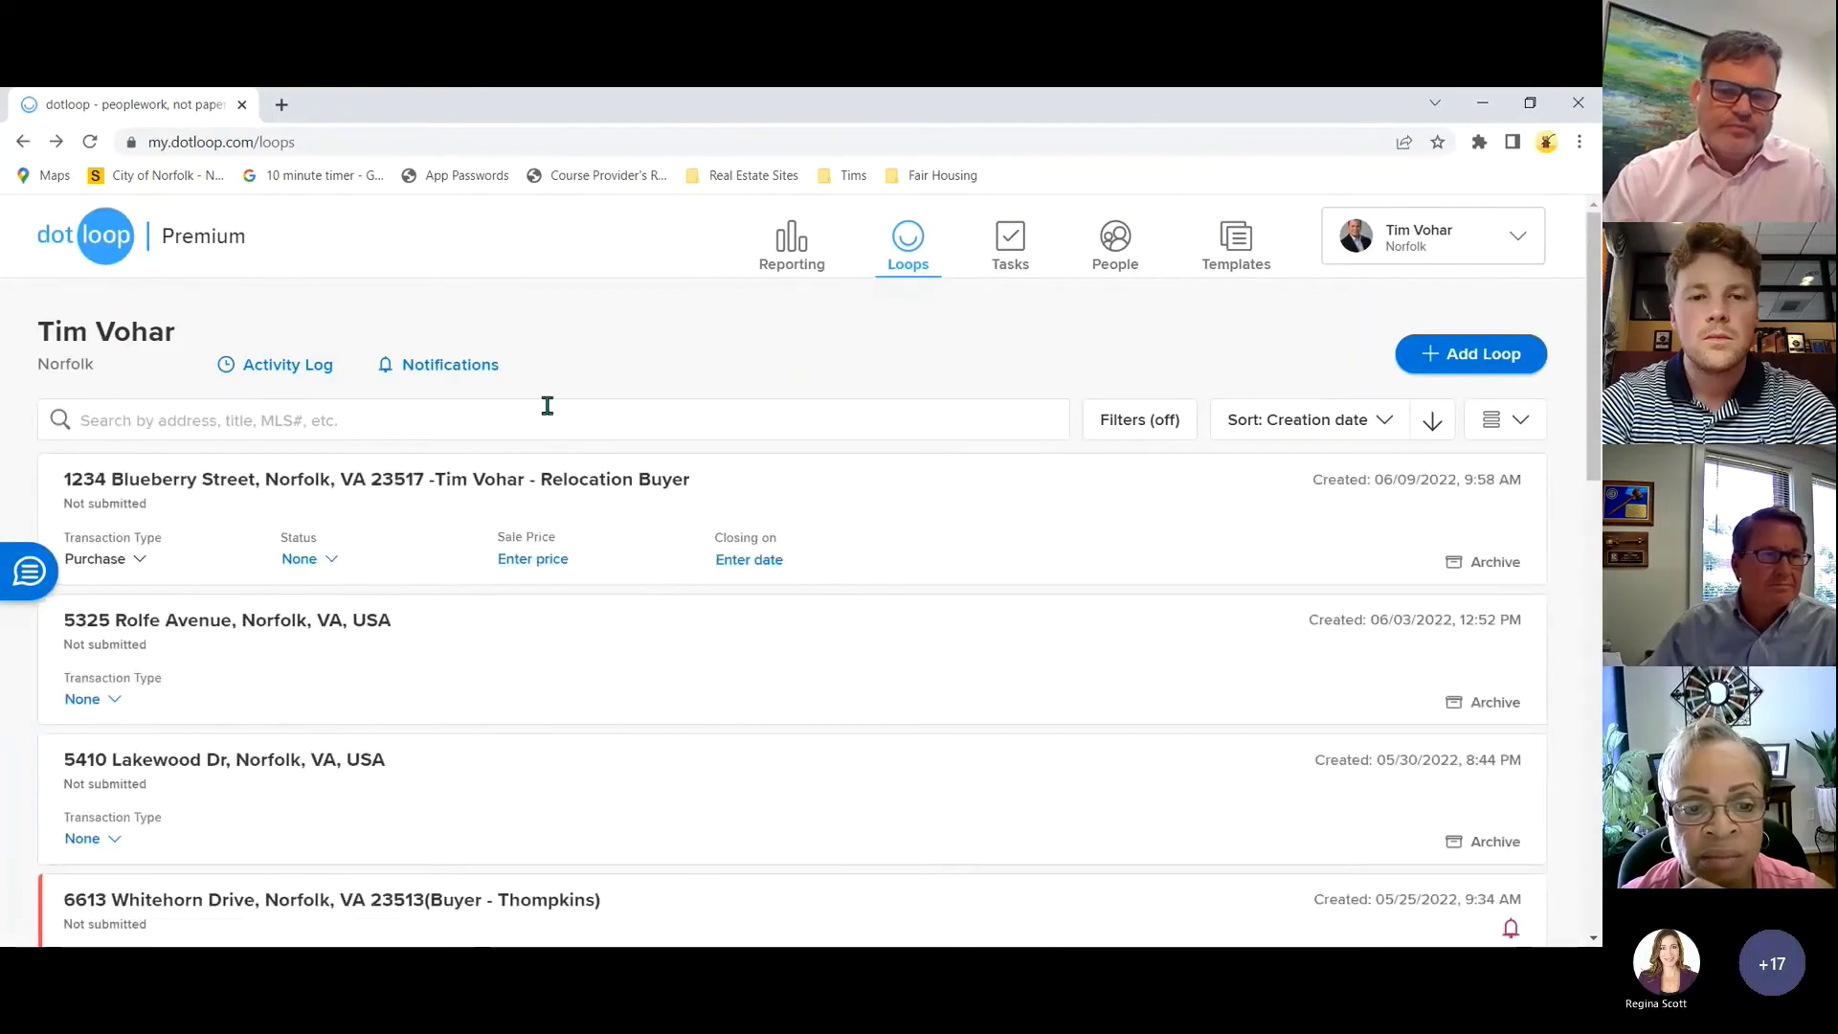
pyautogui.click(552, 419)
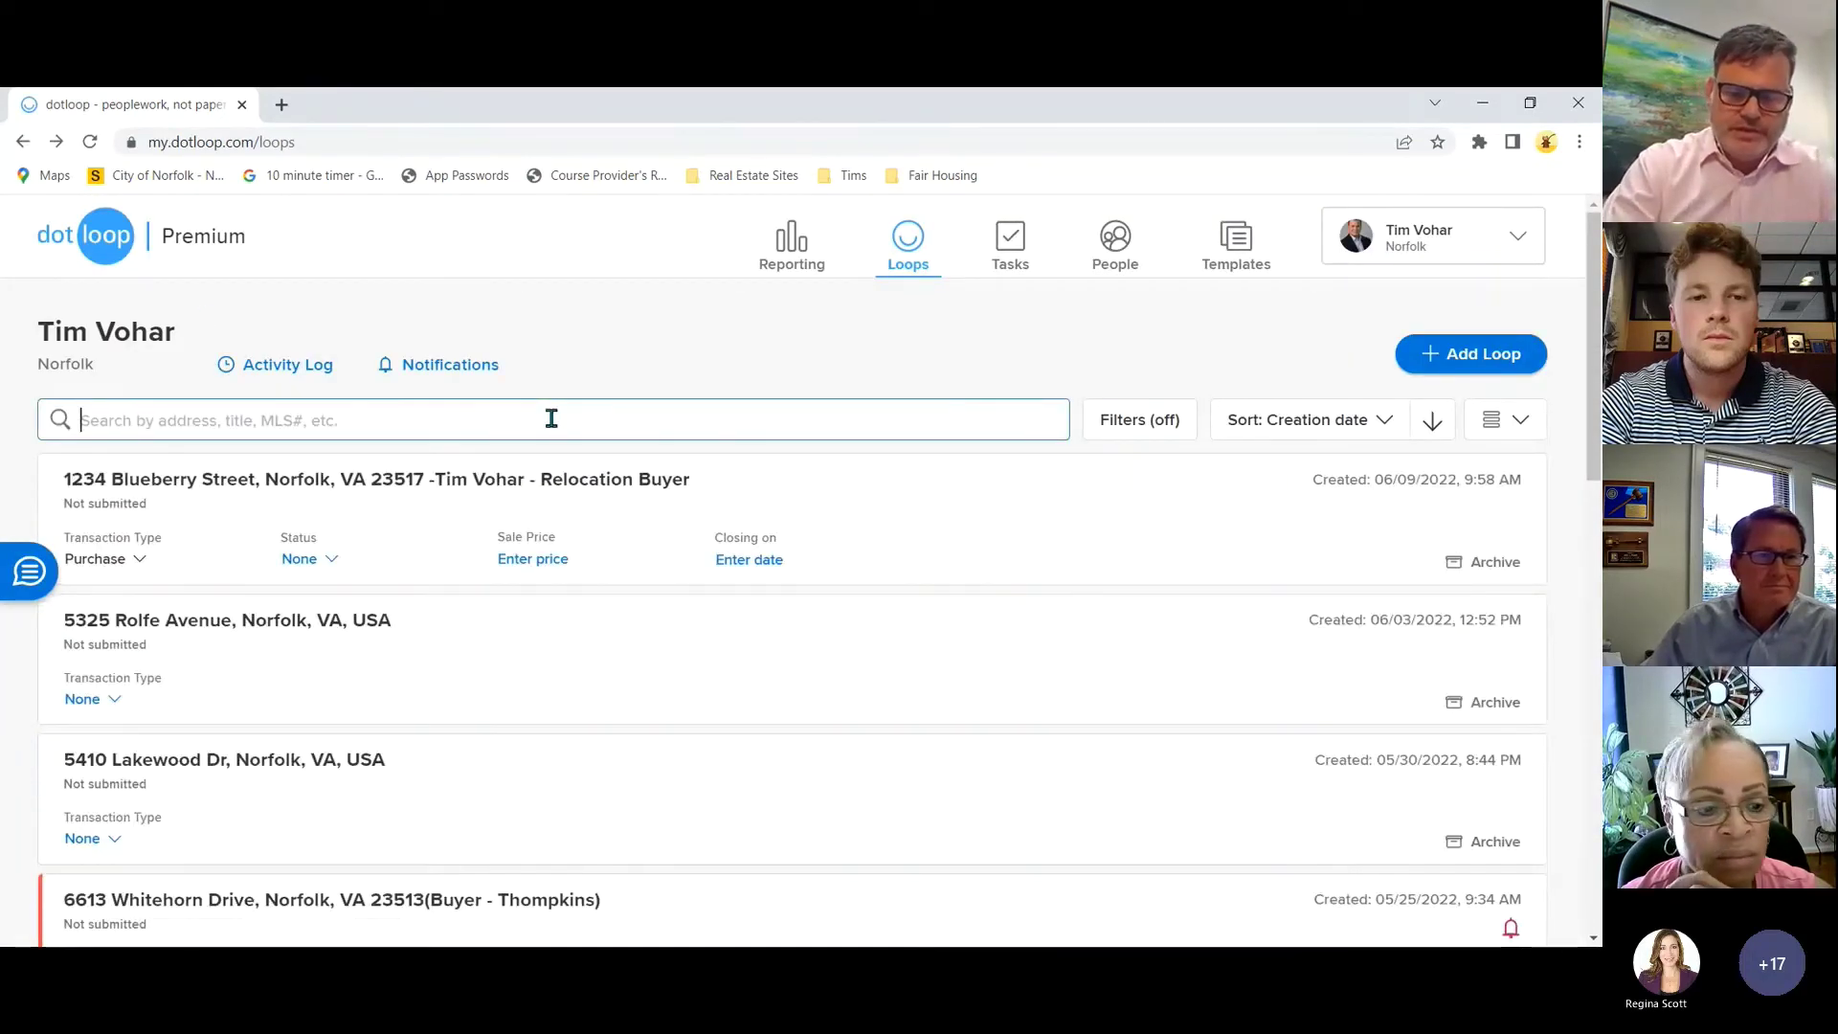
pyautogui.write('invoices')
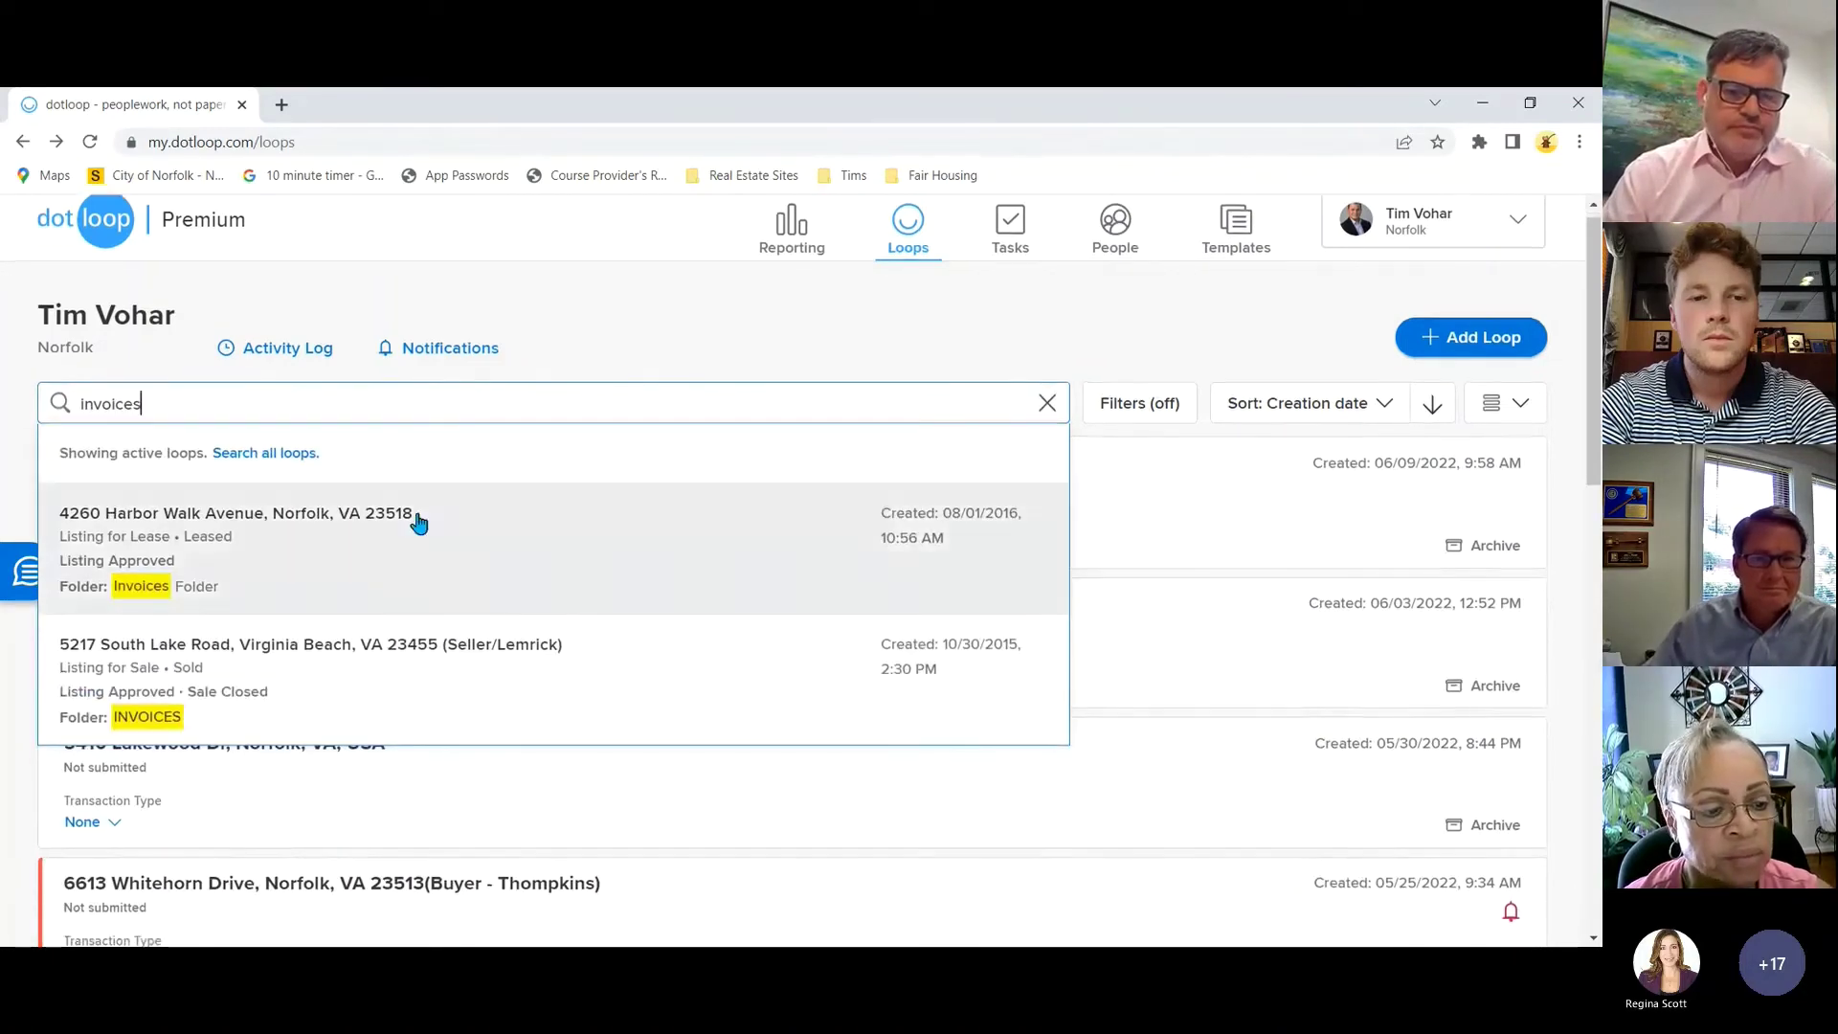
pyautogui.scroll(-2, 414, 520)
pyautogui.scroll(2, 414, 521)
pyautogui.click(283, 466)
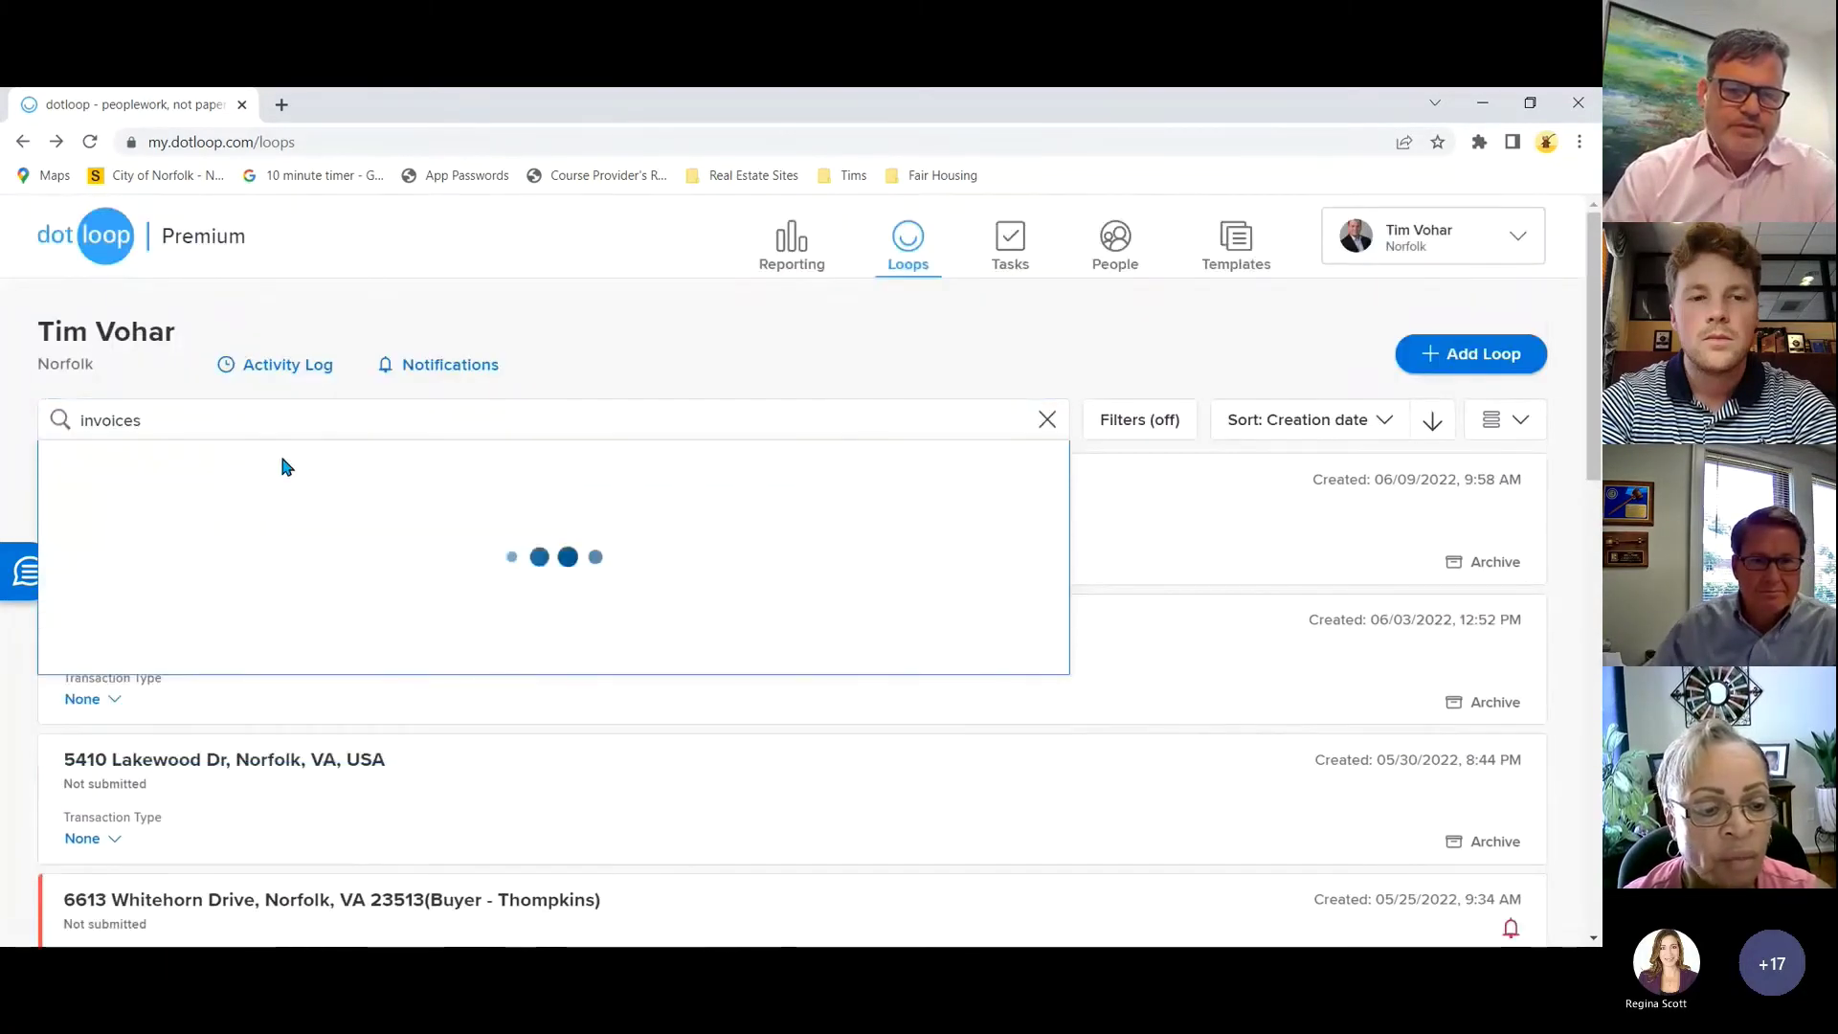
pyautogui.scroll(-2, 287, 469)
pyautogui.scroll(-3, 287, 471)
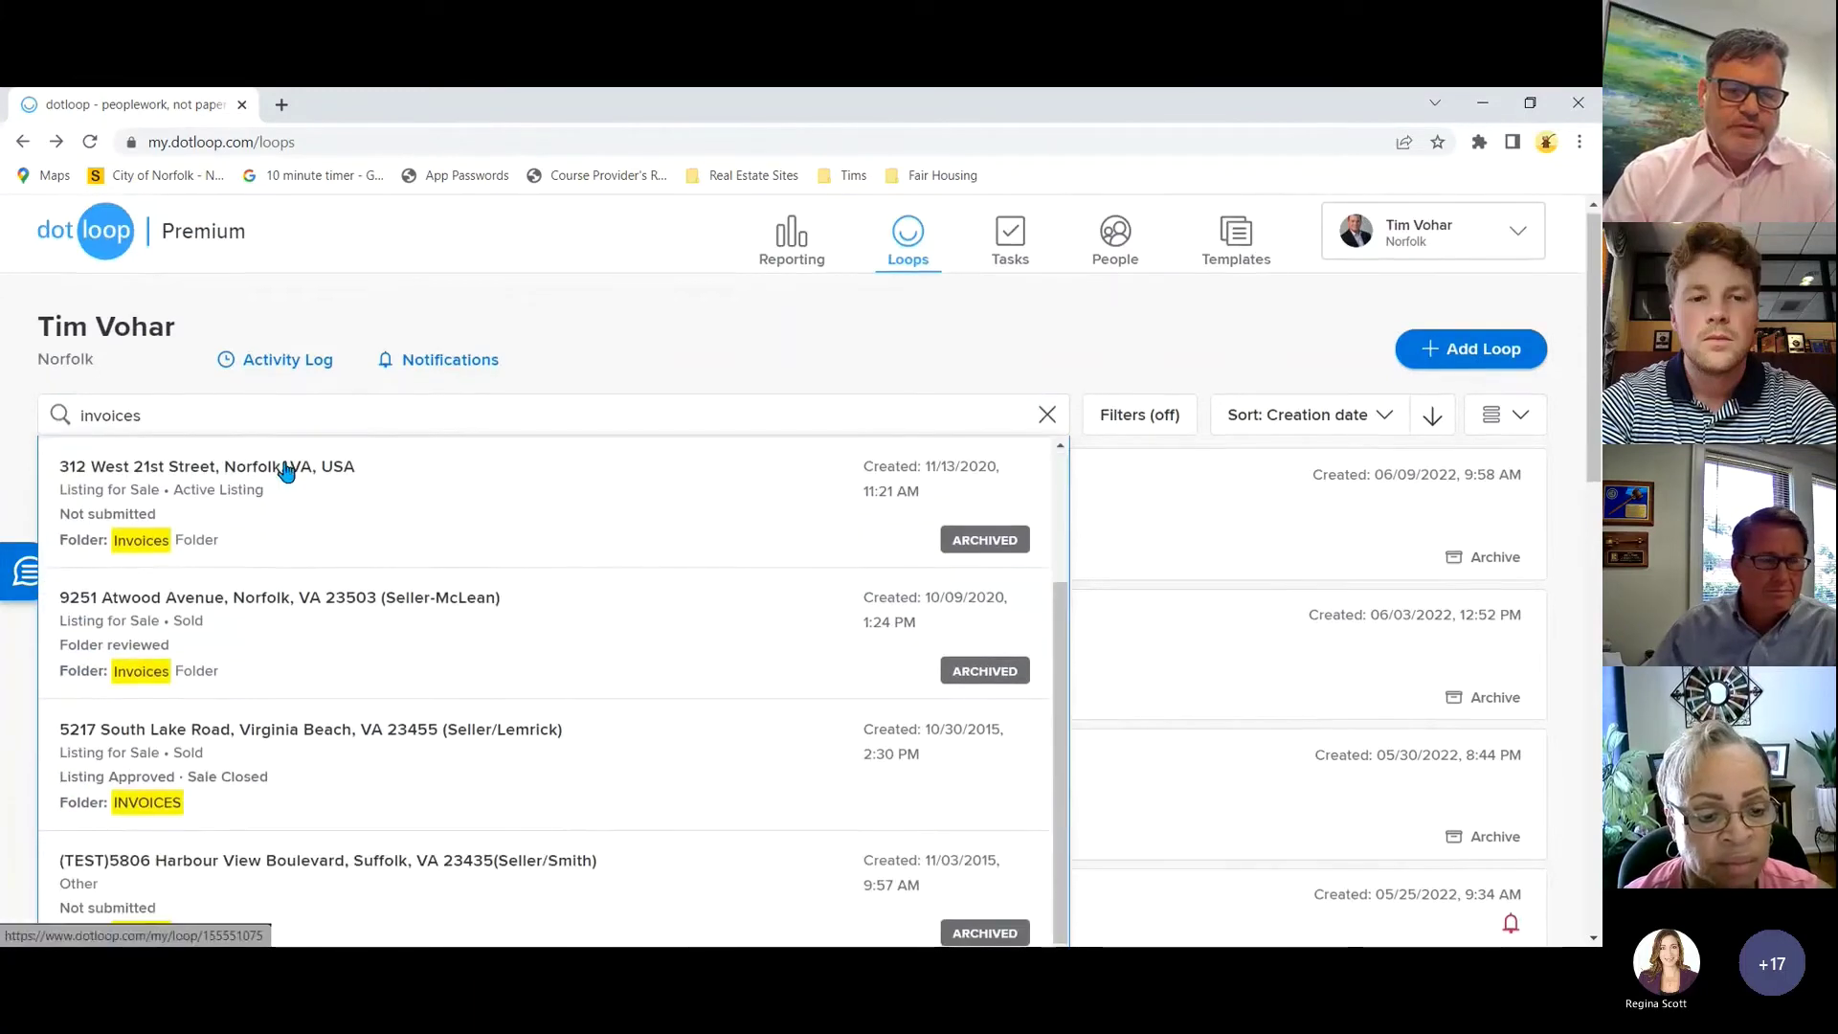
pyautogui.scroll(2, 373, 493)
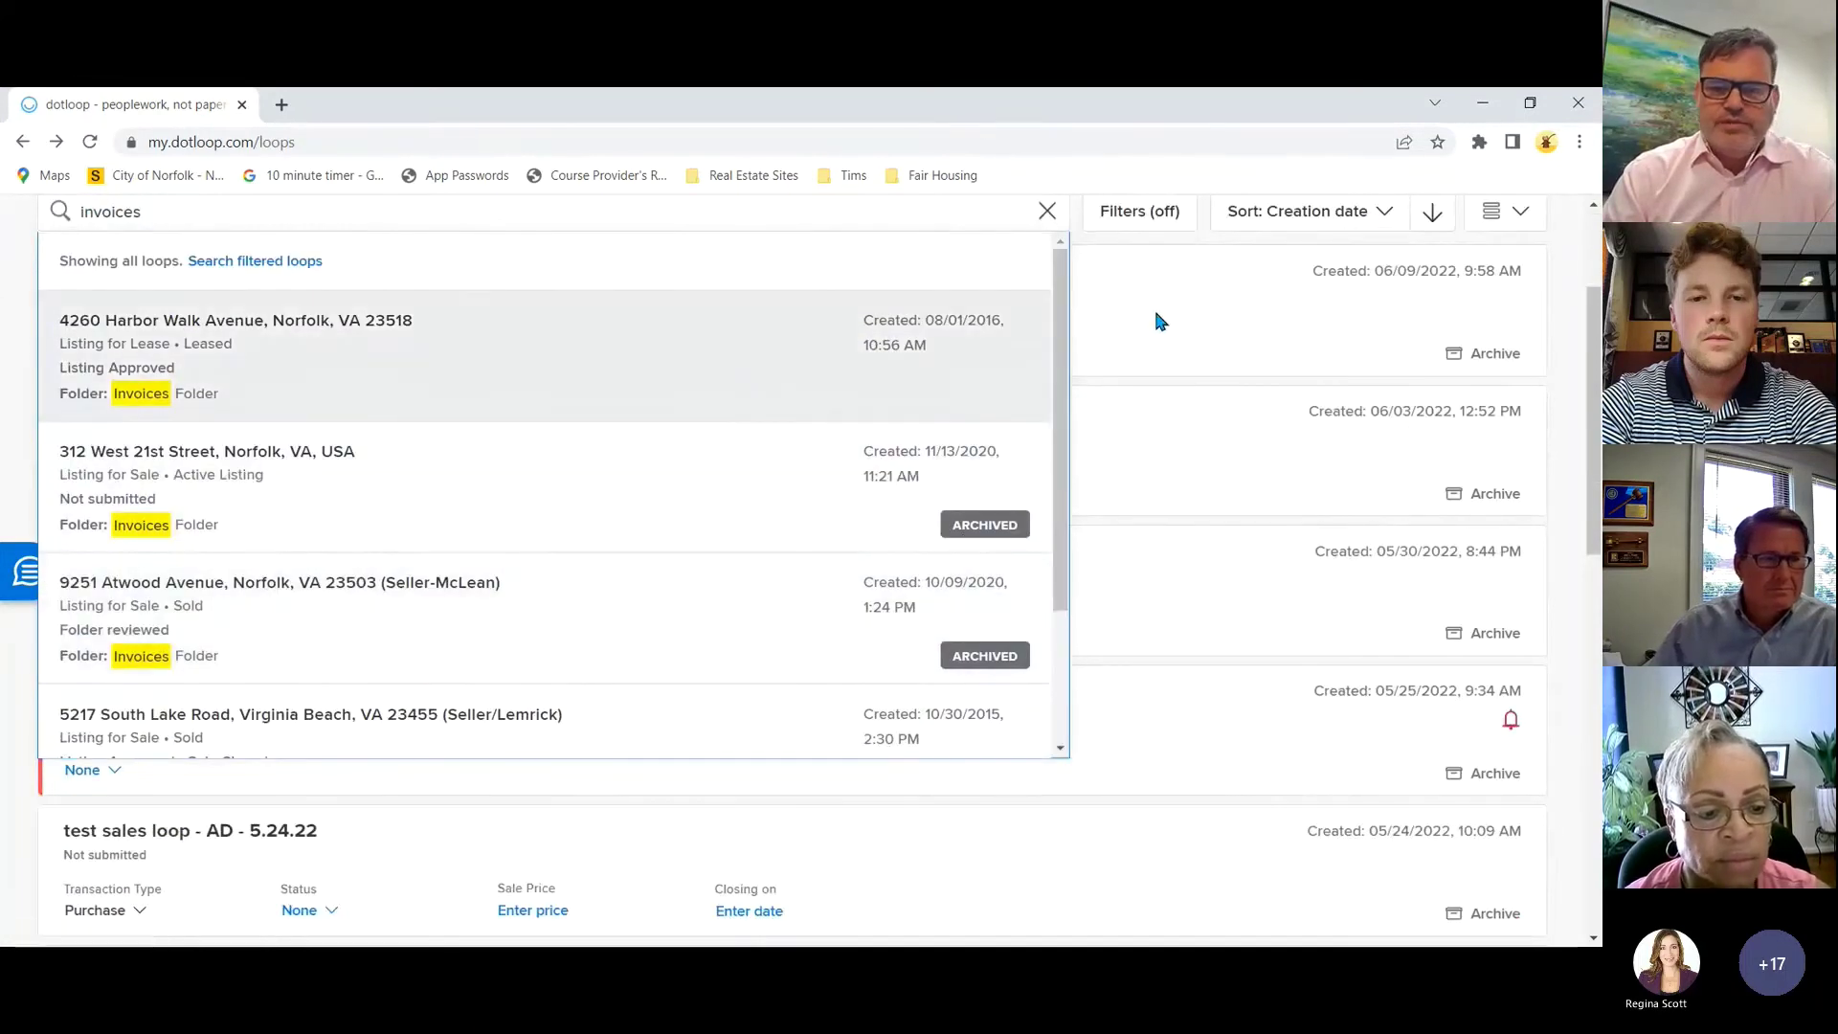
pyautogui.click(1153, 307)
pyautogui.scroll(2, 972, 307)
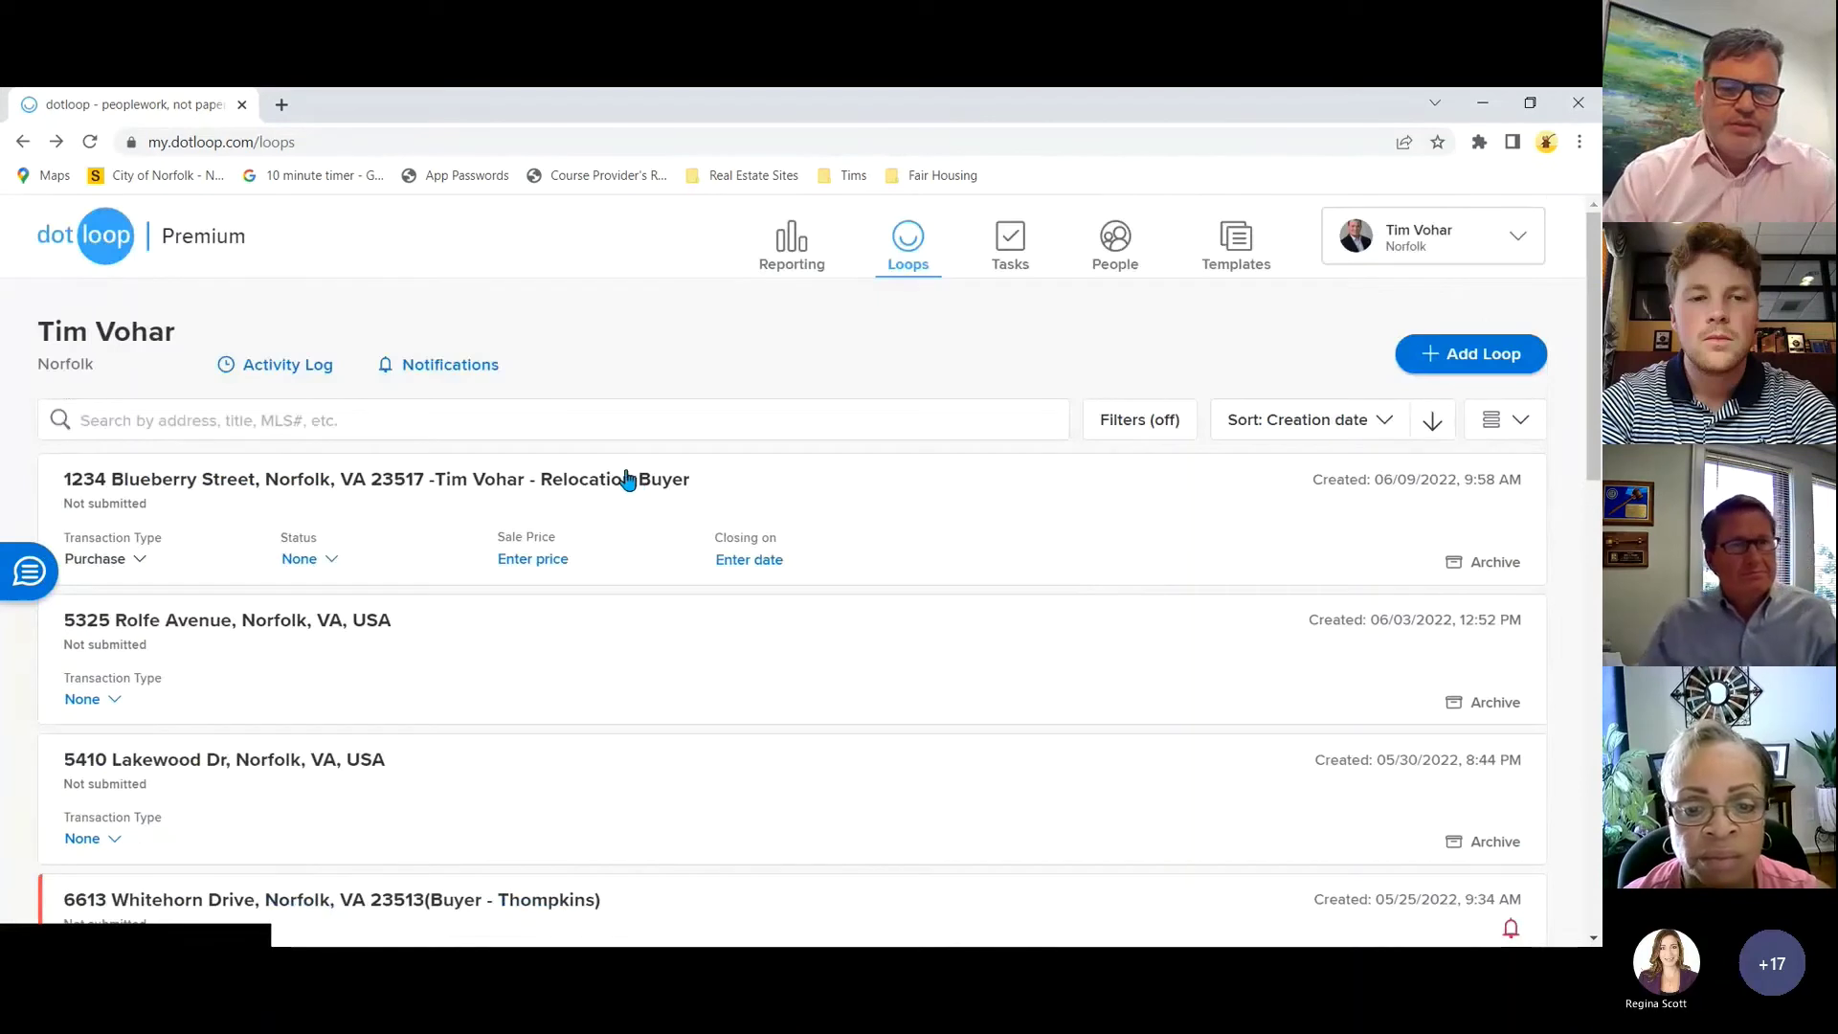
# Step: Open the Blueberry Street loop's Contract for Exclusive Right to Represent Buyer and its MORE menu
pyautogui.click(627, 480)
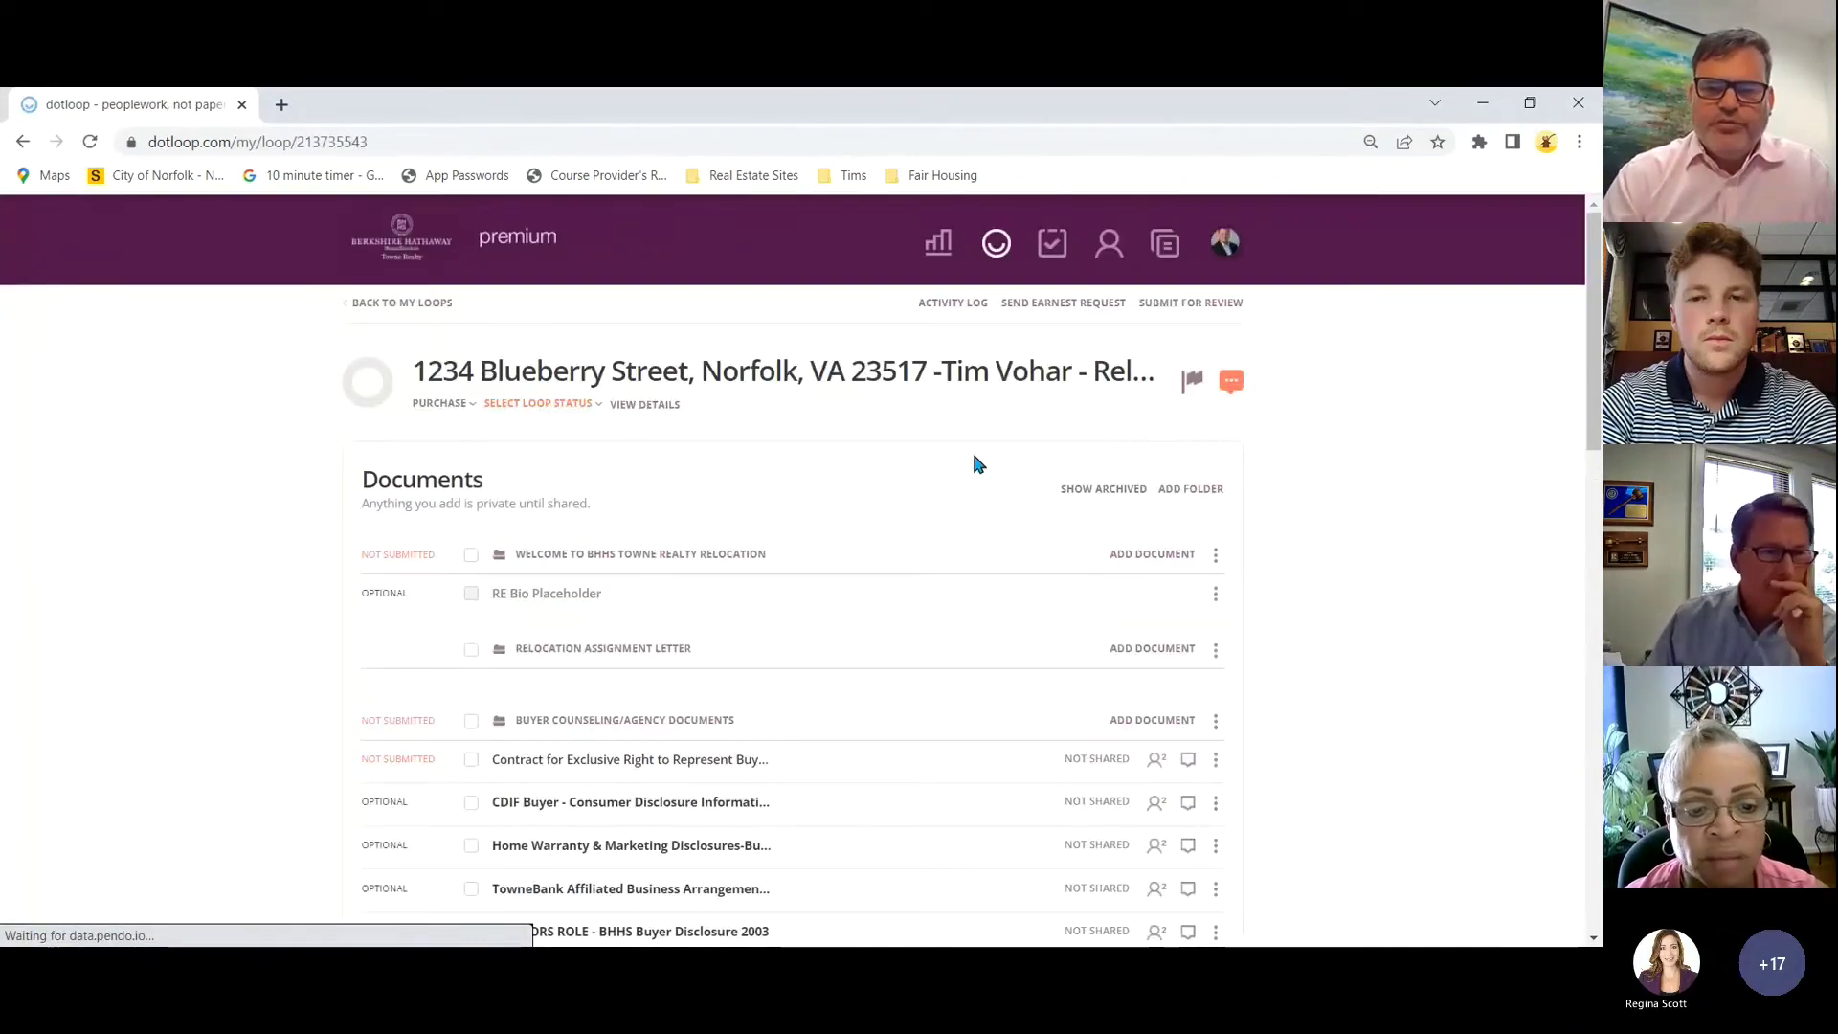
pyautogui.scroll(-2, 819, 441)
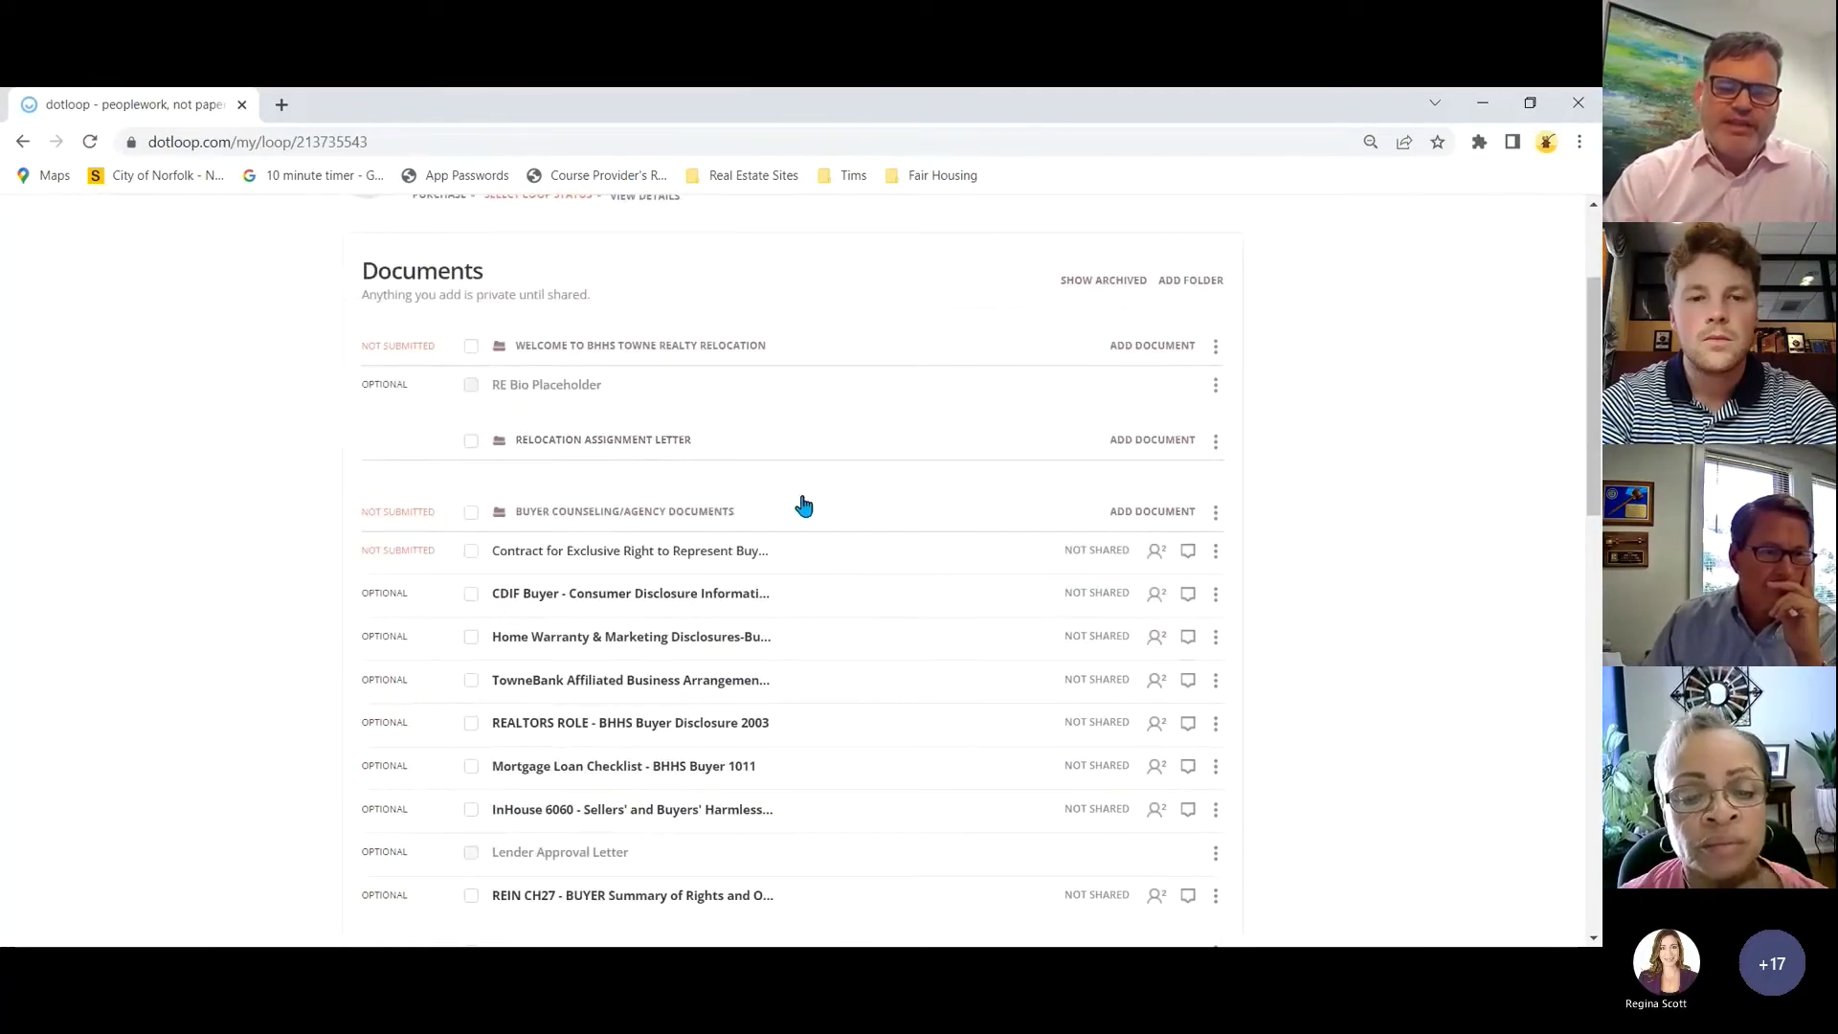
pyautogui.scroll(2, 801, 505)
pyautogui.scroll(1, 804, 506)
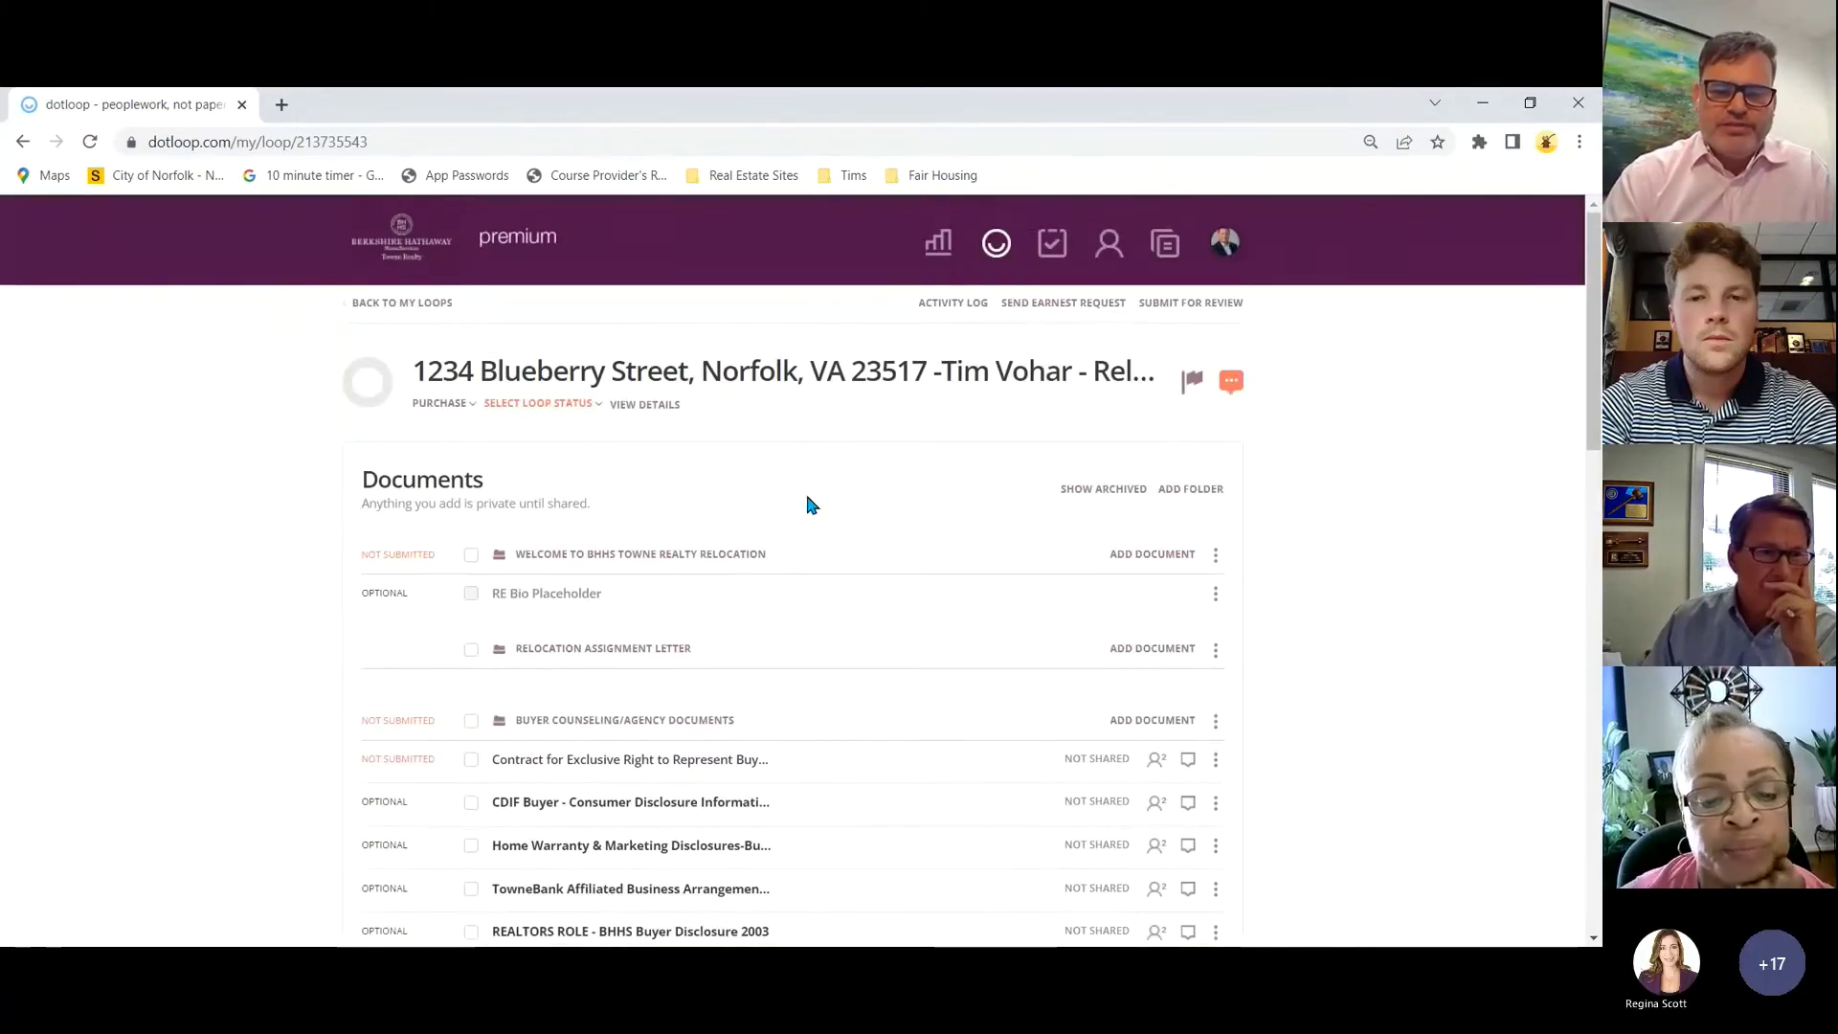
pyautogui.scroll(-1, 845, 478)
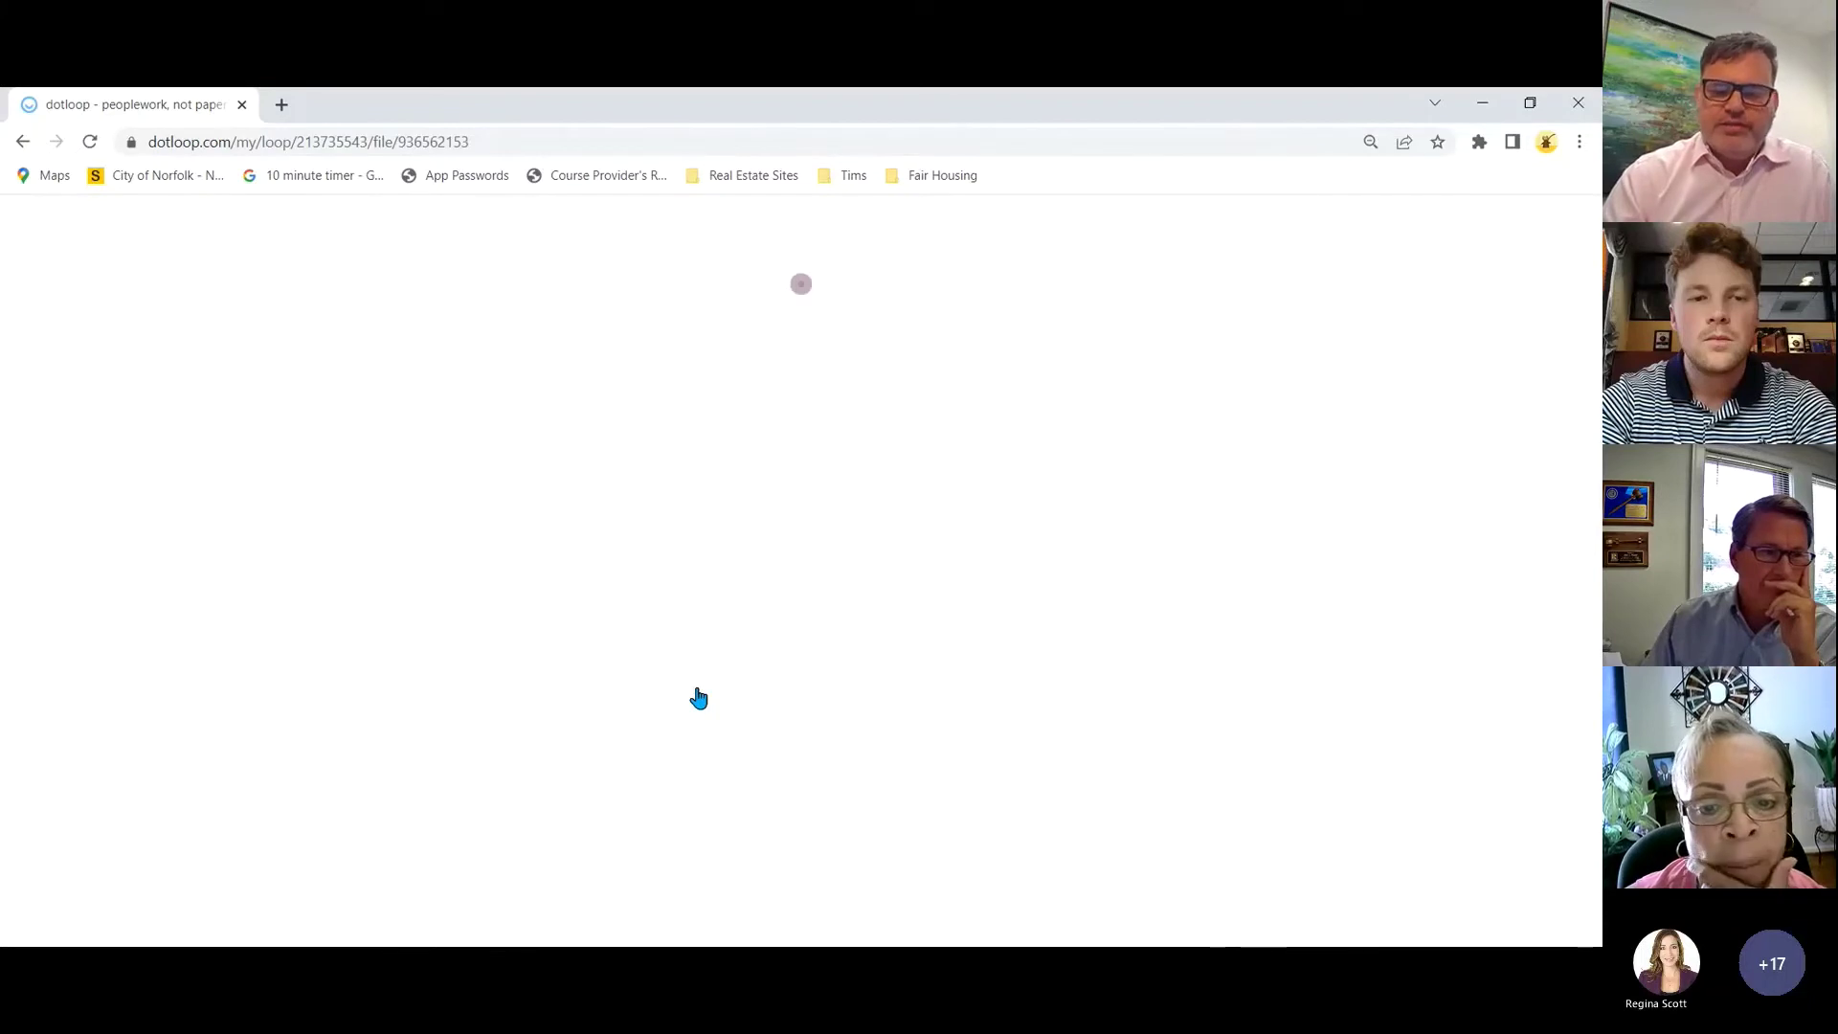
pyautogui.click(1038, 238)
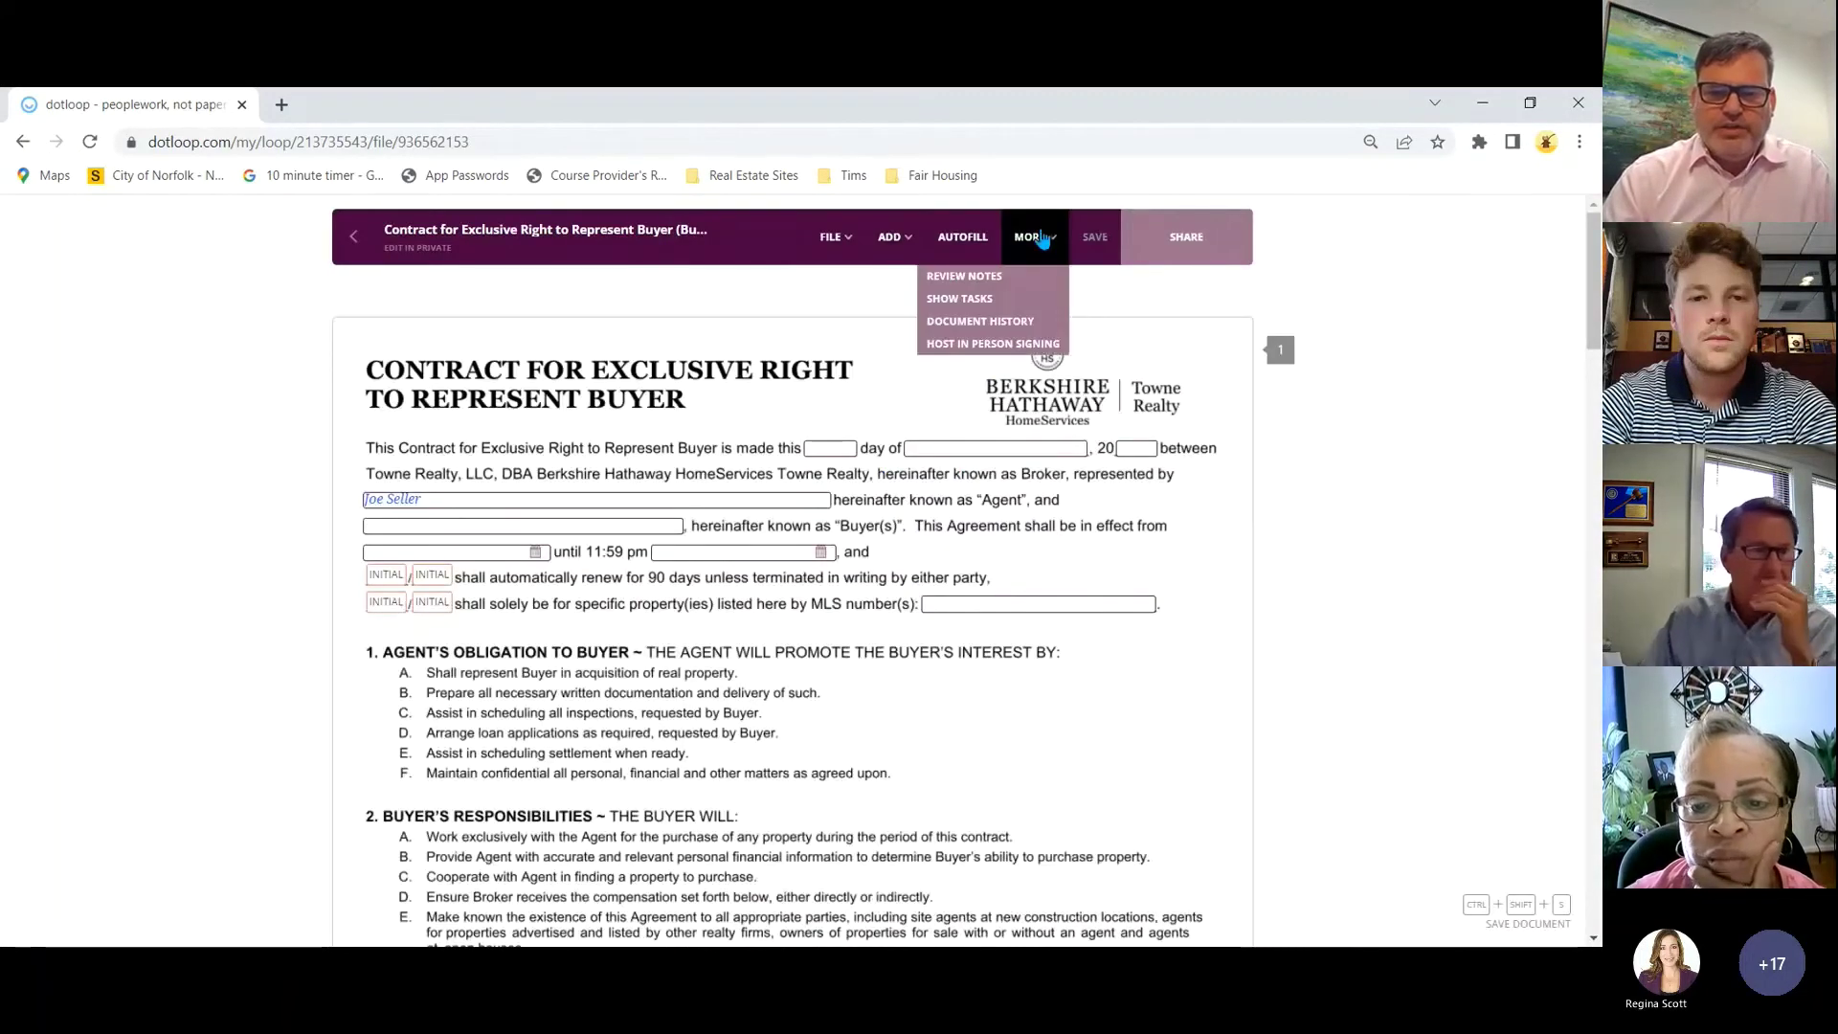
# Step: Open the contract's Document History and view Version 1
pyautogui.click(1024, 325)
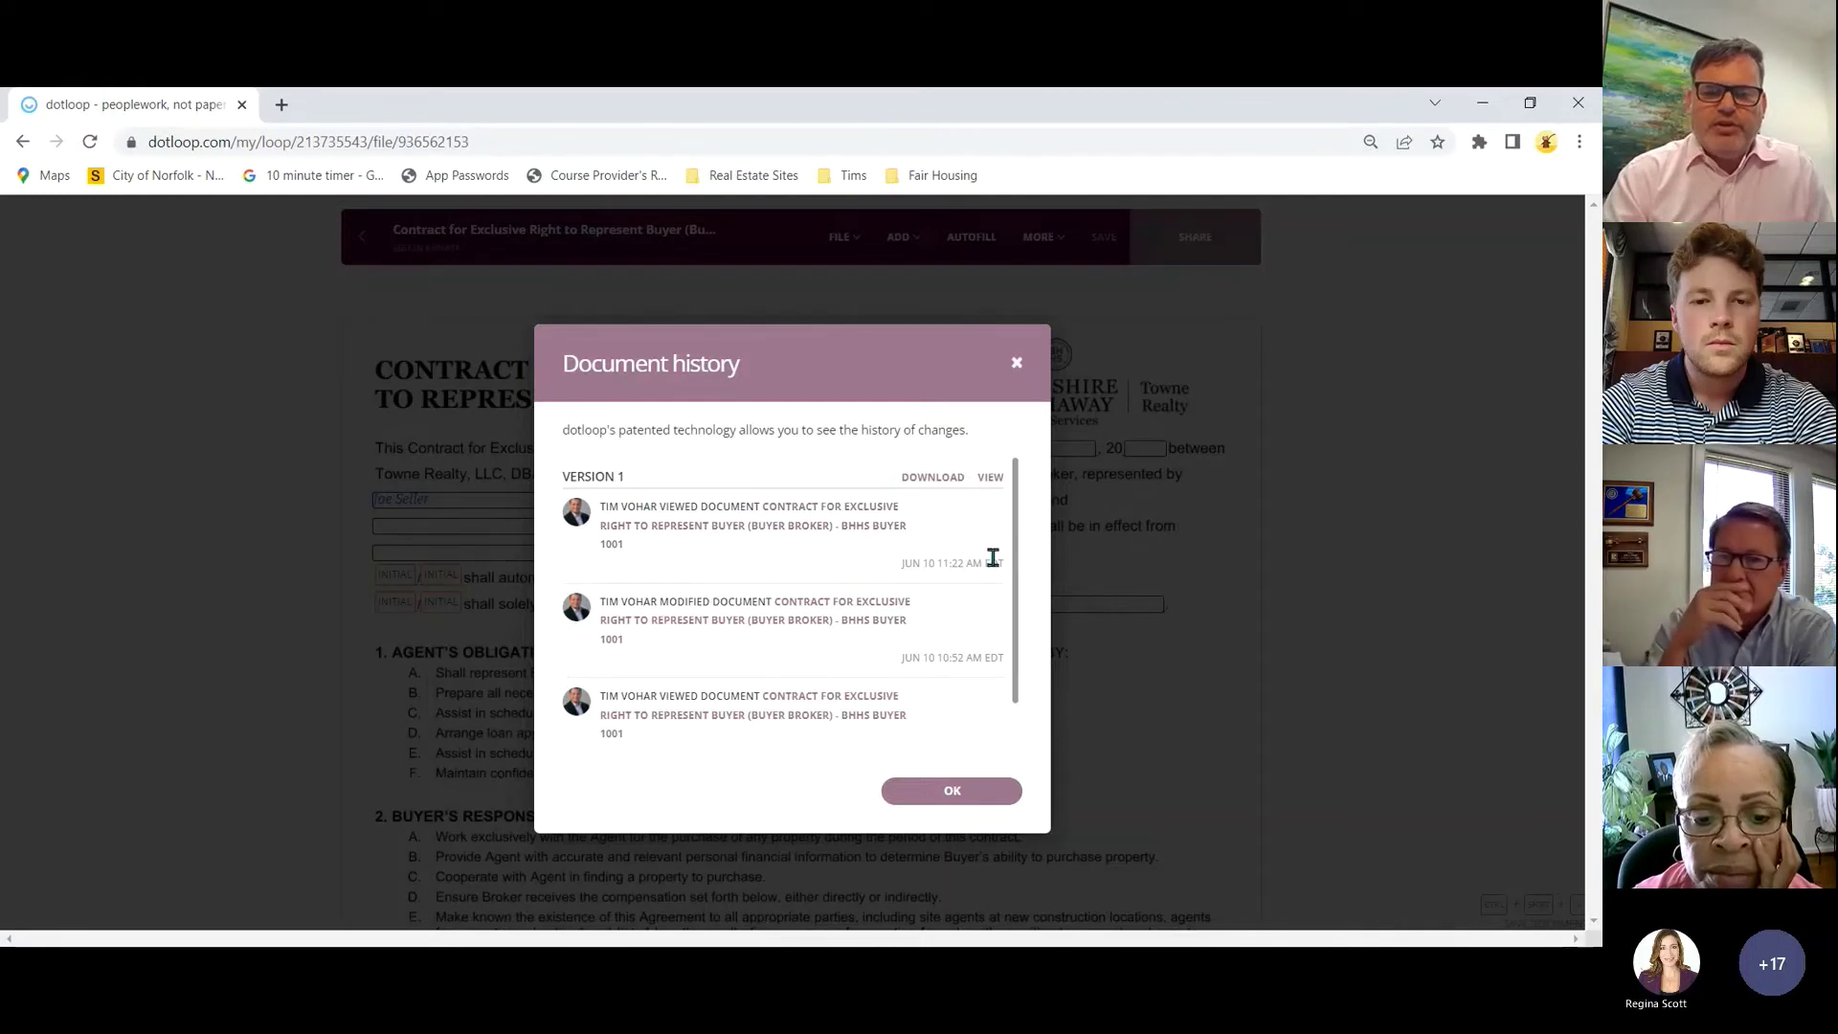
pyautogui.click(996, 483)
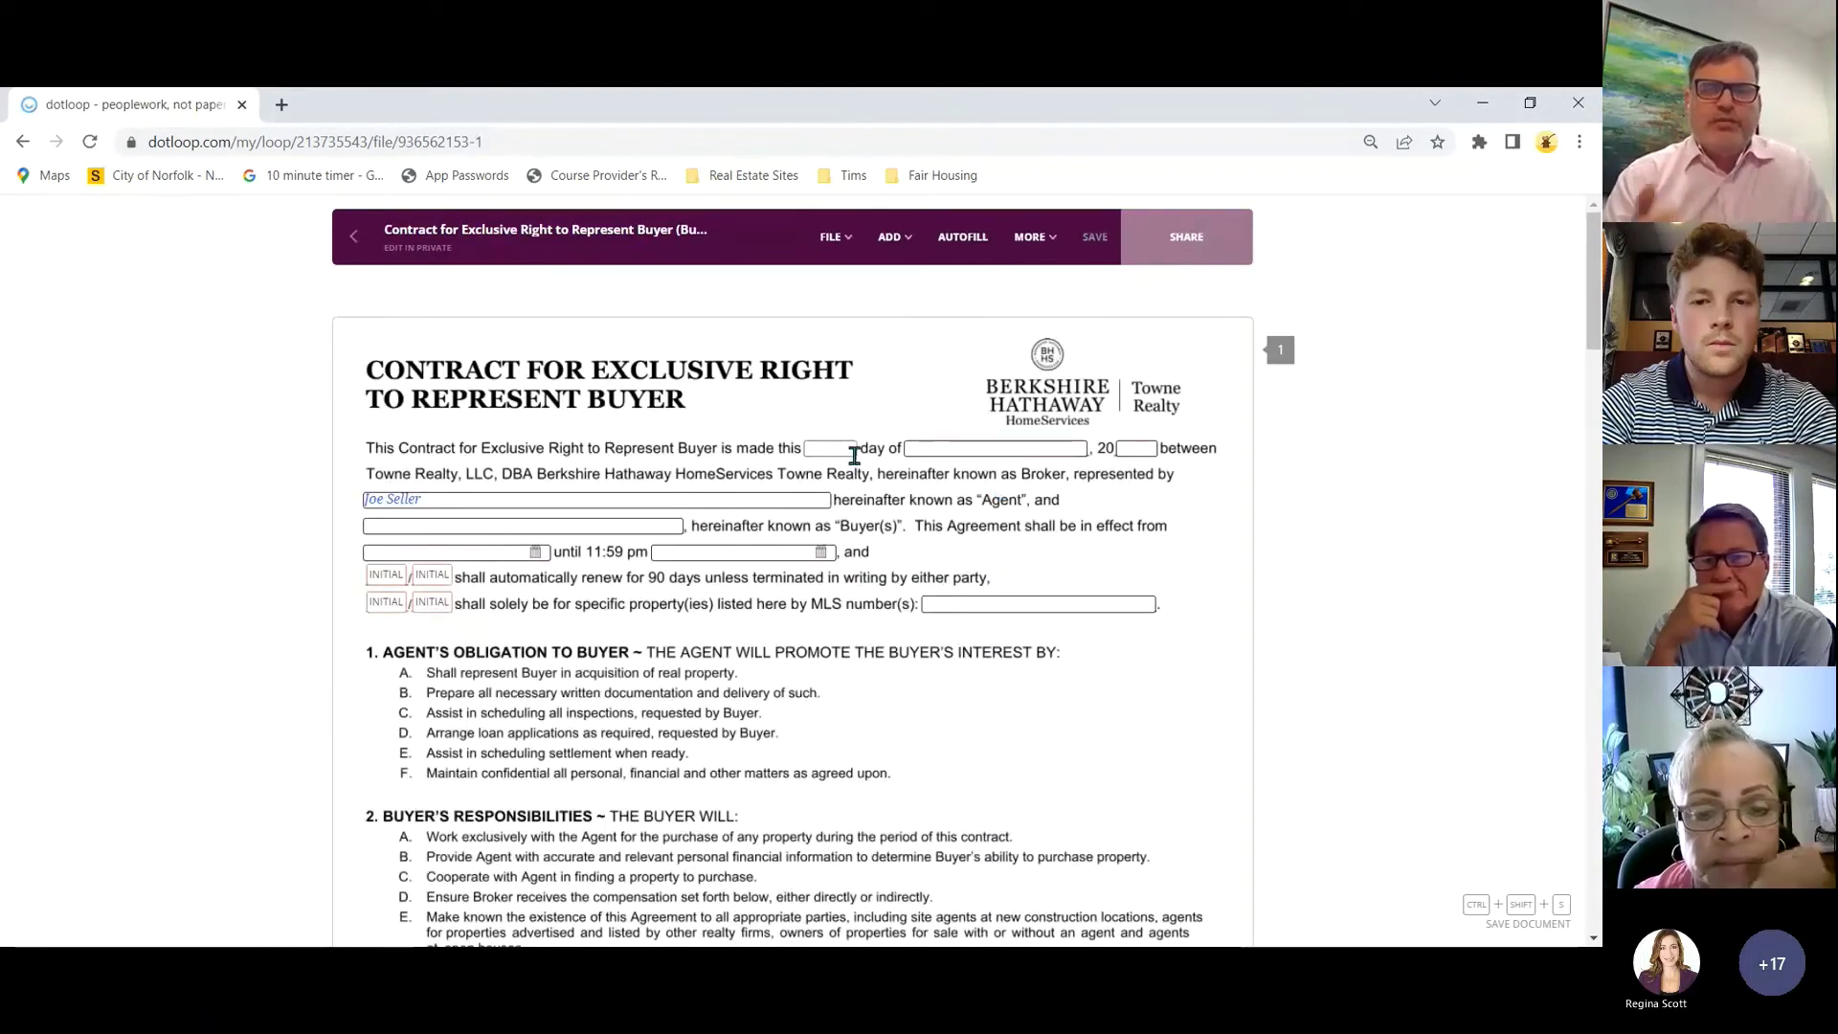
# Step: Return to the loop's documents, reopen the current buyer contract and its MORE menu
pyautogui.click(352, 243)
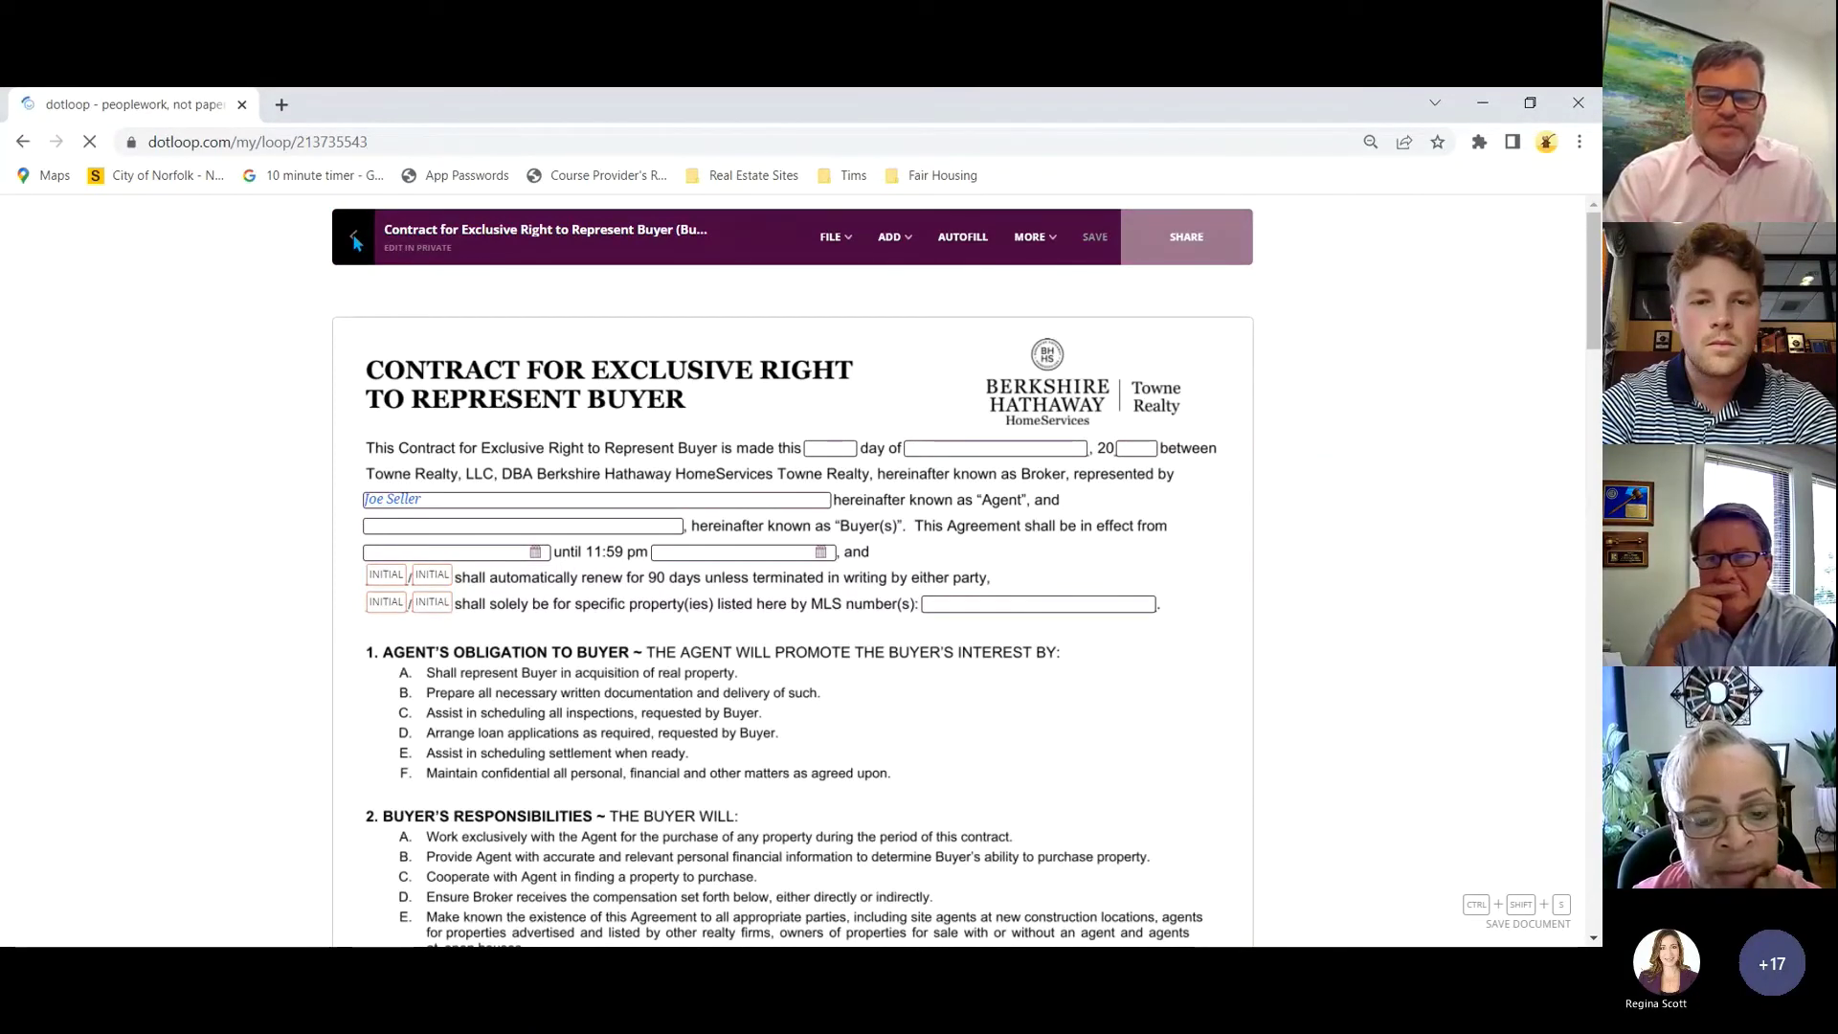
pyautogui.scroll(-2, 723, 502)
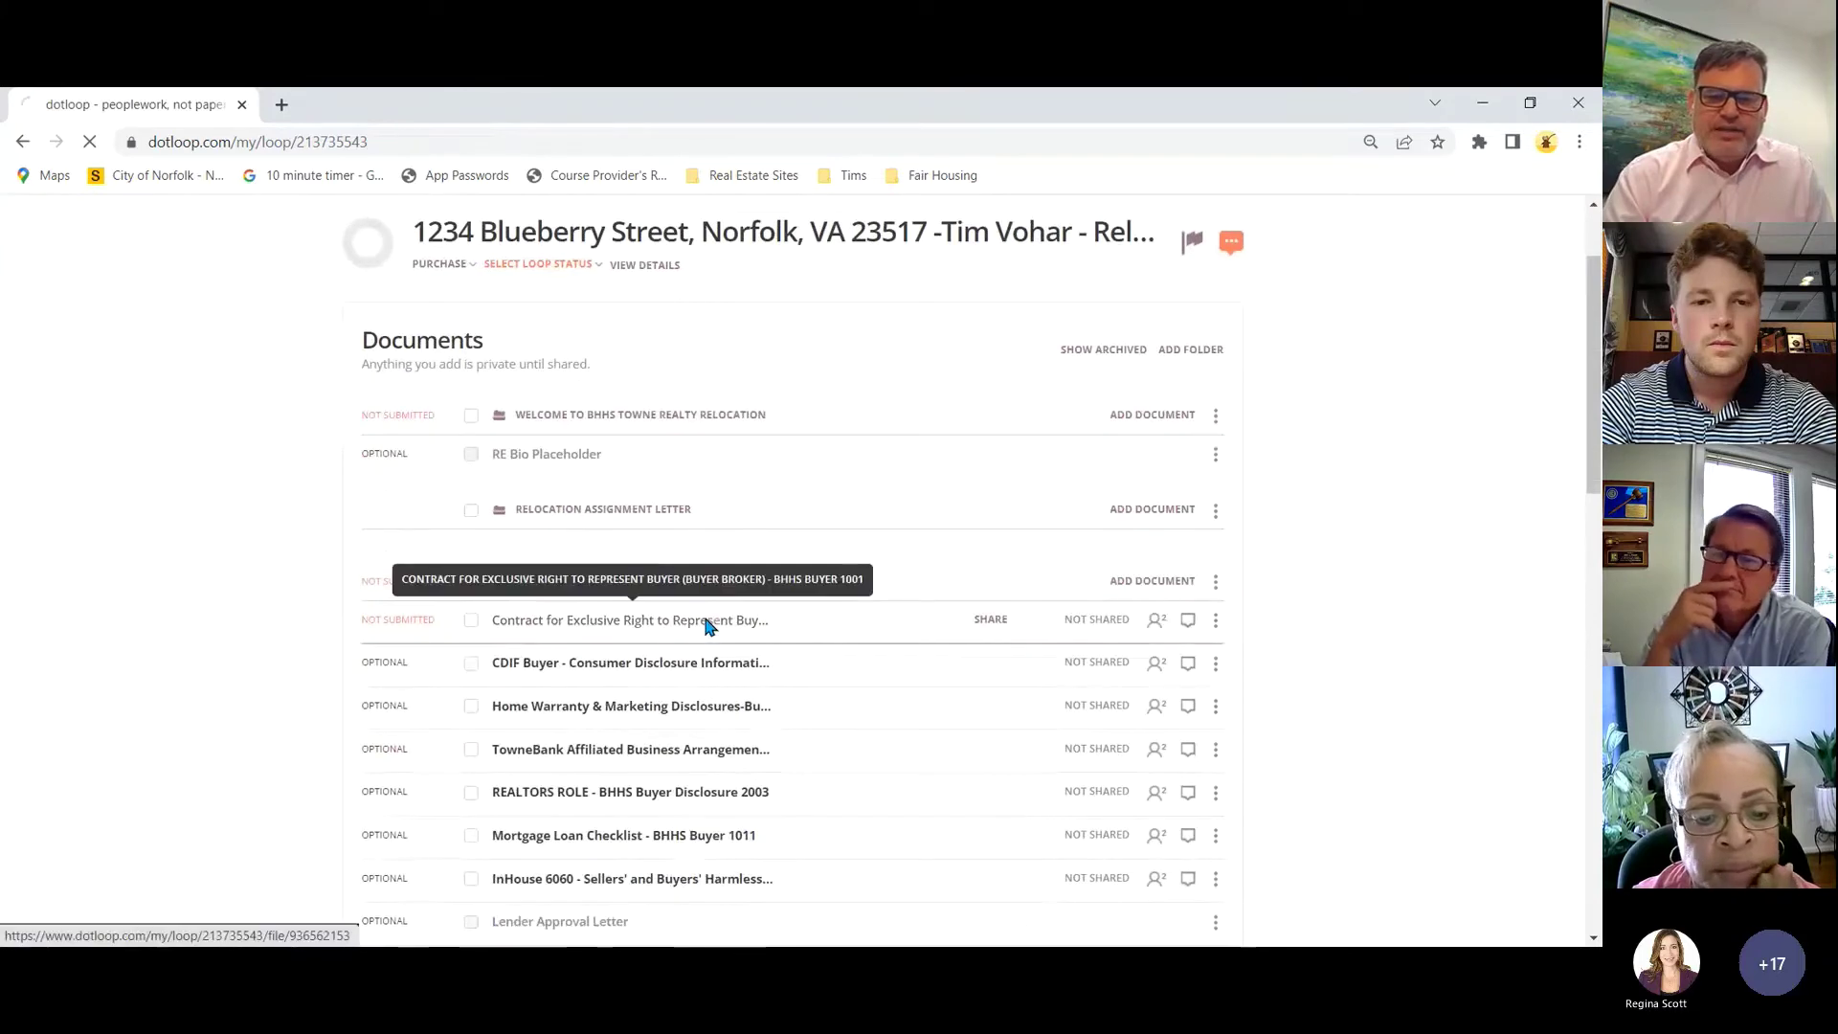
pyautogui.click(709, 622)
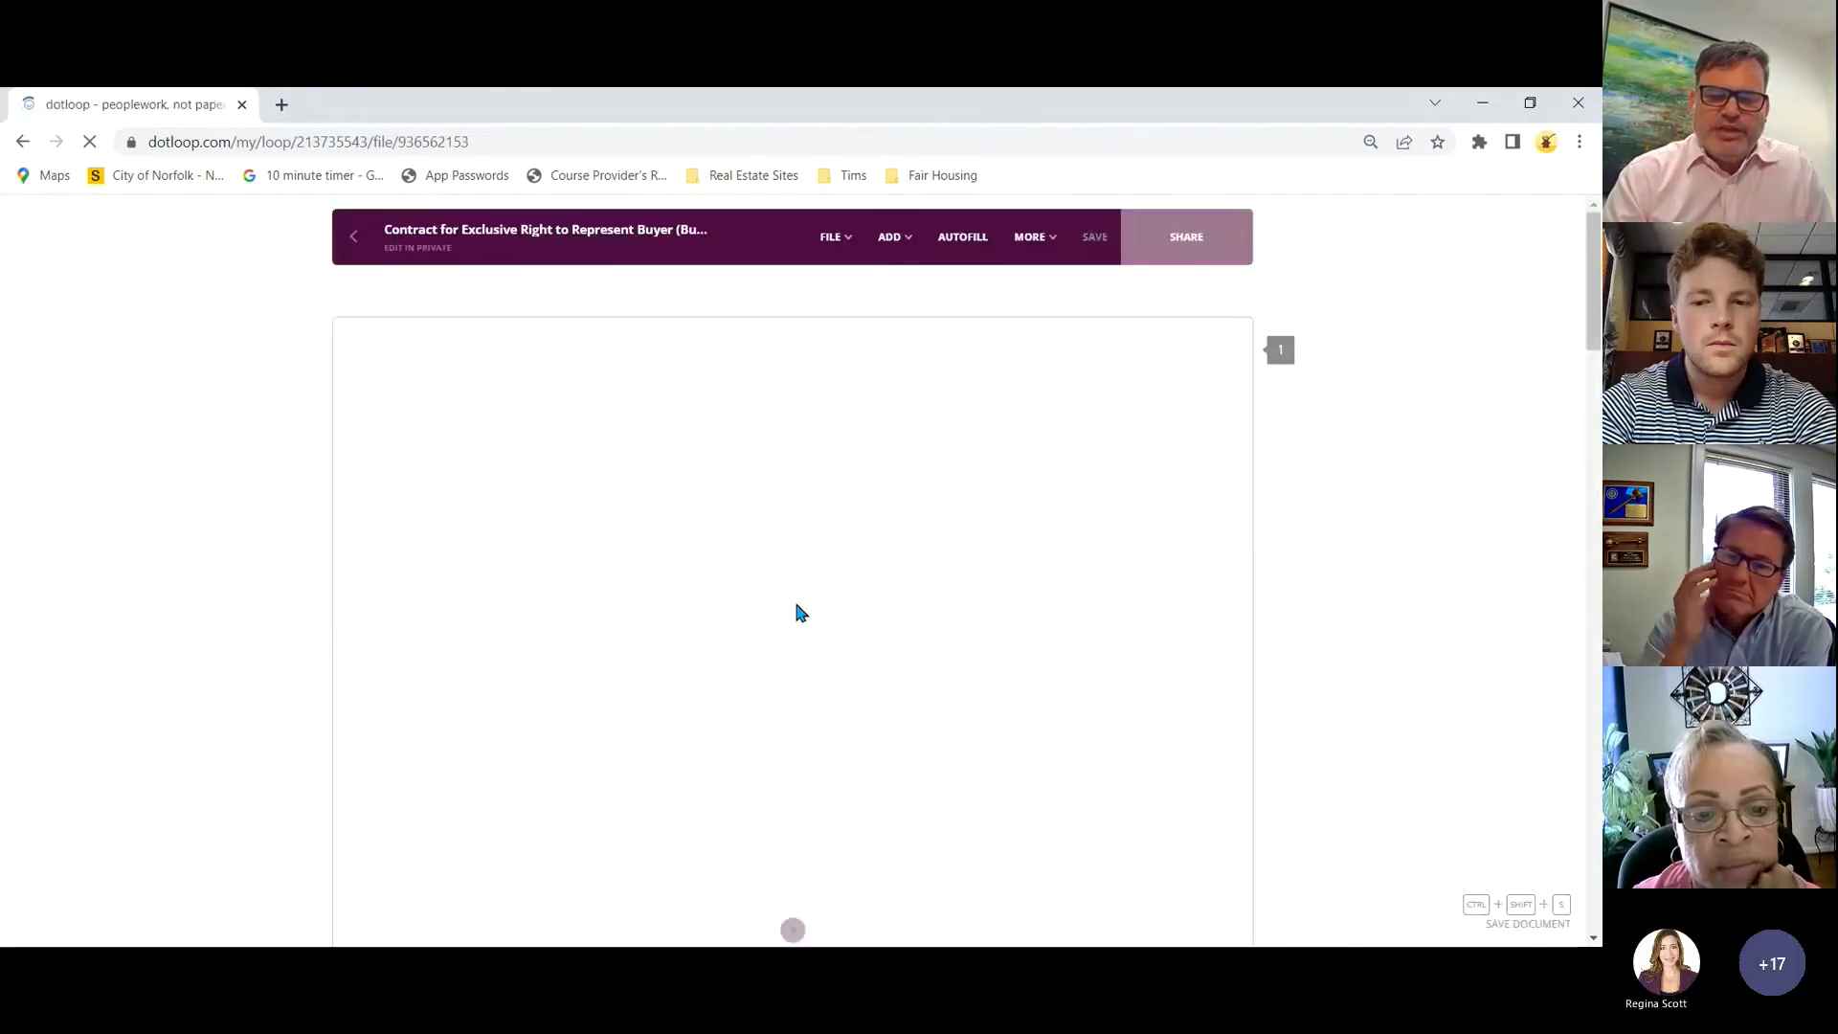
pyautogui.click(1034, 238)
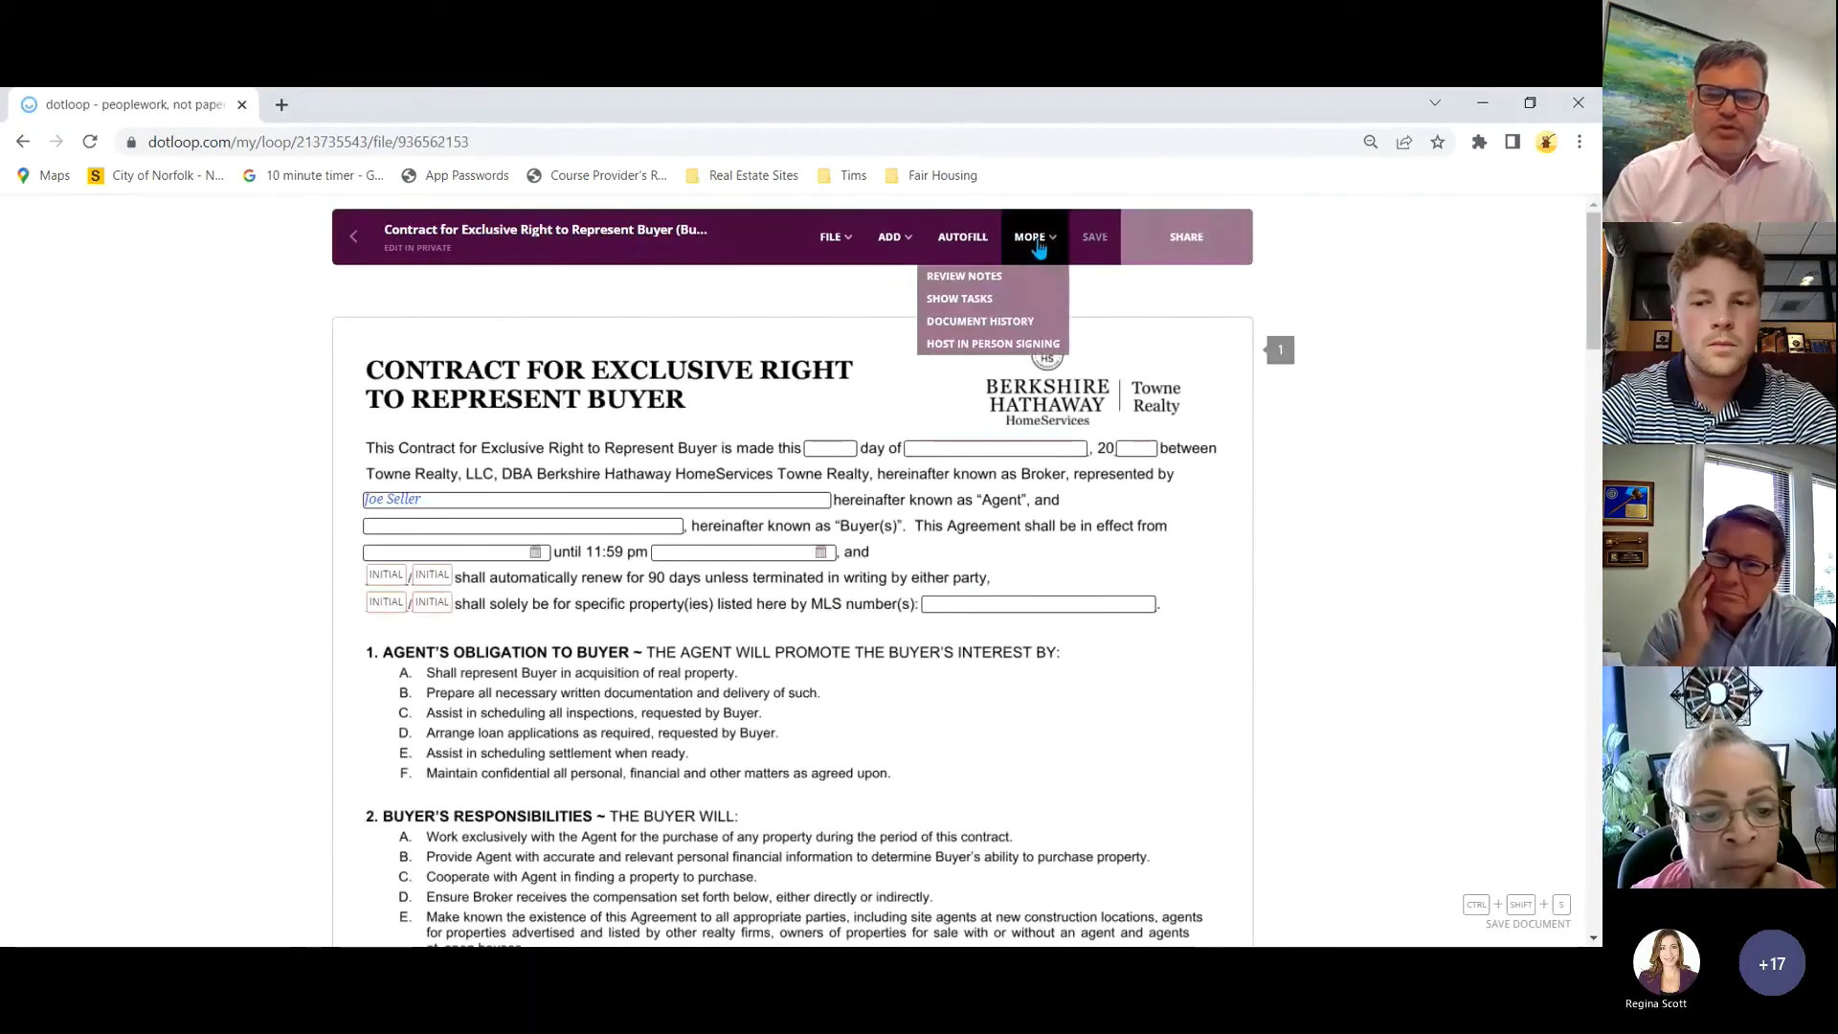
# Step: Download Version 1 of the contract as a PDF from Document History and open it
pyautogui.click(1029, 329)
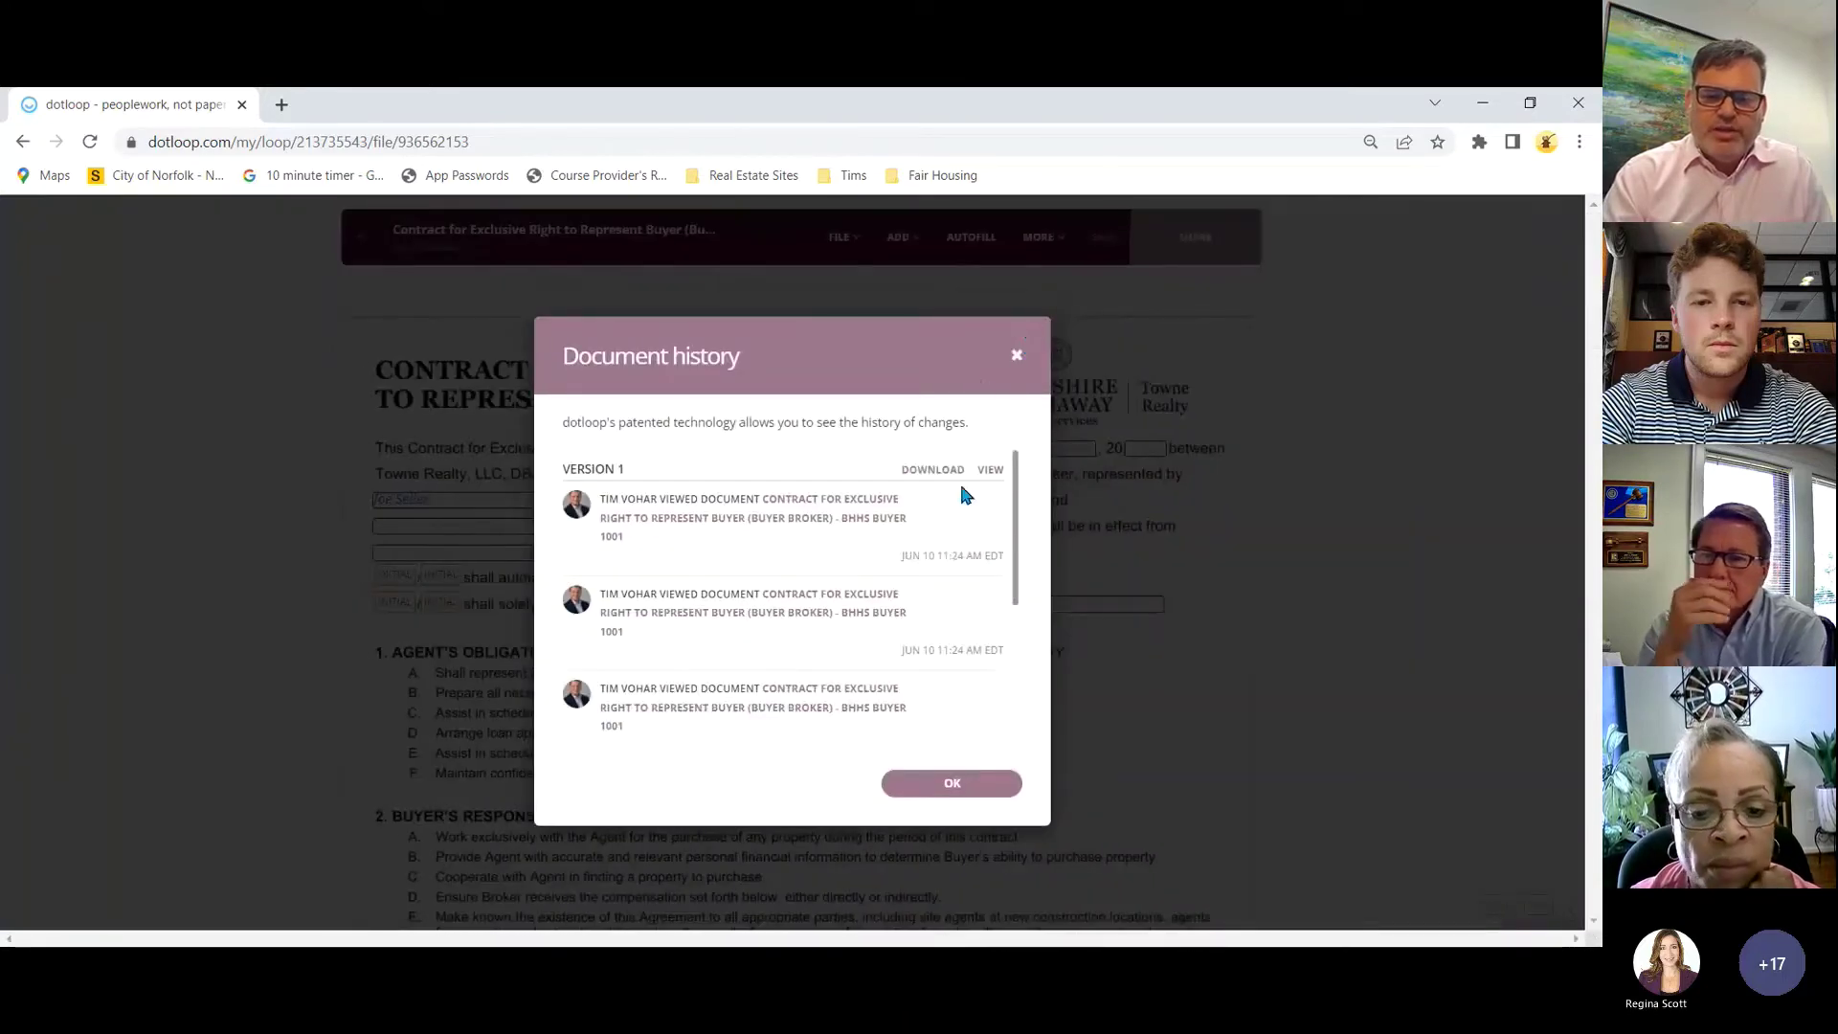
pyautogui.click(936, 471)
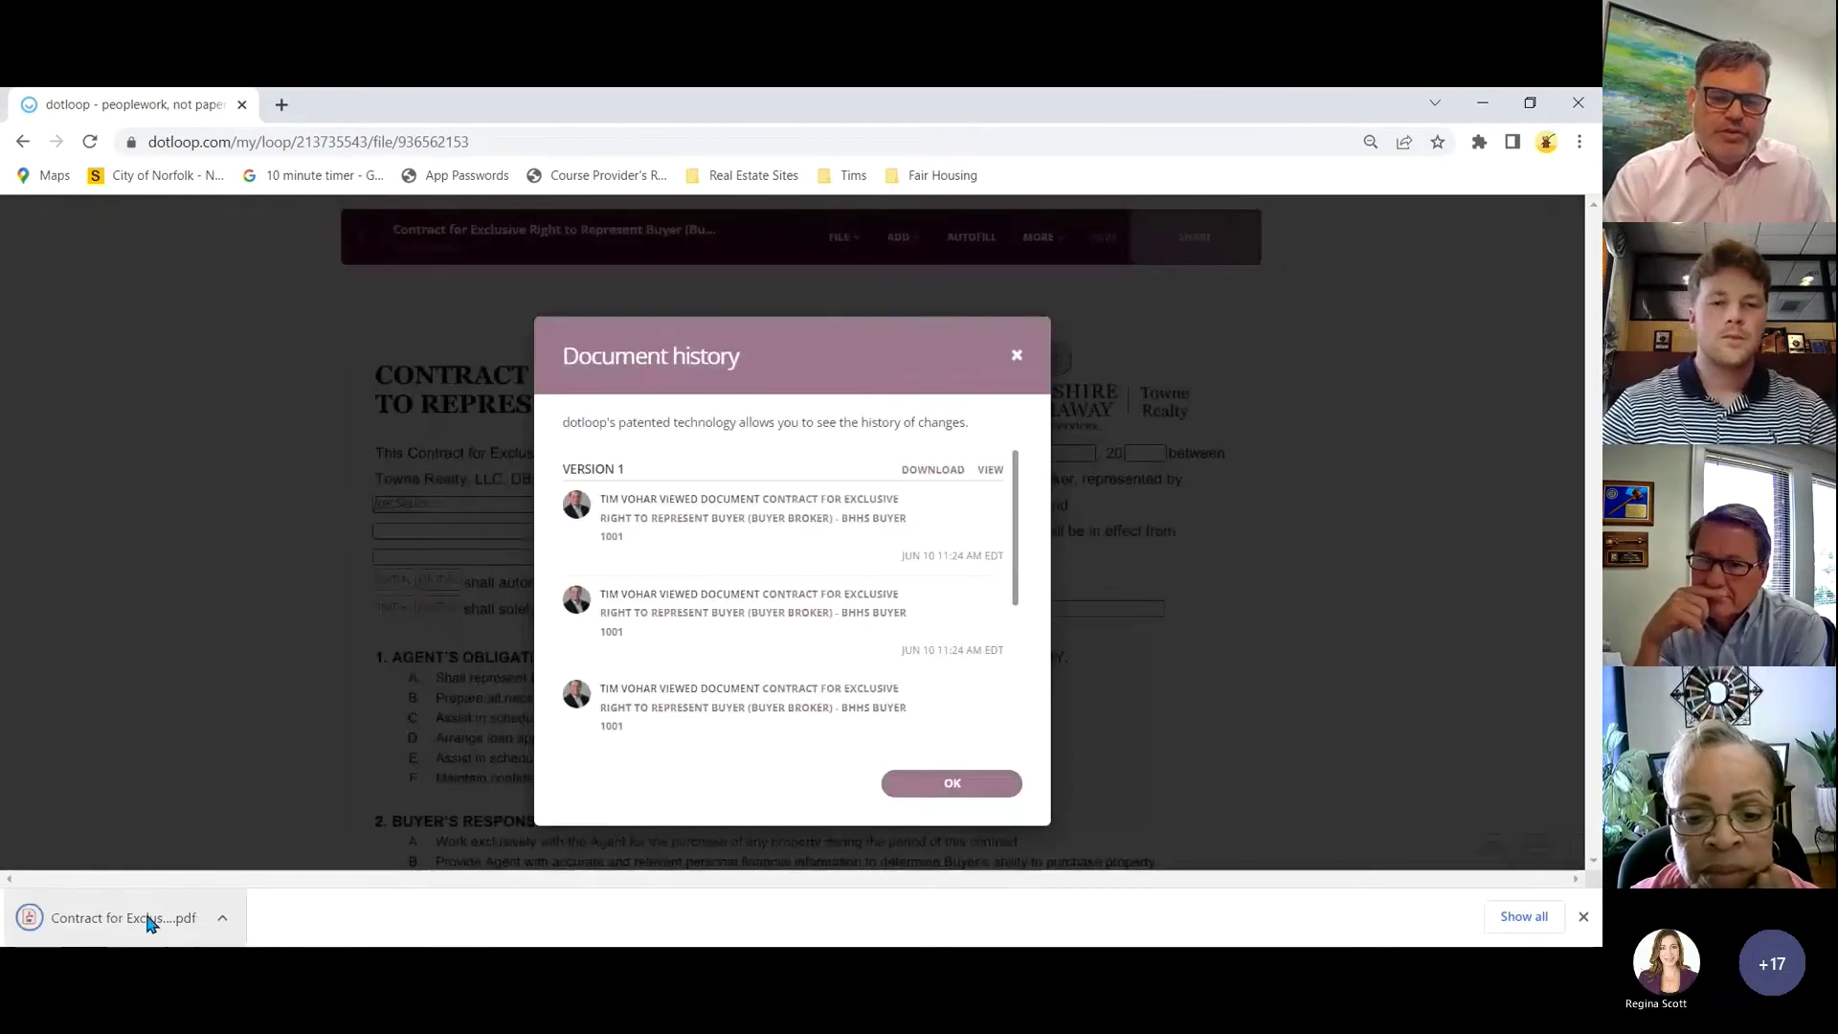
pyautogui.click(192, 929)
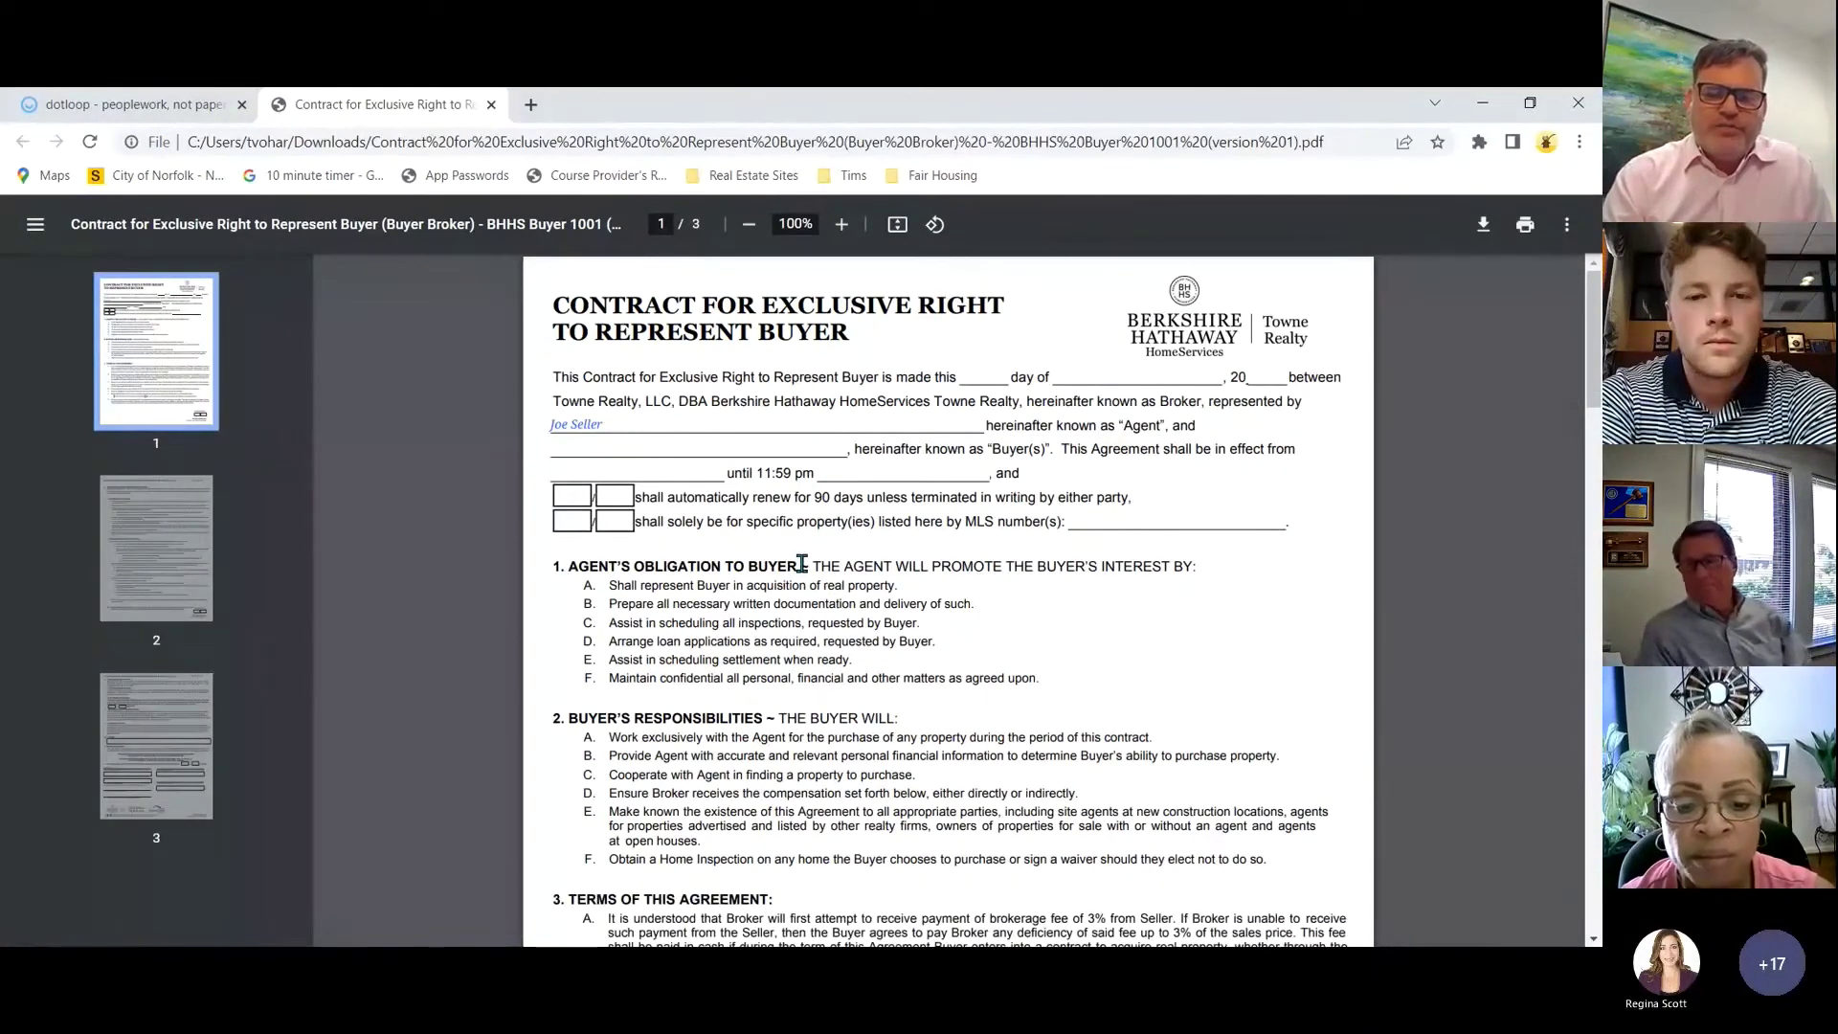
# Step: Scroll through the 3-page contract PDF, then close its browser tab
pyautogui.scroll(-10, 802, 565)
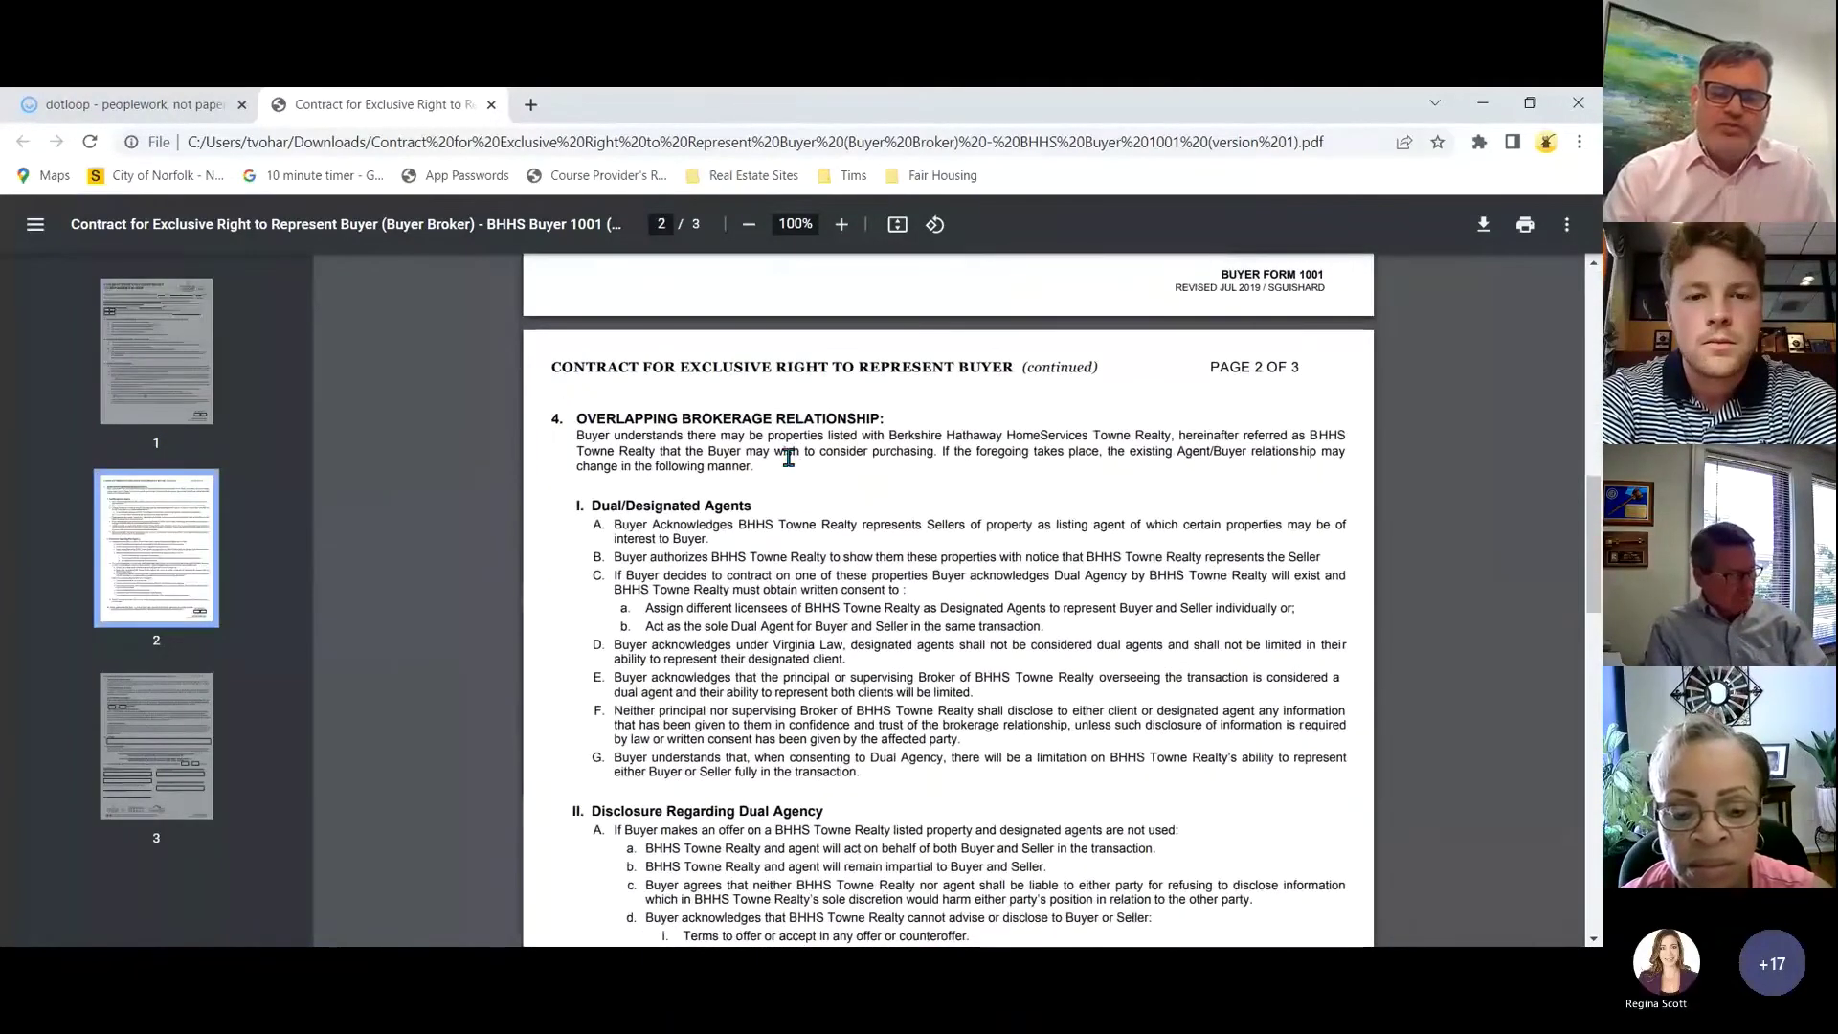
pyautogui.scroll(10, 788, 457)
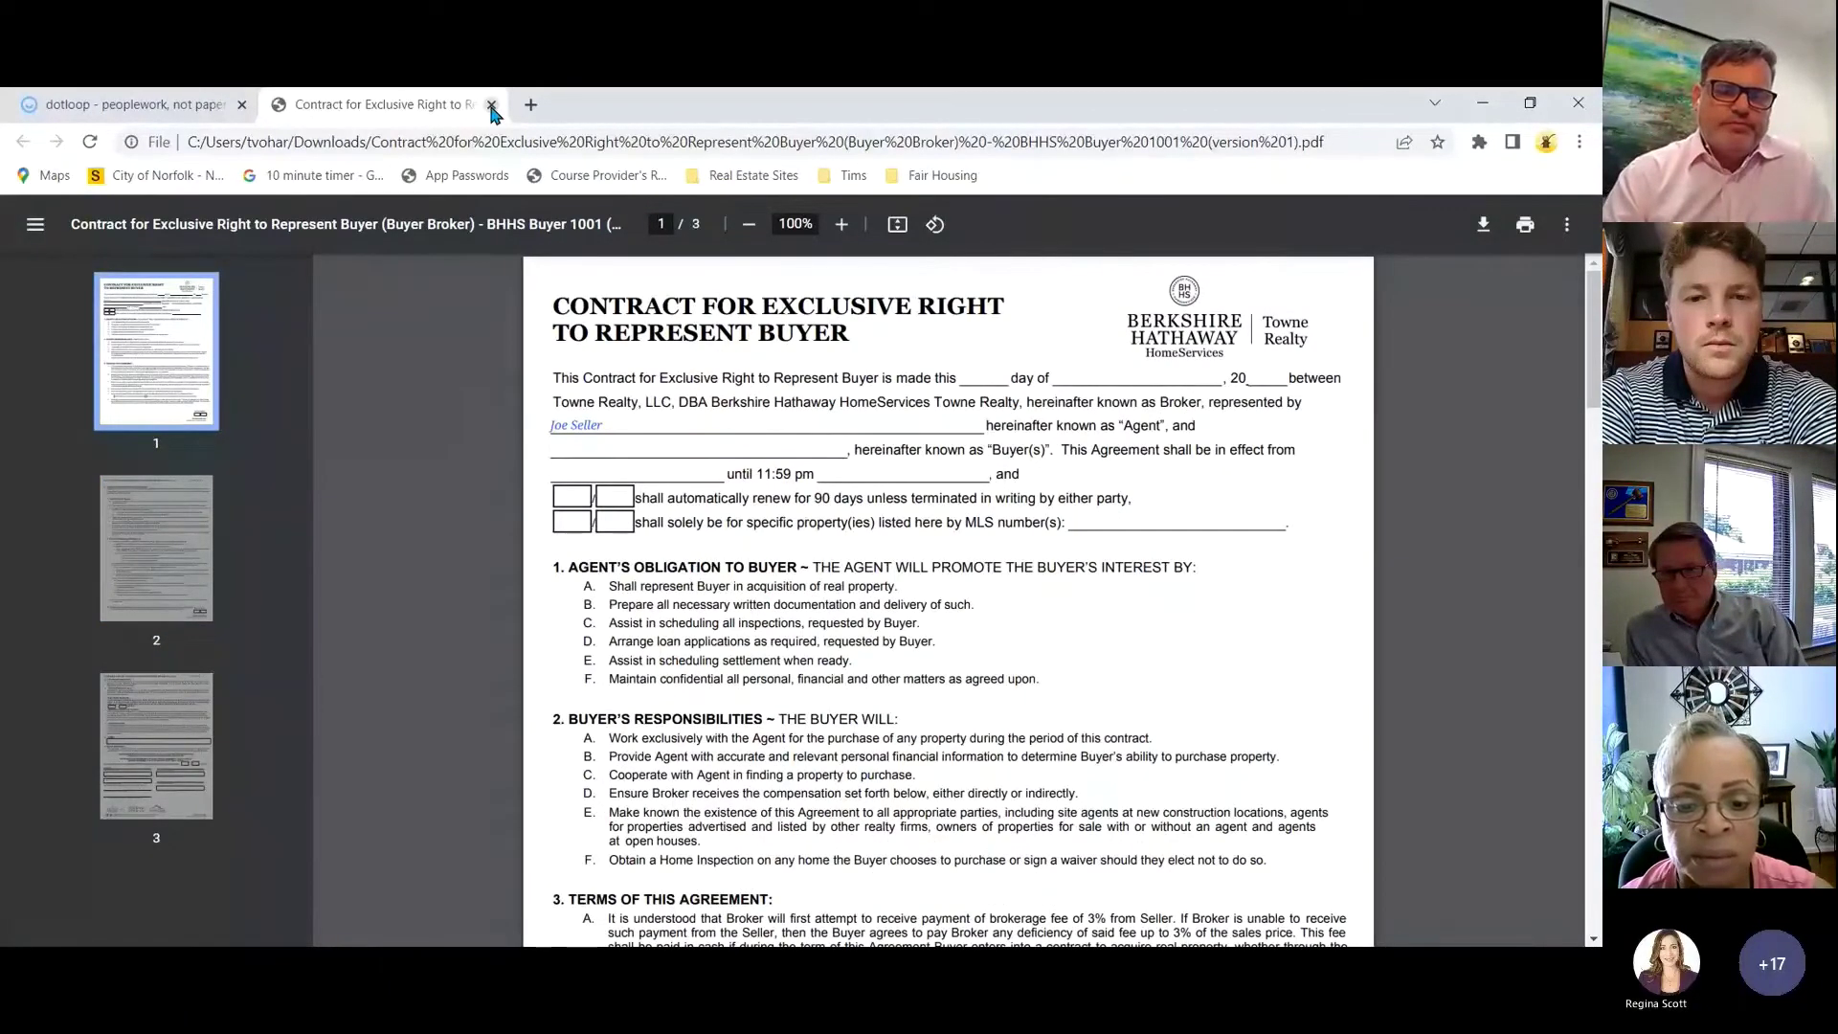
pyautogui.click(491, 104)
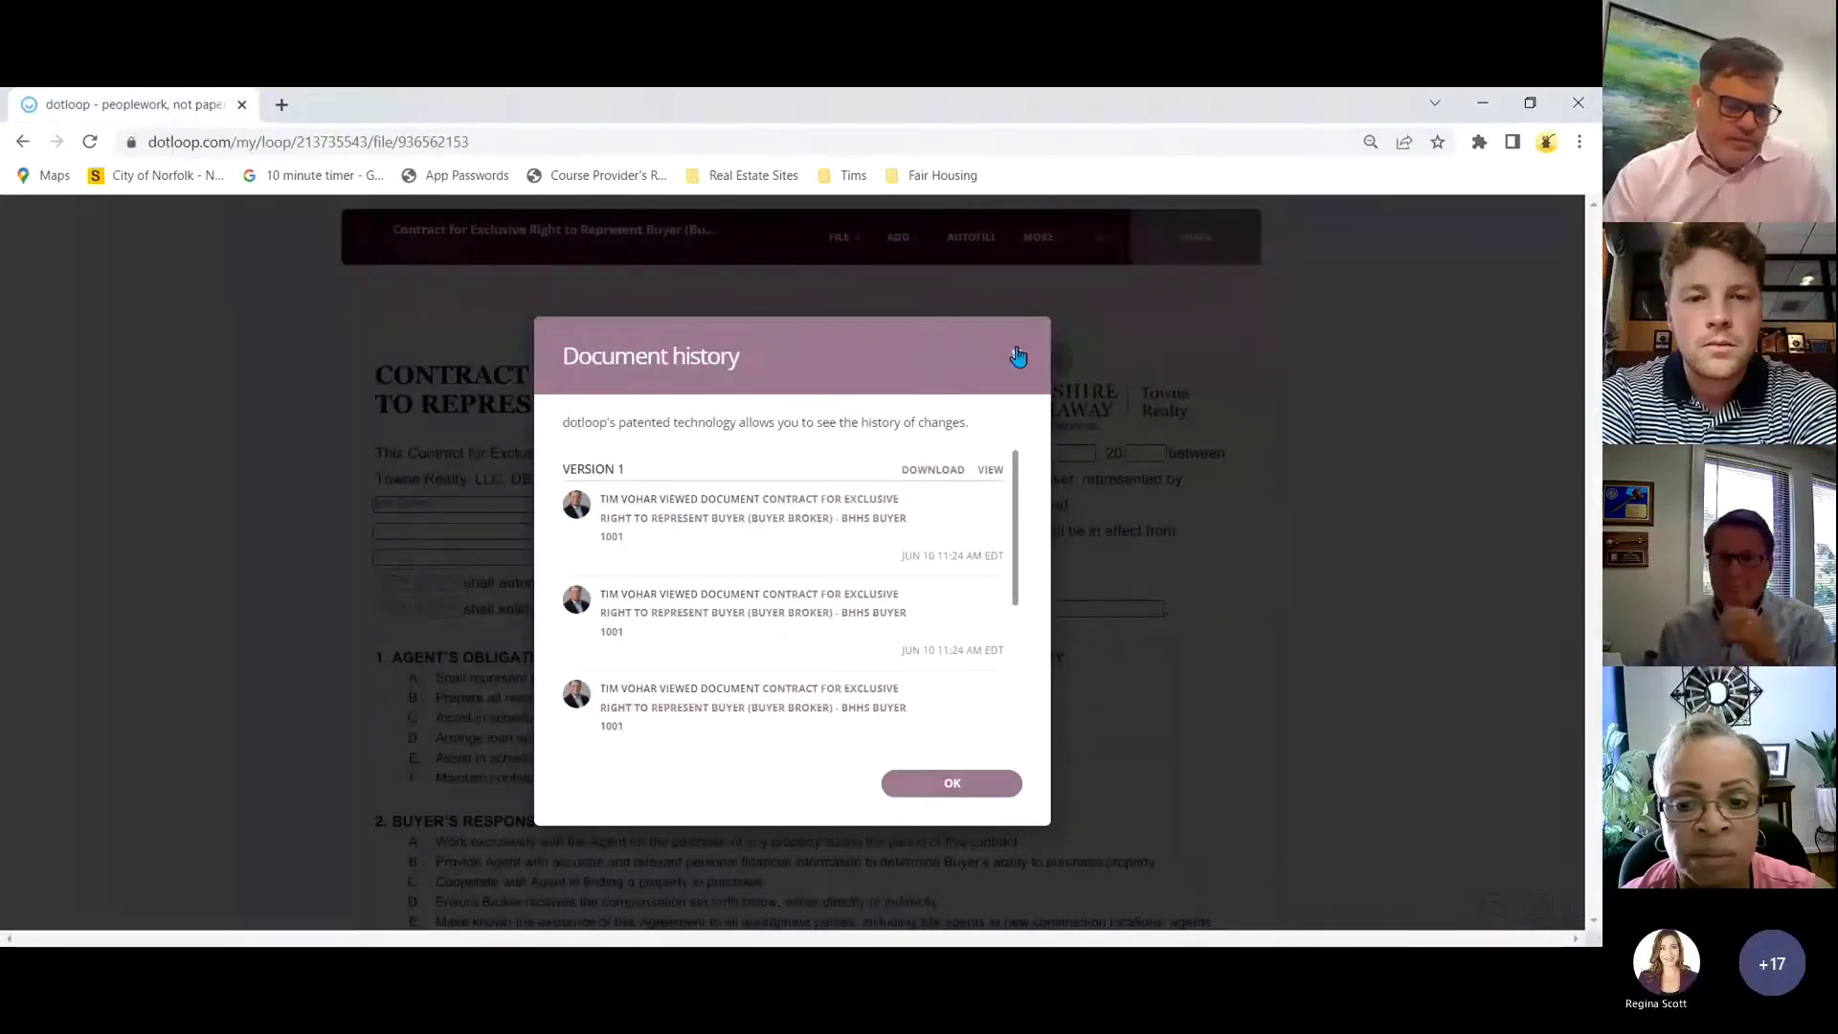
# Step: Close the Document history dialog and begin editing the contract's agent name field
pyautogui.click(1016, 353)
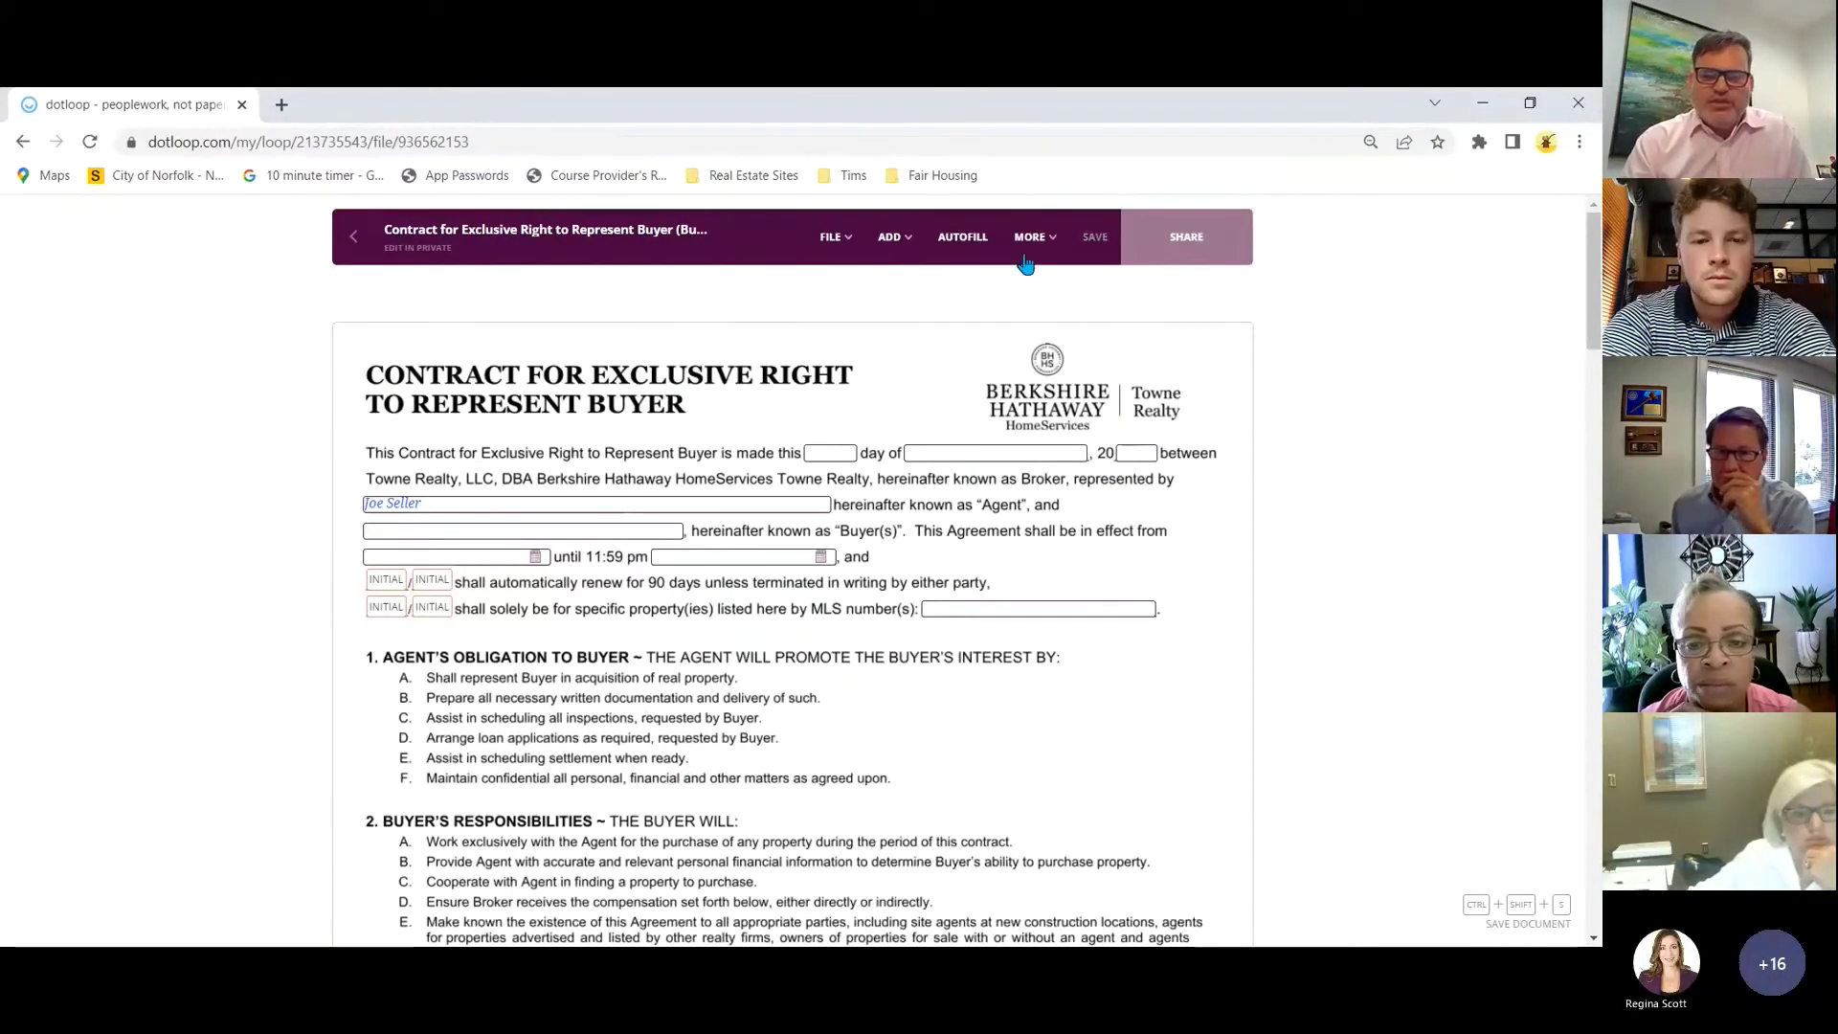
pyautogui.moveTo(1043, 244)
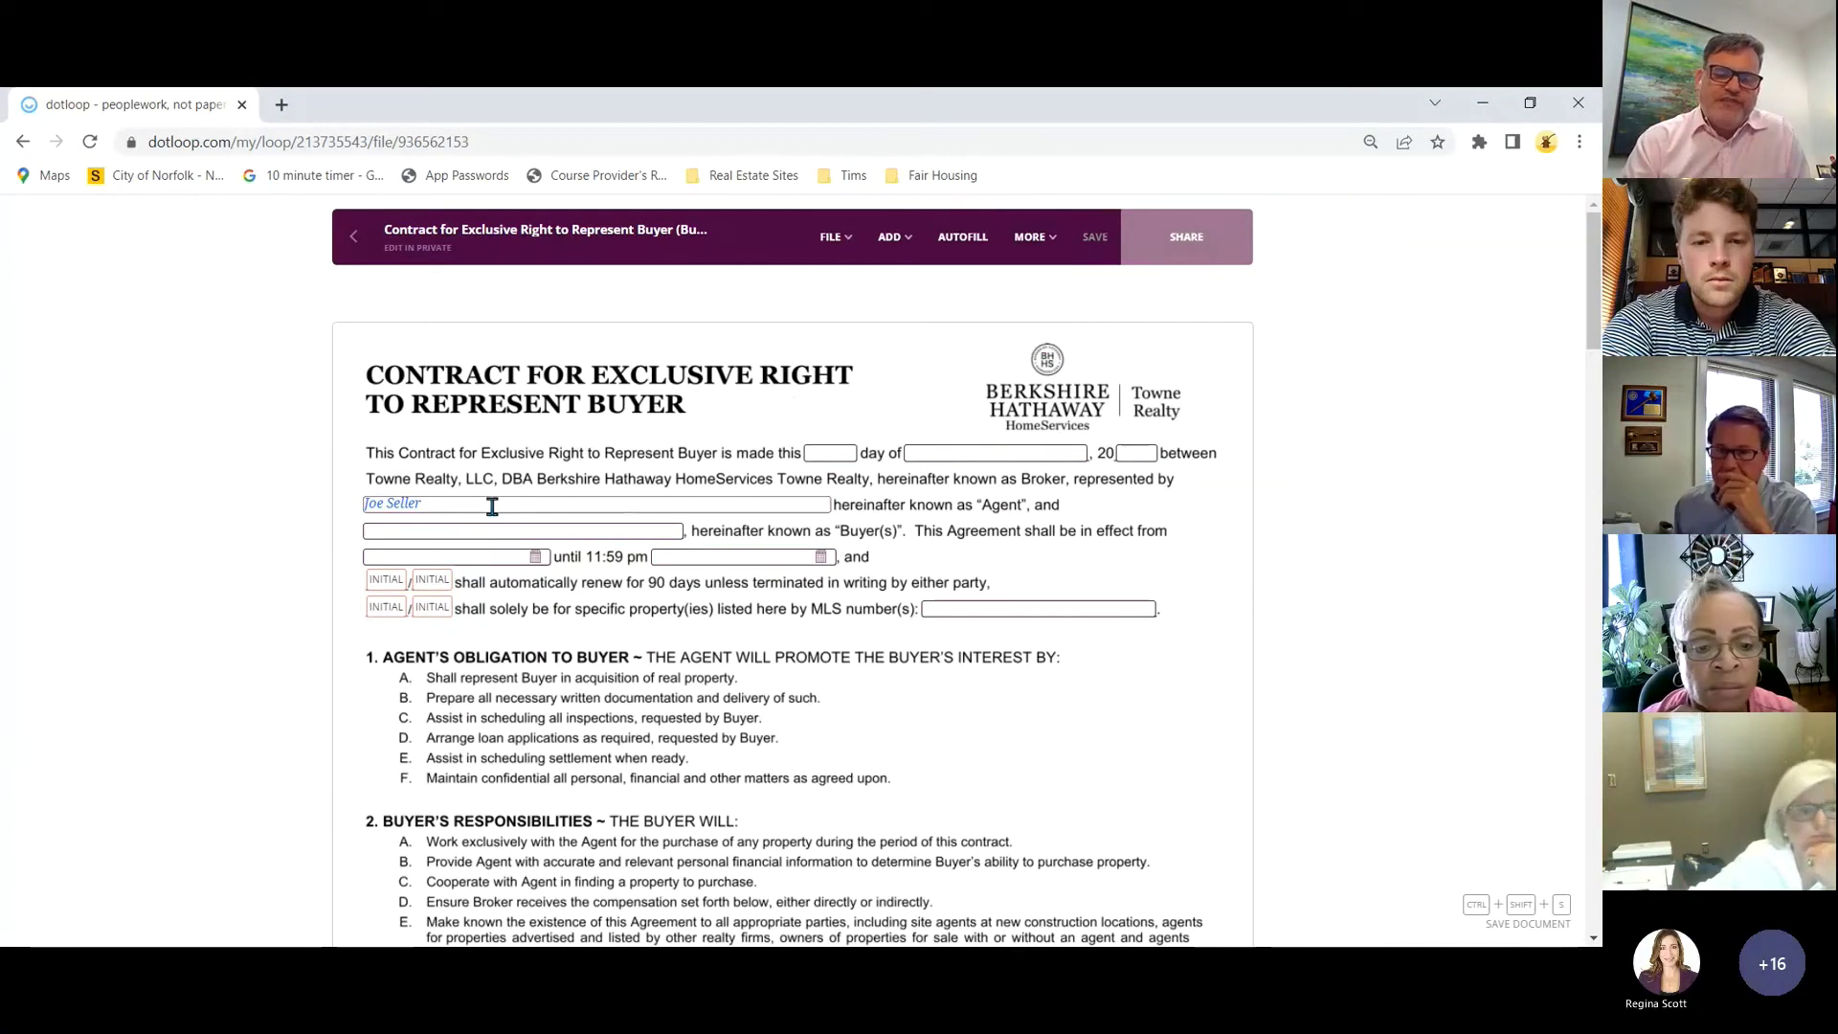
pyautogui.click(431, 510)
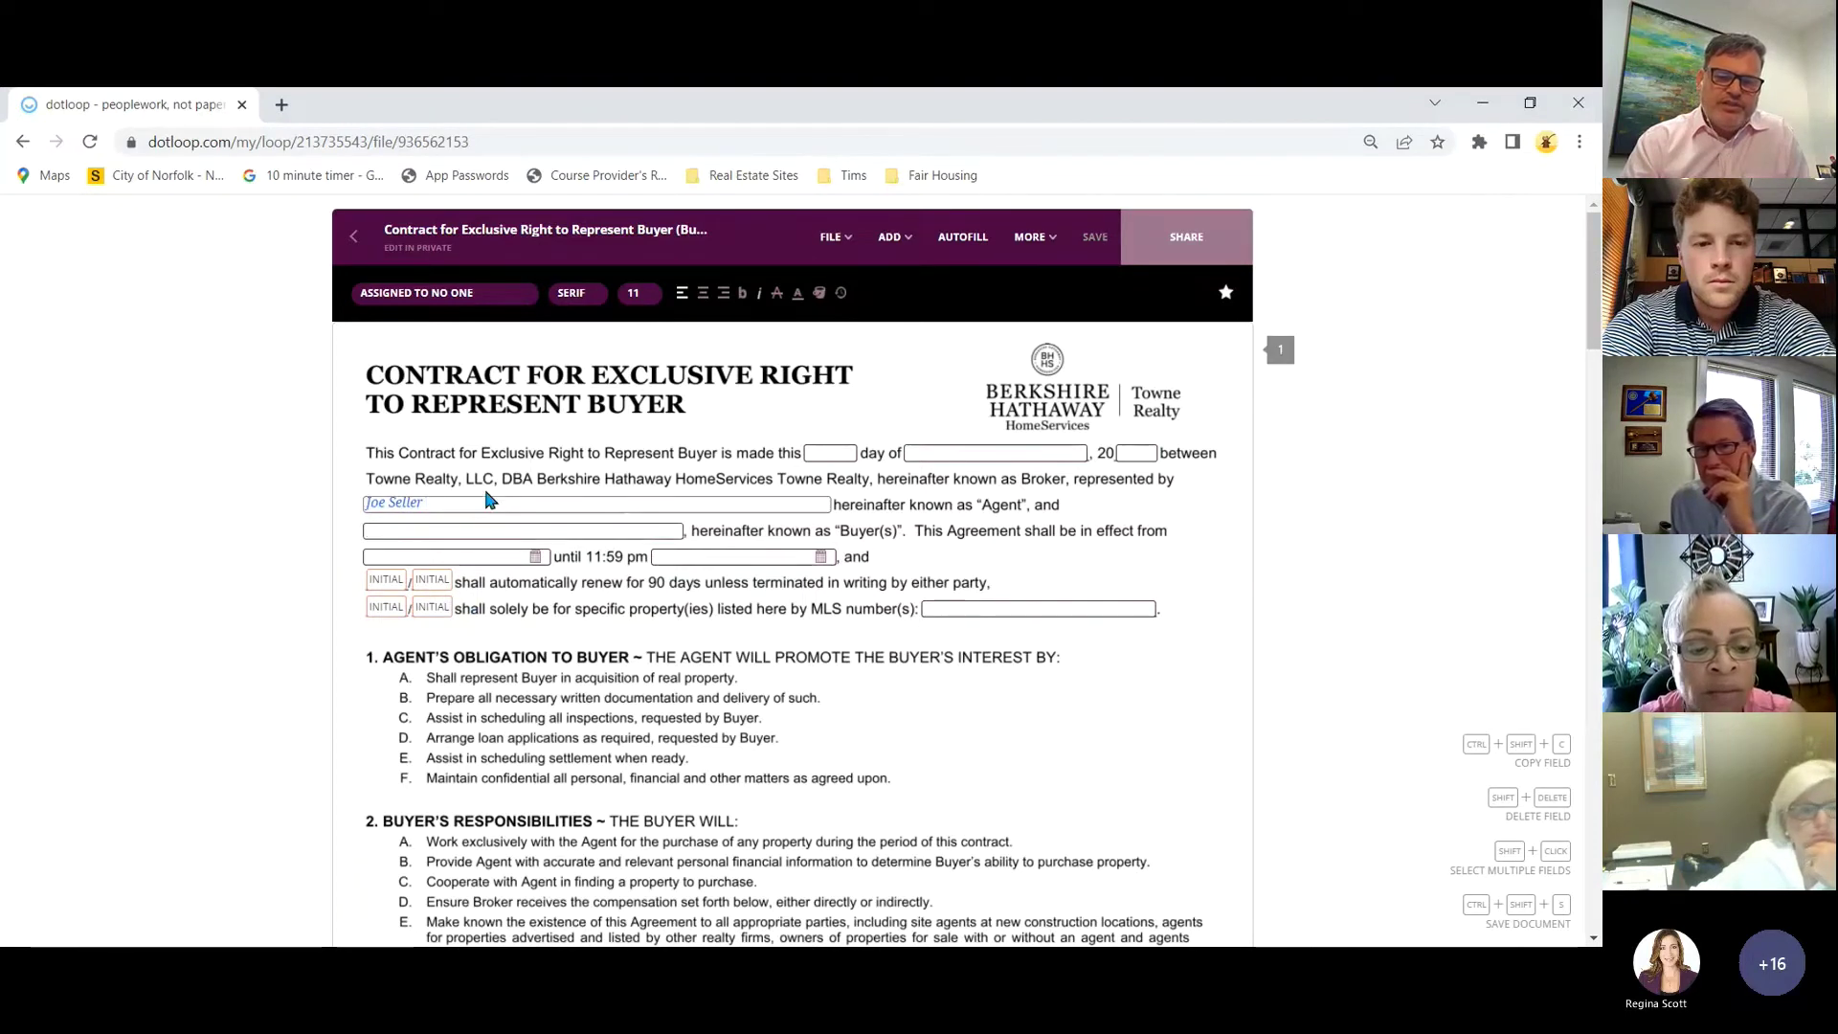
# Step: Select the empty day field and the MLS number(s) field to compare their toolbars
pyautogui.click(835, 453)
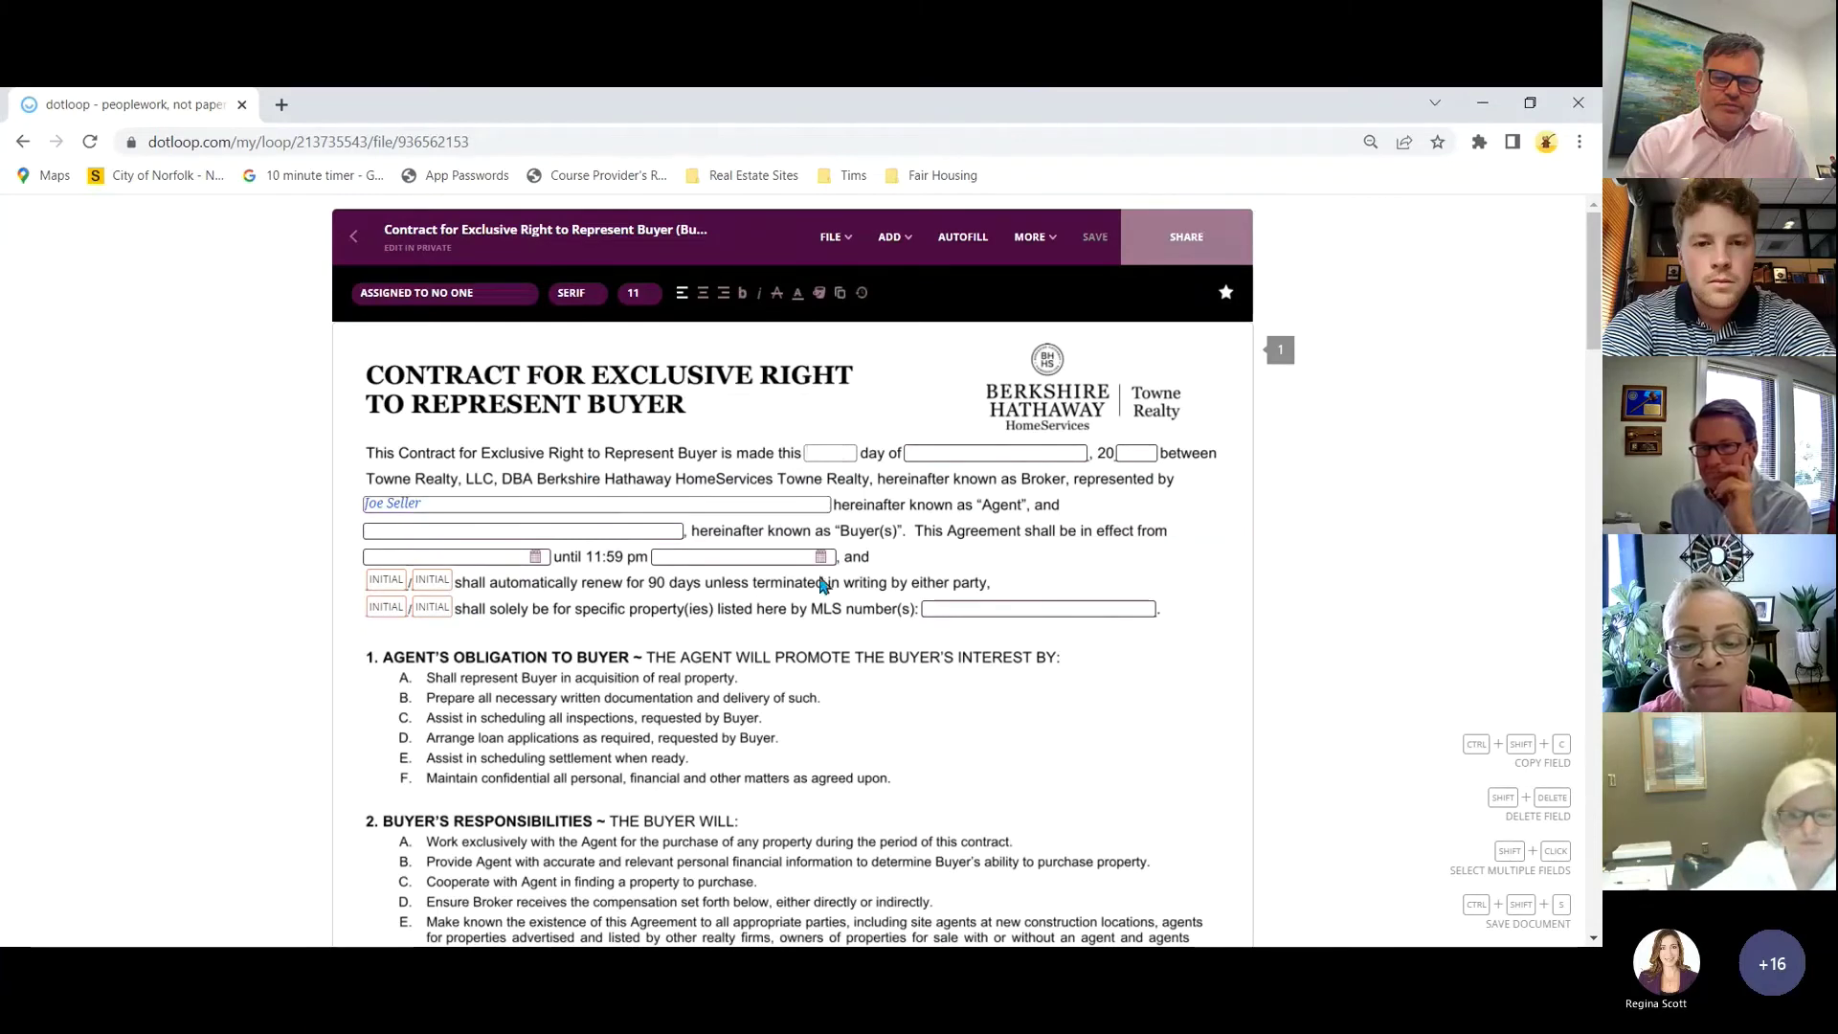
pyautogui.click(940, 608)
pyautogui.scroll(-12, 940, 609)
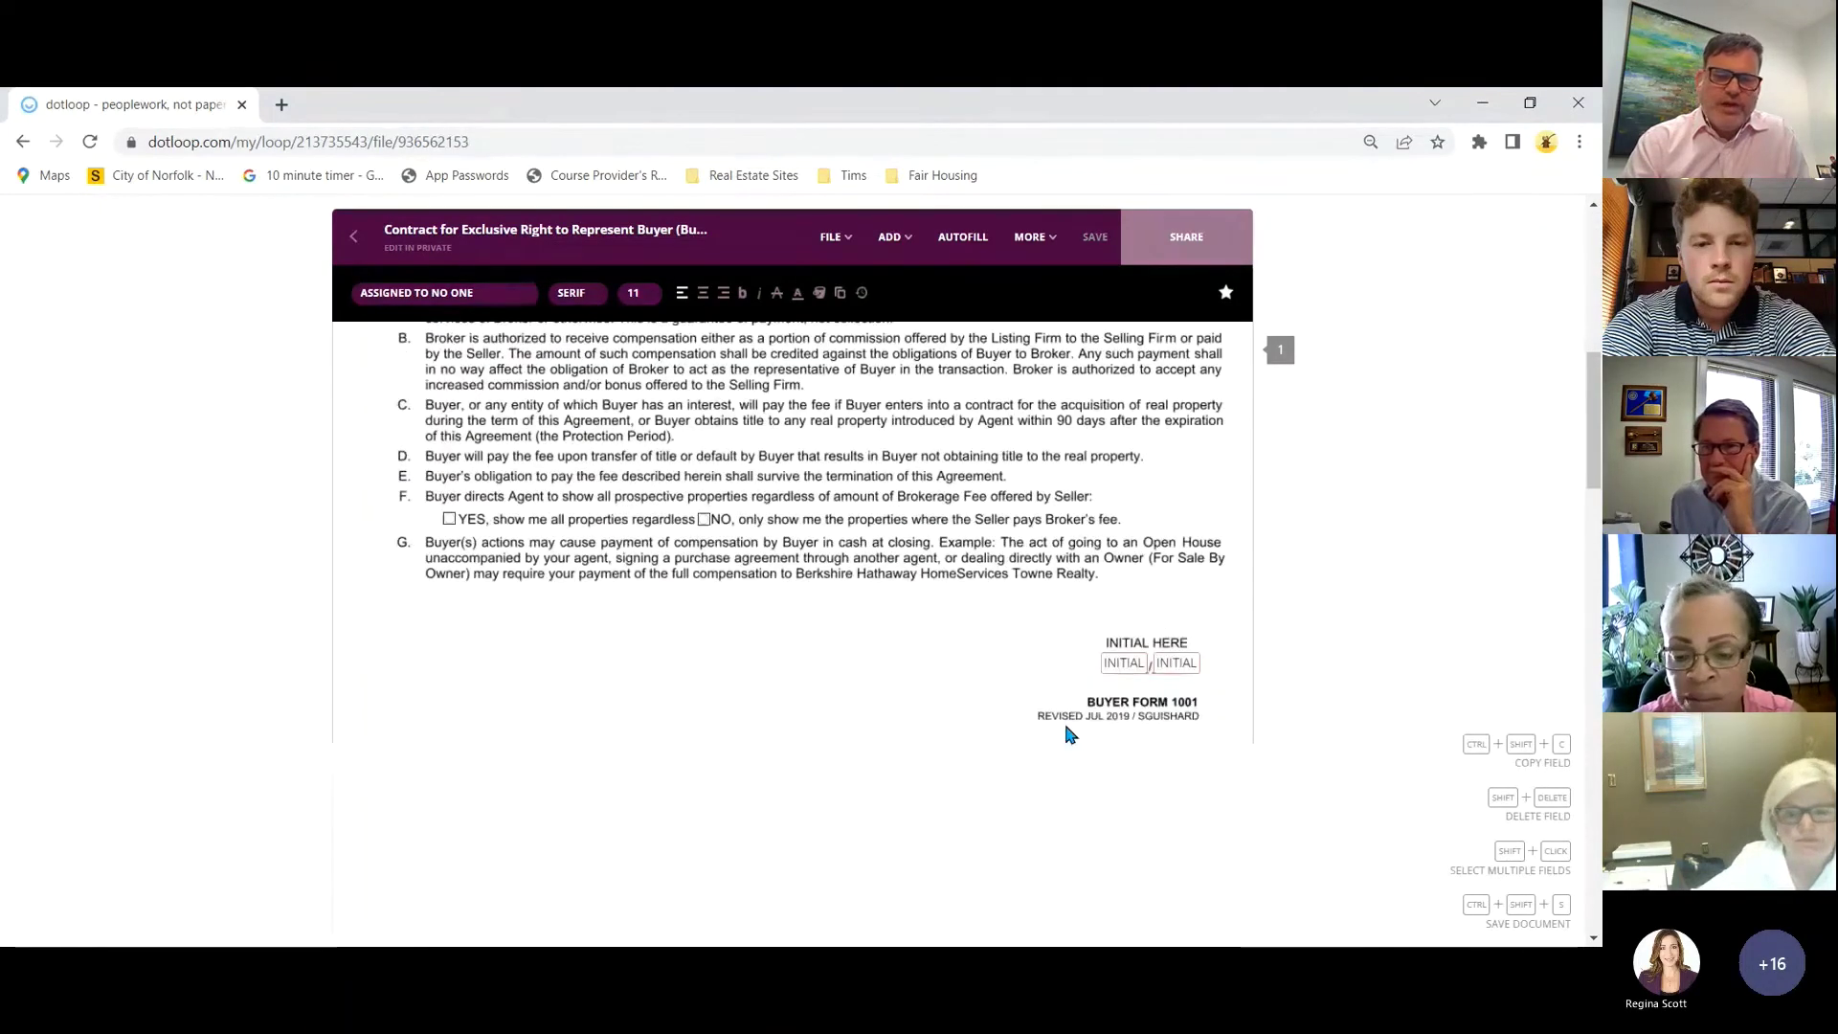
pyautogui.scroll(12, 721, 476)
pyautogui.scroll(1, 722, 476)
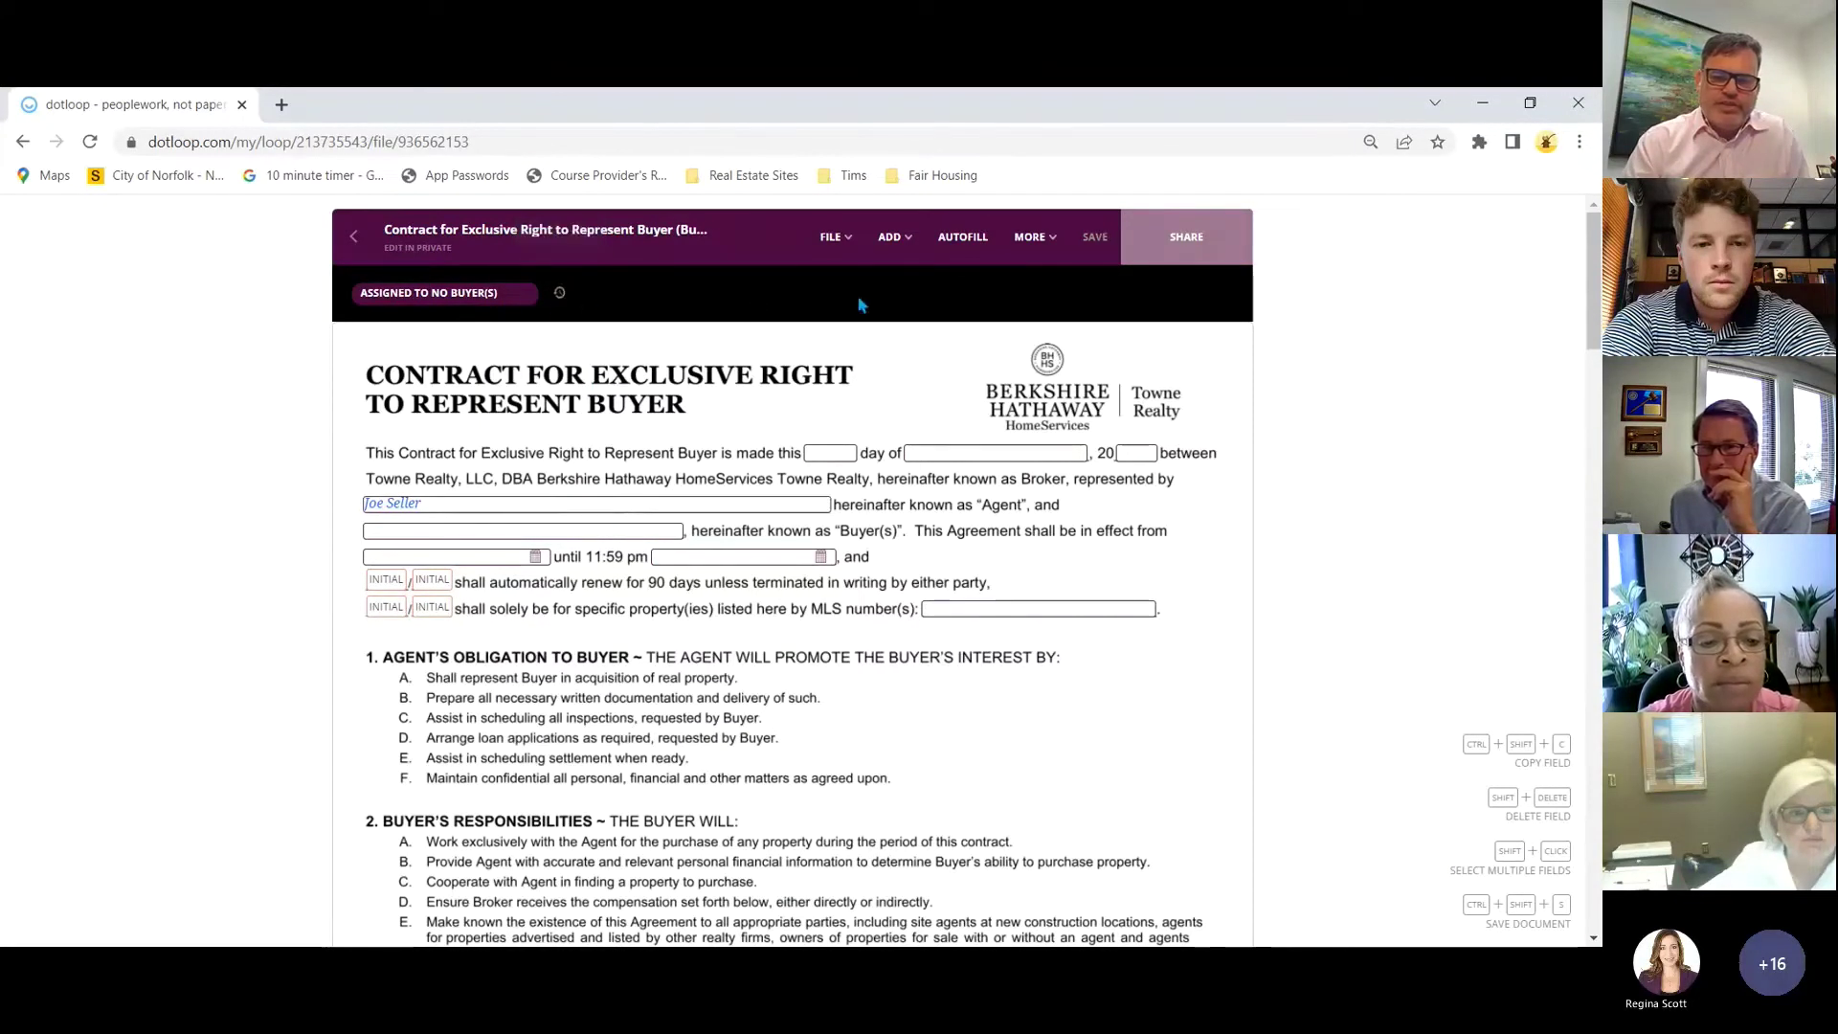
# Step: Open the agent name field's history, showing its value change plus italic and color edits
pyautogui.click(622, 498)
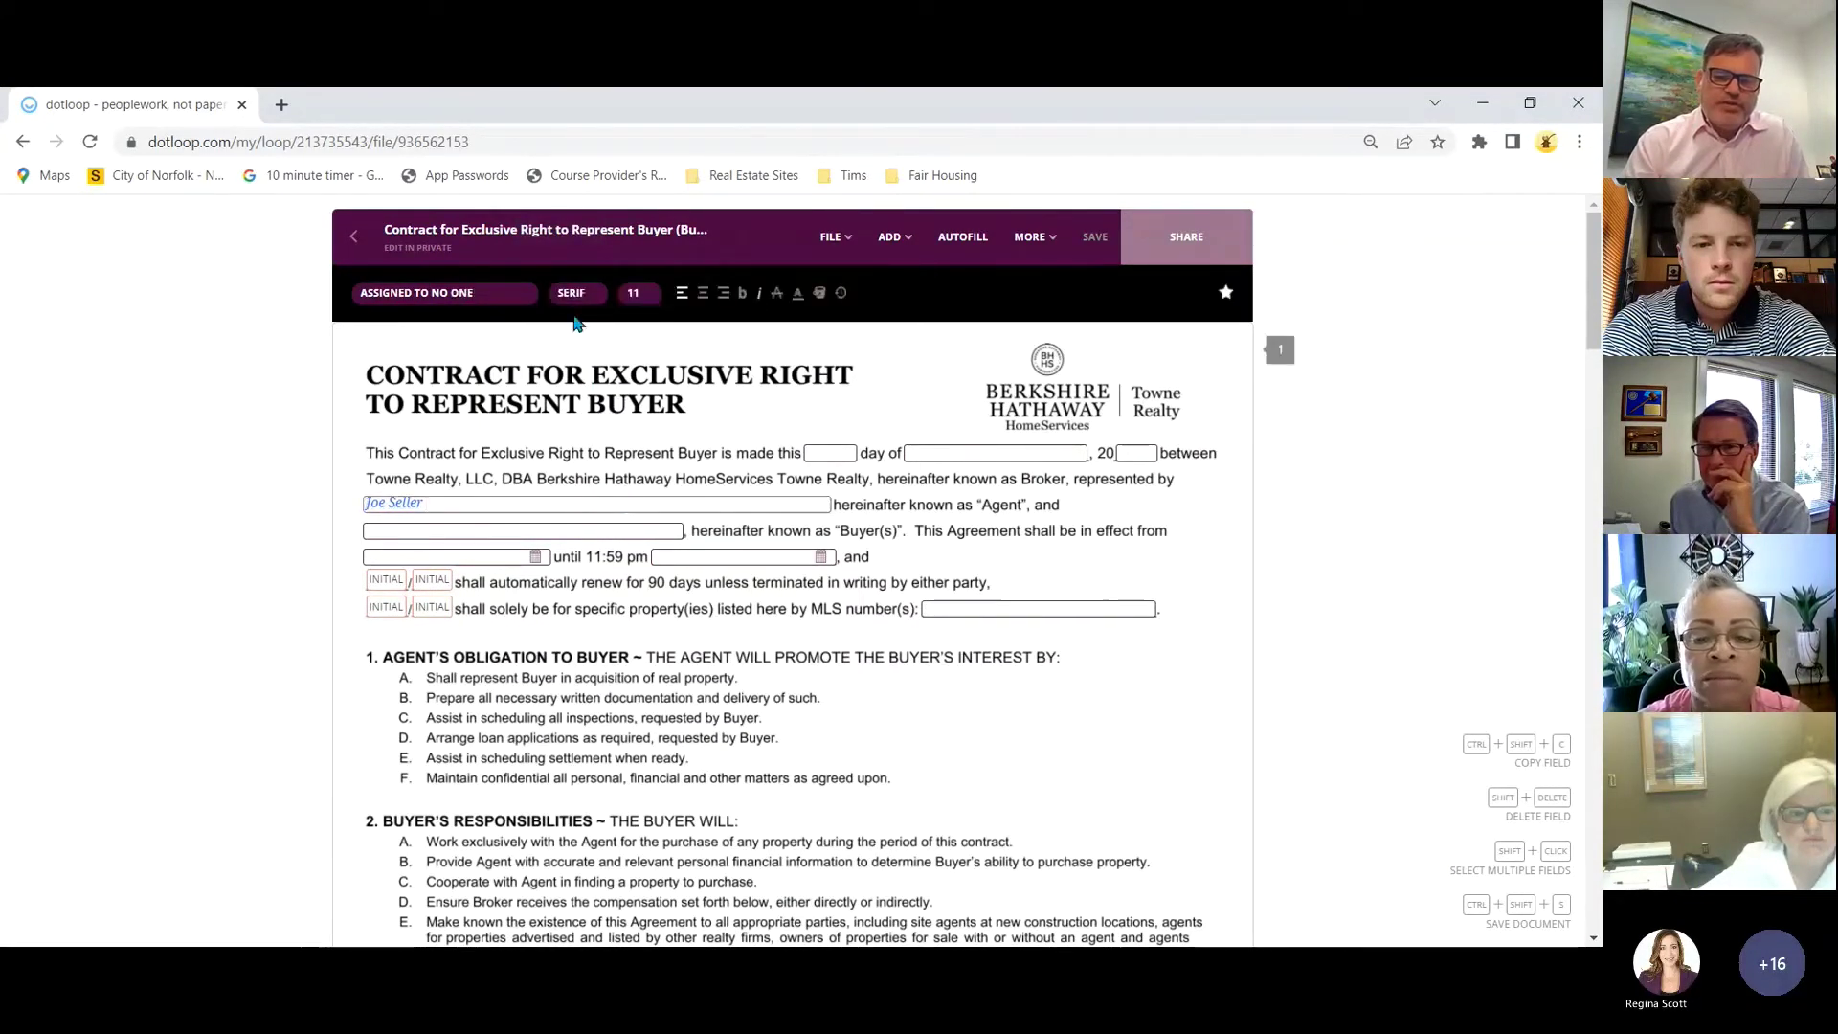
pyautogui.click(798, 293)
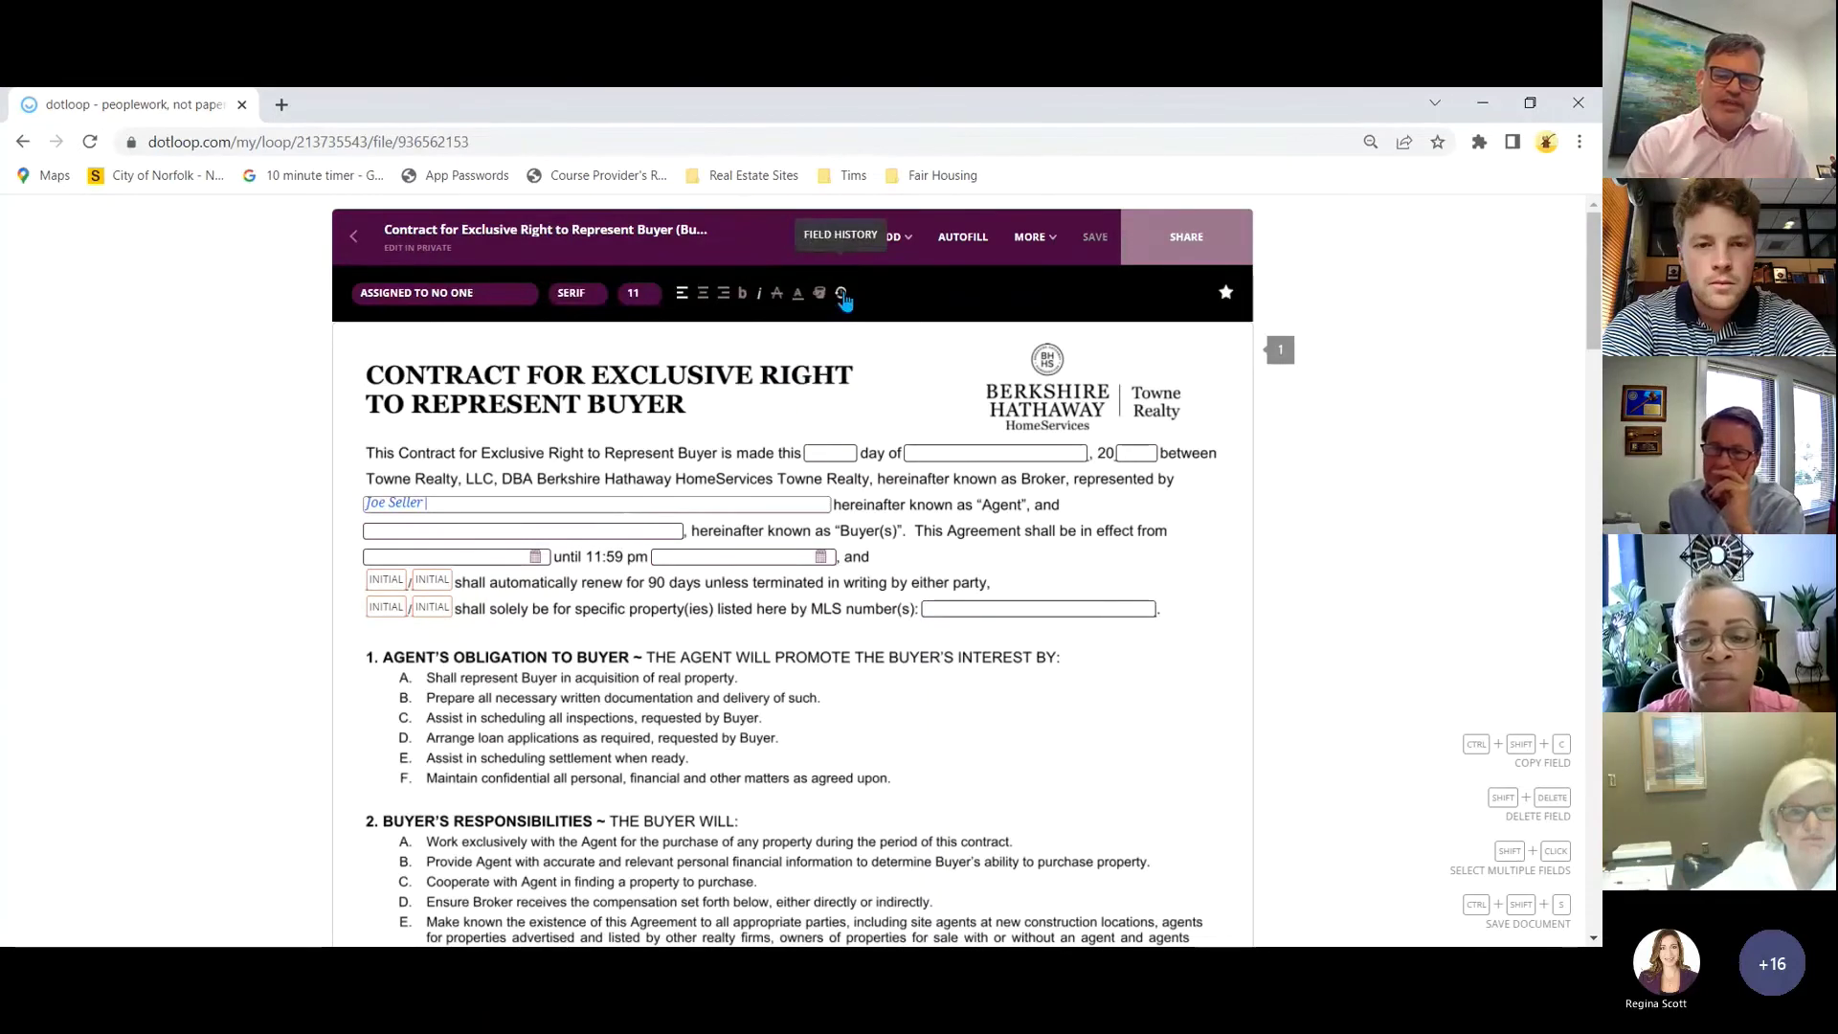
pyautogui.scroll(-10, 874, 492)
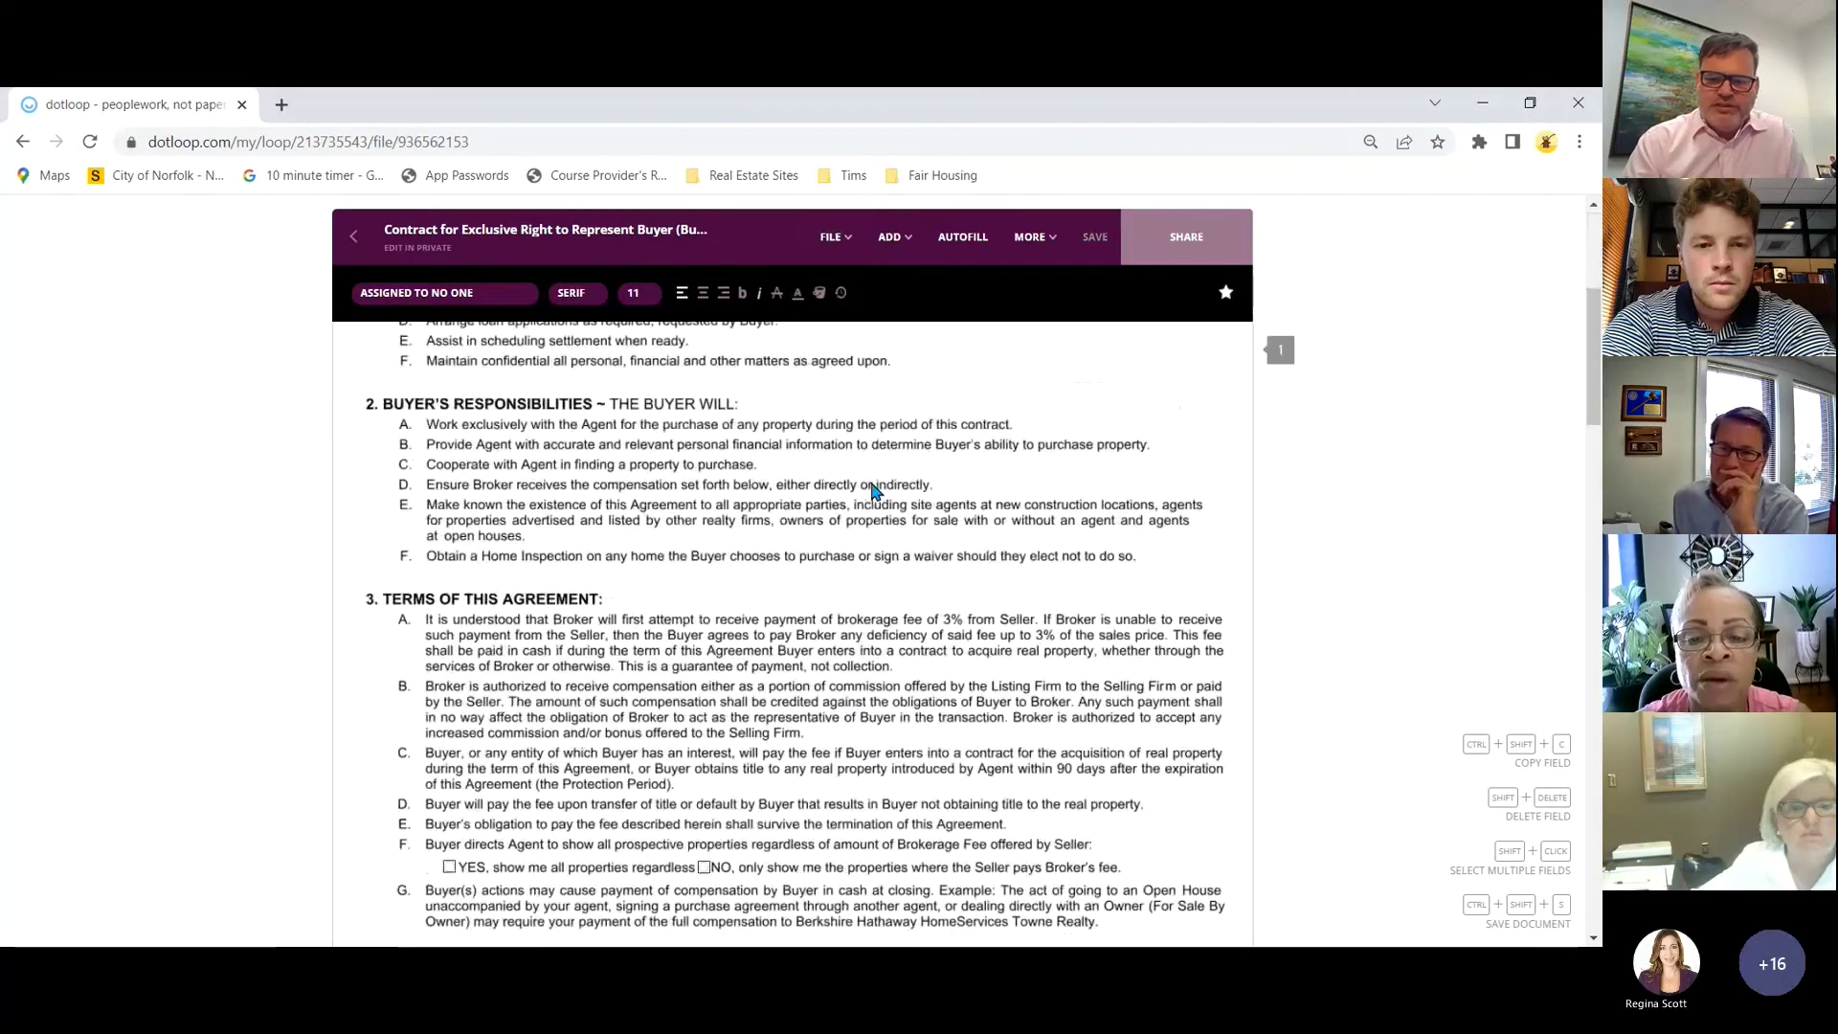
pyautogui.click(1110, 664)
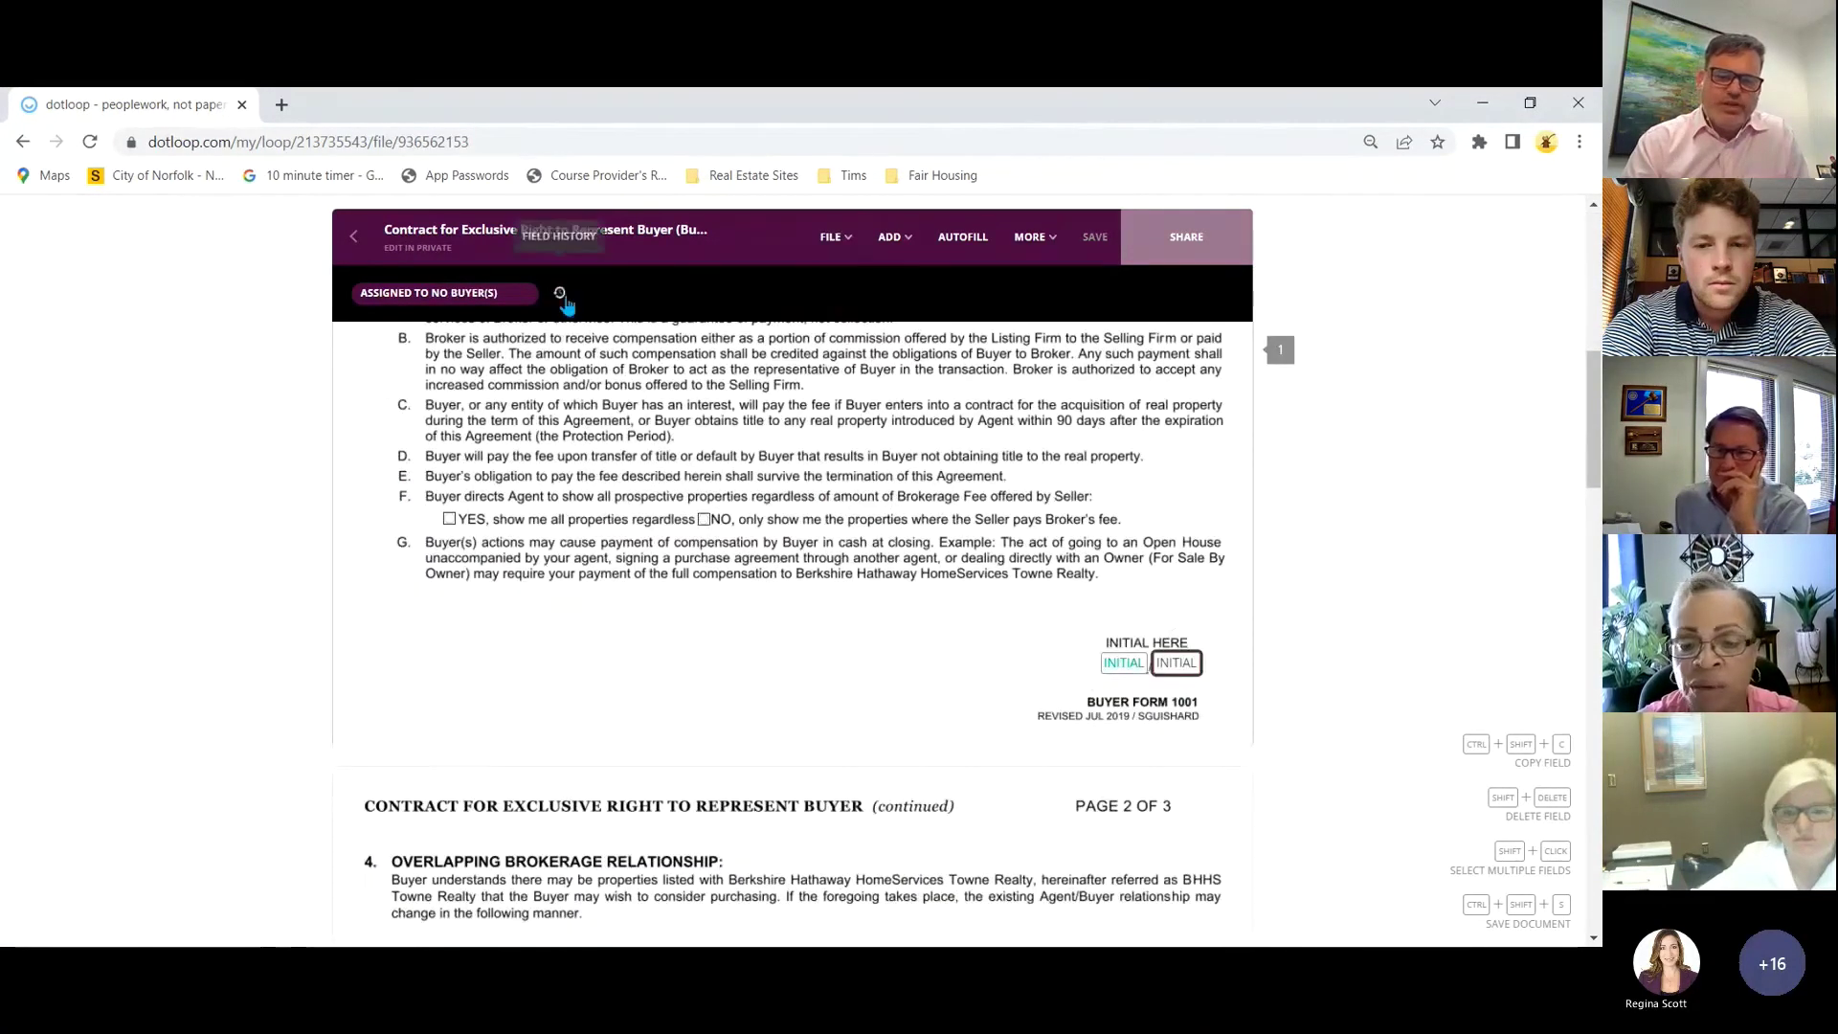
pyautogui.scroll(10, 632, 526)
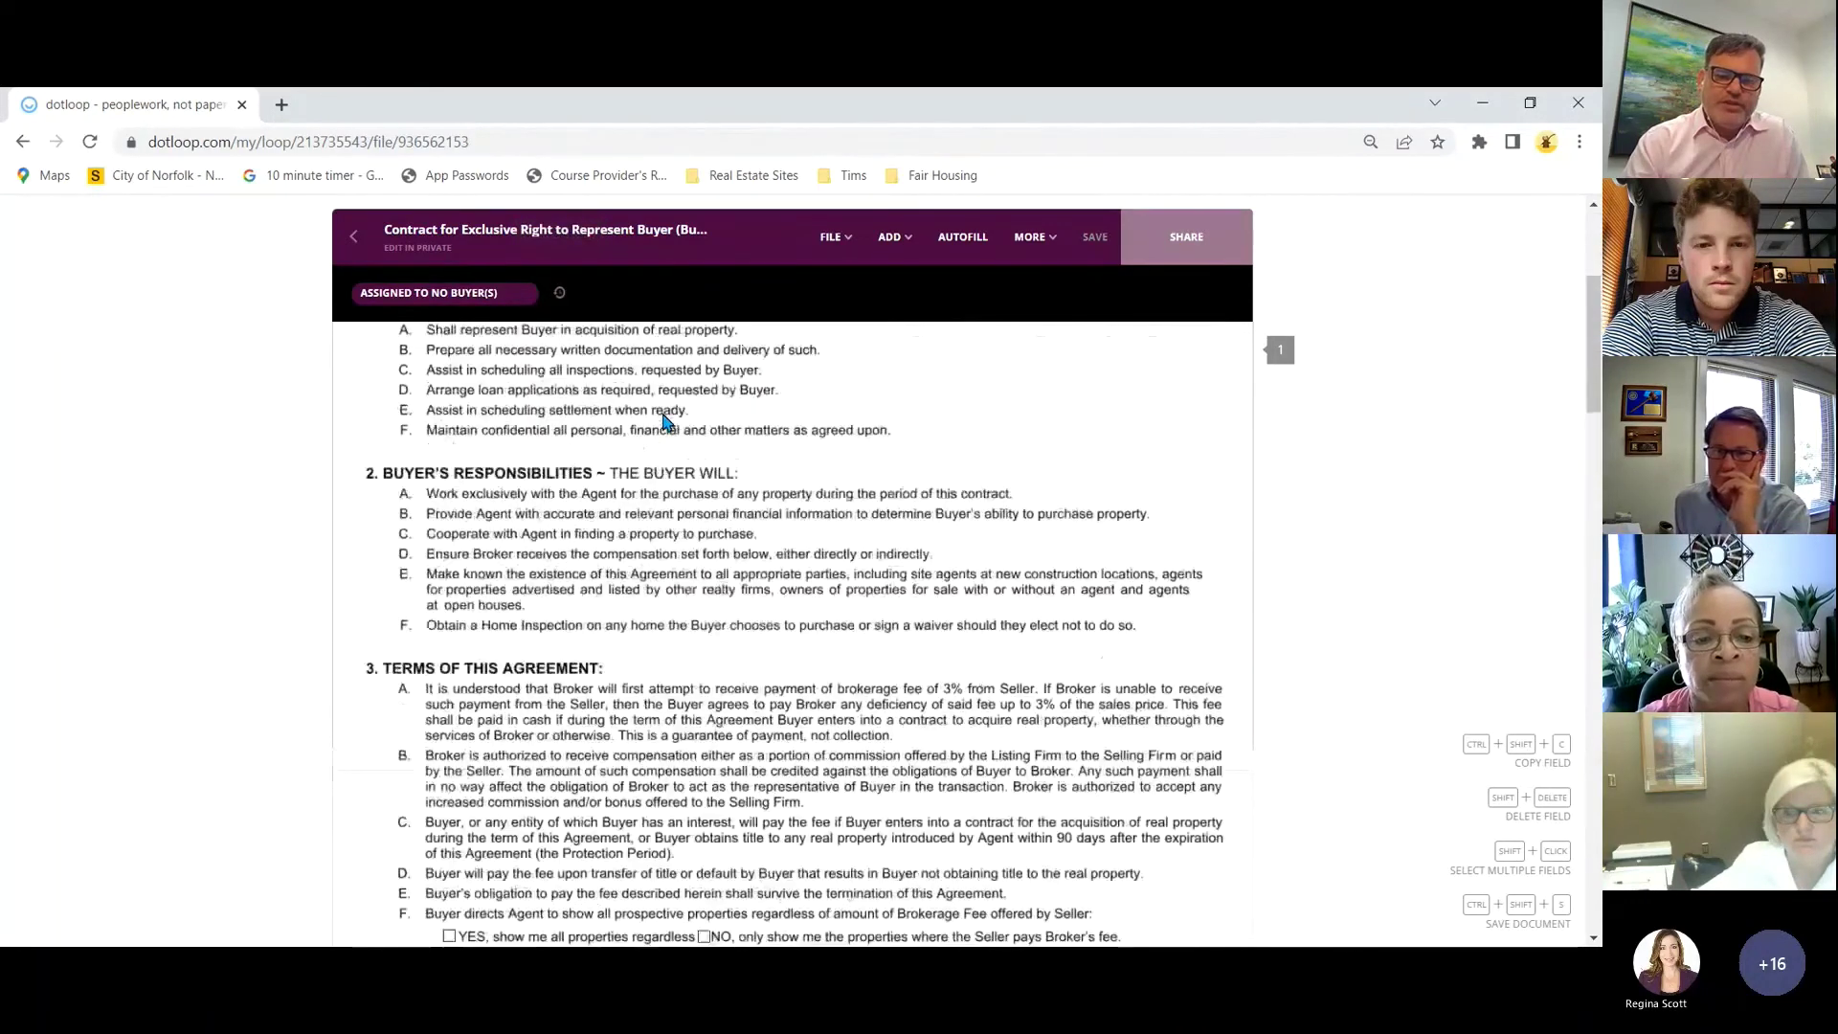
pyautogui.click(439, 501)
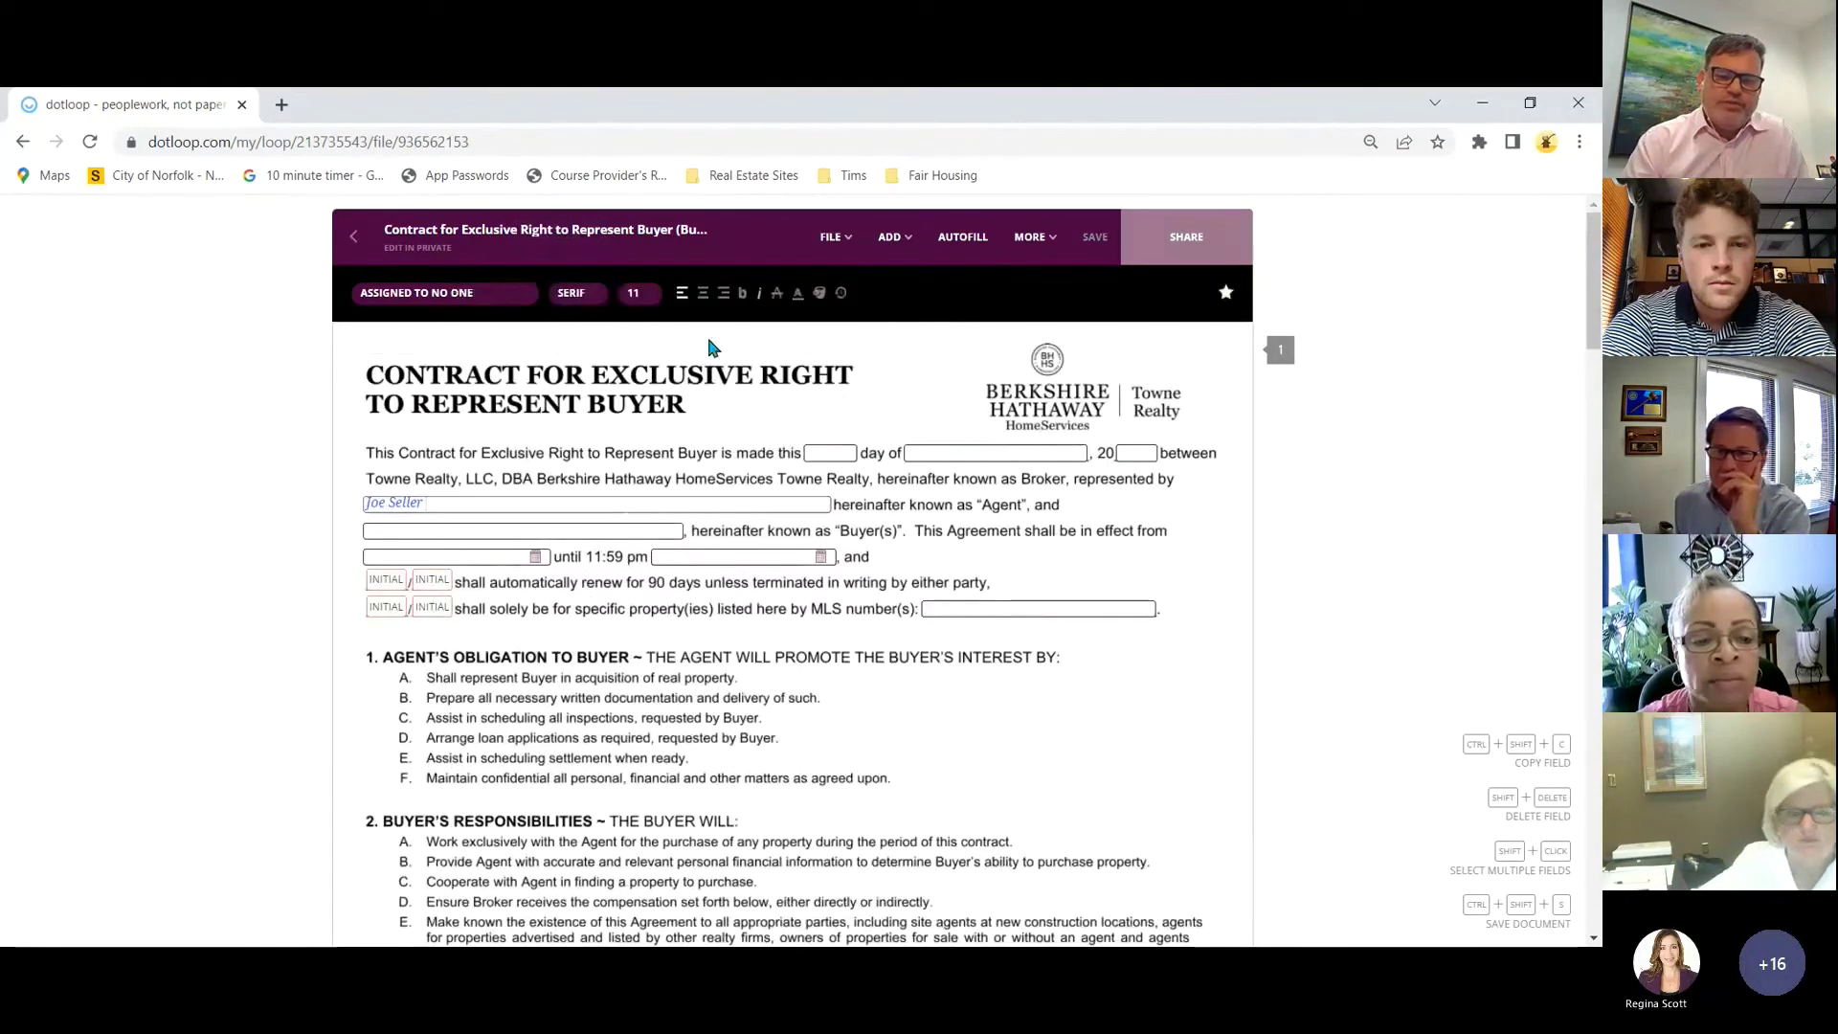
pyautogui.click(843, 294)
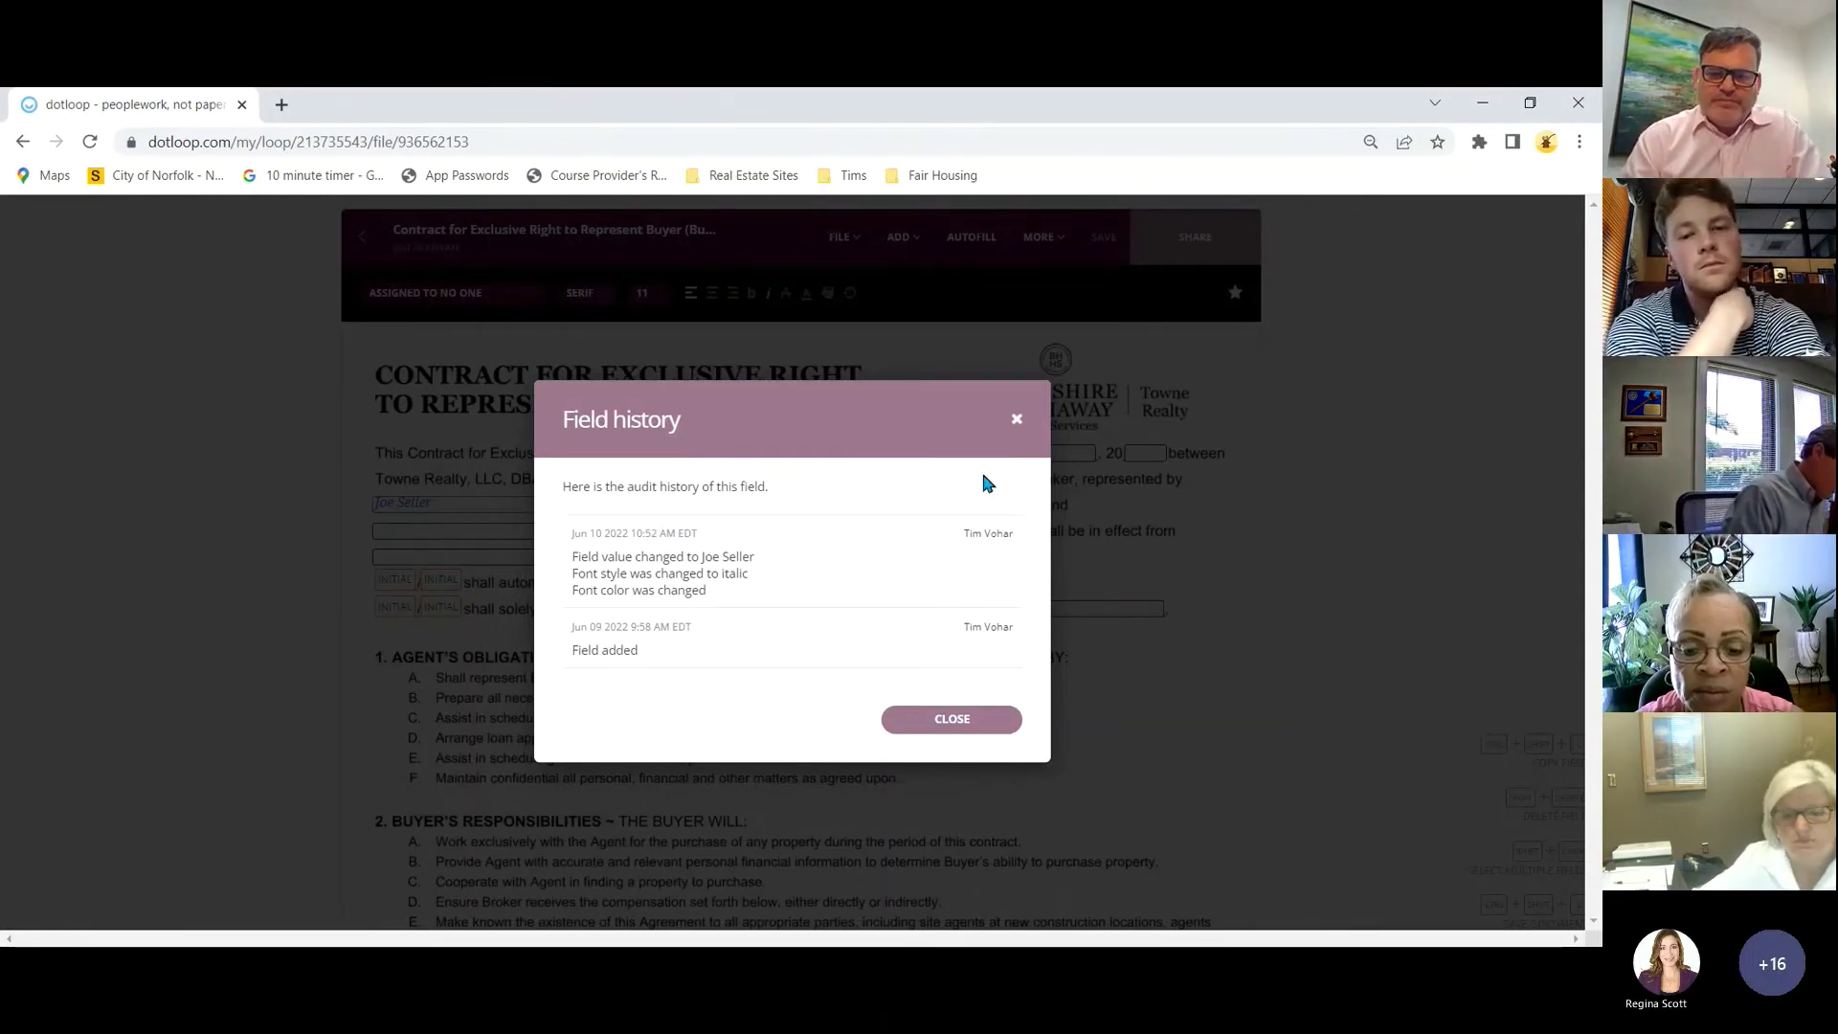
# Step: Close the field history and return to the Loops list topped by 1234 Blueberry Street
pyautogui.click(1016, 421)
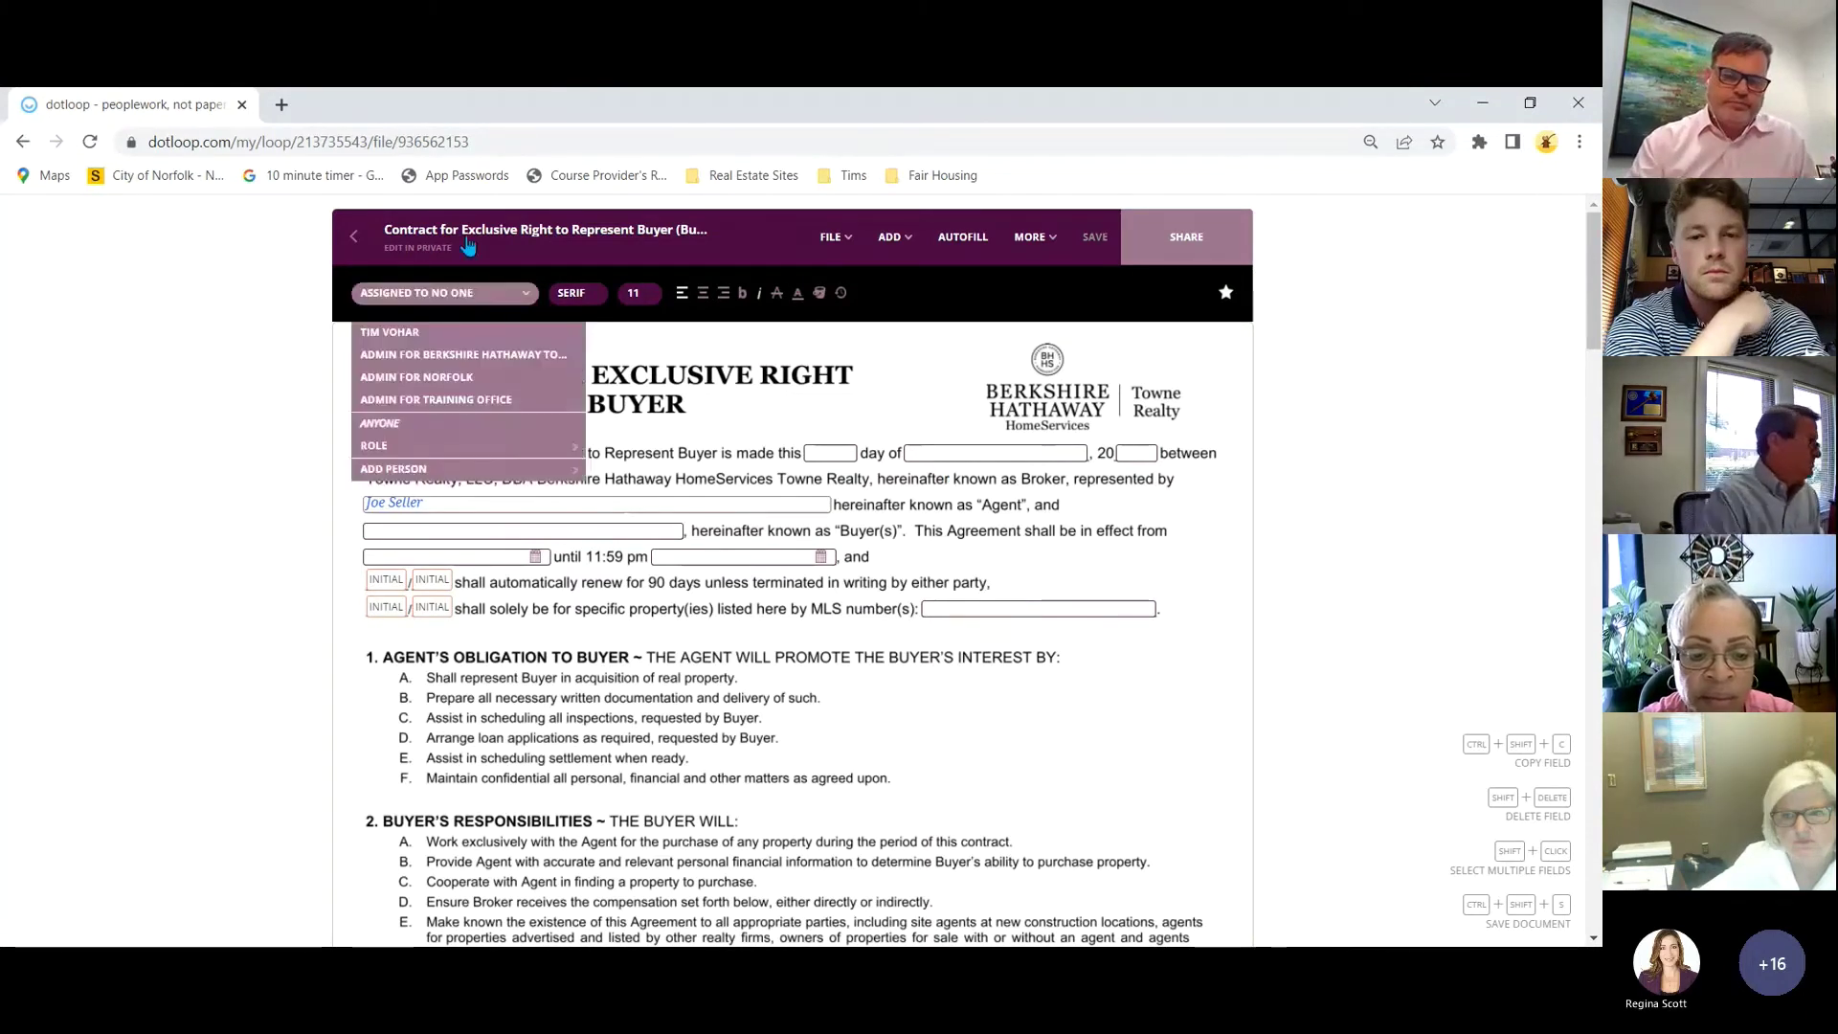
pyautogui.click(356, 237)
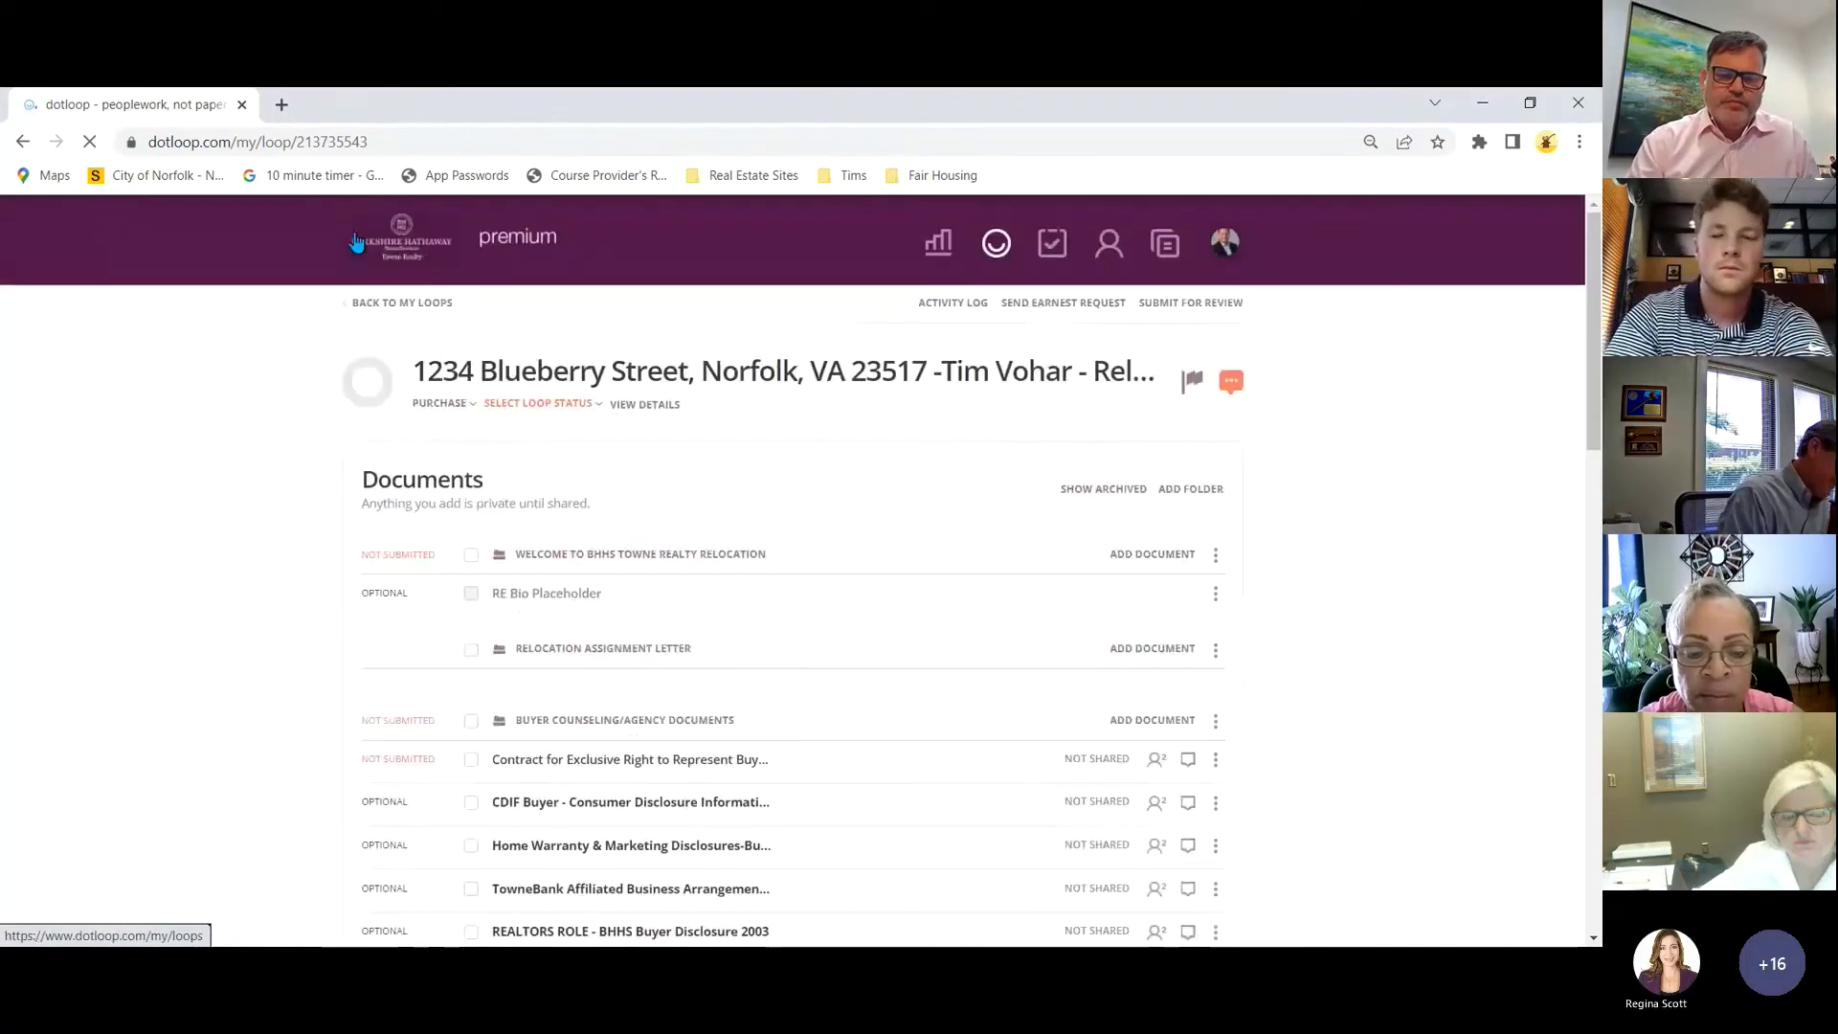
pyautogui.click(996, 255)
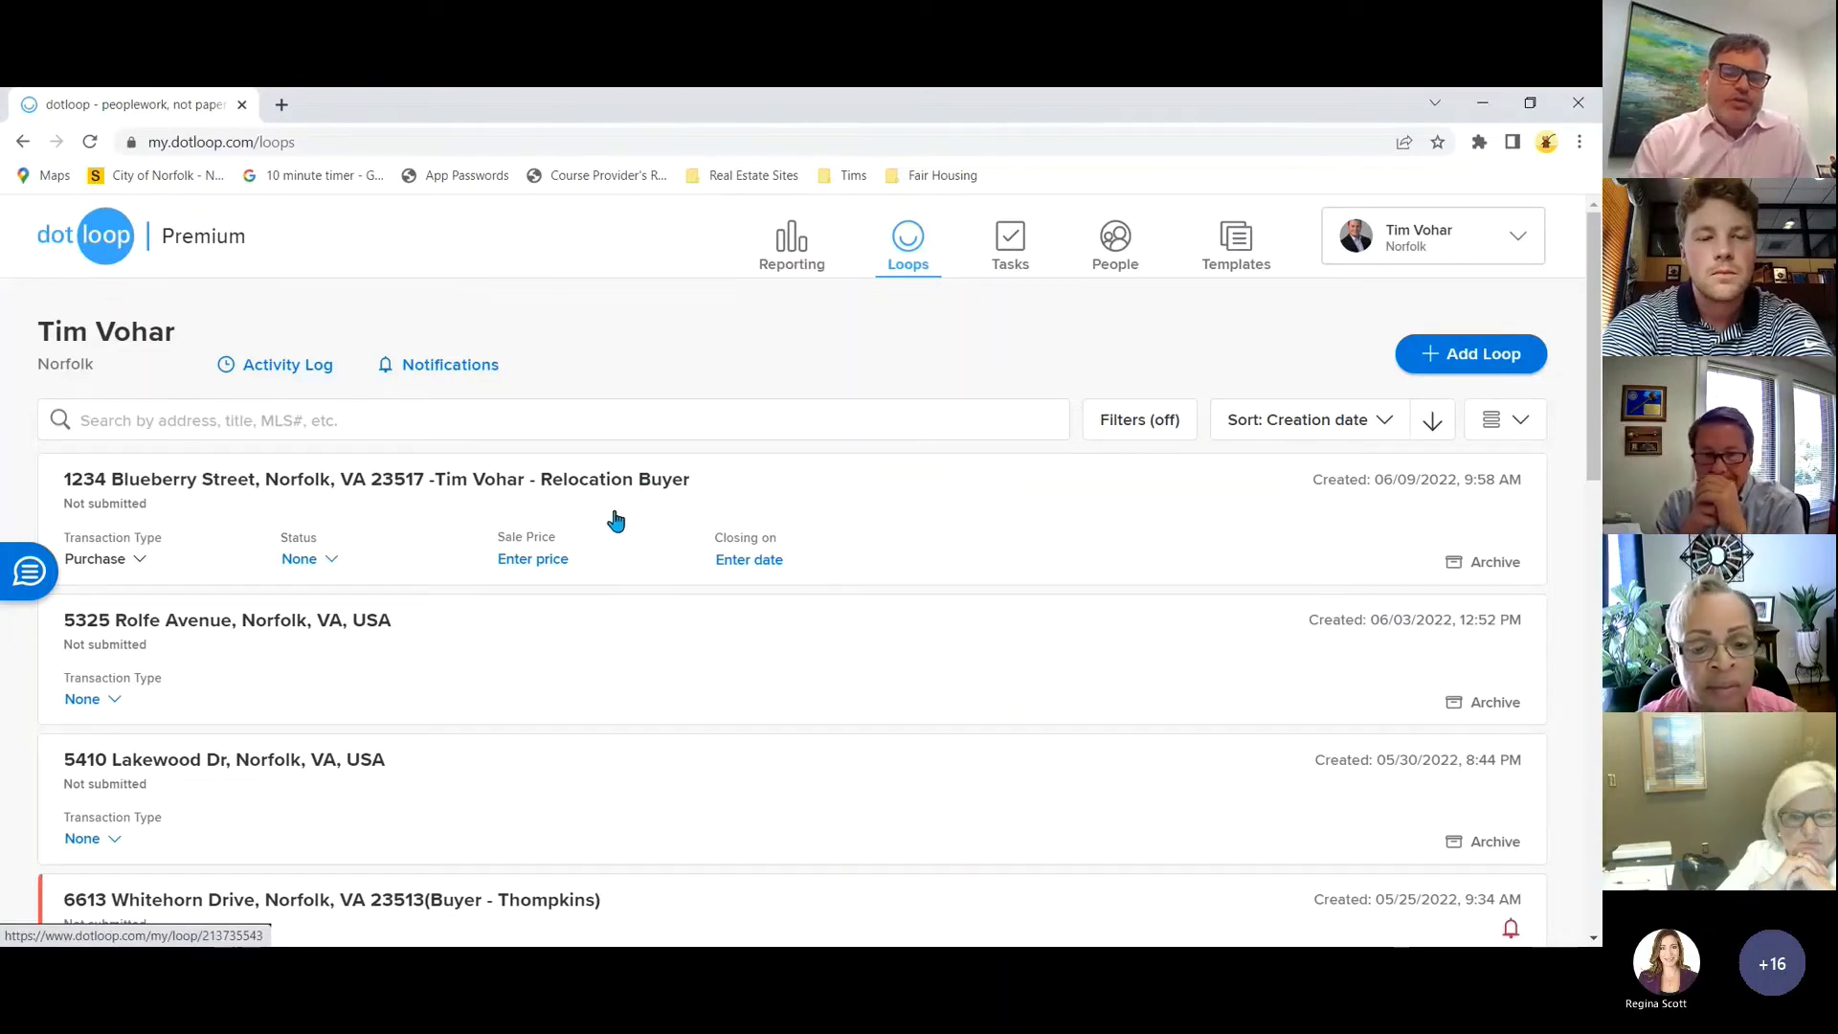
# Step: Open the 1234 Blueberry Street relocation buyer loop and scroll down to its Offer Docs folder
pyautogui.click(455, 487)
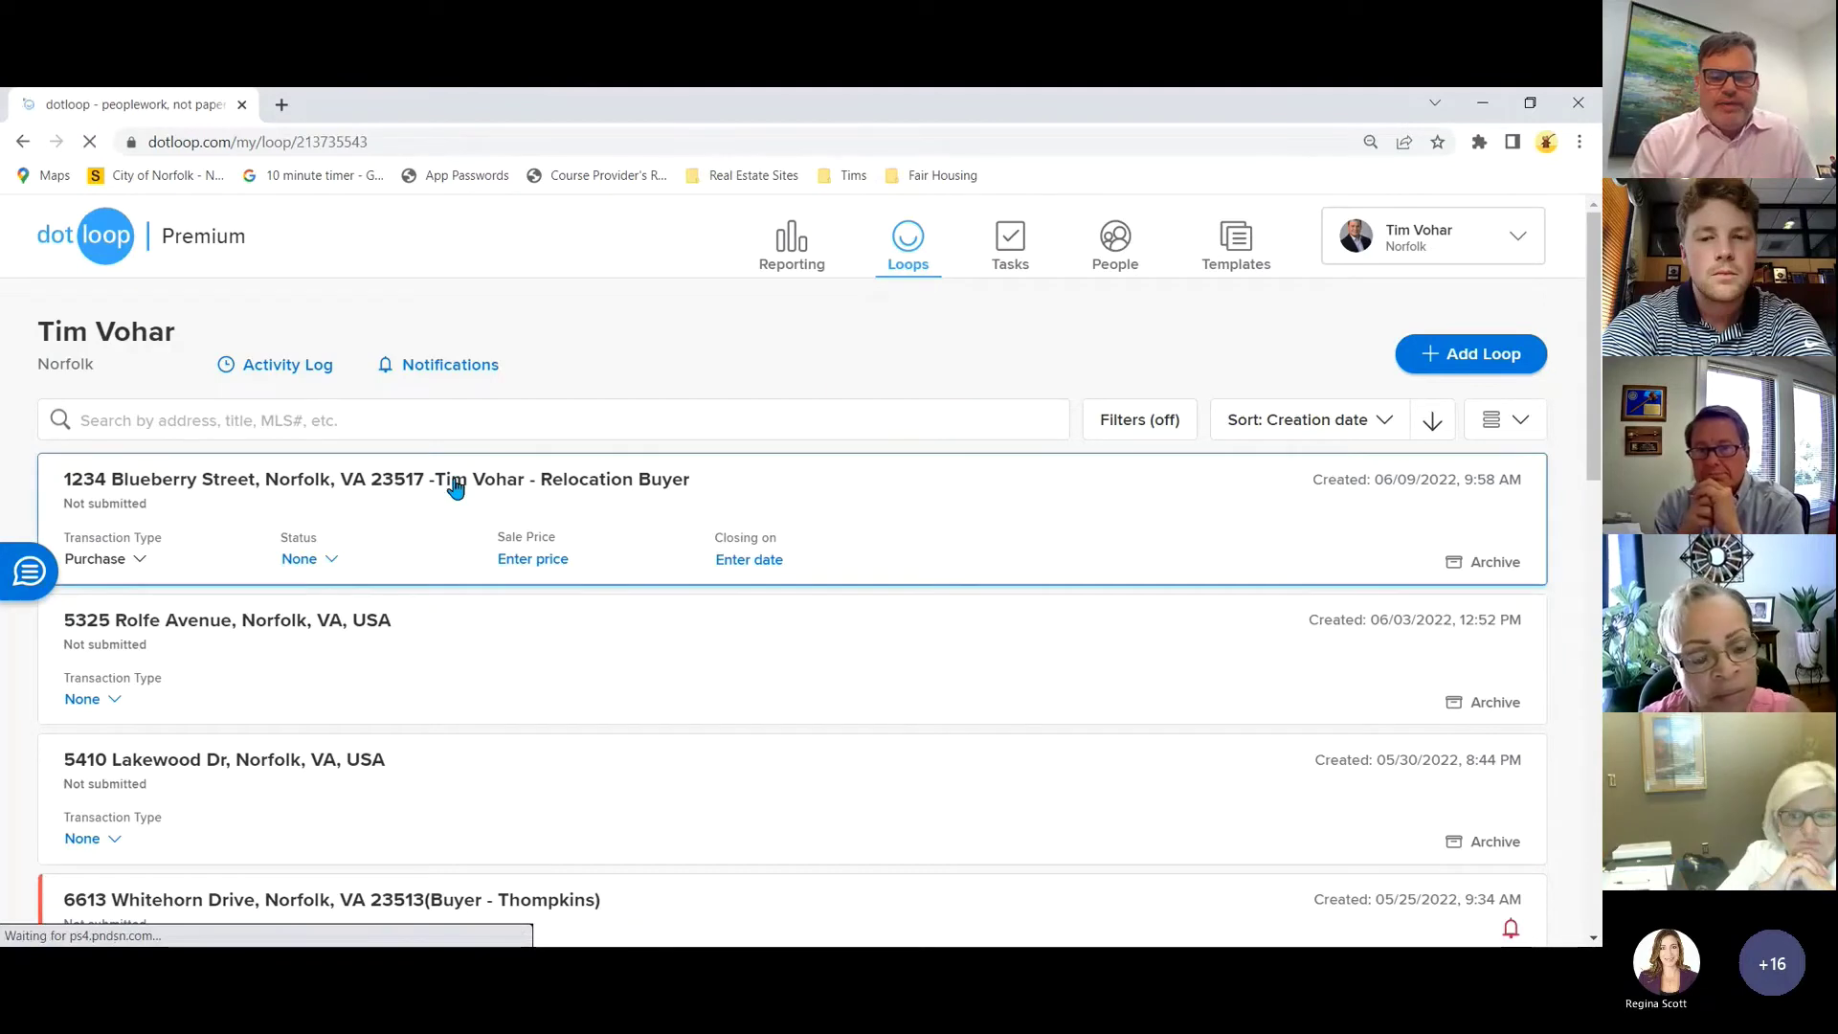
pyautogui.scroll(-3, 575, 438)
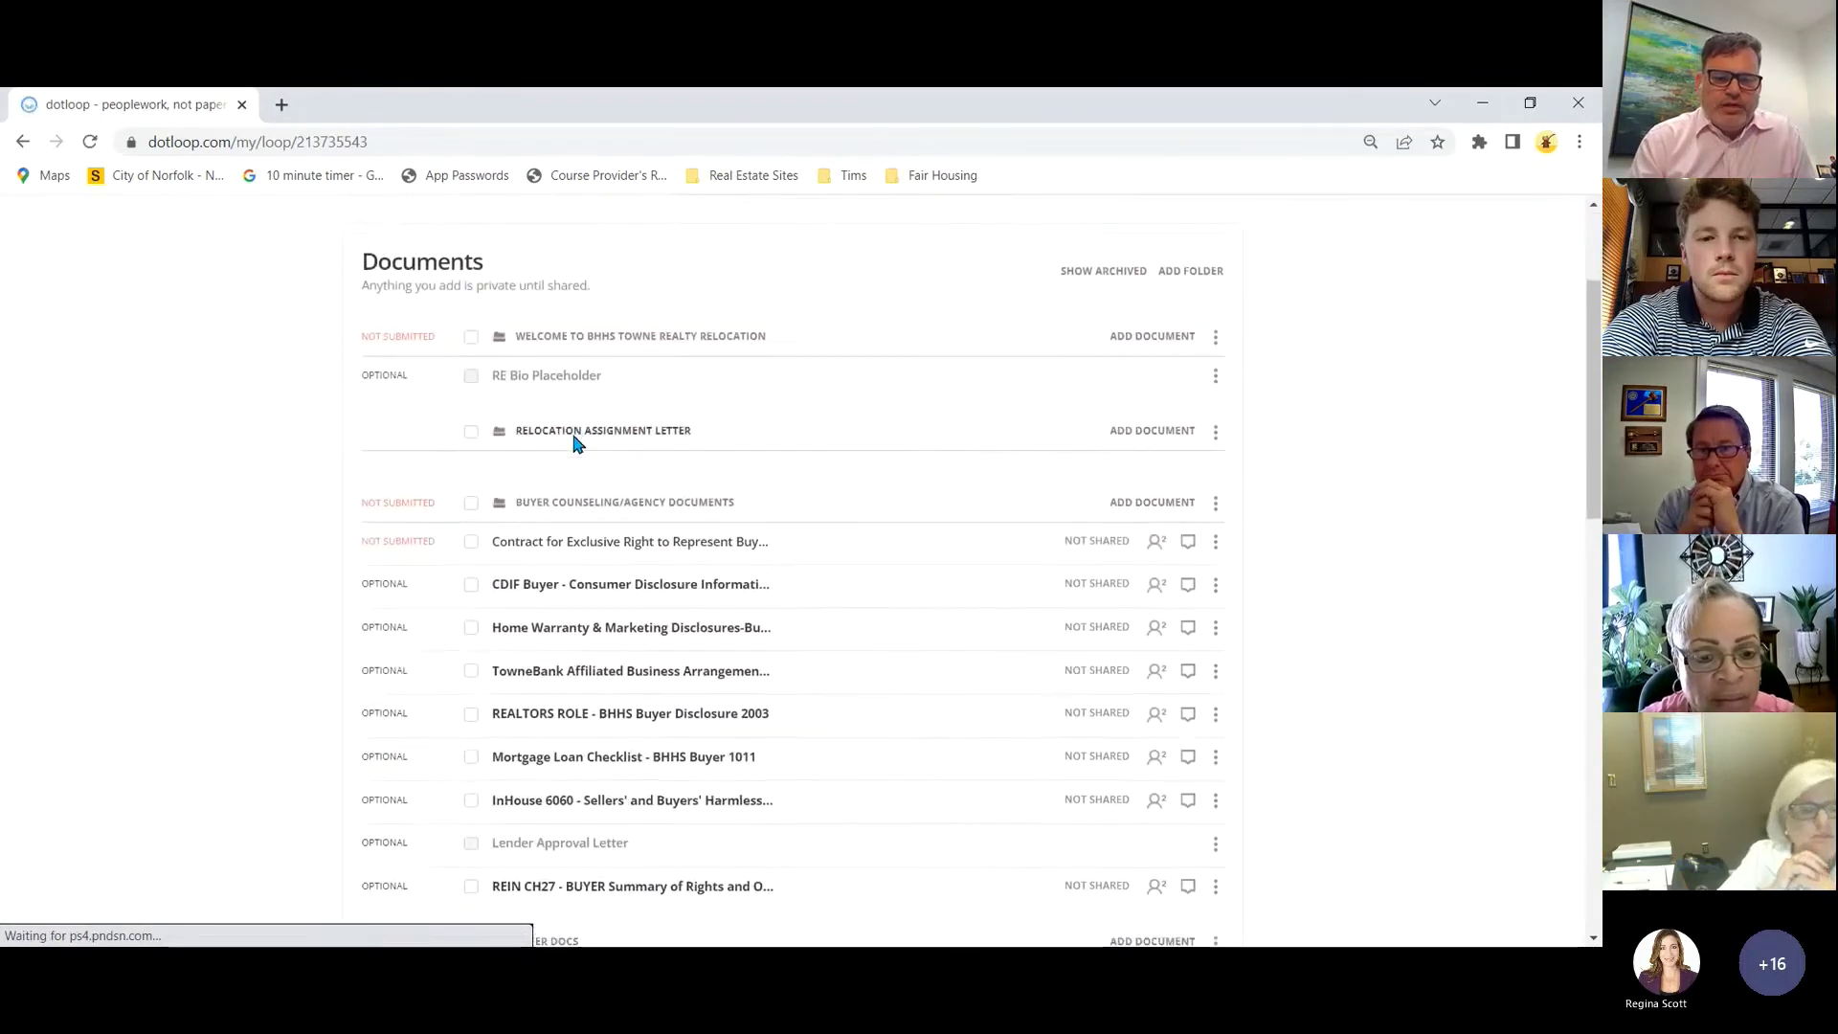
pyautogui.scroll(-2, 738, 440)
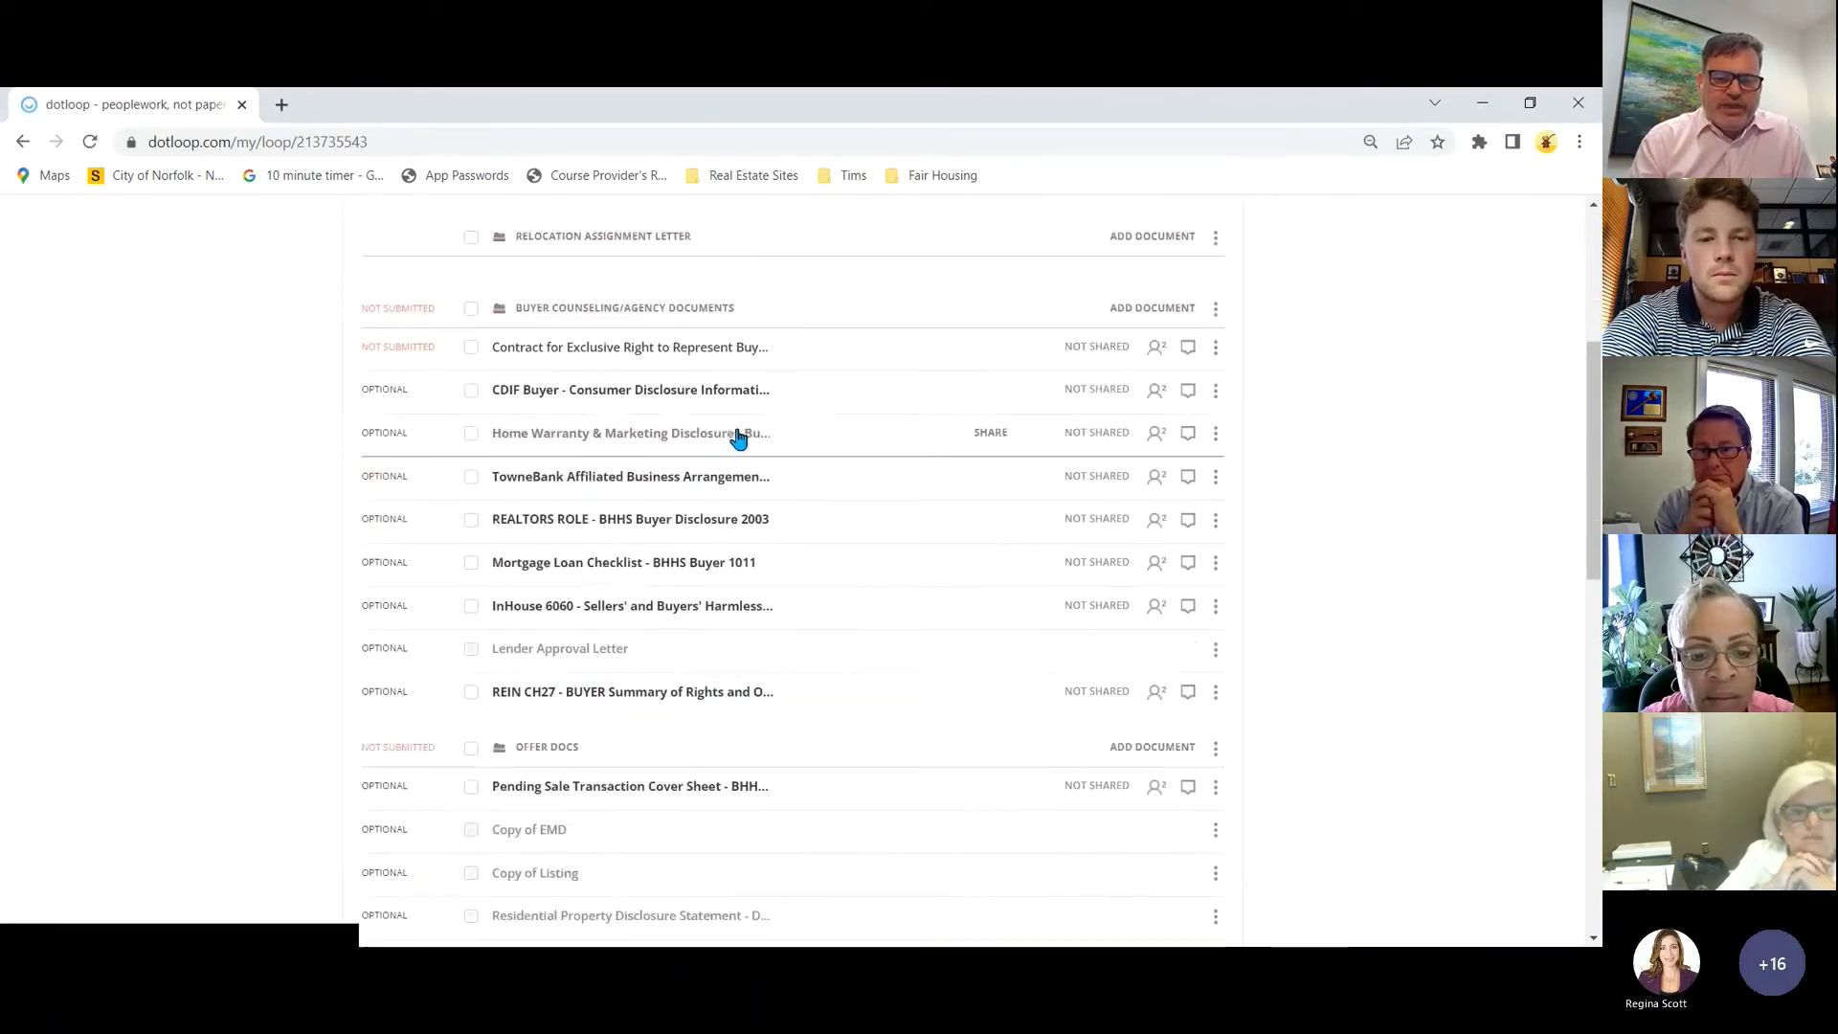
pyautogui.scroll(-3, 738, 435)
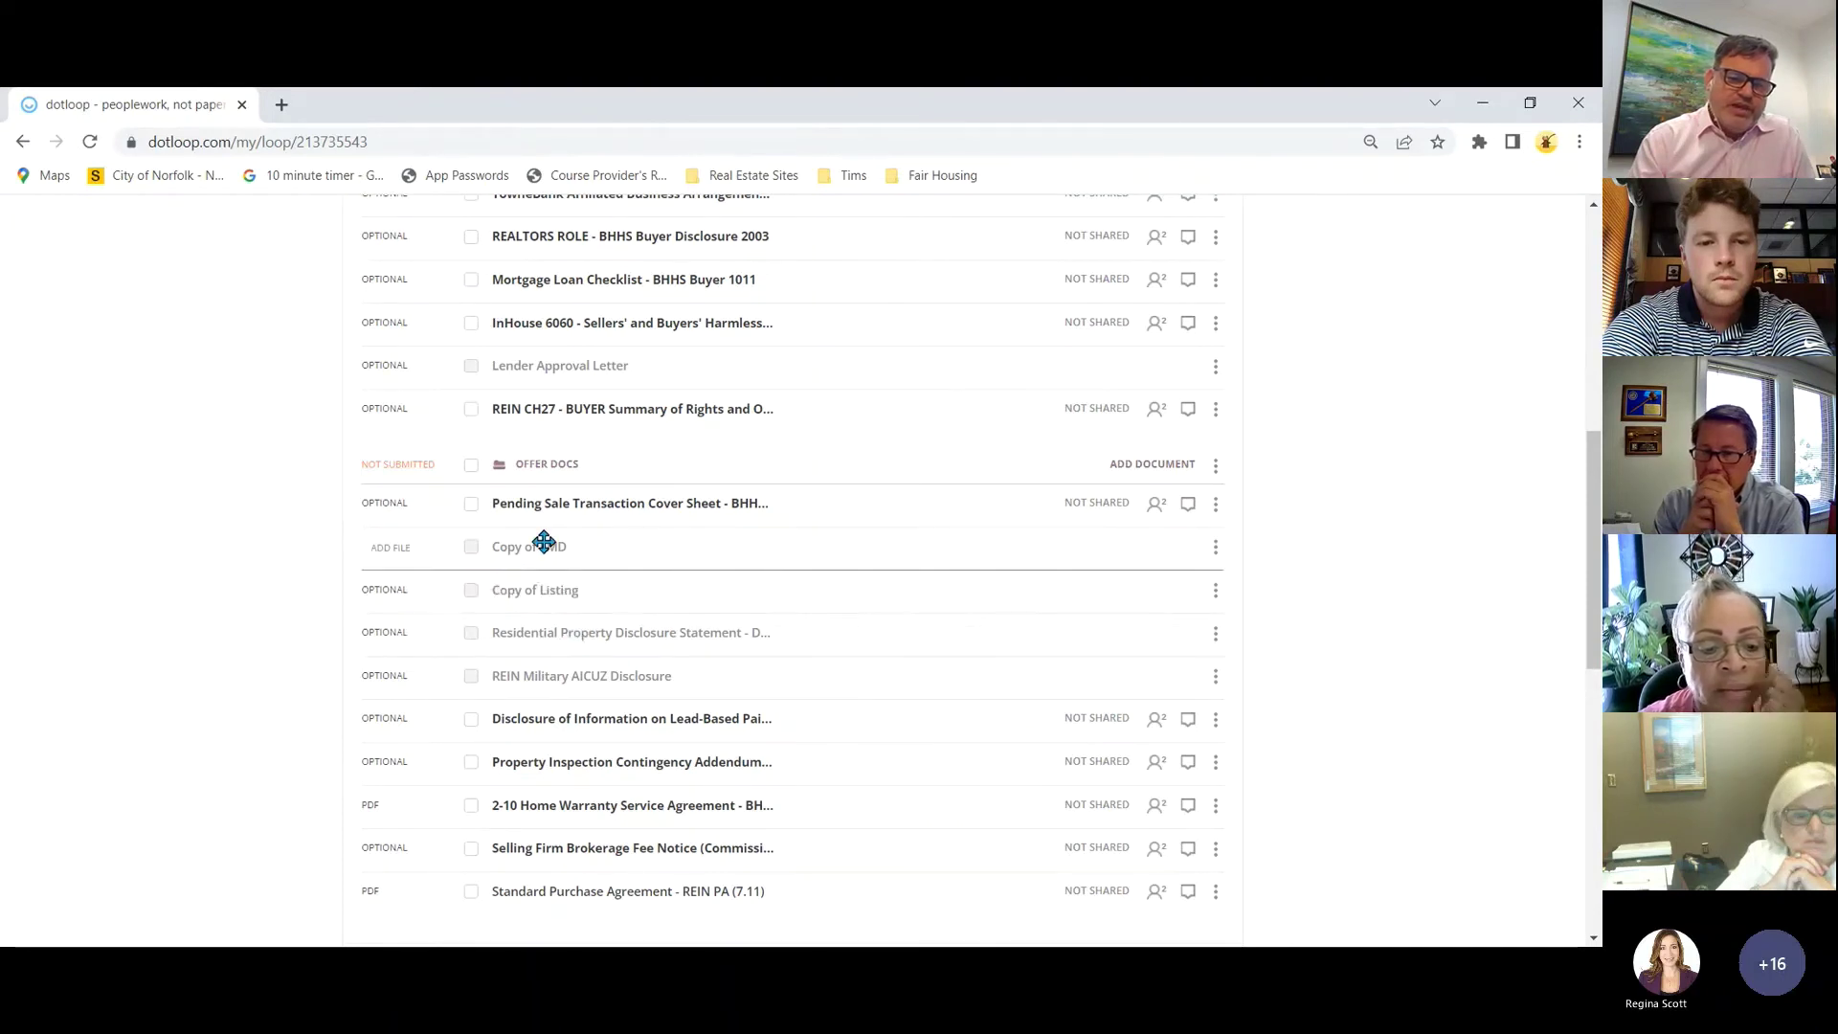
# Step: Start adding a computer file to the Copy of EMD placeholder, then cancel without choosing one
pyautogui.click(387, 553)
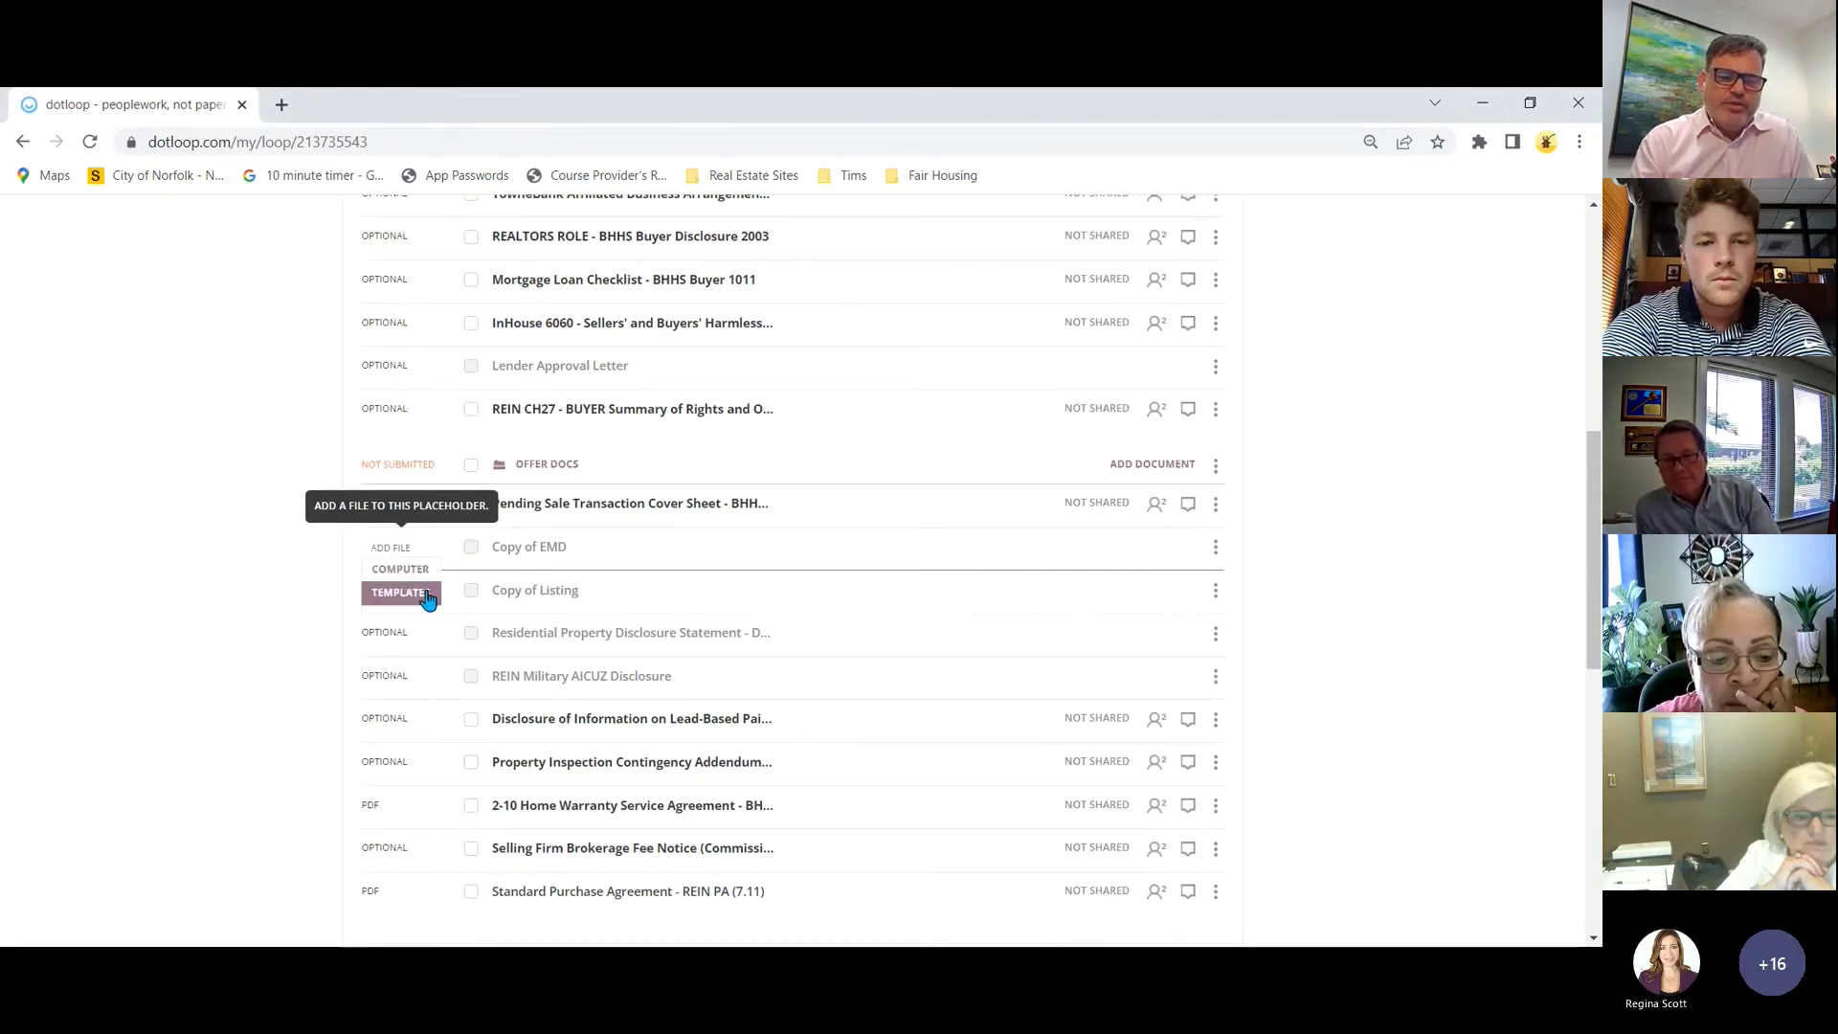
pyautogui.click(414, 571)
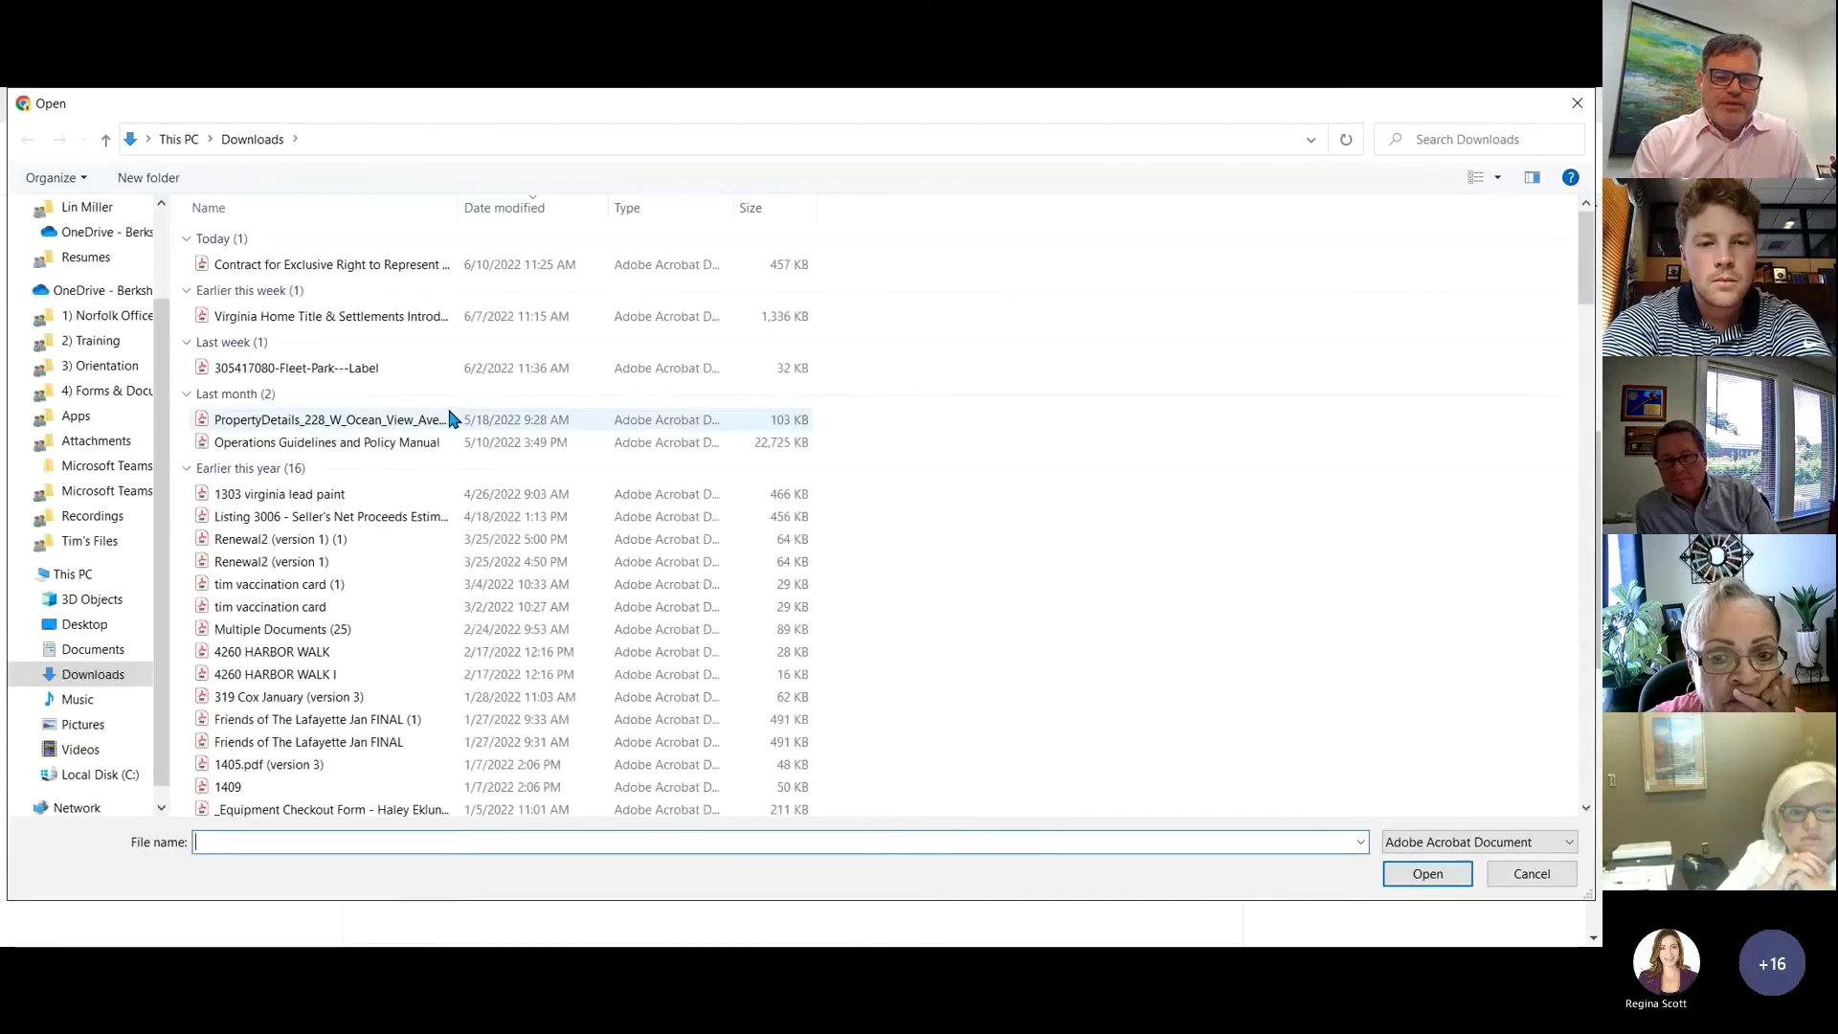
pyautogui.click(1576, 103)
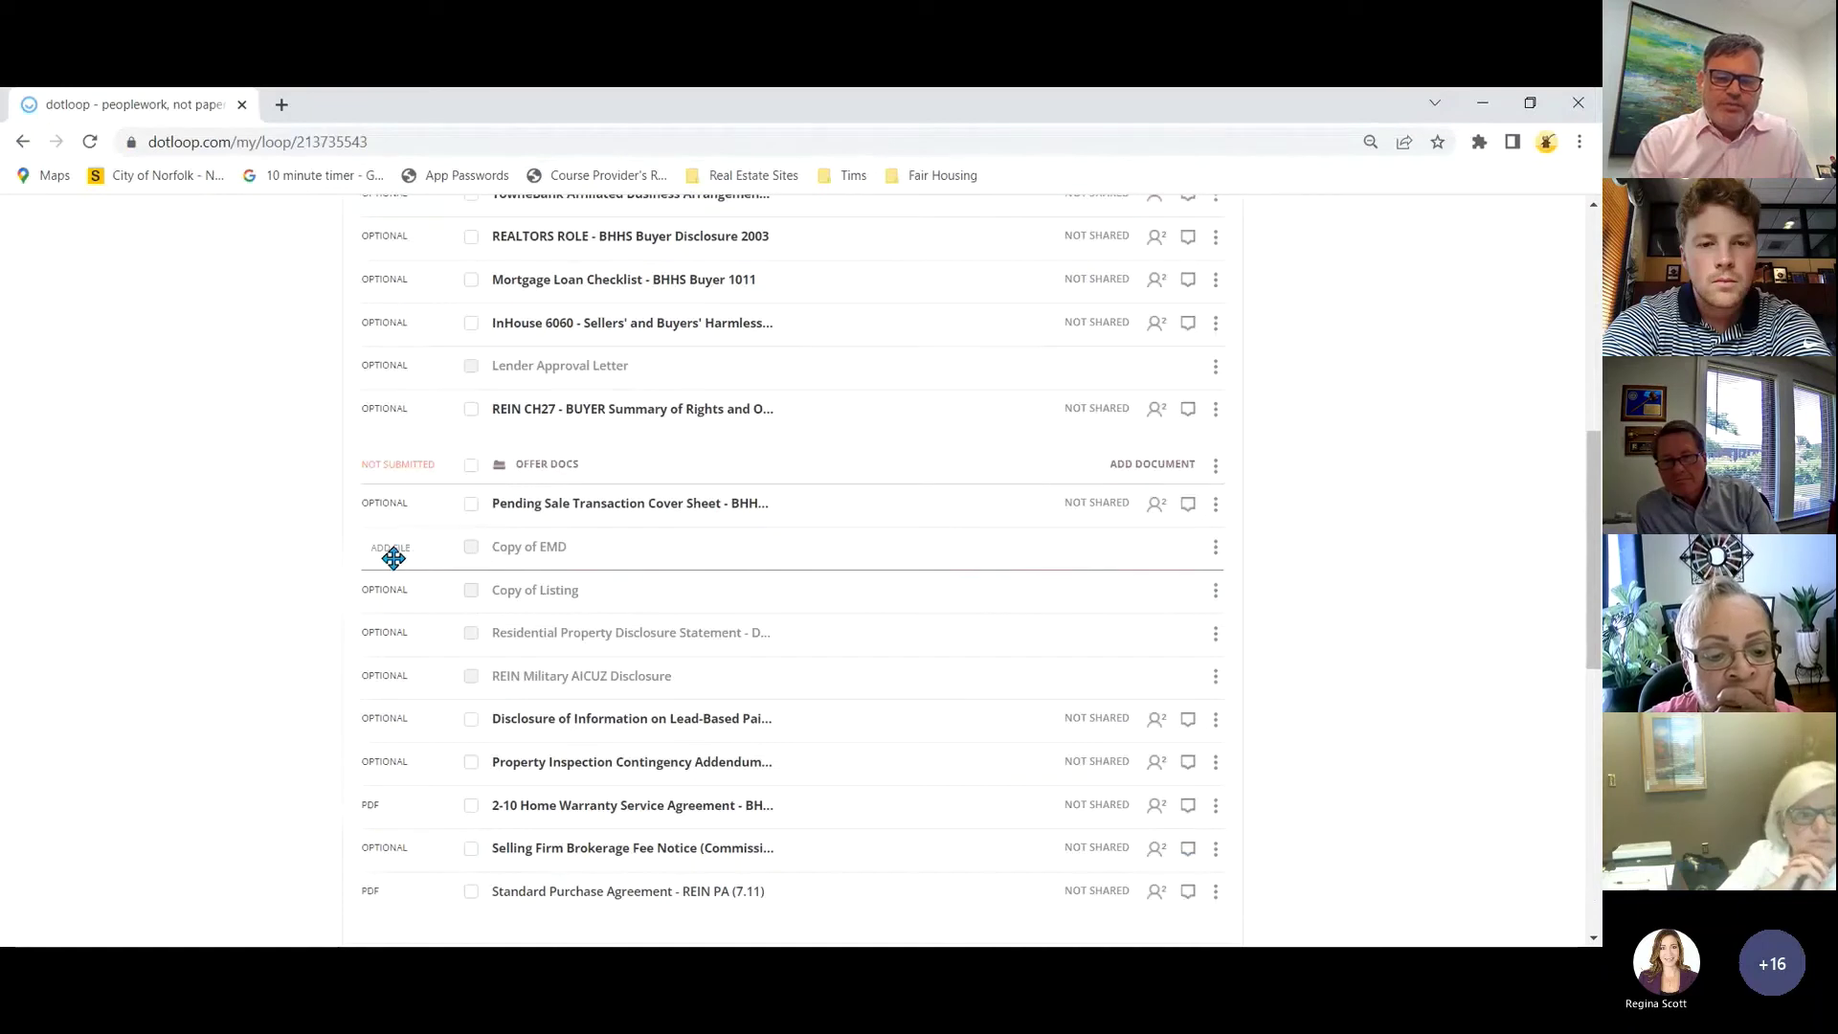
# Step: Upload the Operations Guidelines and Policy Manual PDF from the computer into Offer Docs
pyautogui.click(1159, 469)
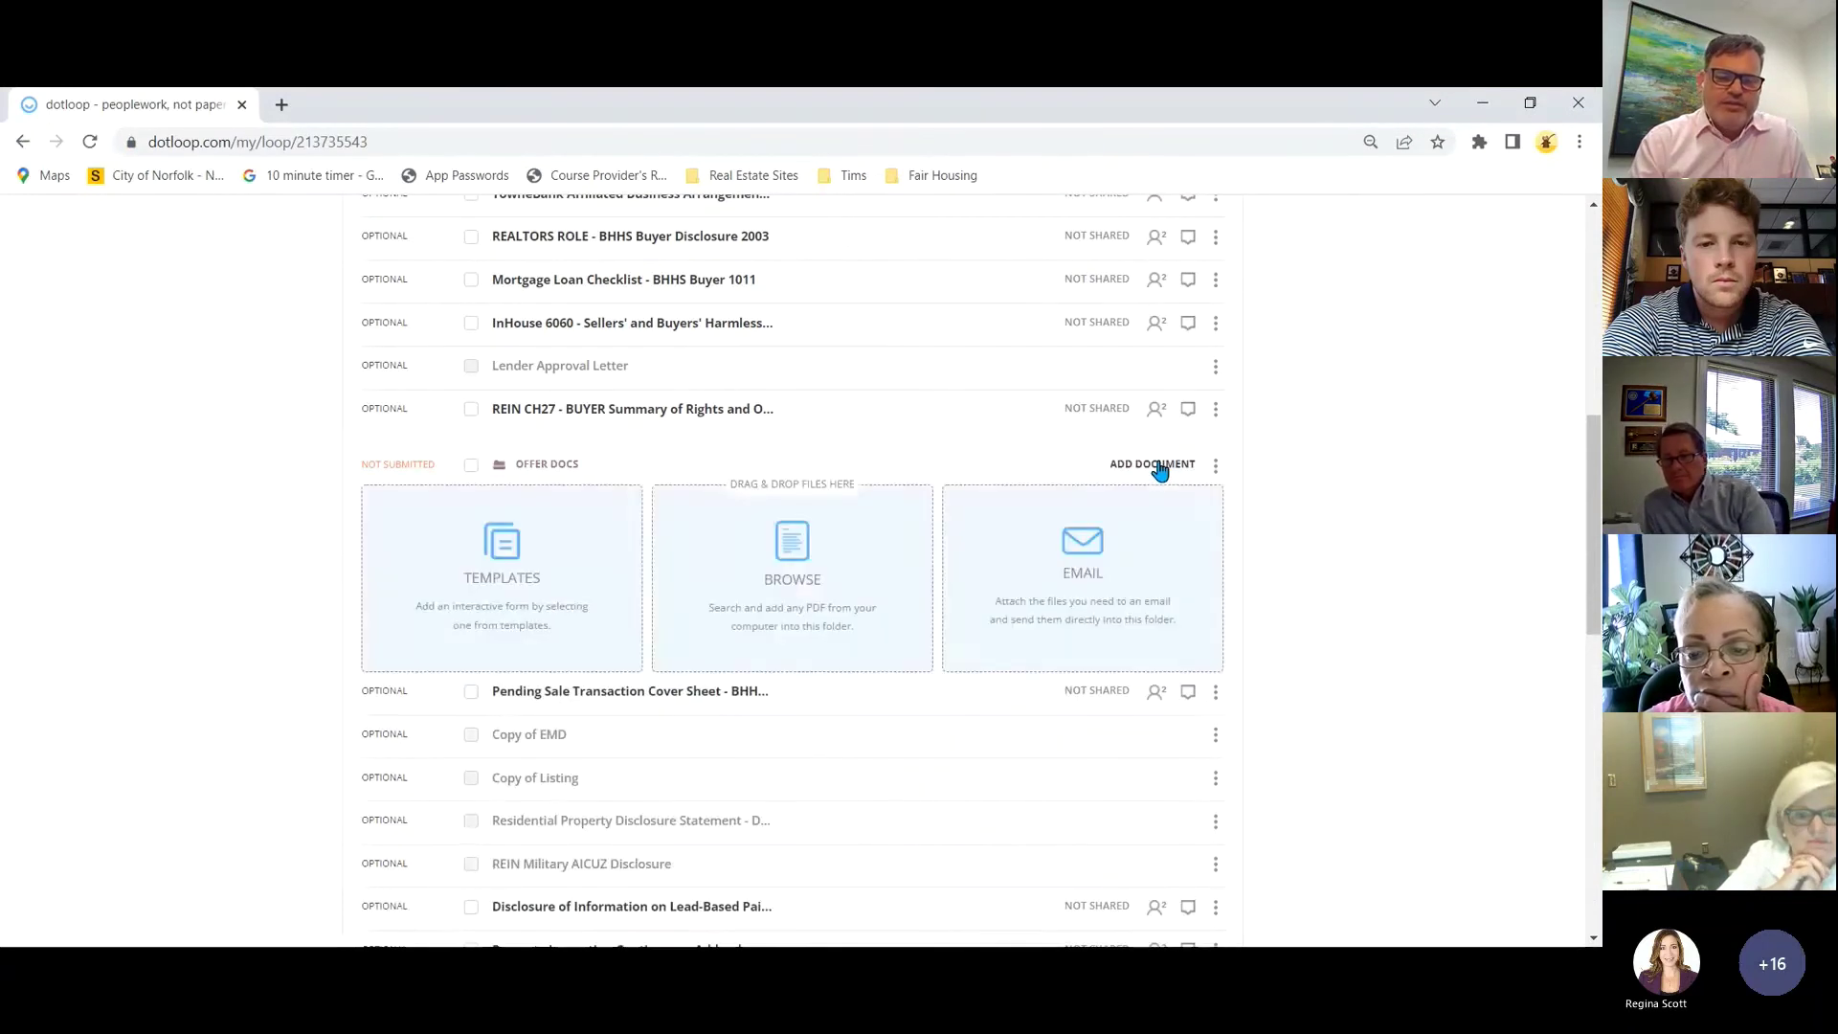
pyautogui.click(793, 565)
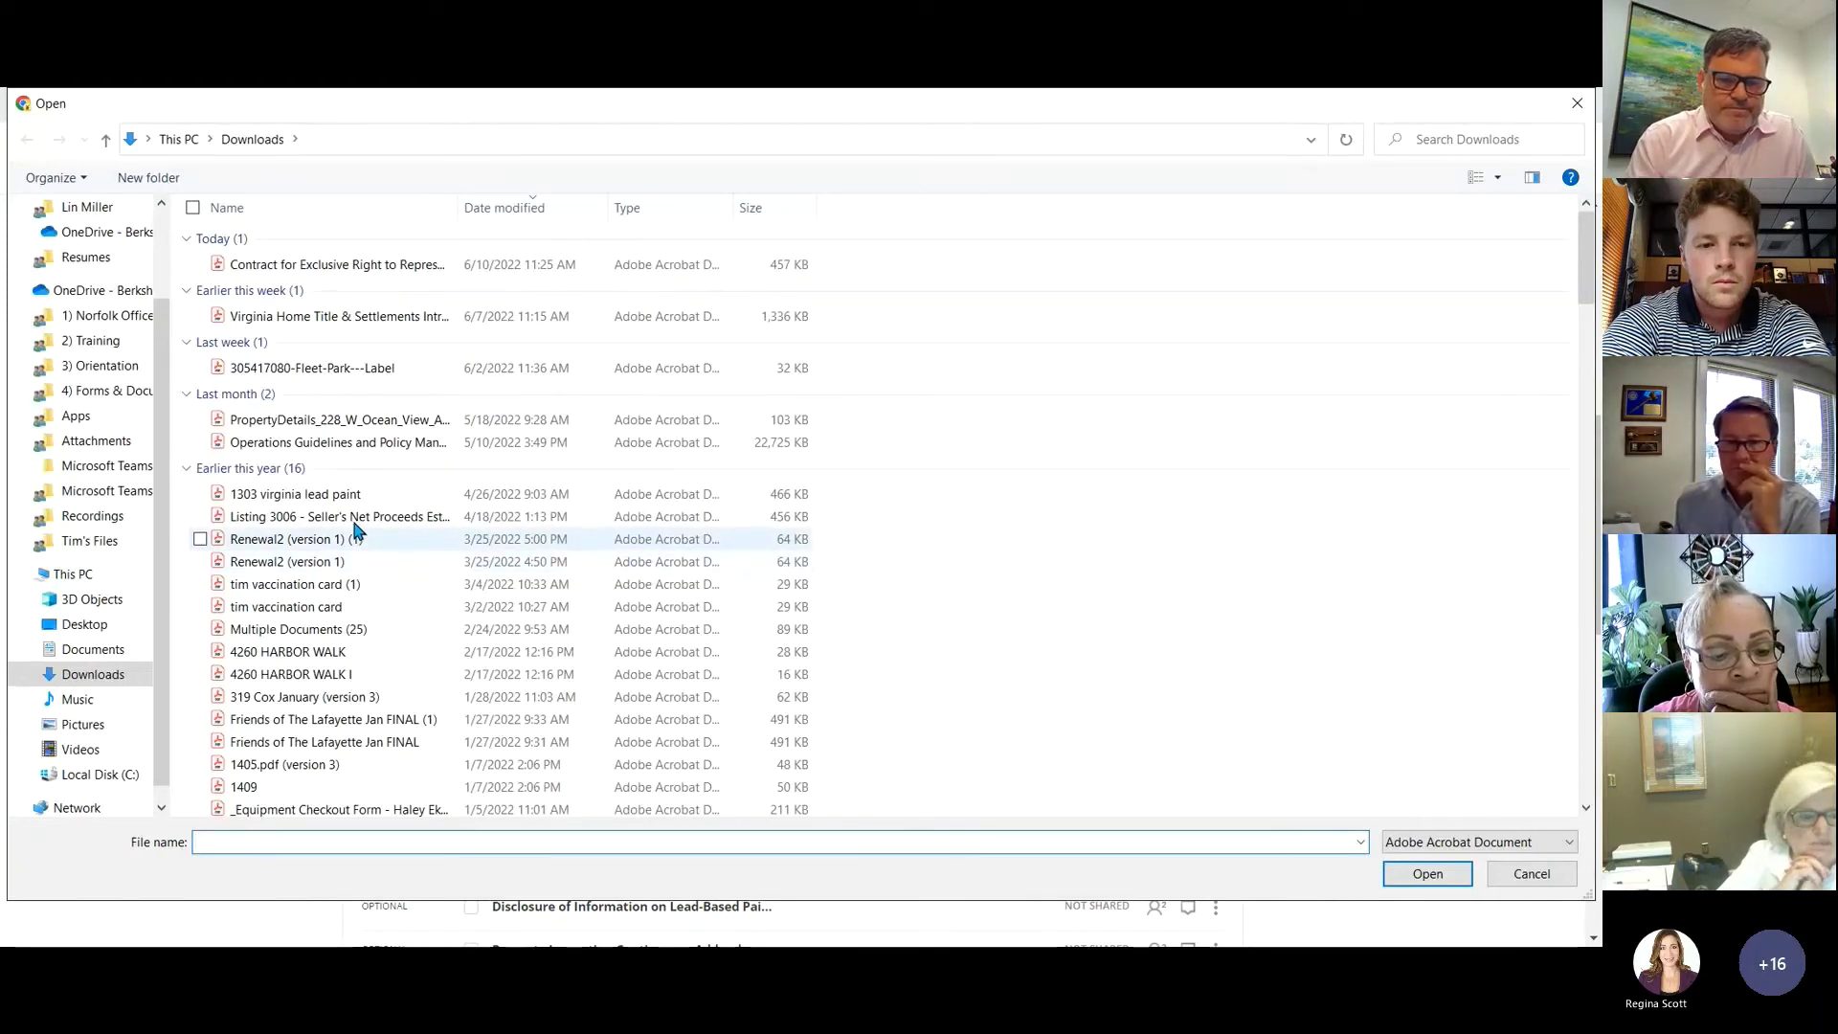
pyautogui.scroll(-1, 349, 498)
pyautogui.scroll(-1, 349, 498)
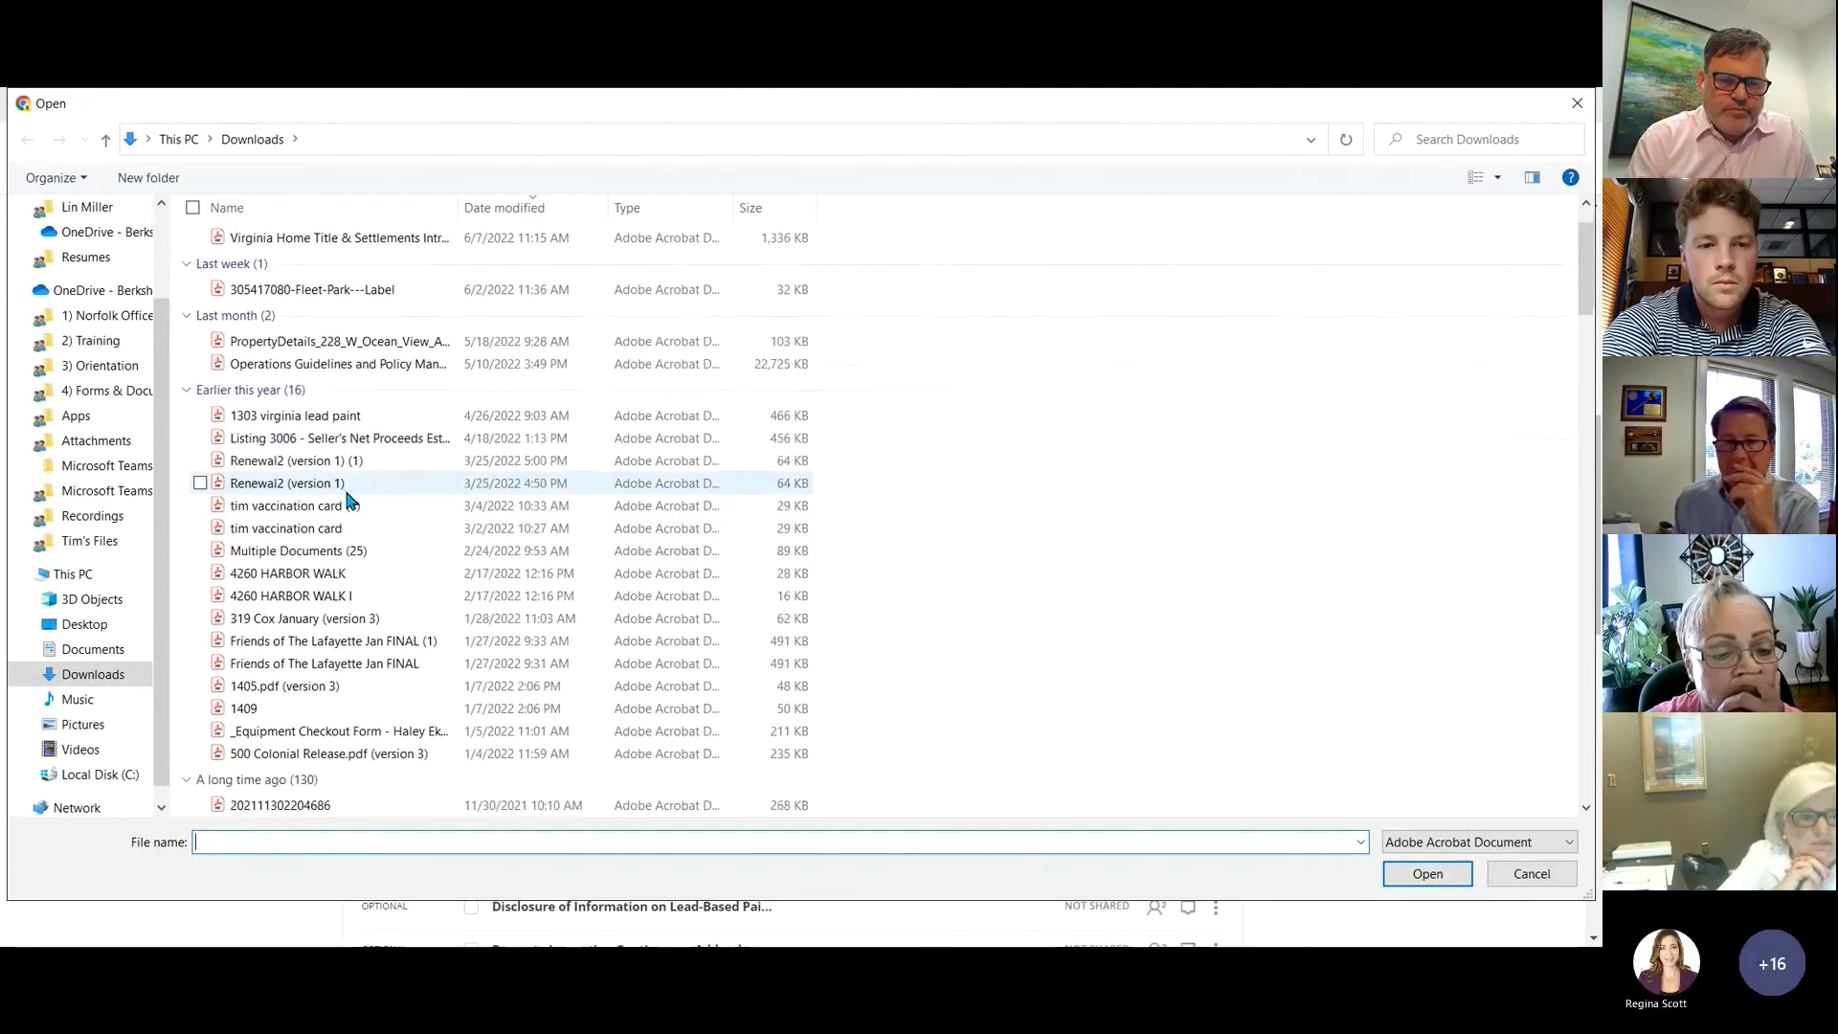
pyautogui.scroll(-3, 349, 498)
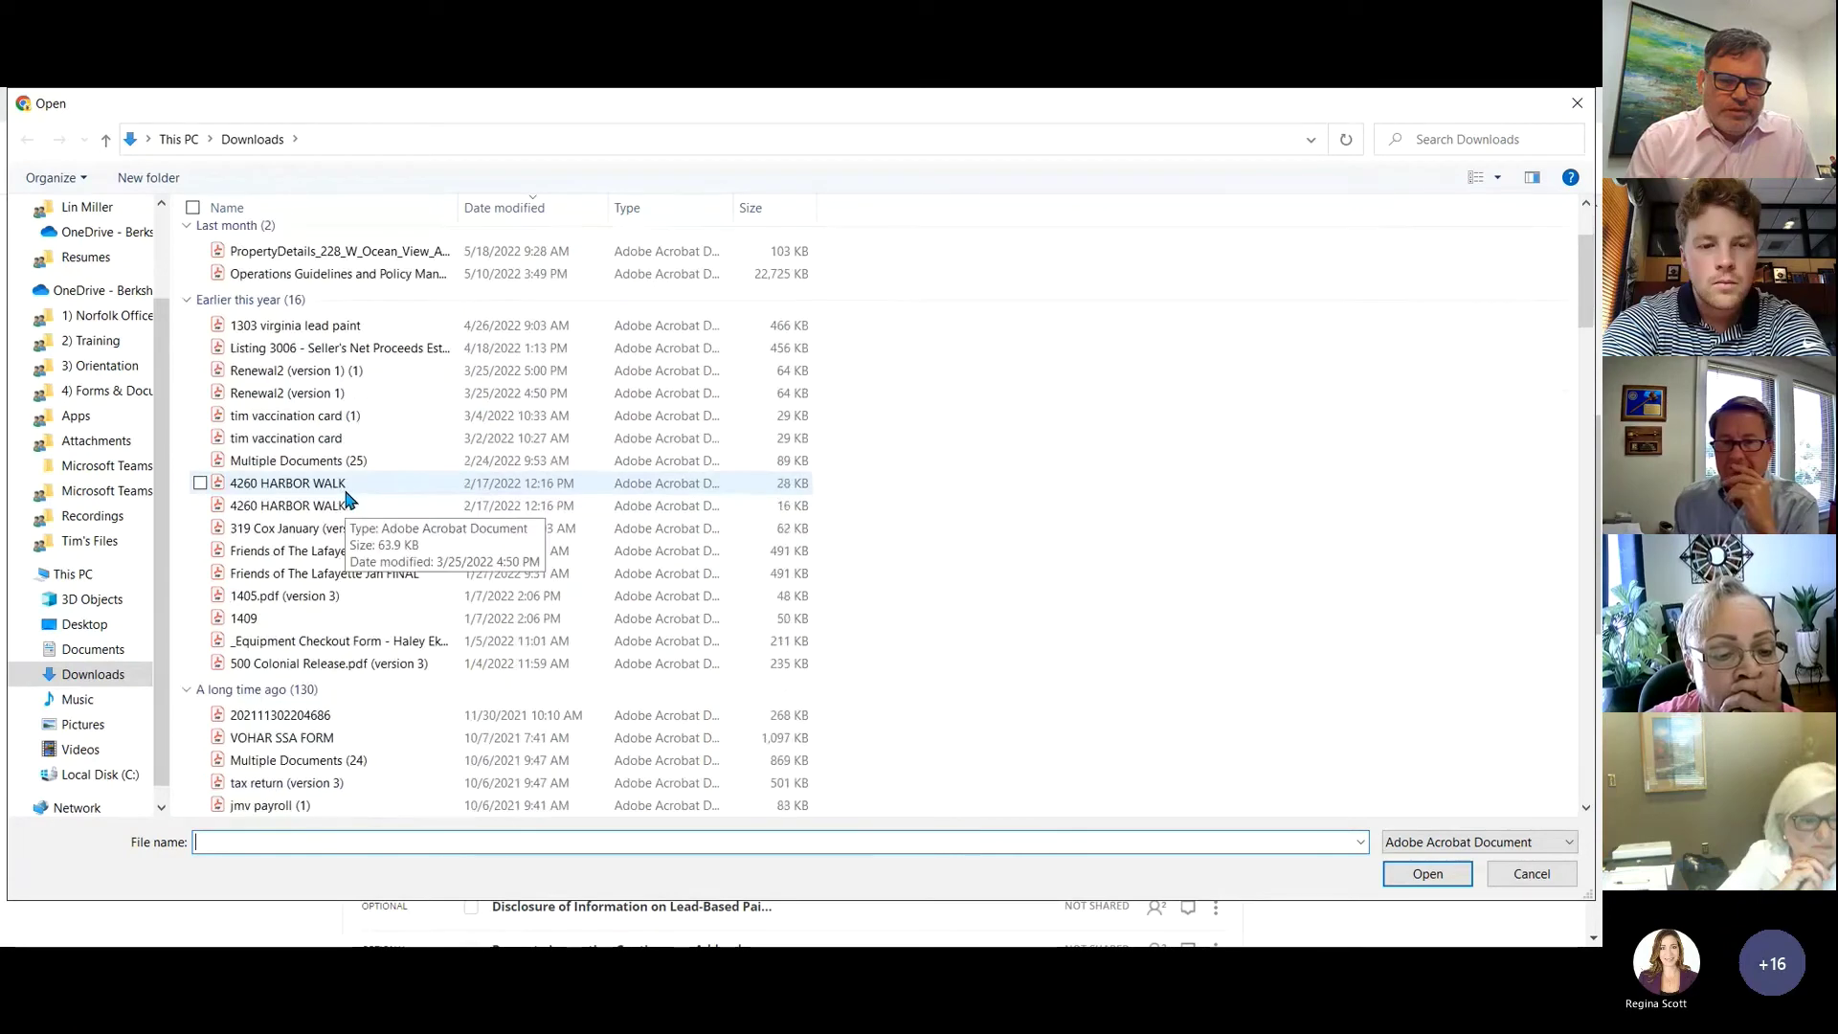
pyautogui.scroll(4, 349, 498)
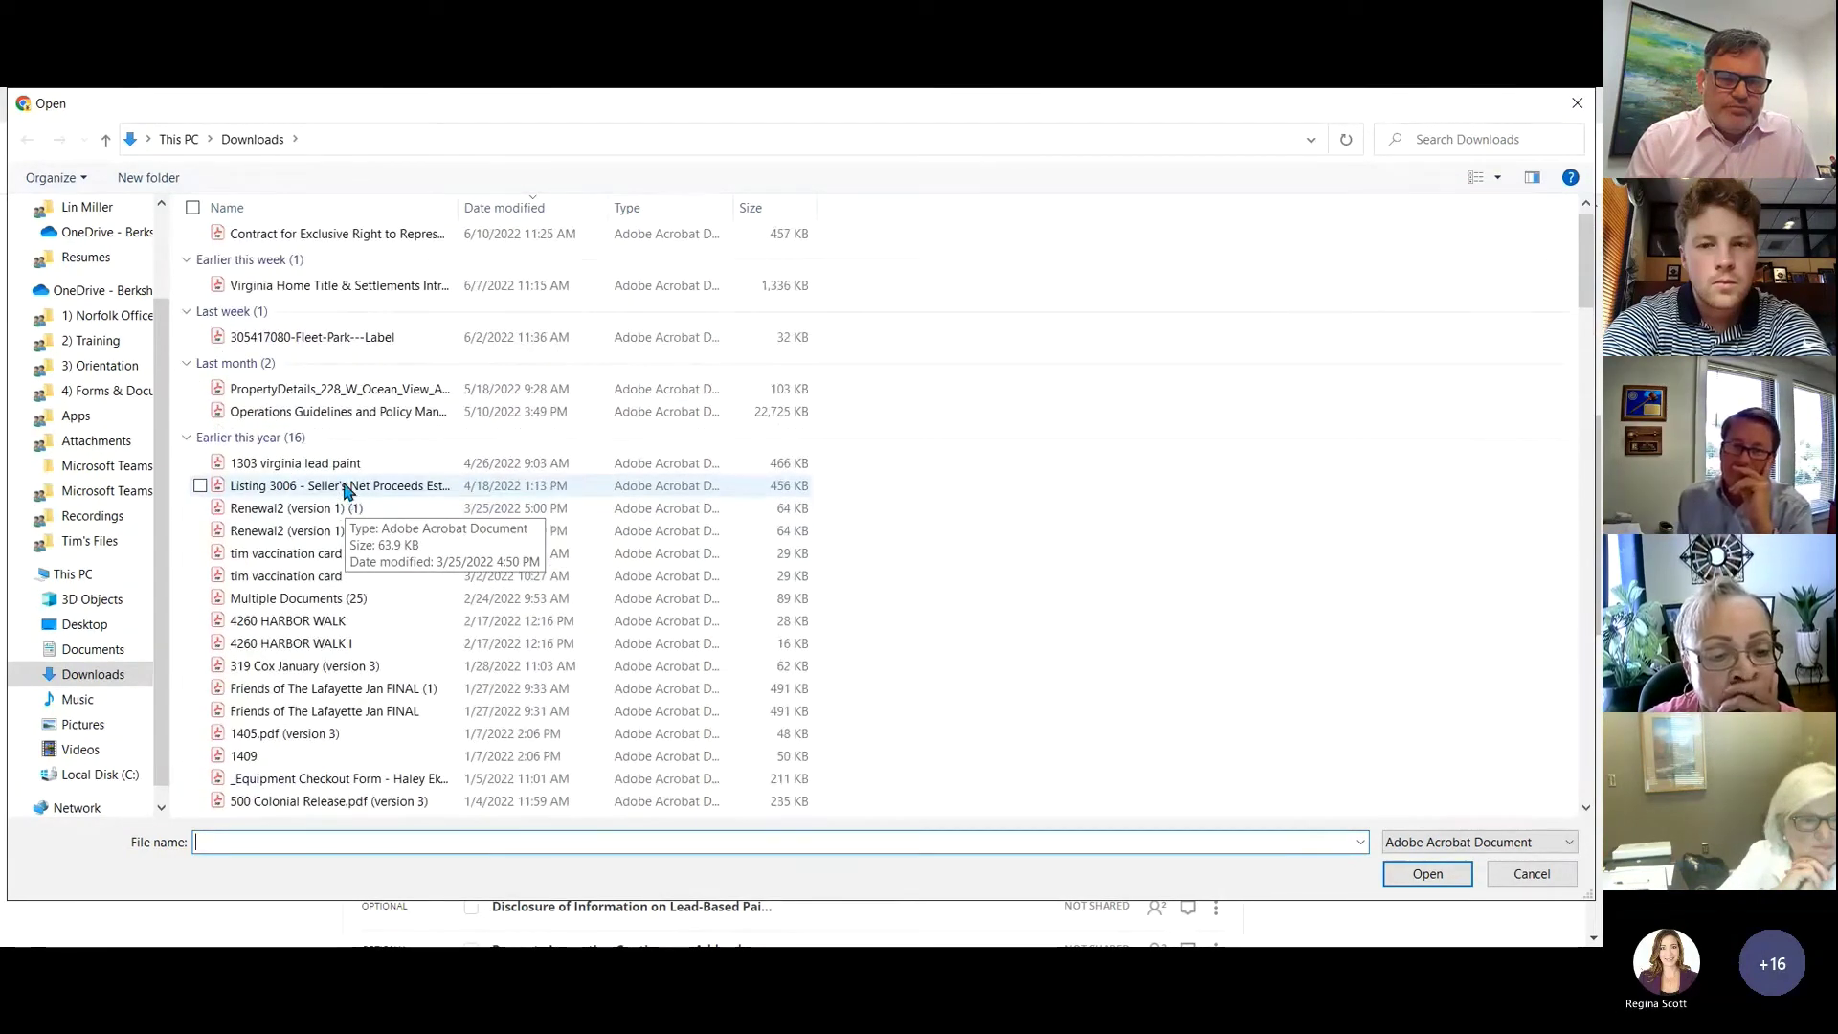
pyautogui.scroll(-3, 352, 534)
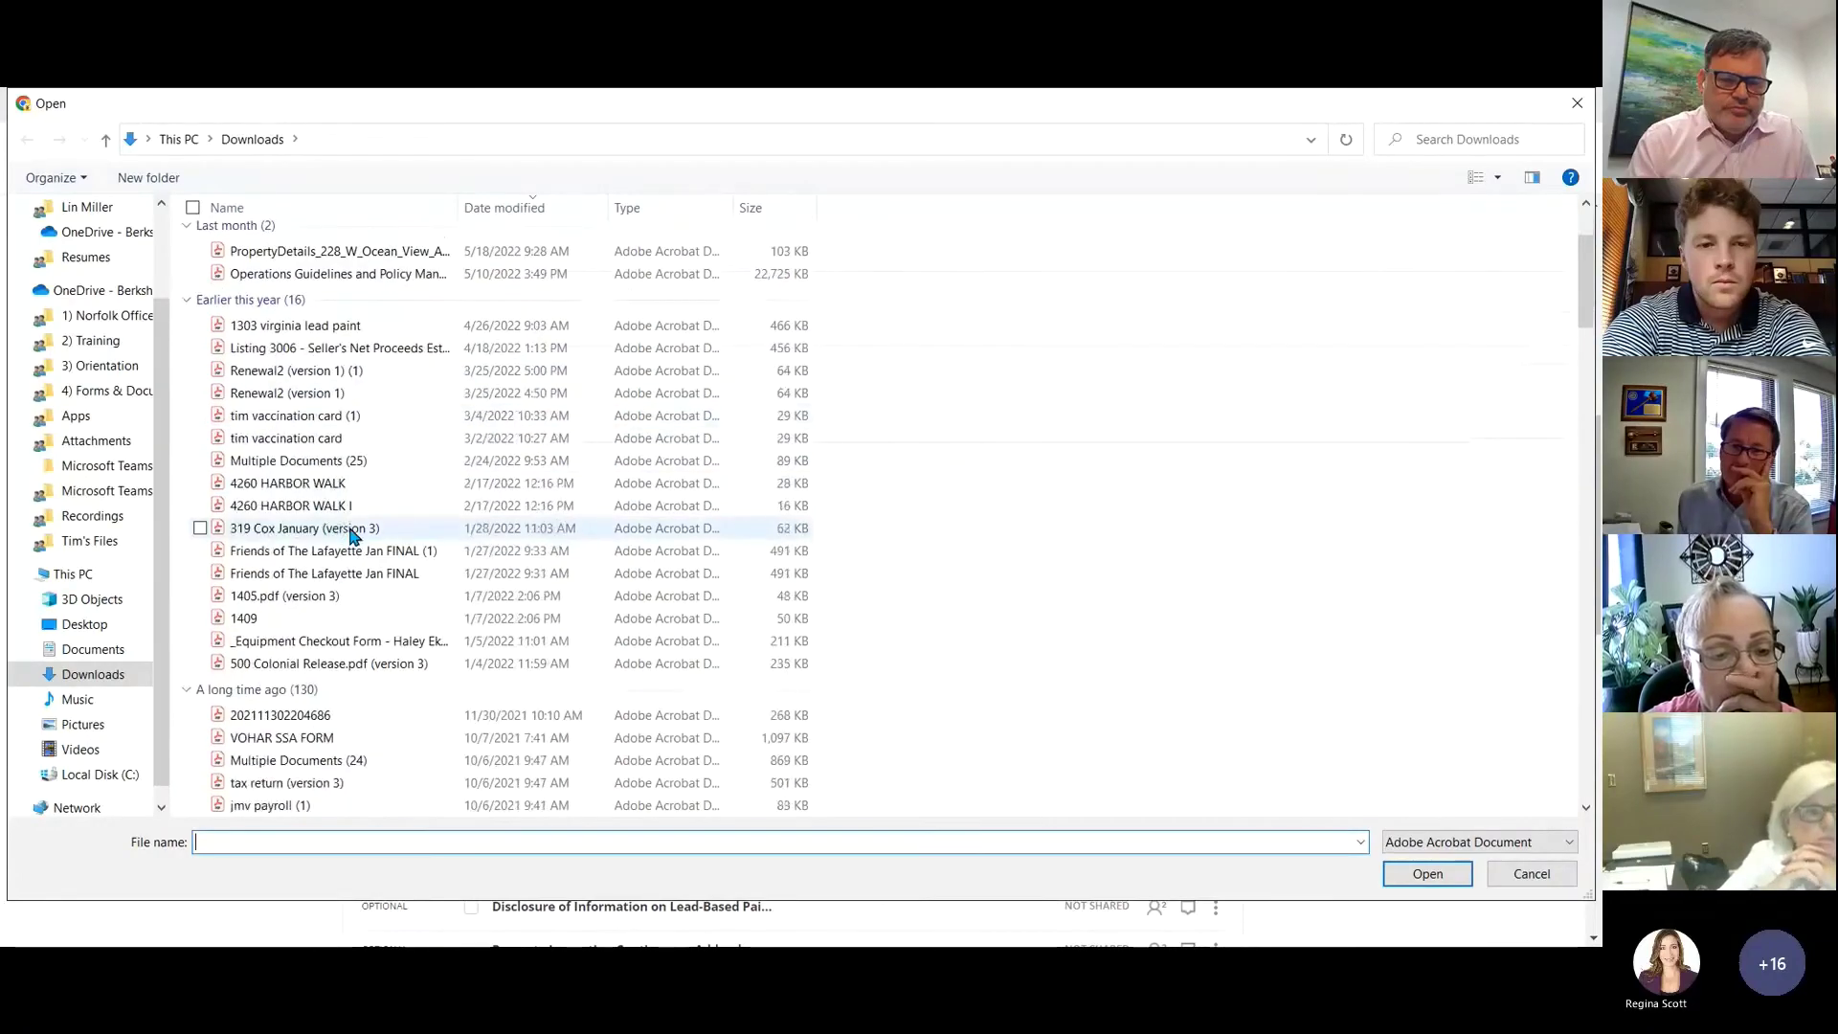
pyautogui.scroll(-4, 352, 534)
pyautogui.scroll(7, 352, 534)
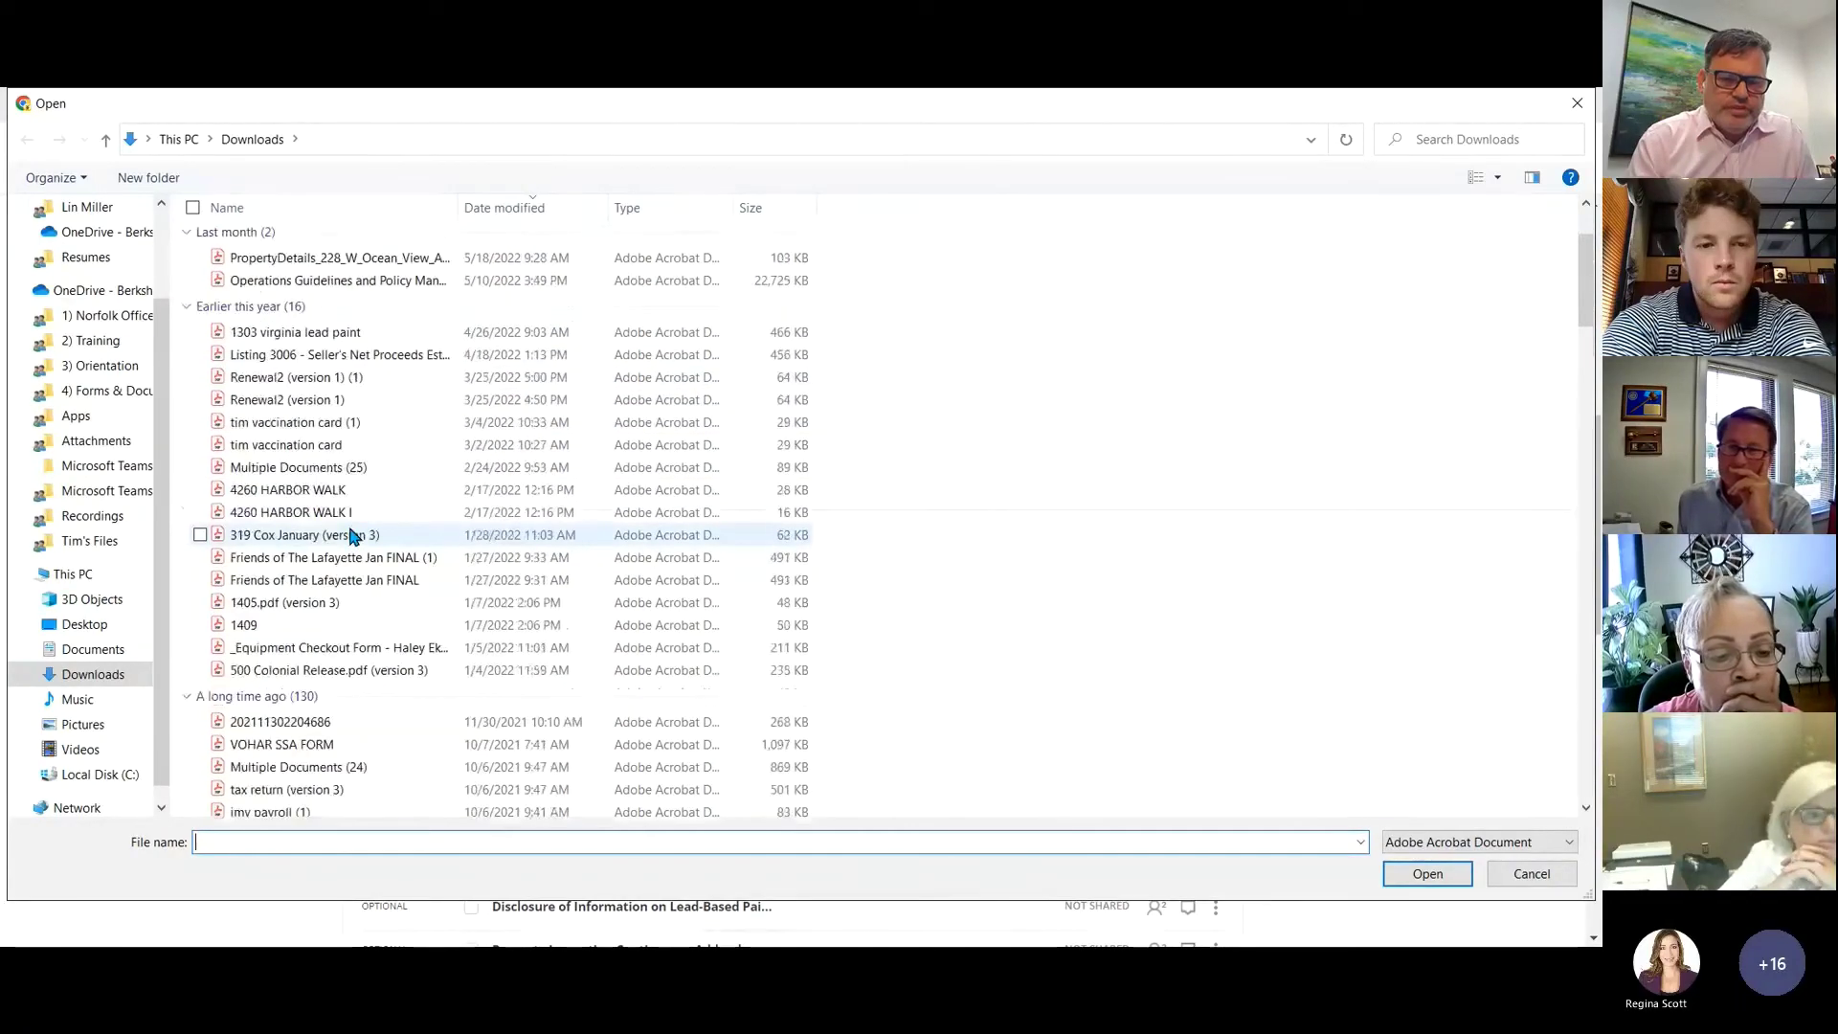
pyautogui.click(349, 387)
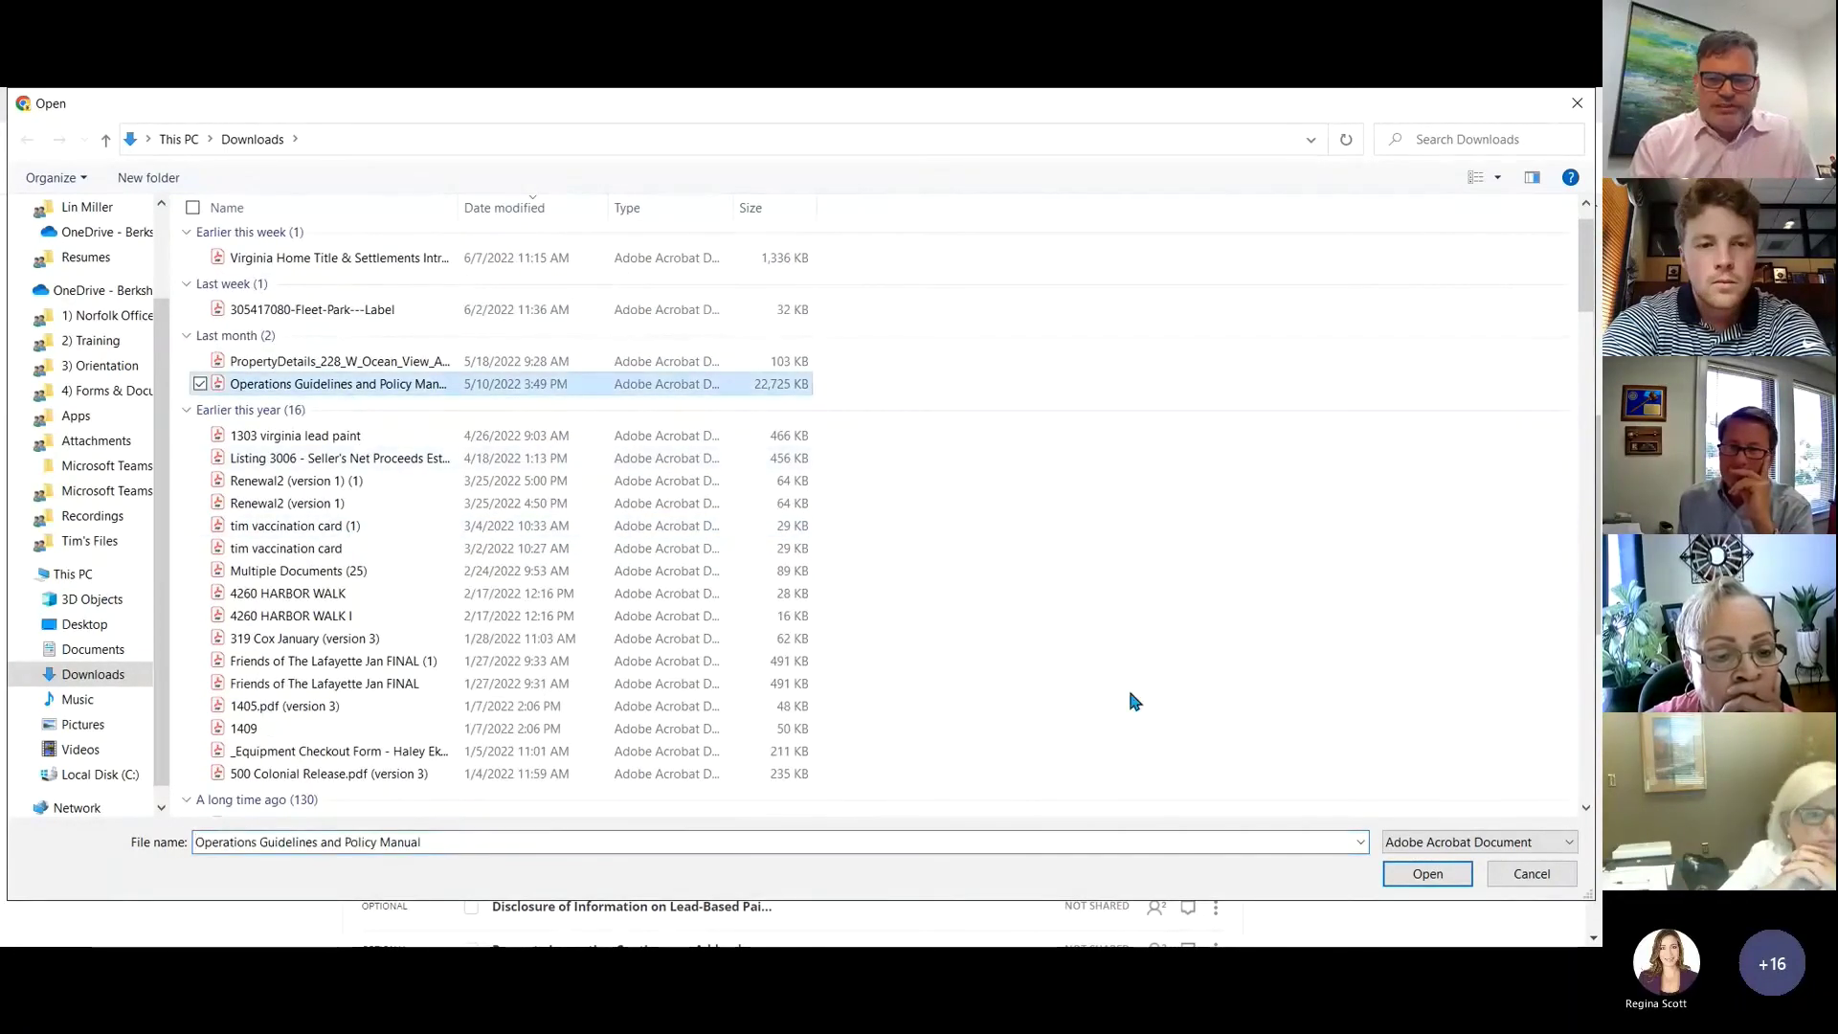
pyautogui.click(1426, 873)
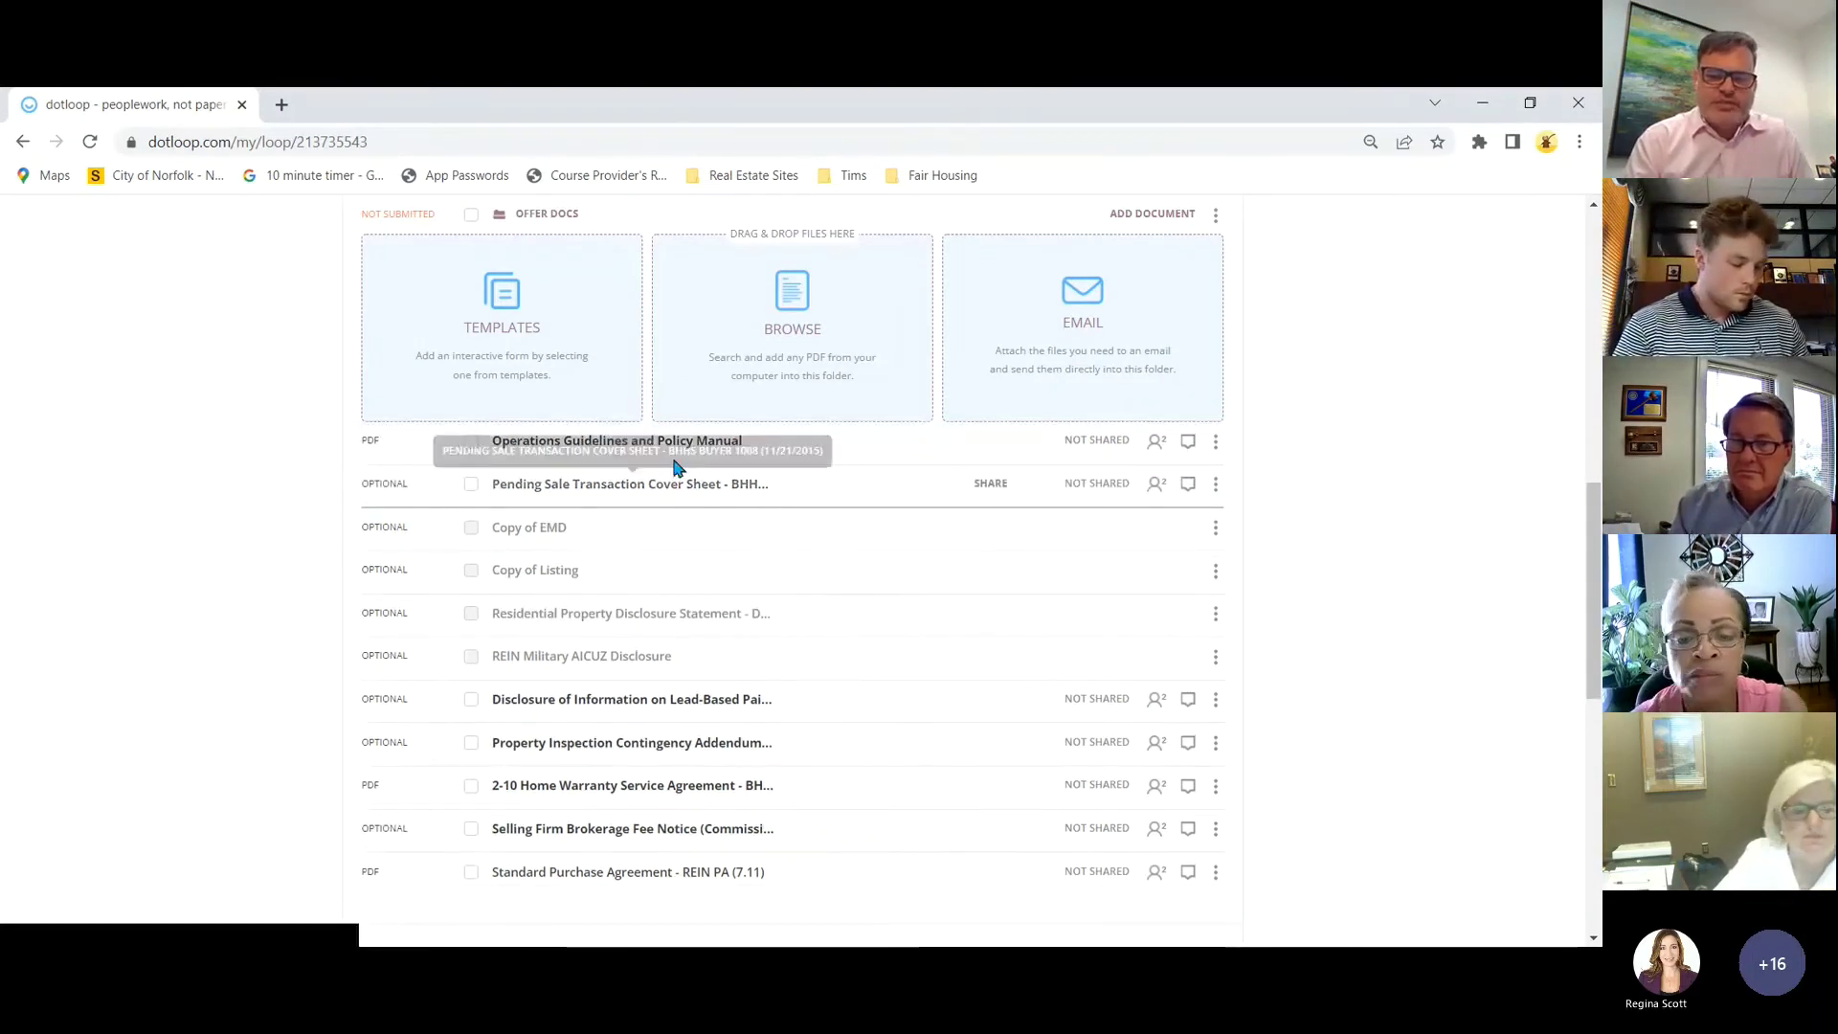
# Step: Open the manual and start splitting it into 7 documents with Split Document
pyautogui.click(646, 443)
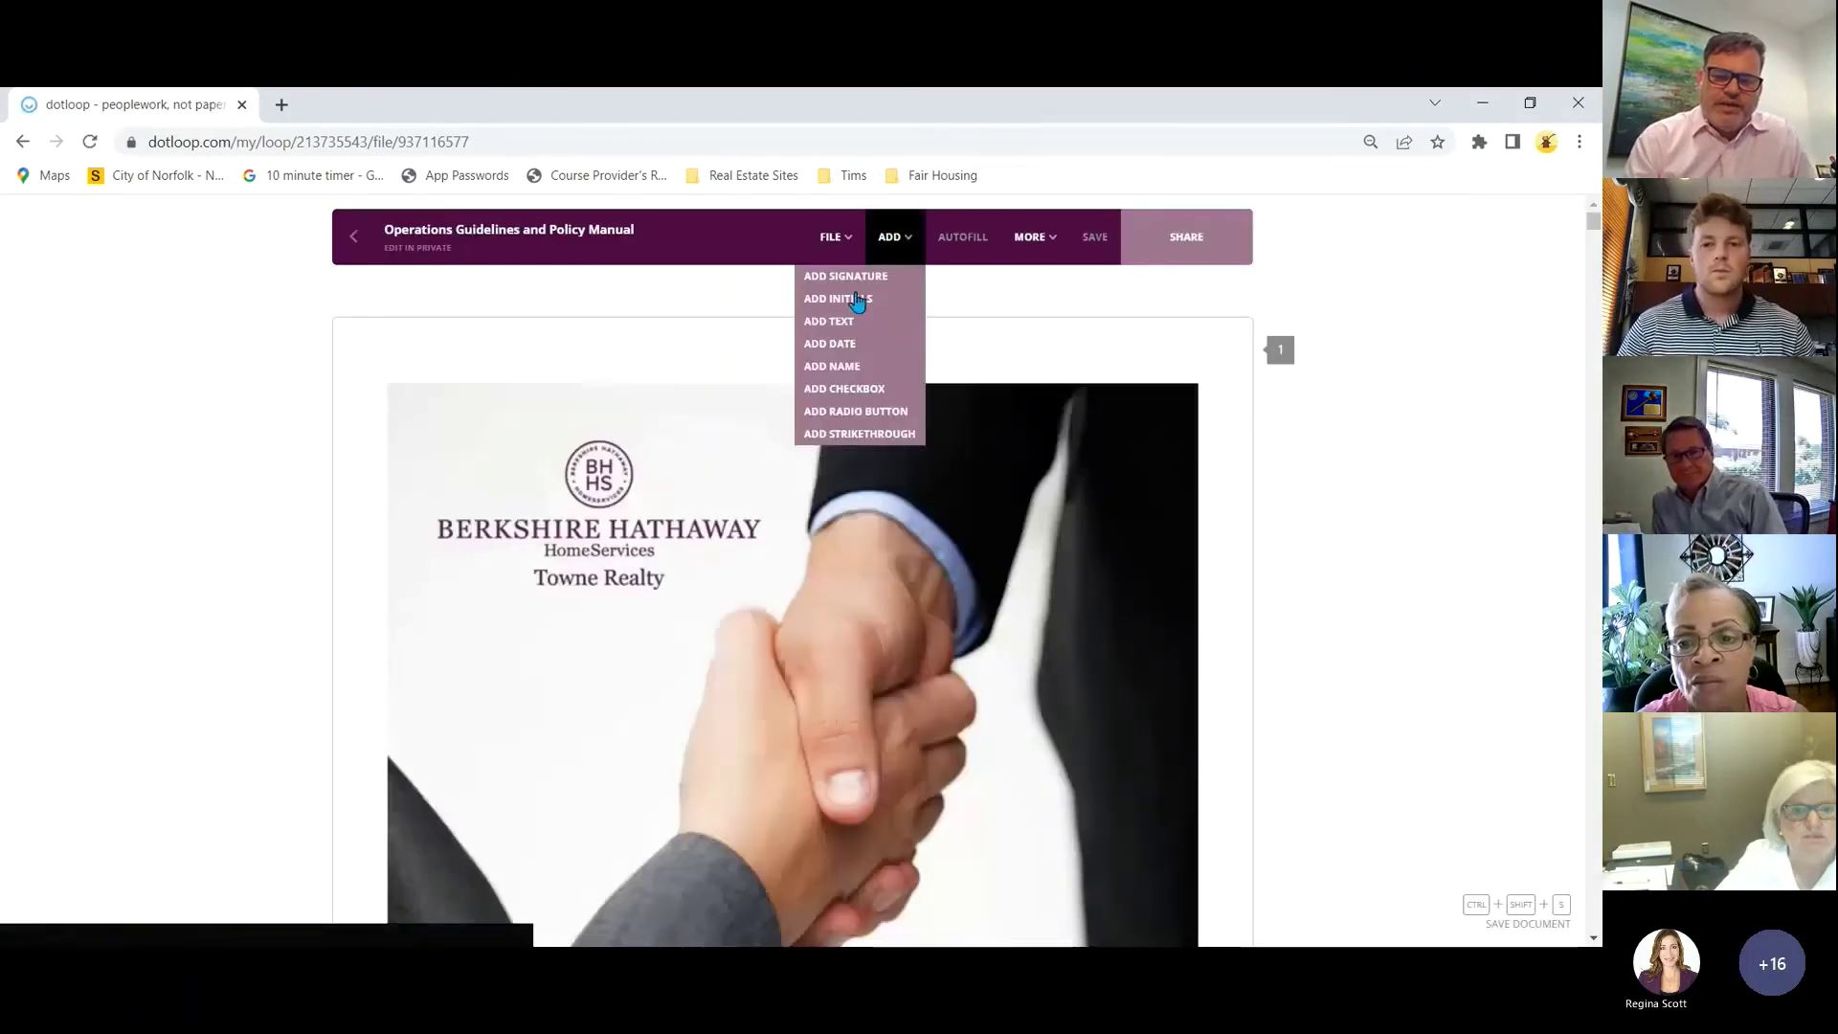
pyautogui.scroll(-3, 774, 574)
pyautogui.scroll(3, 773, 575)
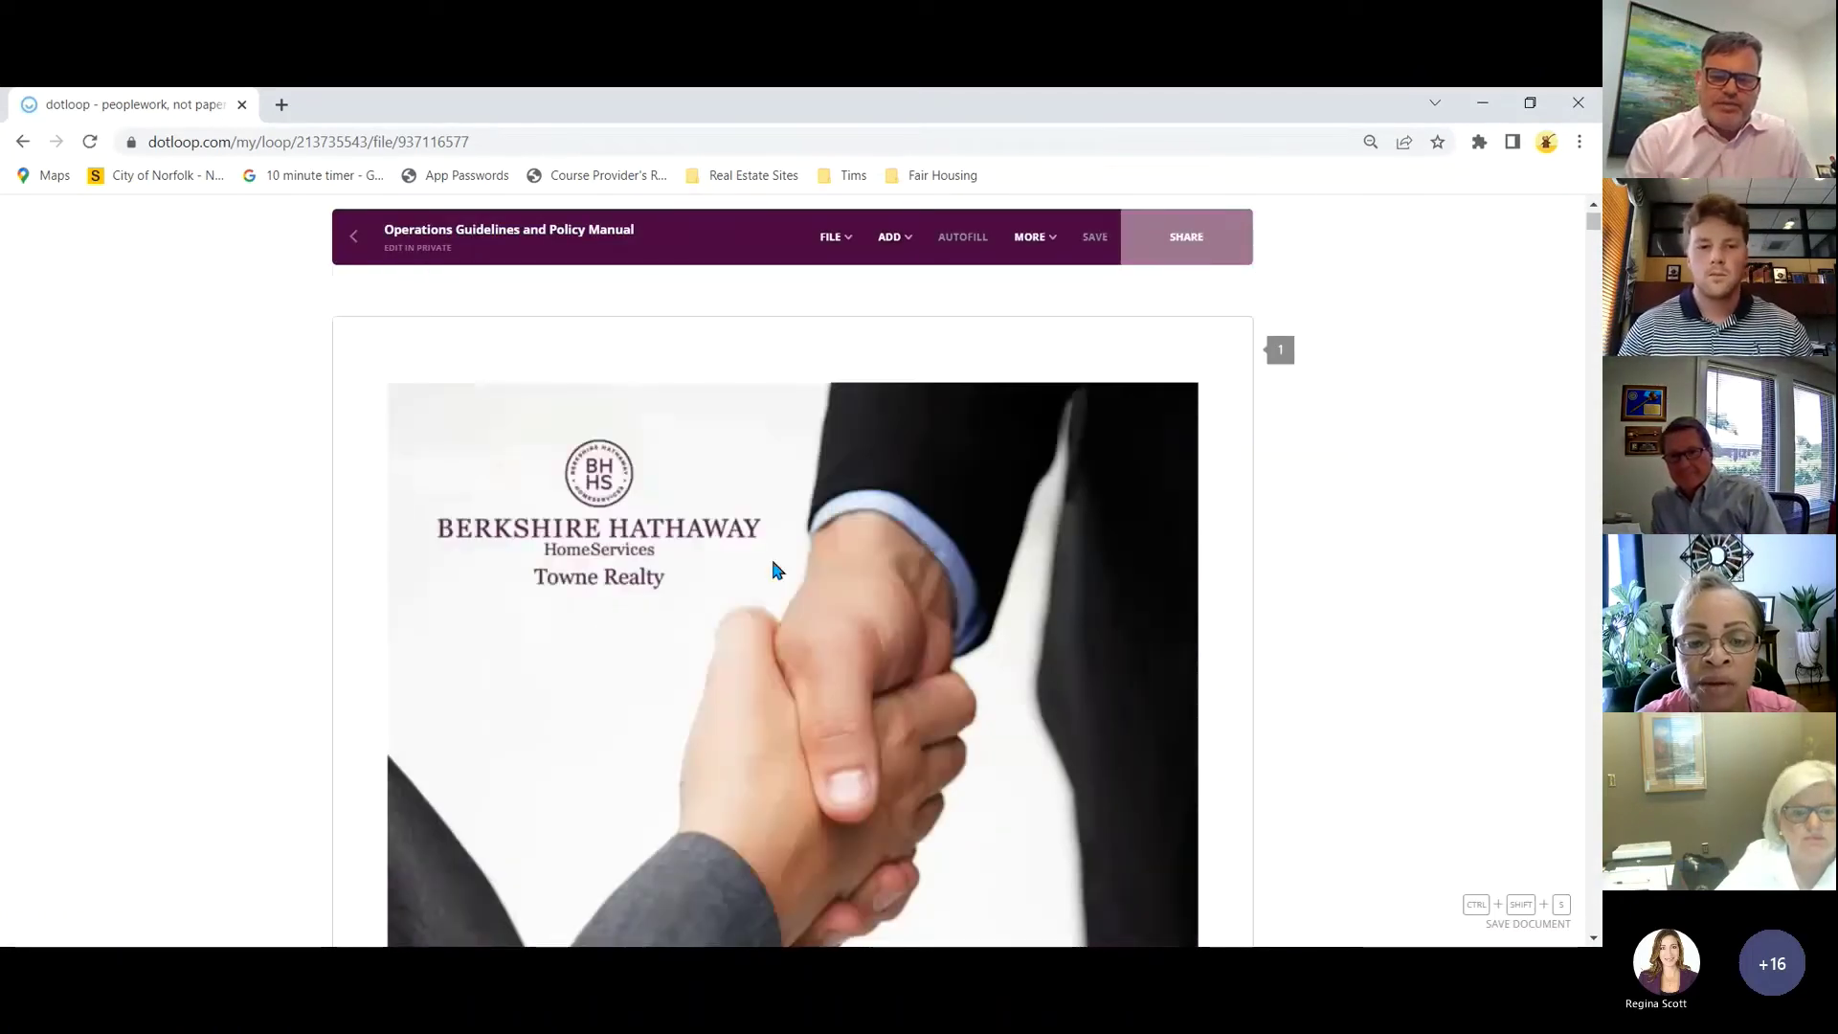
pyautogui.moveTo(839, 249)
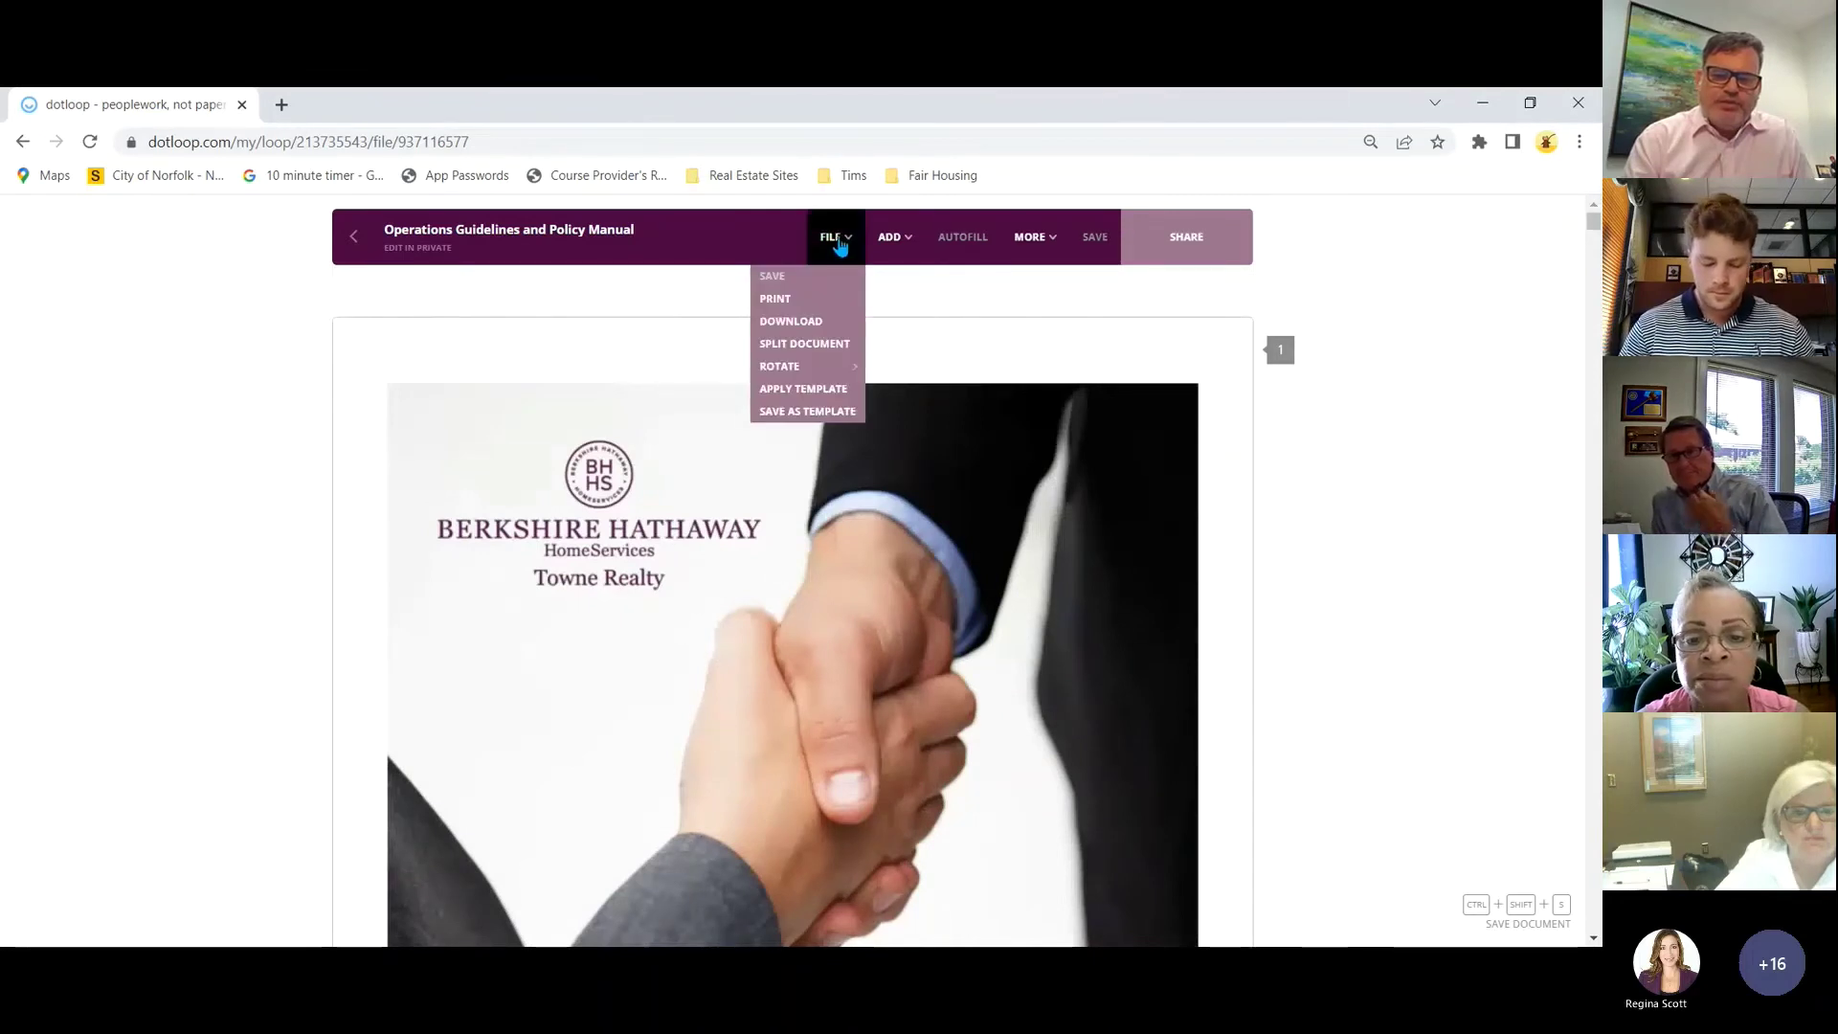
pyautogui.click(838, 356)
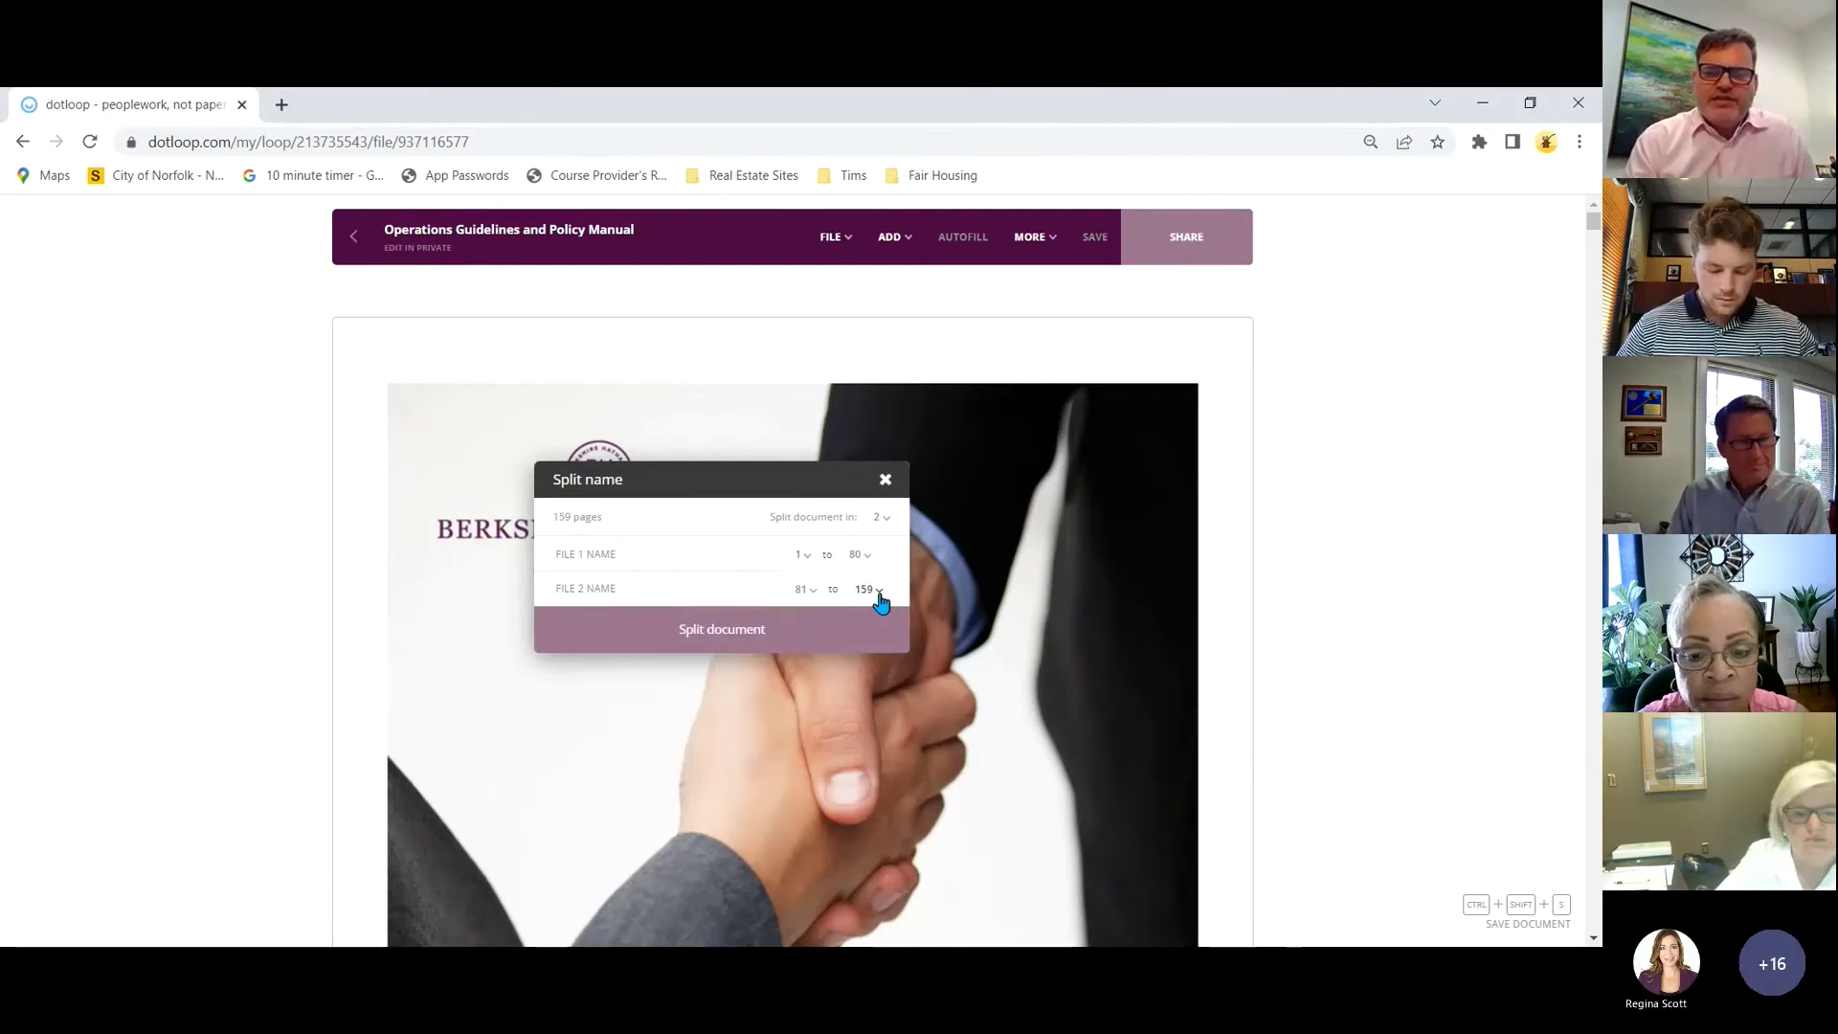
pyautogui.click(886, 518)
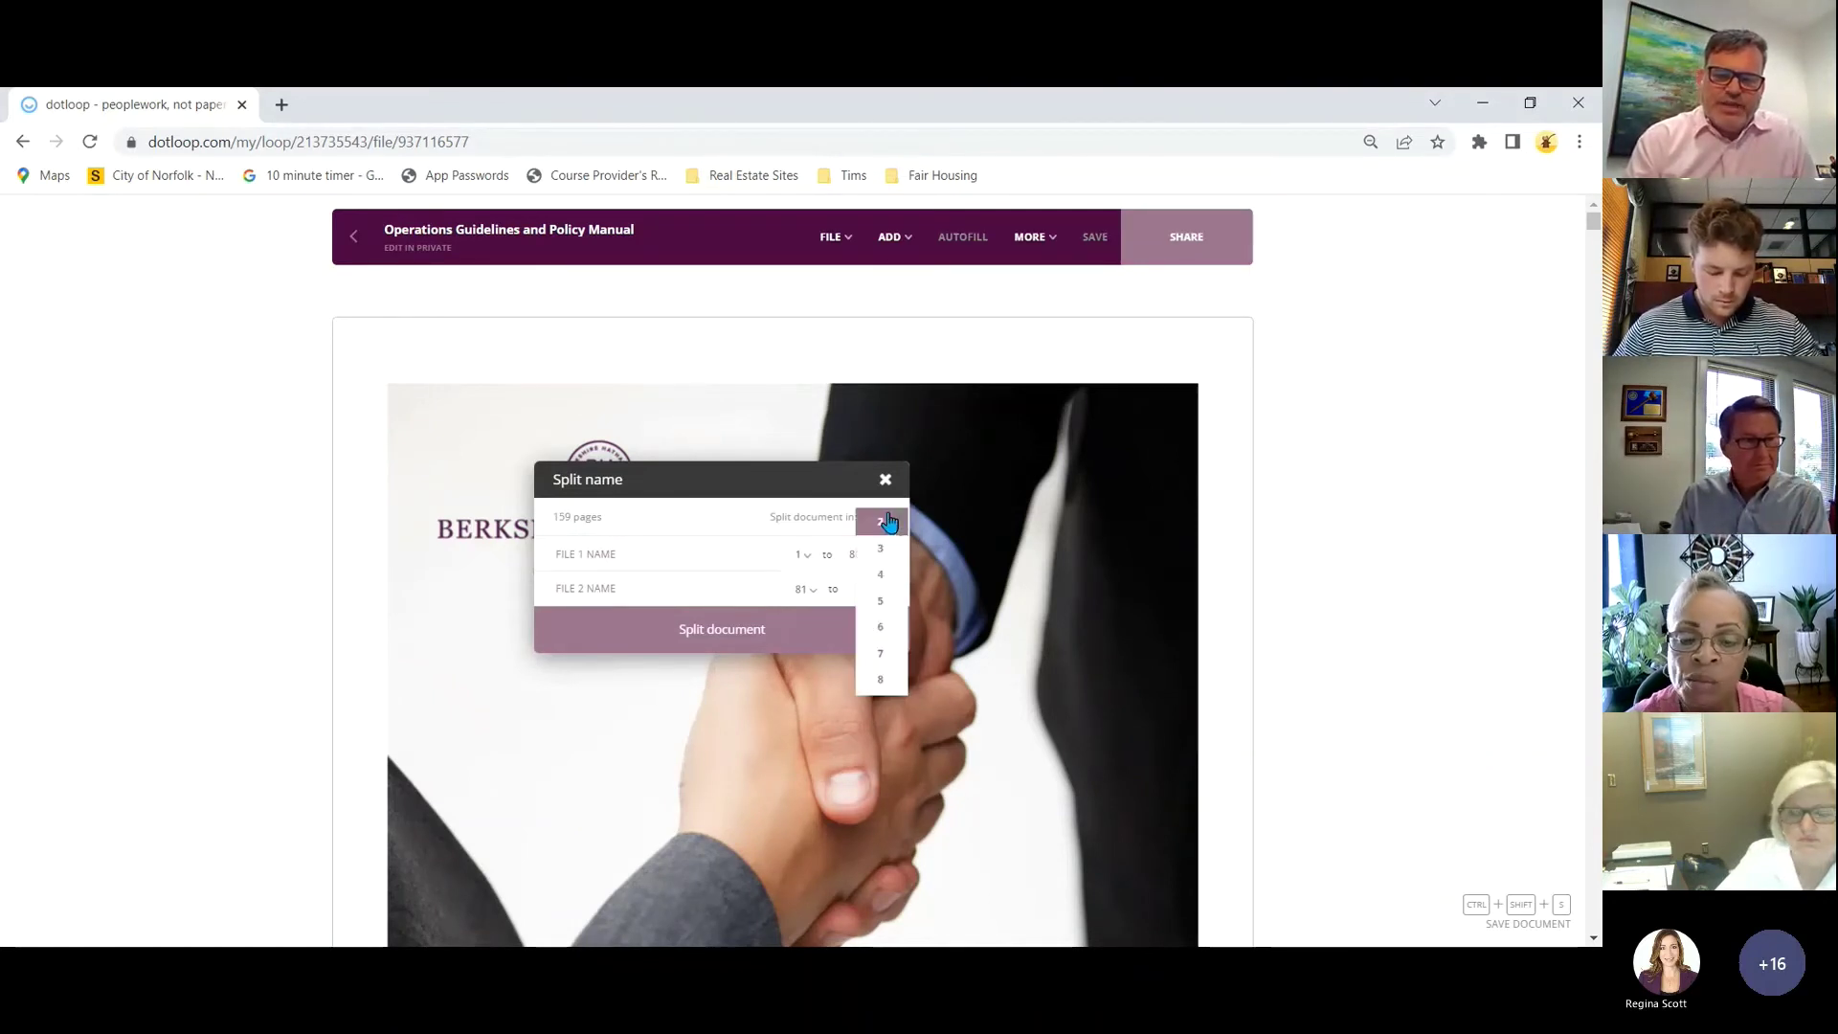
pyautogui.click(879, 656)
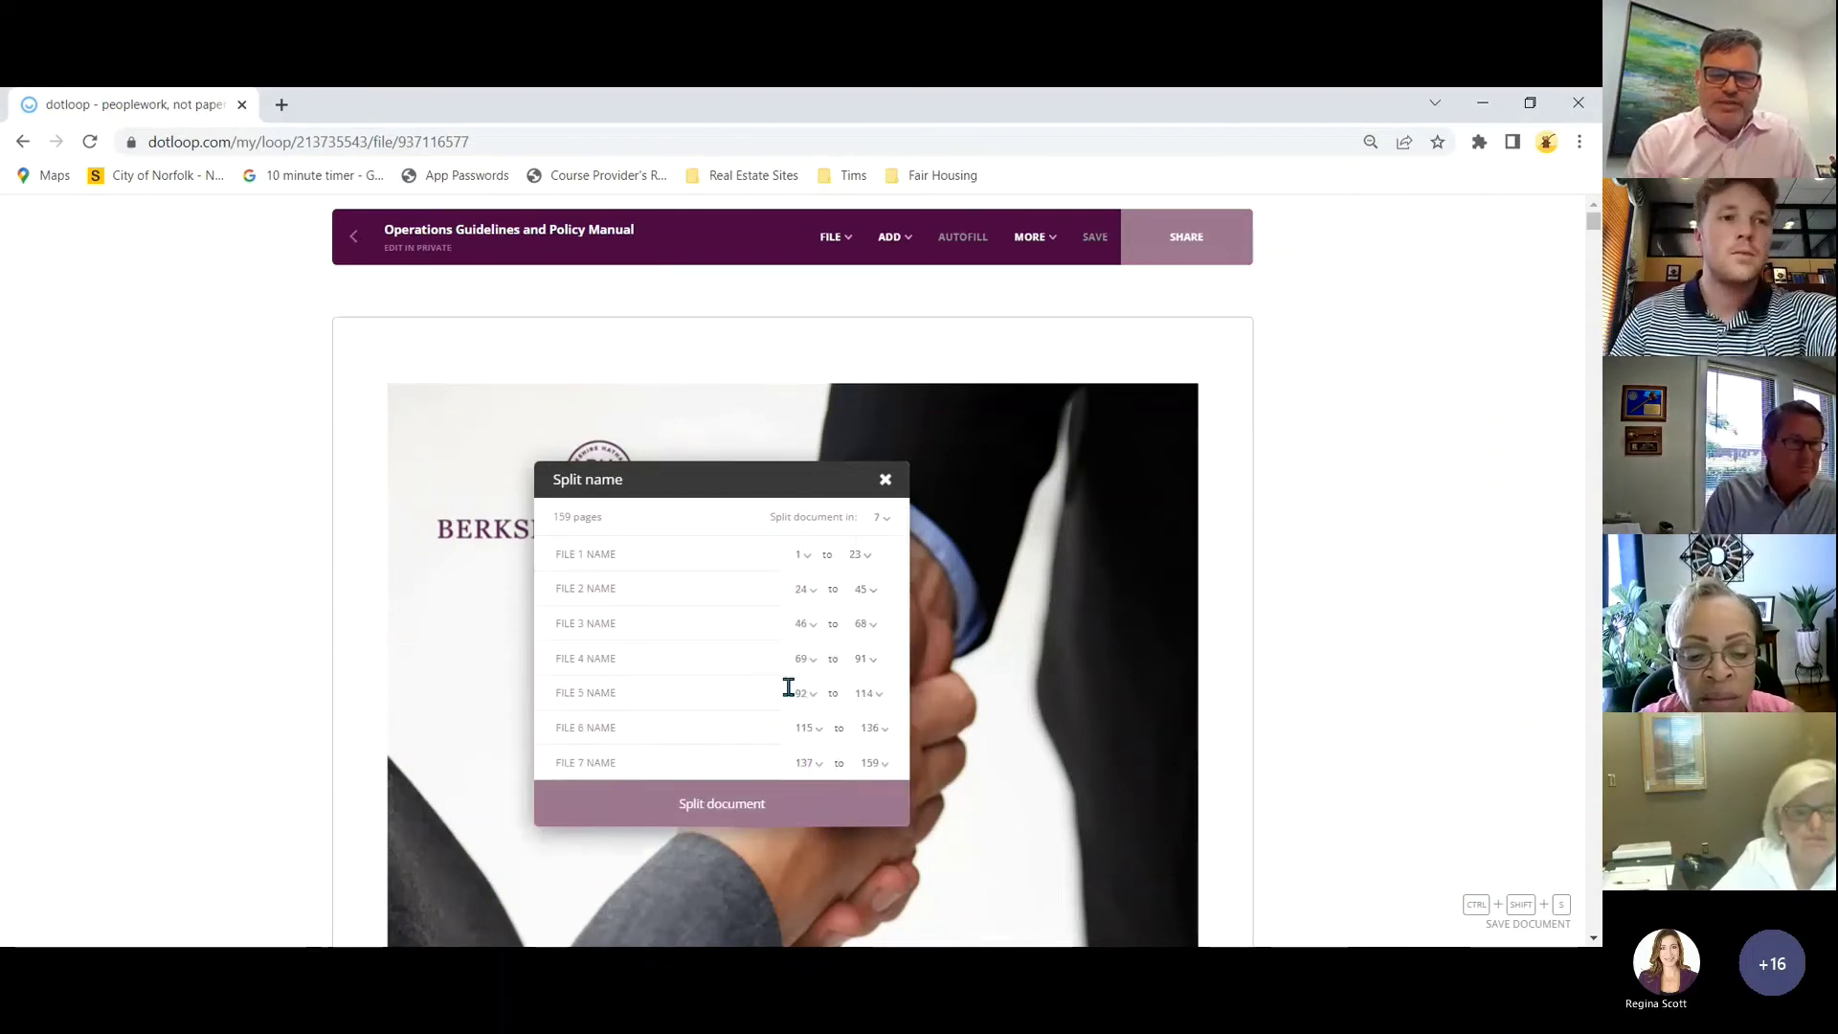
# Step: Name the first two split files, set their ranges to pages 1–15 and 16–18, and split
pyautogui.click(645, 561)
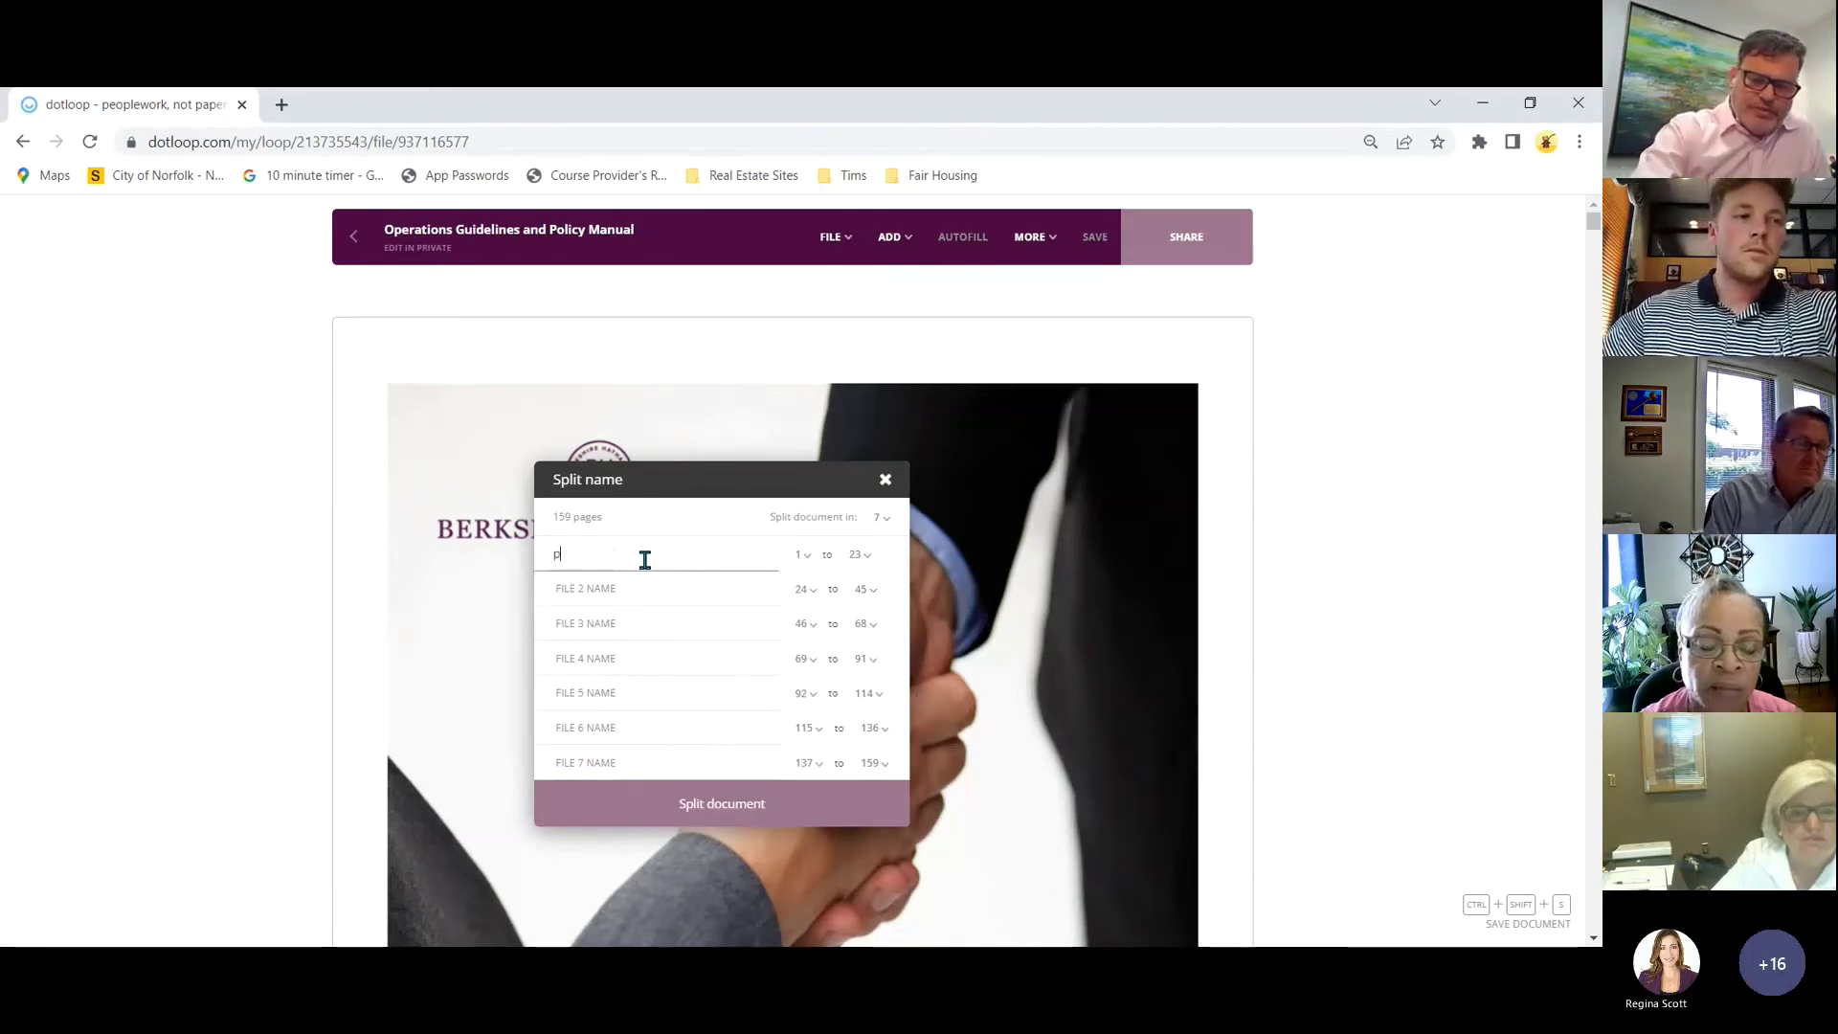
pyautogui.click(862, 555)
pyautogui.scroll(-3, 866, 612)
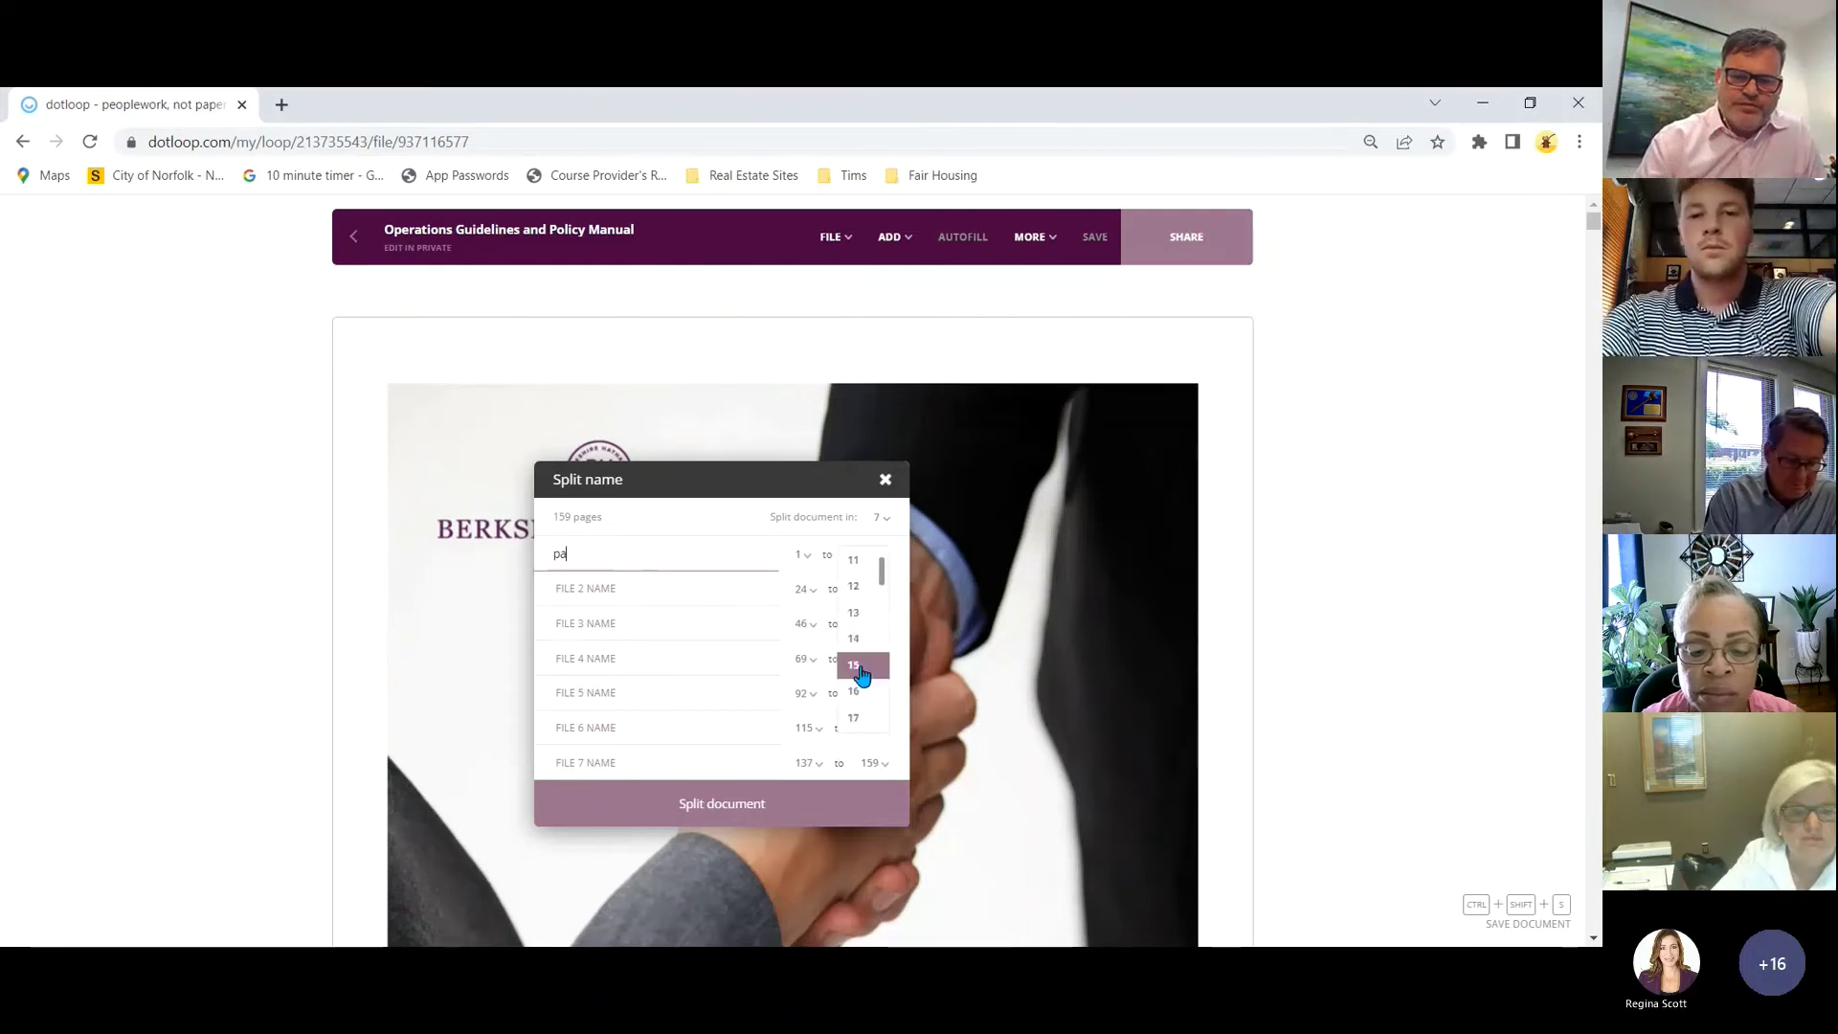
pyautogui.click(860, 670)
pyautogui.click(617, 590)
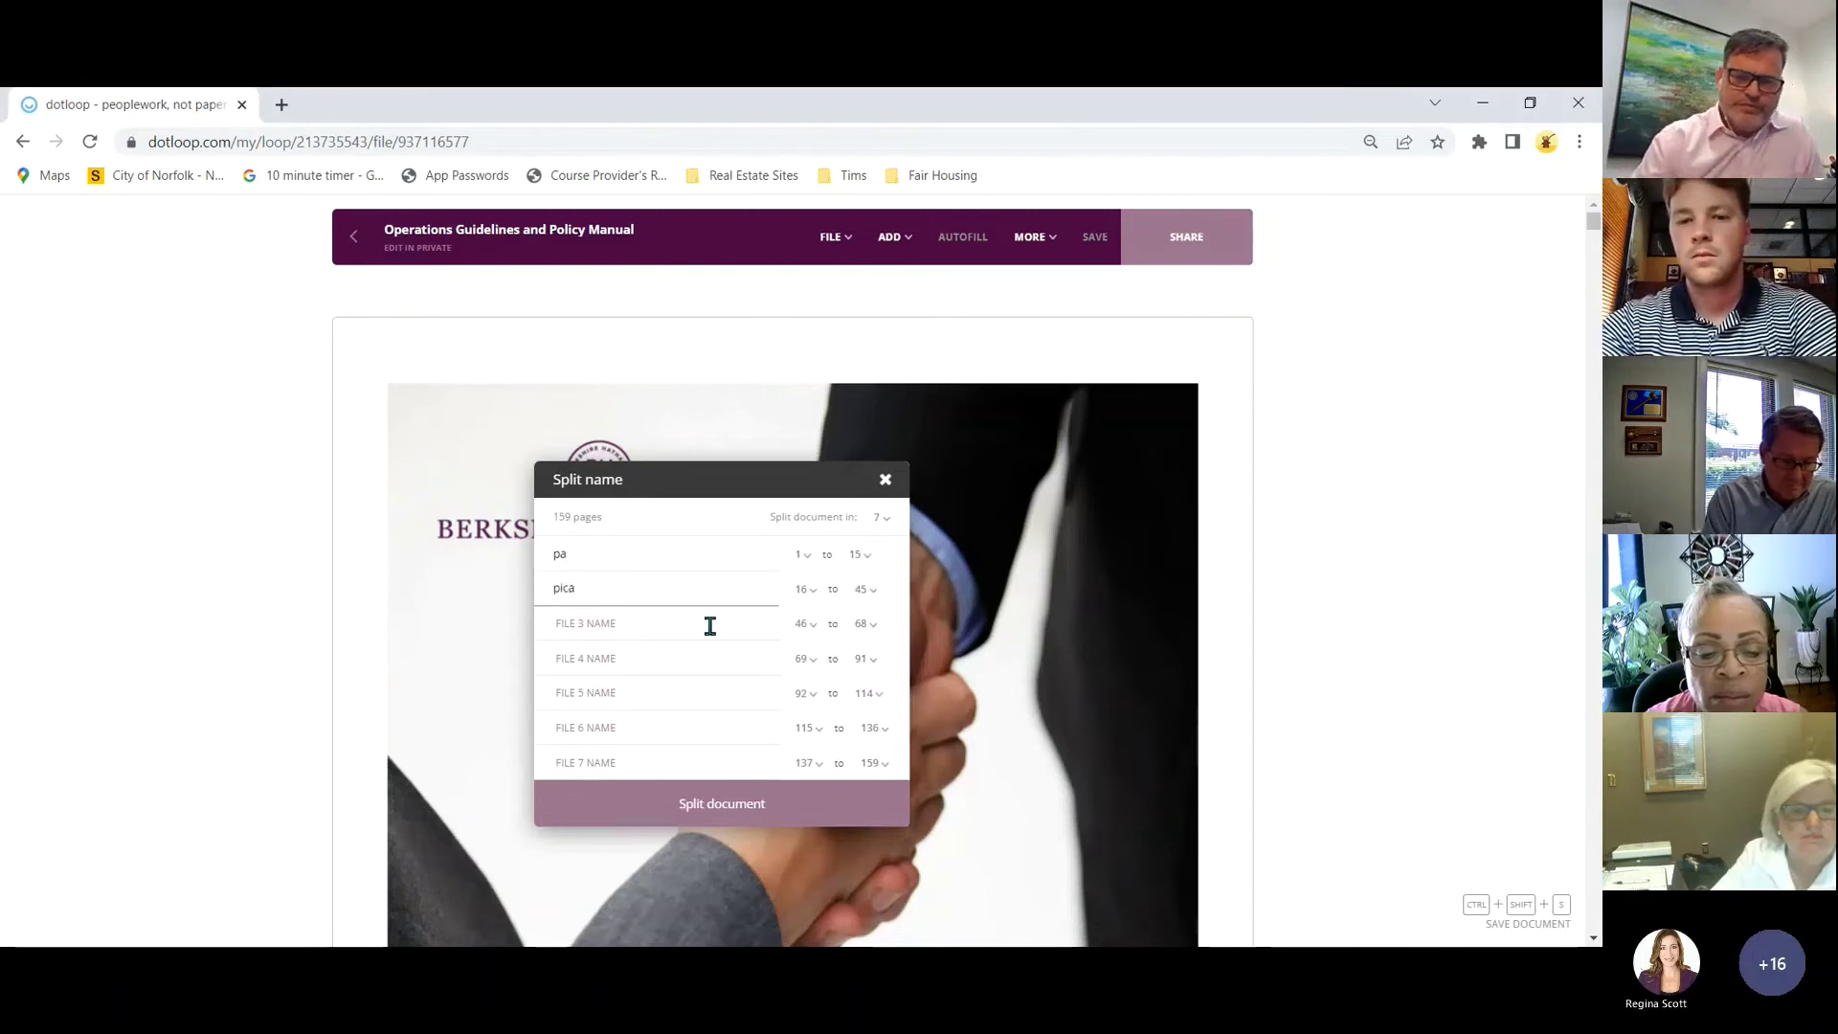
pyautogui.click(873, 593)
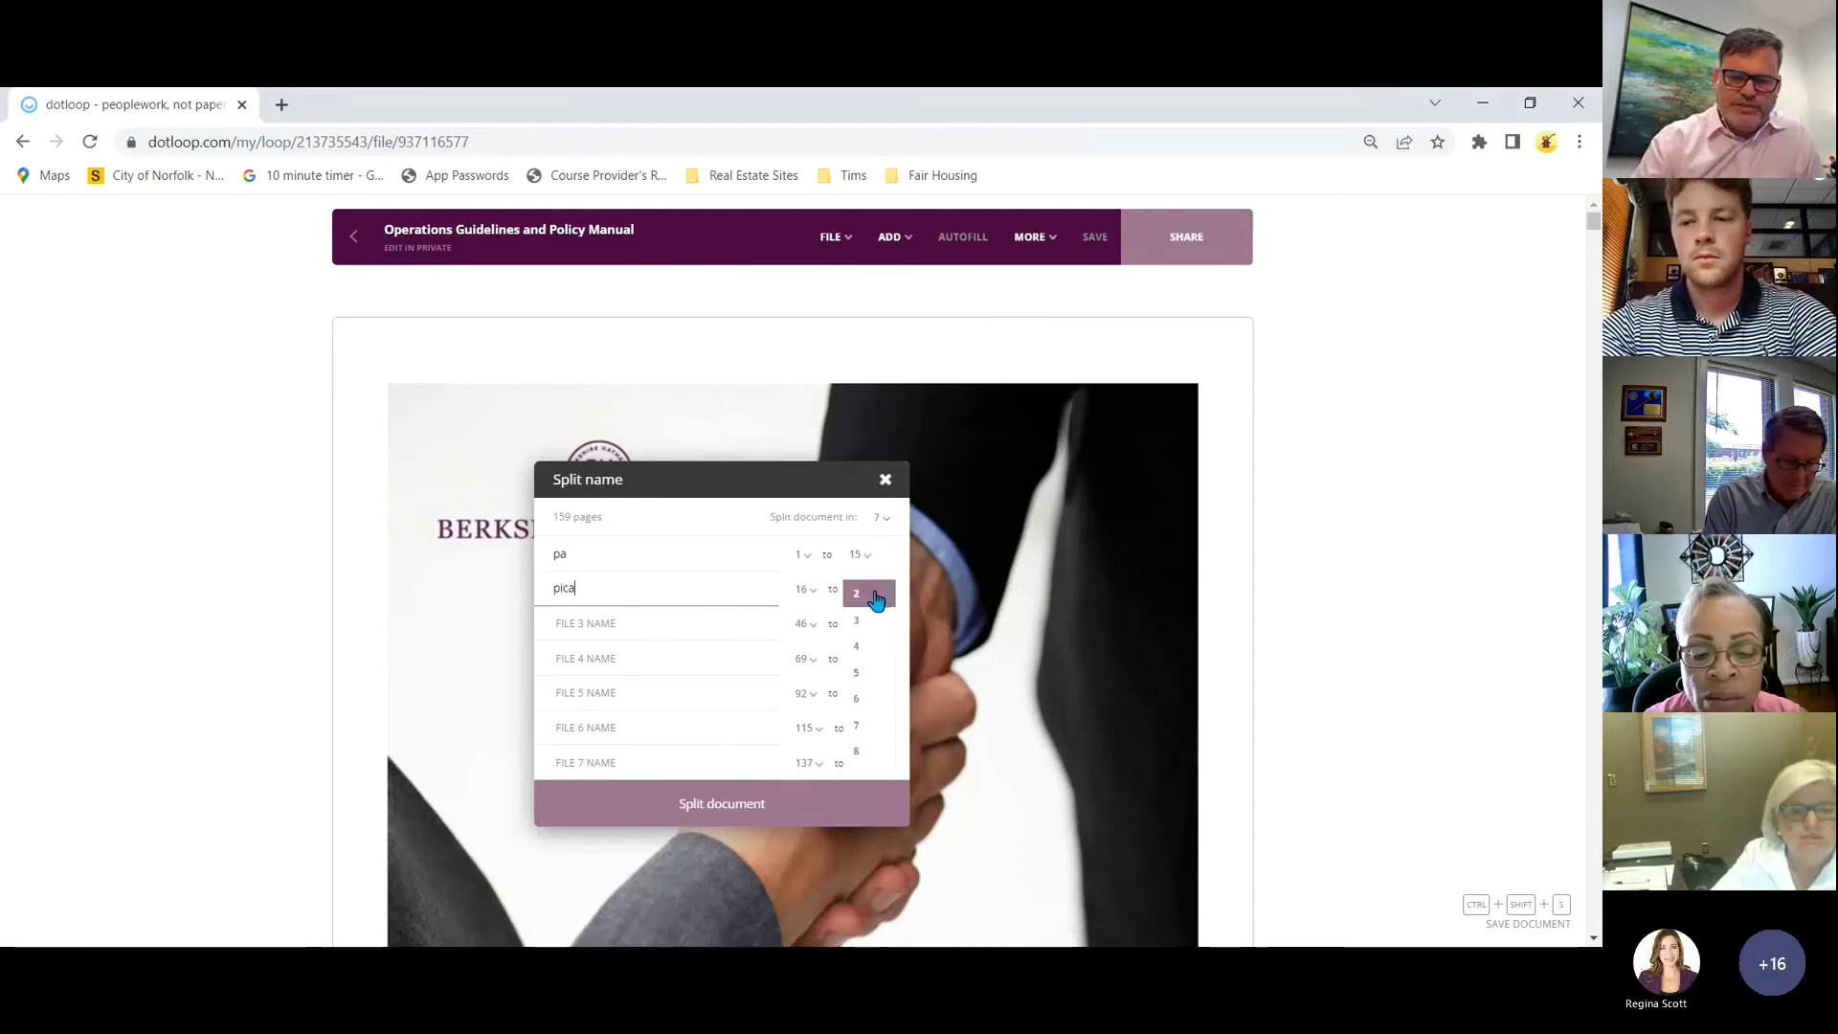
pyautogui.scroll(-5, 870, 708)
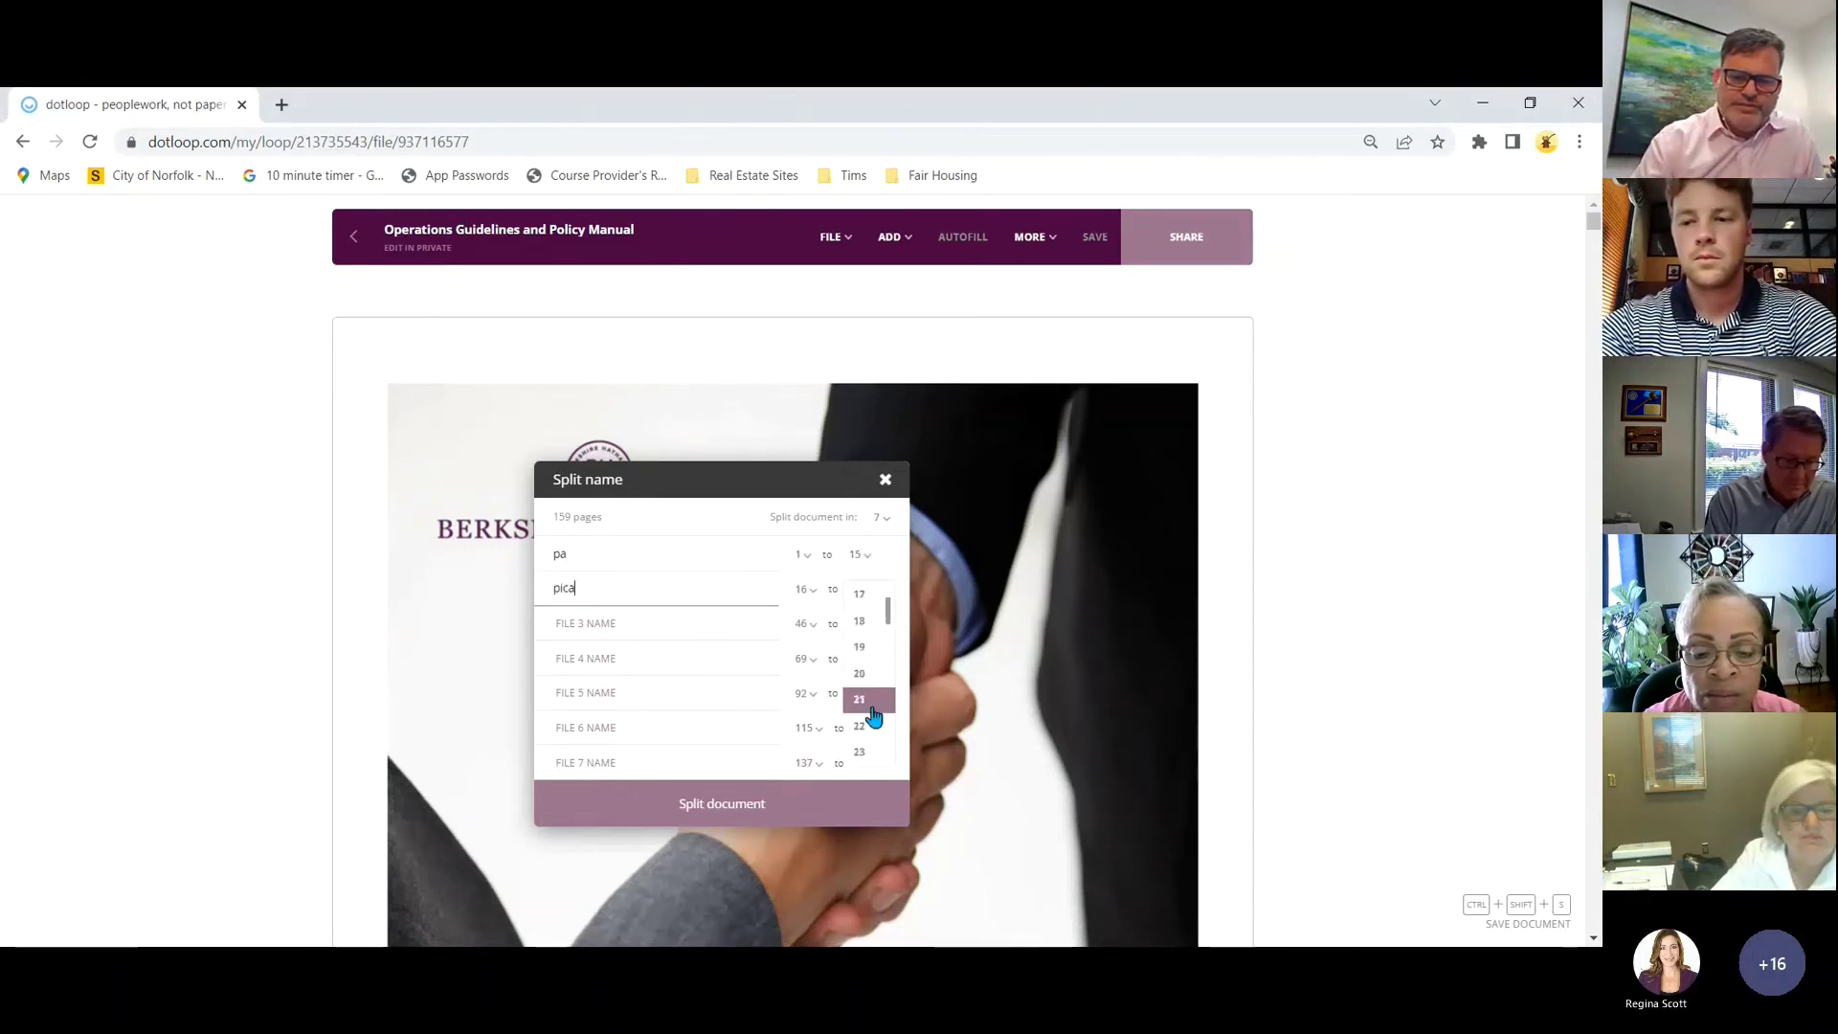
pyautogui.click(861, 621)
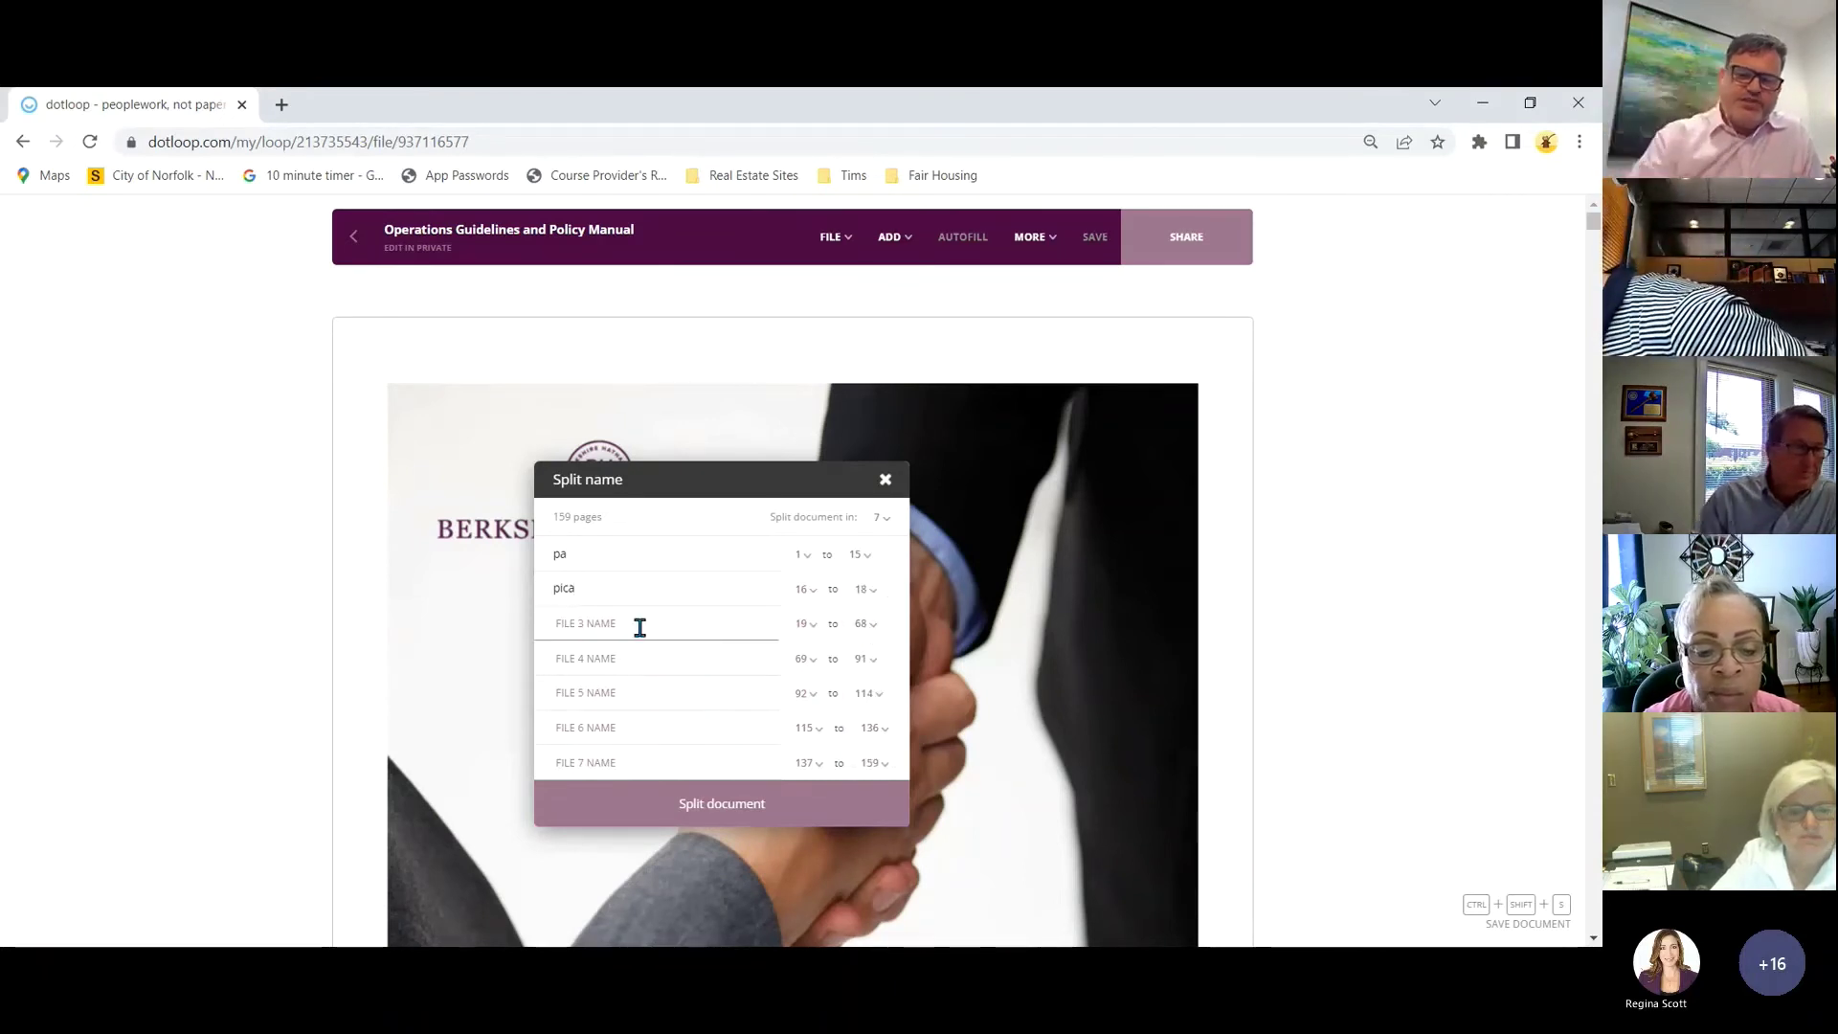
pyautogui.click(722, 804)
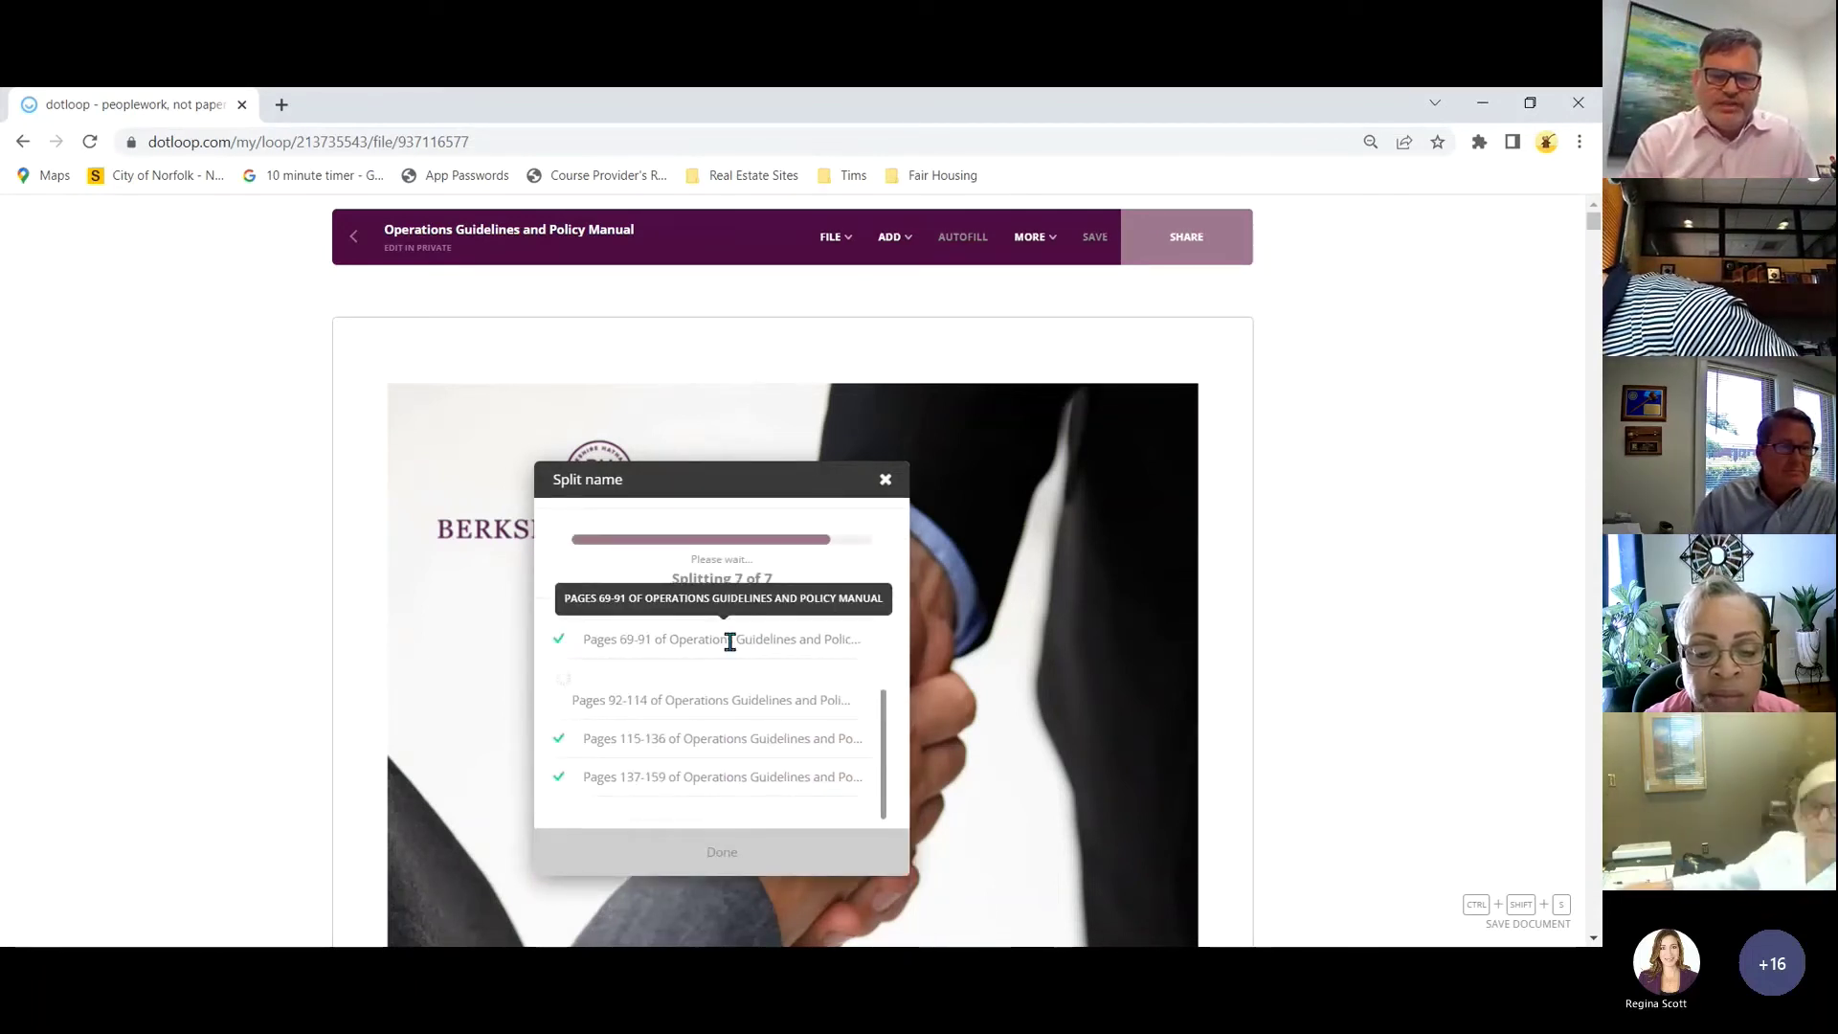
pyautogui.click(725, 855)
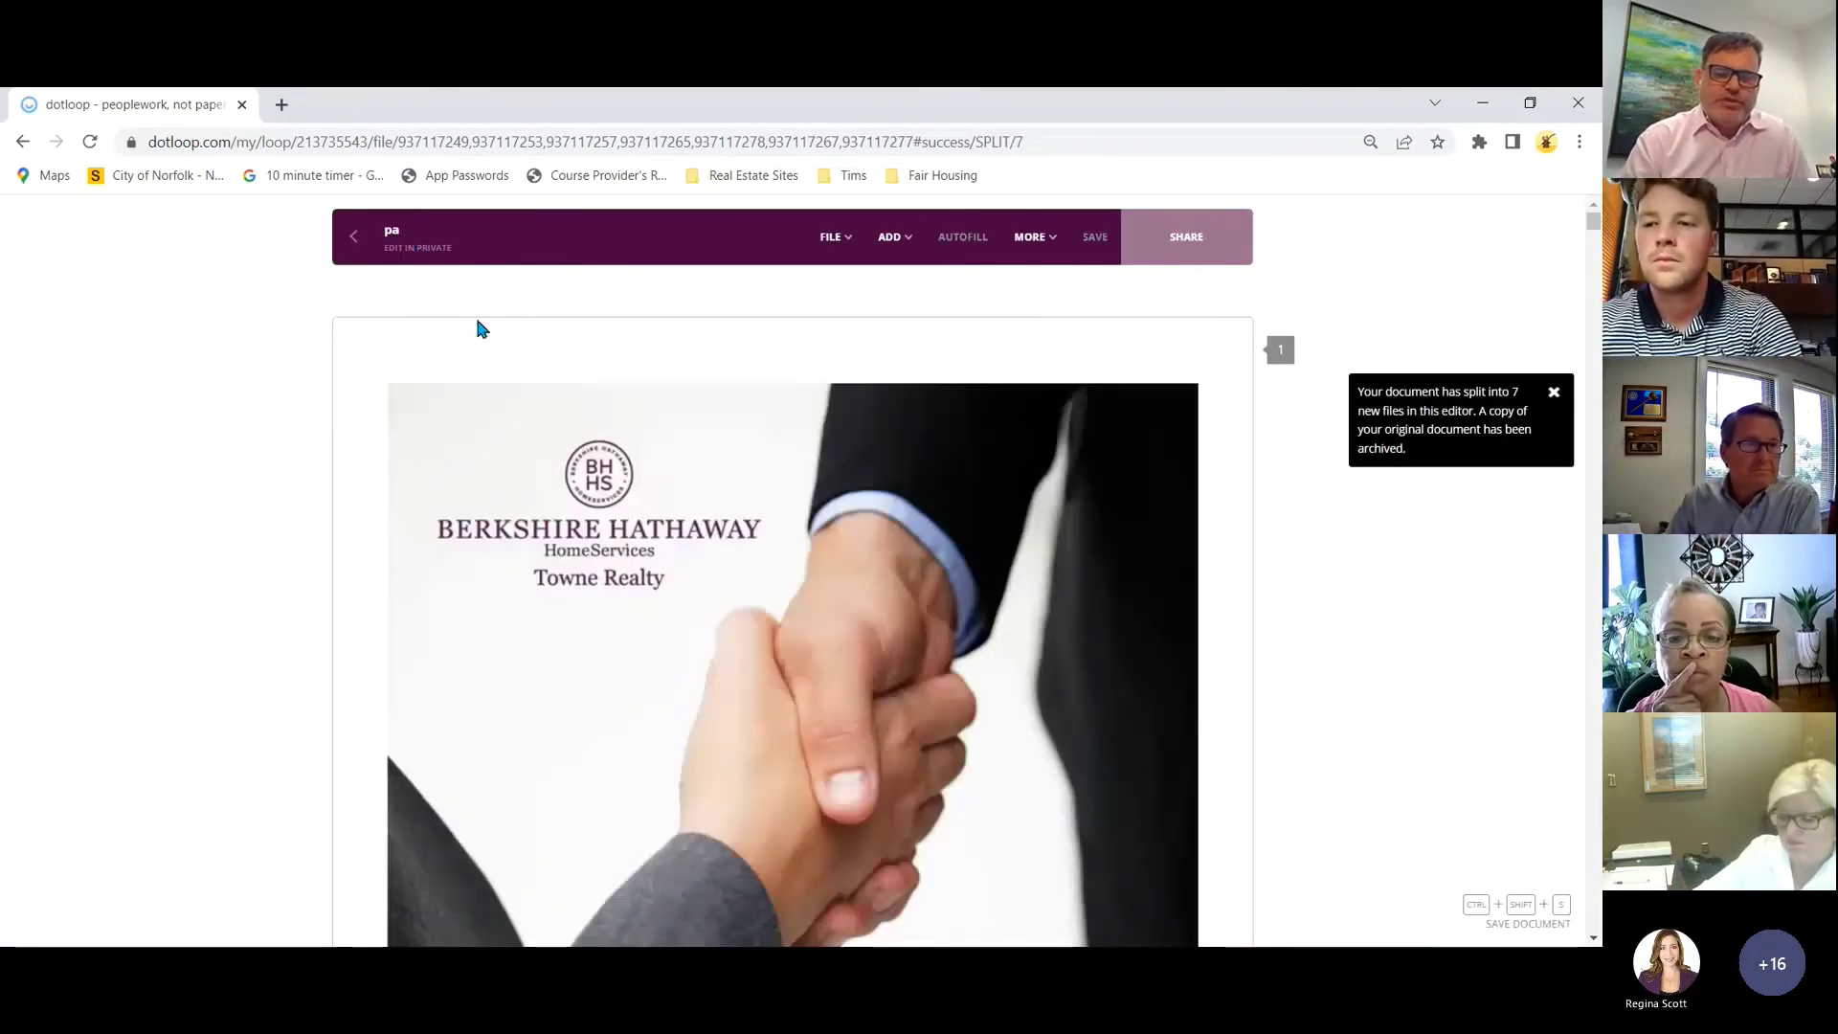
# Step: Scroll through the split 'pa' manual document to review its pages
pyautogui.scroll(-3, 579, 574)
pyautogui.scroll(-2, 579, 571)
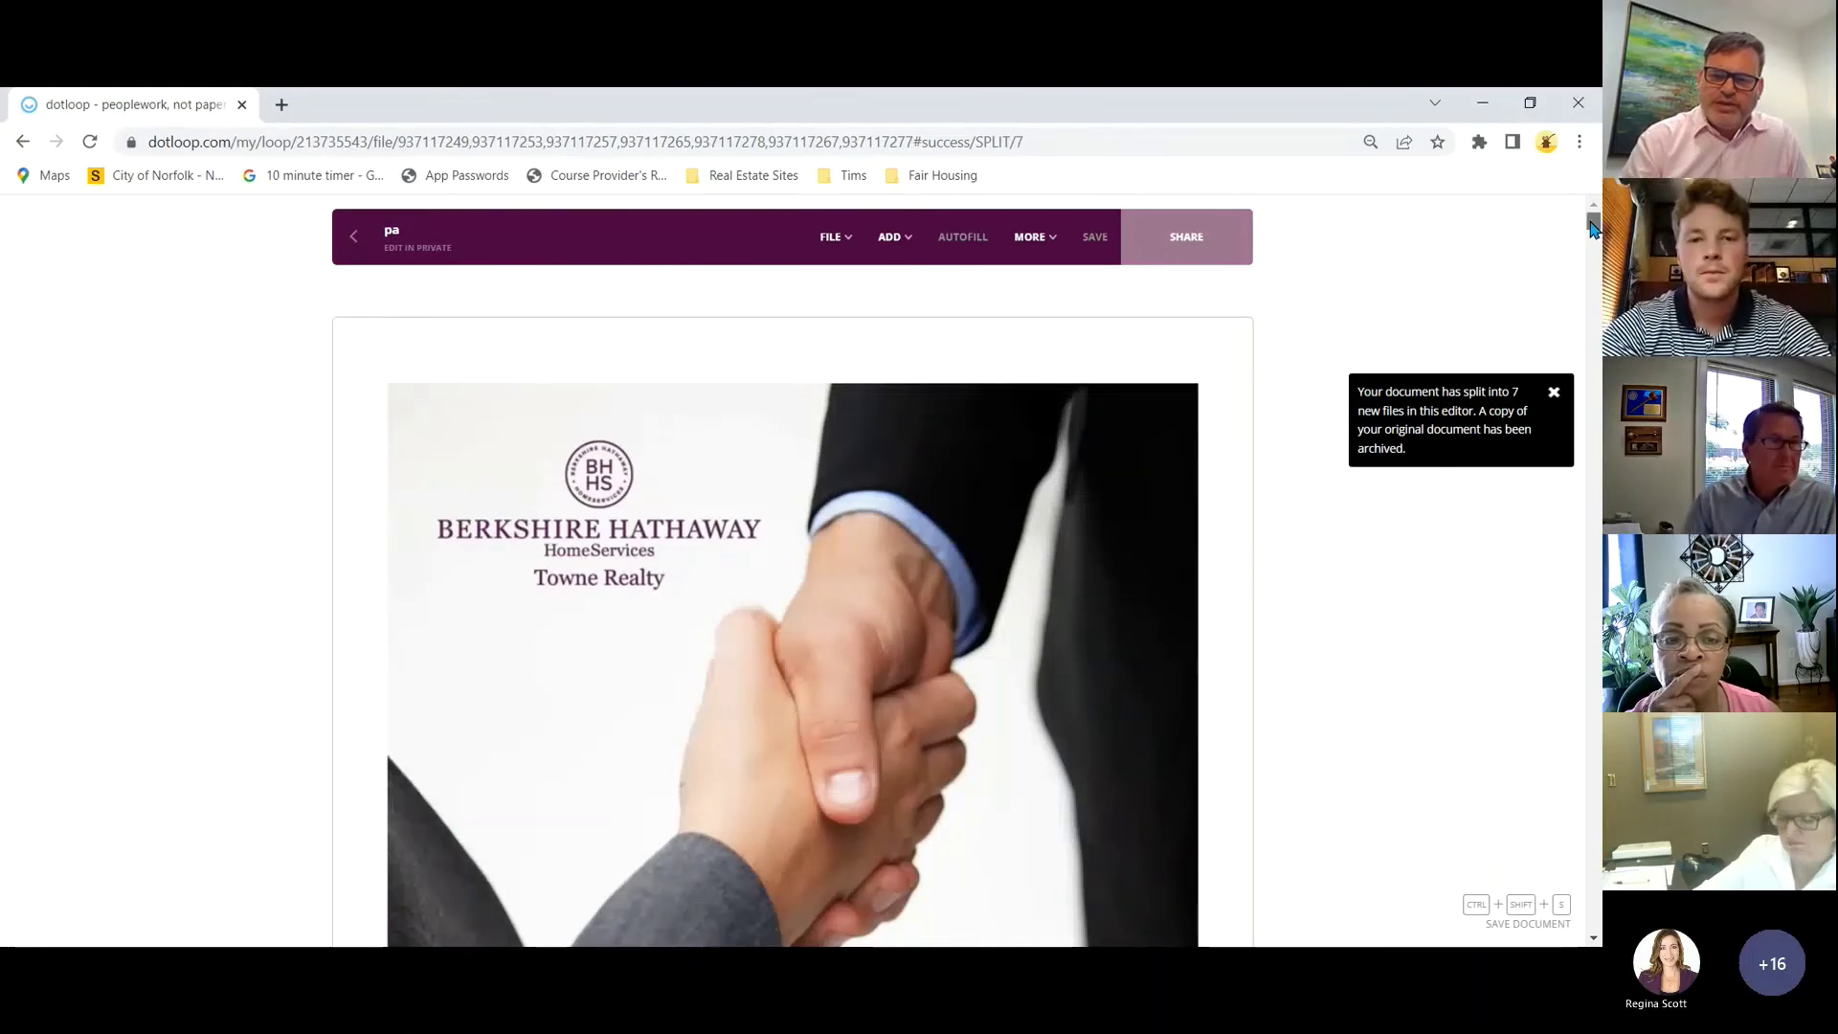
pyautogui.moveTo(1593, 227); pyautogui.dragTo(1592, 299)
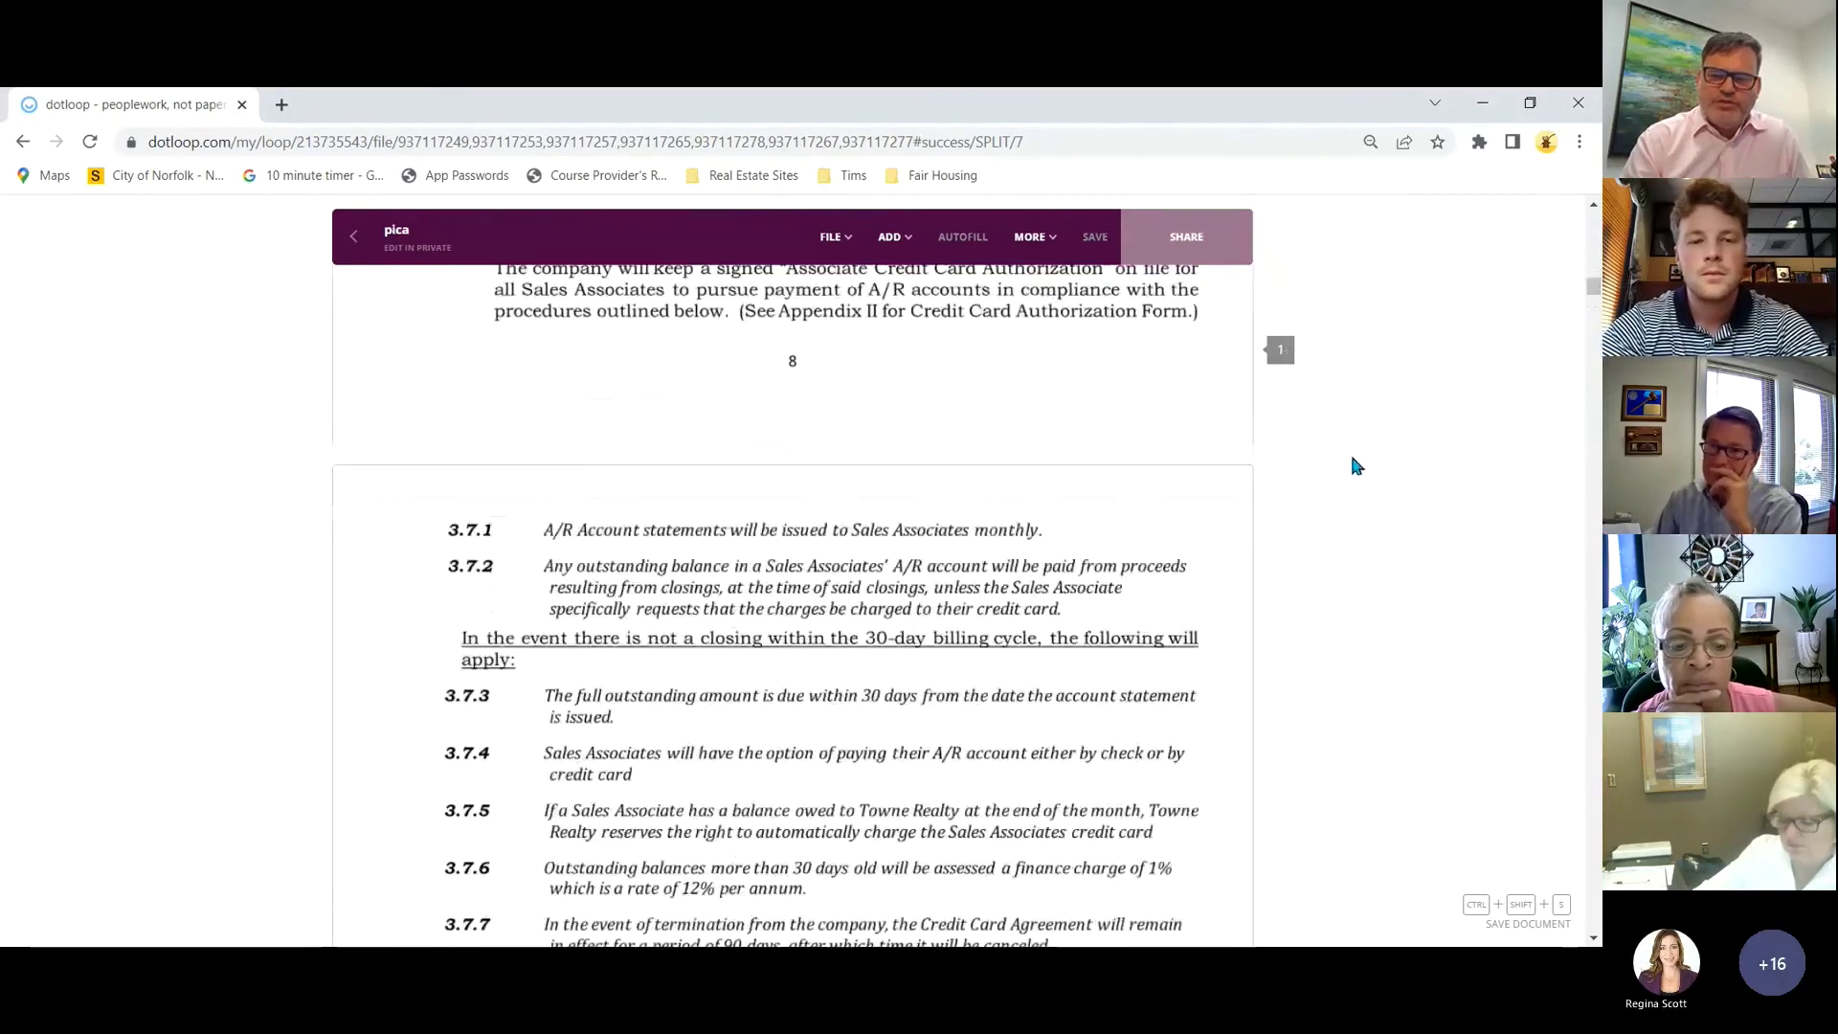
pyautogui.scroll(5, 1349, 451)
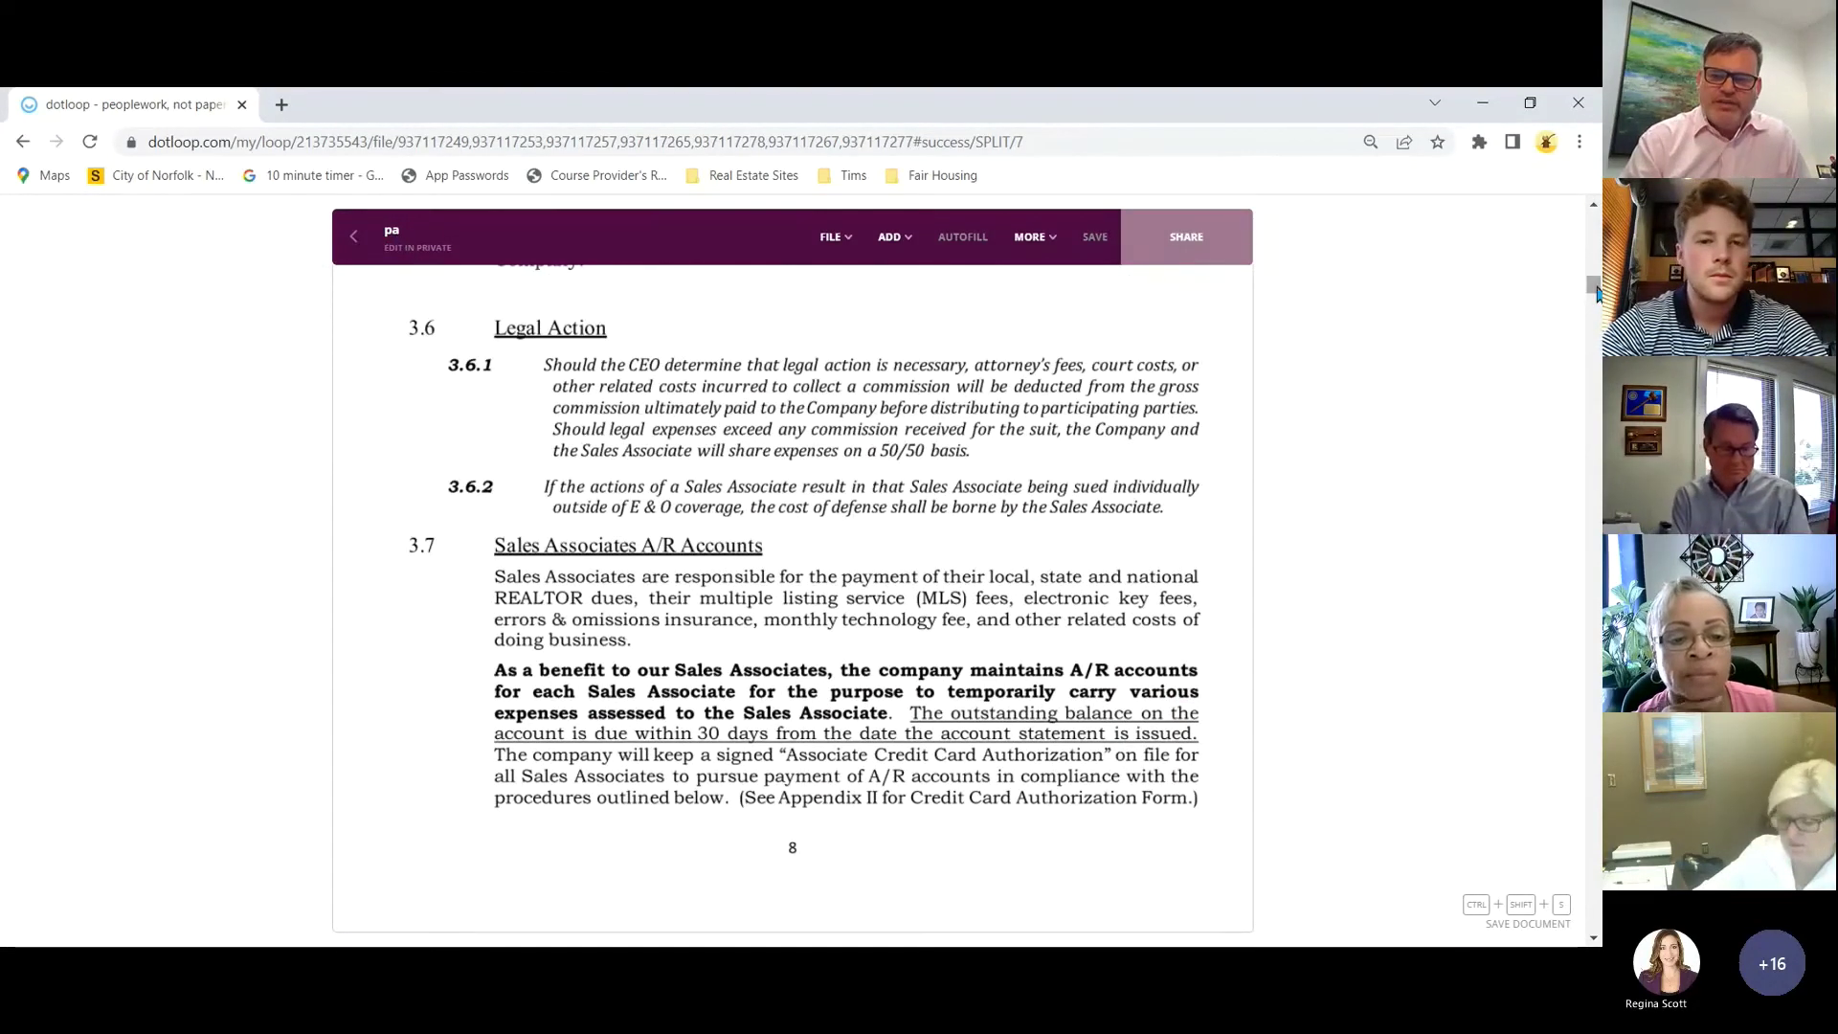
pyautogui.scroll(1, 1596, 292)
pyautogui.scroll(-10, 1595, 292)
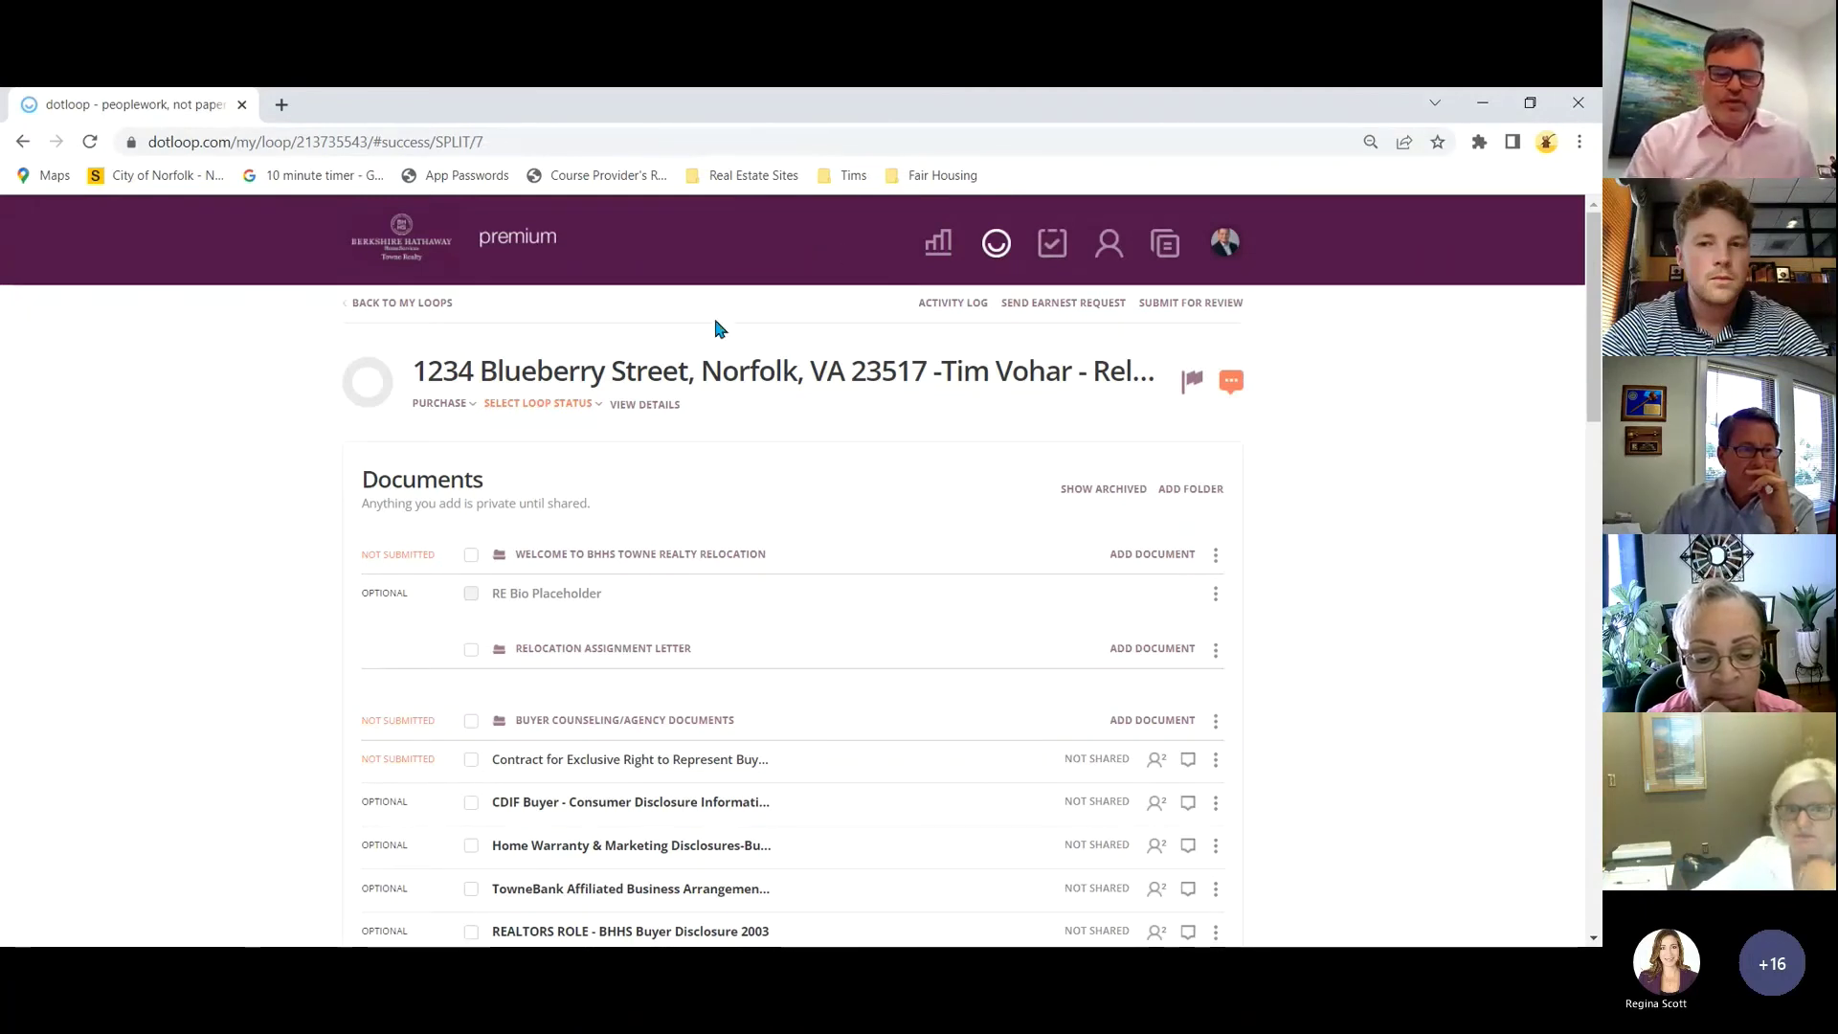
pyautogui.scroll(-2, 797, 367)
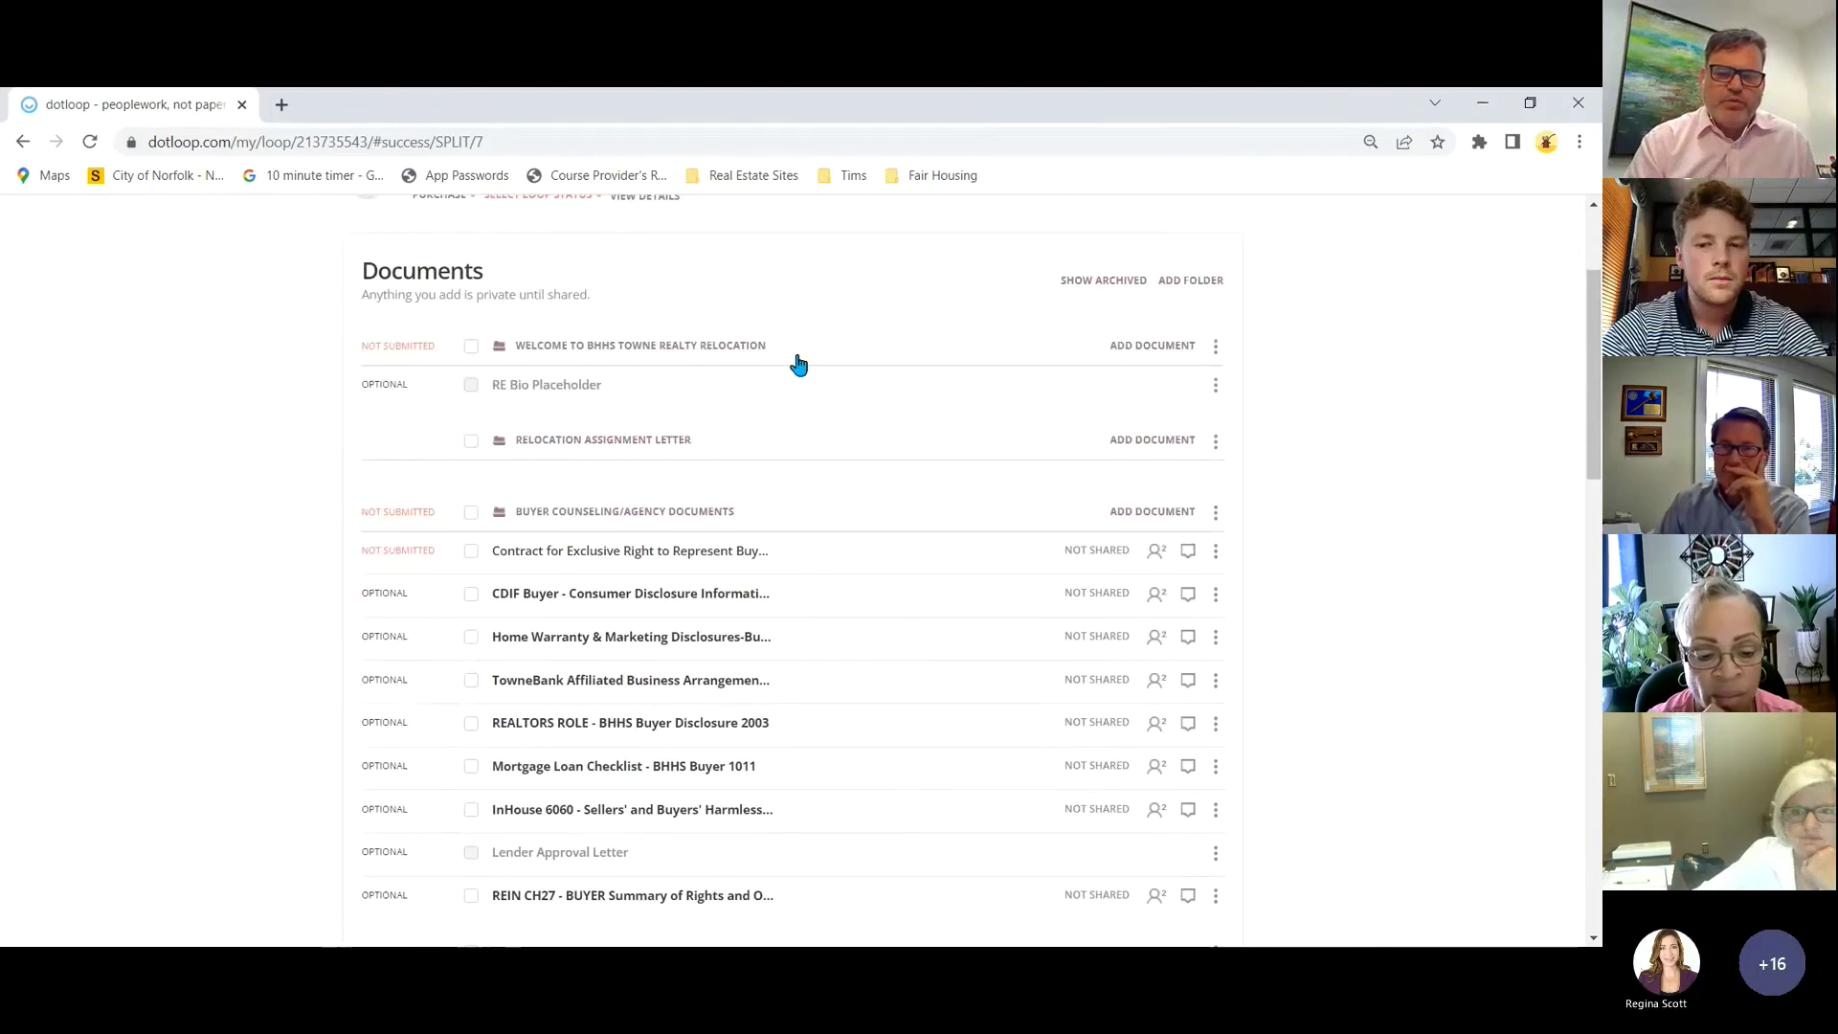
pyautogui.scroll(-1, 796, 345)
pyautogui.scroll(-1, 800, 307)
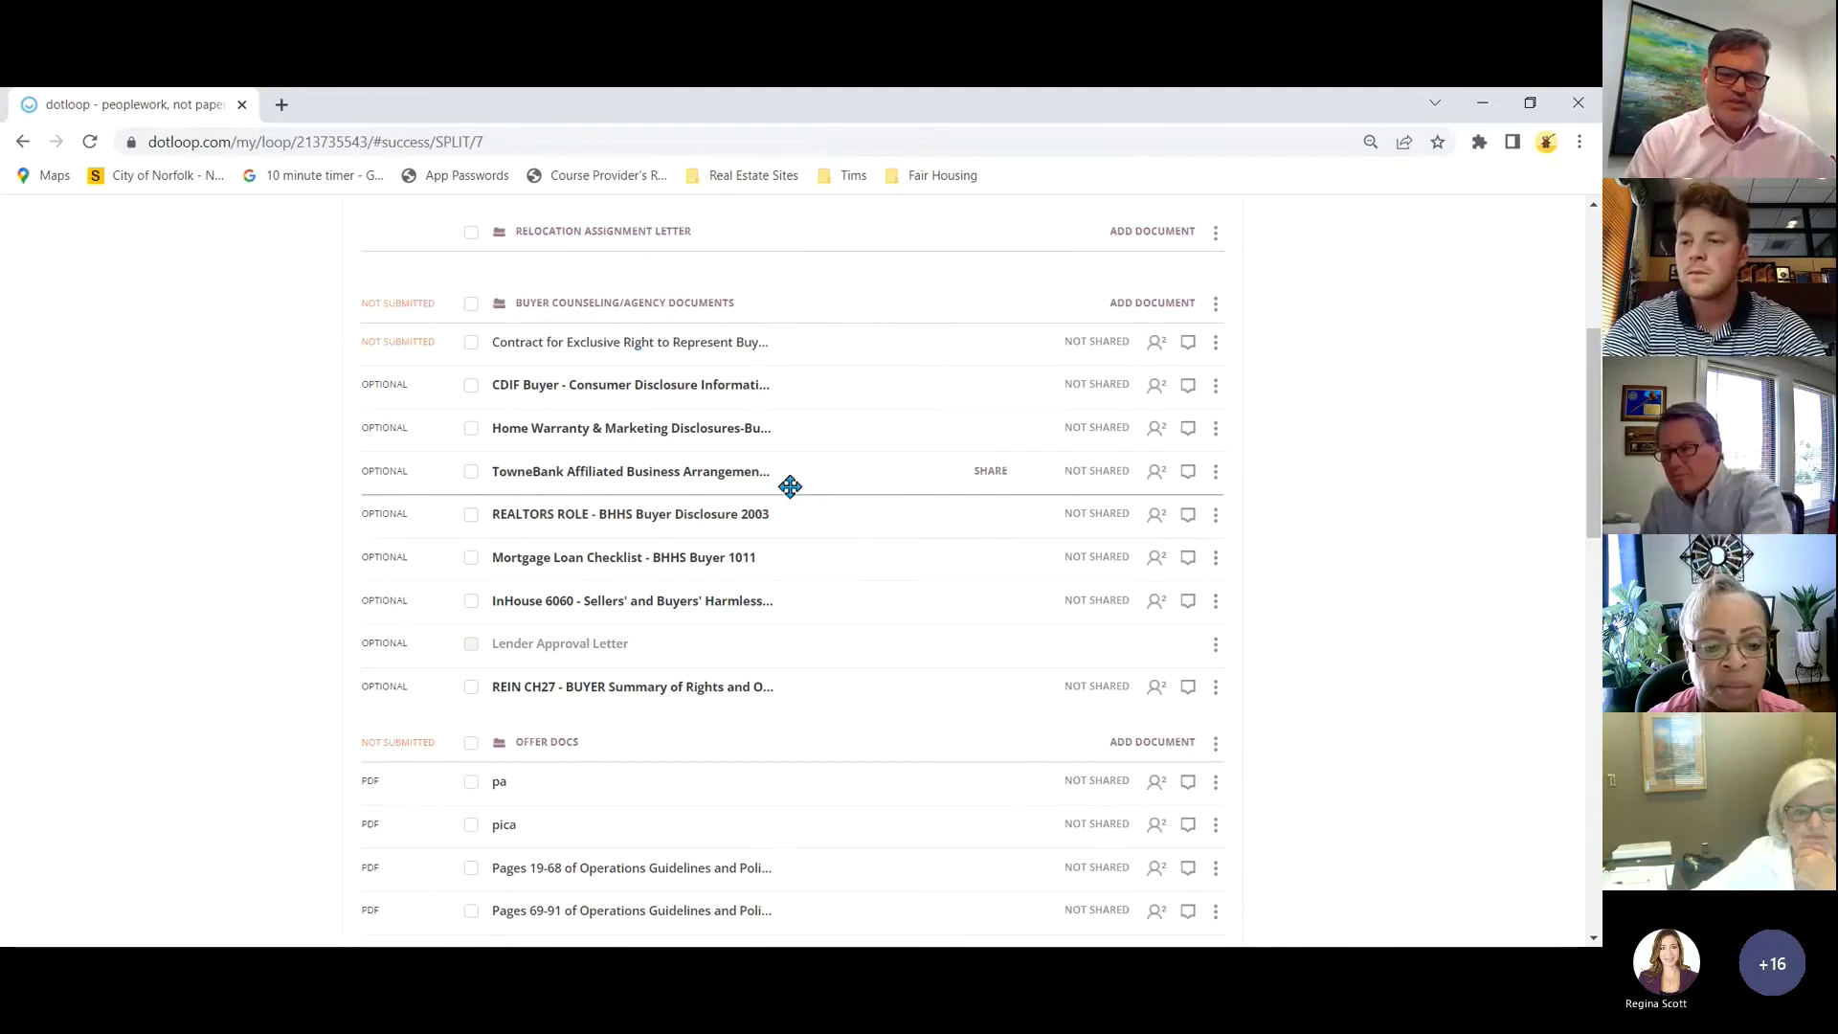
pyautogui.scroll(-1, 675, 392)
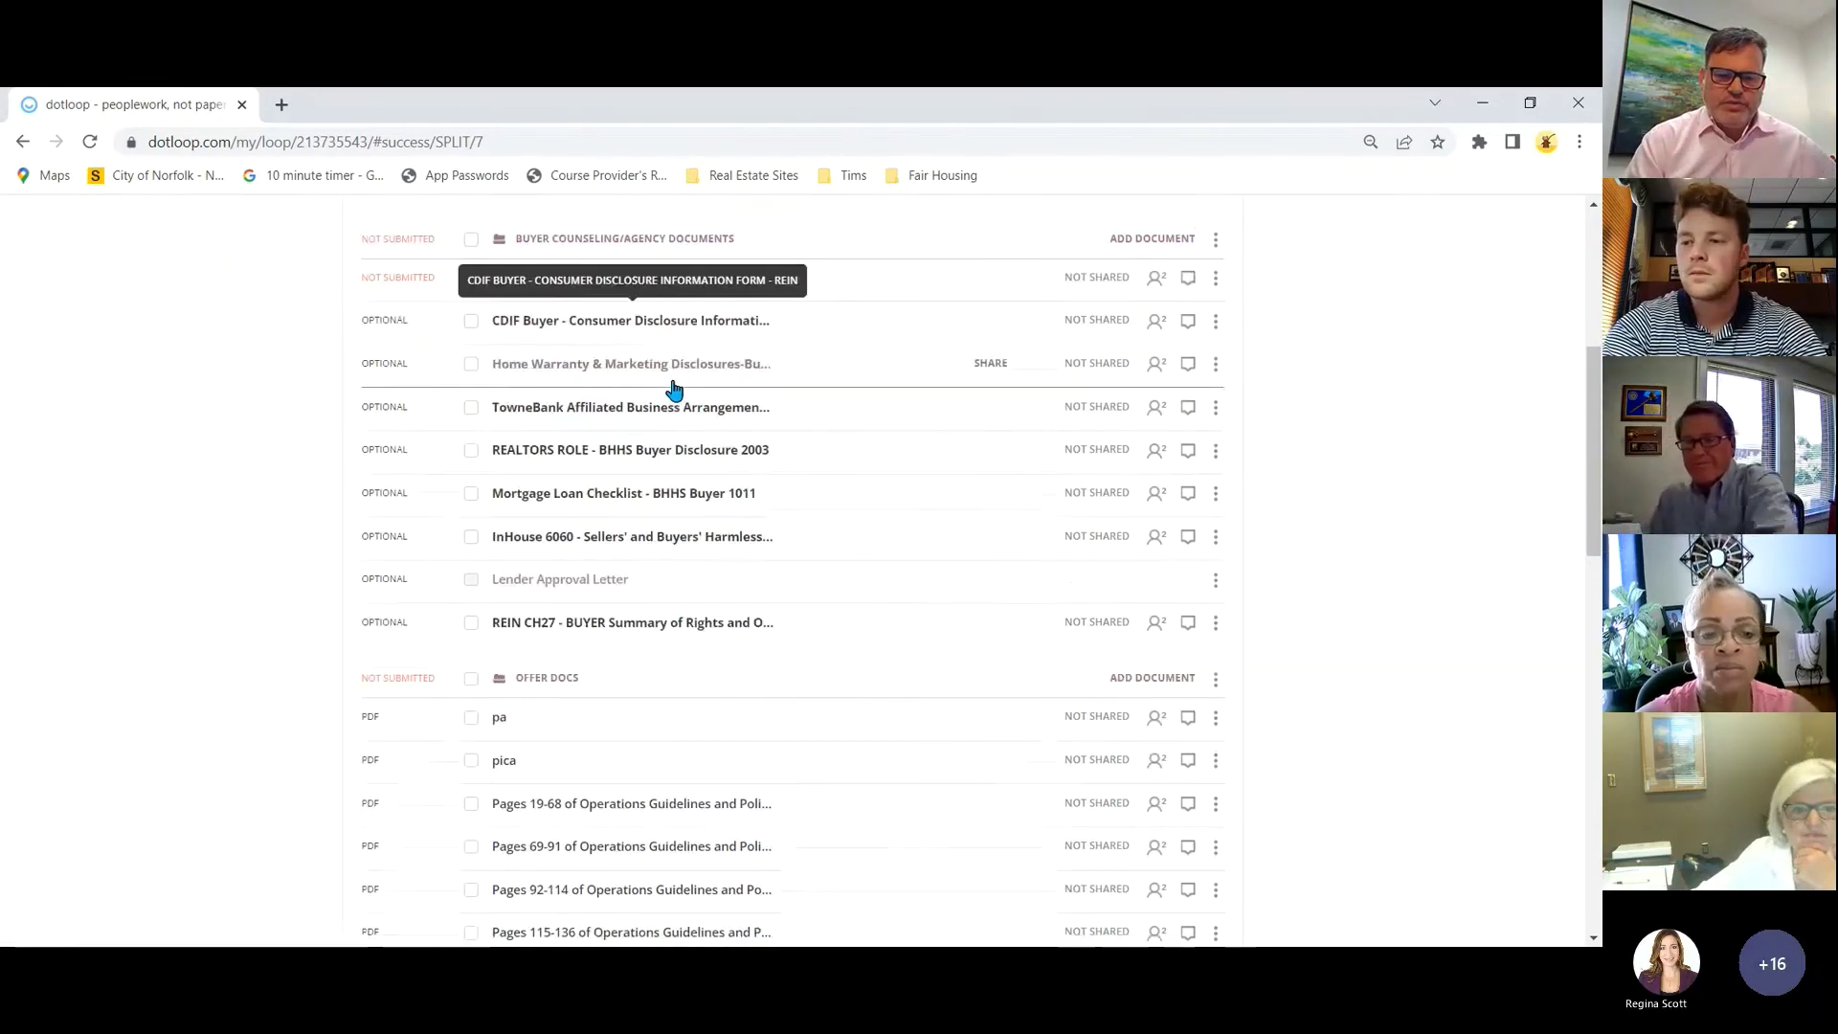
pyautogui.scroll(-1, 673, 388)
pyautogui.scroll(-7, 673, 391)
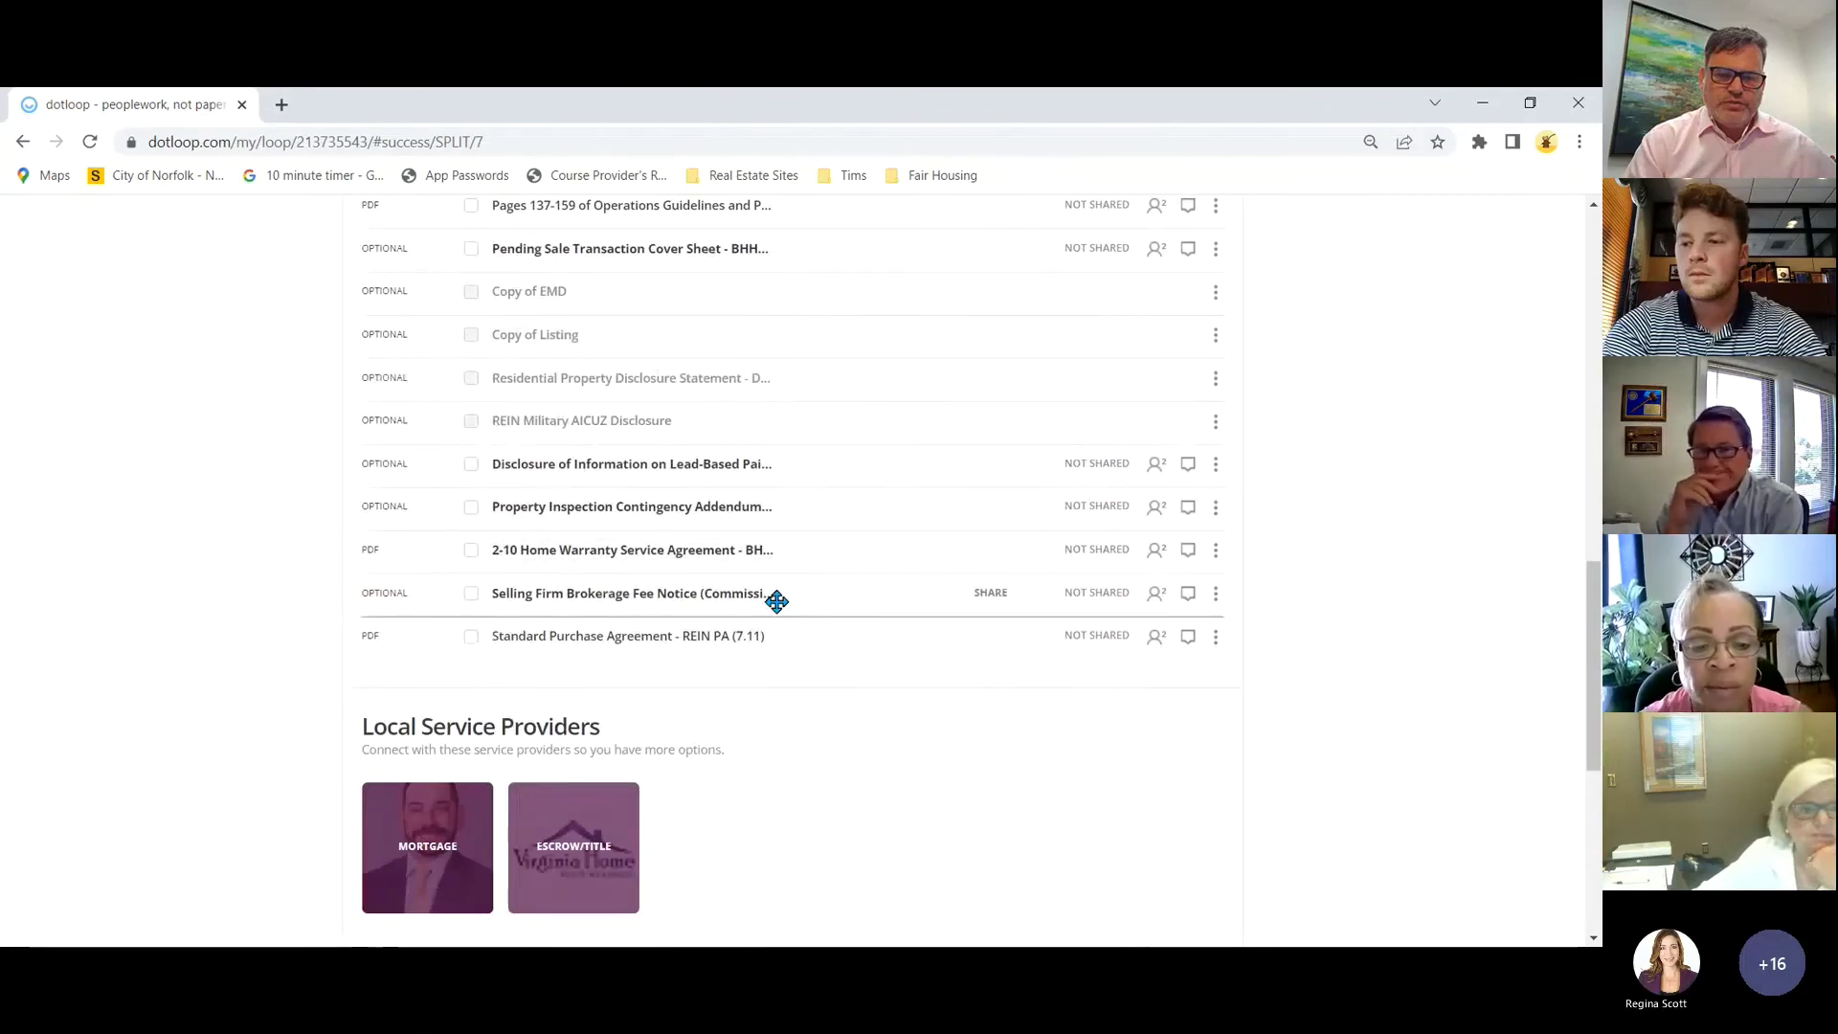
pyautogui.scroll(3, 777, 601)
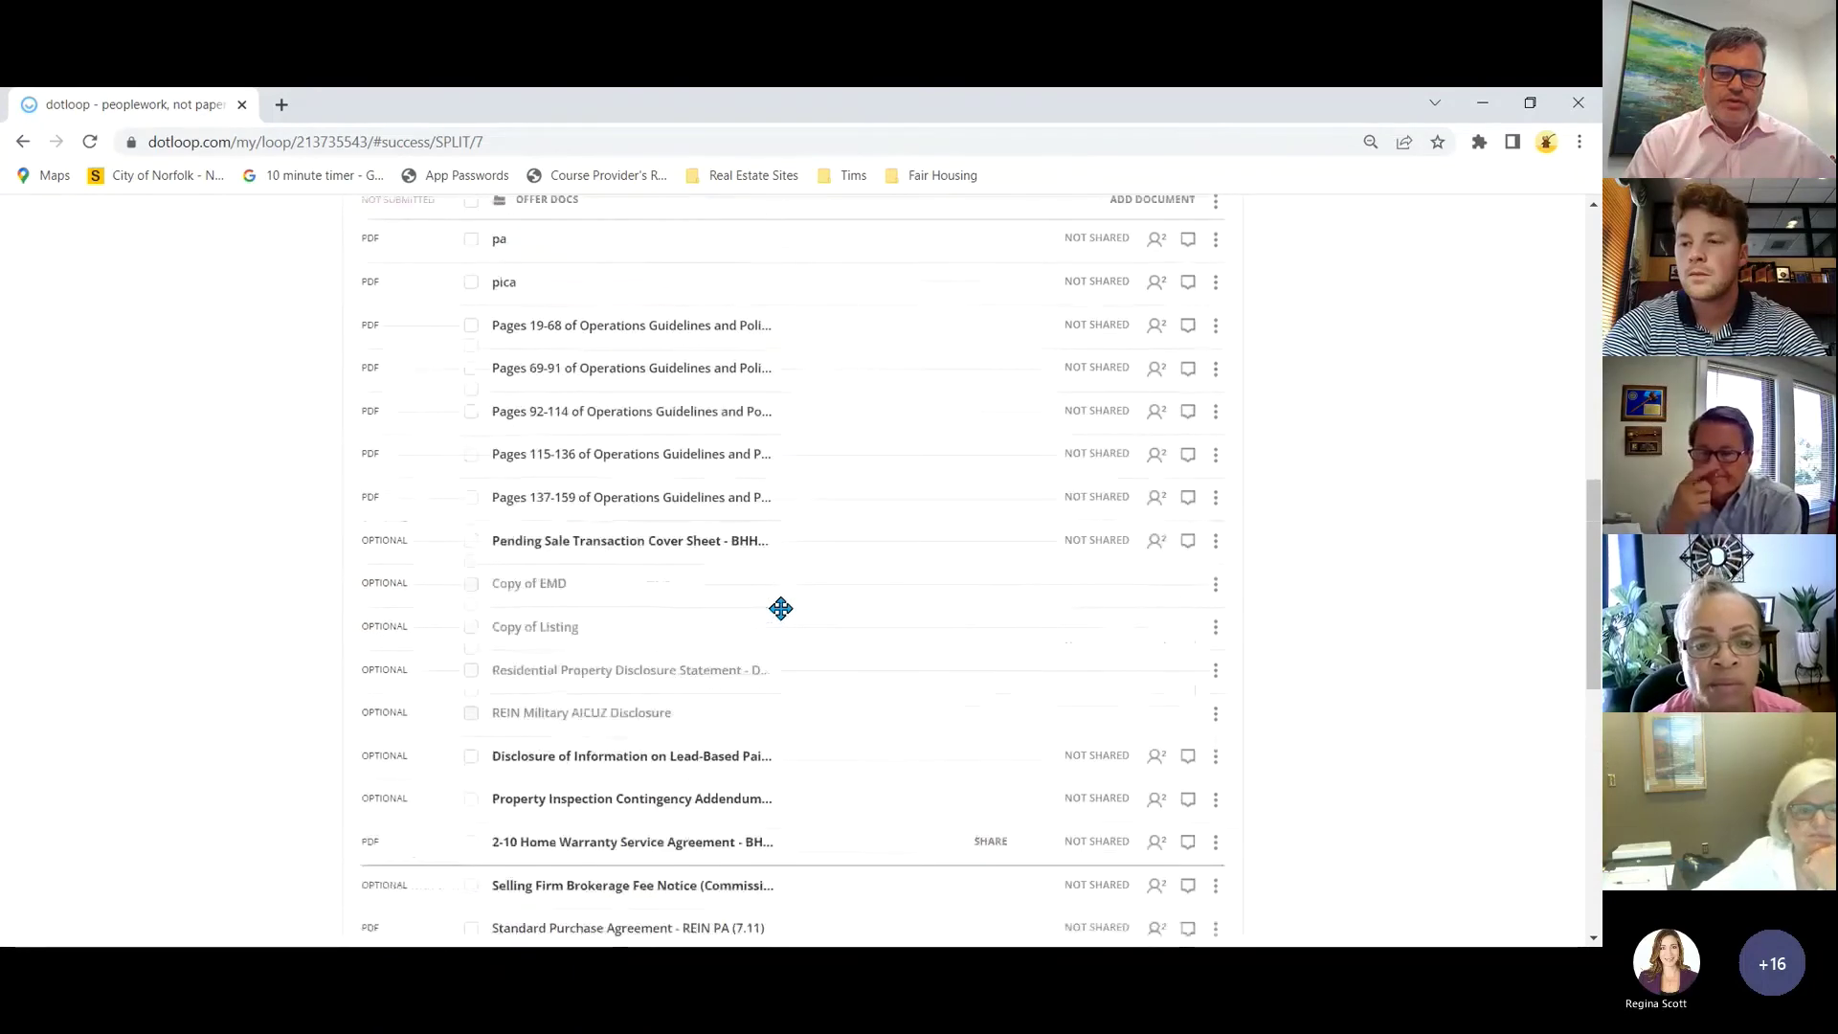
pyautogui.scroll(3, 734, 522)
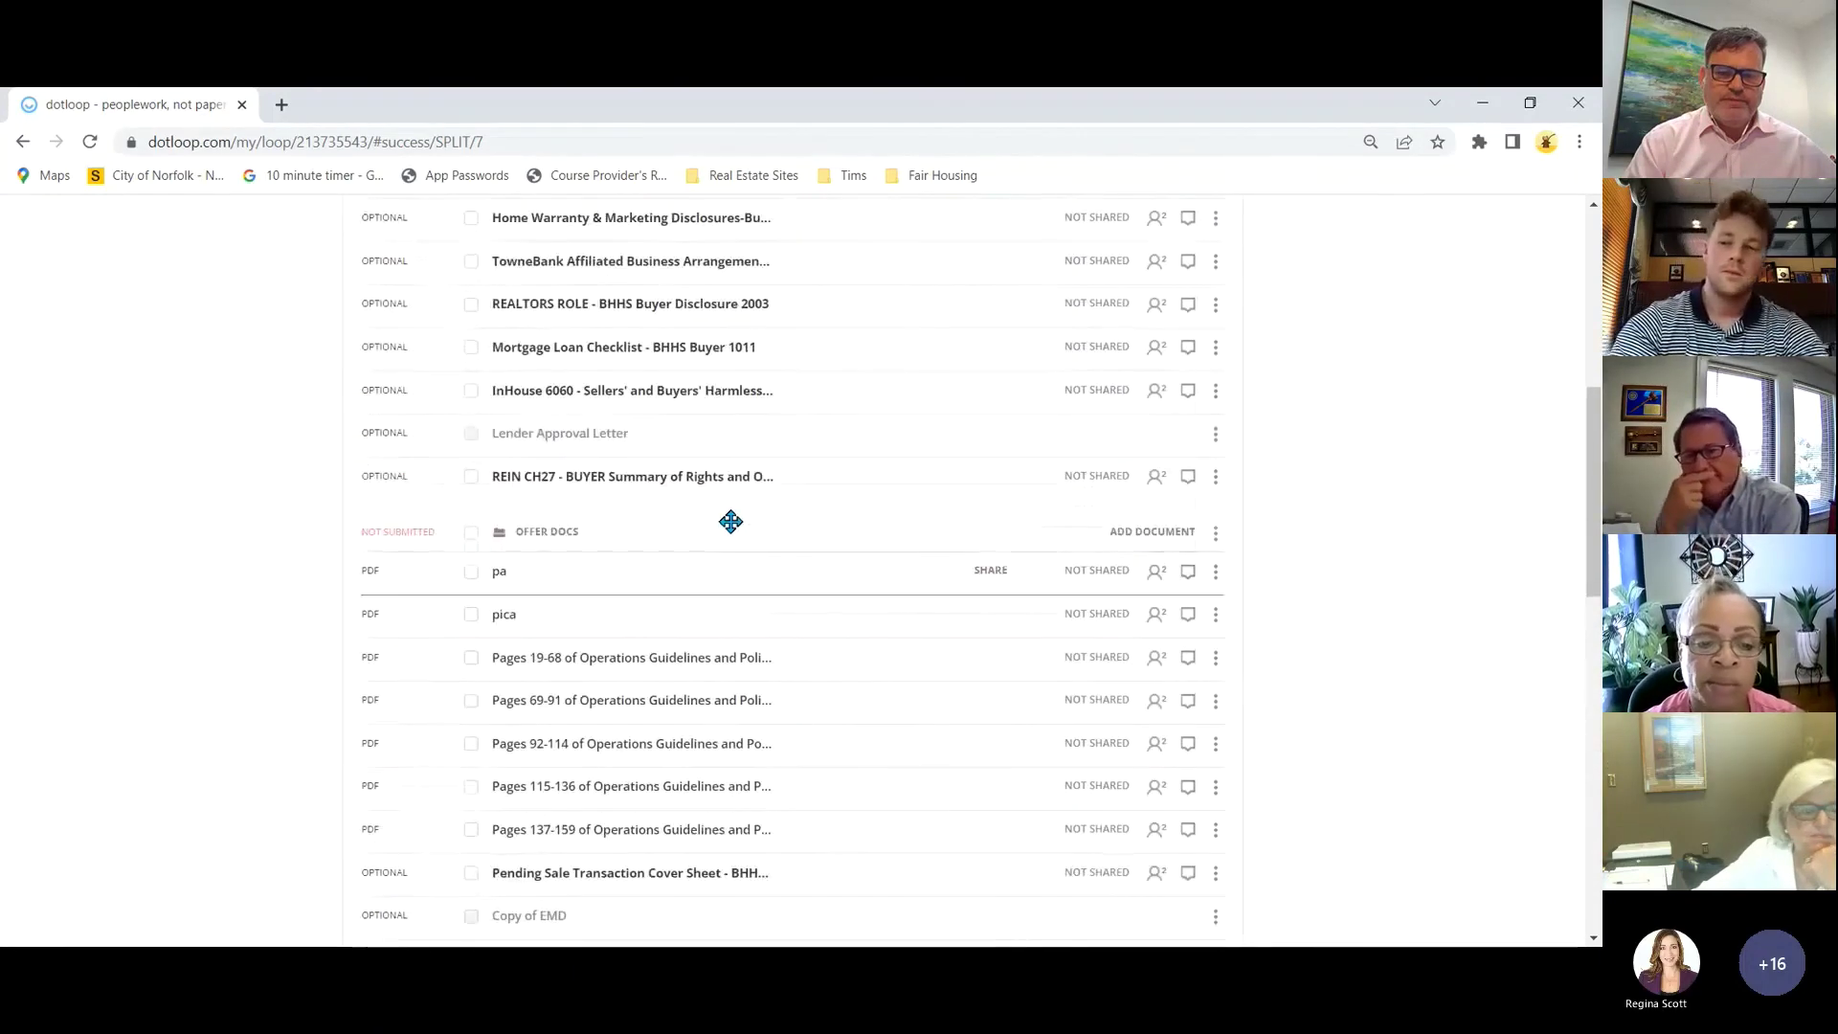
pyautogui.scroll(3, 730, 521)
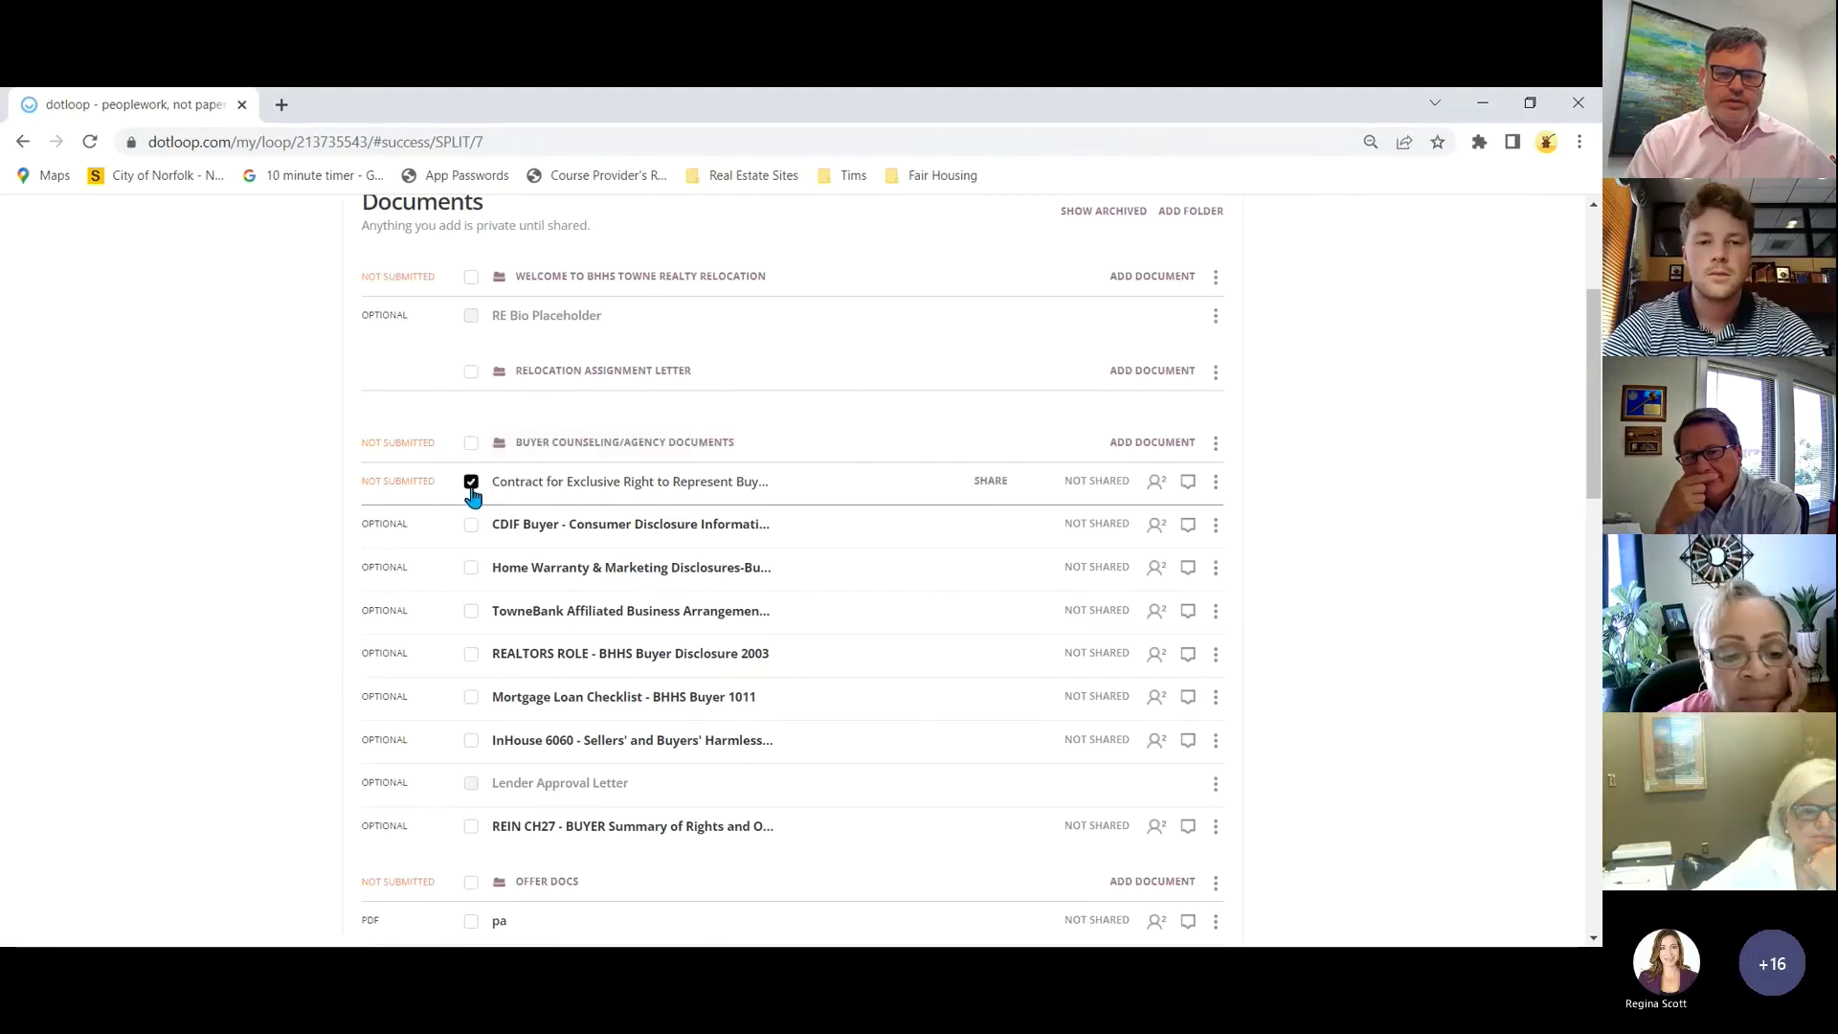
# Step: Open the Contract for Exclusive Right to Represent Buyer and dismiss Autofill without applying roles
pyautogui.click(910, 210)
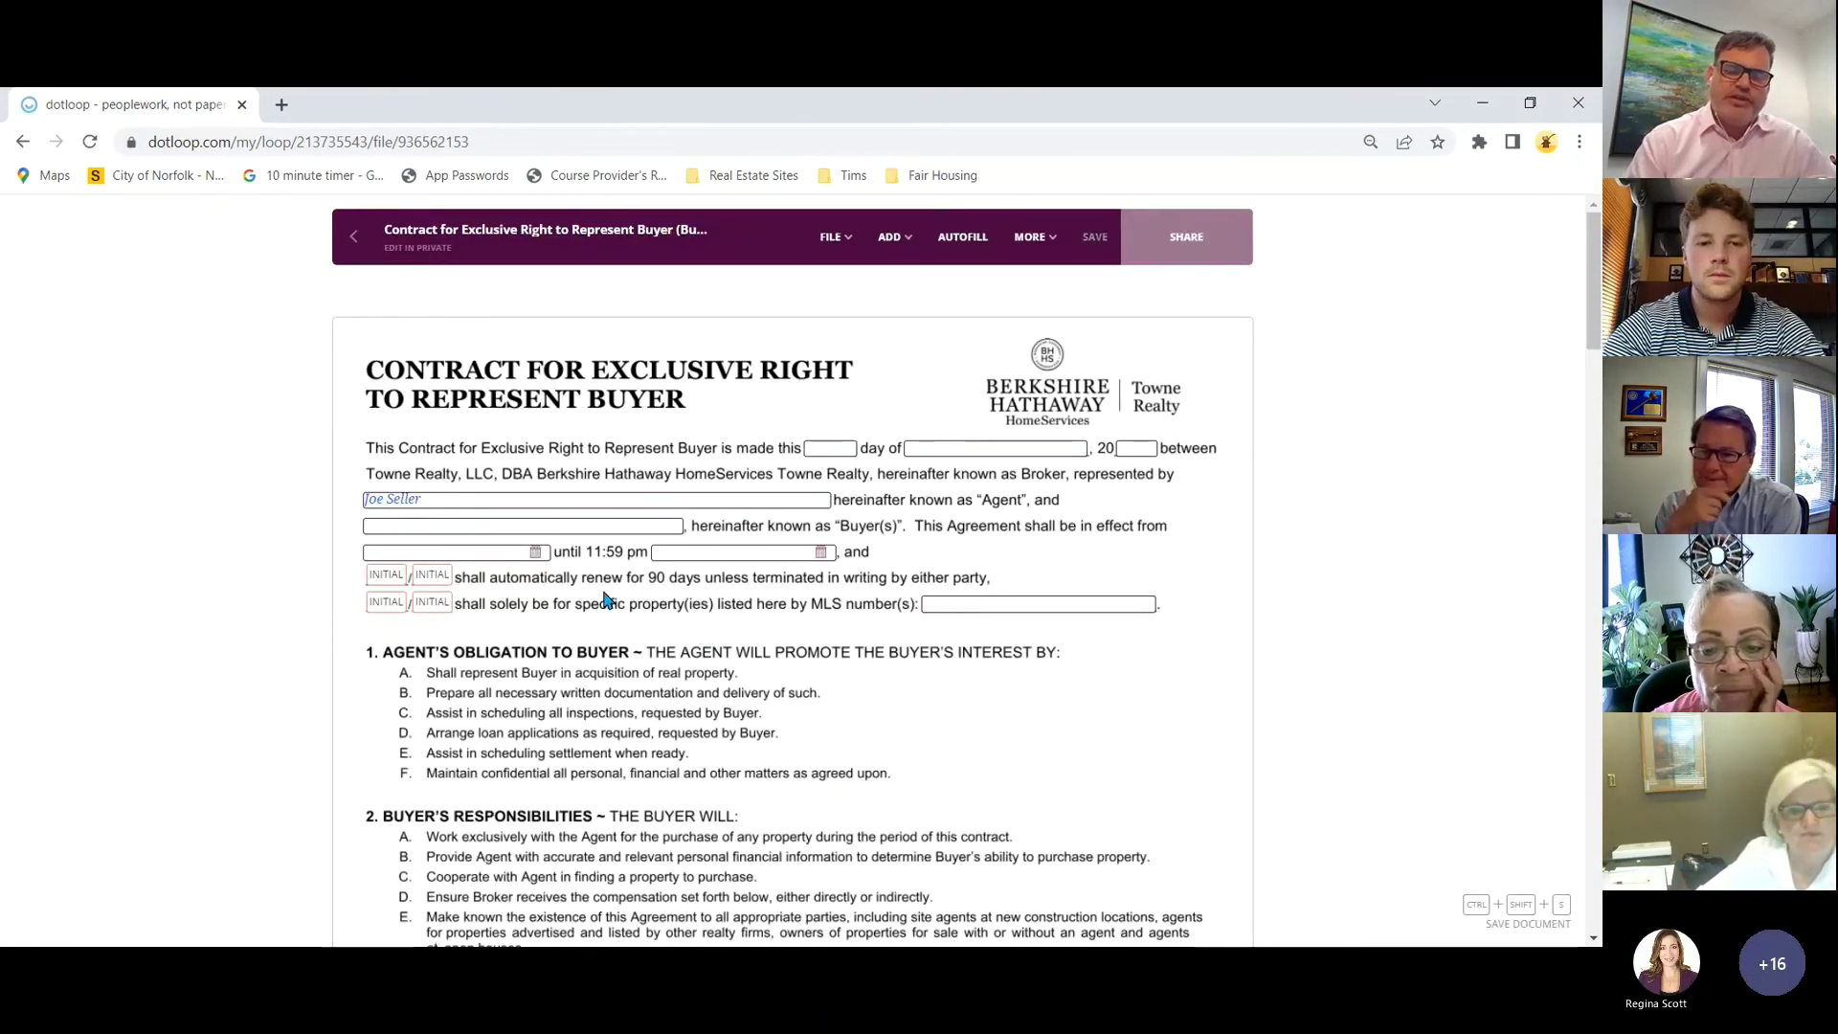
pyautogui.click(969, 244)
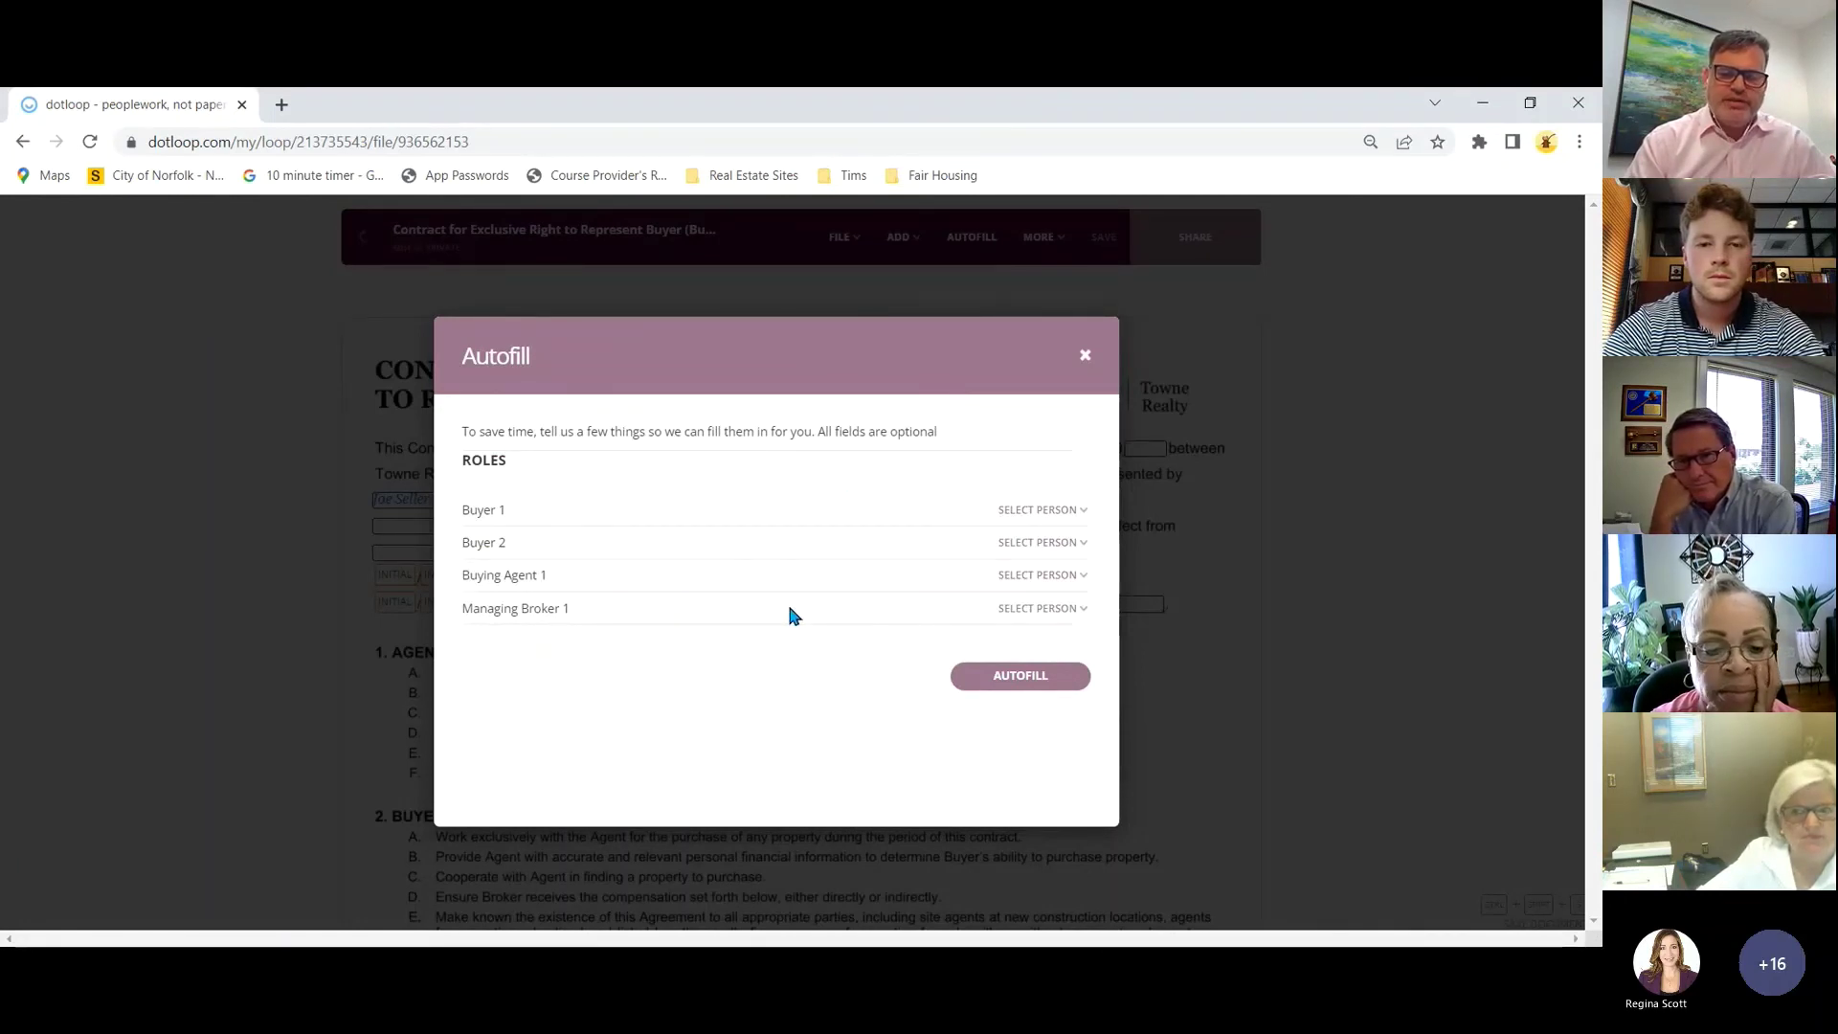
pyautogui.click(1087, 357)
# Step: Enter the buyer's name plus ', Managing Member' in the signature page's Buyer Name (Print) field
pyautogui.scroll(-2, 1067, 381)
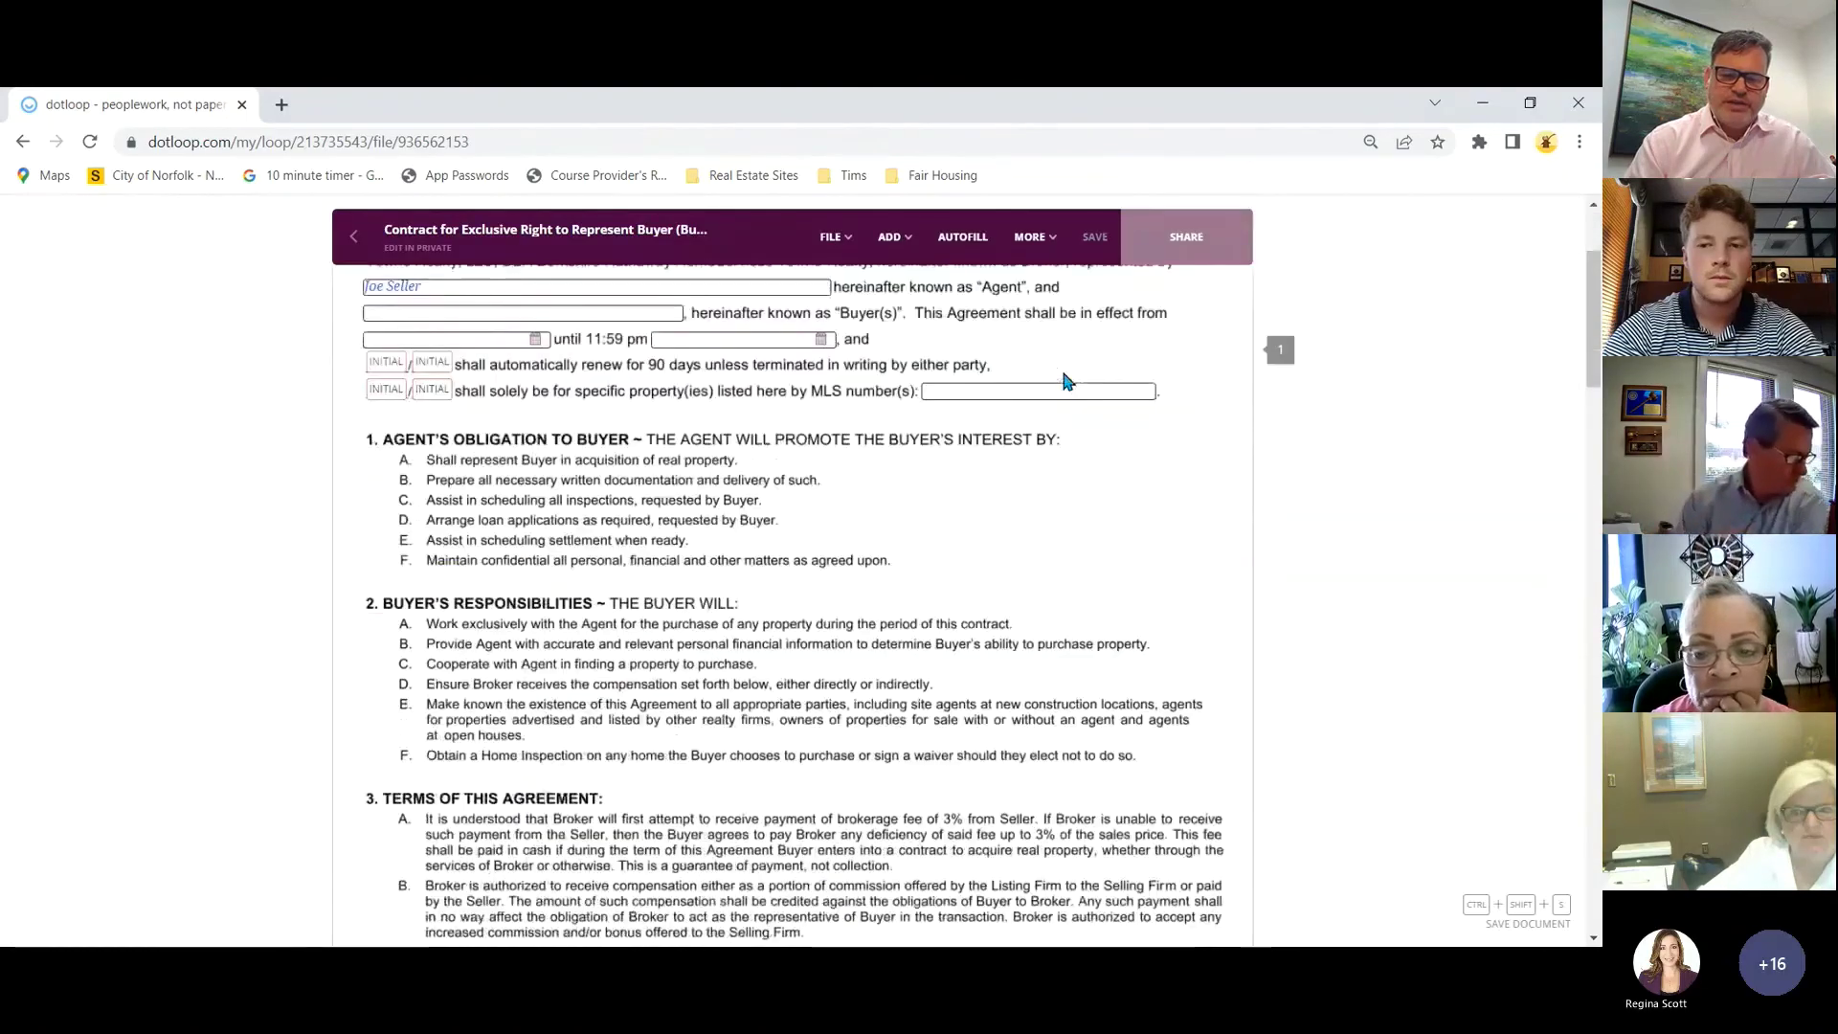
pyautogui.scroll(-20, 1067, 381)
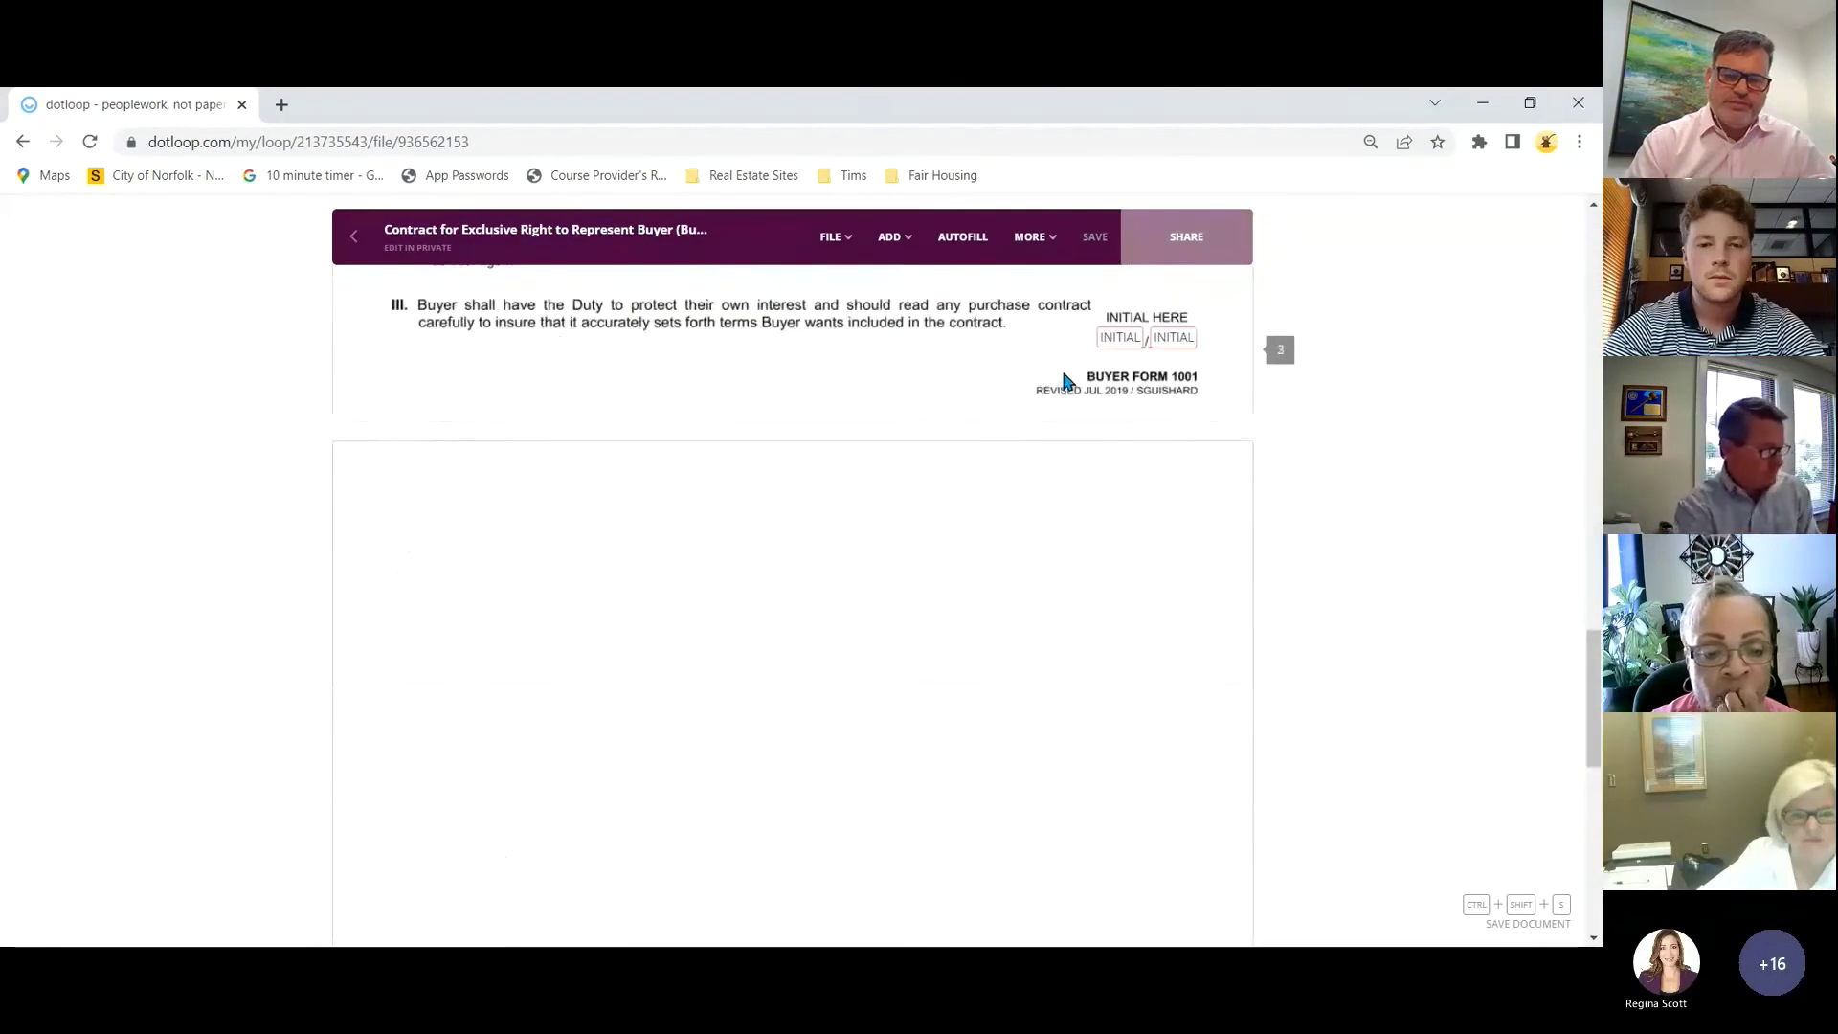
pyautogui.scroll(-8, 1067, 381)
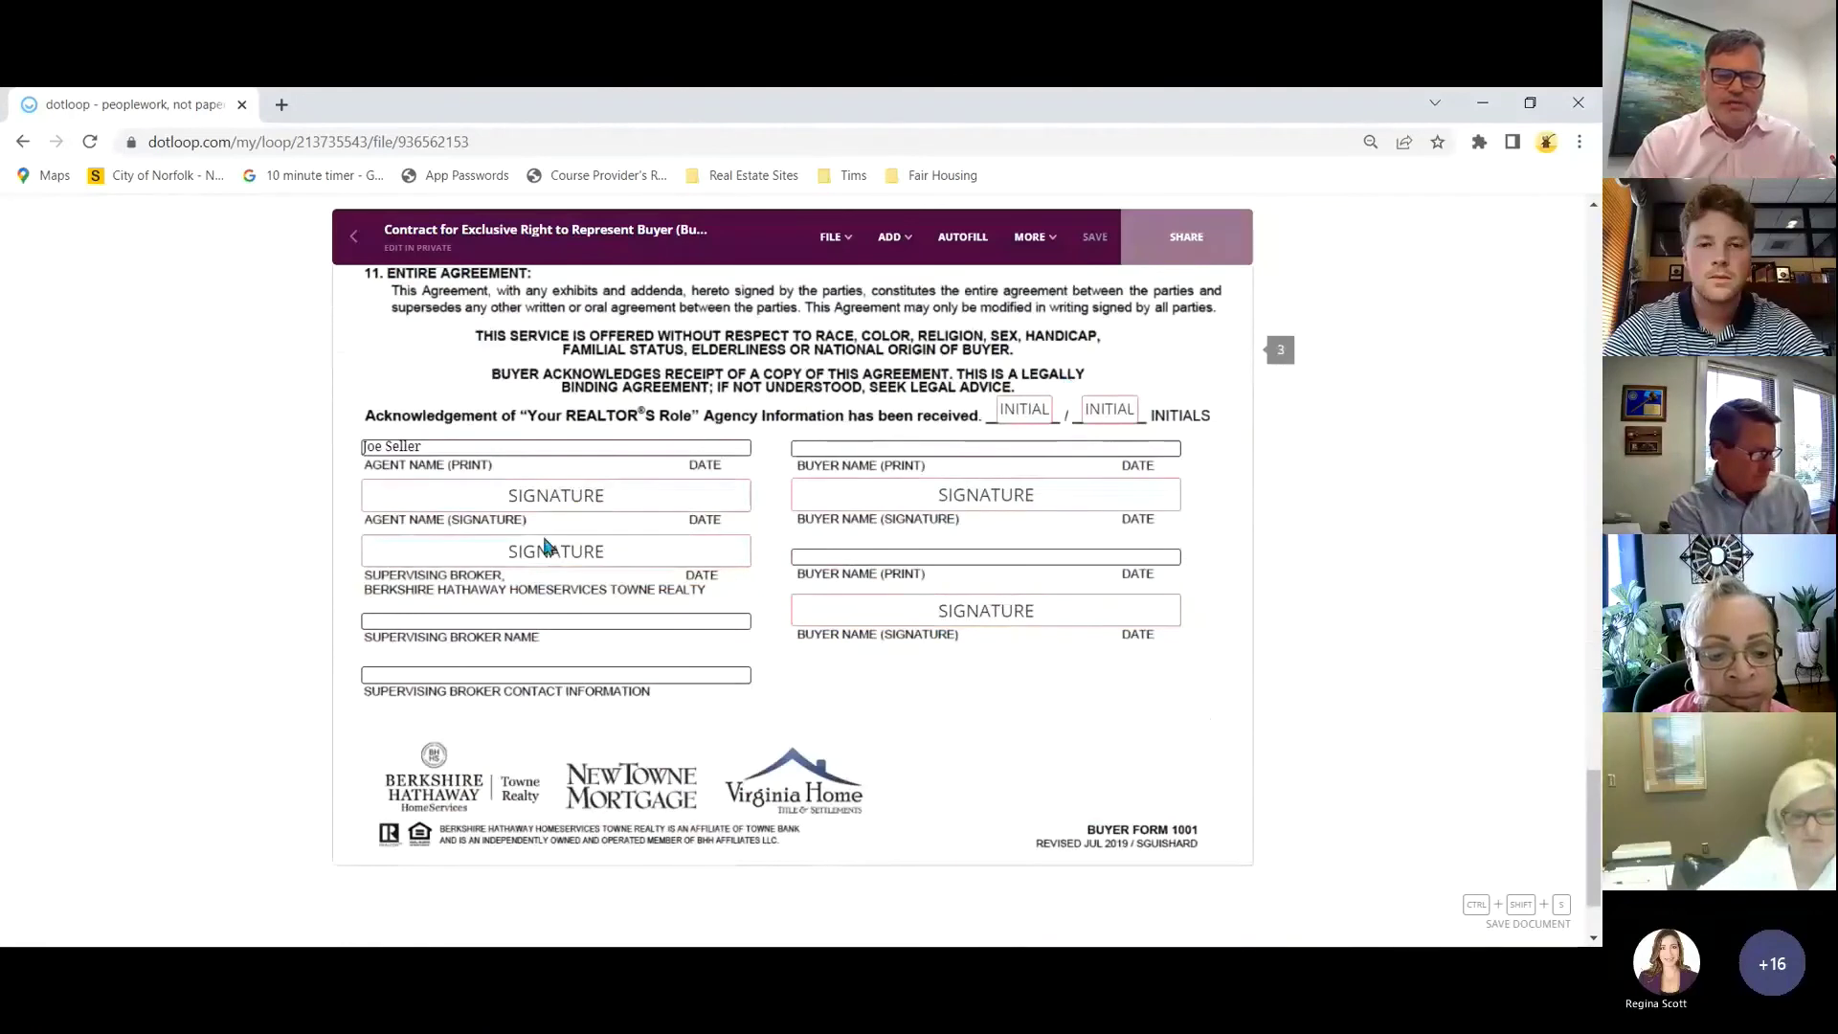
pyautogui.click(460, 447)
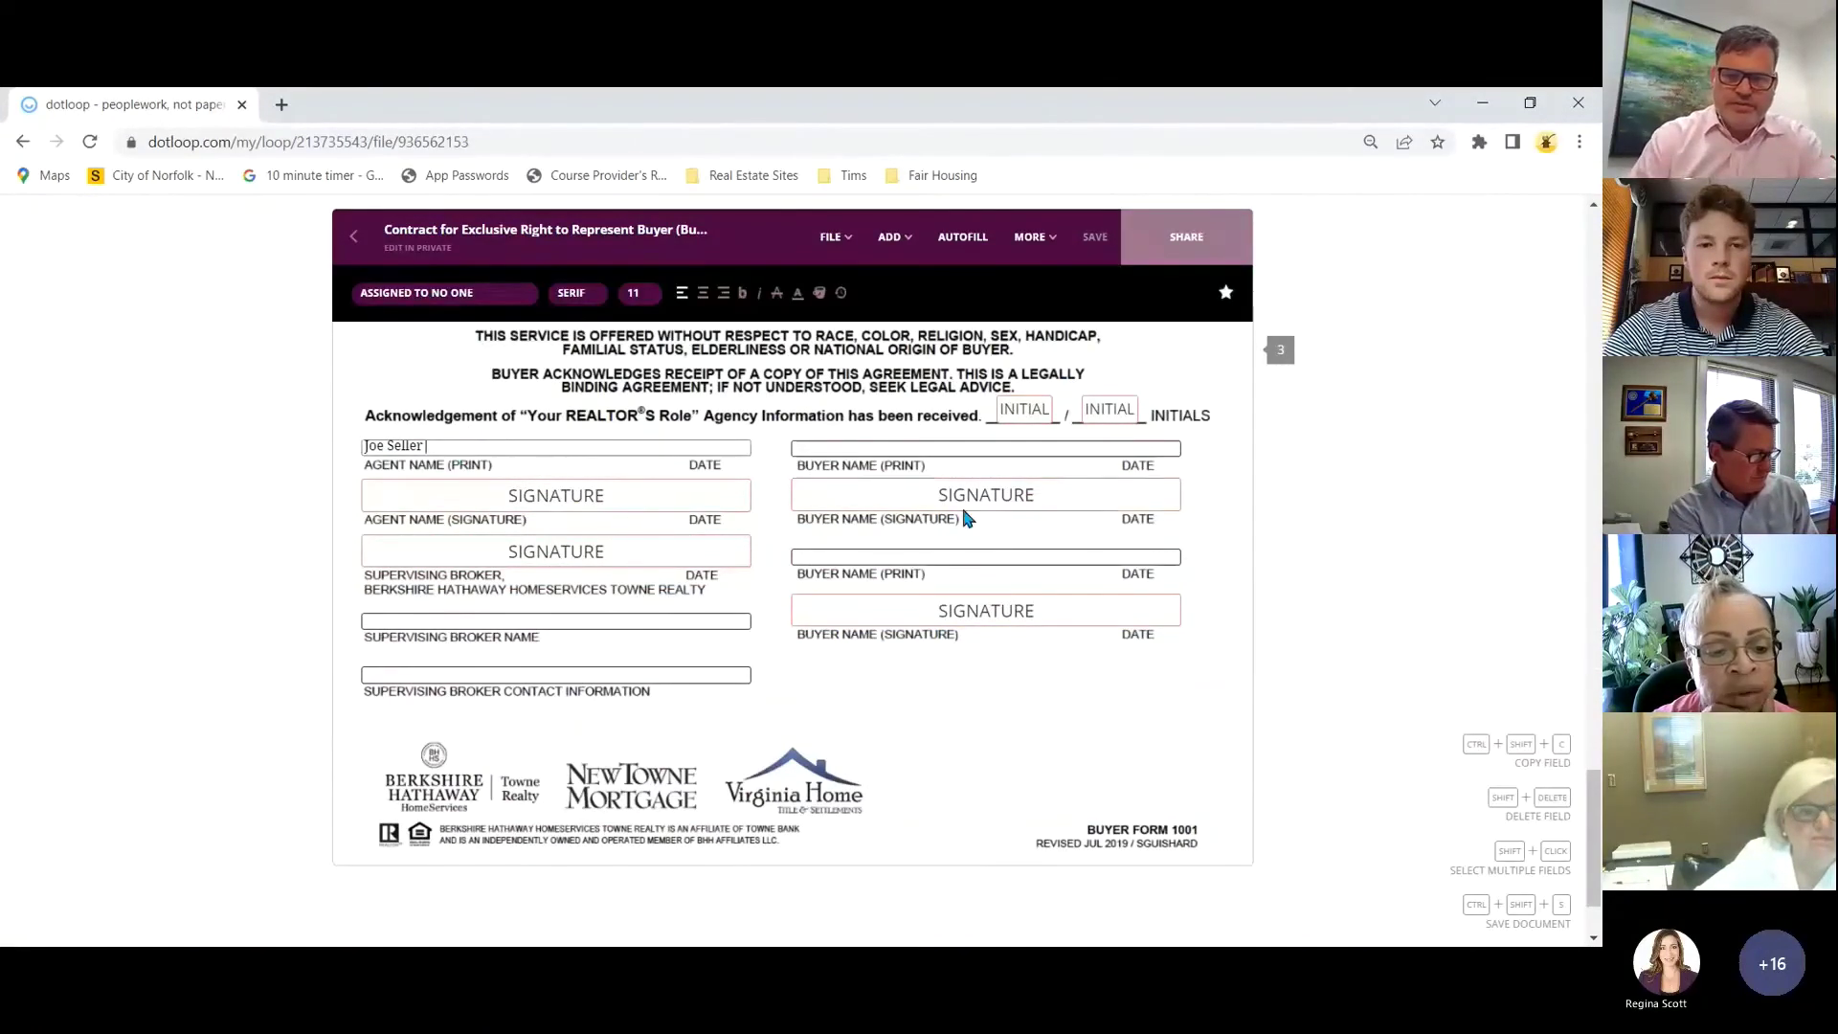
pyautogui.click(842, 447)
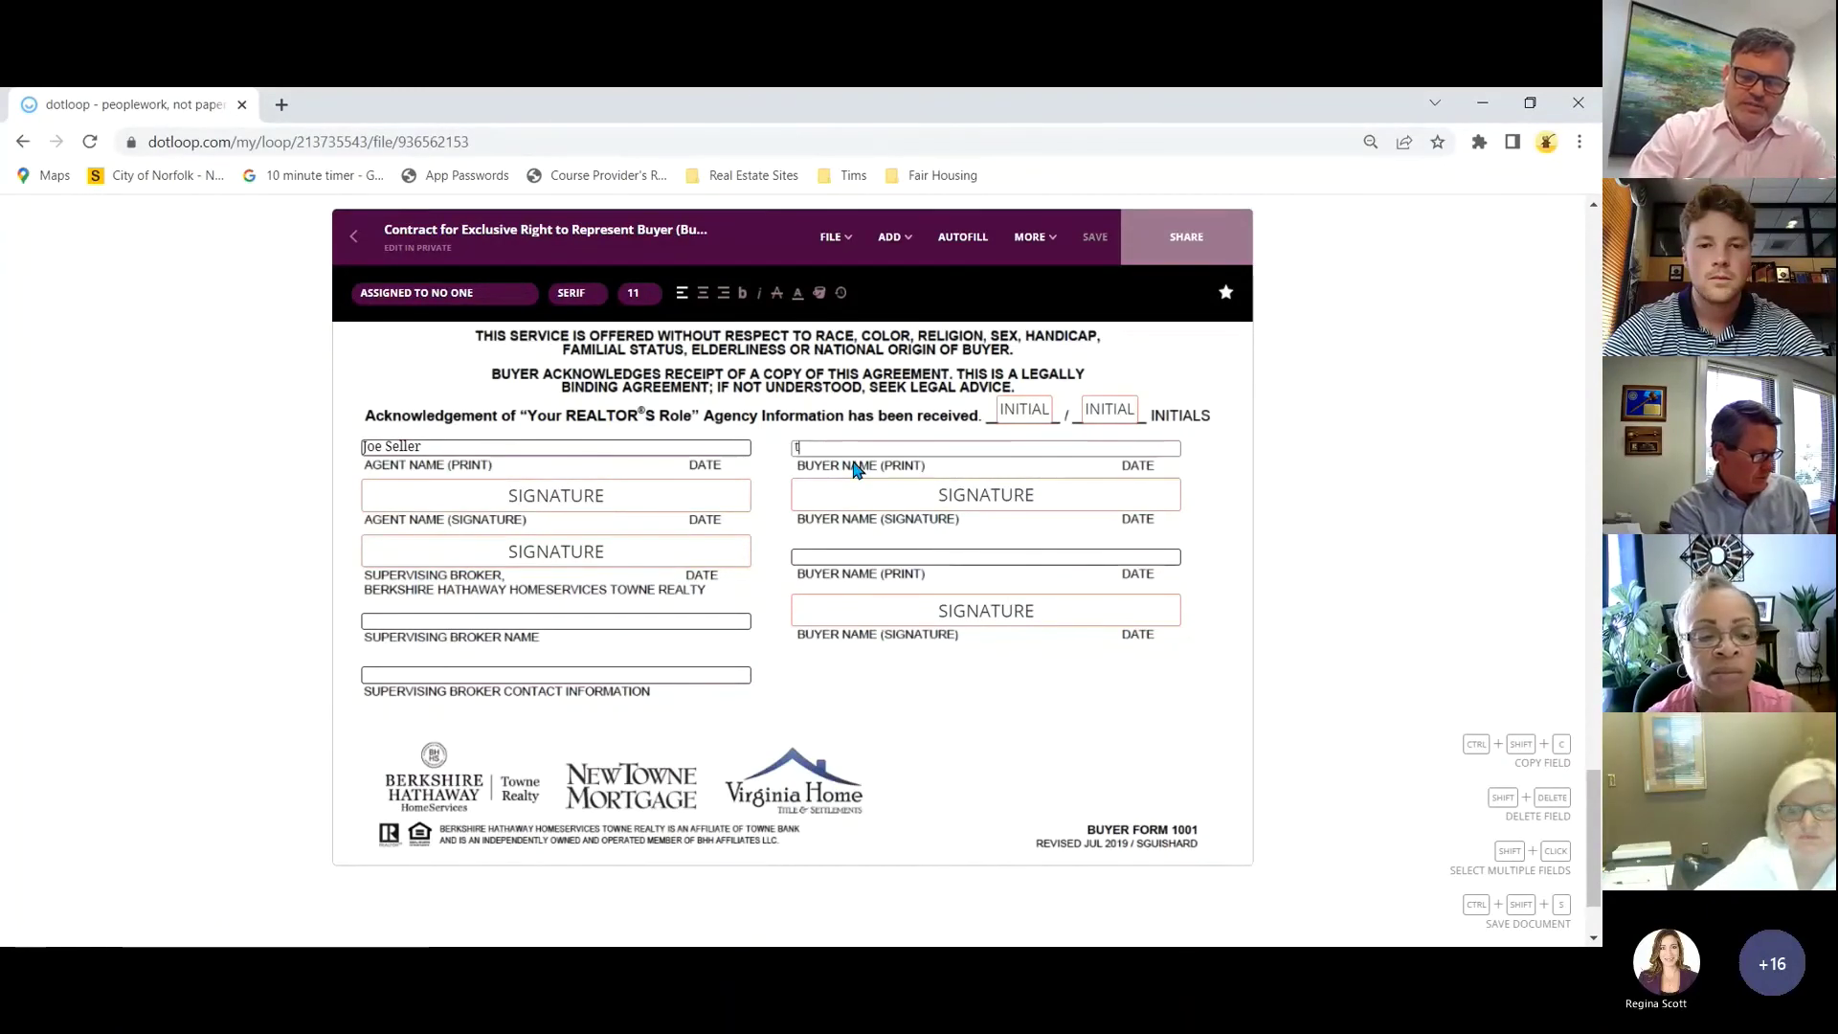
pyautogui.write('tim Vohar')
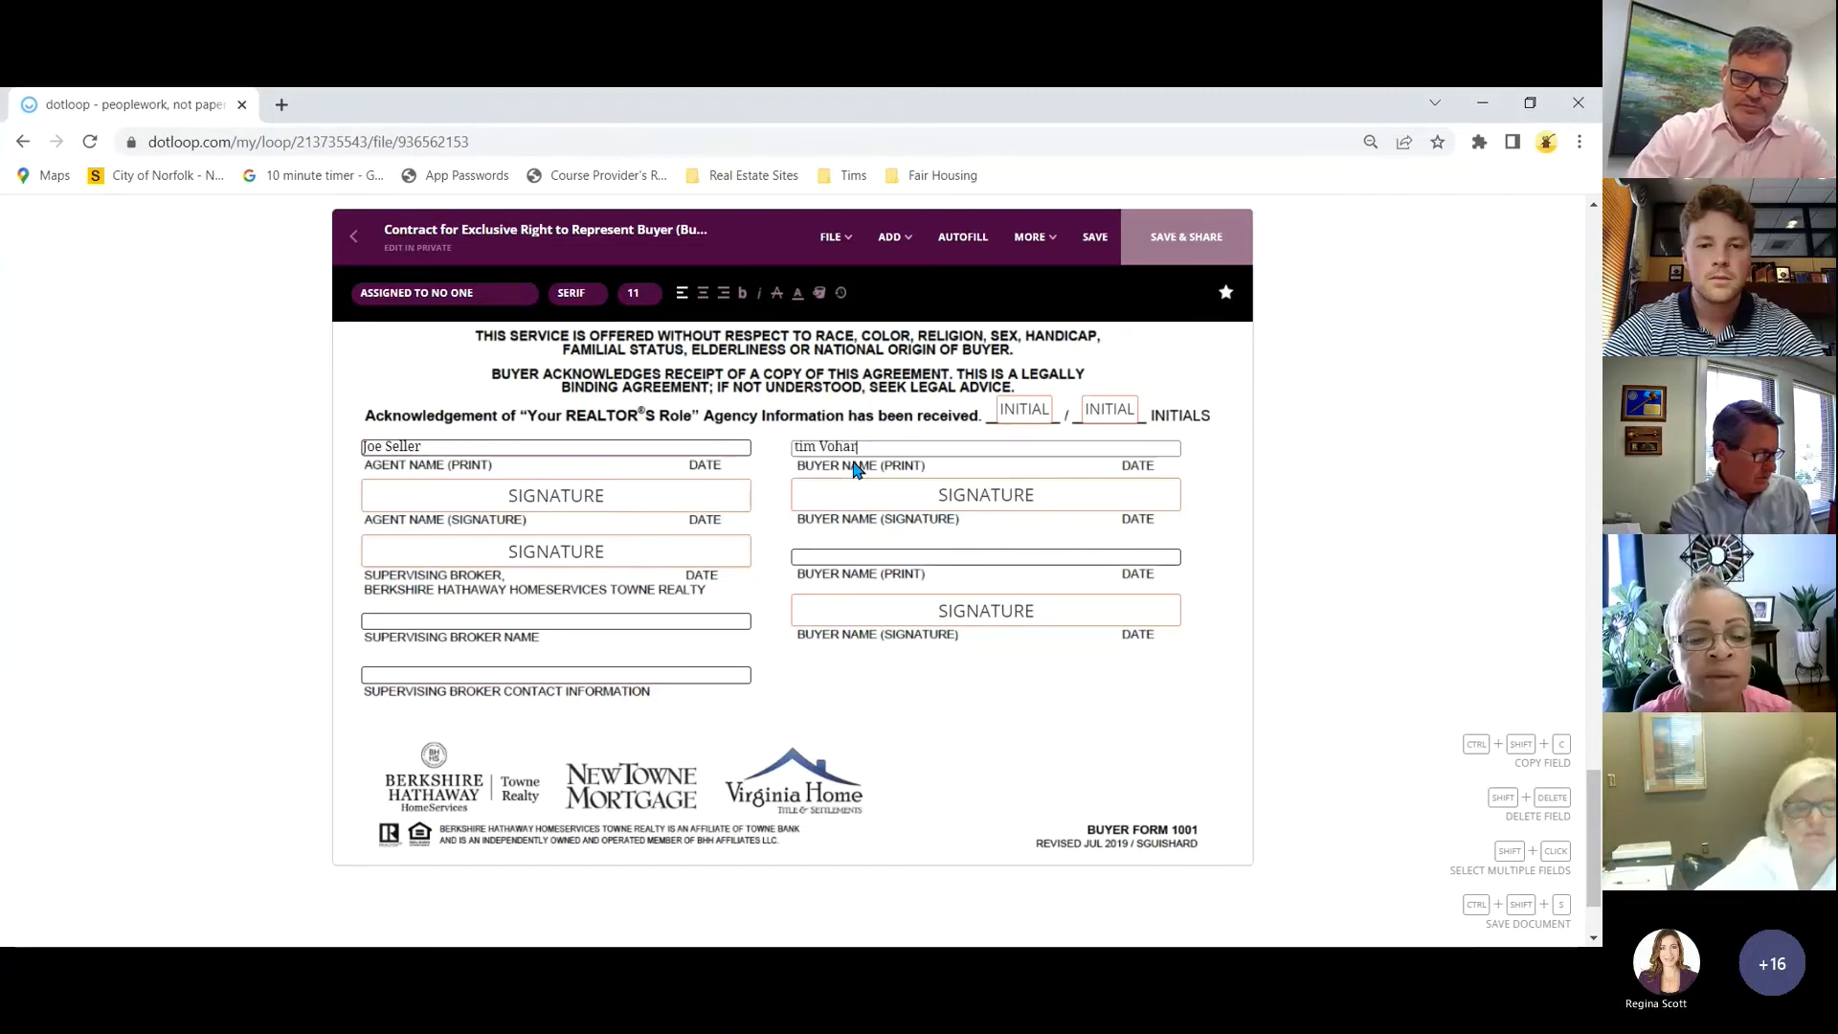
pyautogui.press('BackSpace')
pyautogui.press('BackSpace')
pyautogui.press('BackSpace')
pyautogui.press('BackSpace')
pyautogui.press('BackSpace')
pyautogui.press('BackSpace')
pyautogui.press('BackSpace')
pyautogui.press('BackSpace')
pyautogui.press('BackSpace')
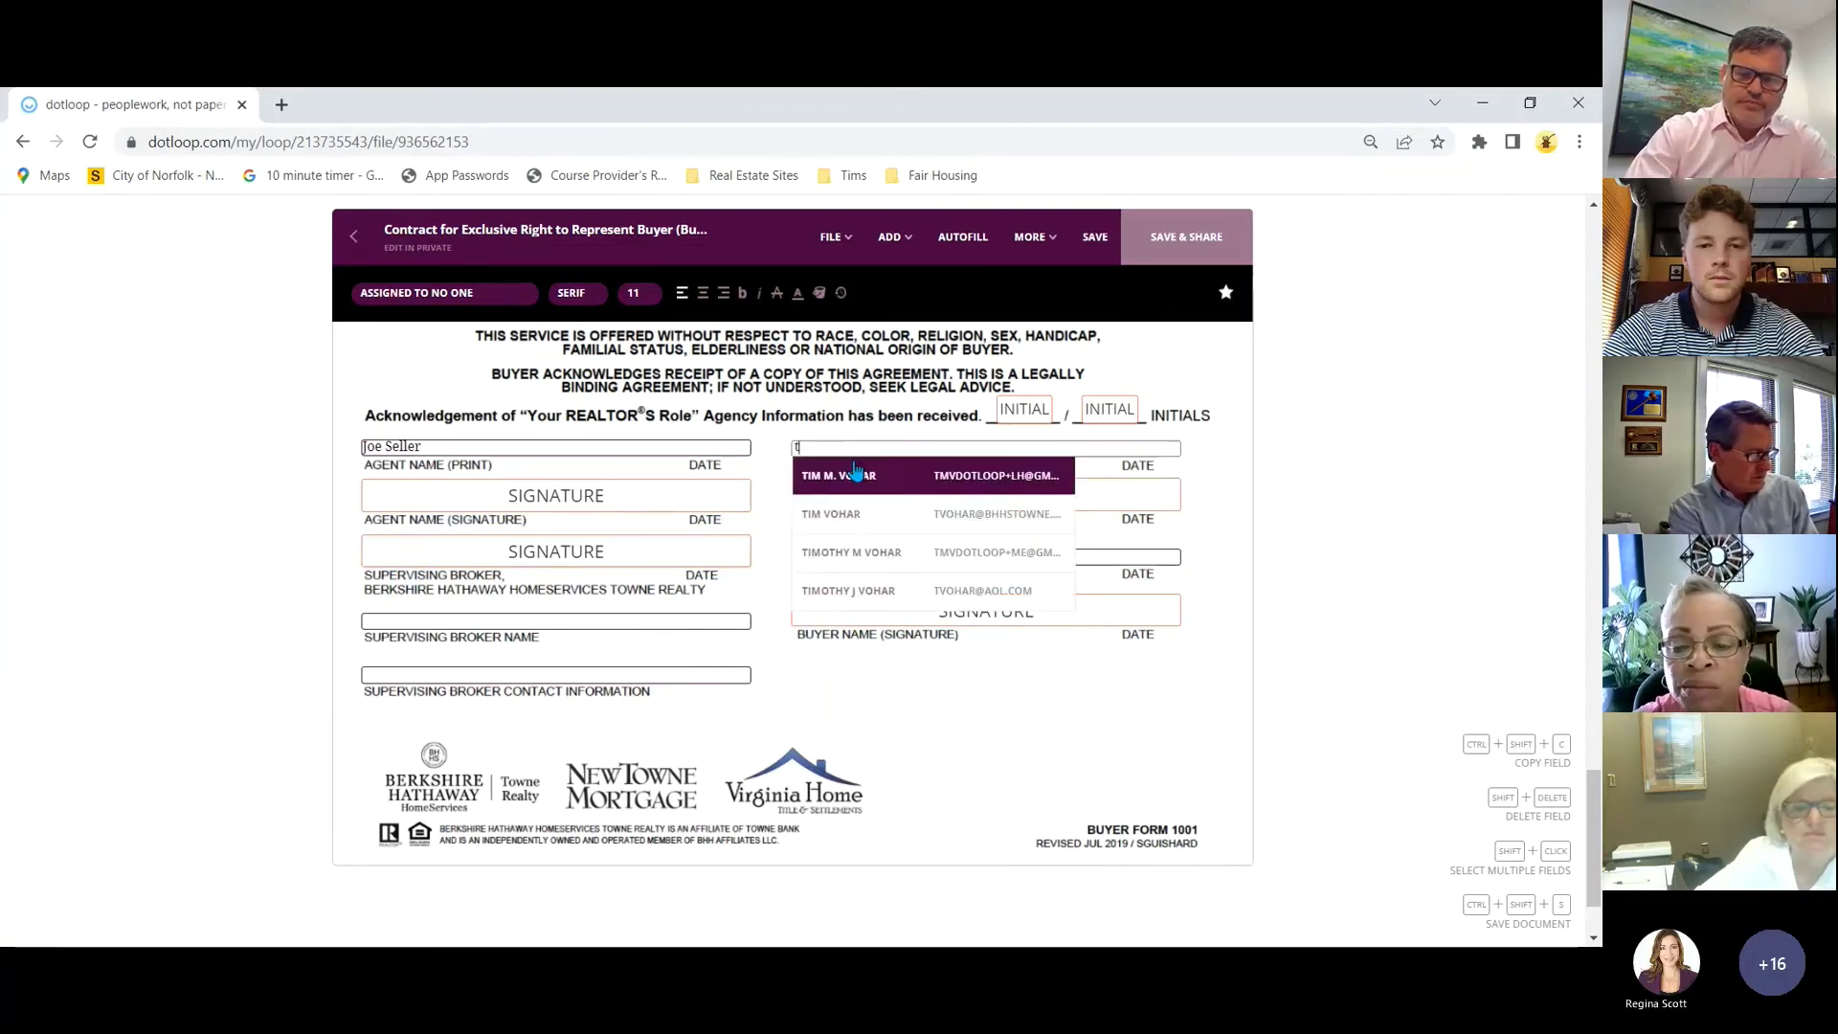
pyautogui.write('Tim Vohar, Manag')
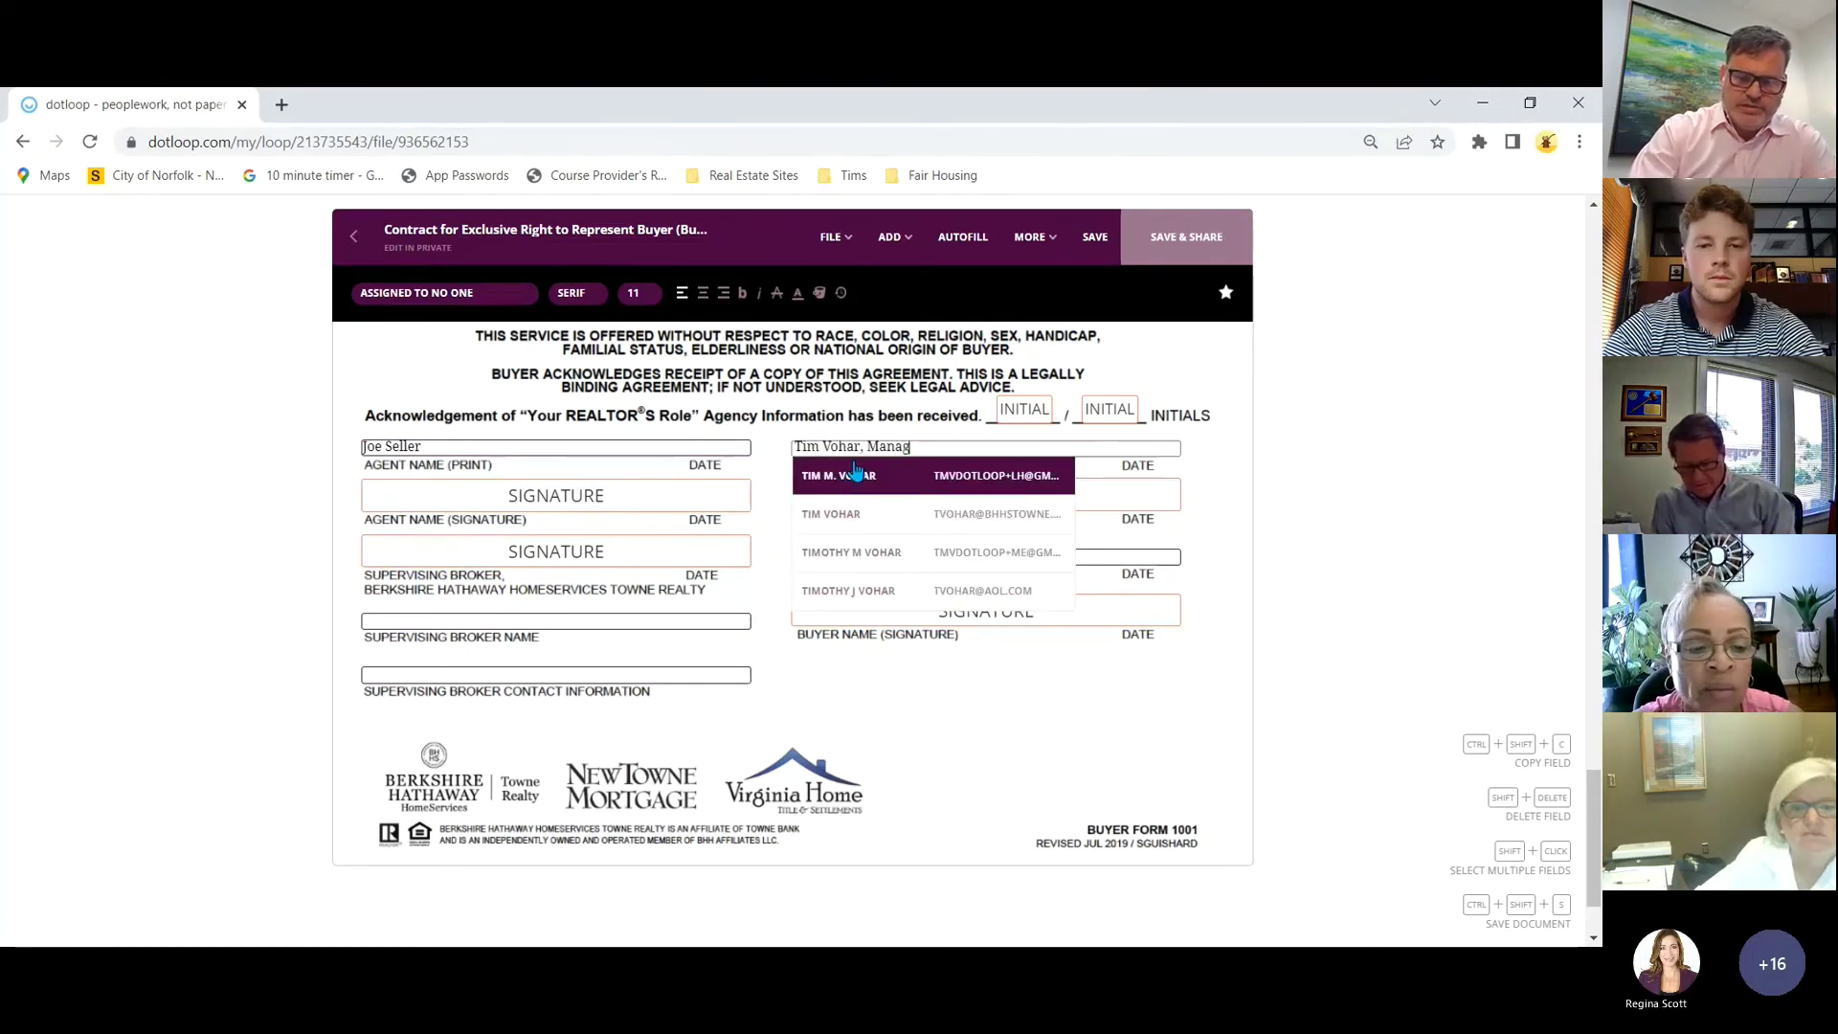
pyautogui.write('ing Mem')
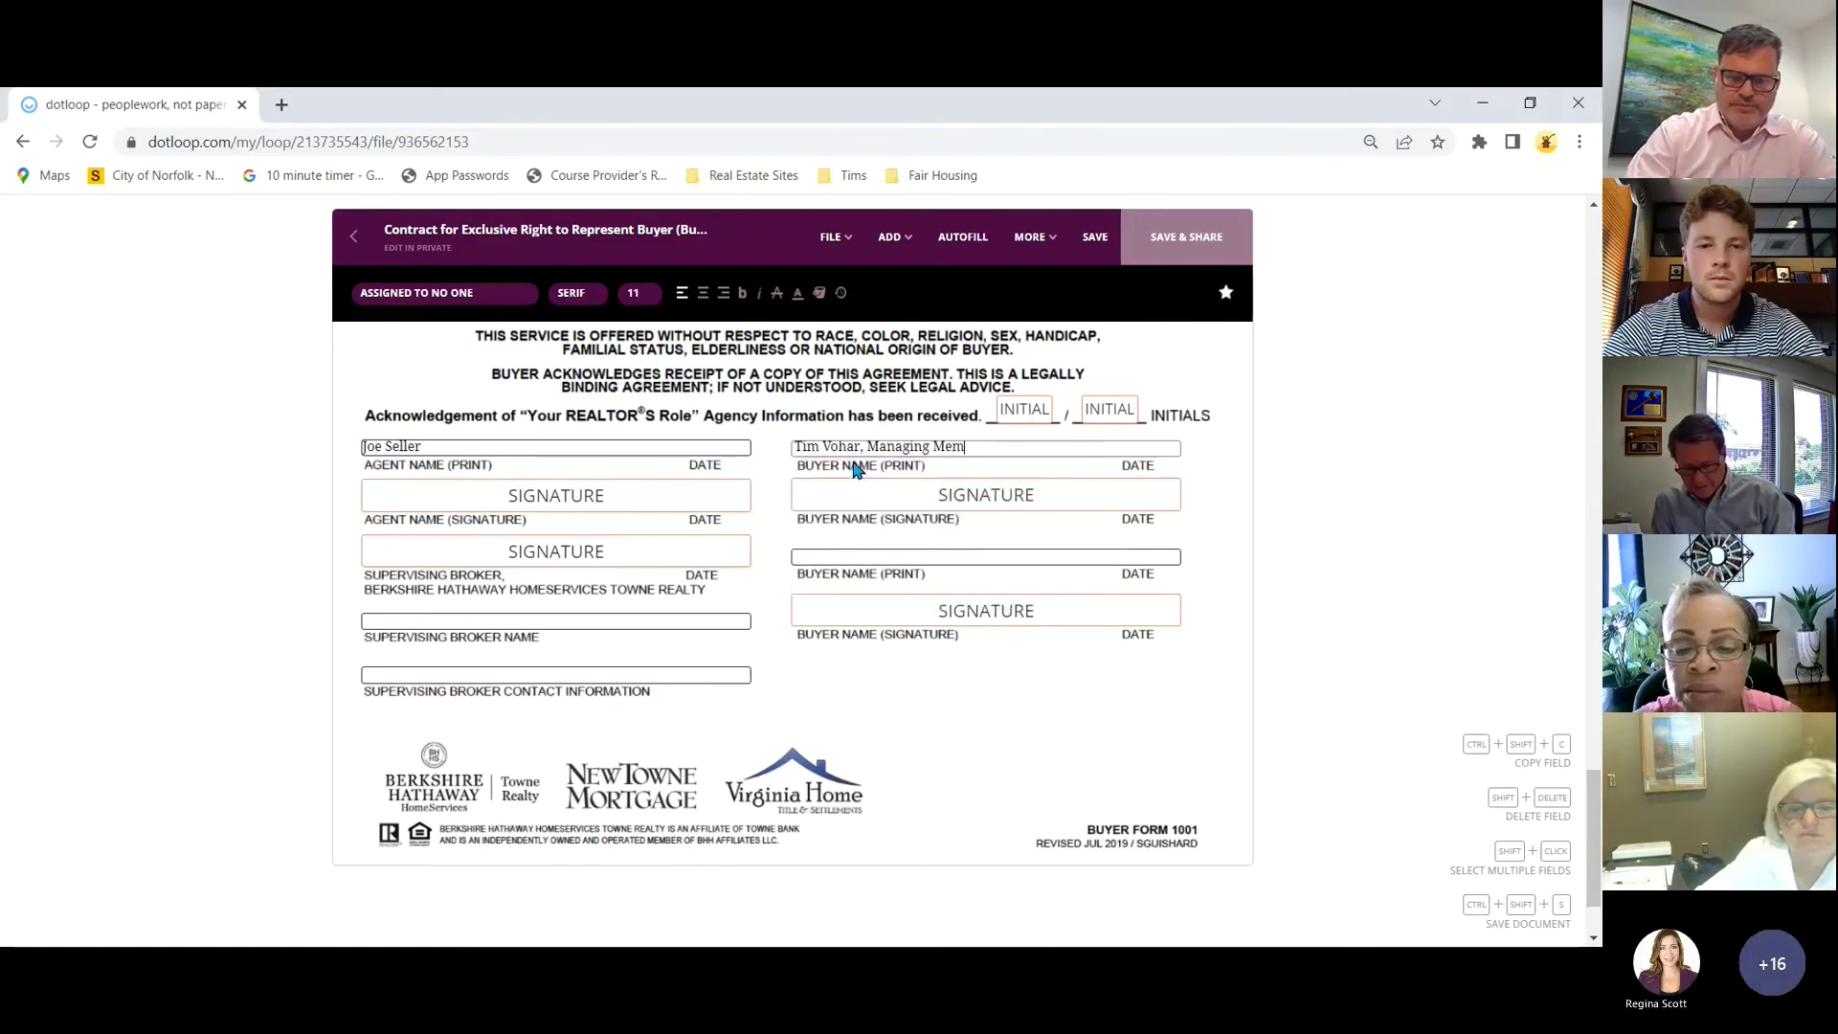
pyautogui.write('ber')
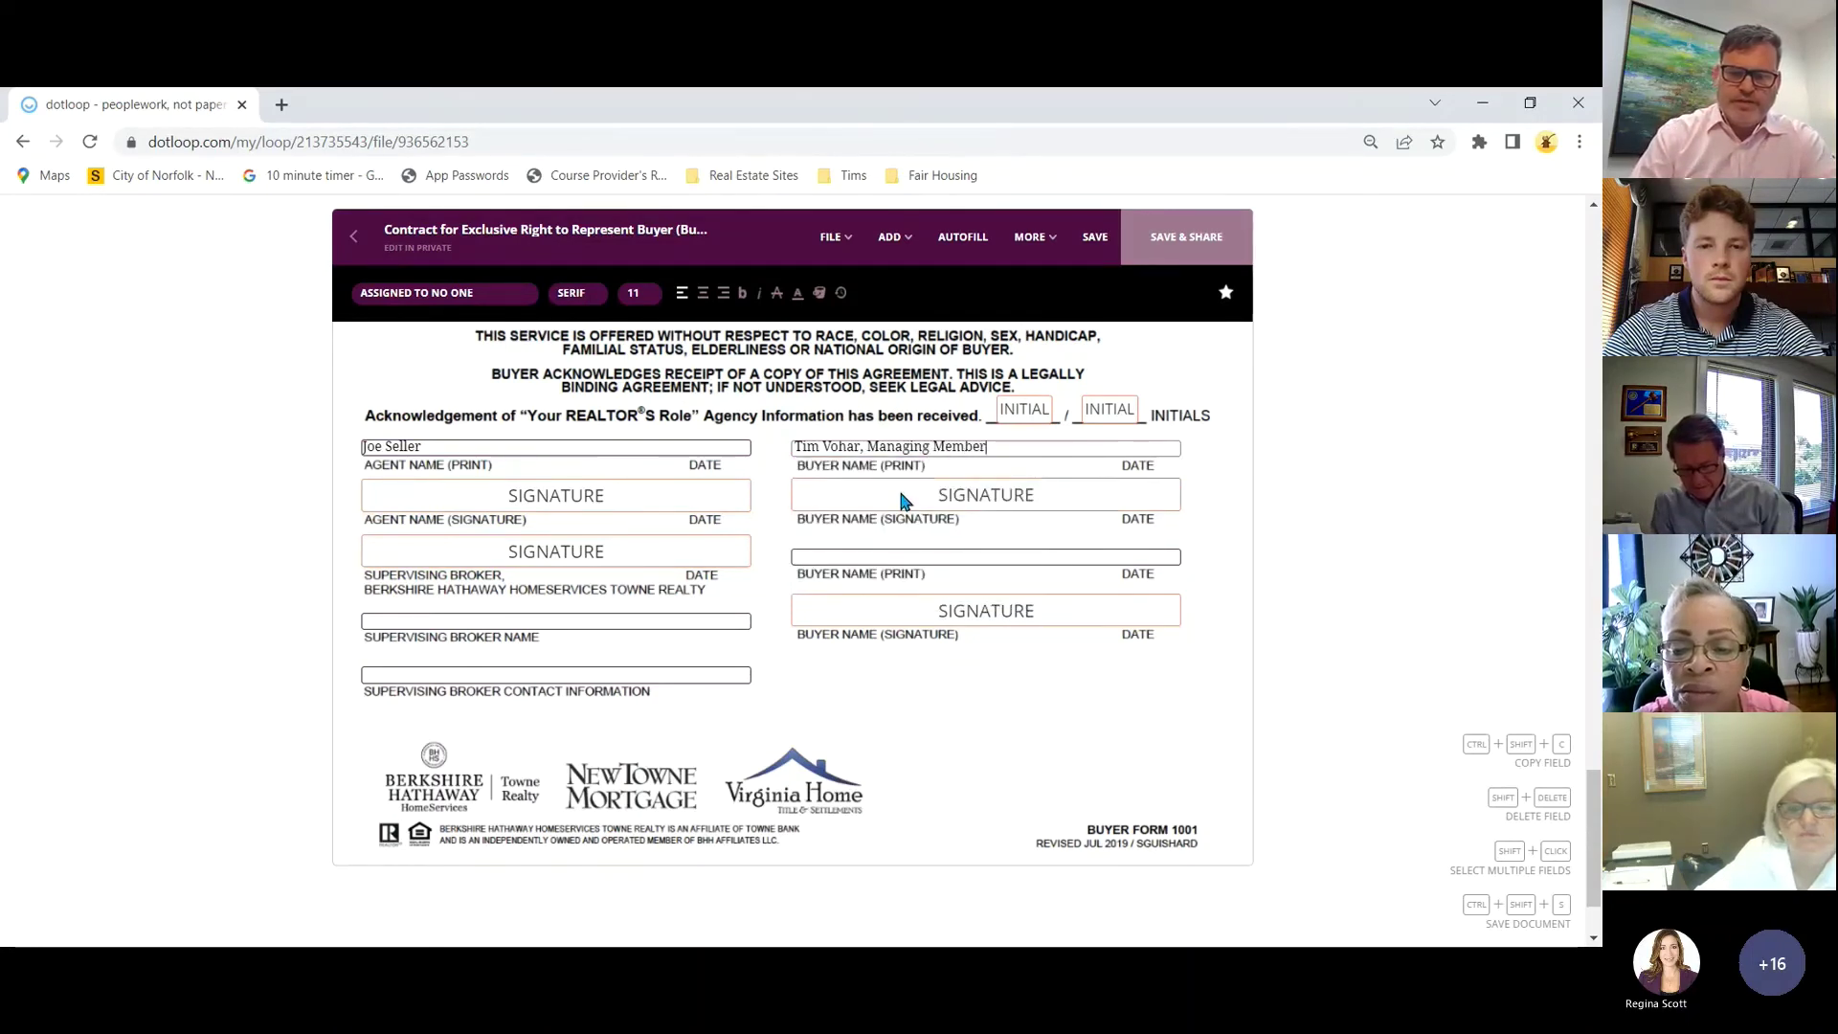
pyautogui.press('Tab')
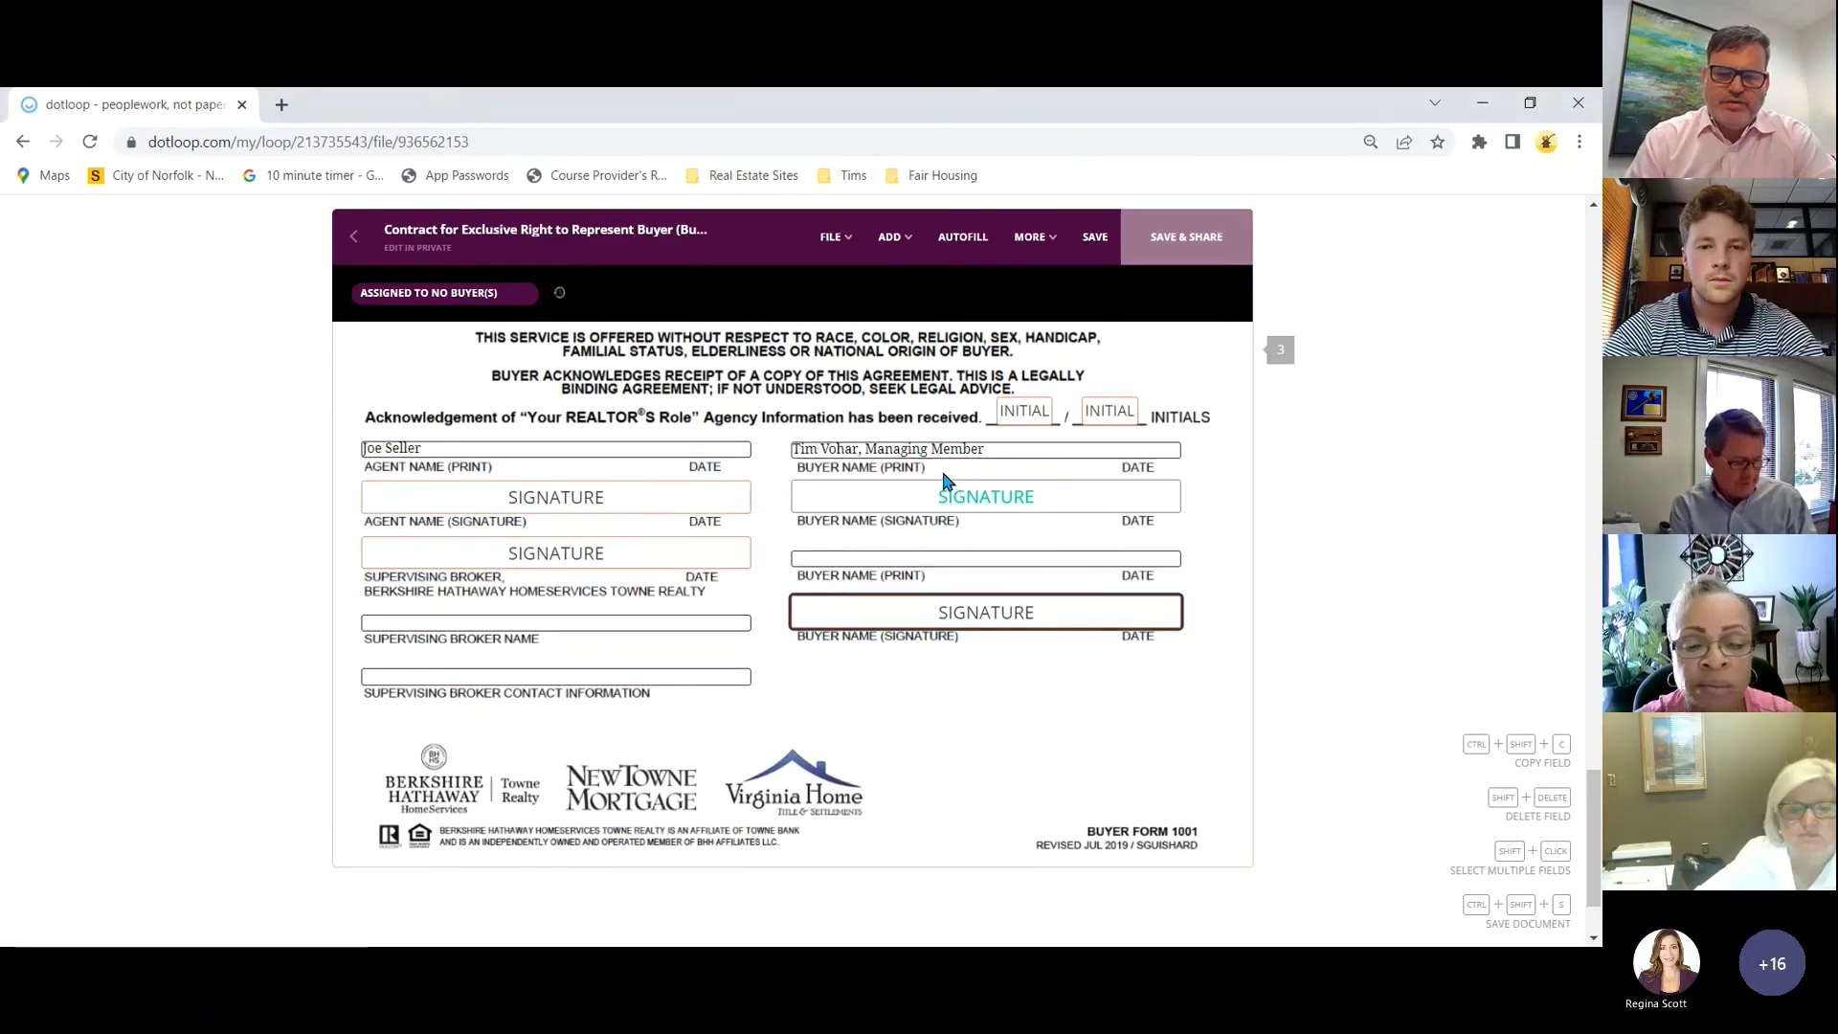
pyautogui.scroll(20, 943, 479)
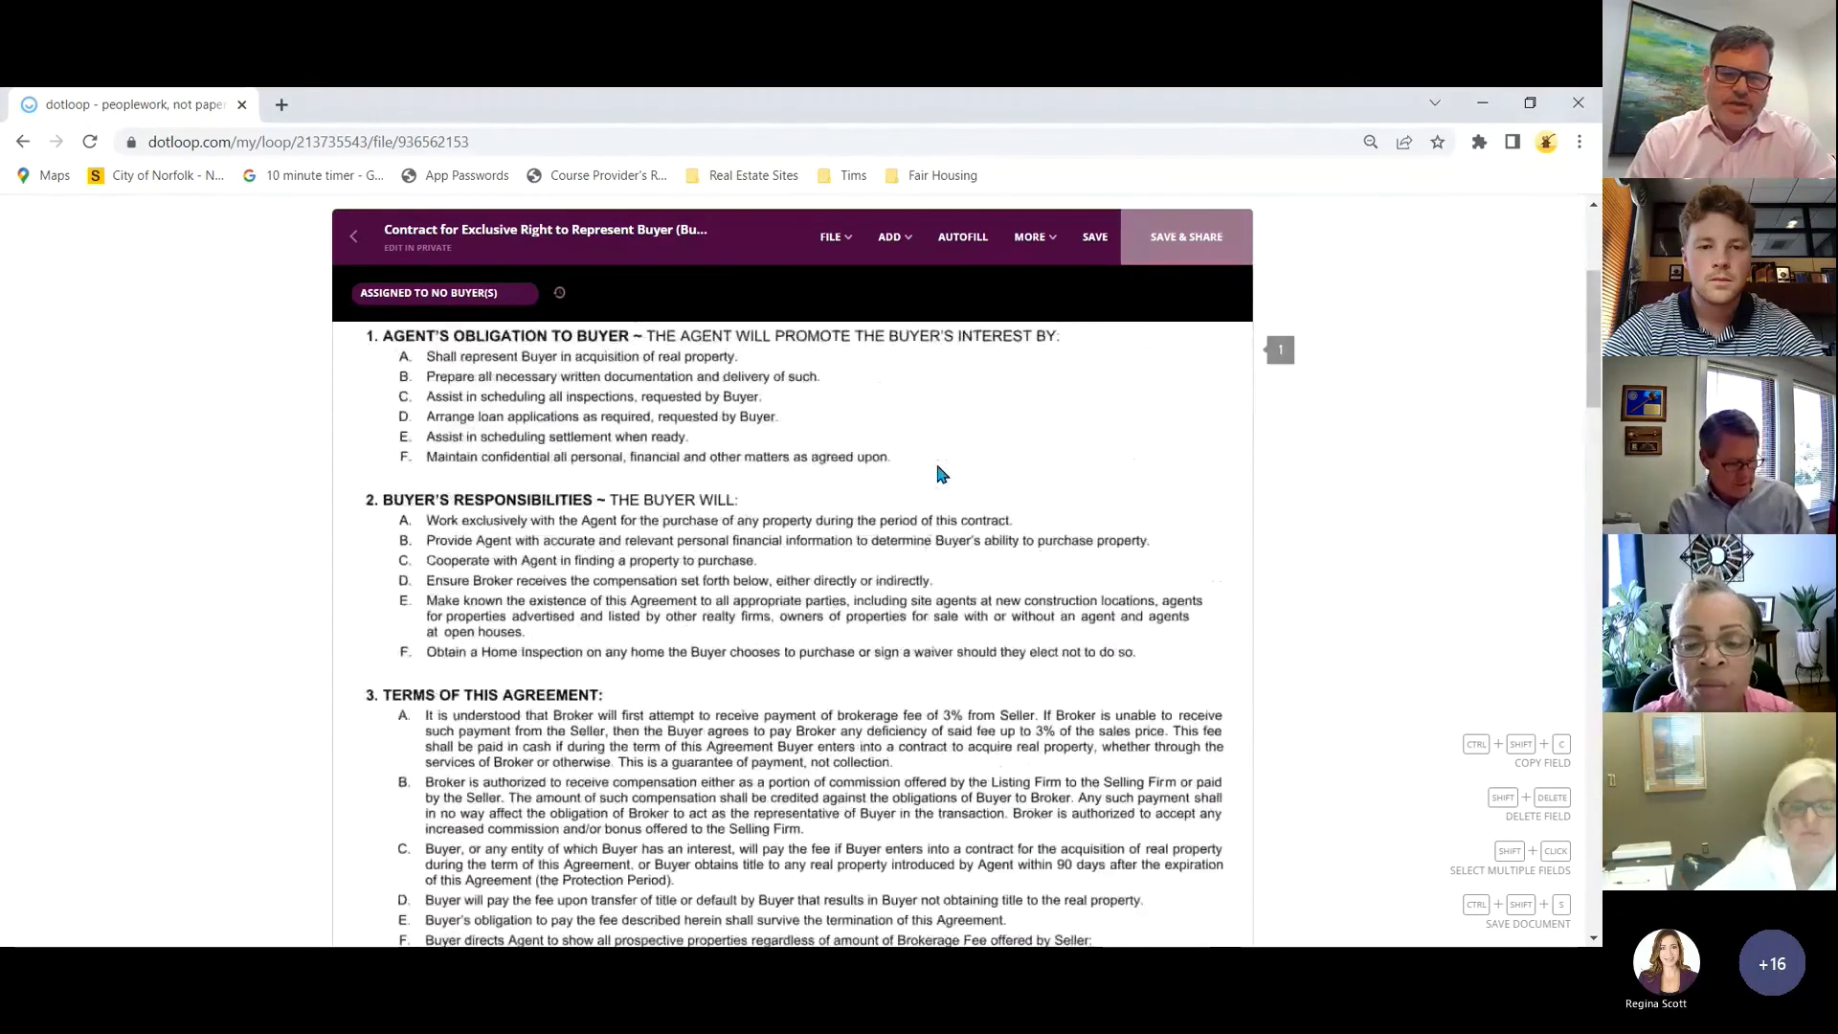
# Step: Fill page 1's Buyer(s) line with the buyer's name followed by ', Managing Member'
pyautogui.scroll(4, 943, 476)
pyautogui.click(413, 493)
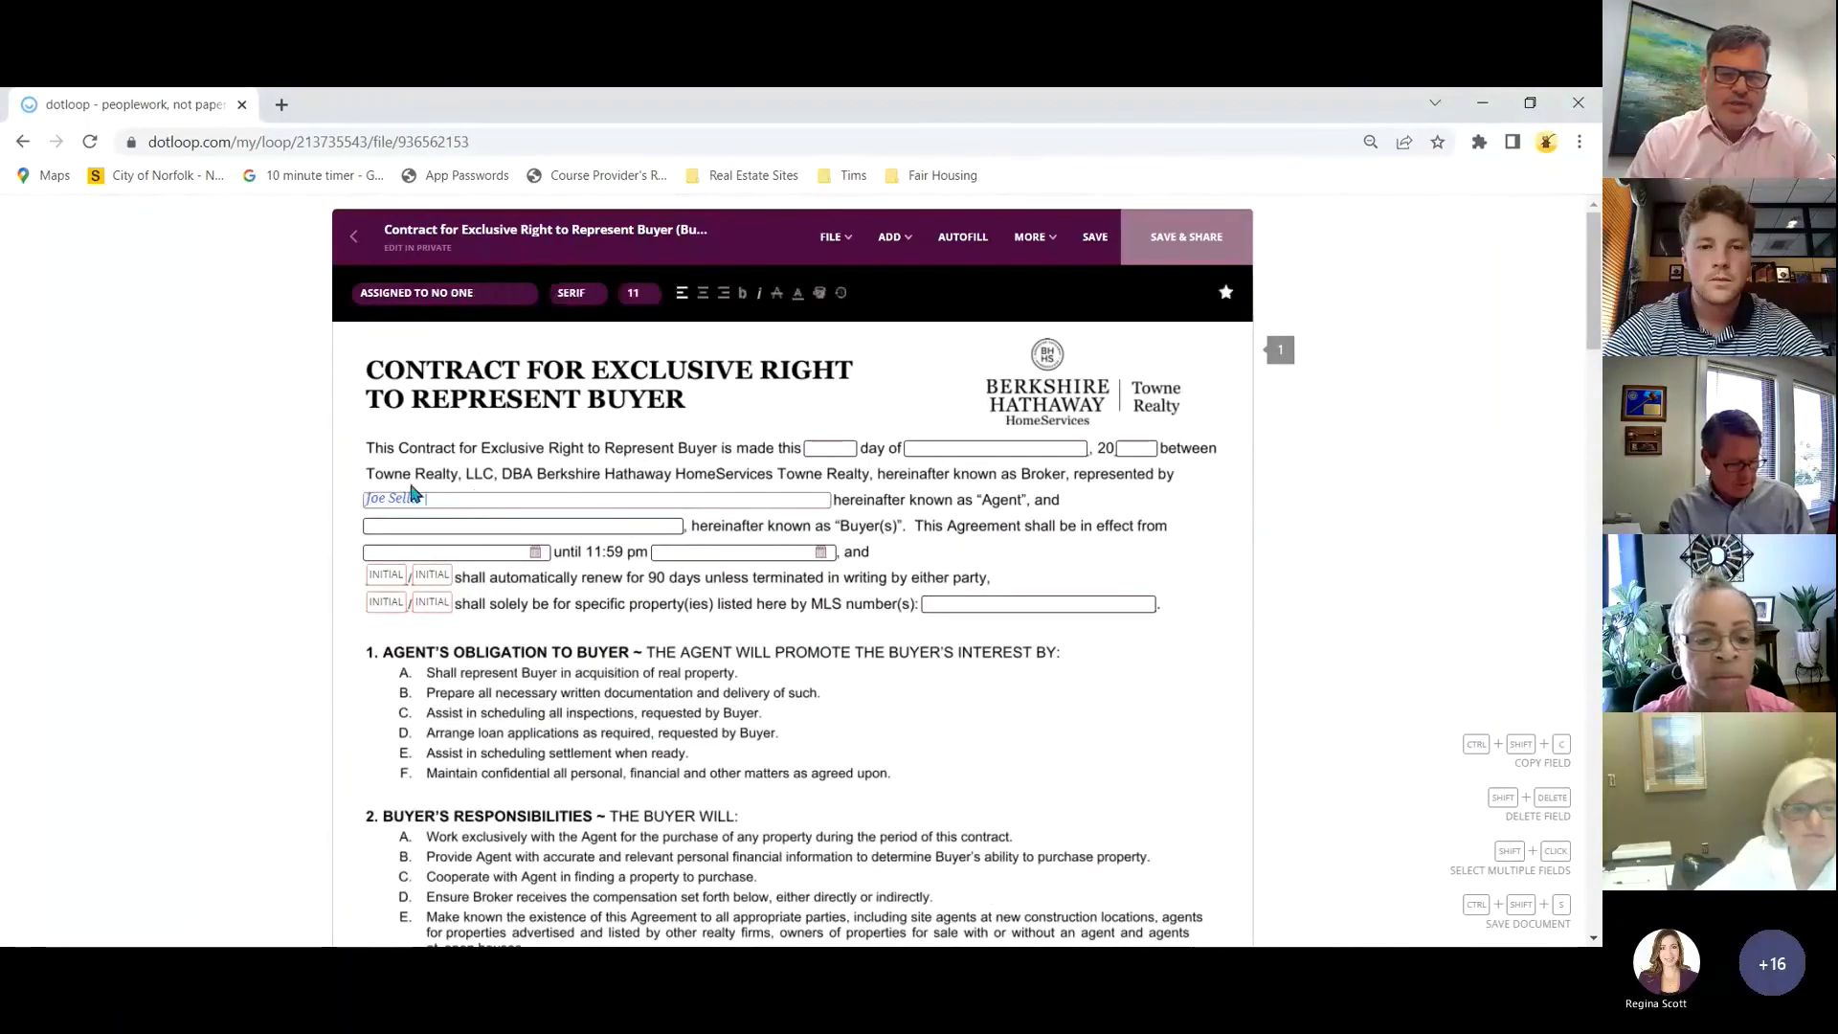
pyautogui.moveTo(413, 493); pyautogui.dragTo(312, 484)
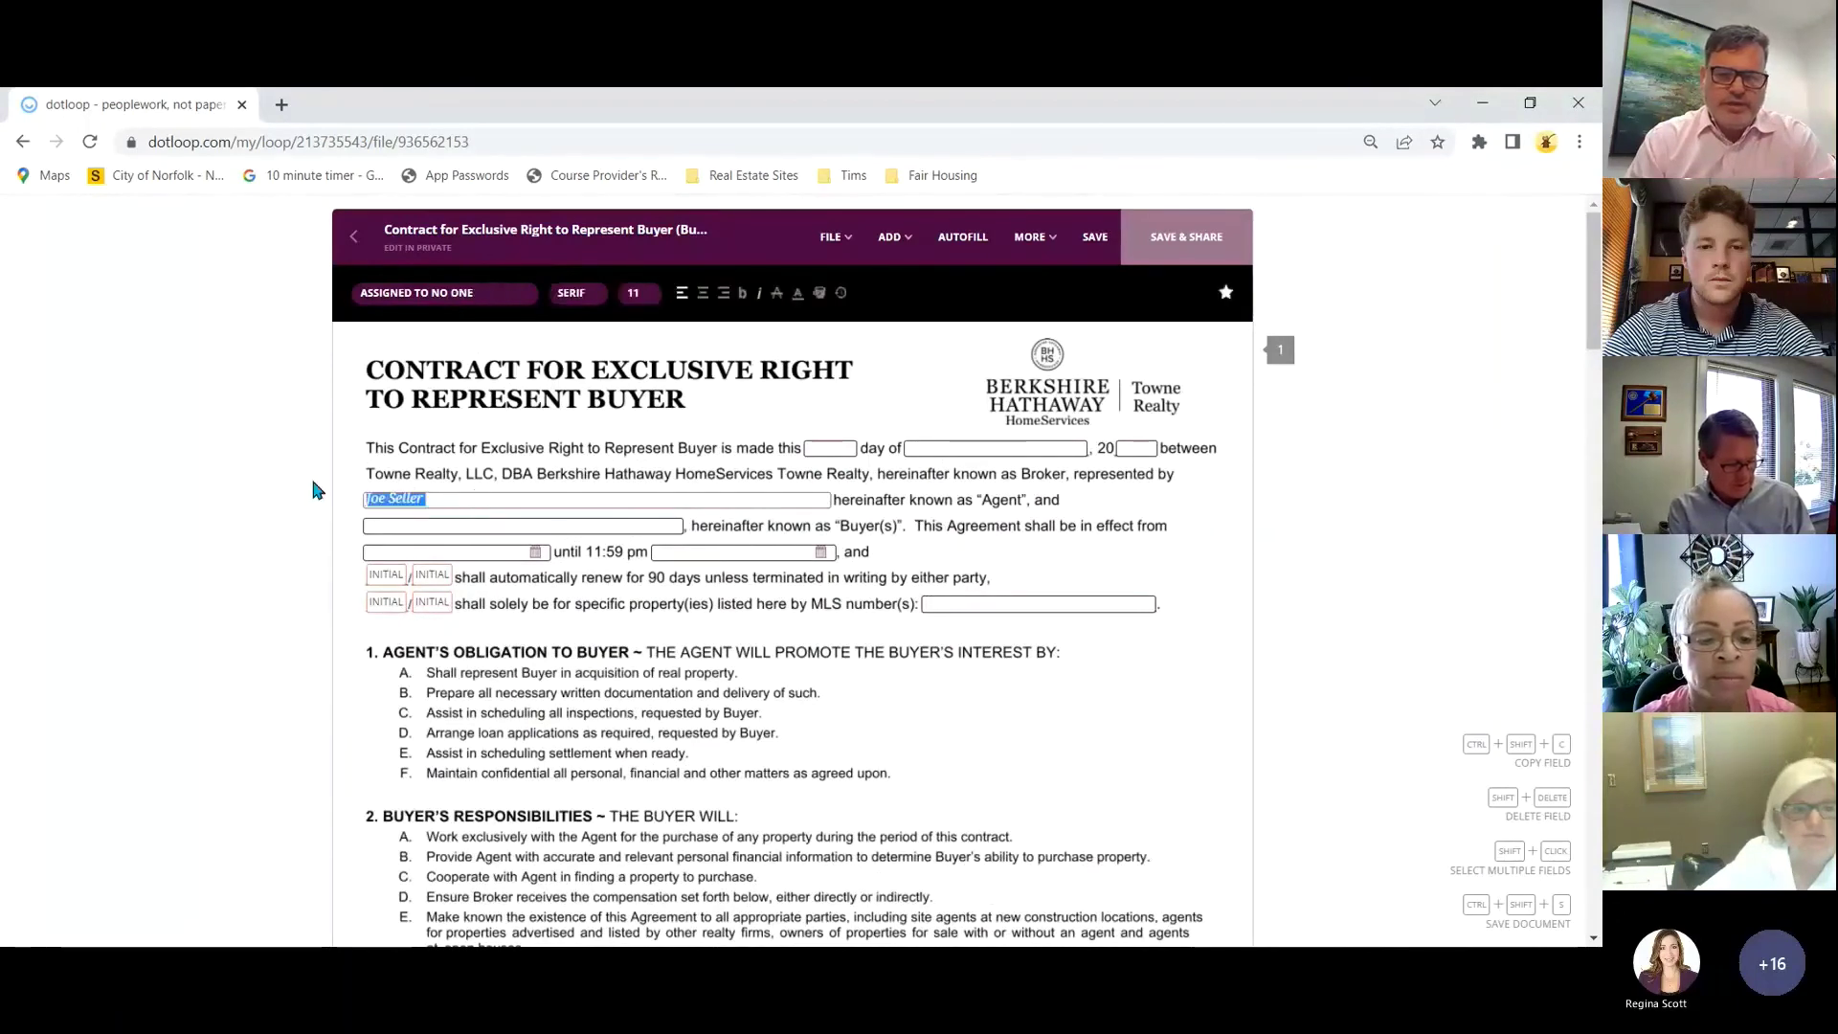
pyautogui.click(450, 527)
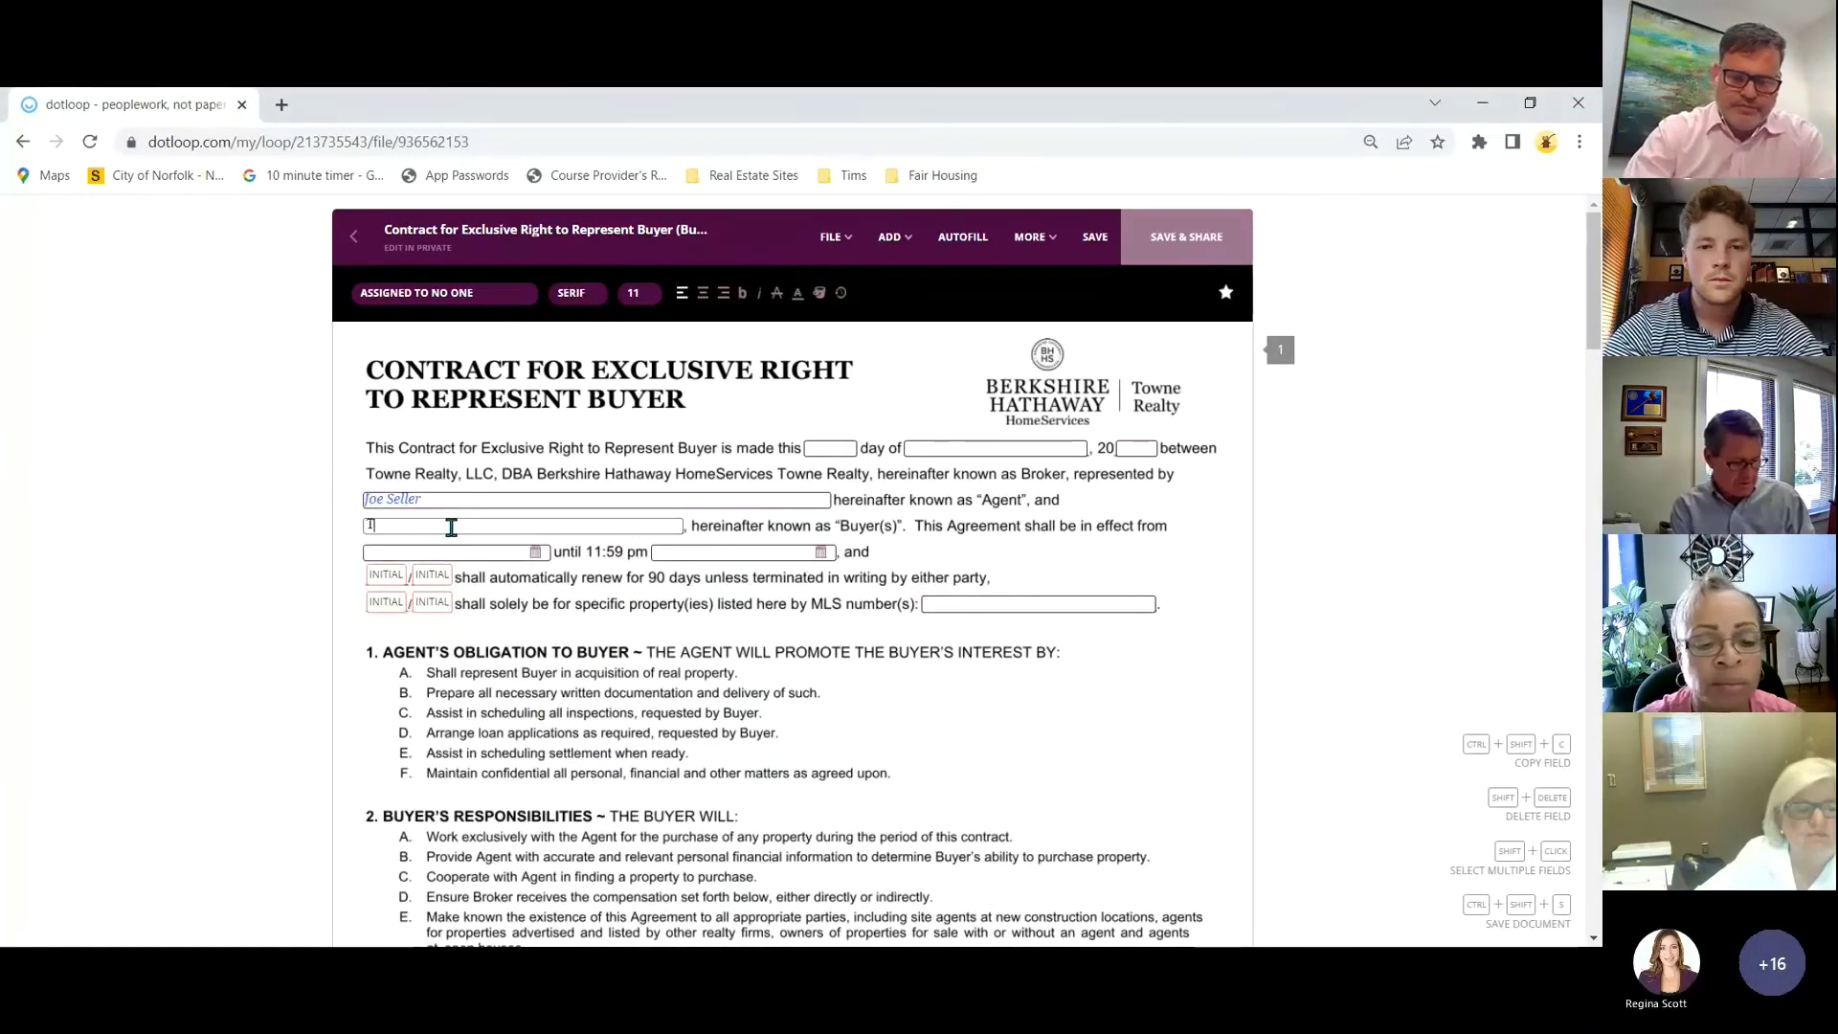
pyautogui.write('Tim V')
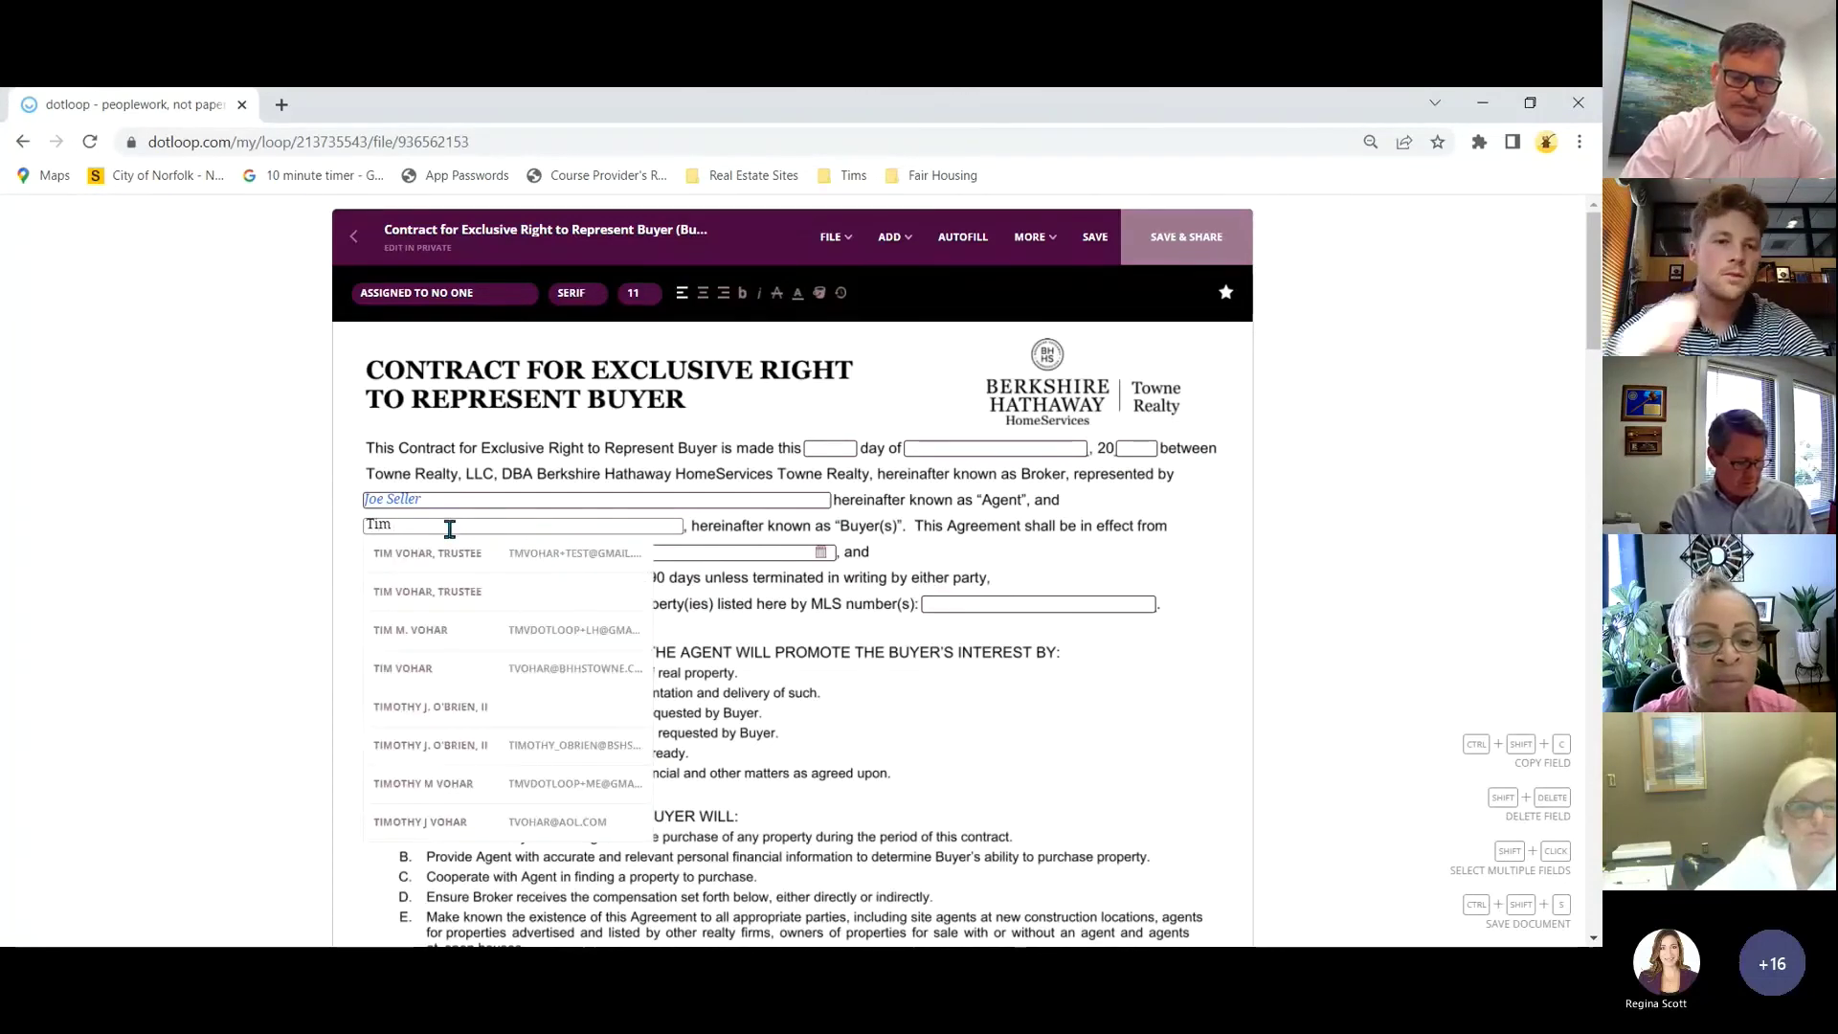
pyautogui.write('ohar')
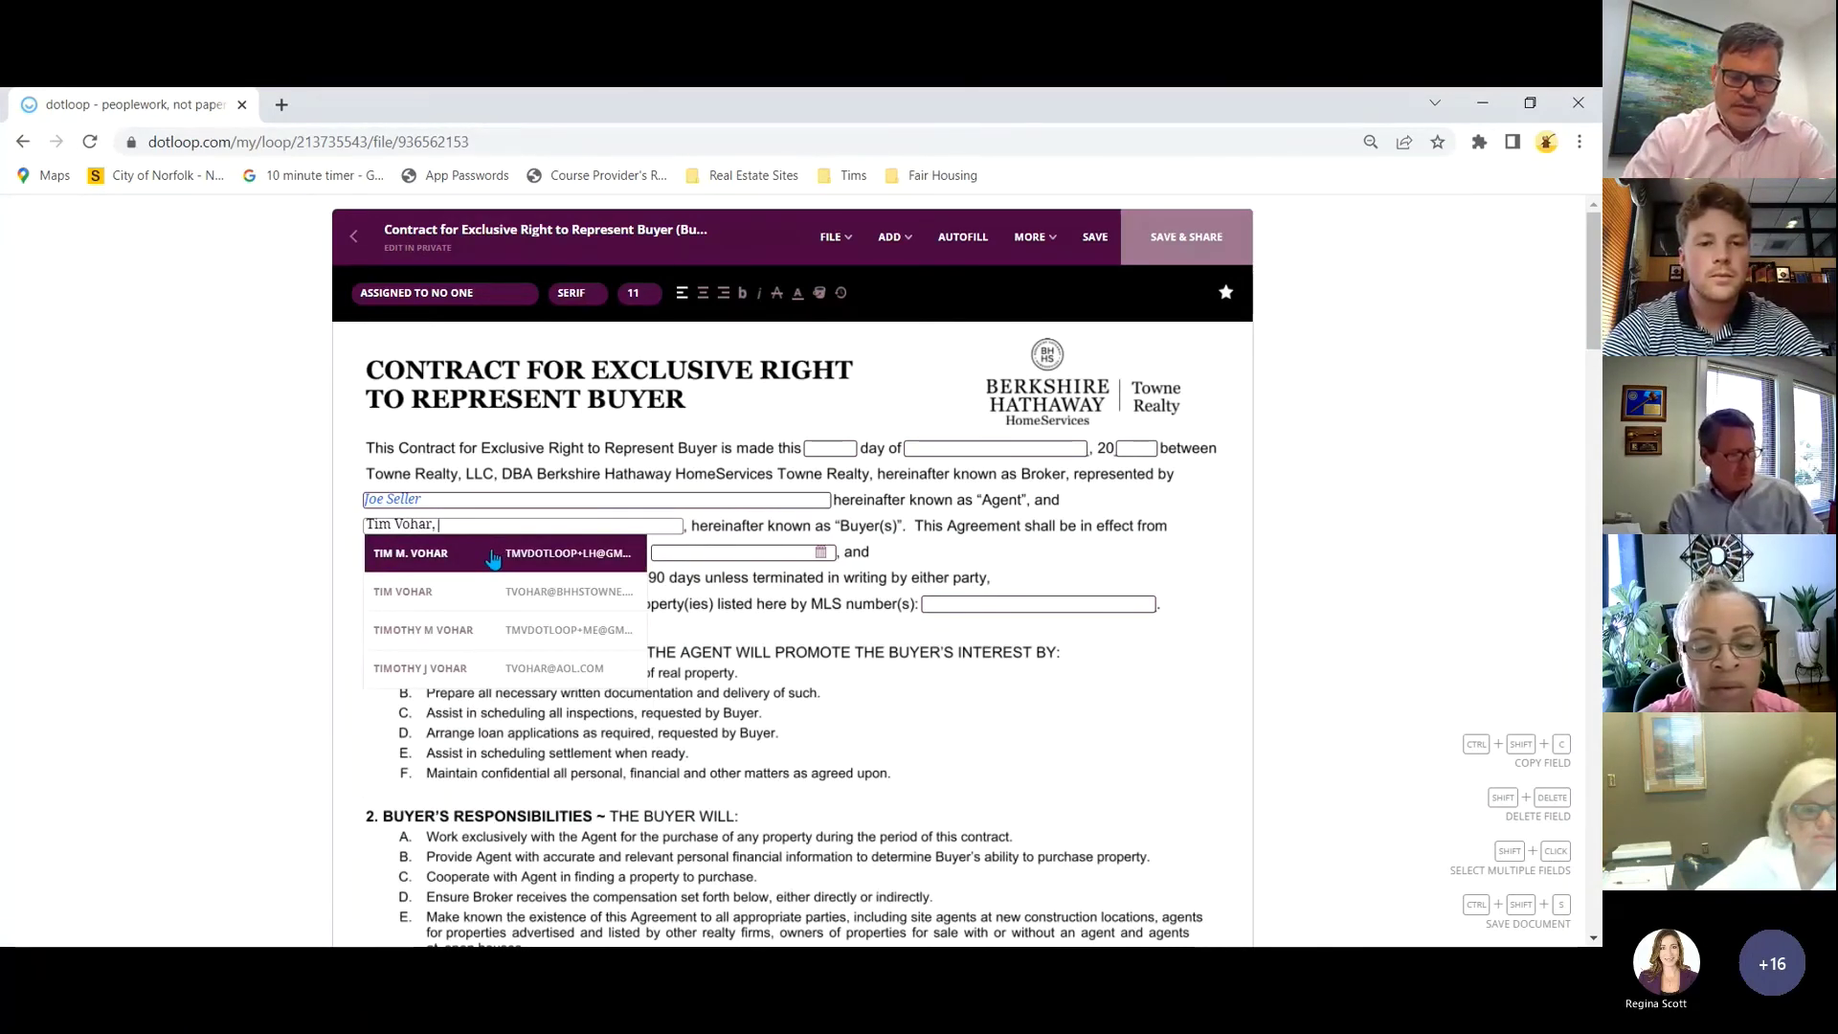
pyautogui.write(', Managing ')
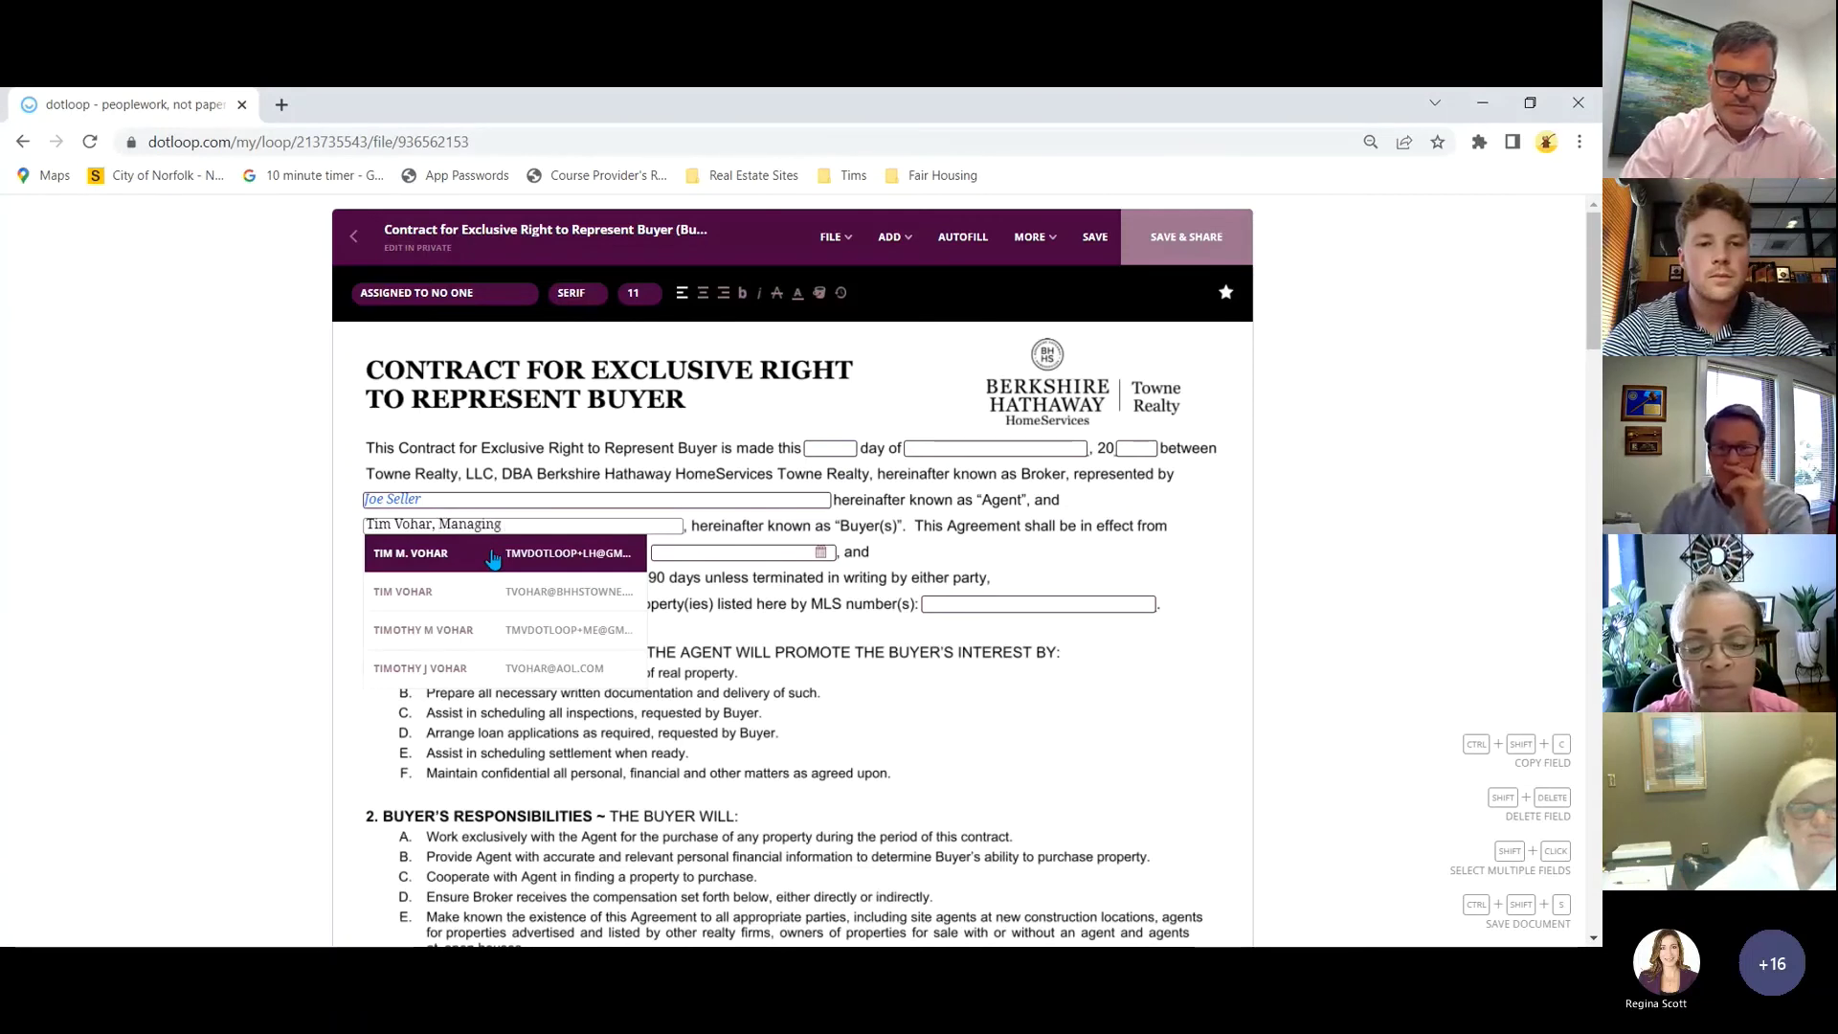
pyautogui.write('<')
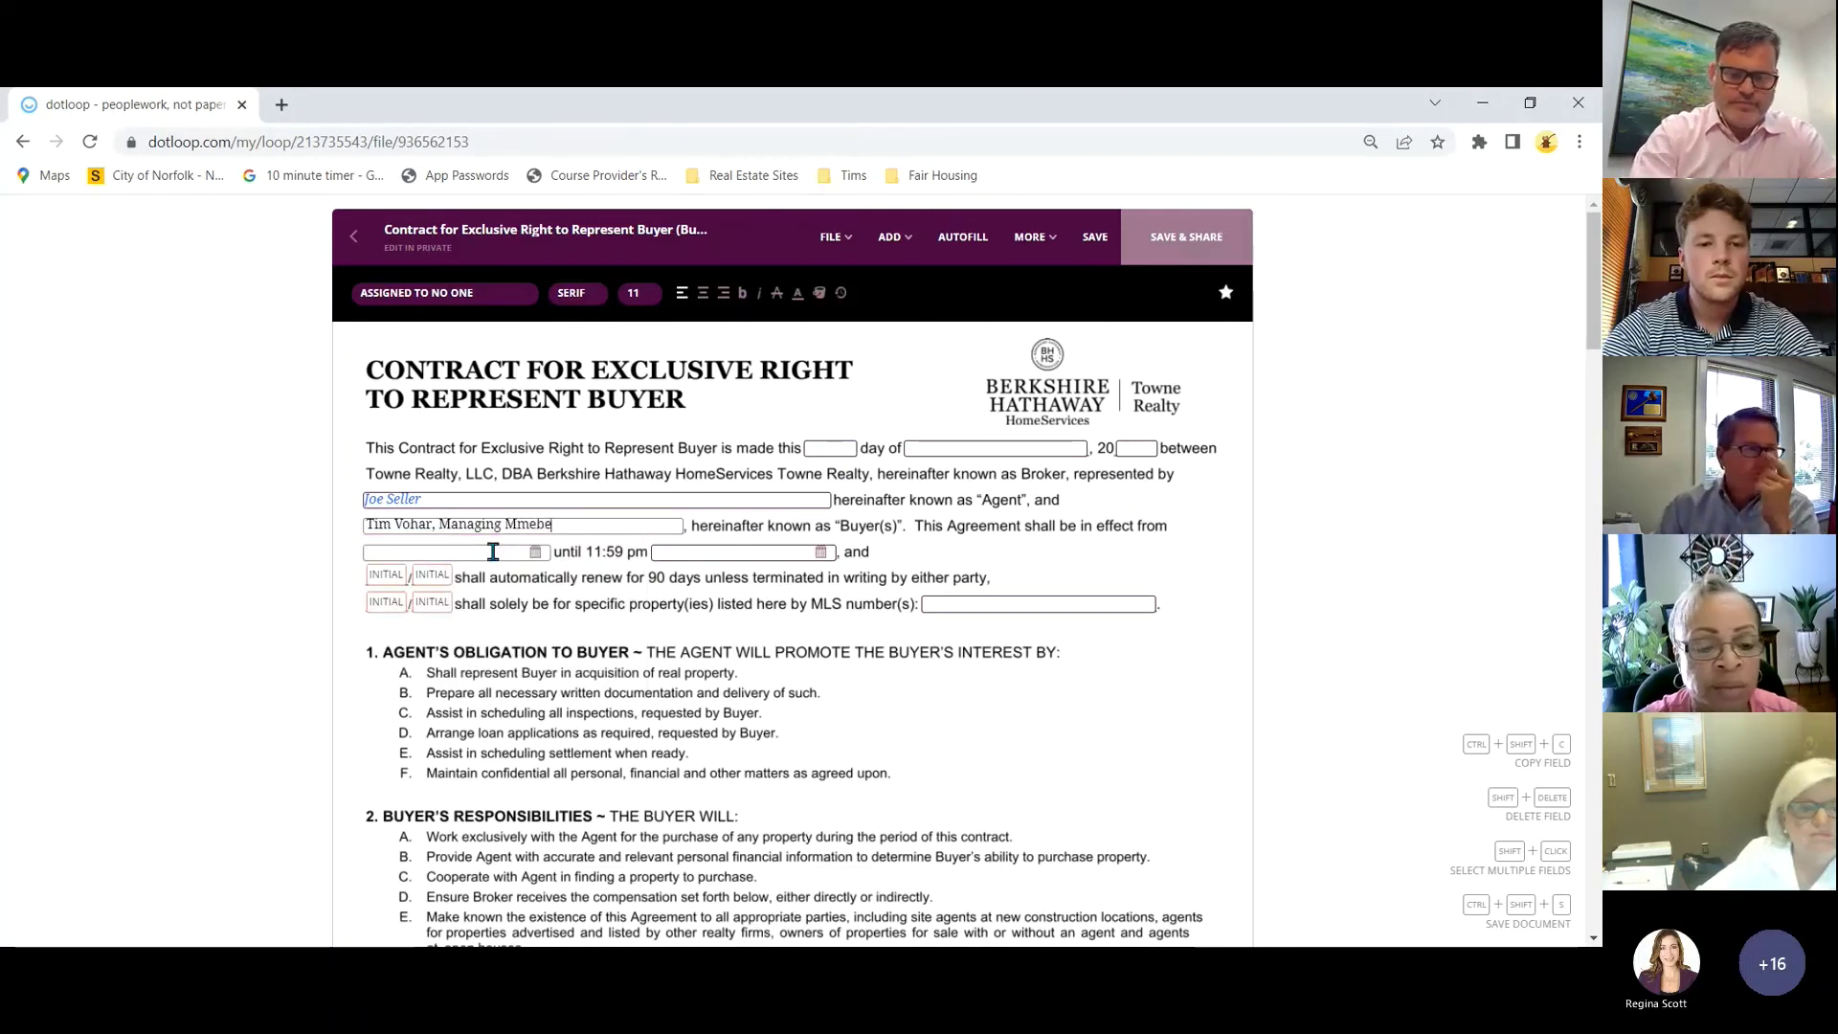
pyautogui.press('BackSpace')
pyautogui.press('BackSpace')
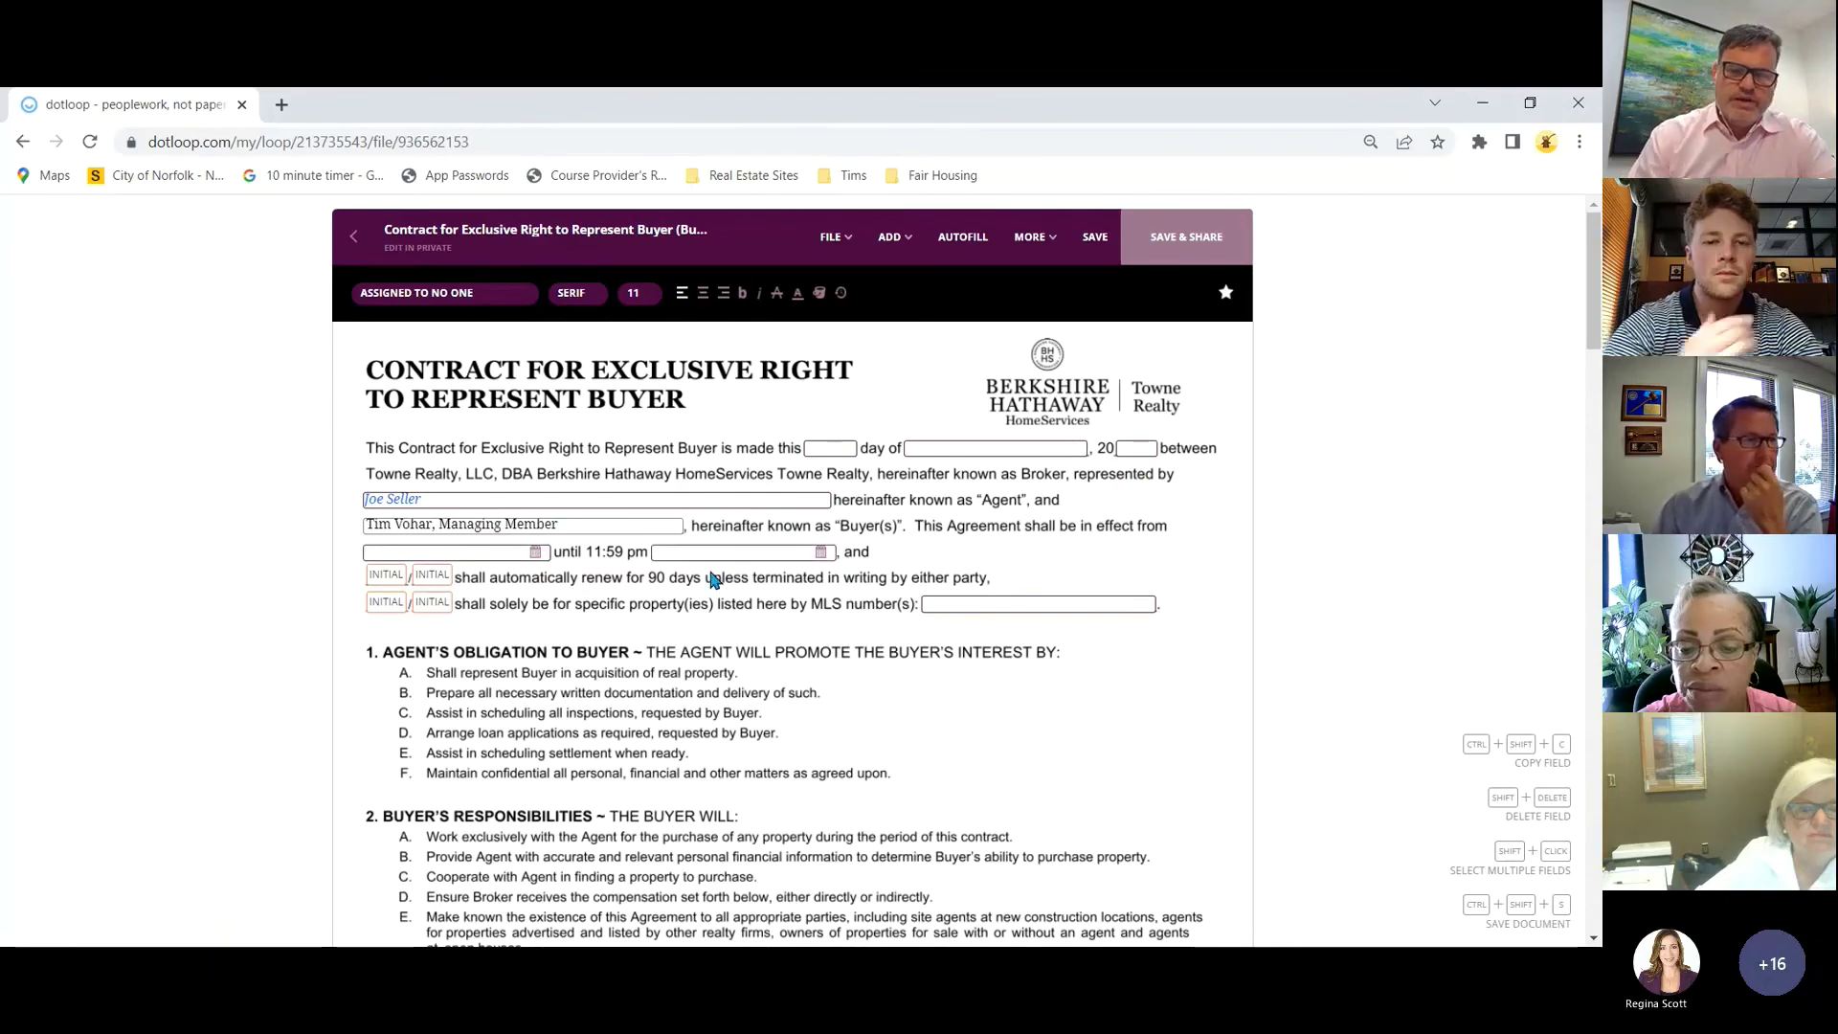
# Step: Scroll to the signature block and save the buyer representation contract's name edits
pyautogui.scroll(-2, 729, 574)
pyautogui.scroll(-3, 727, 589)
pyautogui.scroll(-20, 732, 589)
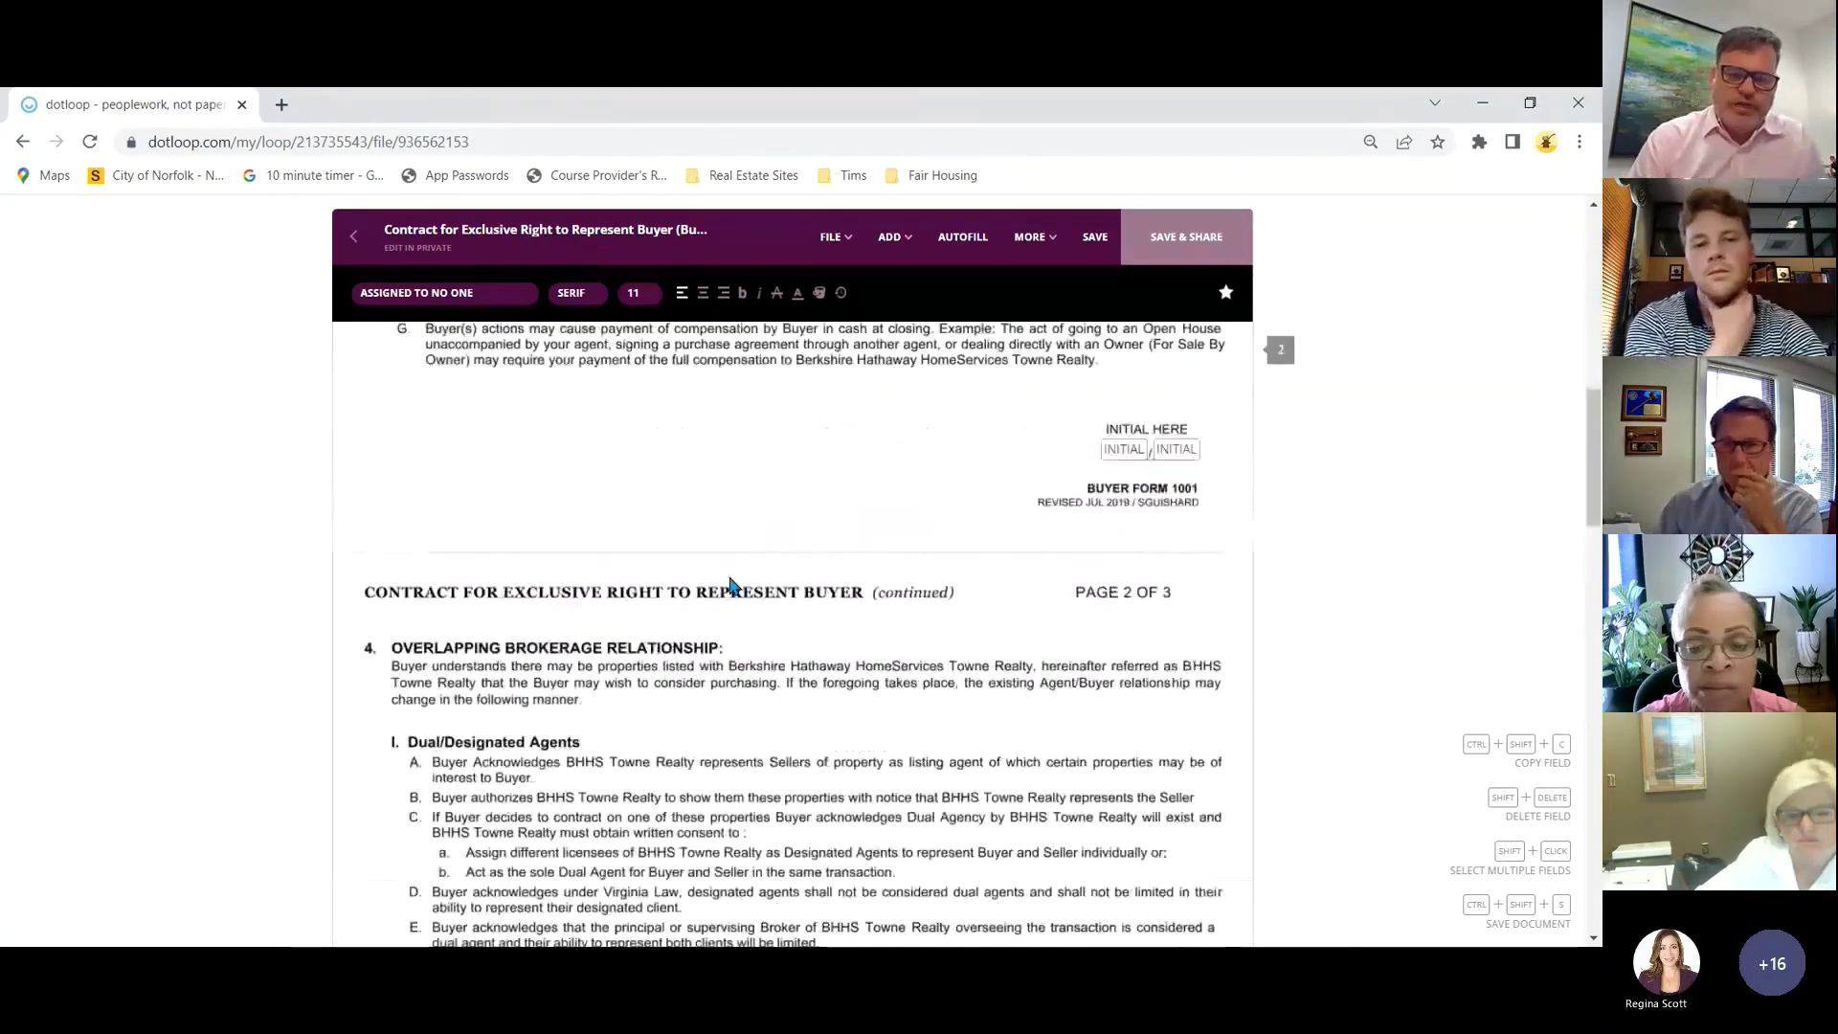
pyautogui.scroll(-5, 737, 546)
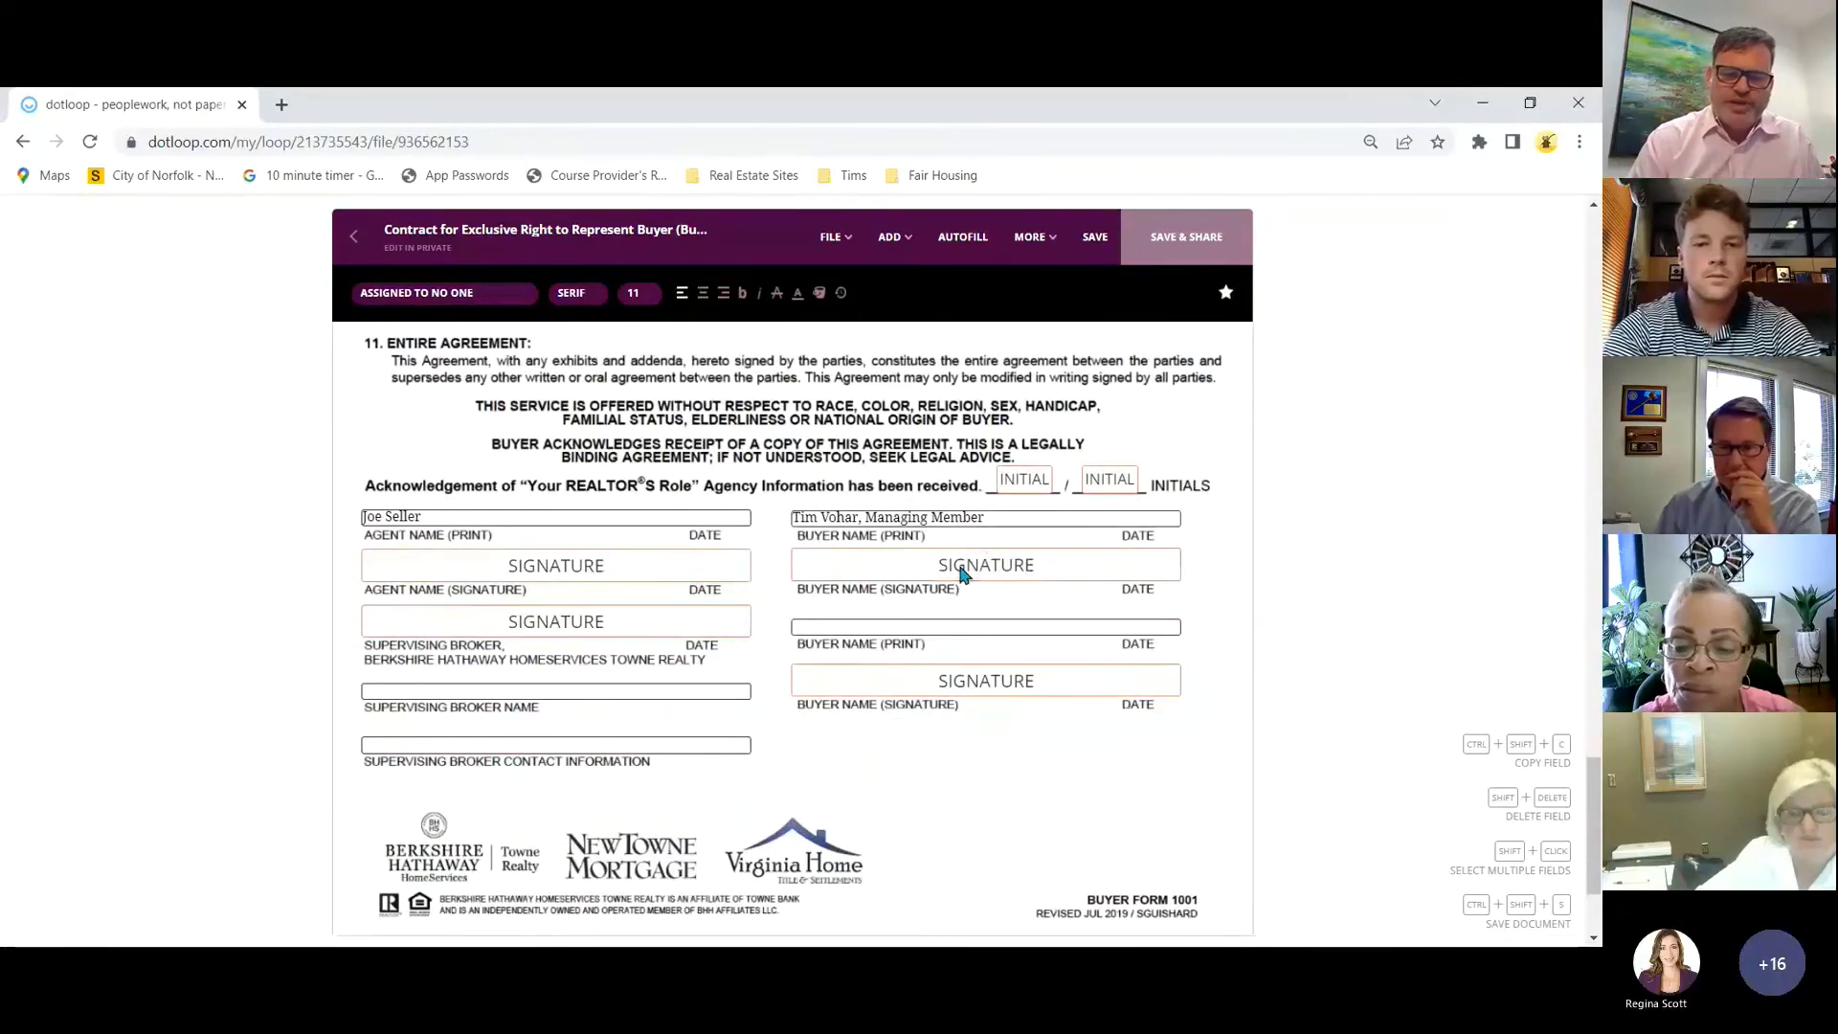
pyautogui.scroll(-2, 962, 566)
pyautogui.click(412, 292)
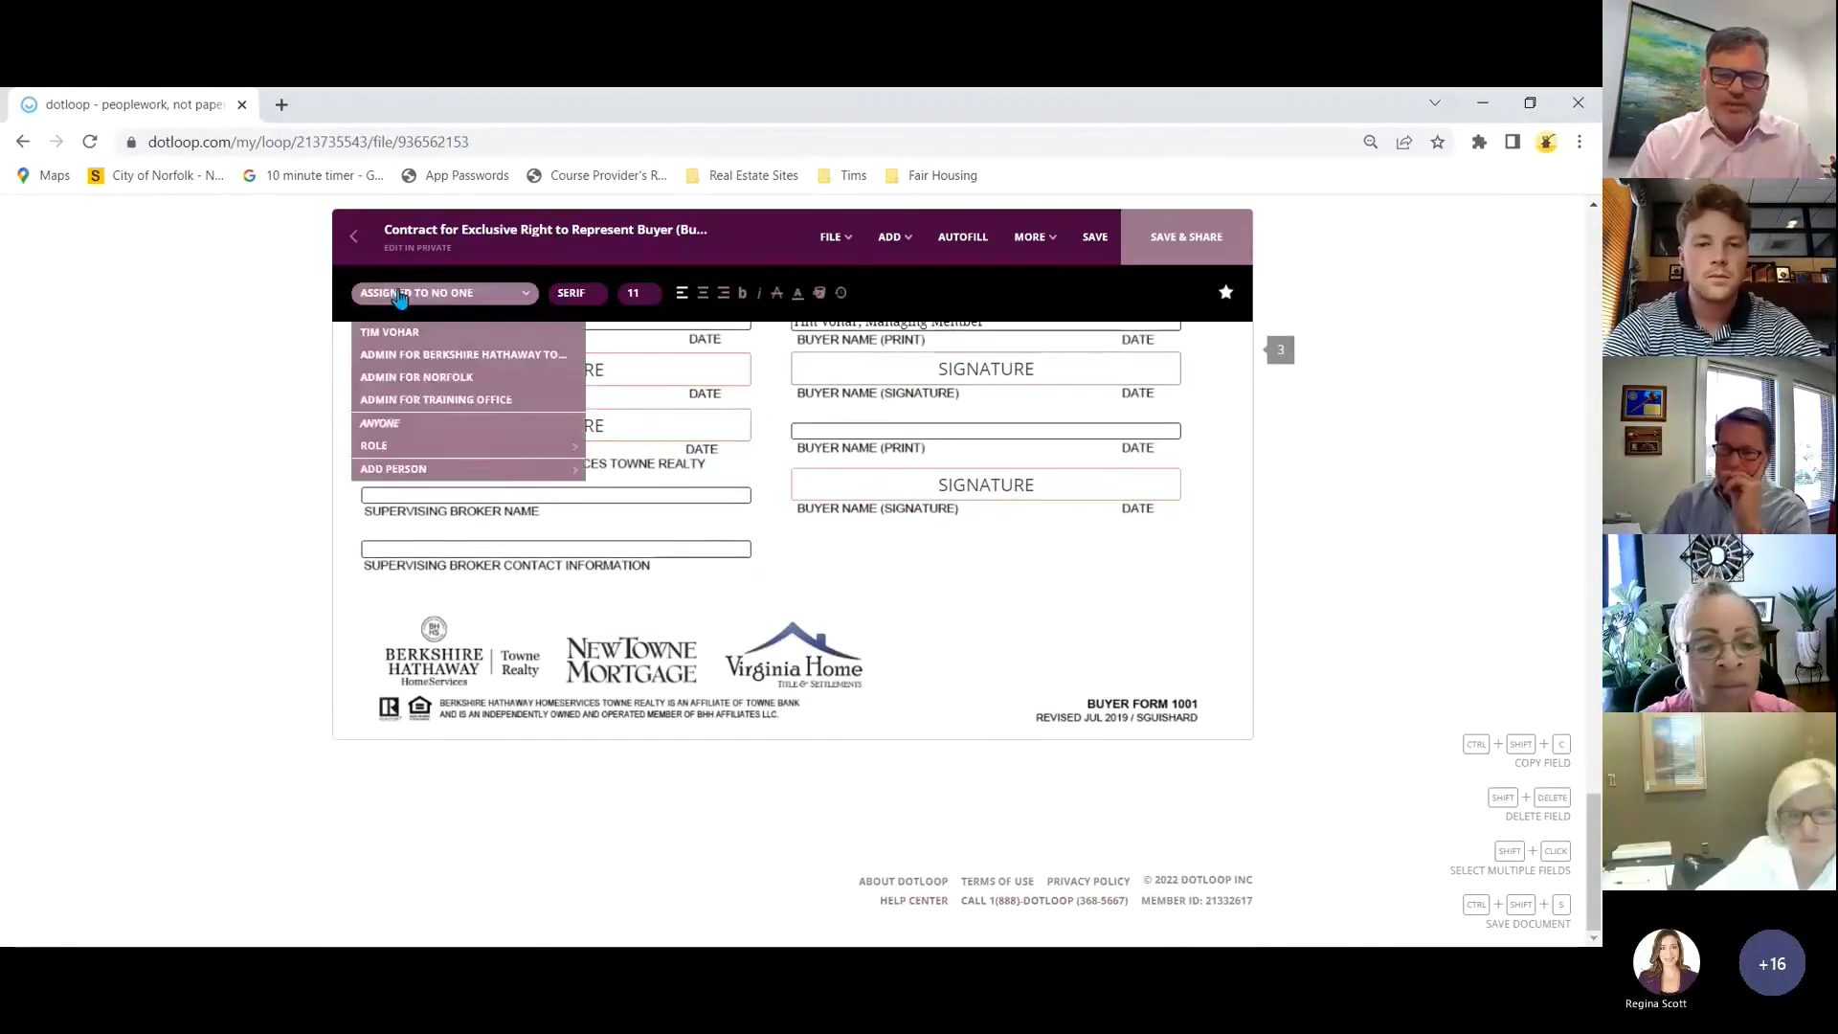
pyautogui.click(1092, 242)
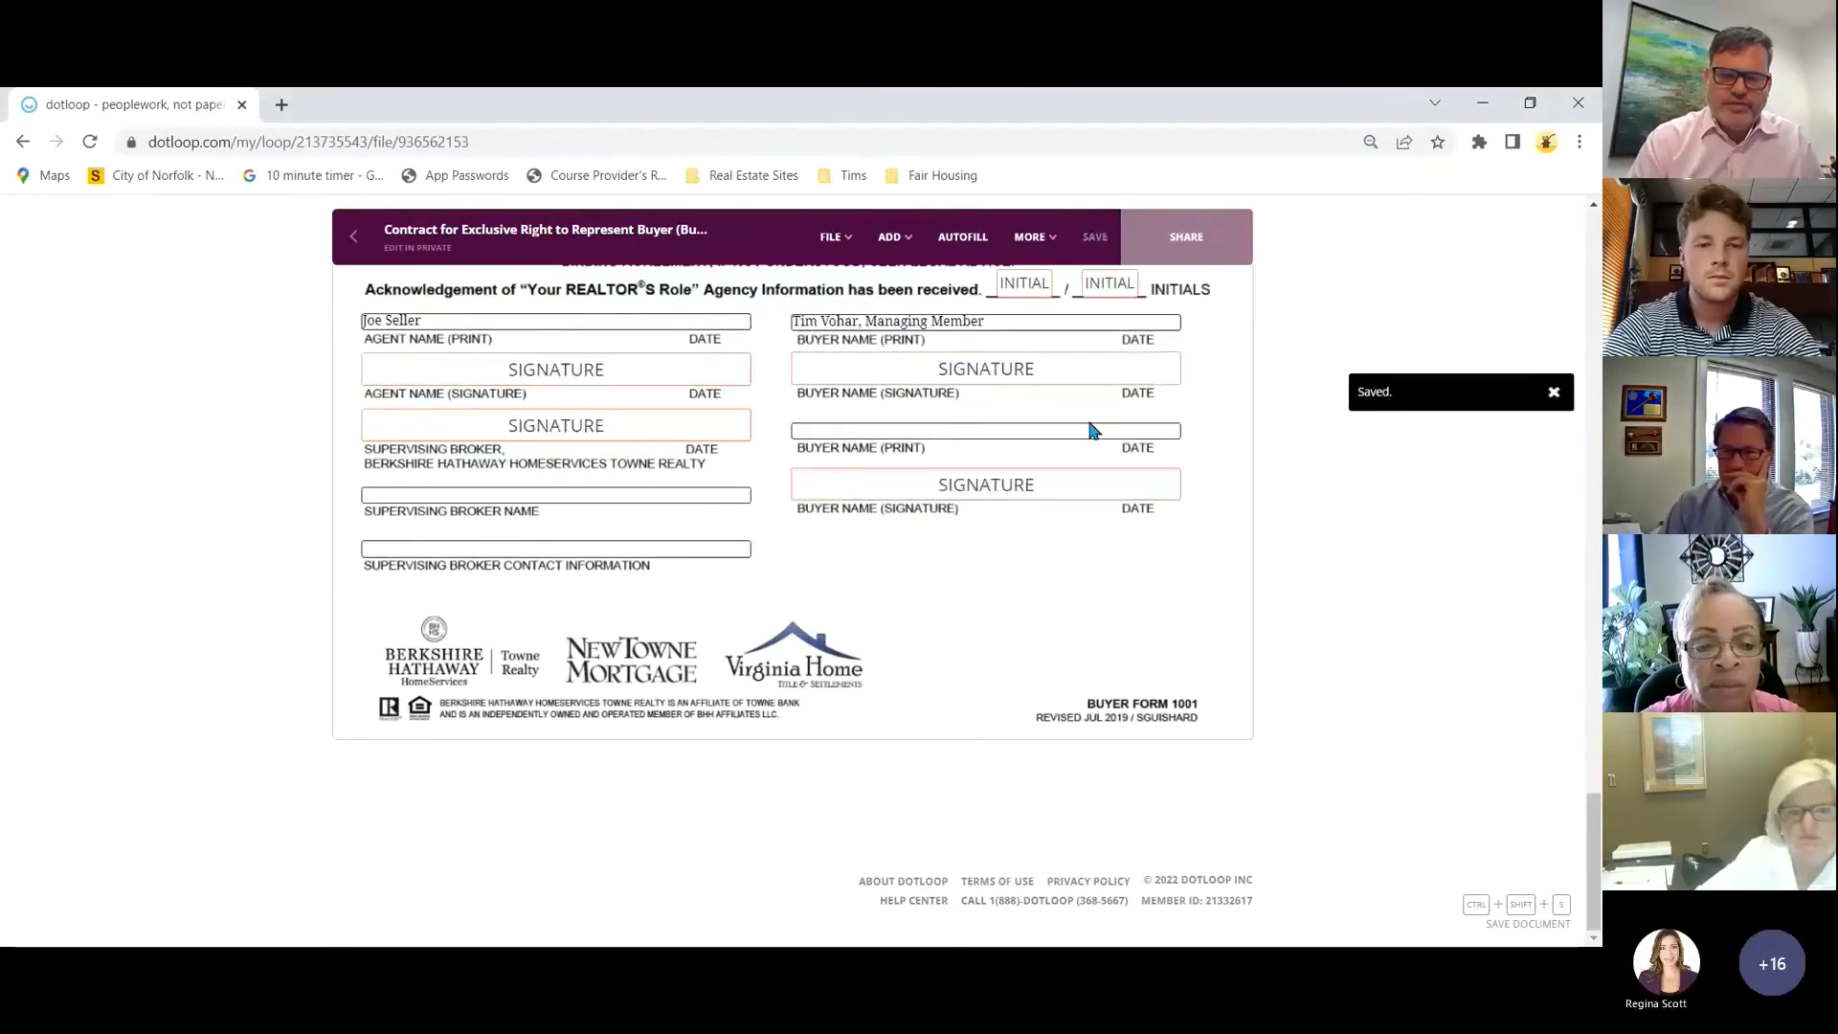
pyautogui.scroll(3, 1092, 429)
# Step: Assign the first buyer SIGNATURE field to the buyer
pyautogui.click(986, 762)
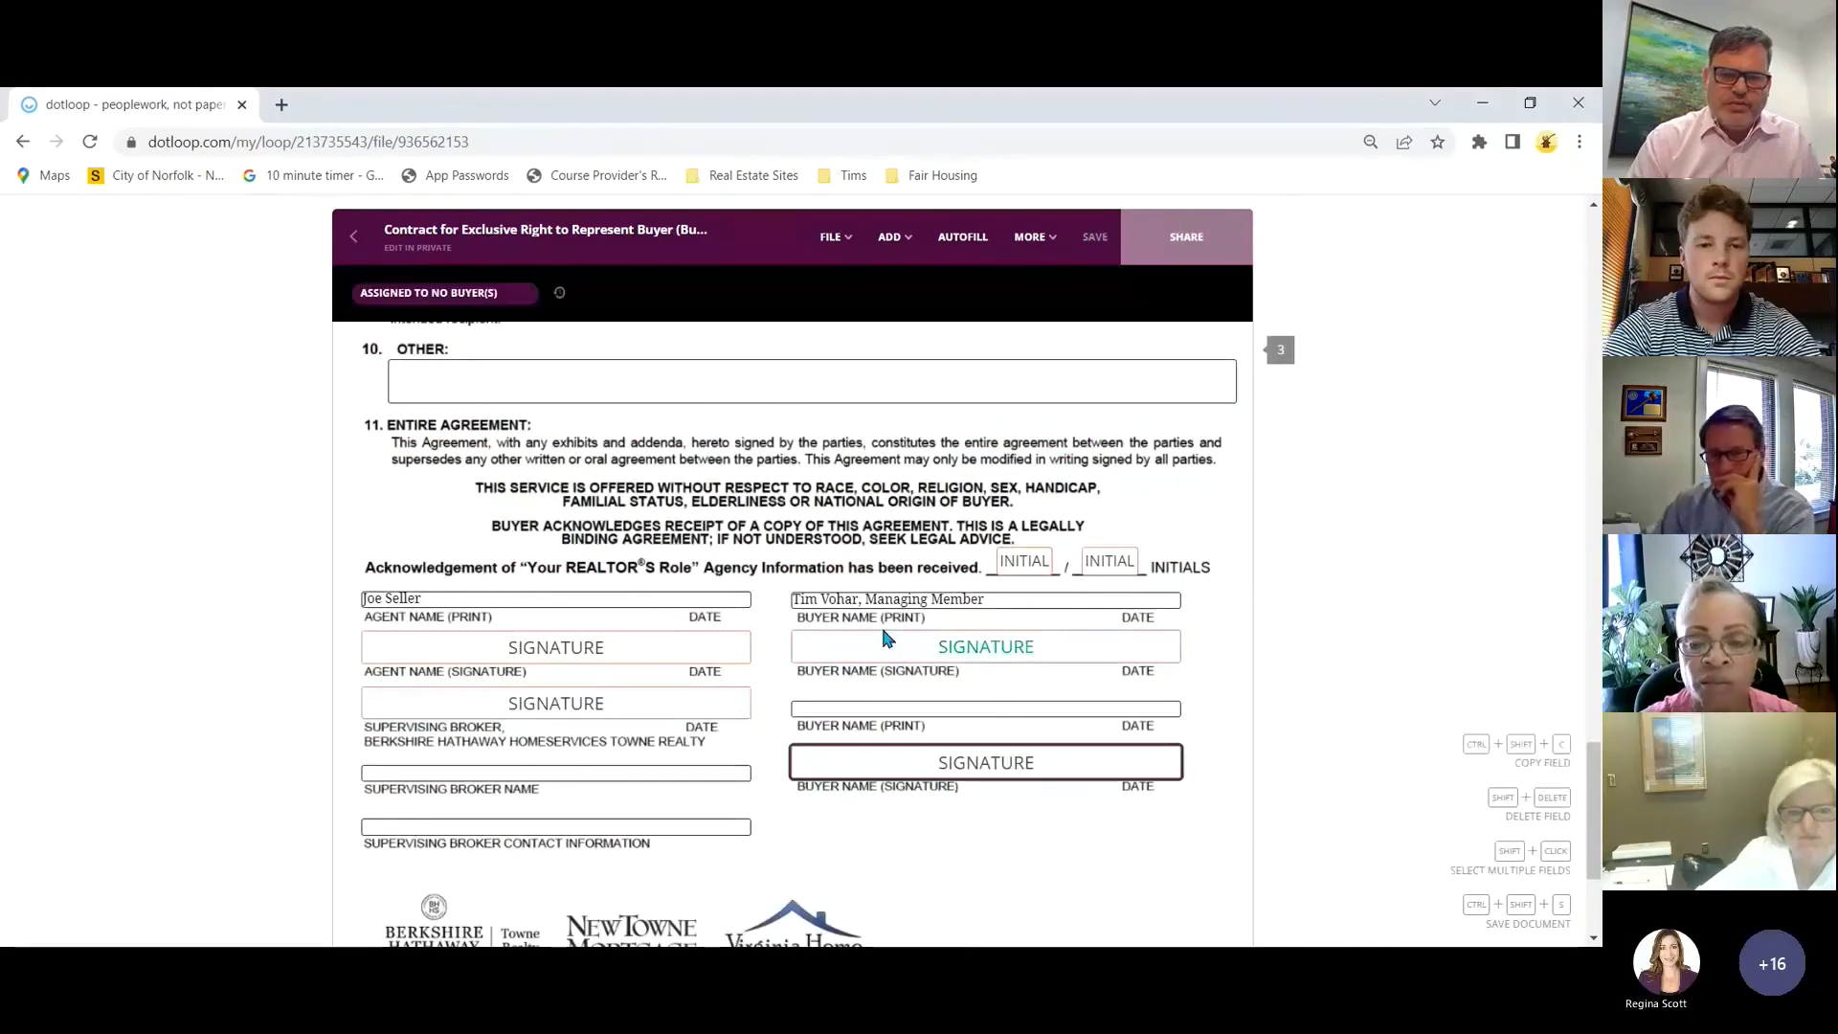
pyautogui.click(528, 294)
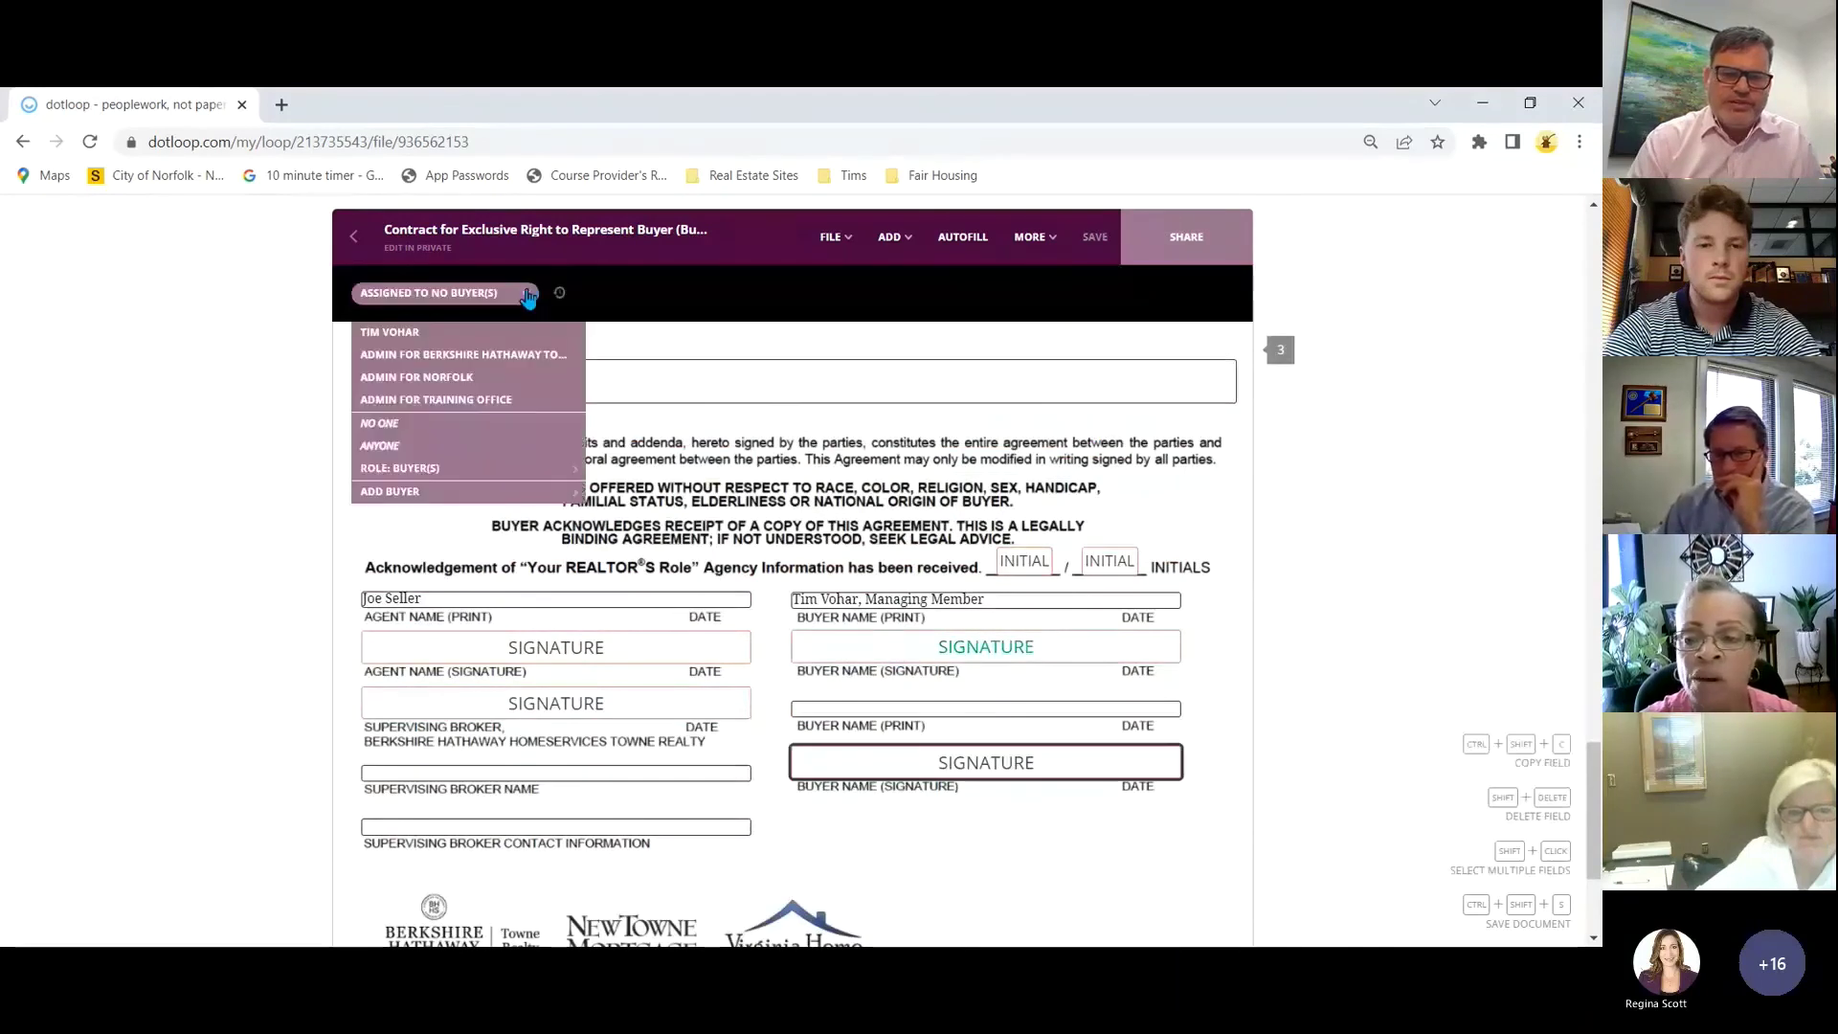
pyautogui.click(465, 335)
# Step: Save the contract, then select the whole buyer name in the Buyer field
pyautogui.moveTo(884, 650)
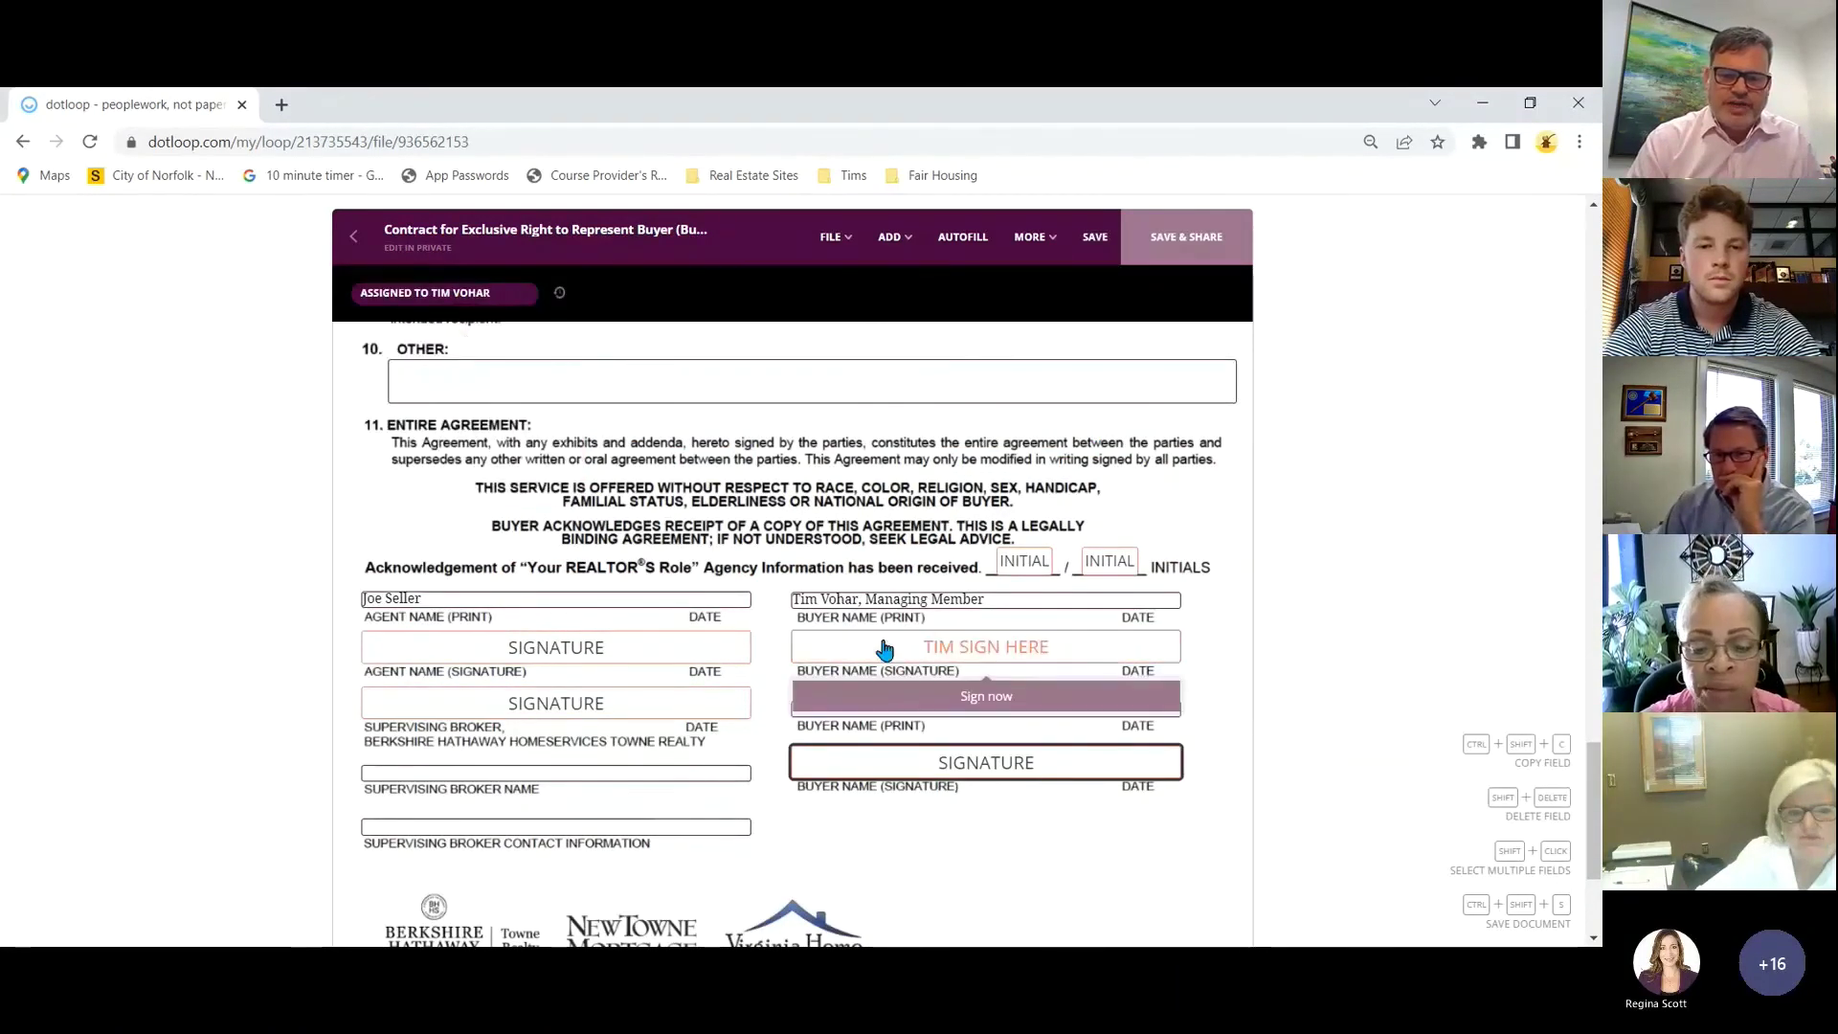
pyautogui.scroll(3, 889, 704)
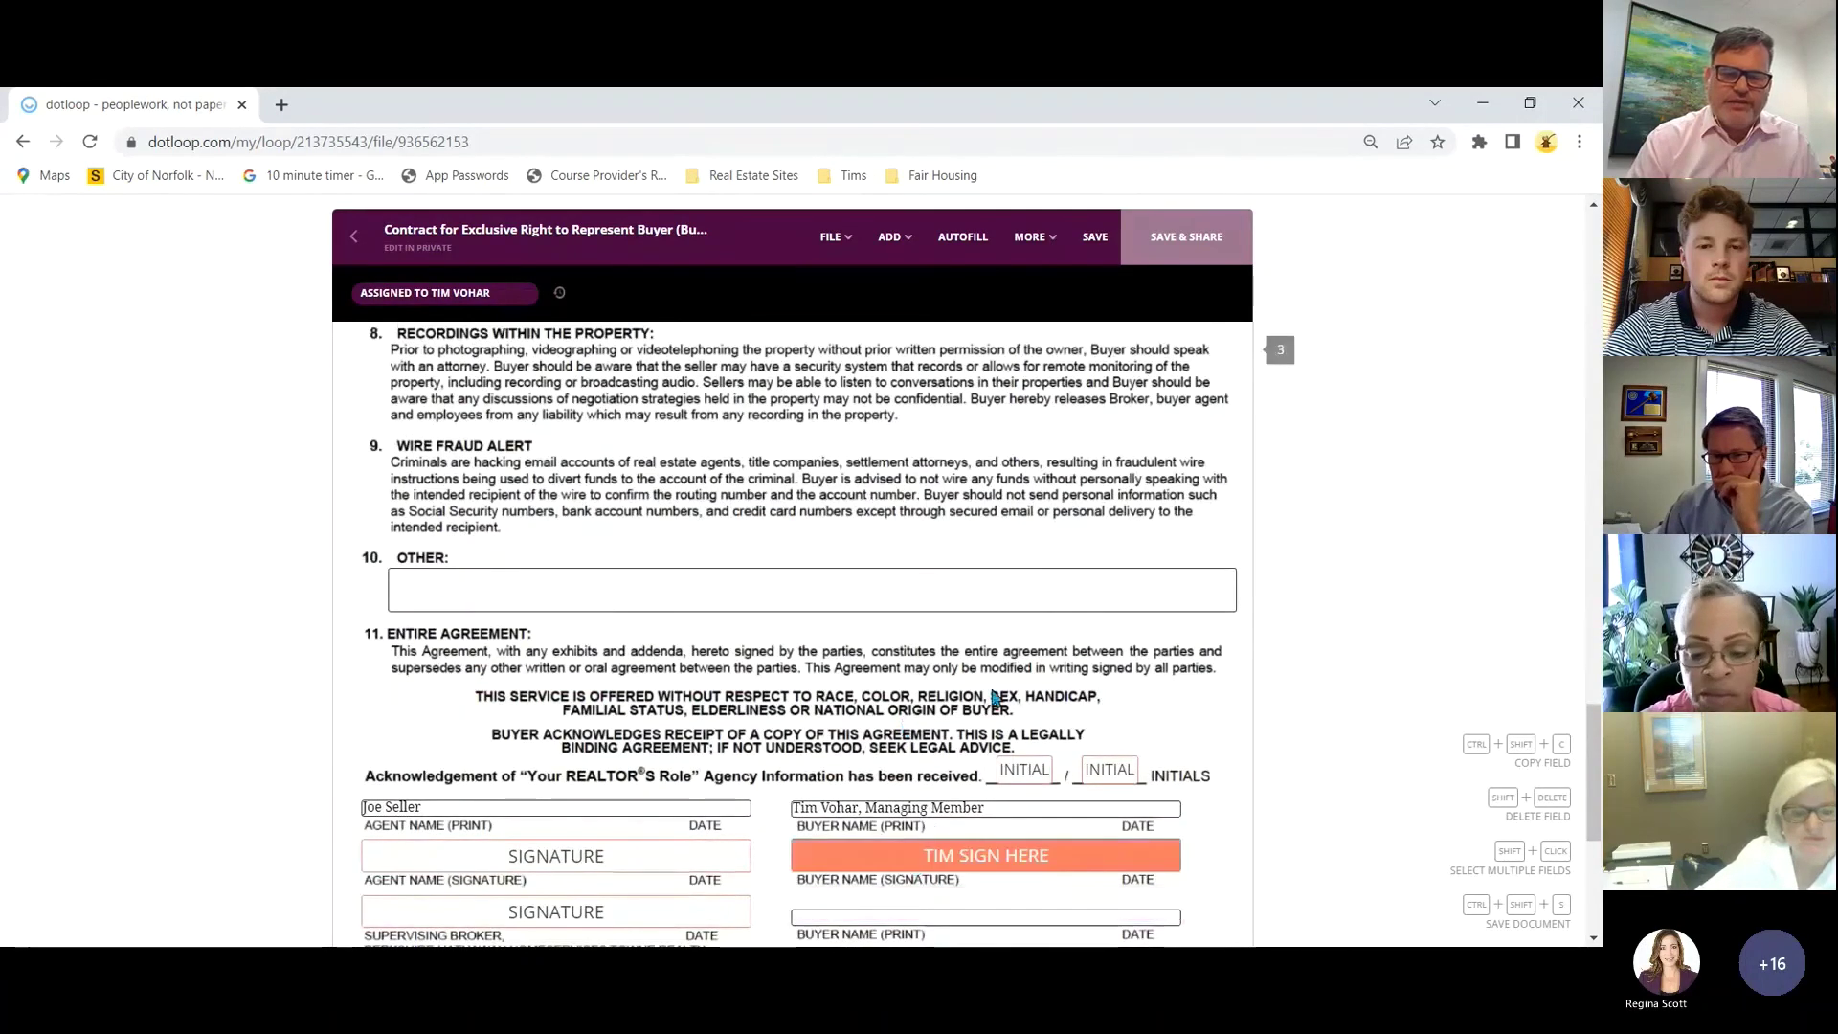
pyautogui.scroll(15, 995, 697)
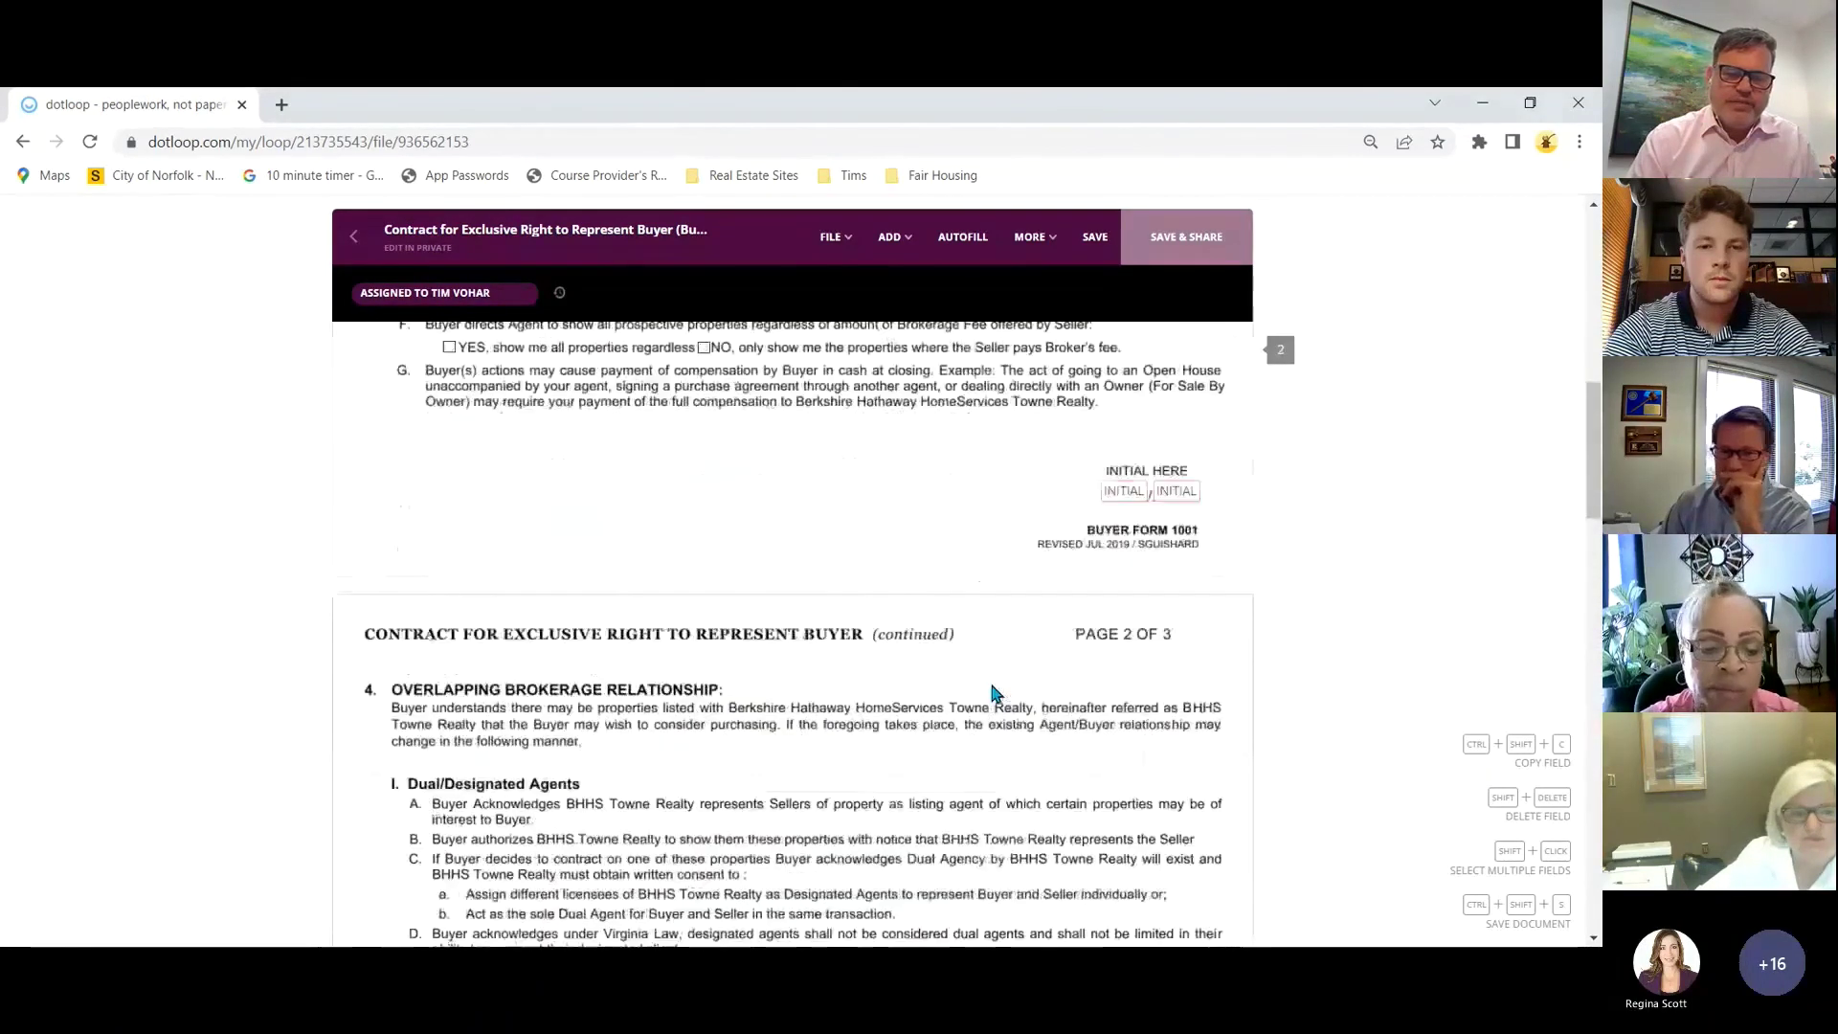
pyautogui.scroll(3, 992, 691)
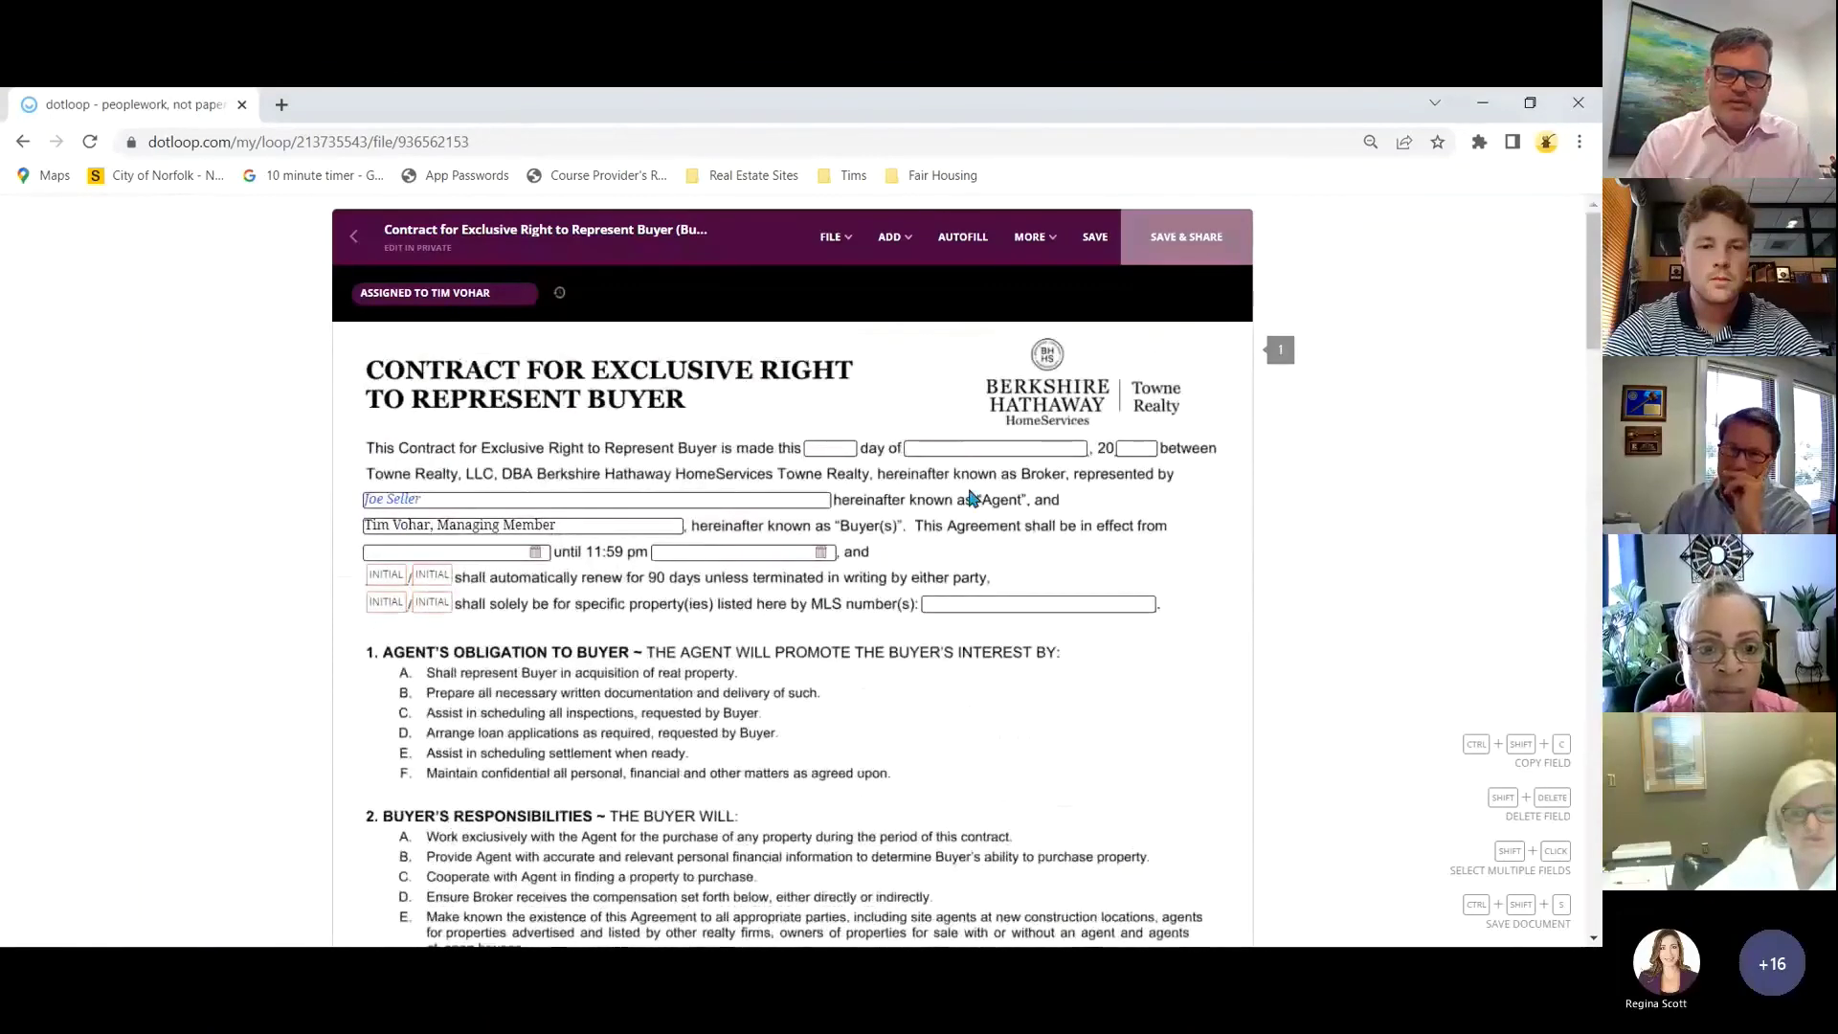
pyautogui.click(1093, 237)
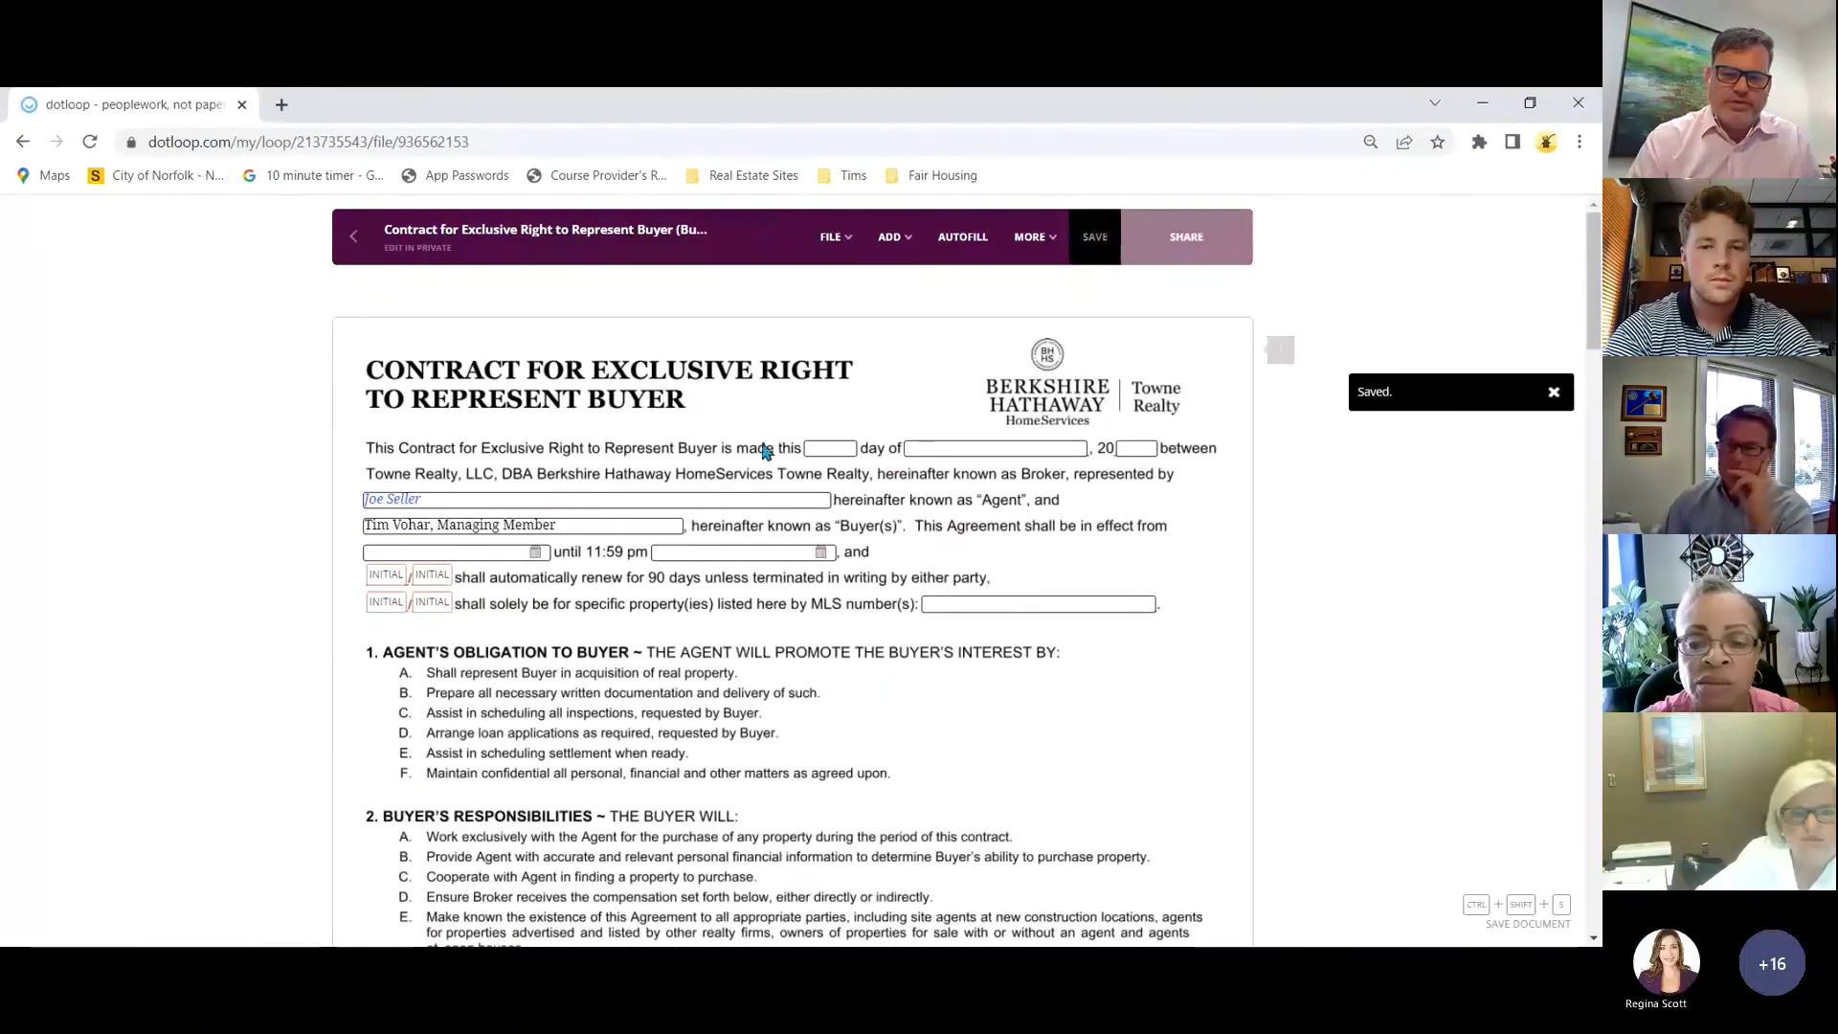
pyautogui.moveTo(588, 527); pyautogui.dragTo(337, 525)
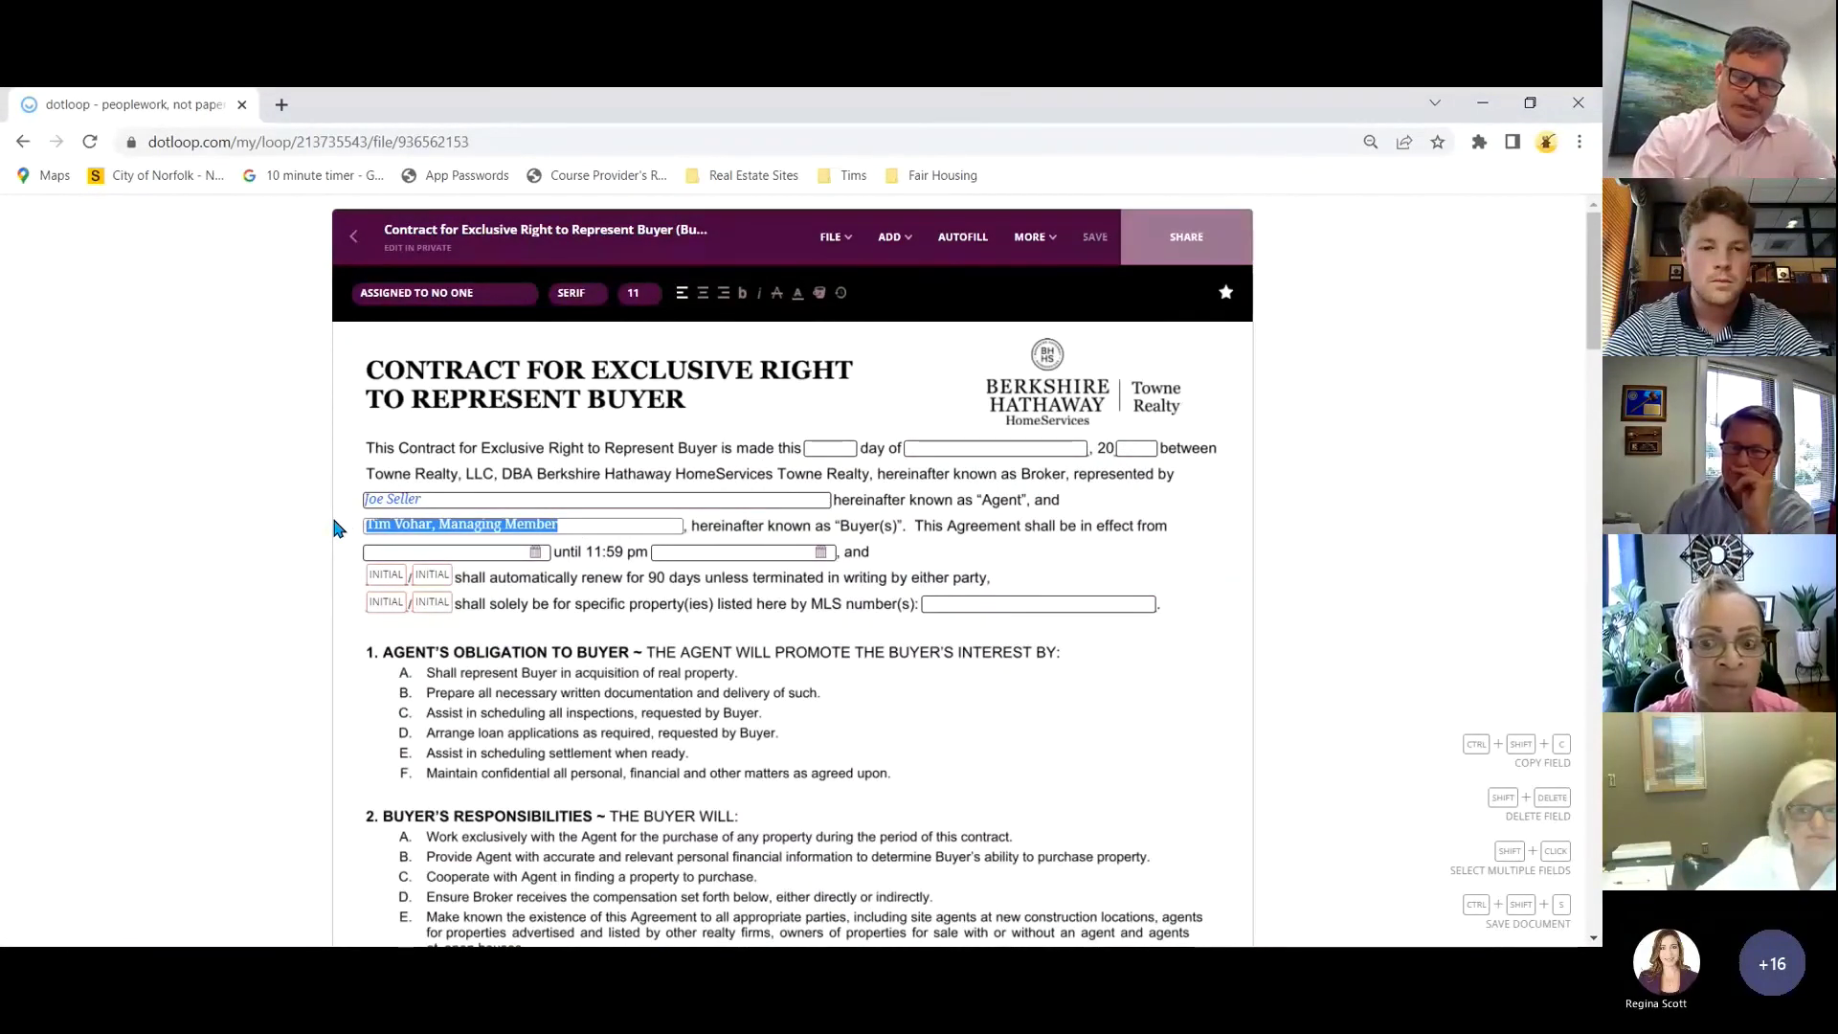
# Step: Replace the Buyer(s) name with the buyer's LLC company name and recheck the signature assignment
pyautogui.write('Ti')
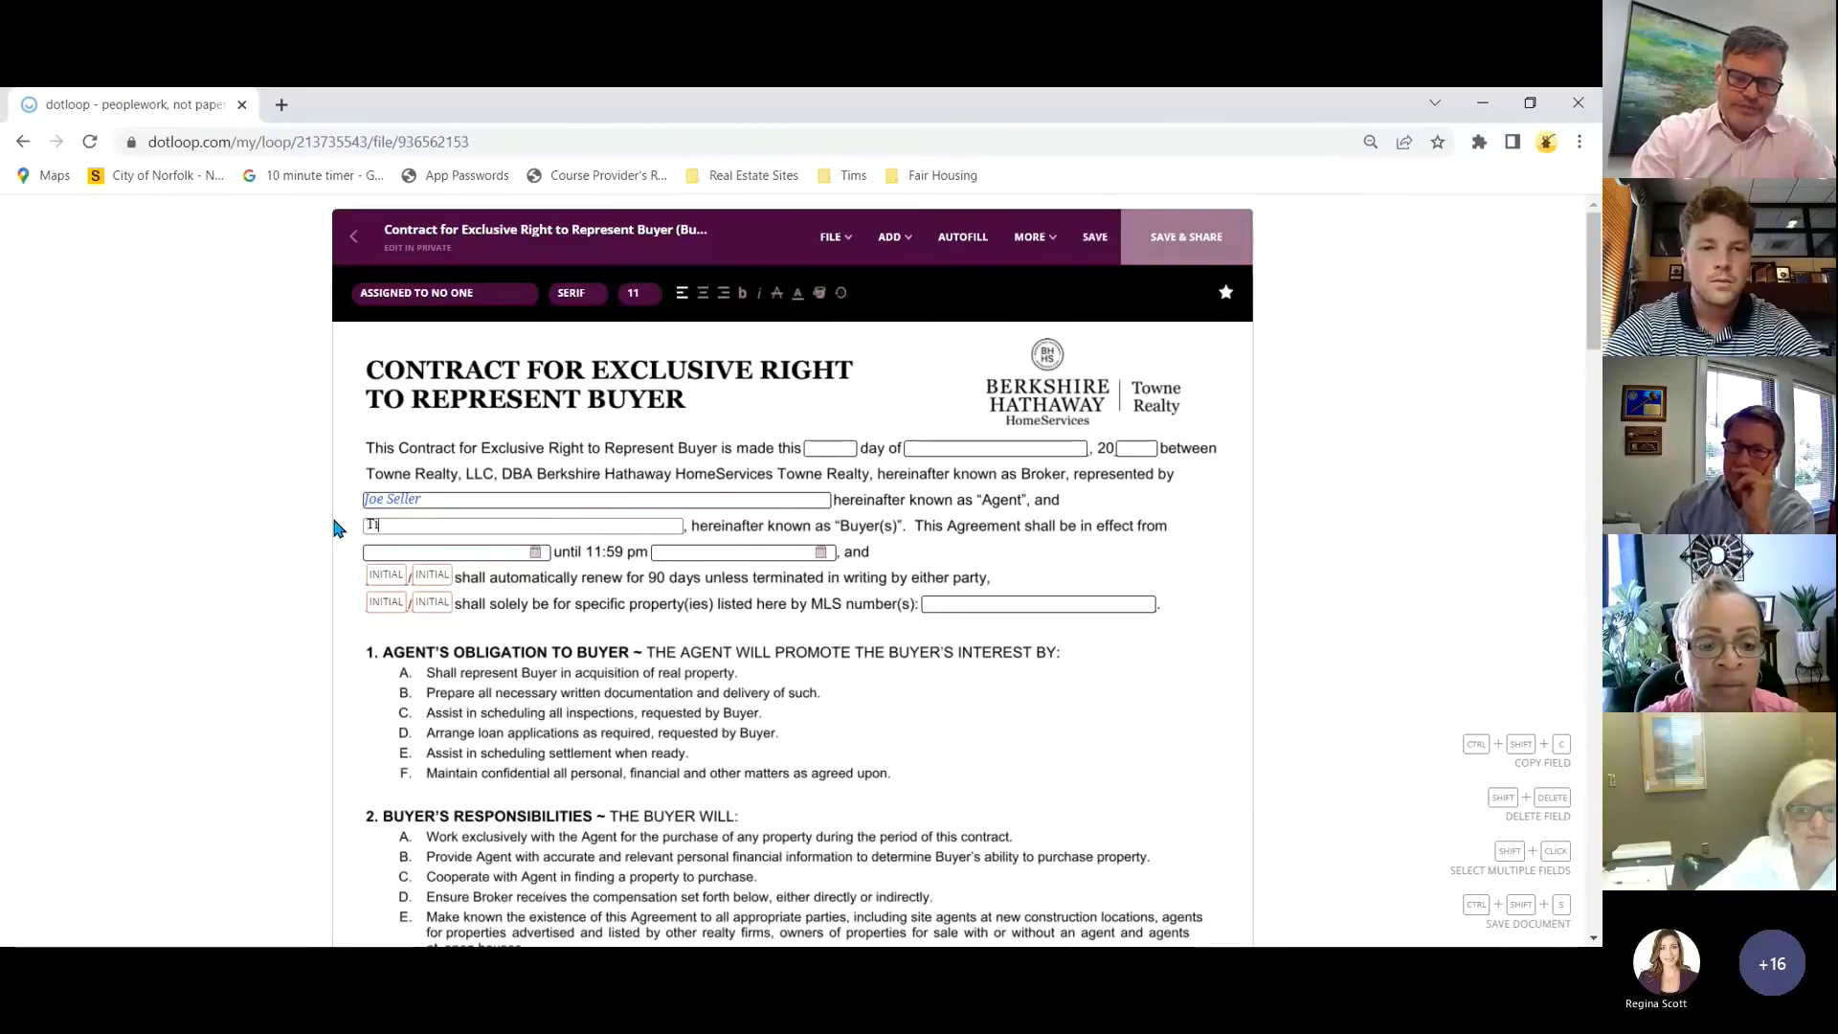
pyautogui.write('m Se')
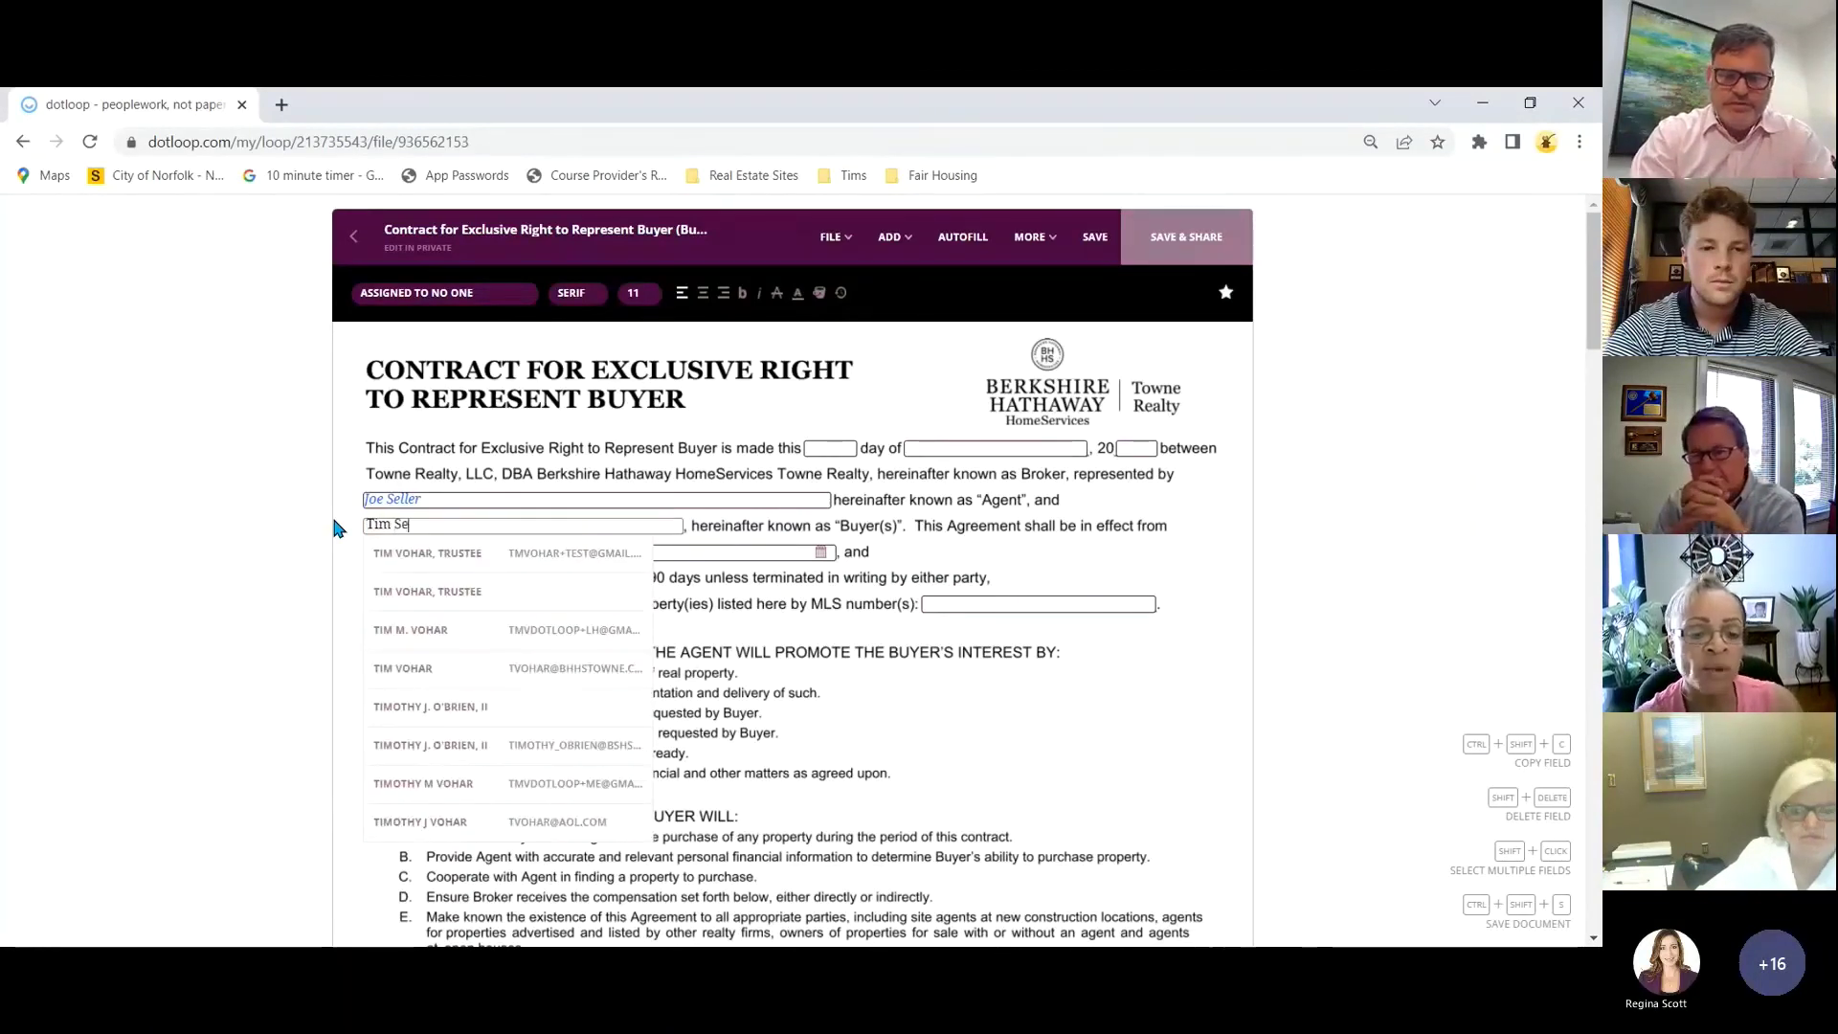
pyautogui.write('lls Houses')
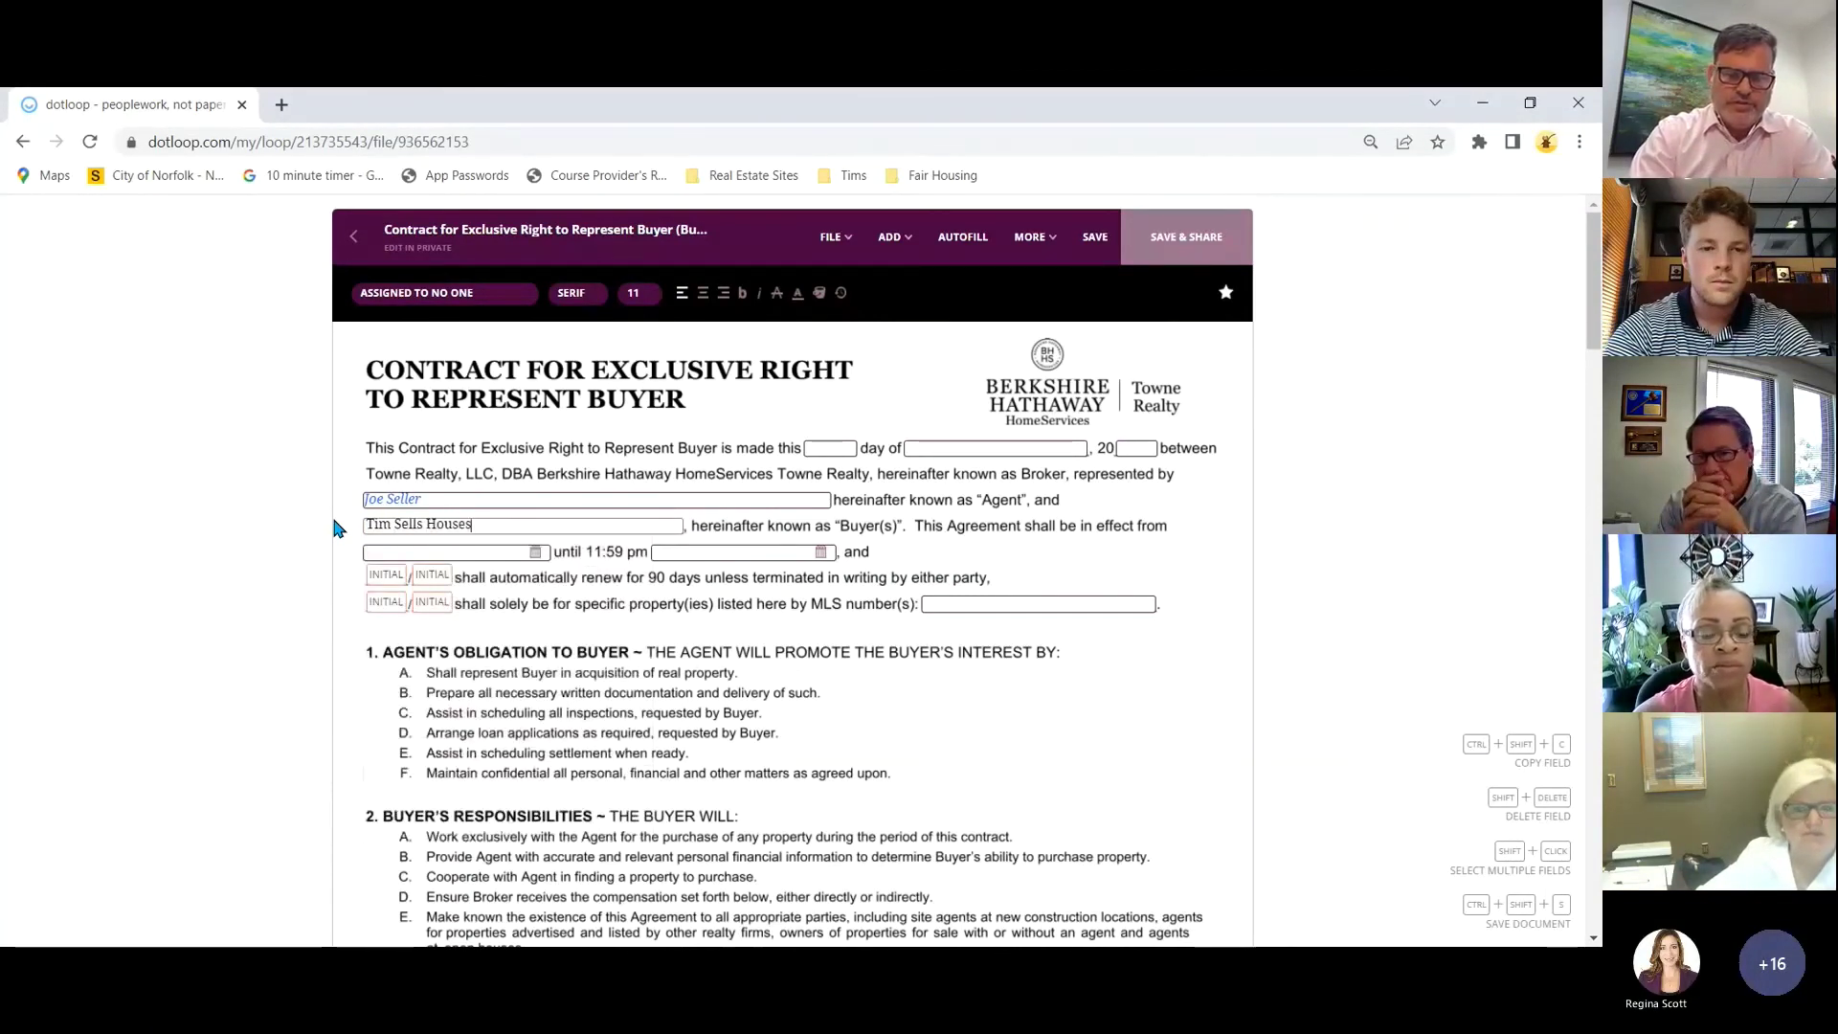
pyautogui.write(' Too, LLC')
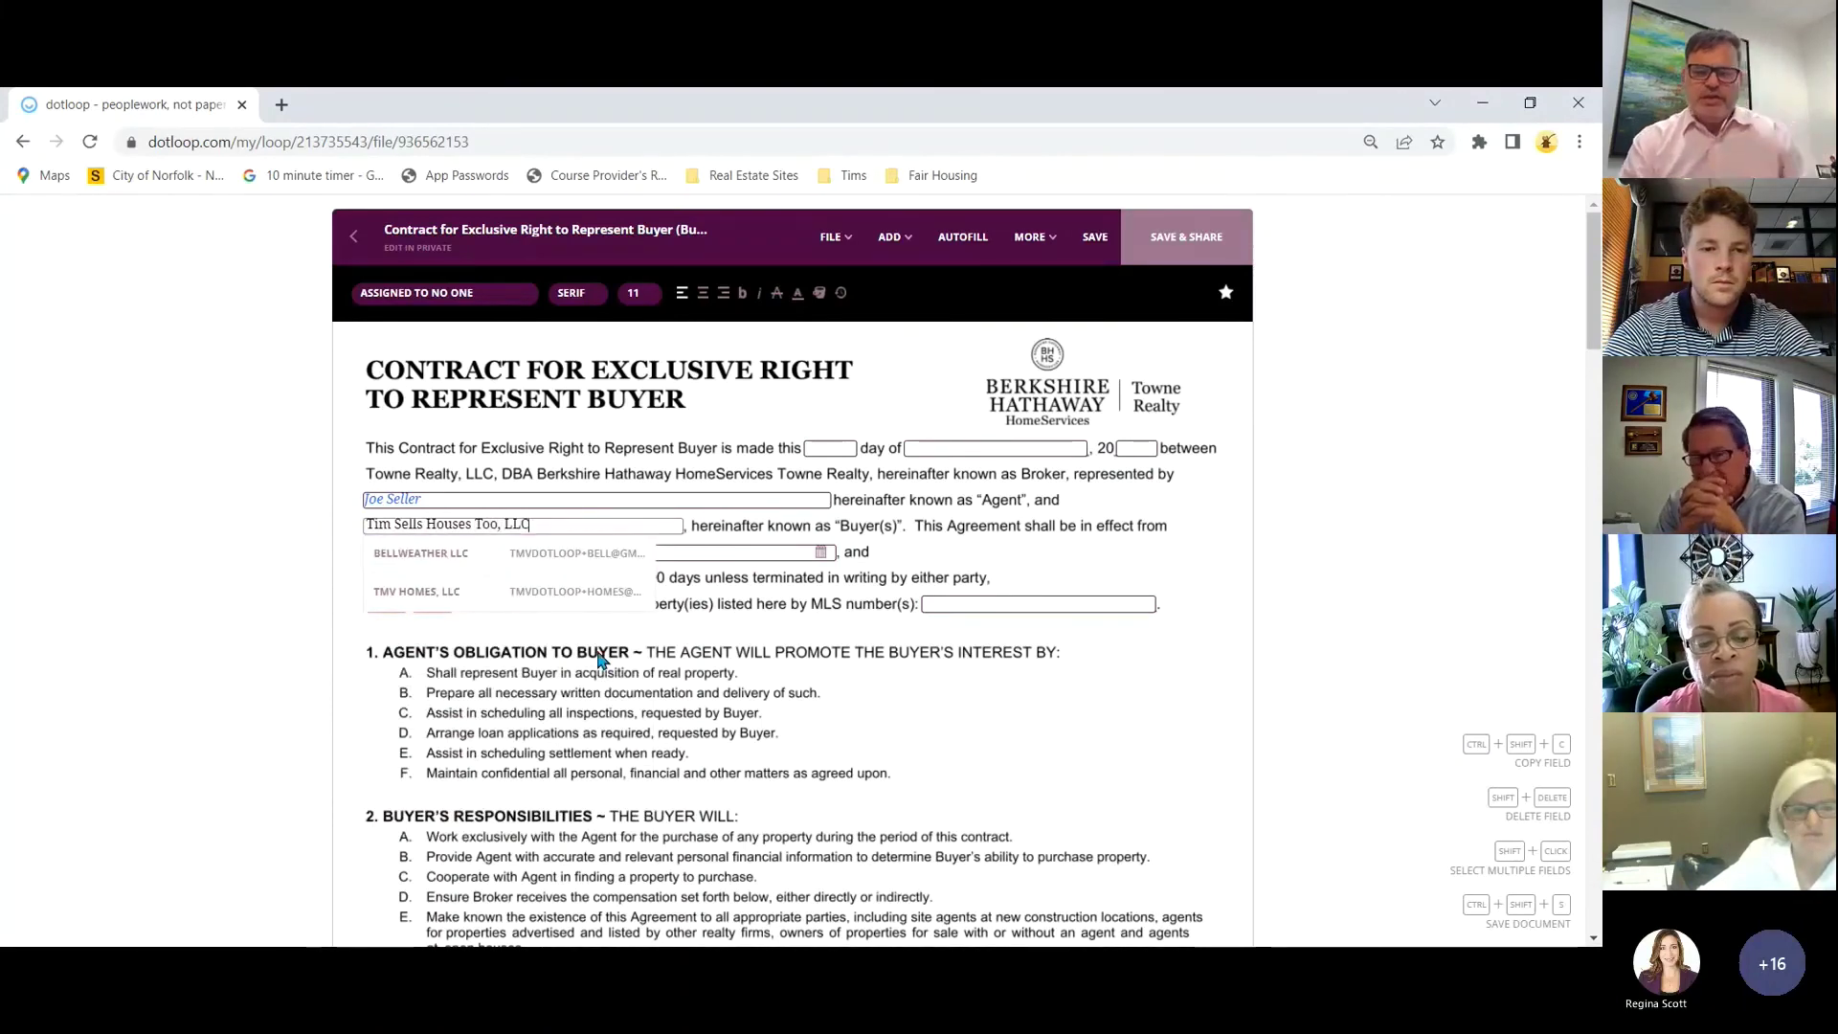
pyautogui.click(1357, 470)
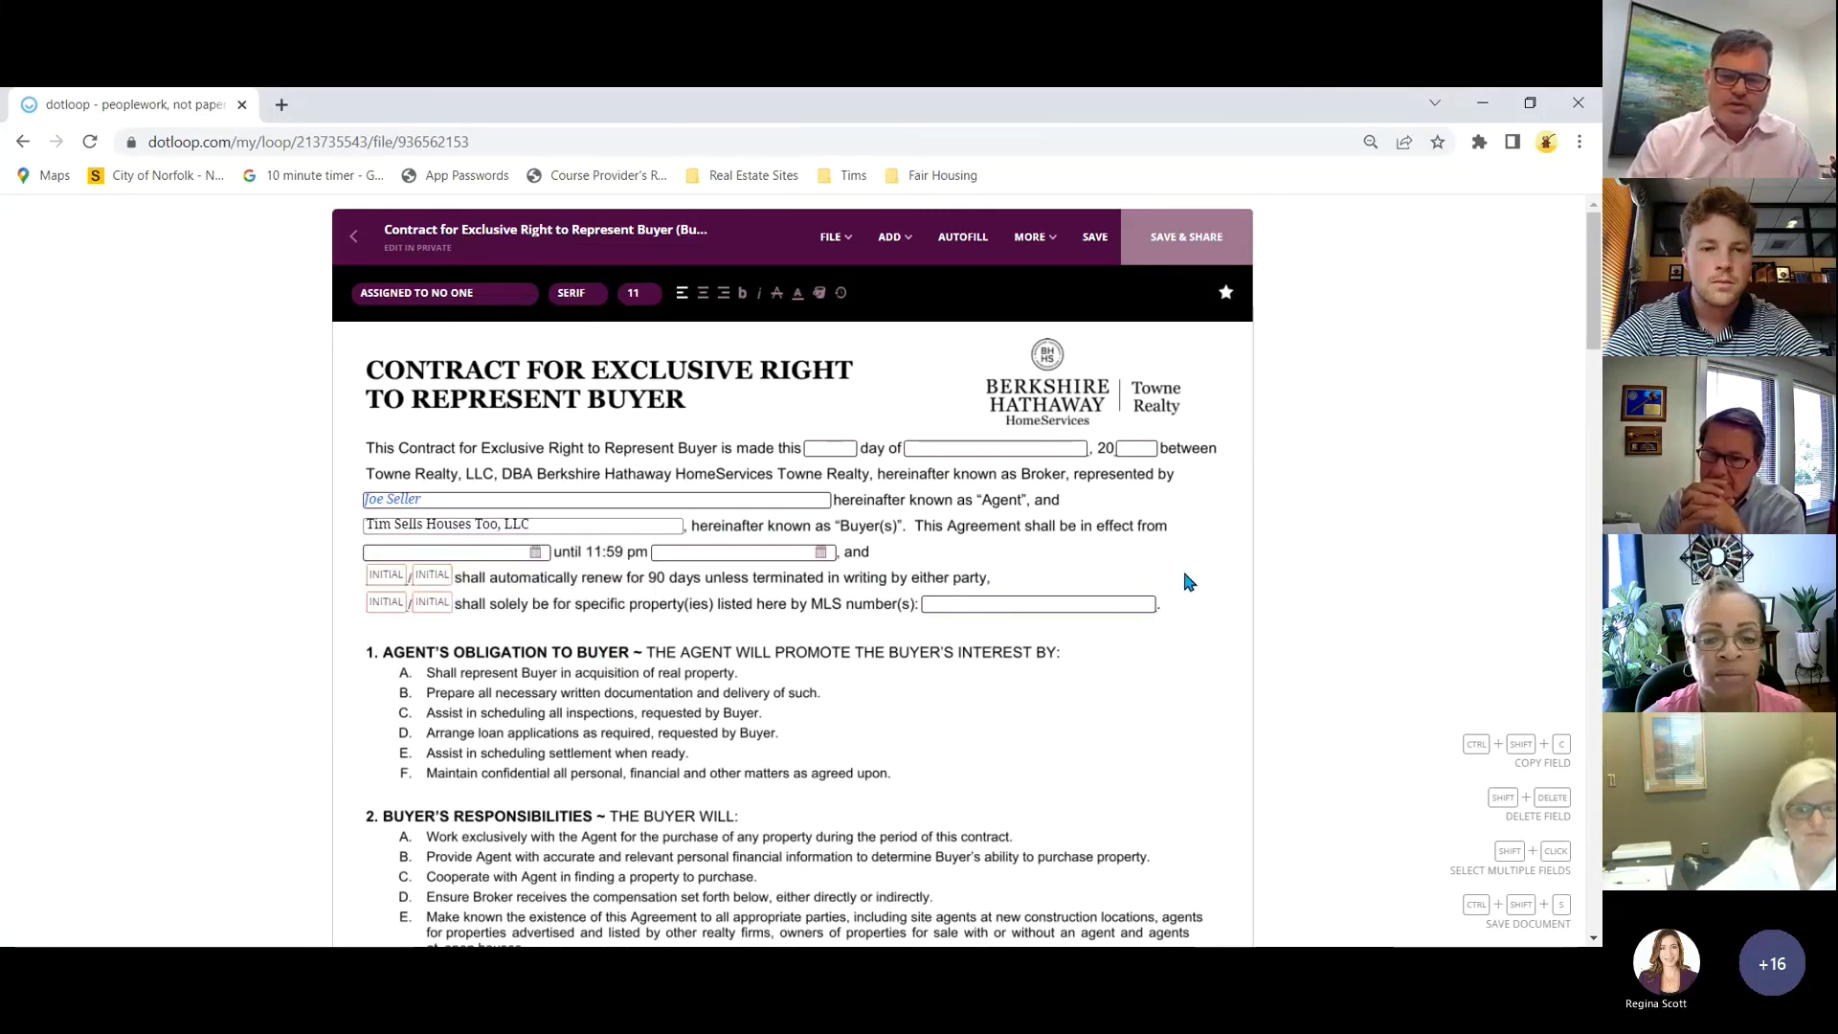
pyautogui.scroll(-10, 1177, 560)
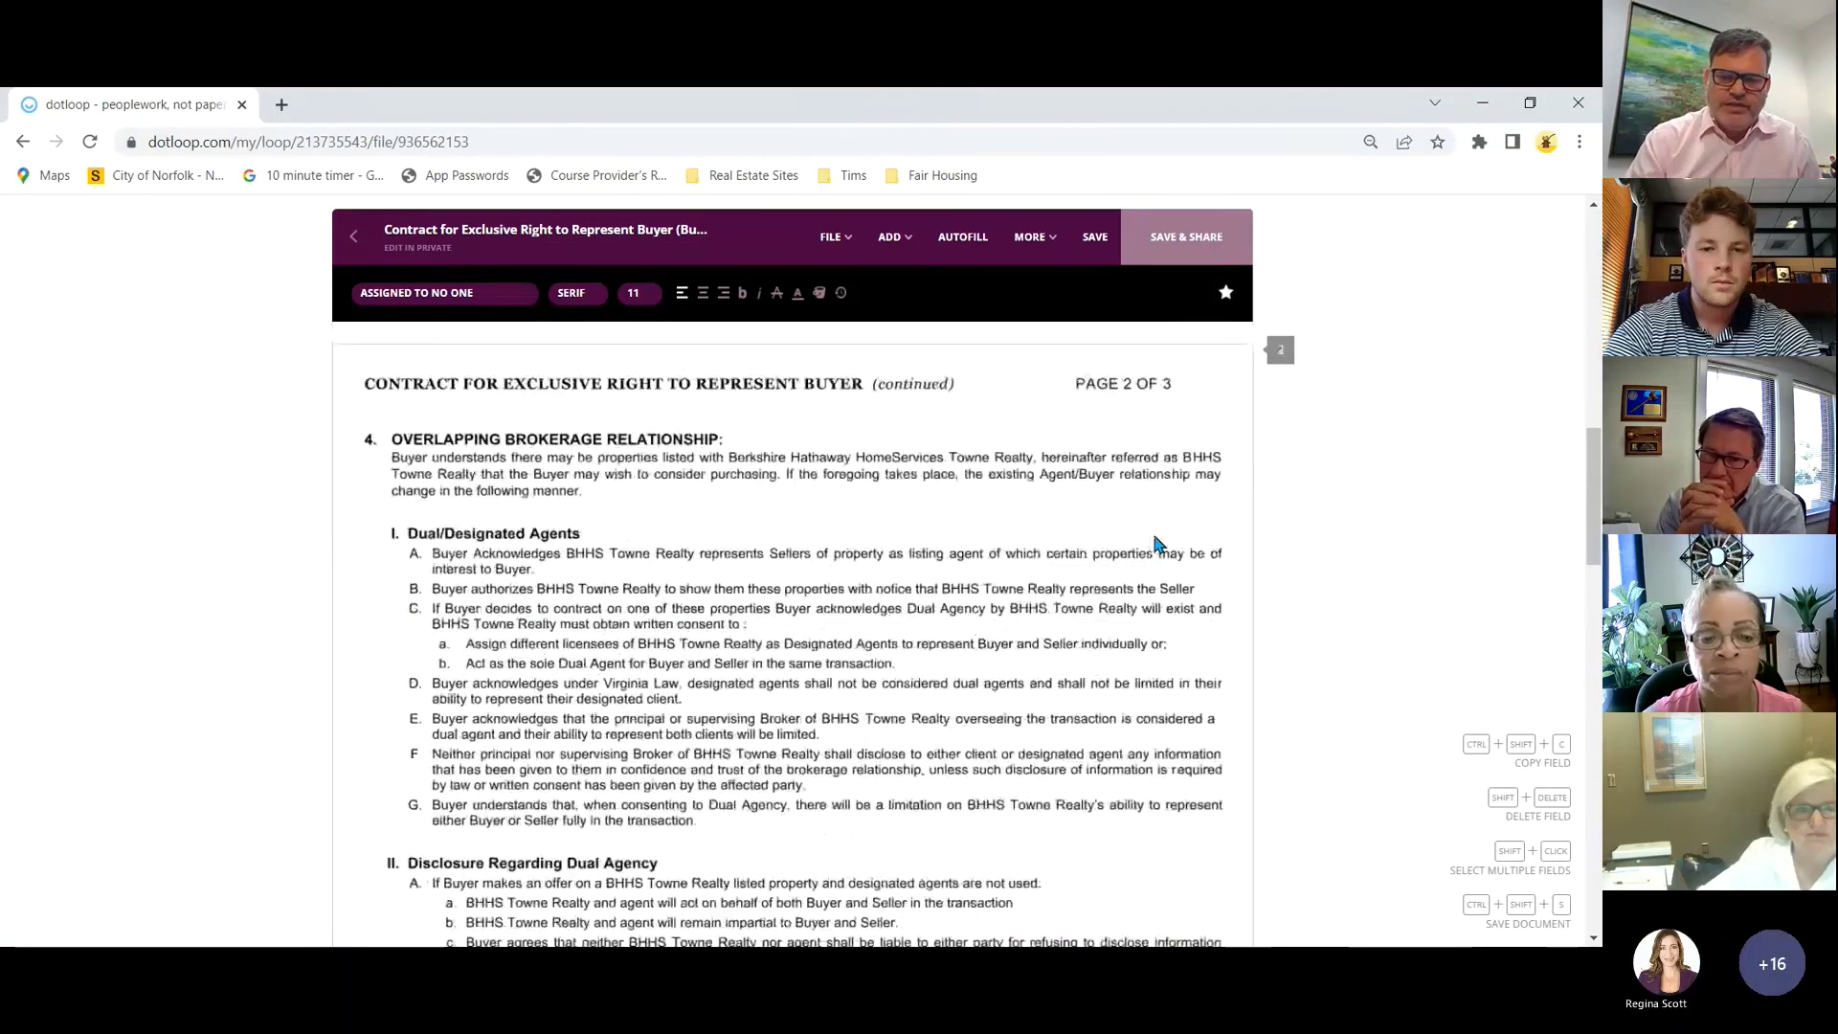
pyautogui.scroll(-15, 1155, 544)
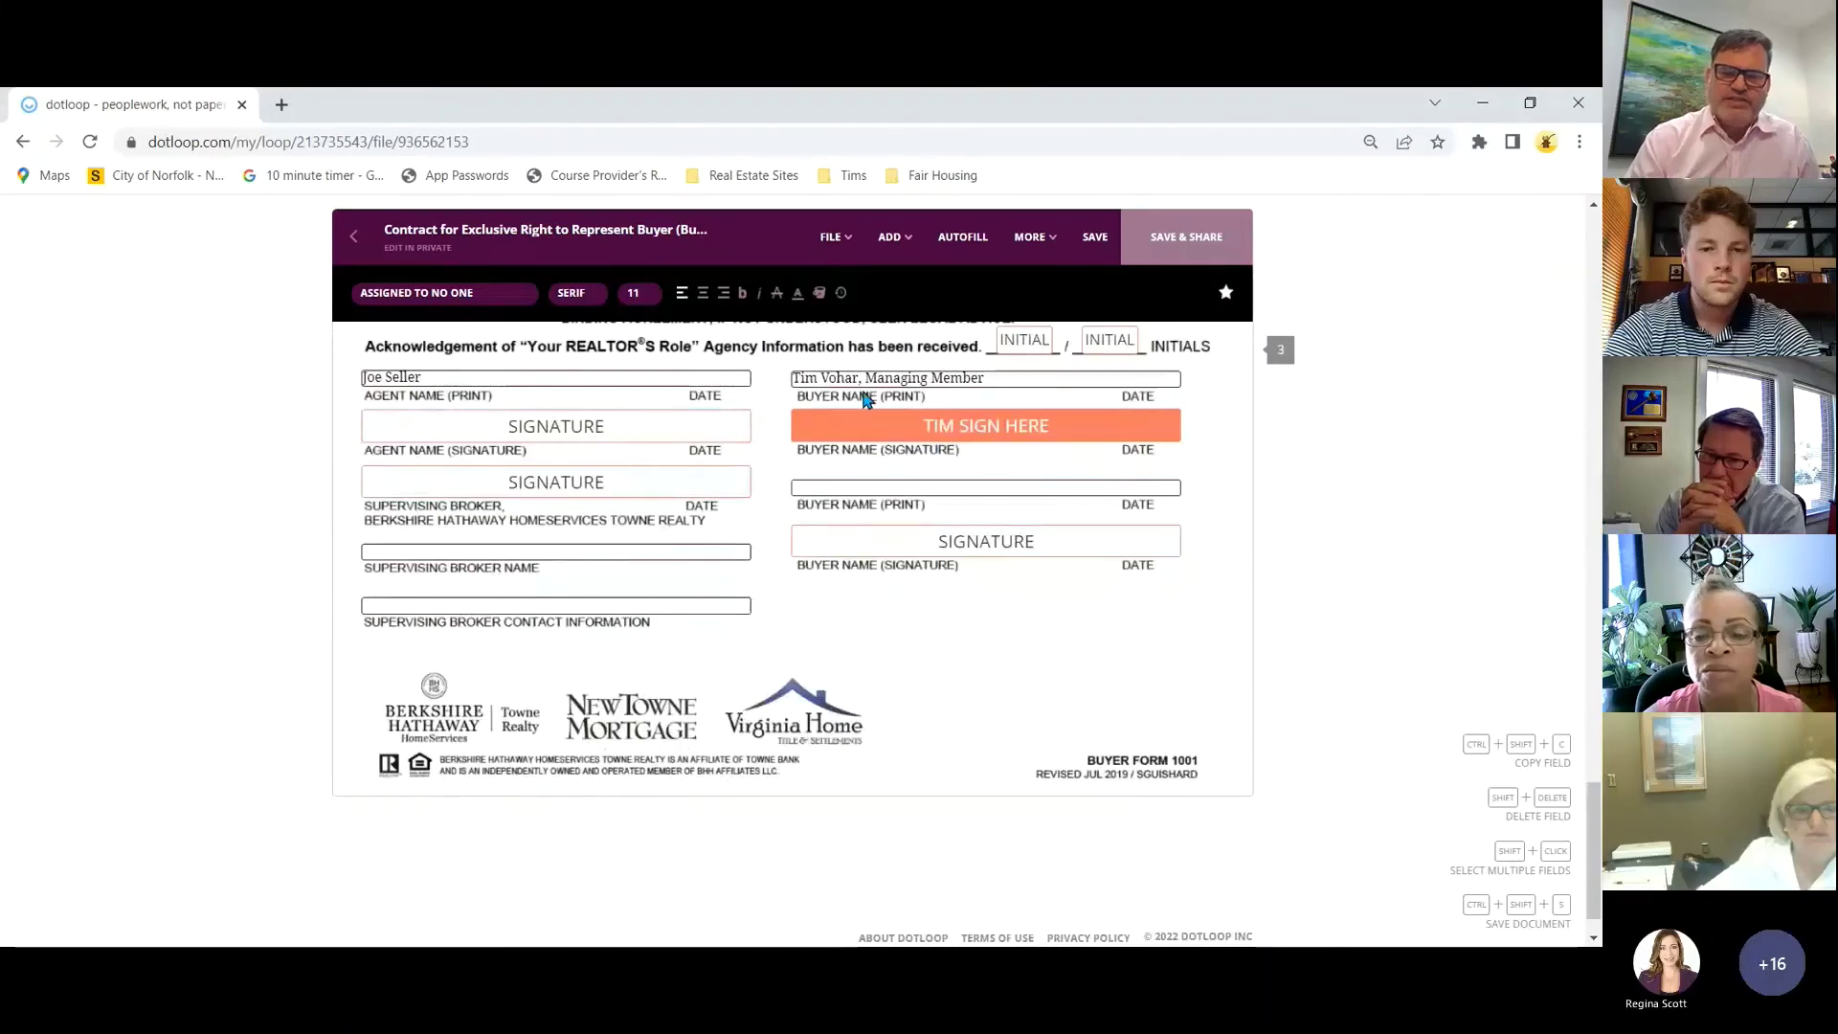
pyautogui.click(946, 423)
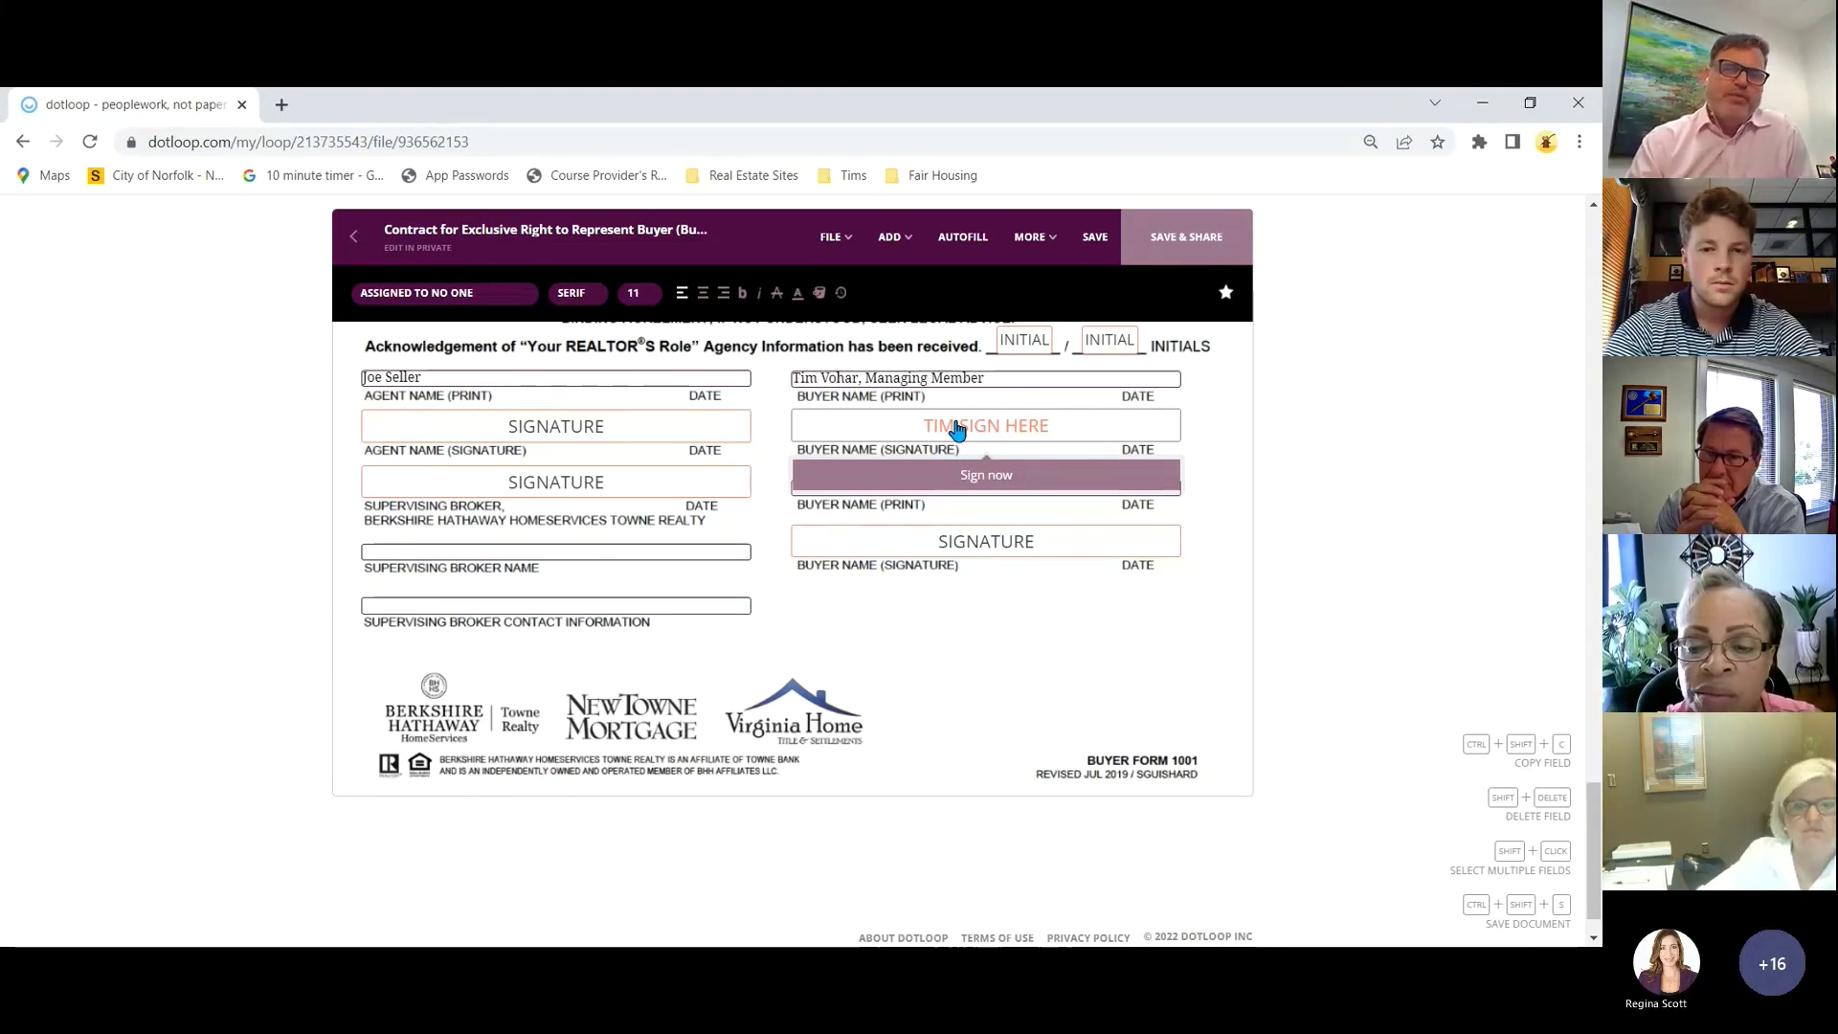
pyautogui.scroll(15, 962, 426)
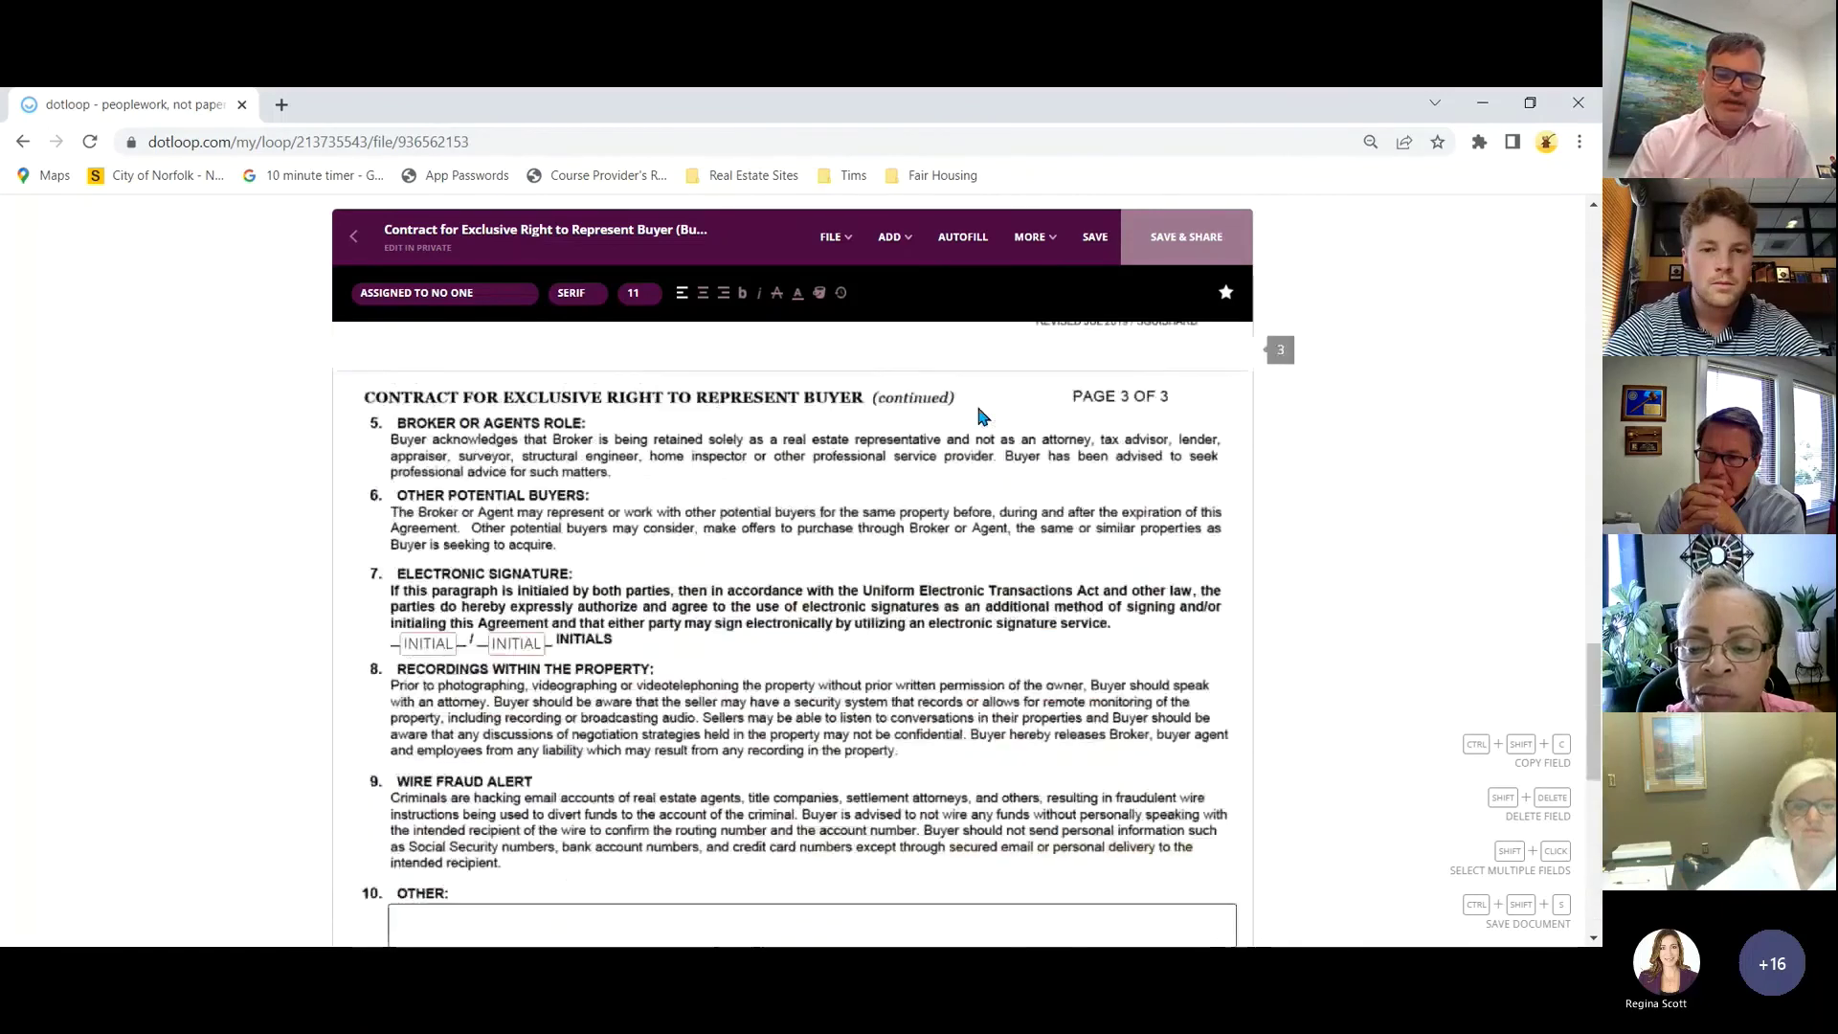
pyautogui.scroll(20, 978, 415)
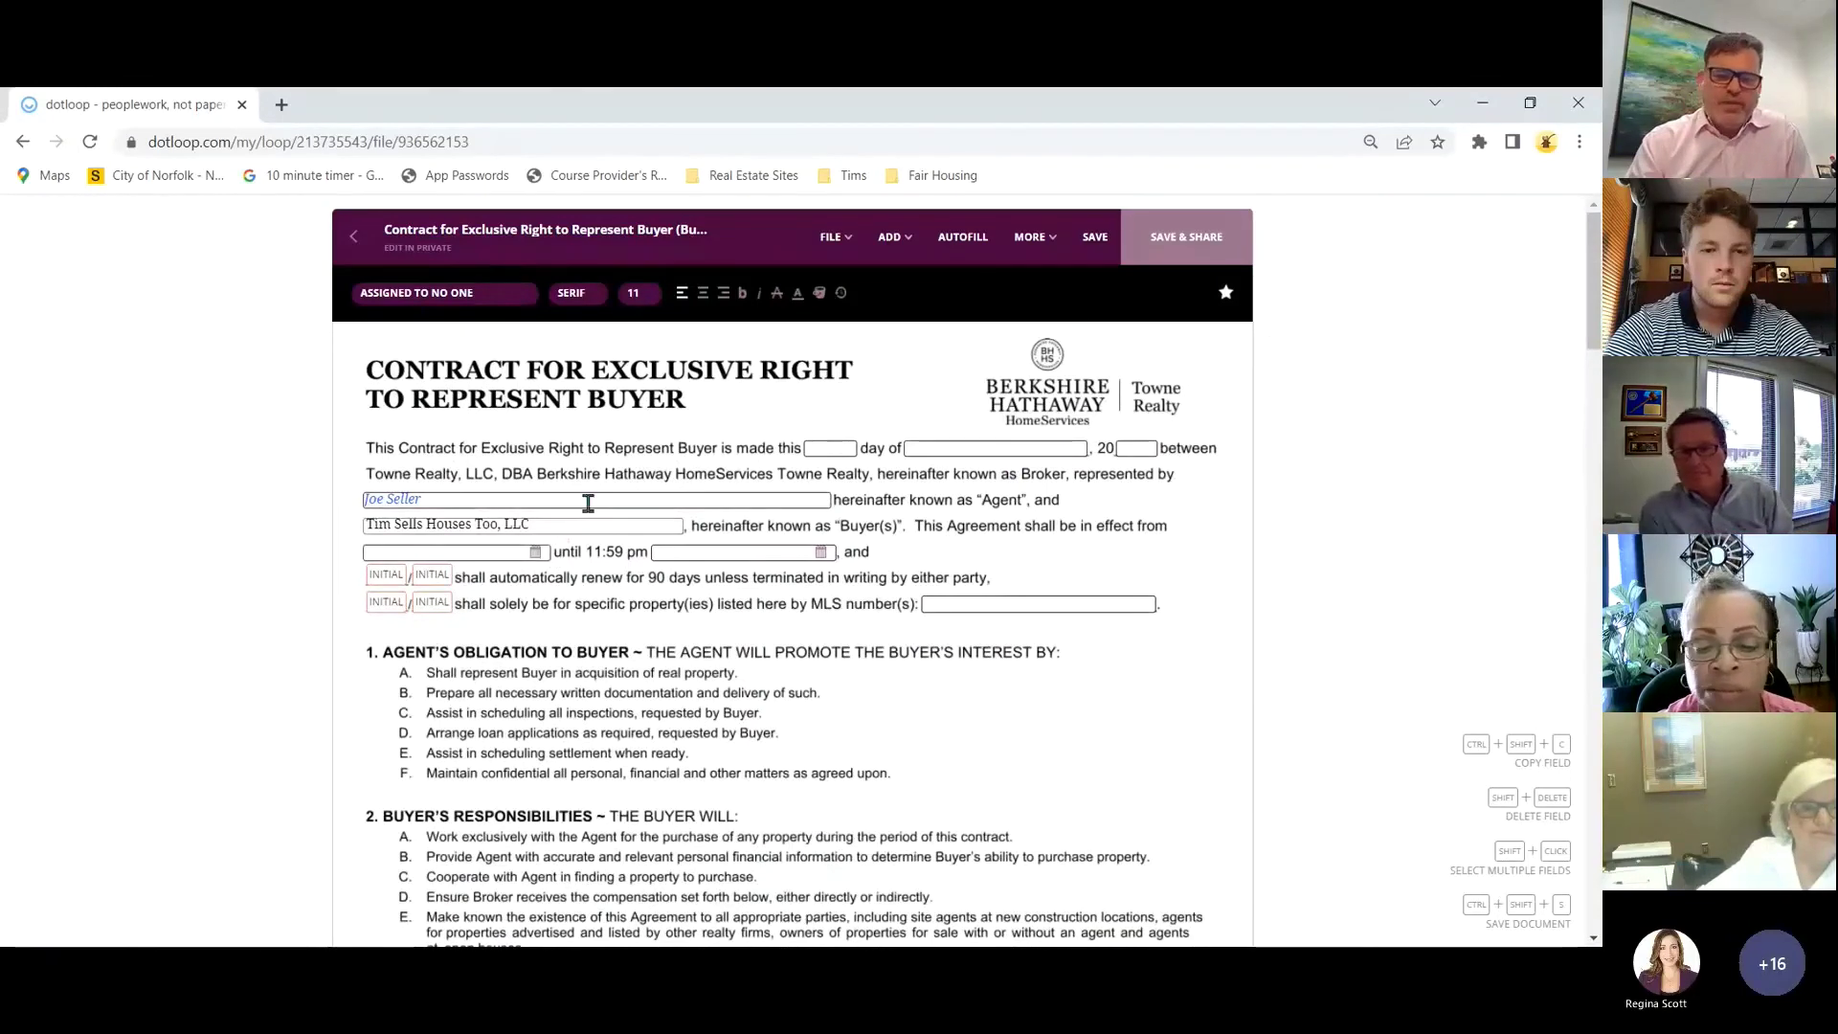
# Step: Save the buyer representation contract now listing the LLC as Buyer(s)
pyautogui.click(1096, 239)
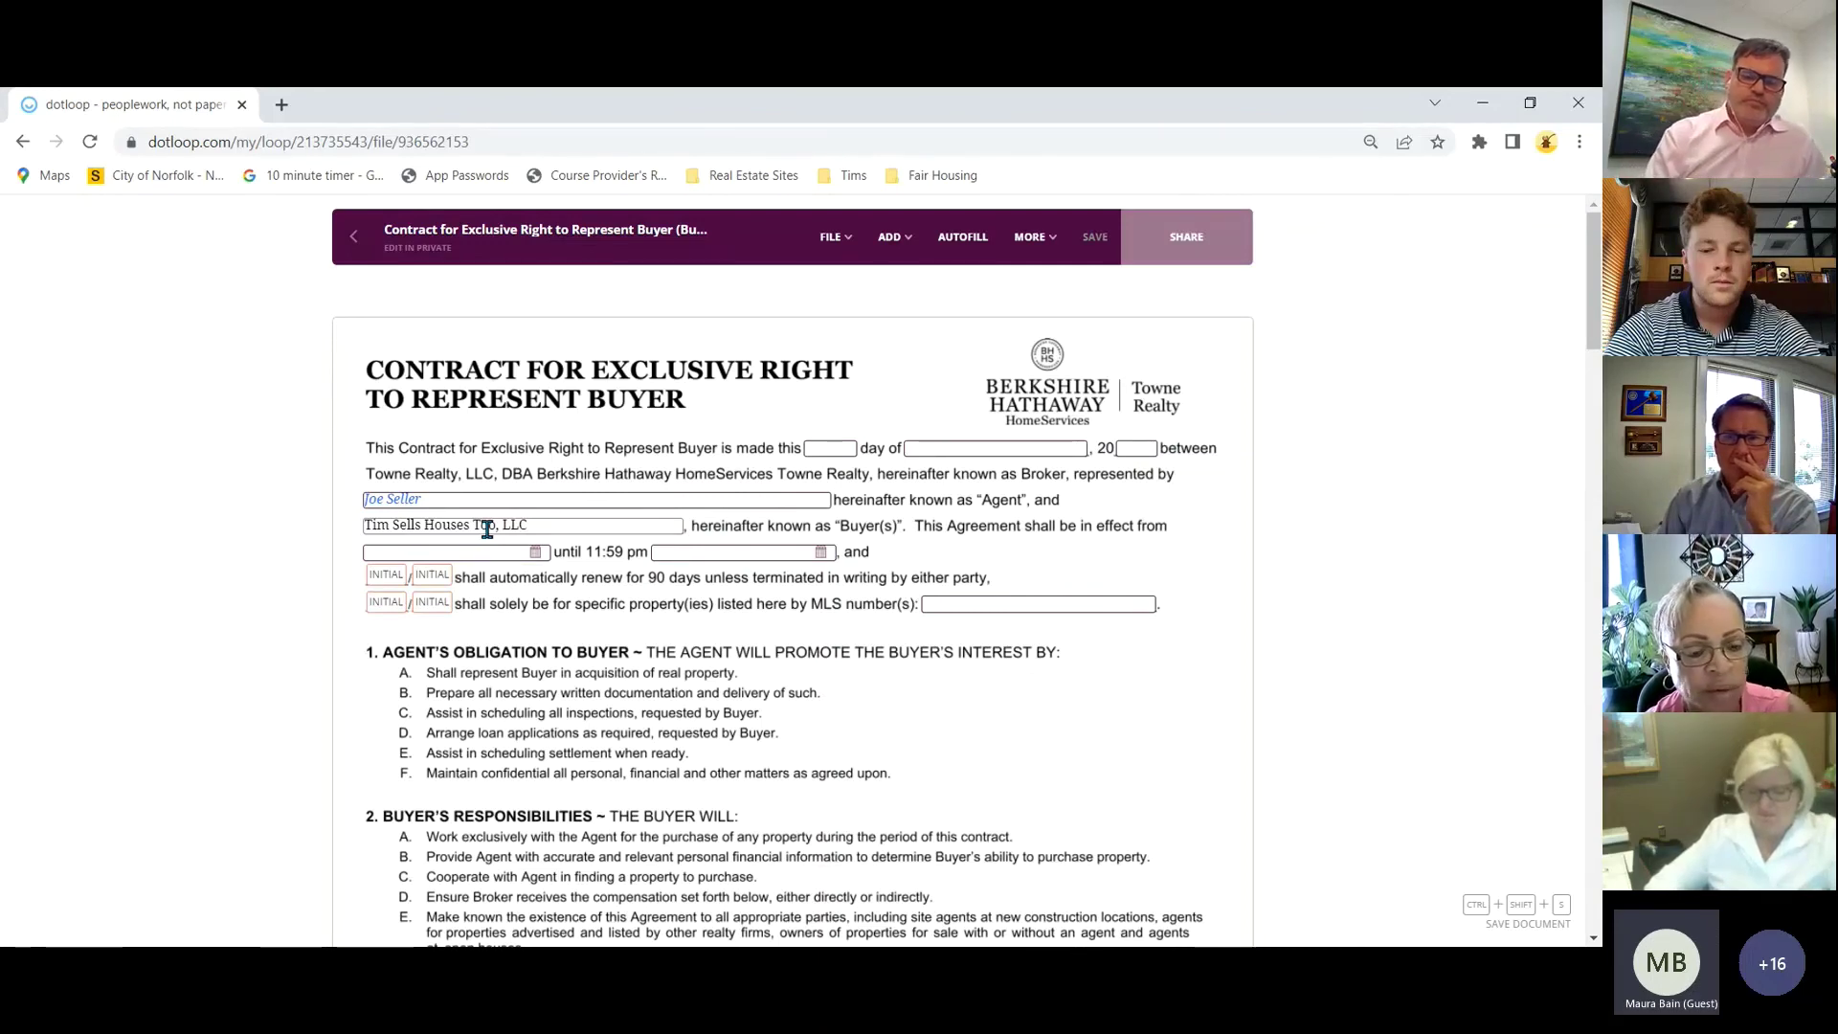
pyautogui.scroll(-3, 756, 565)
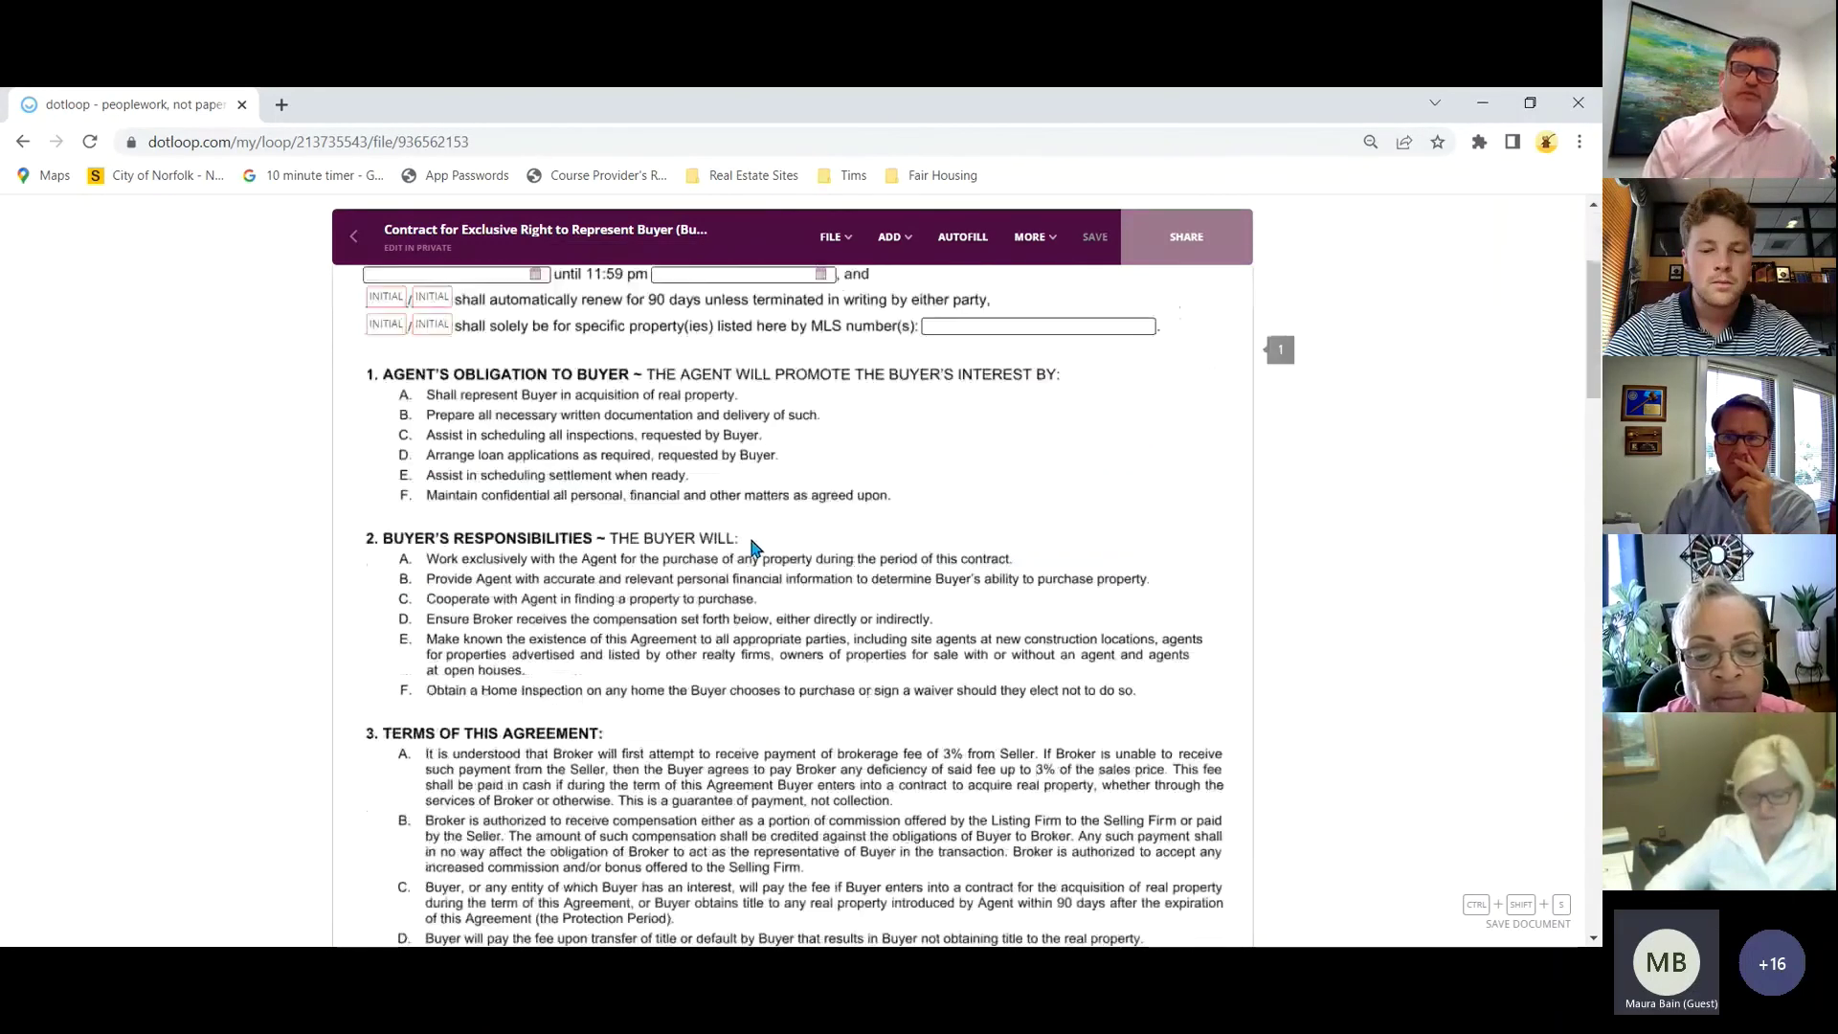
pyautogui.scroll(-8, 754, 545)
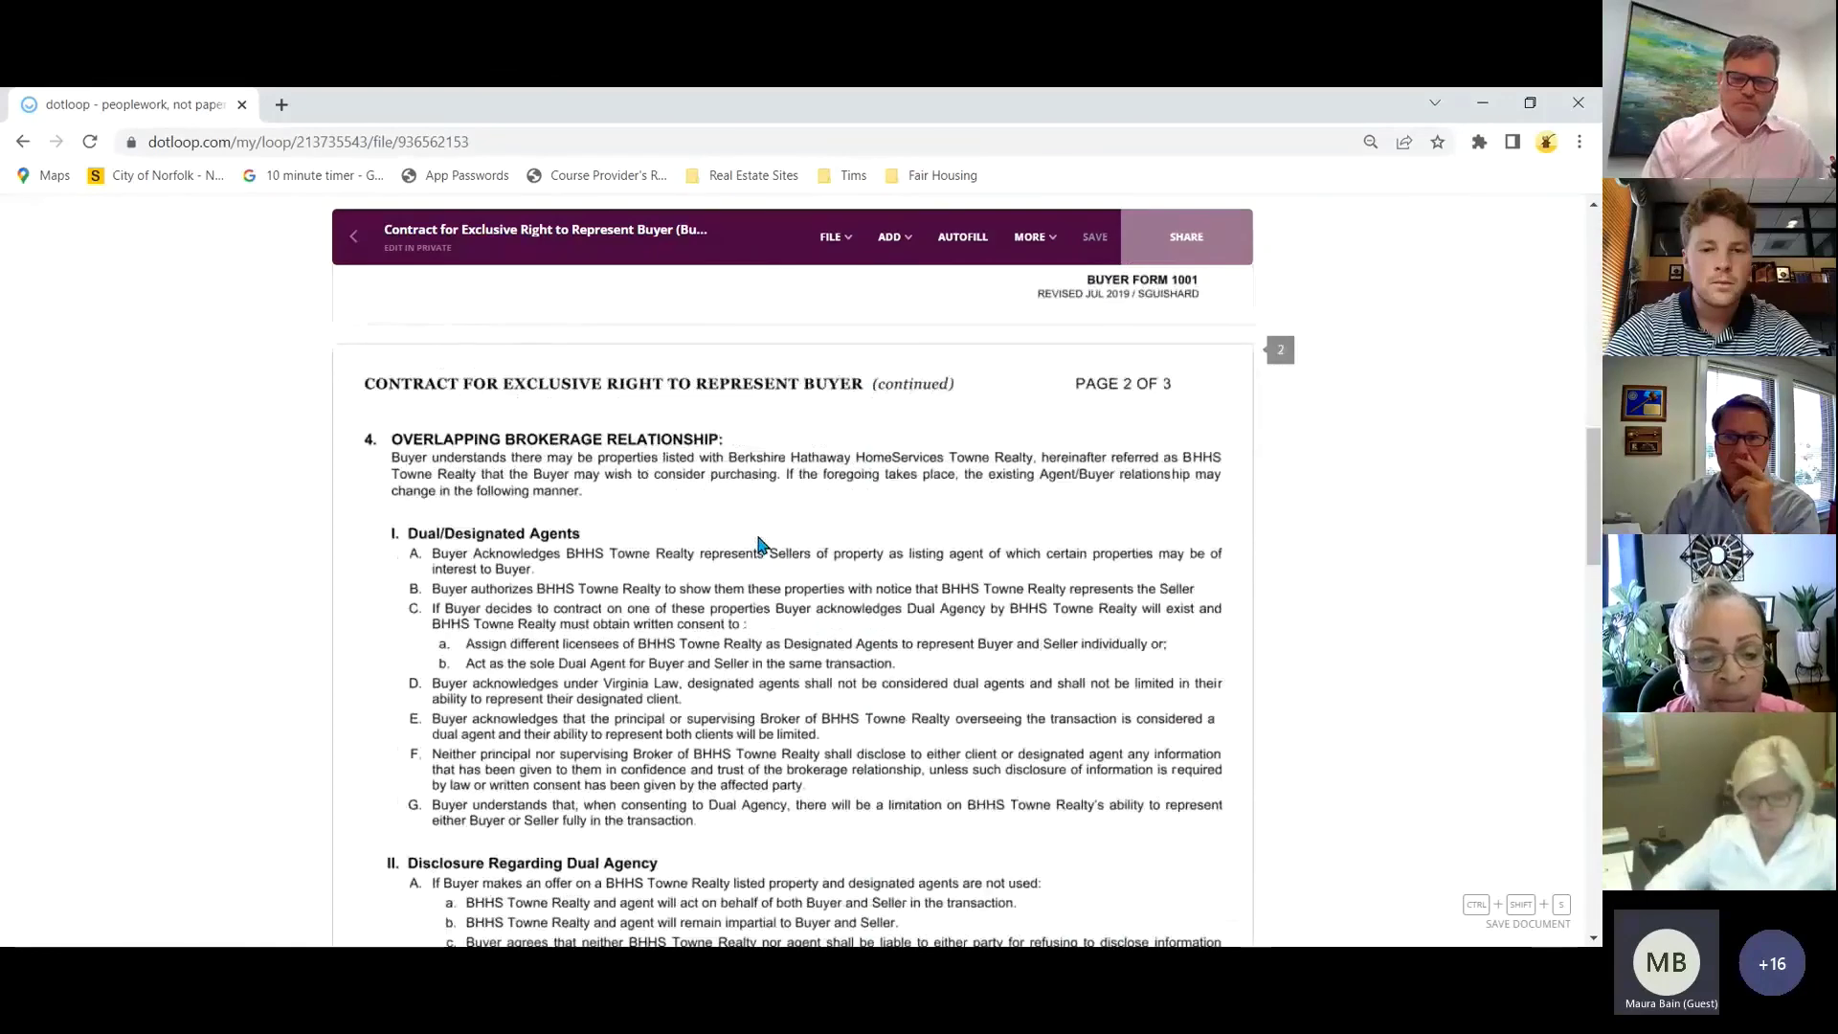
pyautogui.scroll(-15, 758, 543)
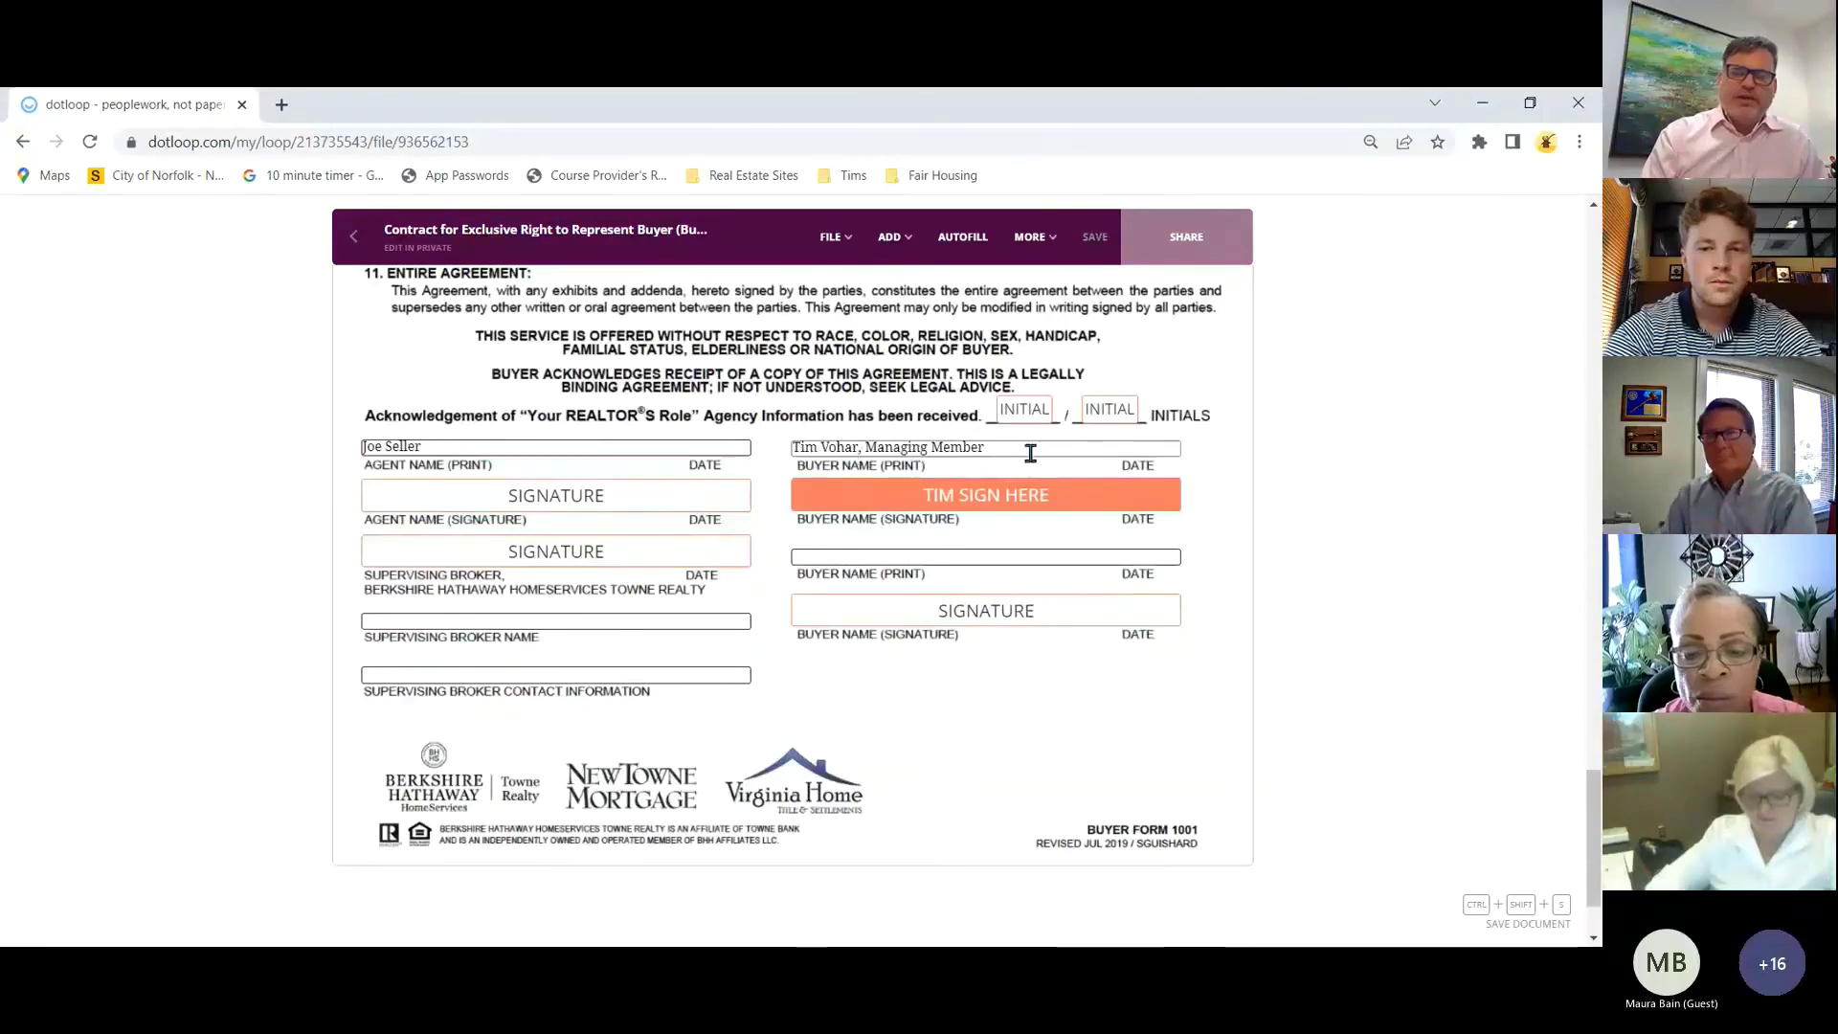
pyautogui.click(993, 500)
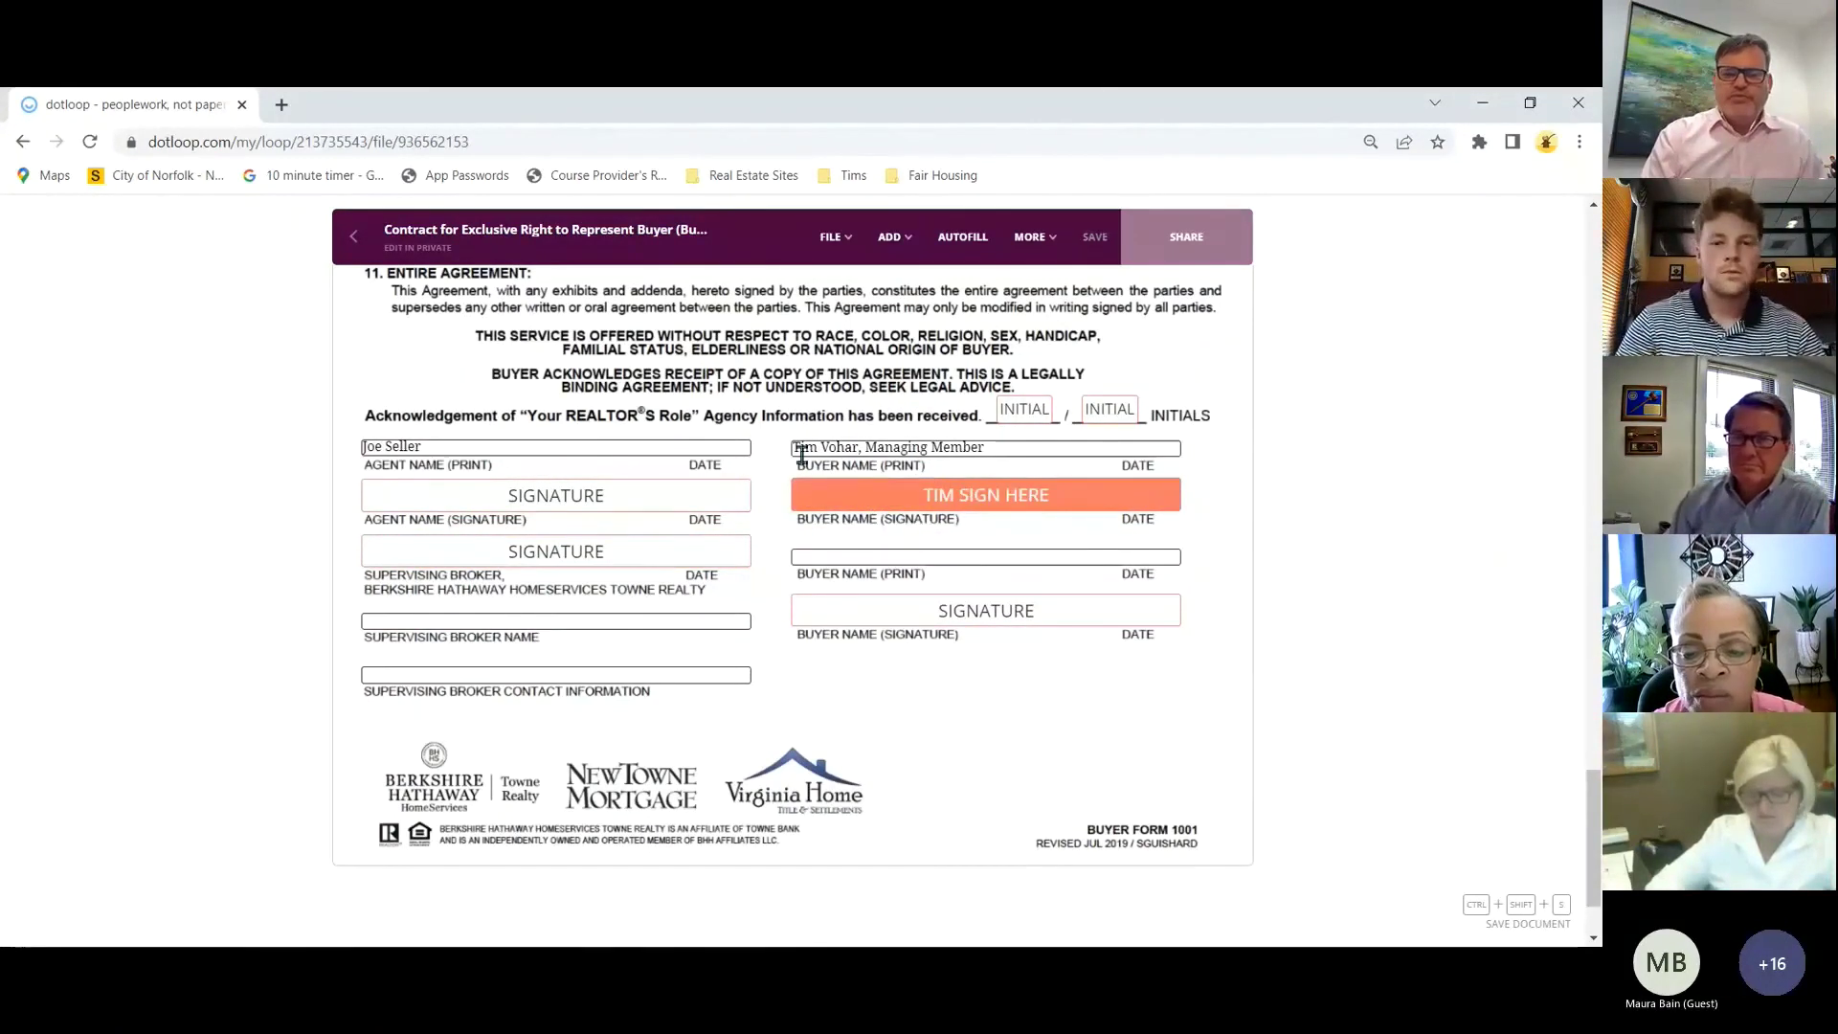
pyautogui.moveTo(873, 518)
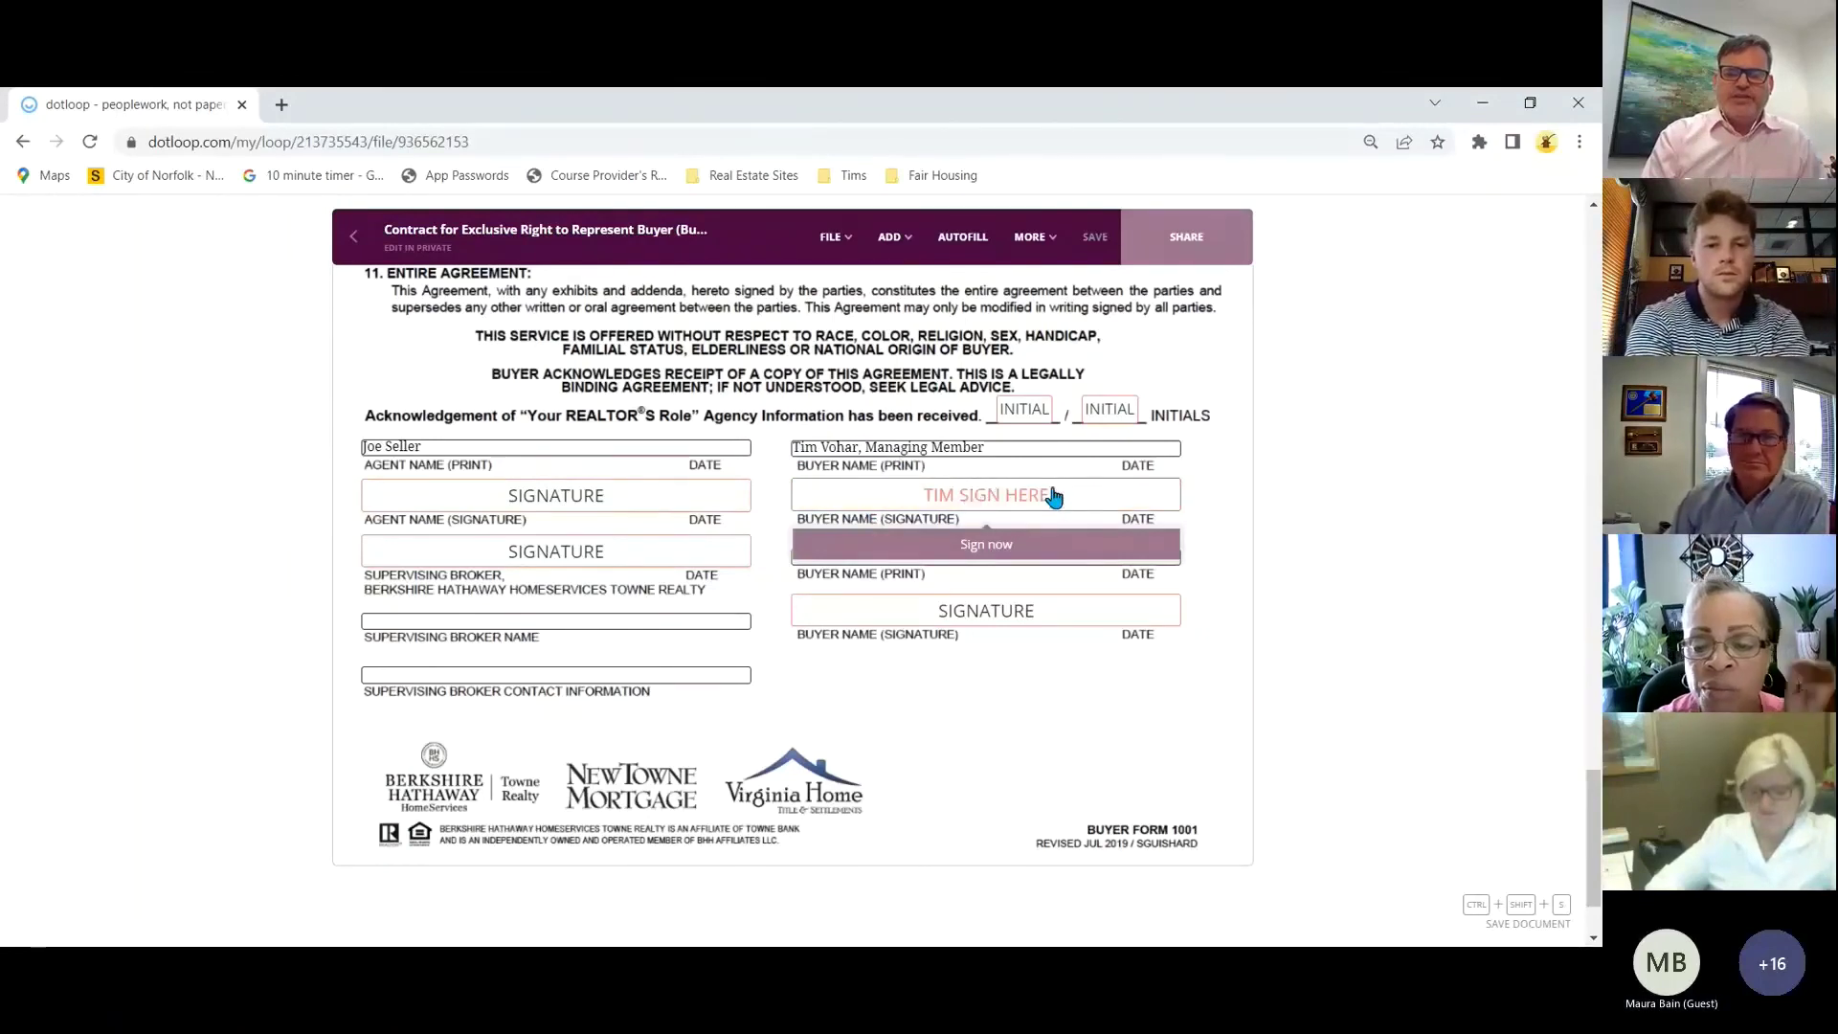